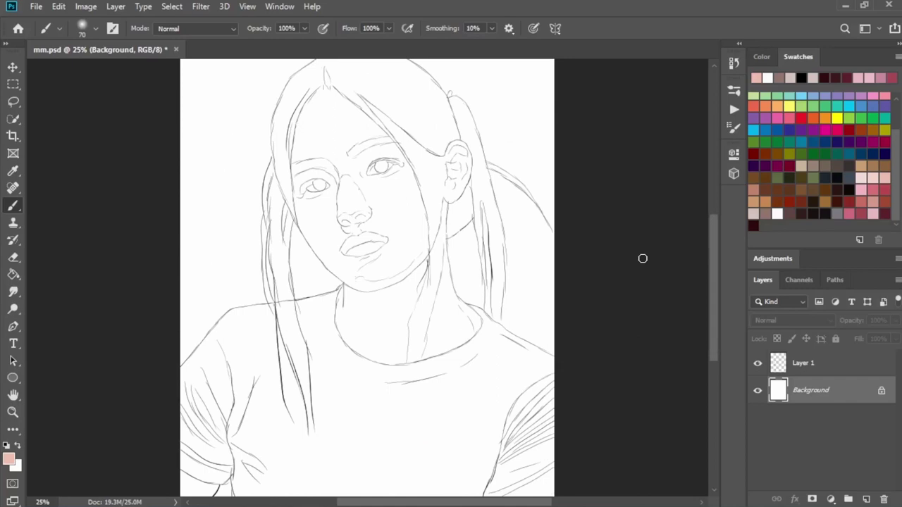
# Add a new layer for the skin base and zoom in on the face
pyautogui.rightClick(594, 217)
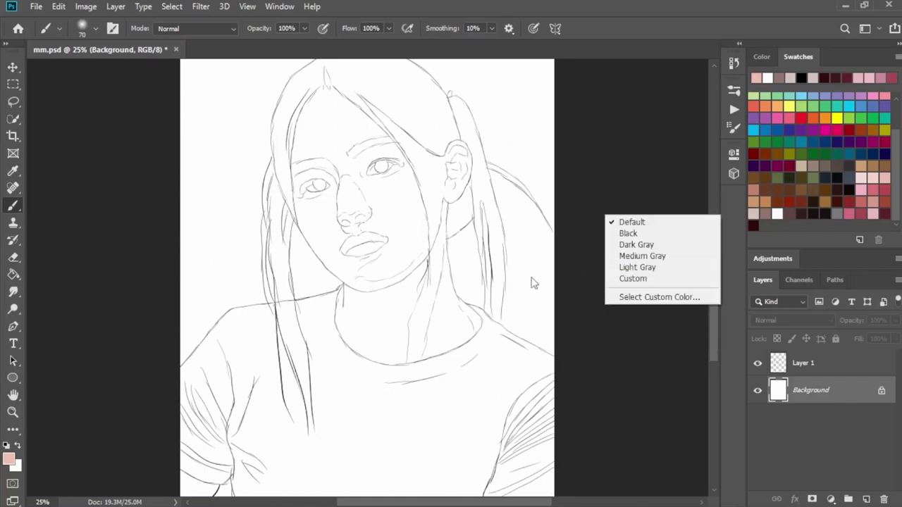
pyautogui.rightClick(533, 281)
pyautogui.press('Escape')
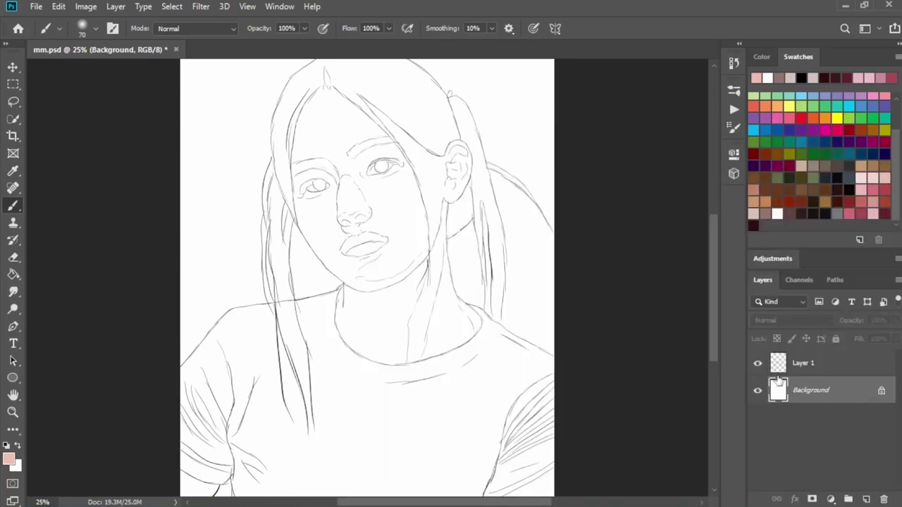
pyautogui.click(865, 500)
pyautogui.hotkey('ctrl', '+')
pyautogui.hotkey('ctrl', '+')
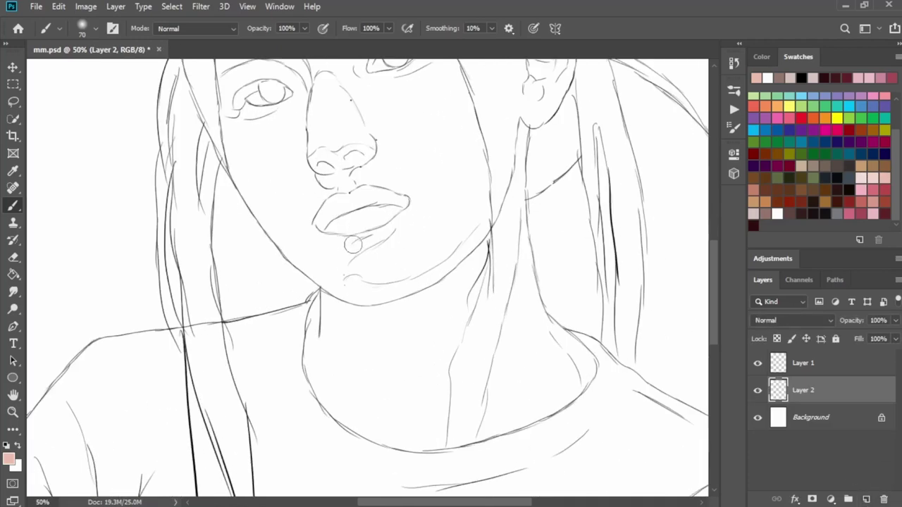
pyautogui.moveTo(342, 227); pyautogui.dragTo(428, 361)
pyautogui.hotkey('ctrl', '+')
pyautogui.hotkey('ctrl', '+')
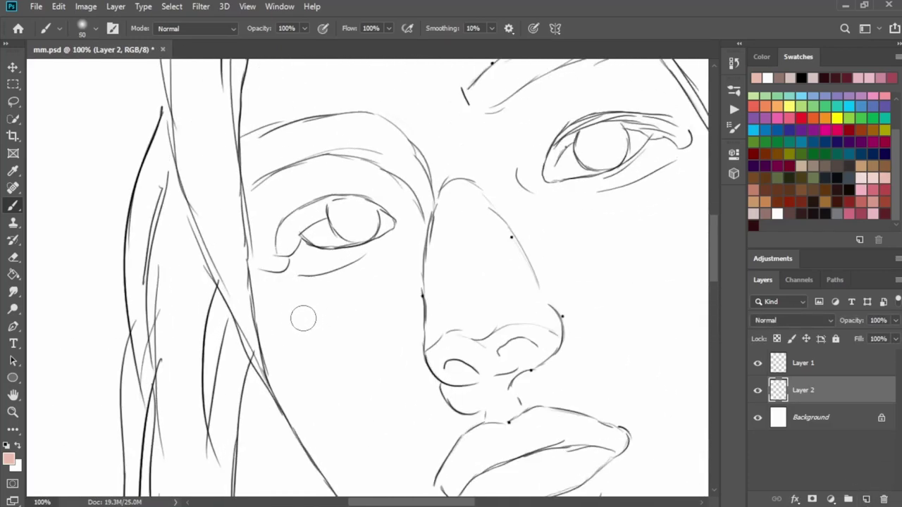
# Paint soft pink skin tone down the left cheek to the jawline and chin
pyautogui.moveTo(264, 308); pyautogui.dragTo(320, 400)
pyautogui.moveTo(252, 265)
pyautogui.mouseDown()
pyautogui.moveTo(312, 406)
pyautogui.moveTo(345, 443)
pyautogui.mouseUp()
pyautogui.moveTo(258, 305); pyautogui.dragTo(360, 456)
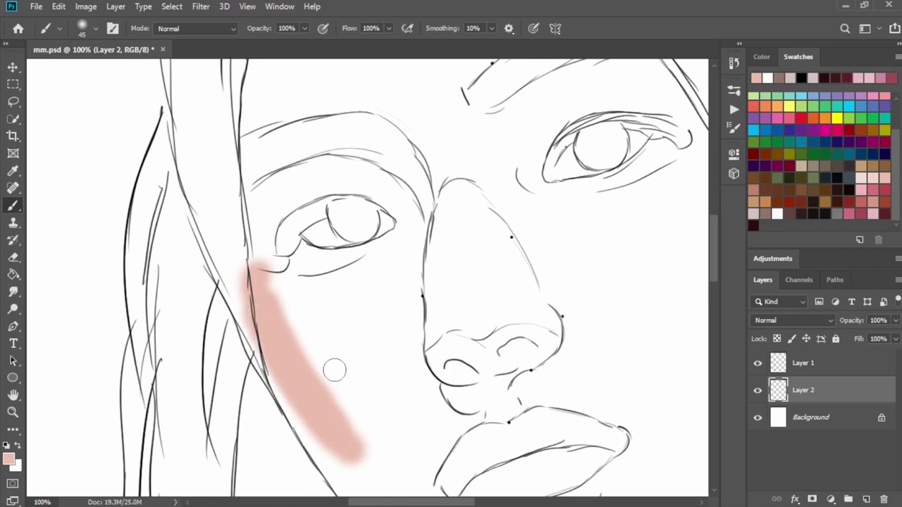
pyautogui.moveTo(335, 348); pyautogui.dragTo(301, 202)
pyautogui.moveTo(211, 211)
pyautogui.mouseDown()
pyautogui.moveTo(248, 270)
pyautogui.moveTo(409, 455)
pyautogui.mouseUp()
pyautogui.moveTo(272, 302); pyautogui.dragTo(437, 483)
pyautogui.moveTo(302, 347); pyautogui.dragTo(443, 486)
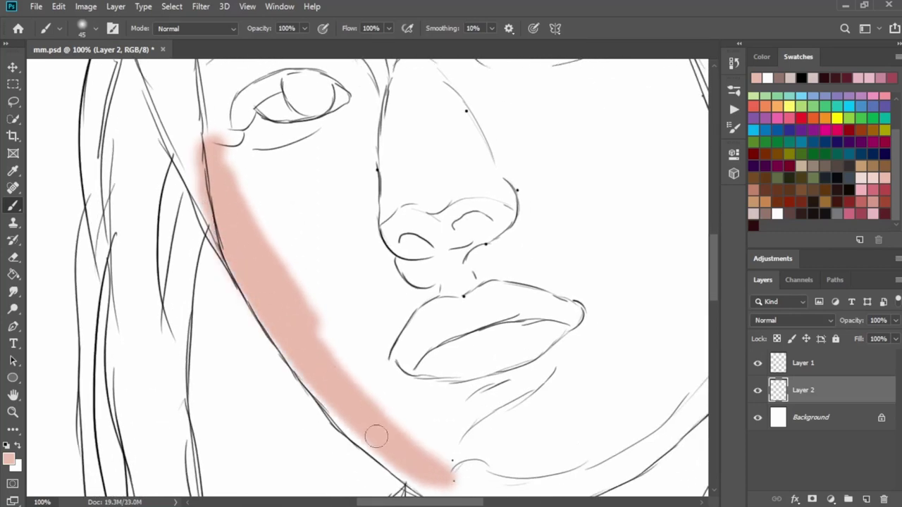
pyautogui.moveTo(377, 433)
pyautogui.mouseDown()
pyautogui.moveTo(435, 478)
pyautogui.moveTo(401, 437)
pyautogui.moveTo(418, 418)
pyautogui.moveTo(277, 214)
pyautogui.mouseUp()
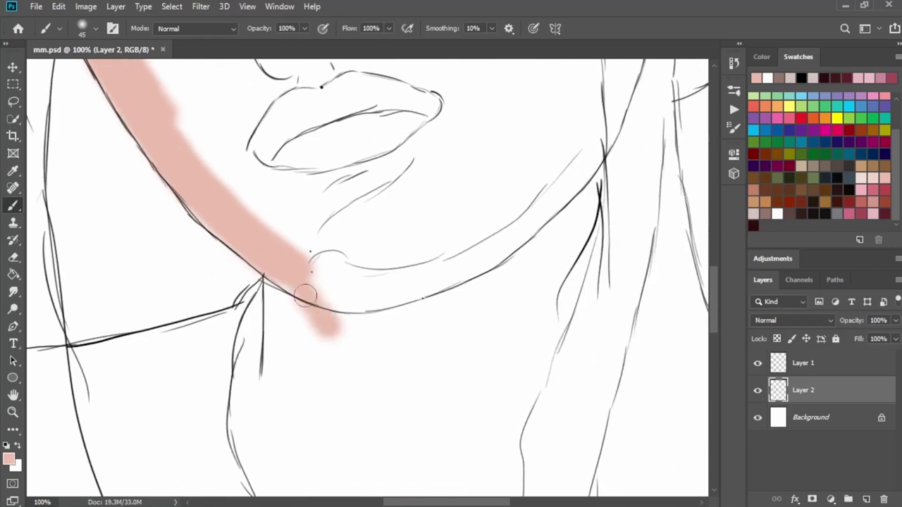
pyautogui.moveTo(316, 282)
pyautogui.mouseDown()
pyautogui.moveTo(276, 319)
pyautogui.moveTo(315, 194)
pyautogui.mouseUp()
# Paint pink along the neck, the jaw curve and just below the ear
pyautogui.moveTo(289, 176)
pyautogui.mouseDown()
pyautogui.moveTo(296, 279)
pyautogui.moveTo(303, 254)
pyautogui.moveTo(373, 402)
pyautogui.moveTo(292, 316)
pyautogui.moveTo(437, 453)
pyautogui.moveTo(598, 446)
pyautogui.moveTo(563, 441)
pyautogui.mouseUp()
pyautogui.moveTo(275, 288)
pyautogui.mouseDown()
pyautogui.moveTo(295, 140)
pyautogui.moveTo(317, 340)
pyautogui.moveTo(376, 364)
pyautogui.moveTo(391, 410)
pyautogui.moveTo(488, 415)
pyautogui.moveTo(451, 433)
pyautogui.moveTo(488, 459)
pyautogui.mouseUp()
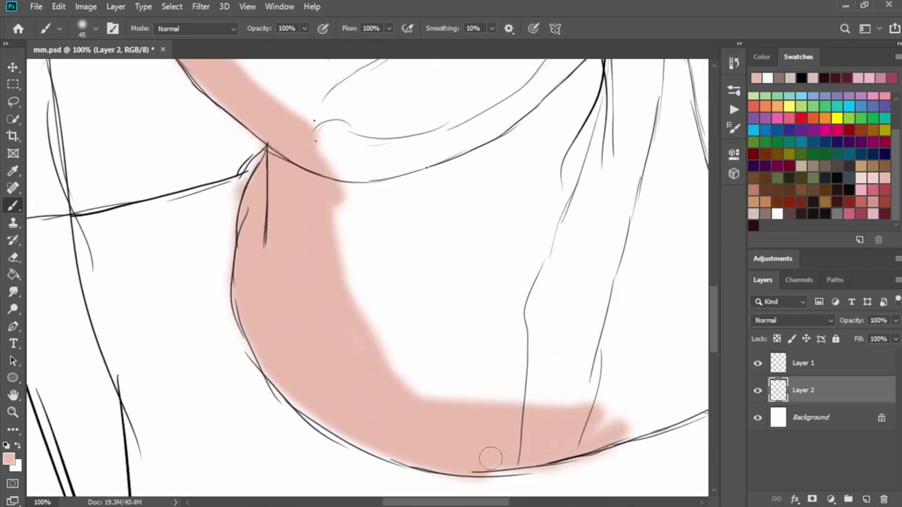
pyautogui.moveTo(619, 394); pyautogui.dragTo(392, 374)
pyautogui.moveTo(395, 393)
pyautogui.mouseDown()
pyautogui.moveTo(535, 344)
pyautogui.moveTo(571, 293)
pyautogui.mouseUp()
pyautogui.moveTo(527, 249); pyautogui.dragTo(578, 330)
pyautogui.moveTo(483, 251)
pyautogui.mouseDown()
pyautogui.moveTo(585, 336)
pyautogui.moveTo(586, 322)
pyautogui.moveTo(514, 270)
pyautogui.moveTo(539, 418)
pyautogui.mouseUp()
pyautogui.moveTo(489, 144)
pyautogui.mouseDown()
pyautogui.moveTo(497, 257)
pyautogui.moveTo(517, 329)
pyautogui.moveTo(503, 277)
pyautogui.moveTo(509, 232)
pyautogui.moveTo(557, 415)
pyautogui.mouseUp()
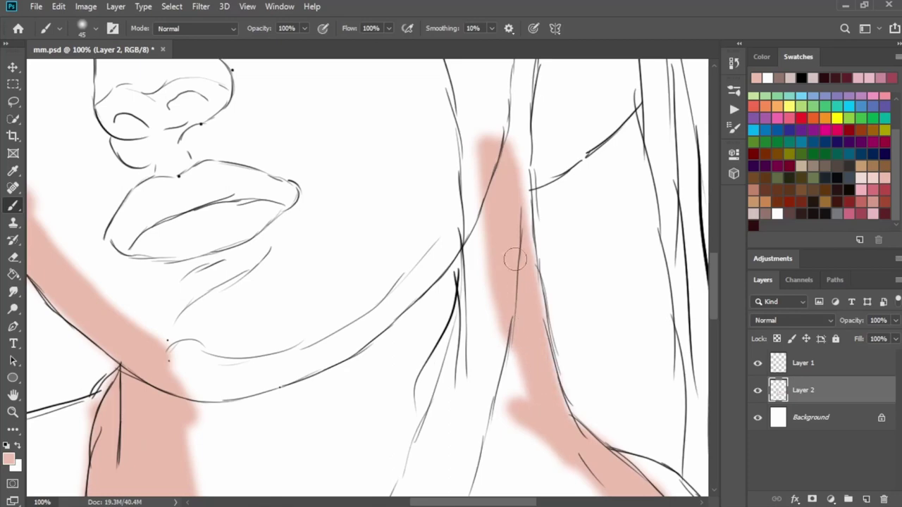
pyautogui.moveTo(504, 185); pyautogui.dragTo(512, 294)
pyautogui.moveTo(511, 281)
pyautogui.mouseDown()
pyautogui.moveTo(530, 127)
pyautogui.moveTo(516, 259)
pyautogui.moveTo(525, 382)
pyautogui.mouseUp()
pyautogui.moveTo(524, 94); pyautogui.dragTo(447, 298)
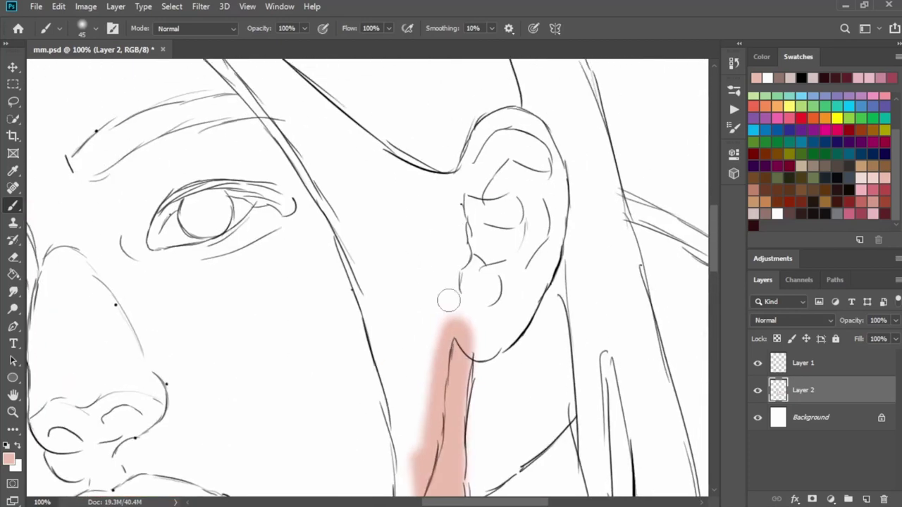
pyautogui.moveTo(458, 187)
pyautogui.mouseDown()
pyautogui.moveTo(486, 138)
pyautogui.moveTo(524, 116)
pyautogui.moveTo(560, 211)
pyautogui.moveTo(549, 247)
pyautogui.moveTo(560, 204)
pyautogui.moveTo(535, 242)
pyautogui.moveTo(532, 299)
pyautogui.moveTo(468, 331)
pyautogui.moveTo(484, 350)
pyautogui.moveTo(501, 332)
pyautogui.moveTo(493, 296)
pyautogui.moveTo(507, 162)
pyautogui.moveTo(458, 211)
pyautogui.moveTo(481, 229)
pyautogui.moveTo(443, 298)
pyautogui.moveTo(443, 237)
pyautogui.moveTo(430, 196)
pyautogui.moveTo(332, 121)
pyautogui.moveTo(547, 286)
pyautogui.moveTo(422, 185)
pyautogui.moveTo(550, 347)
pyautogui.mouseUp()
# Paint a pink band along the hairline, hair parting and left face edge
pyautogui.moveTo(356, 258)
pyautogui.mouseDown()
pyautogui.moveTo(344, 161)
pyautogui.moveTo(432, 268)
pyautogui.moveTo(467, 287)
pyautogui.moveTo(564, 395)
pyautogui.moveTo(416, 262)
pyautogui.moveTo(451, 181)
pyautogui.mouseUp()
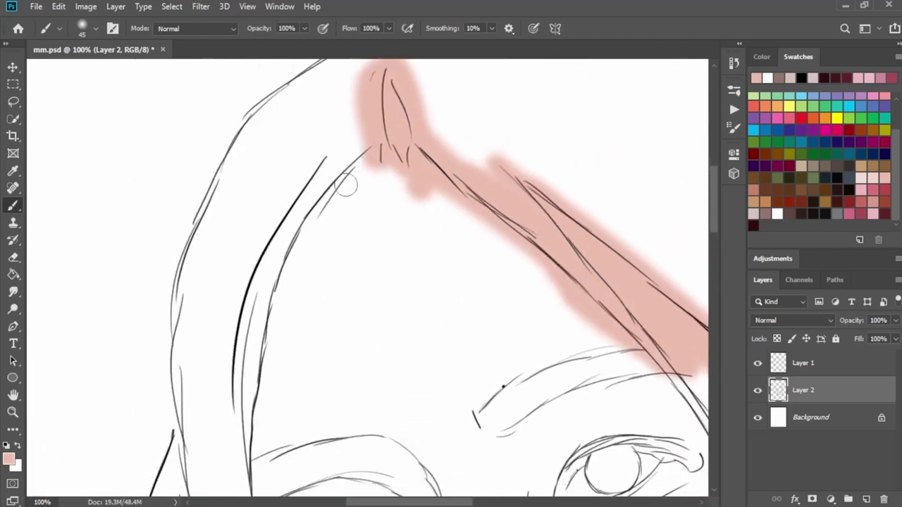
pyautogui.moveTo(381, 148); pyautogui.dragTo(301, 247)
pyautogui.moveTo(379, 189); pyautogui.dragTo(452, 58)
pyautogui.moveTo(348, 186)
pyautogui.mouseDown()
pyautogui.moveTo(331, 451)
pyautogui.moveTo(348, 180)
pyautogui.mouseUp()
pyautogui.moveTo(411, 74); pyautogui.dragTo(417, 177)
# With a larger brush, fill the right cheek pink from the ear down to the jaw
pyautogui.hotkey('ctrl', '-')
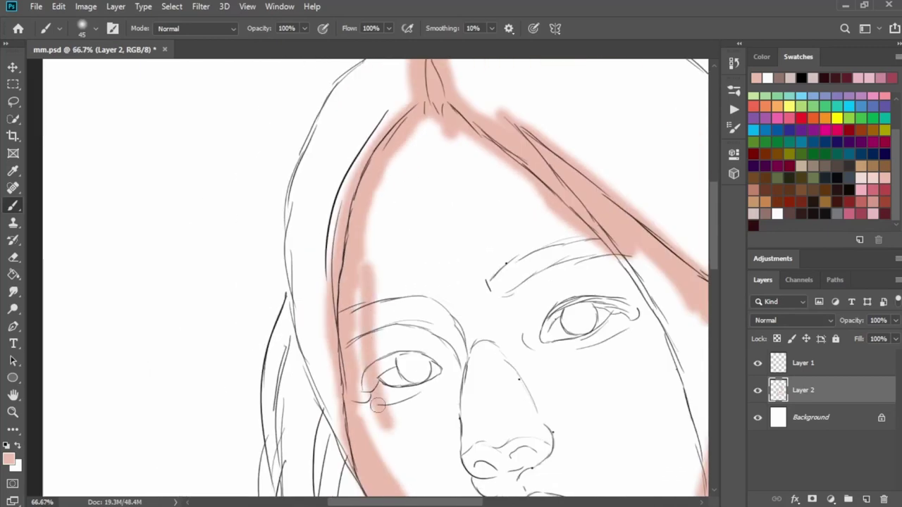
pyautogui.moveTo(352, 282)
pyautogui.mouseDown()
pyautogui.moveTo(374, 451)
pyautogui.moveTo(400, 155)
pyautogui.moveTo(434, 127)
pyautogui.moveTo(412, 127)
pyautogui.moveTo(423, 332)
pyautogui.moveTo(409, 185)
pyautogui.moveTo(423, 352)
pyautogui.moveTo(437, 148)
pyautogui.moveTo(473, 175)
pyautogui.moveTo(554, 201)
pyautogui.moveTo(469, 167)
pyautogui.moveTo(522, 335)
pyautogui.moveTo(554, 221)
pyautogui.moveTo(611, 291)
pyautogui.moveTo(628, 241)
pyautogui.moveTo(565, 322)
pyautogui.moveTo(572, 320)
pyautogui.mouseUp()
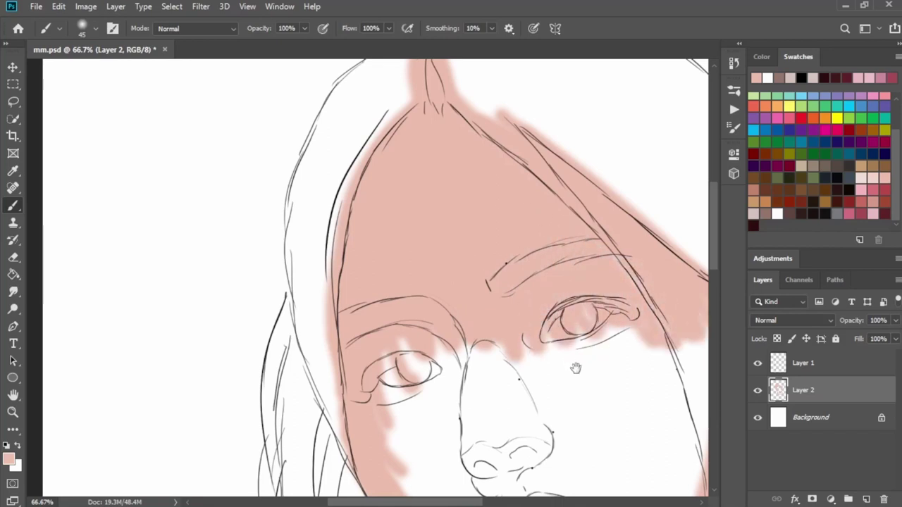
pyautogui.moveTo(576, 368); pyautogui.dragTo(457, 213)
pyautogui.press(']')
pyautogui.press(']')
pyautogui.press(']')
pyautogui.moveTo(453, 175); pyautogui.dragTo(600, 185)
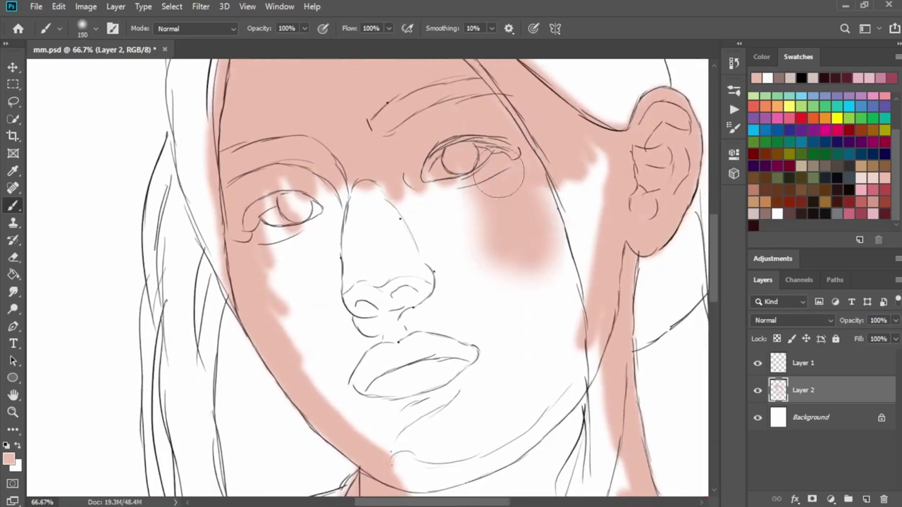
pyautogui.moveTo(575, 305)
pyautogui.mouseDown()
pyautogui.moveTo(555, 330)
pyautogui.moveTo(560, 413)
pyautogui.moveTo(419, 225)
pyautogui.moveTo(399, 144)
pyautogui.moveTo(423, 423)
pyautogui.mouseUp()
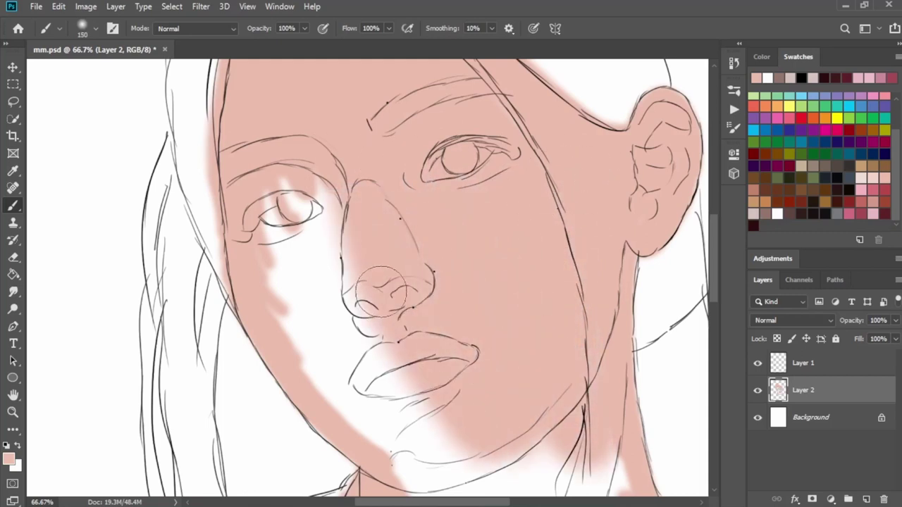
# Cover the nose, mouth, chin, remaining white strips and the whole neck in pink
pyautogui.press('[')
pyautogui.press('[')
pyautogui.moveTo(301, 152)
pyautogui.mouseDown()
pyautogui.moveTo(279, 268)
pyautogui.moveTo(372, 416)
pyautogui.moveTo(451, 486)
pyautogui.mouseUp()
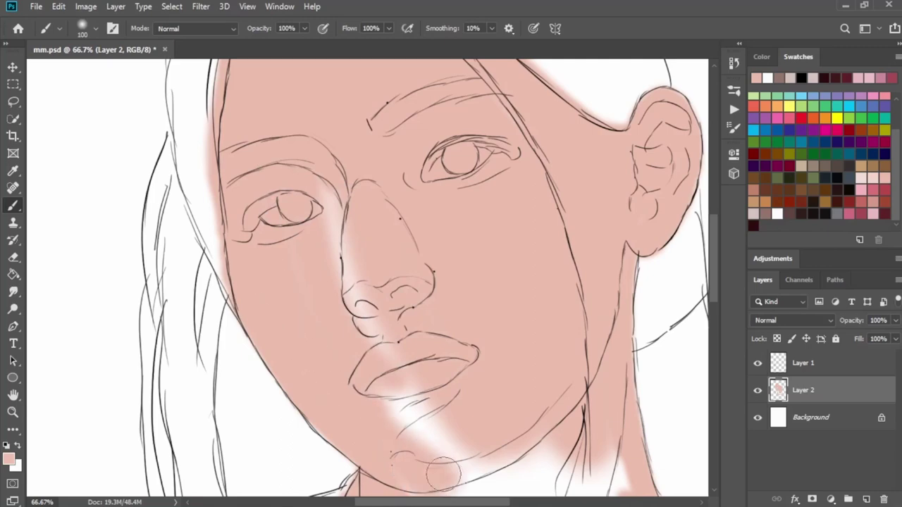
pyautogui.moveTo(338, 204); pyautogui.dragTo(487, 465)
pyautogui.moveTo(428, 309); pyautogui.dragTo(360, 84)
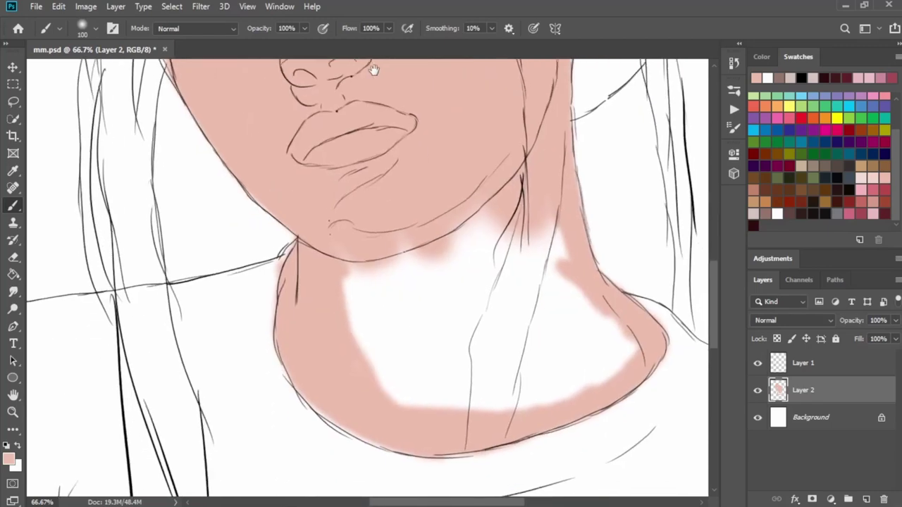
pyautogui.moveTo(366, 261)
pyautogui.mouseDown()
pyautogui.moveTo(410, 386)
pyautogui.moveTo(376, 282)
pyautogui.moveTo(429, 336)
pyautogui.moveTo(535, 371)
pyautogui.moveTo(618, 361)
pyautogui.moveTo(542, 296)
pyautogui.moveTo(541, 237)
pyautogui.moveTo(539, 342)
pyautogui.moveTo(447, 261)
pyautogui.mouseUp()
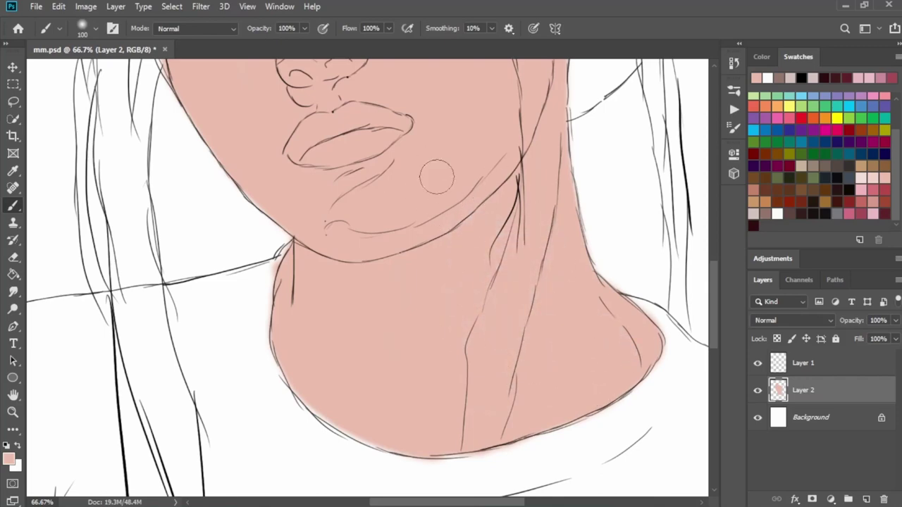
pyautogui.moveTo(429, 175); pyautogui.dragTo(397, 261)
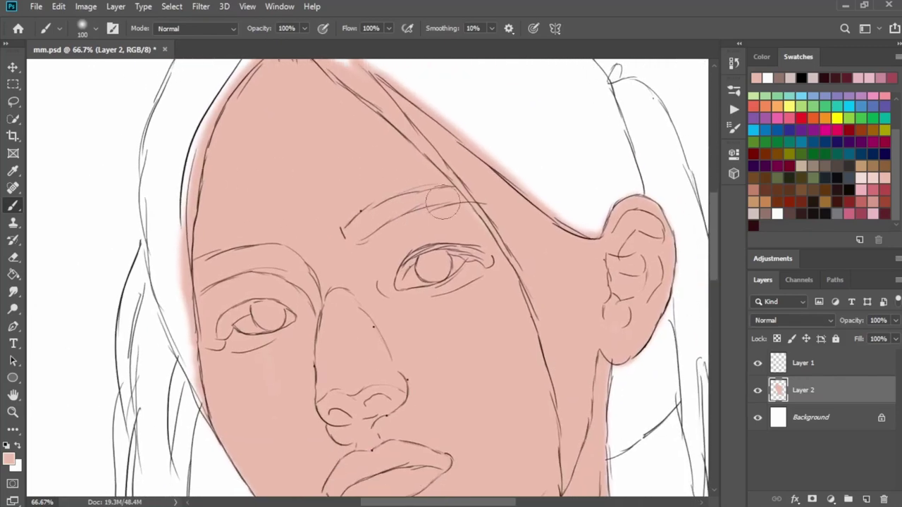
# Add a new layer clipped to the skin base and pick a darker brownish pink
pyautogui.click(864, 497)
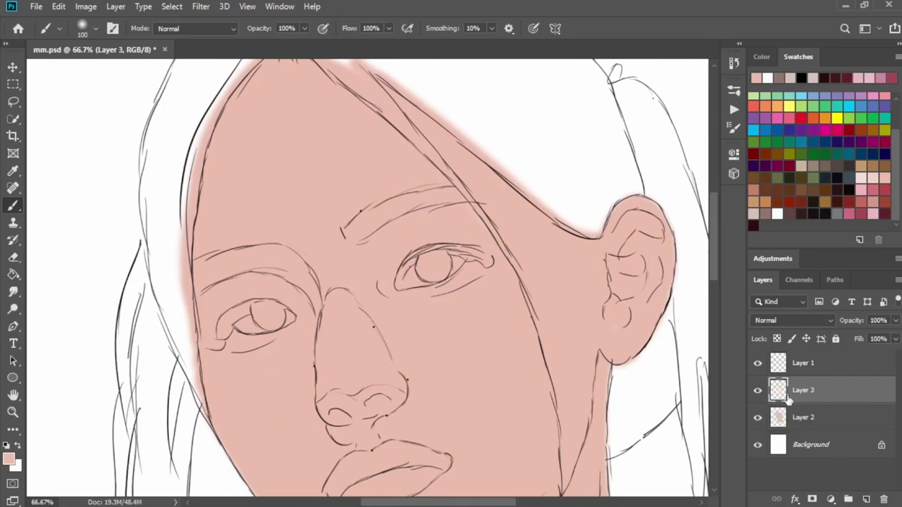
pyautogui.rightClick(817, 390)
pyautogui.click(639, 253)
pyautogui.rightClick(399, 288)
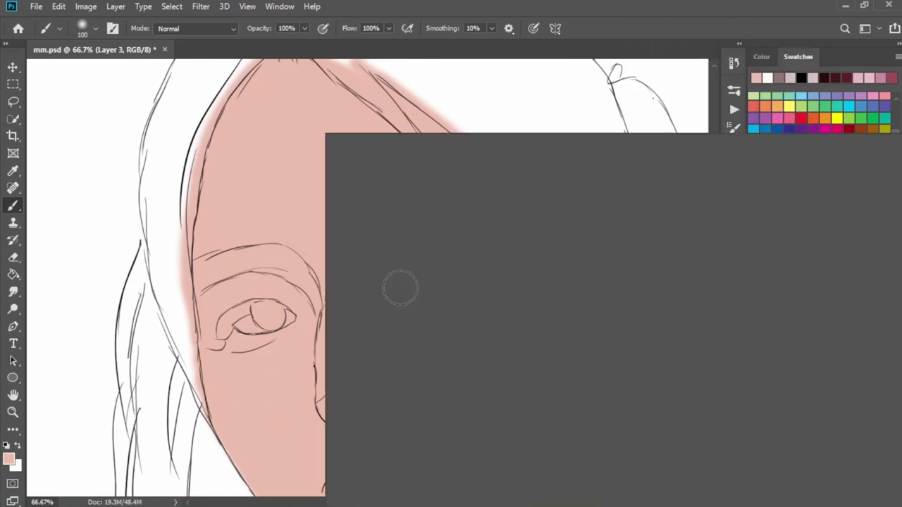
pyautogui.click(281, 195)
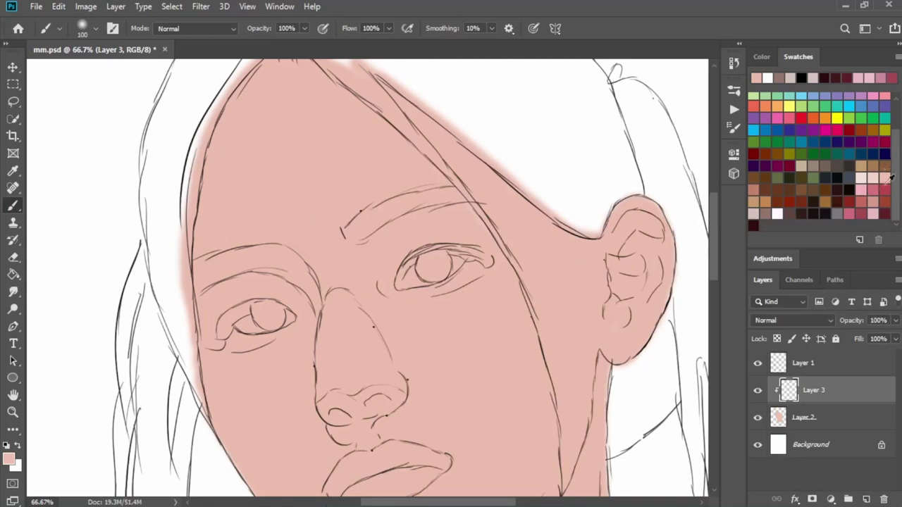
pyautogui.click(755, 189)
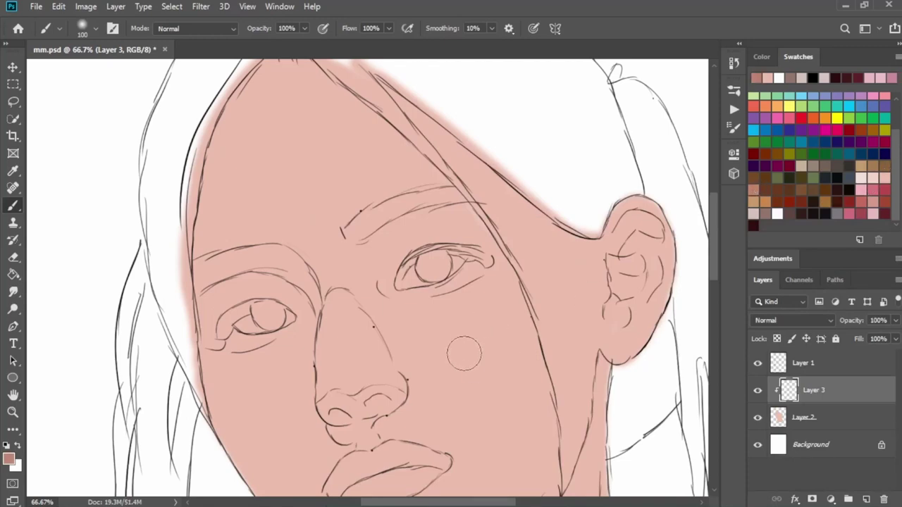
# Shade between the brow and right eye and near the right eye's outer corner
pyautogui.moveTo(463, 350); pyautogui.dragTo(519, 282)
pyautogui.moveTo(380, 212); pyautogui.dragTo(427, 280)
pyautogui.hotkey('ctrl', '1')
pyautogui.press('[')
pyautogui.press('[')
pyautogui.press('[')
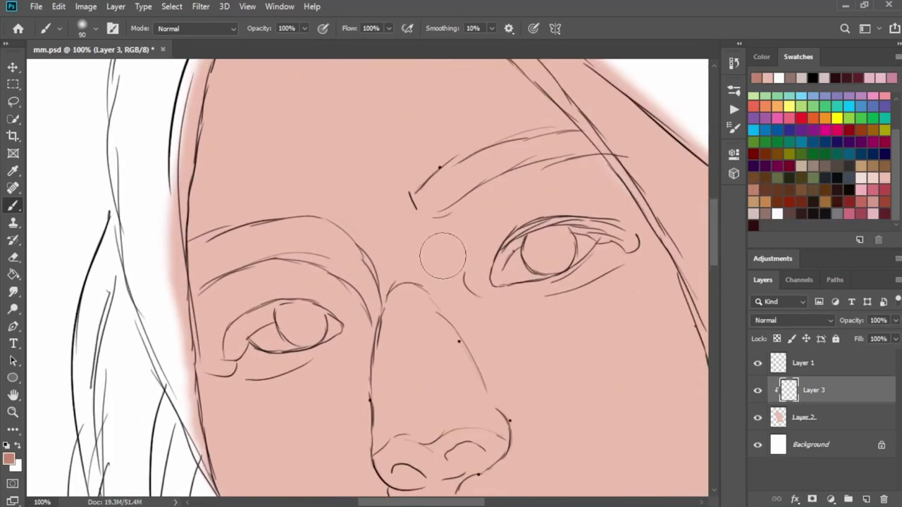
pyautogui.moveTo(490, 218)
pyautogui.mouseDown()
pyautogui.moveTo(459, 237)
pyautogui.moveTo(492, 253)
pyautogui.mouseUp()
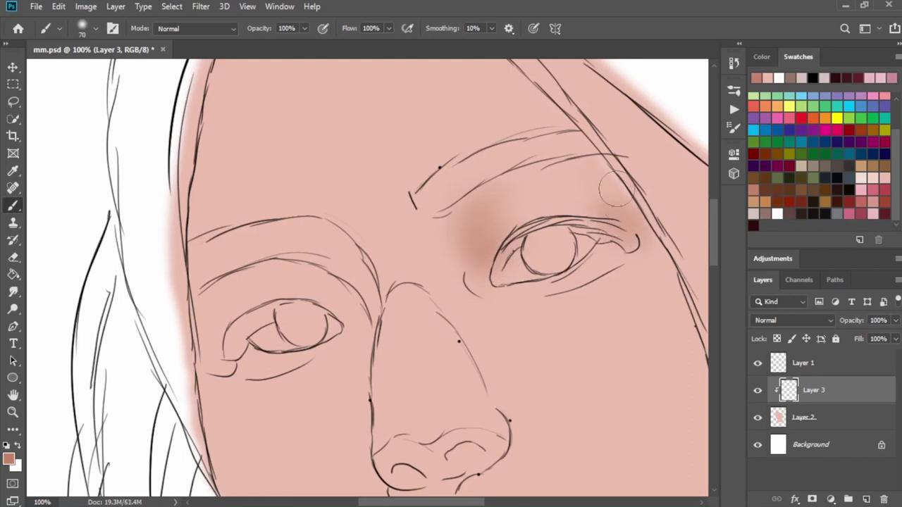
pyautogui.moveTo(615, 188); pyautogui.dragTo(624, 237)
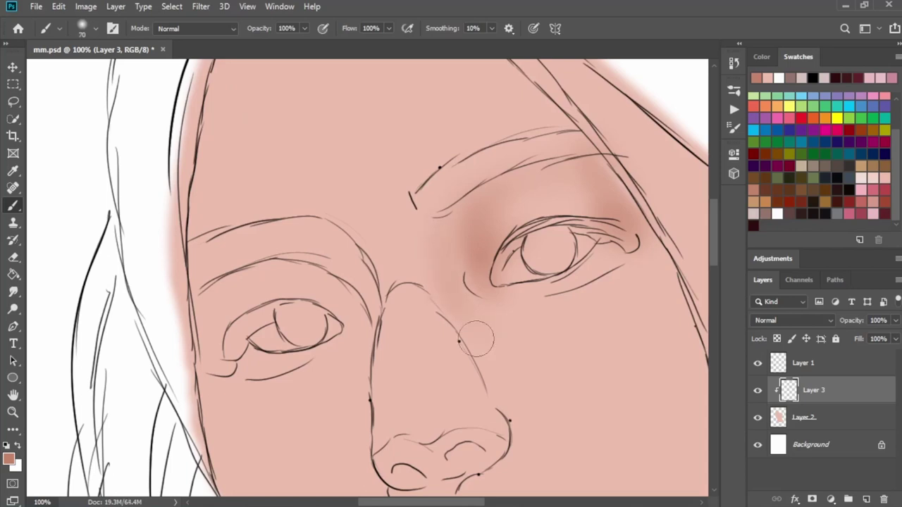
pyautogui.press(']')
pyautogui.press(']')
pyautogui.press('[')
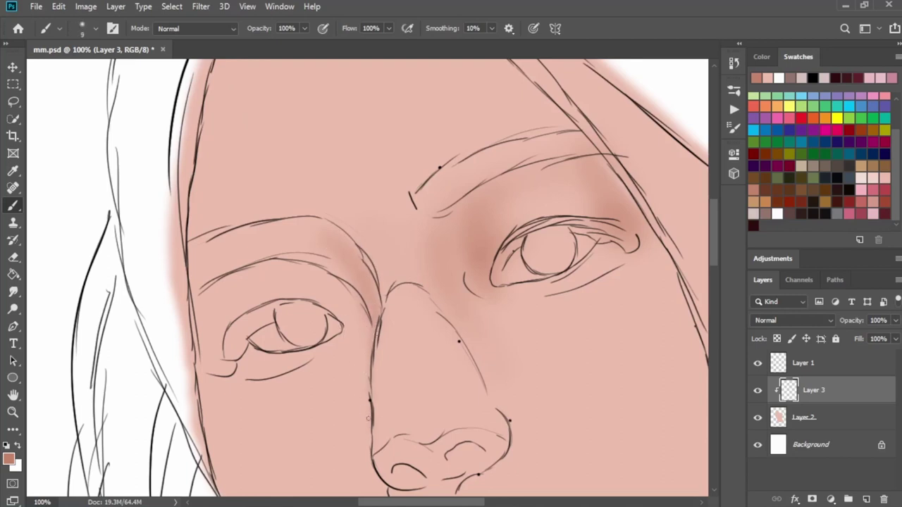
# Shade the nose bridge between the brows, ending with a size 70 brush
pyautogui.moveTo(421, 345); pyautogui.dragTo(534, 287)
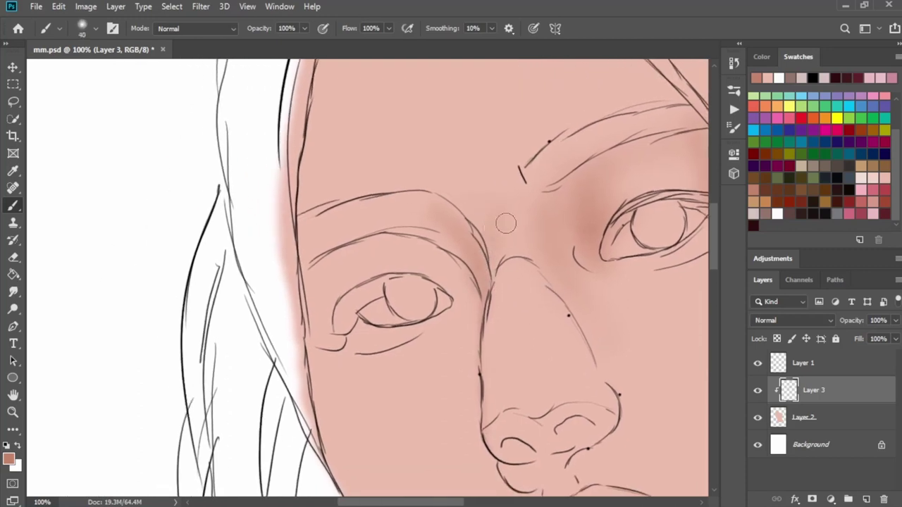
pyautogui.moveTo(486, 254); pyautogui.dragTo(496, 233)
pyautogui.press(']')
pyautogui.press(']')
pyautogui.press(']')
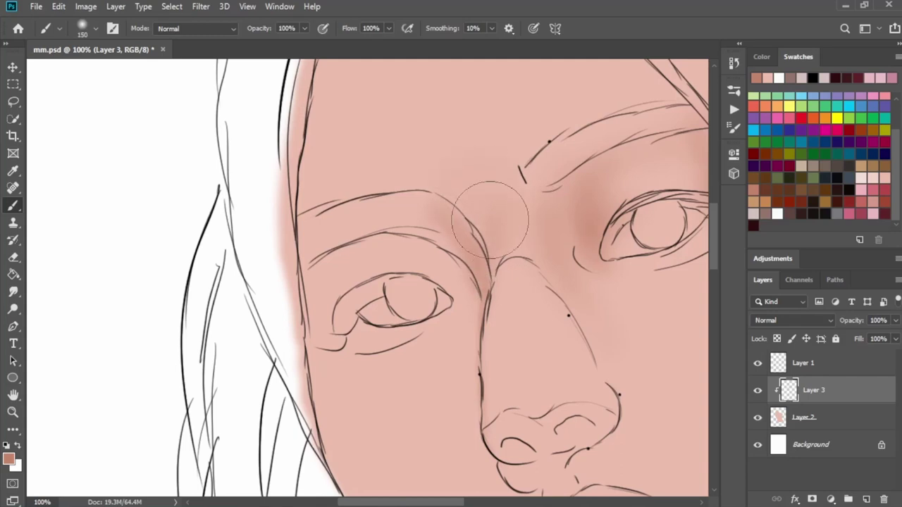
pyautogui.press('[')
pyautogui.press('[')
pyautogui.press('[')
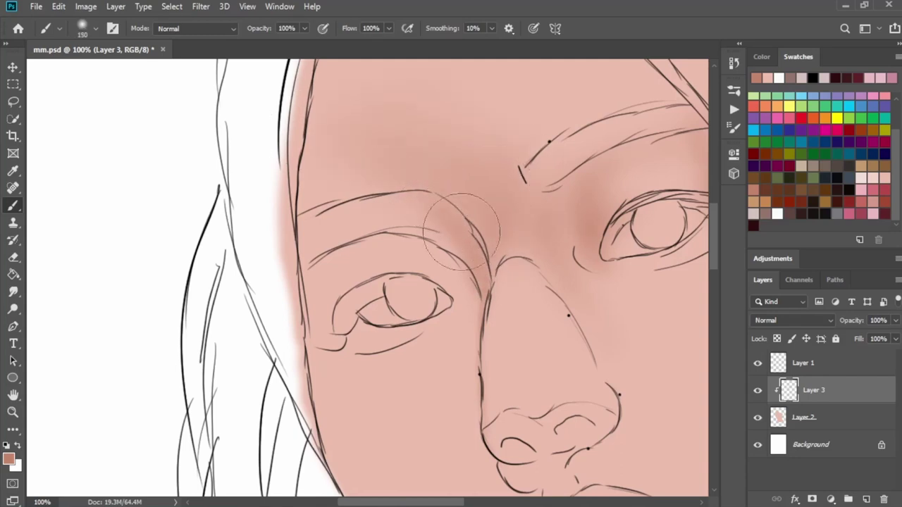
pyautogui.press('[')
pyautogui.press('[')
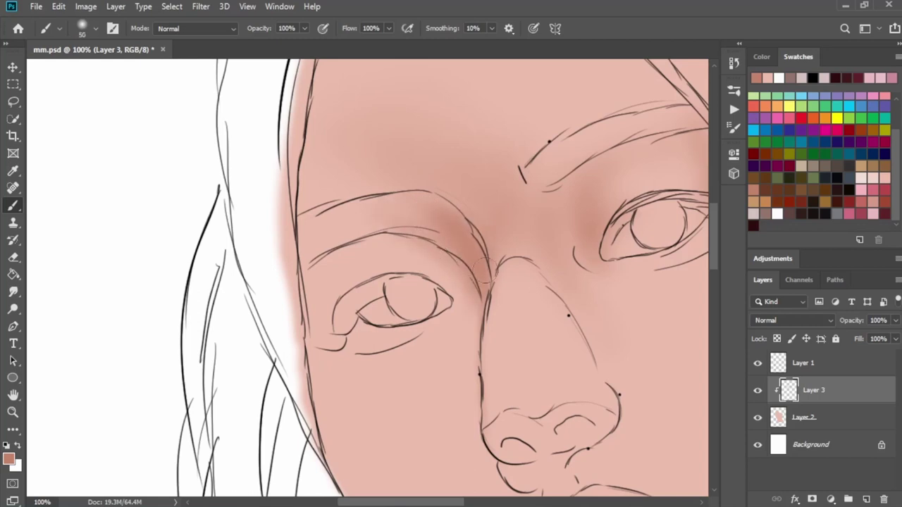
pyautogui.press(']')
pyautogui.press(']')
# Shade the left eye's inner corner, under the left eyebrow, the lower eyelid and left nostril
pyautogui.moveTo(367, 267)
pyautogui.mouseDown()
pyautogui.moveTo(312, 282)
pyautogui.moveTo(321, 309)
pyautogui.mouseUp()
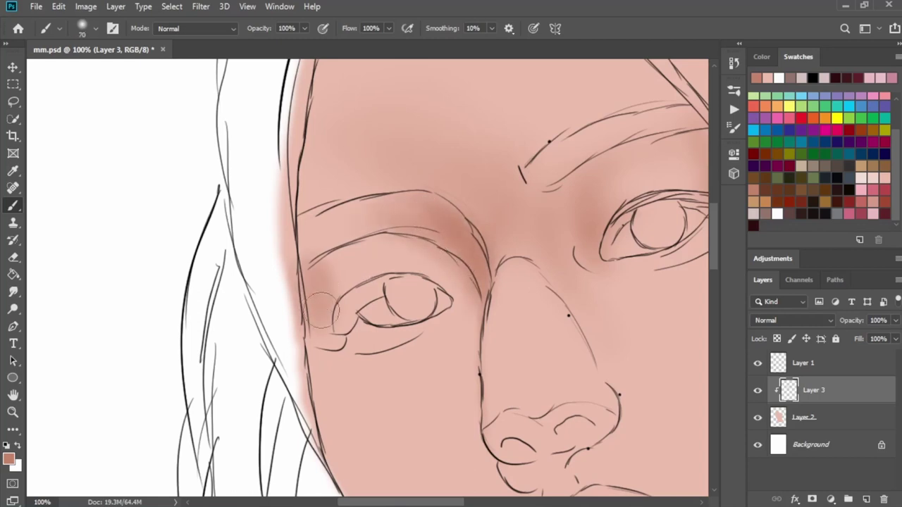
pyautogui.moveTo(343, 234); pyautogui.dragTo(310, 266)
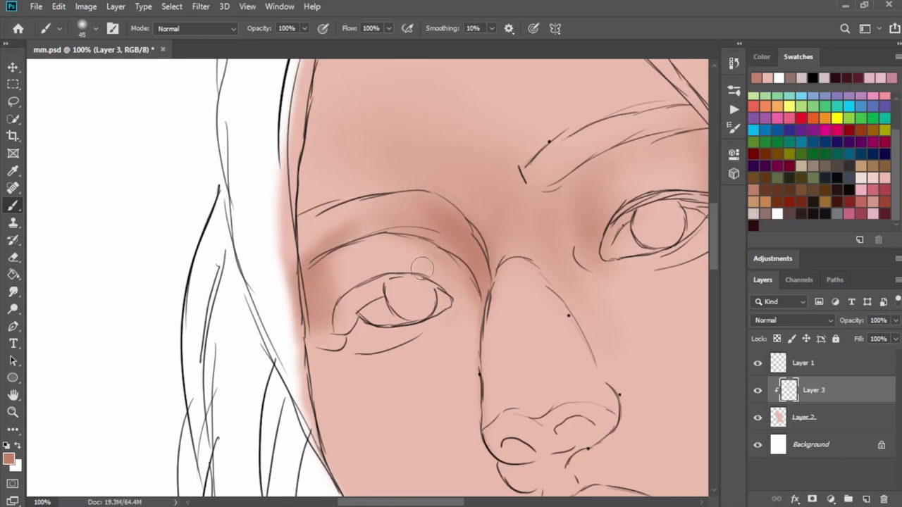
pyautogui.press('[')
pyautogui.moveTo(343, 347); pyautogui.dragTo(380, 352)
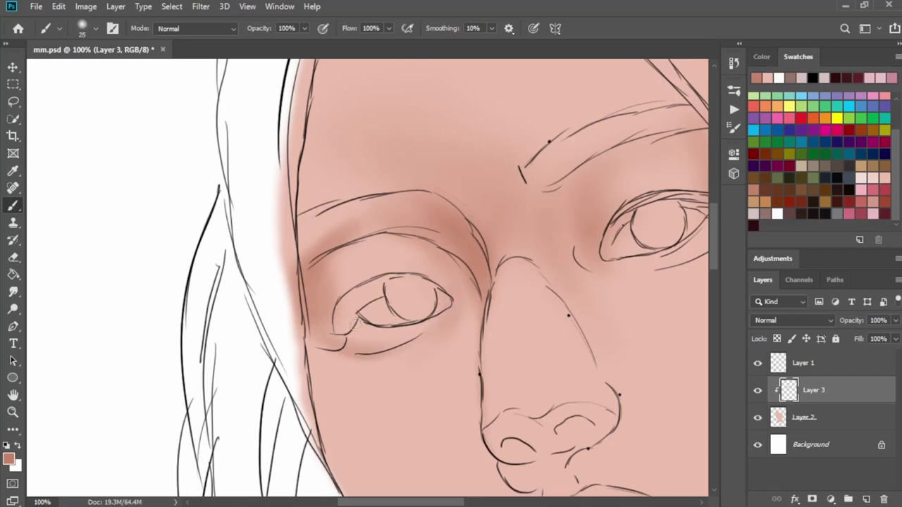
pyautogui.moveTo(398, 327); pyautogui.dragTo(339, 323)
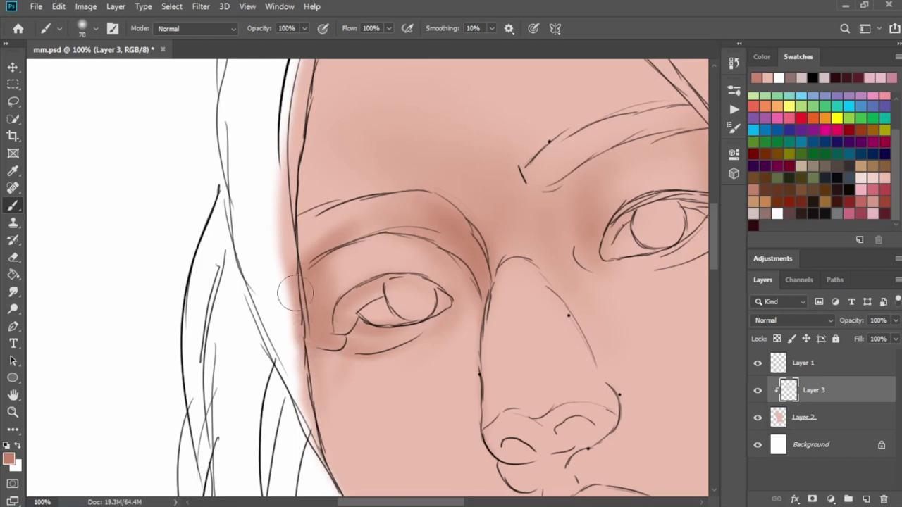
pyautogui.moveTo(517, 428); pyautogui.dragTo(493, 442)
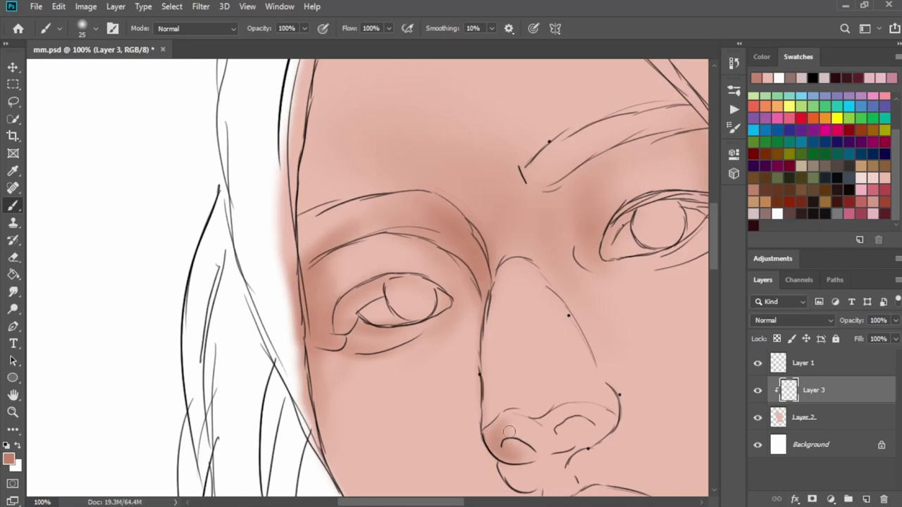
# Deepen the left nostril shading and shade beneath the nostrils with a size 70 brush
pyautogui.moveTo(514, 432)
pyautogui.mouseDown()
pyautogui.moveTo(520, 426)
pyautogui.moveTo(528, 441)
pyautogui.moveTo(522, 444)
pyautogui.moveTo(566, 417)
pyautogui.moveTo(556, 439)
pyautogui.mouseUp()
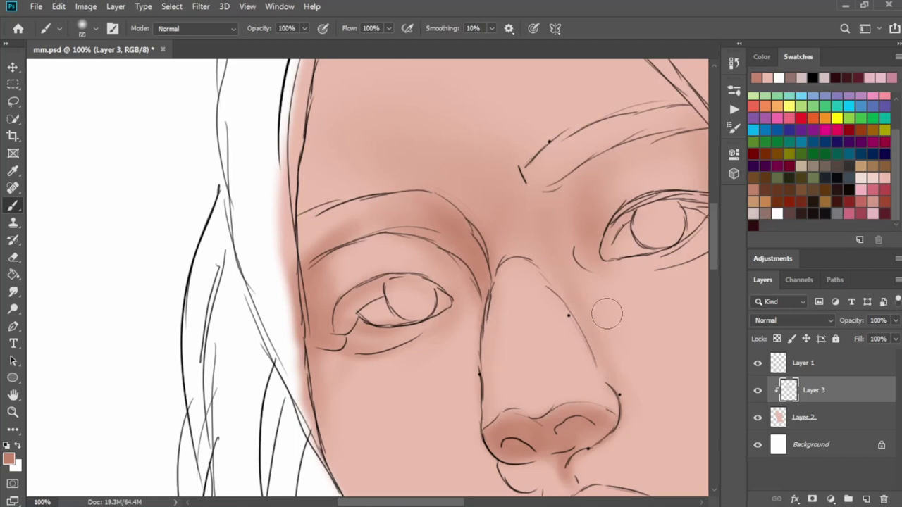
pyautogui.press(']')
pyautogui.press(']')
pyautogui.press(']')
pyautogui.moveTo(630, 288)
pyautogui.mouseDown()
pyautogui.moveTo(513, 255)
pyautogui.moveTo(439, 204)
pyautogui.mouseUp()
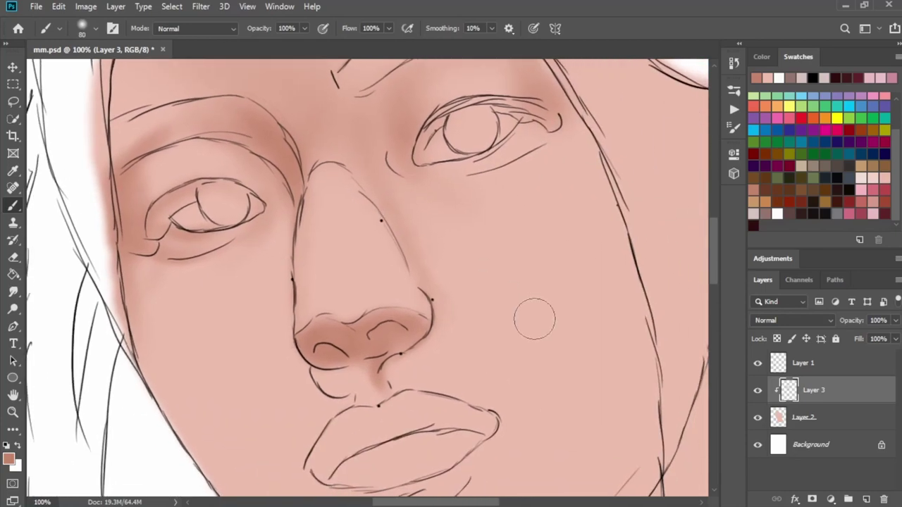
pyautogui.moveTo(534, 319)
pyautogui.mouseDown()
pyautogui.moveTo(553, 286)
pyautogui.moveTo(548, 306)
pyautogui.moveTo(519, 265)
pyautogui.moveTo(500, 324)
pyautogui.mouseUp()
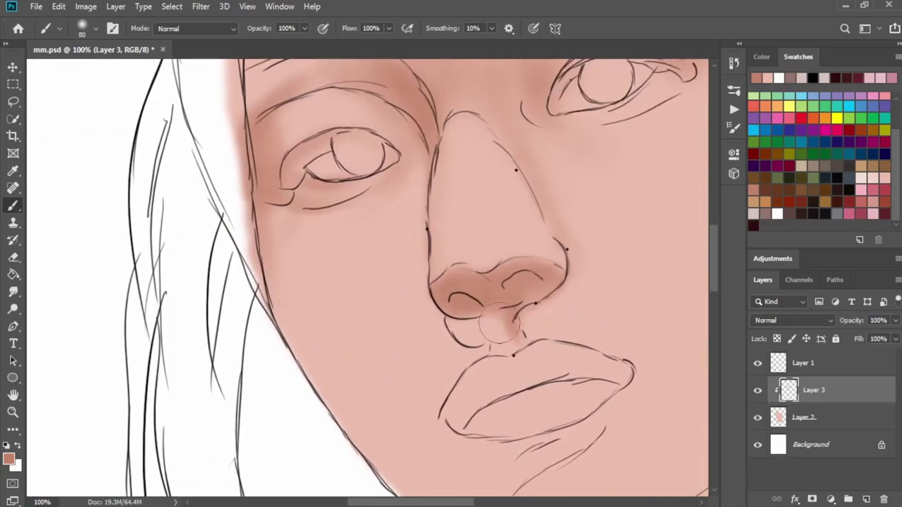
pyautogui.press('[')
pyautogui.press('[')
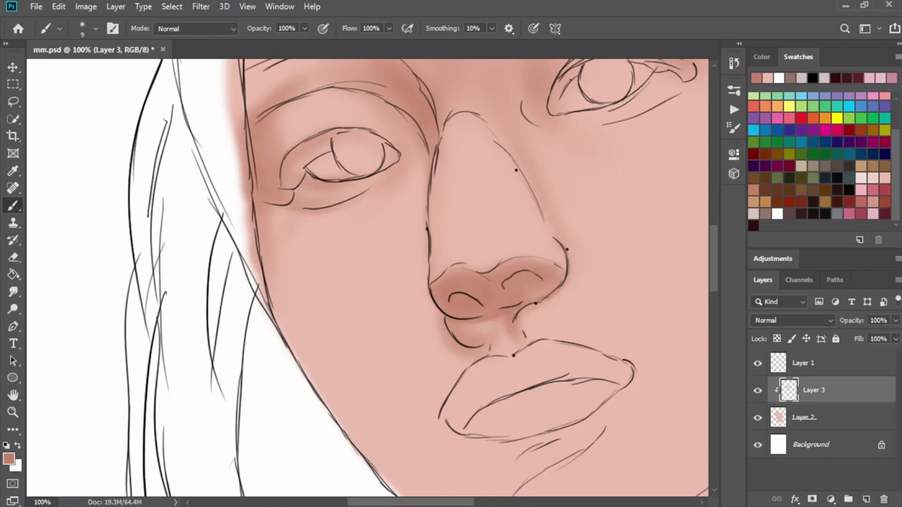
pyautogui.moveTo(496, 322); pyautogui.dragTo(463, 321)
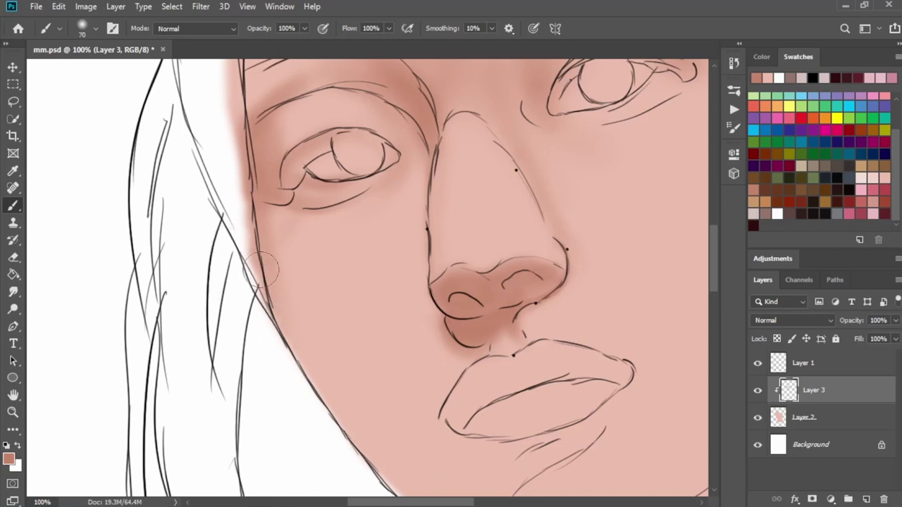
# Darken the left upper-lip contour, the skin beside the lip corner and the jawline
pyautogui.press(']')
pyautogui.press(']')
pyautogui.press(']')
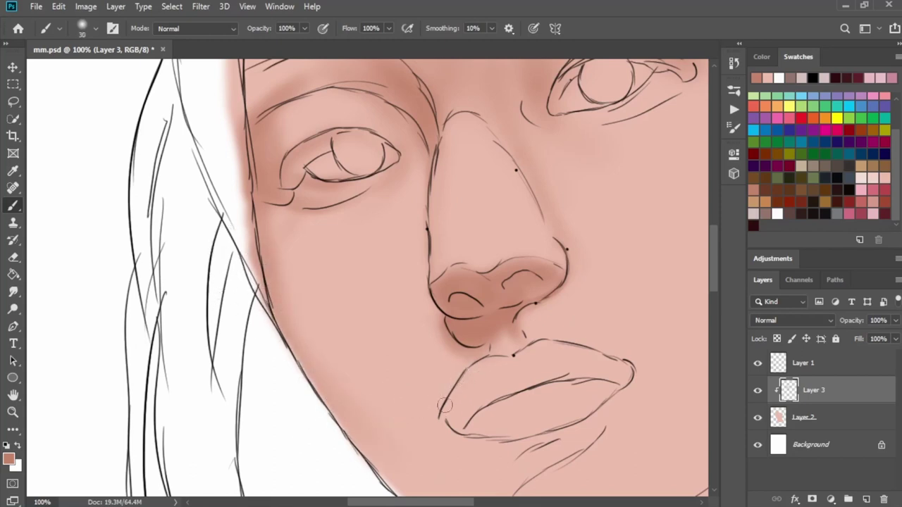
pyautogui.moveTo(469, 359); pyautogui.dragTo(439, 419)
pyautogui.press(']')
pyautogui.press(']')
pyautogui.press(']')
pyautogui.moveTo(455, 377); pyautogui.dragTo(441, 423)
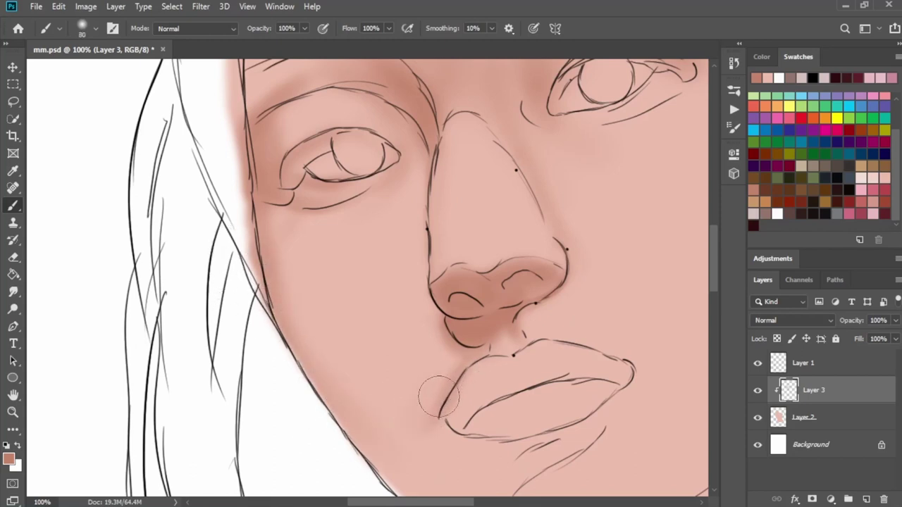
pyautogui.moveTo(366, 402); pyautogui.dragTo(392, 439)
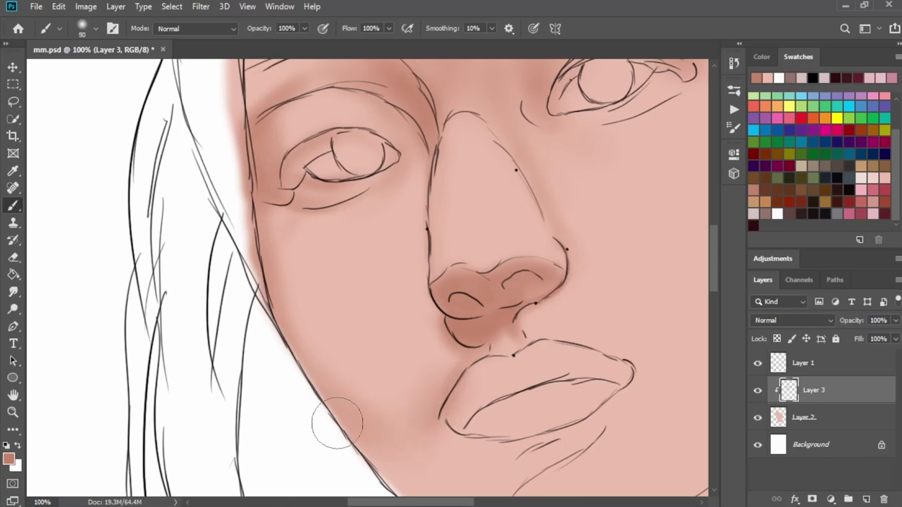
pyautogui.press(']')
pyautogui.press(']')
pyautogui.press(']')
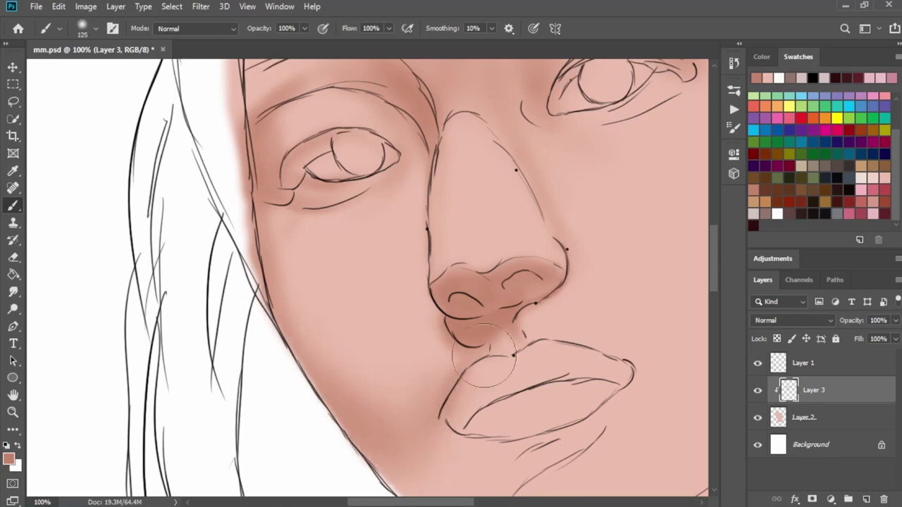
# Shade left of the chin and below the lower lip, adding a lighter band along the chin
pyautogui.hotkey('ctrl', '-')
pyautogui.press('[')
pyautogui.press('[')
pyautogui.press('[')
pyautogui.moveTo(405, 352)
pyautogui.mouseDown()
pyautogui.moveTo(366, 356)
pyautogui.moveTo(474, 326)
pyautogui.moveTo(479, 312)
pyautogui.moveTo(359, 347)
pyautogui.mouseUp()
pyautogui.press('[')
pyautogui.press('[')
pyautogui.press('[')
pyautogui.press(']')
pyautogui.press(']')
pyautogui.press(']')
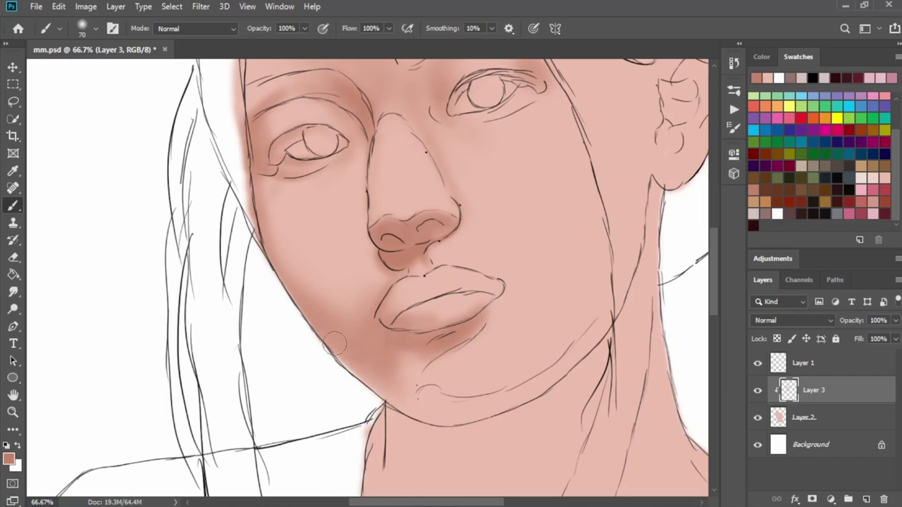
pyautogui.moveTo(434, 326)
pyautogui.mouseDown()
pyautogui.moveTo(409, 384)
pyautogui.moveTo(403, 371)
pyautogui.mouseUp()
pyautogui.press('[')
pyautogui.press('[')
pyautogui.press('[')
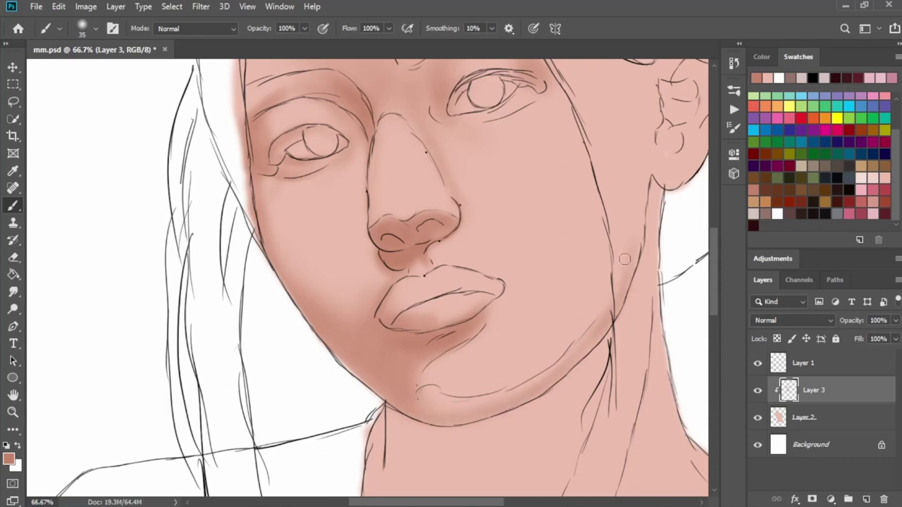
pyautogui.press(']')
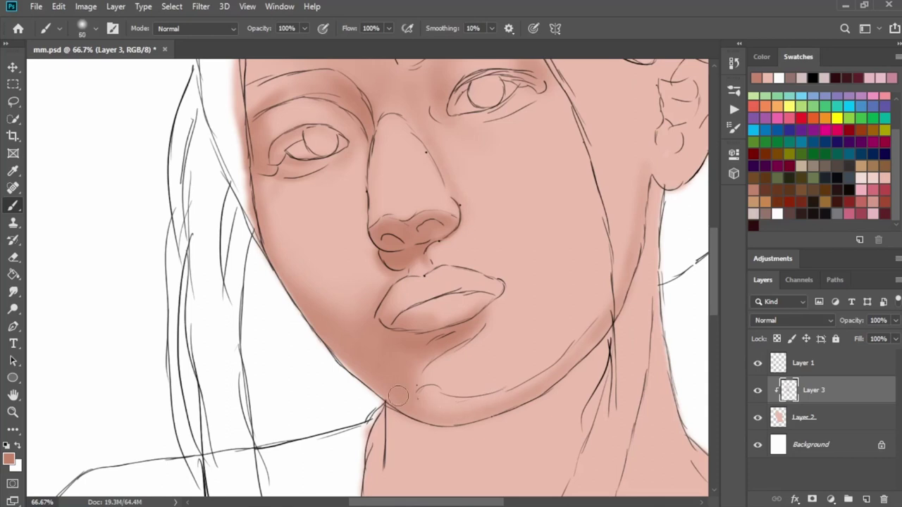
pyautogui.moveTo(428, 392); pyautogui.dragTo(489, 405)
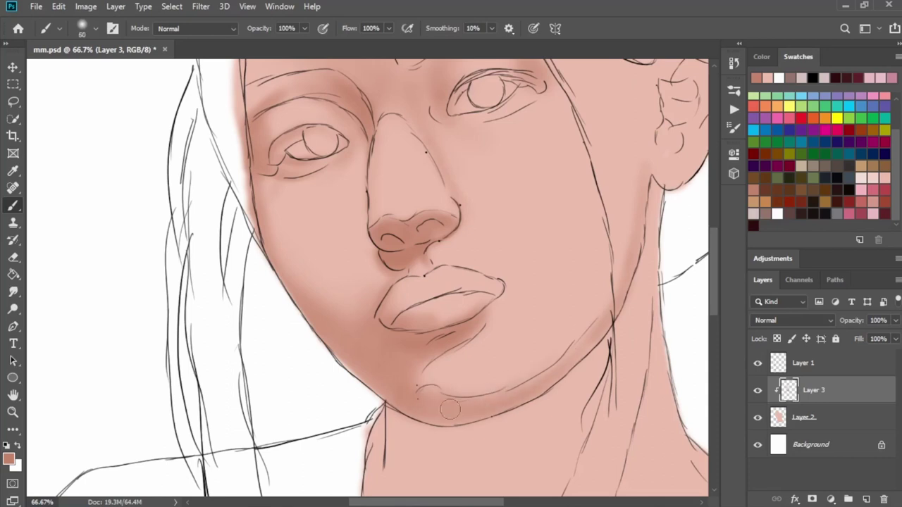
# Shade the cheek left of the ear with a size 70 brush
pyautogui.press(']')
pyautogui.press(']')
pyautogui.press(']')
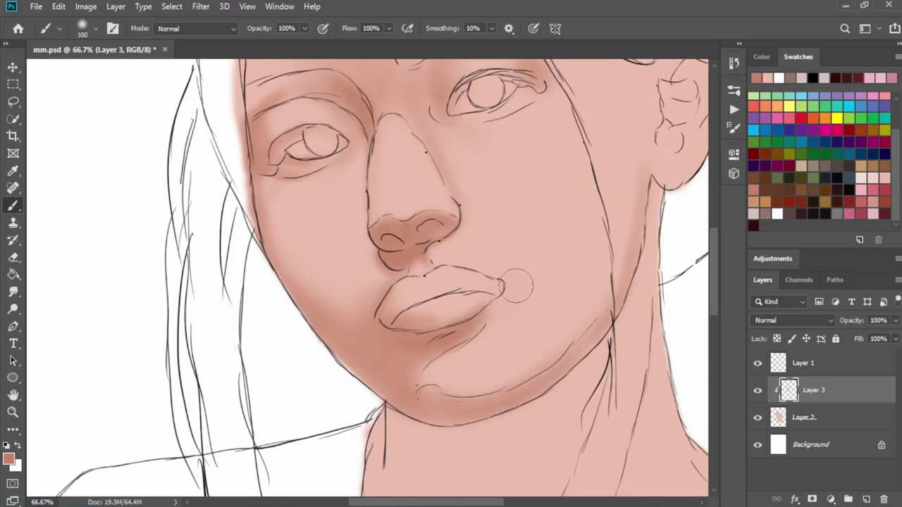
pyautogui.press(']')
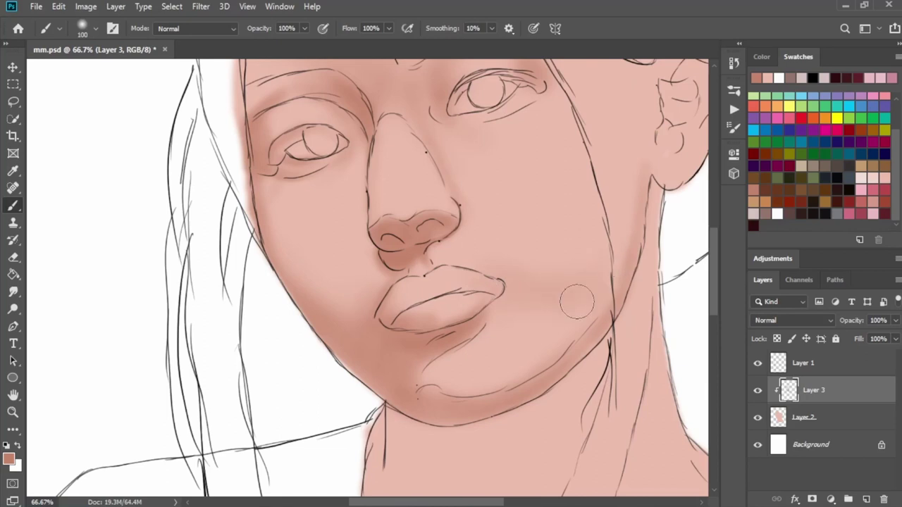
pyautogui.press('[')
pyautogui.press('[')
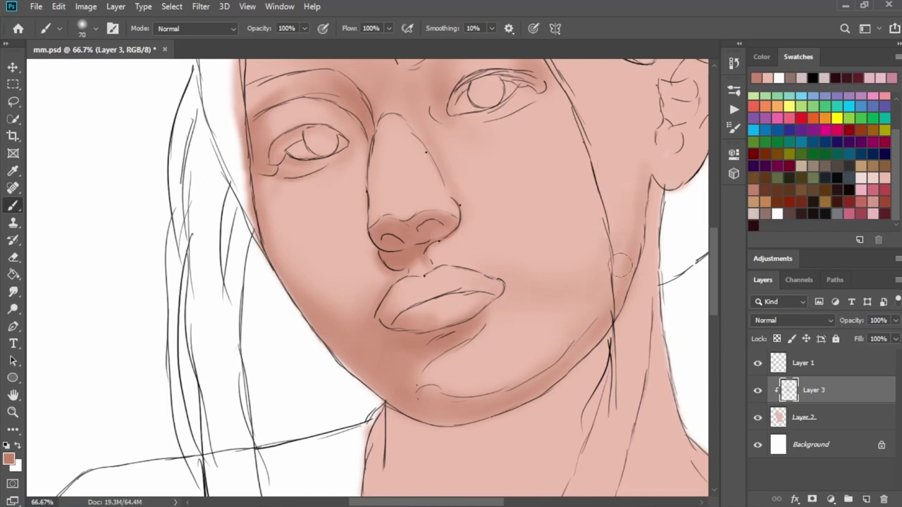
pyautogui.press('[')
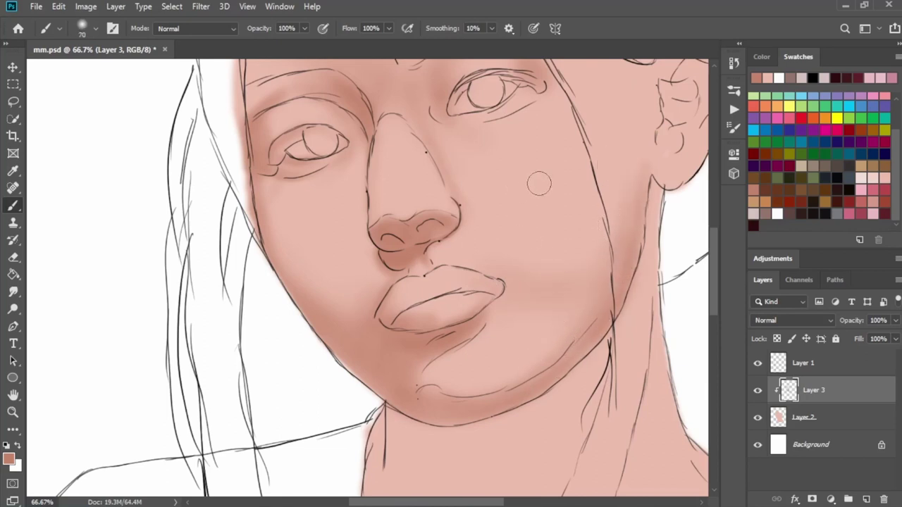
pyautogui.scroll(3, 563, 197)
pyautogui.moveTo(591, 189); pyautogui.dragTo(609, 352)
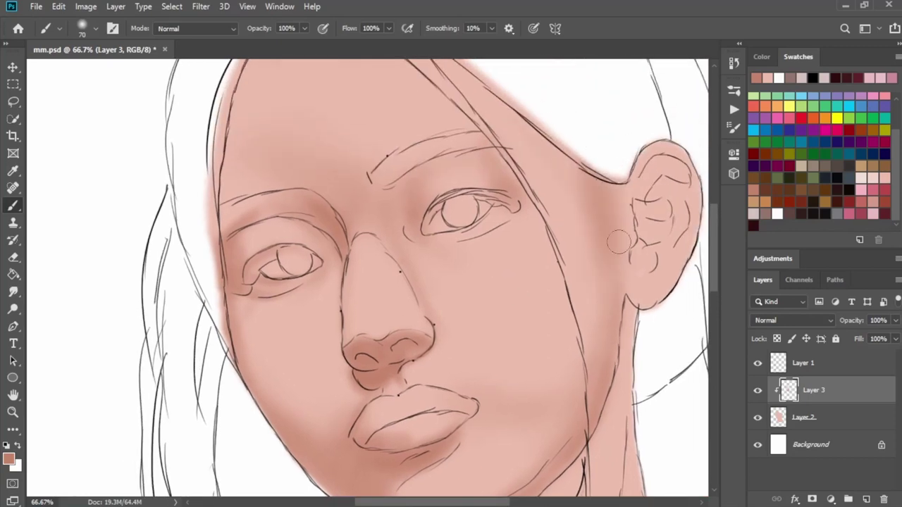
# At 100% zoom, shade the upper ear rim and upper inner ear with a size 25 brush
pyautogui.hotkey('ctrl', '+')
pyautogui.moveTo(603, 235); pyautogui.dragTo(393, 368)
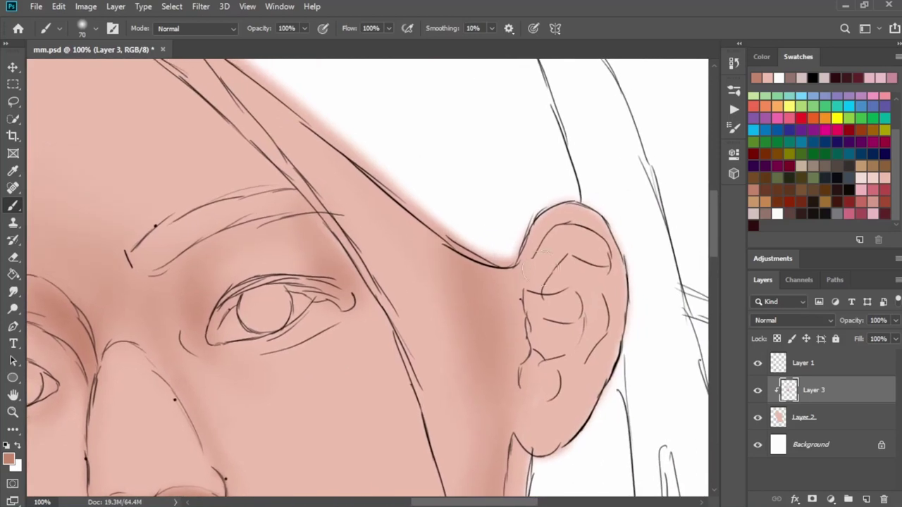
pyautogui.press('[')
pyautogui.press('[')
pyautogui.press('[')
pyautogui.press('[')
pyautogui.moveTo(556, 246)
pyautogui.mouseDown()
pyautogui.moveTo(539, 268)
pyautogui.moveTo(577, 233)
pyautogui.moveTo(602, 257)
pyautogui.moveTo(549, 243)
pyautogui.moveTo(562, 238)
pyautogui.mouseUp()
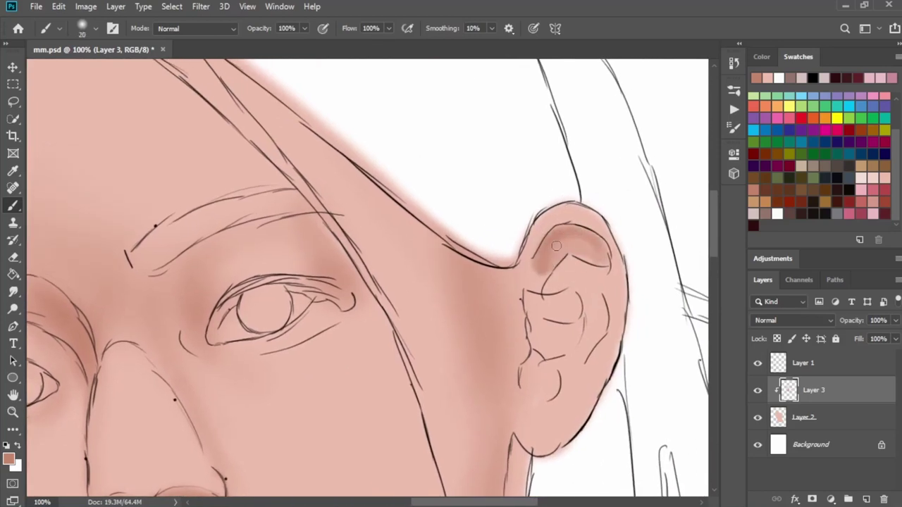
pyautogui.press('[')
pyautogui.press('[')
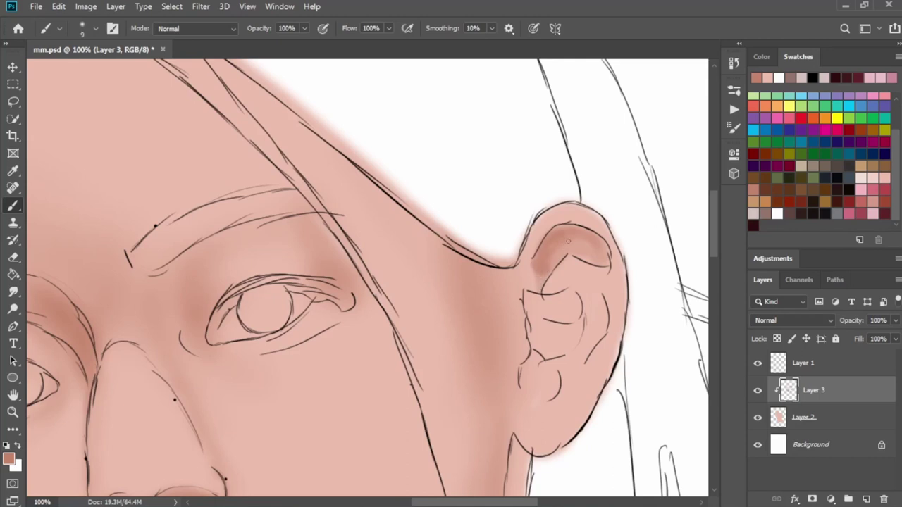
pyautogui.press(']')
pyautogui.moveTo(551, 258); pyautogui.dragTo(604, 248)
# Paint darker shading inside the inner ear and along the ear's lower-right edge
pyautogui.press(']')
pyautogui.press(']')
pyautogui.press(']')
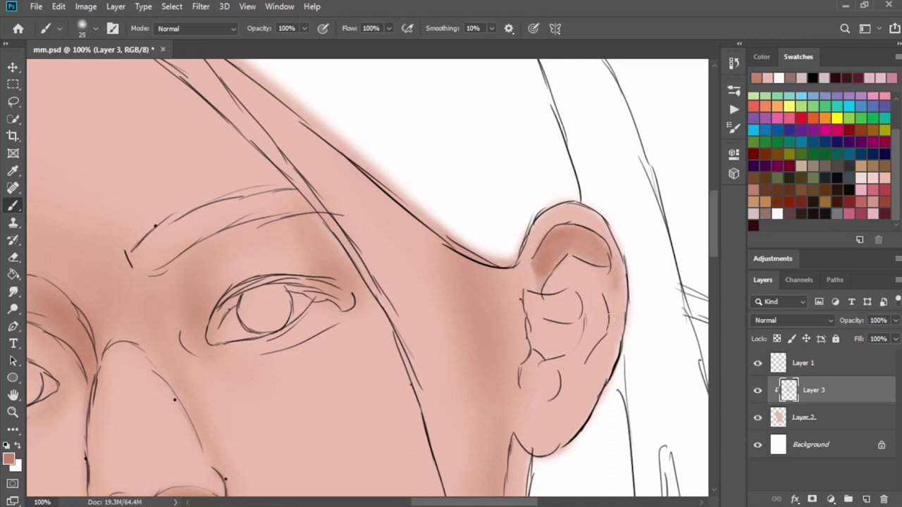
pyautogui.press(']')
pyautogui.moveTo(570, 310)
pyautogui.mouseDown()
pyautogui.moveTo(536, 304)
pyautogui.moveTo(535, 348)
pyautogui.mouseUp()
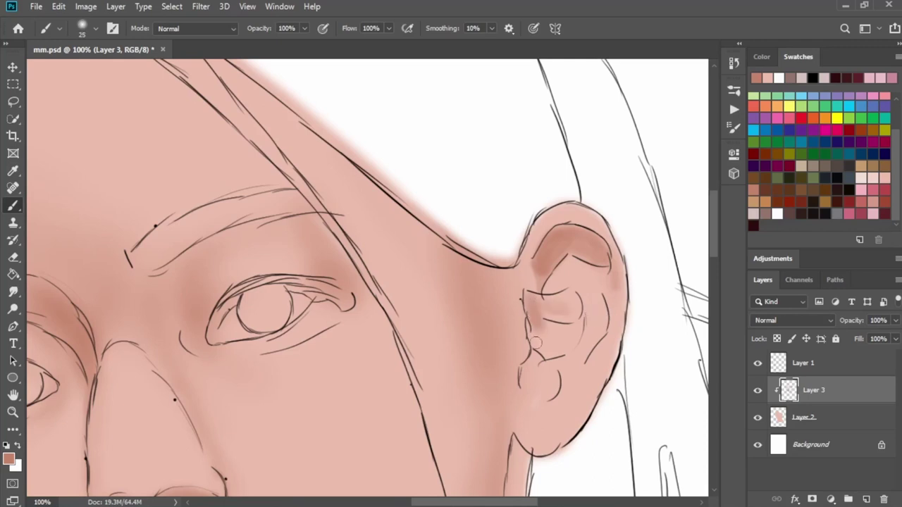
pyautogui.moveTo(532, 310)
pyautogui.mouseDown()
pyautogui.moveTo(564, 310)
pyautogui.moveTo(546, 299)
pyautogui.moveTo(565, 301)
pyautogui.mouseUp()
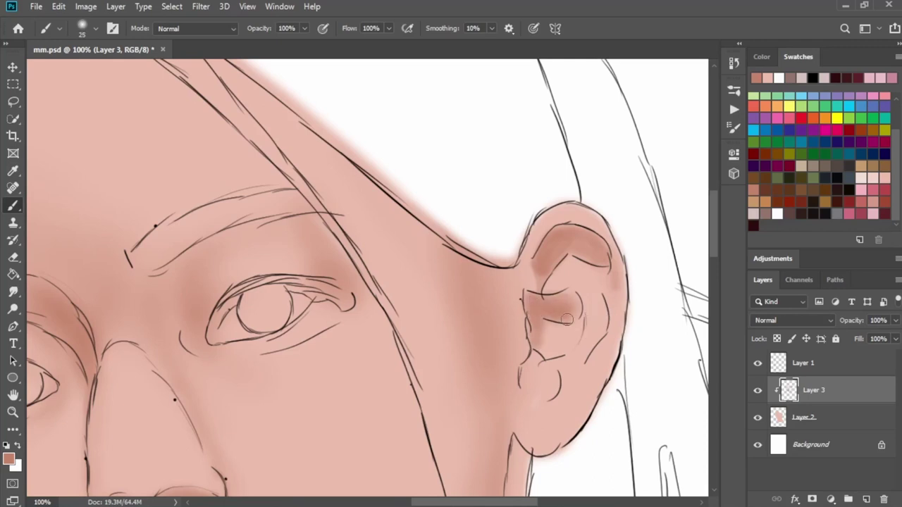
pyautogui.press(']')
pyautogui.press('[')
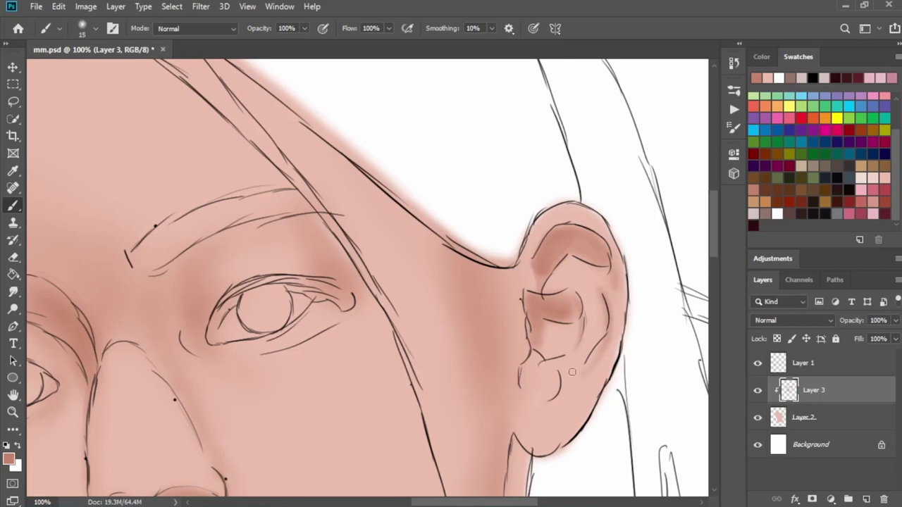
pyautogui.press(']')
pyautogui.press(']')
pyautogui.press(']')
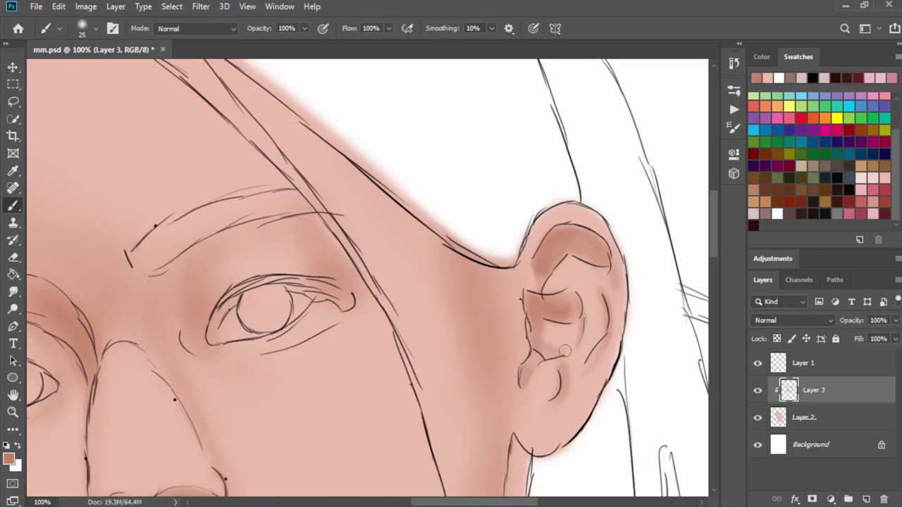
pyautogui.press('[')
pyautogui.press('[')
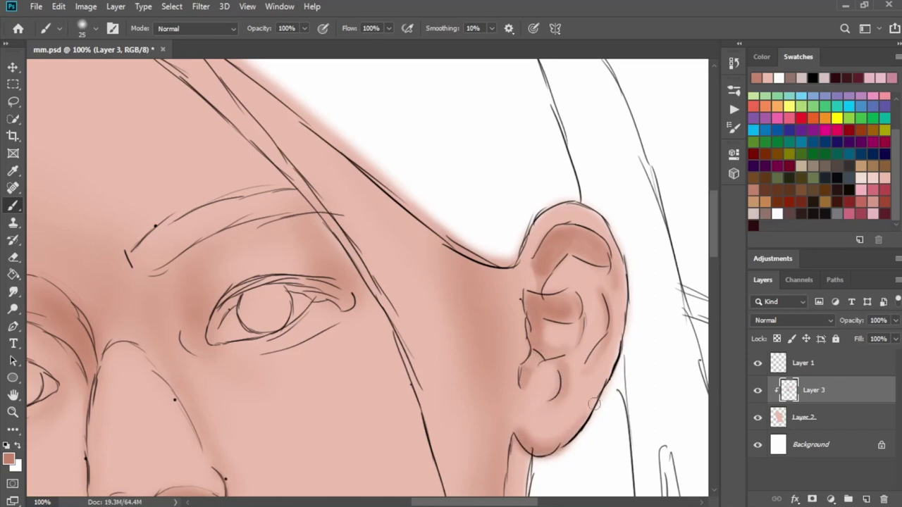
pyautogui.moveTo(593, 402); pyautogui.dragTo(619, 356)
# Shade the neck just below the earlobe and down the neck edge
pyautogui.press('[')
pyautogui.press('[')
pyautogui.press('[')
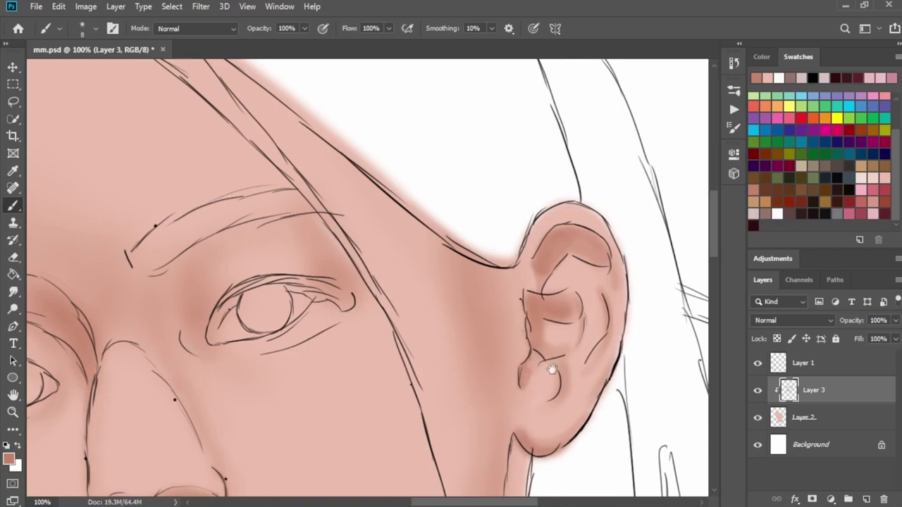
pyautogui.moveTo(551, 369)
pyautogui.mouseDown()
pyautogui.moveTo(554, 257)
pyautogui.moveTo(533, 221)
pyautogui.mouseUp()
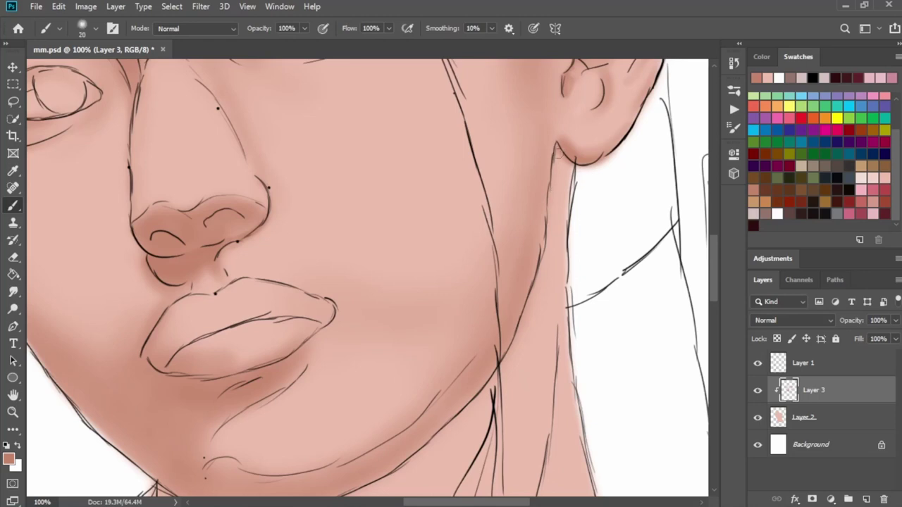
pyautogui.moveTo(558, 150)
pyautogui.mouseDown()
pyautogui.moveTo(555, 265)
pyautogui.moveTo(567, 197)
pyautogui.moveTo(563, 243)
pyautogui.moveTo(559, 167)
pyautogui.mouseUp()
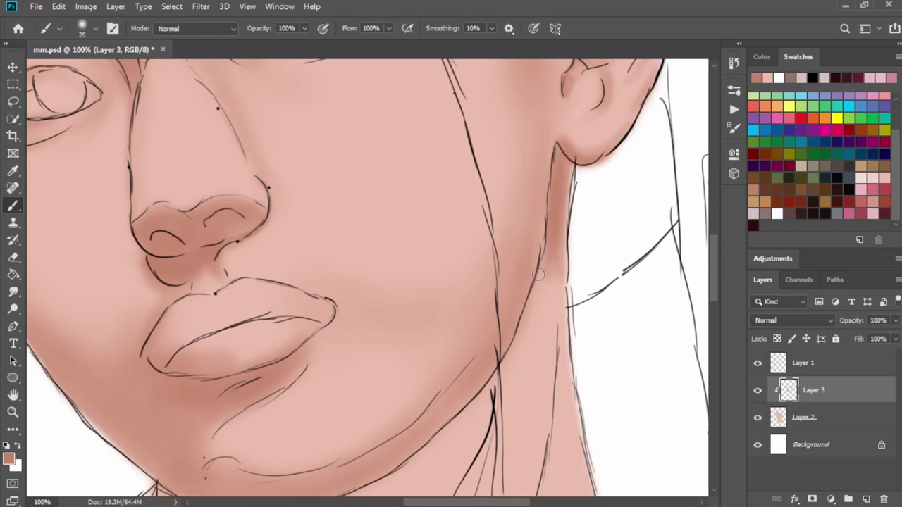
pyautogui.moveTo(566, 232); pyautogui.dragTo(567, 444)
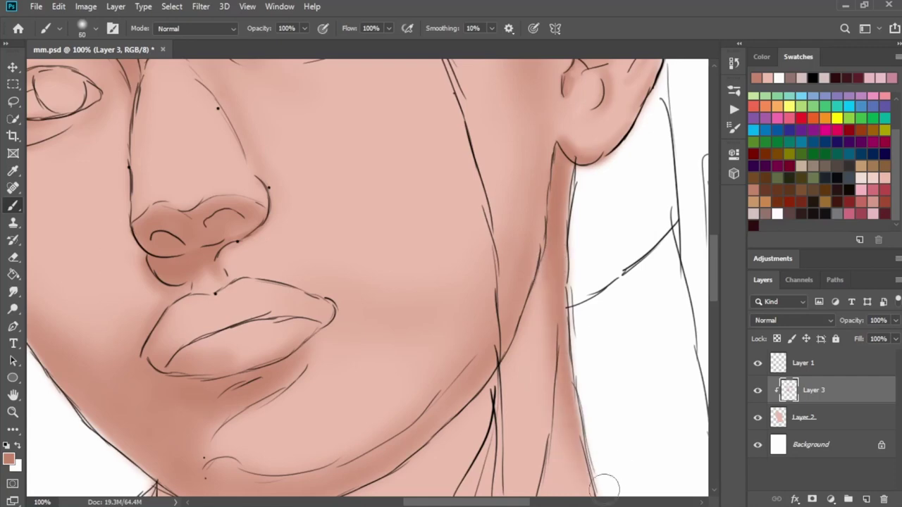
# Zoomed out, darken the neck just below the jaw and along its right edge
pyautogui.hotkey('ctrl', '-')
pyautogui.scroll(-3, 568, 198)
pyautogui.scroll(1, 588, 284)
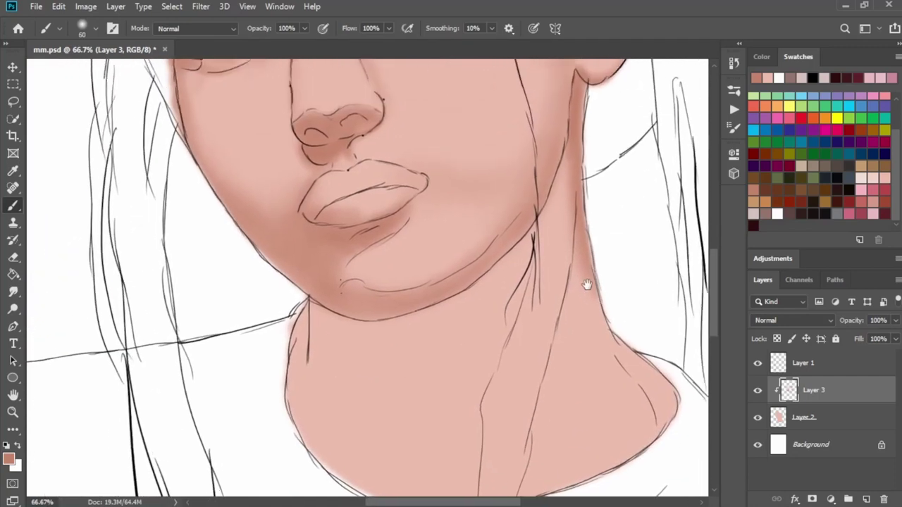
pyautogui.hscroll(-1, 577, 163)
pyautogui.moveTo(576, 163); pyautogui.dragTo(574, 172)
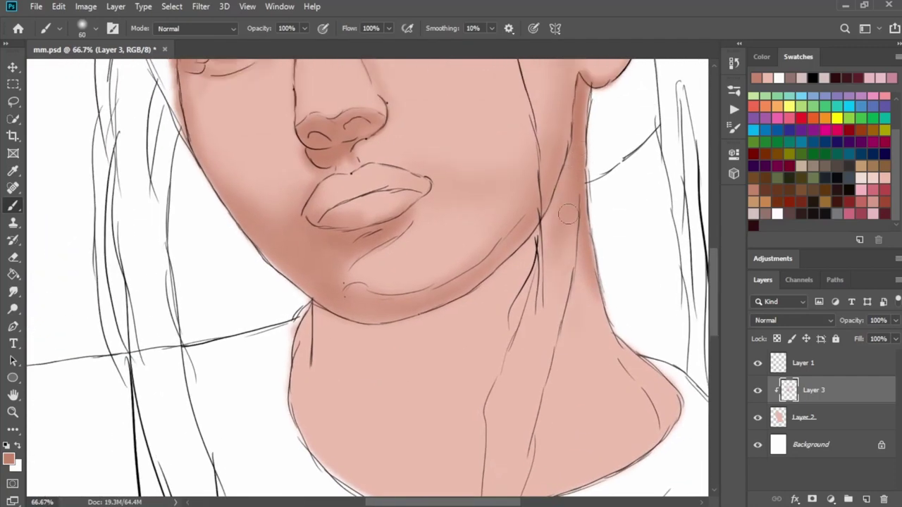
pyautogui.moveTo(611, 352)
pyautogui.mouseDown()
pyautogui.moveTo(591, 301)
pyautogui.moveTo(614, 416)
pyautogui.moveTo(628, 379)
pyautogui.moveTo(613, 350)
pyautogui.mouseUp()
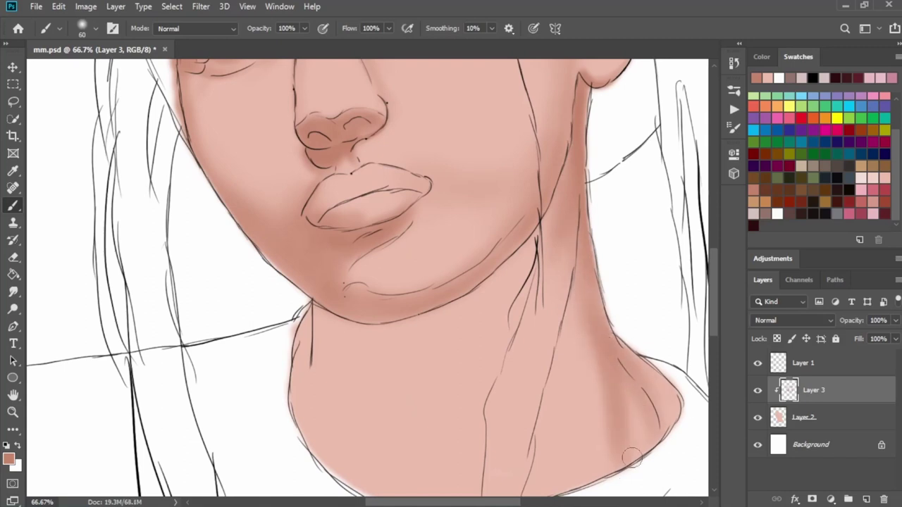
pyautogui.scroll(-3, 629, 378)
pyautogui.hscroll(-2, 630, 378)
# Paint a shadow down the neck's right side, under the jawline and down its middle
pyautogui.press(']')
pyautogui.press(']')
pyautogui.press(']')
pyautogui.moveTo(603, 229); pyautogui.dragTo(584, 432)
pyautogui.press(']')
pyautogui.press('[')
pyautogui.press('[')
pyautogui.press('[')
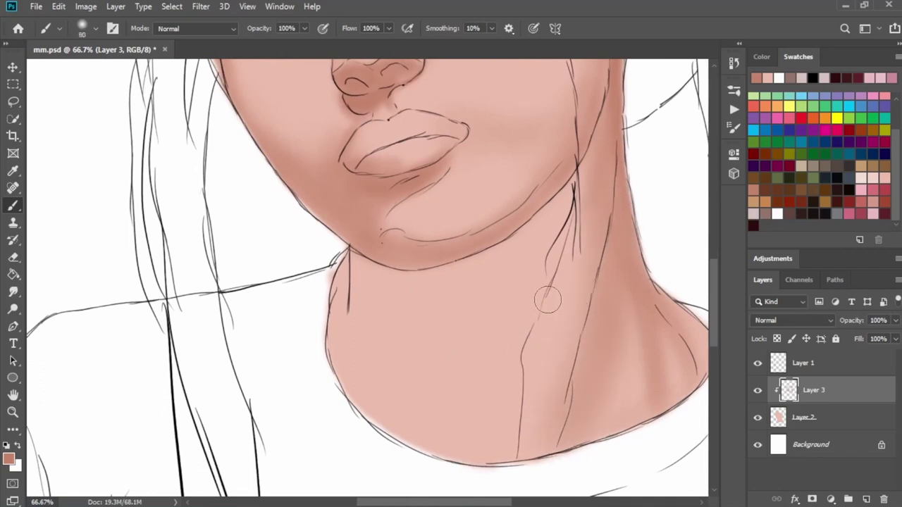
pyautogui.moveTo(524, 244)
pyautogui.mouseDown()
pyautogui.moveTo(515, 245)
pyautogui.moveTo(564, 197)
pyautogui.moveTo(399, 275)
pyautogui.mouseUp()
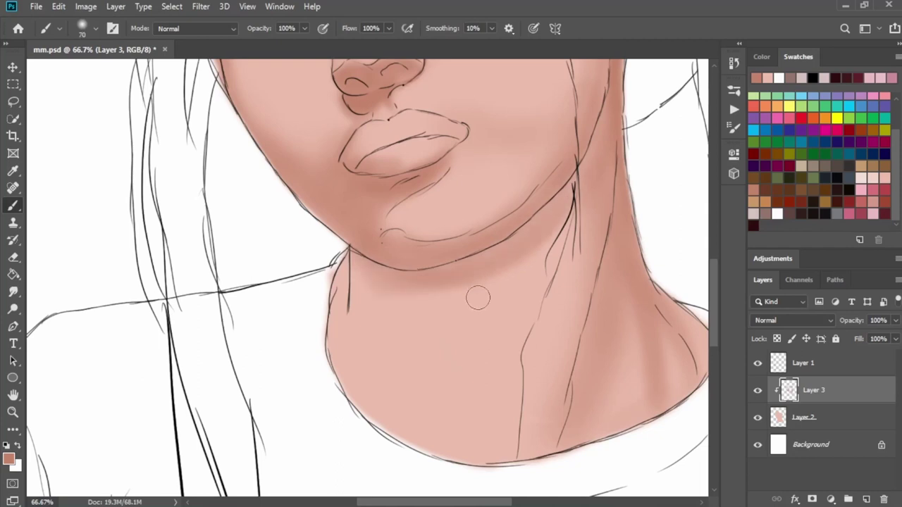
pyautogui.press(']')
pyautogui.press(']')
pyautogui.press(']')
pyautogui.moveTo(564, 225)
pyautogui.mouseDown()
pyautogui.moveTo(479, 395)
pyautogui.moveTo(556, 276)
pyautogui.moveTo(513, 322)
pyautogui.moveTo(420, 284)
pyautogui.moveTo(338, 292)
pyautogui.mouseUp()
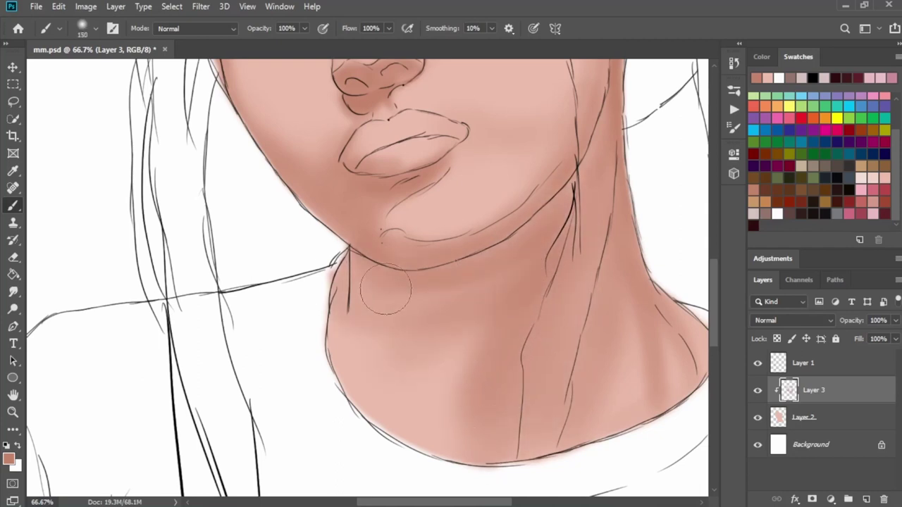
# Darken the left, centre and right of the neck down to the neckline, smoothing near the jaw
pyautogui.moveTo(306, 332)
pyautogui.mouseDown()
pyautogui.moveTo(450, 355)
pyautogui.moveTo(397, 392)
pyautogui.moveTo(451, 422)
pyautogui.moveTo(519, 426)
pyautogui.moveTo(367, 386)
pyautogui.moveTo(373, 366)
pyautogui.mouseUp()
pyautogui.moveTo(542, 232); pyautogui.dragTo(483, 383)
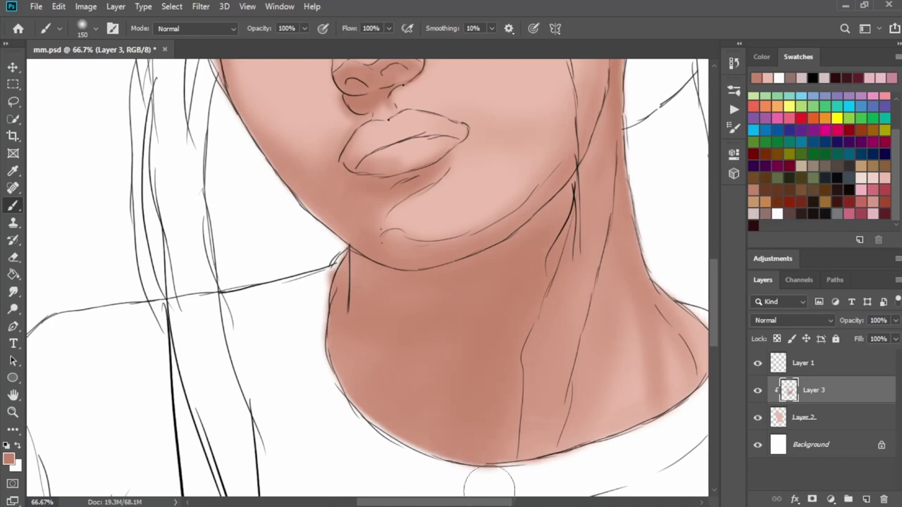
pyautogui.press('[')
pyautogui.moveTo(540, 362); pyautogui.dragTo(547, 350)
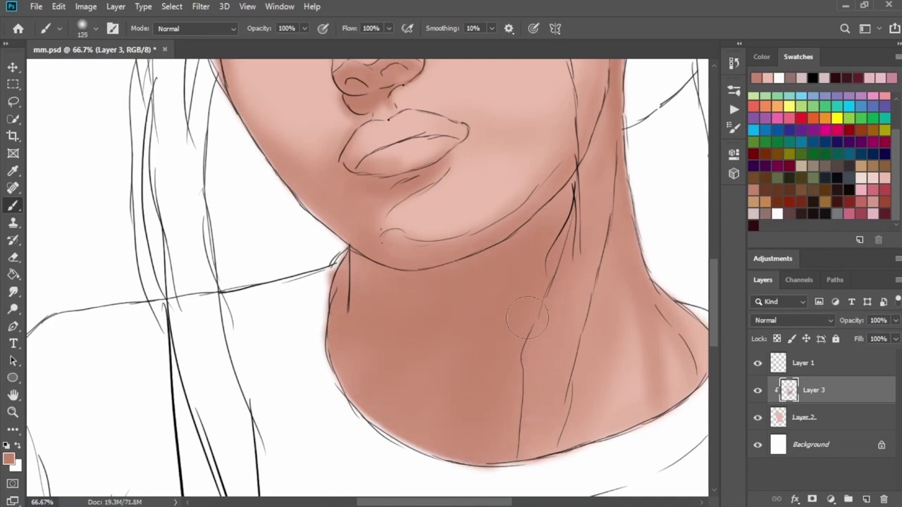
pyautogui.moveTo(467, 193); pyautogui.dragTo(501, 204)
pyautogui.press('[')
pyautogui.press('[')
pyautogui.press('[')
pyautogui.moveTo(453, 188); pyautogui.dragTo(486, 451)
# Paint a soft 50 px darker stroke down the left face edge from forehead to cheek
pyautogui.press('[')
pyautogui.press('[')
pyautogui.press('[')
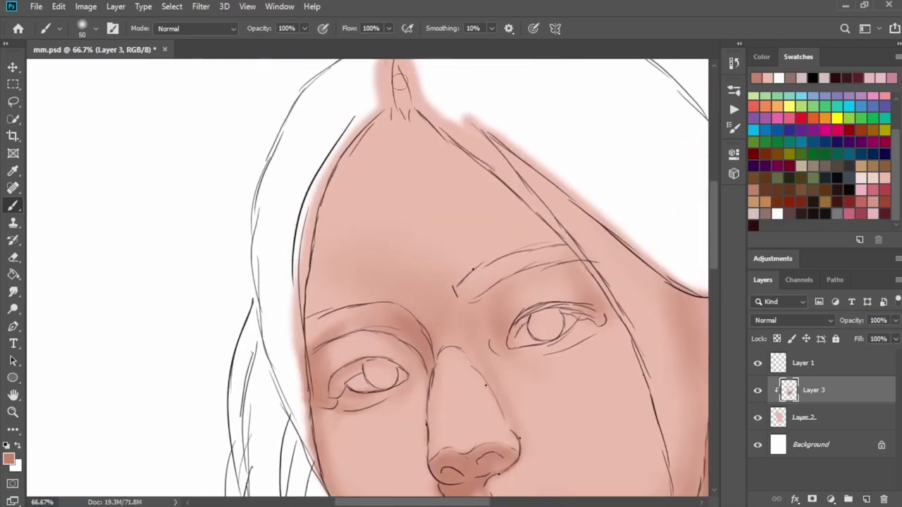
pyautogui.moveTo(355, 126); pyautogui.dragTo(303, 355)
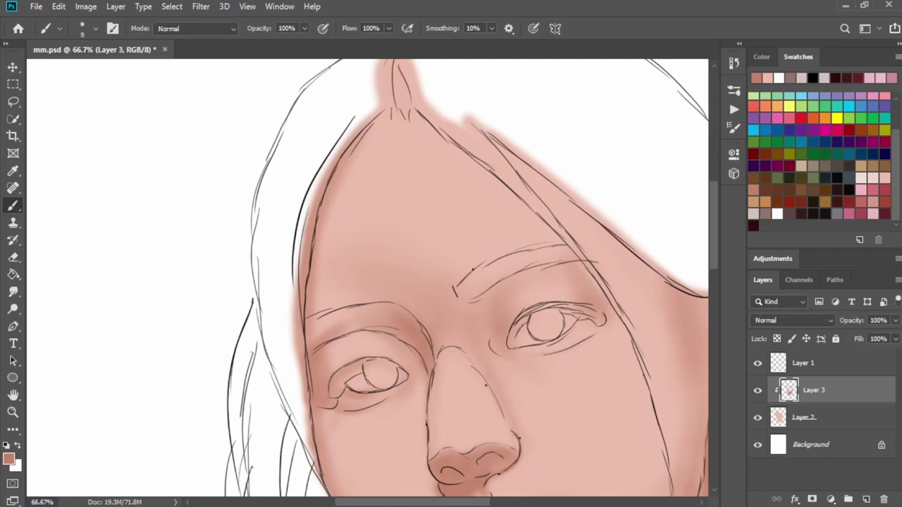
pyautogui.press(']')
pyautogui.press(']')
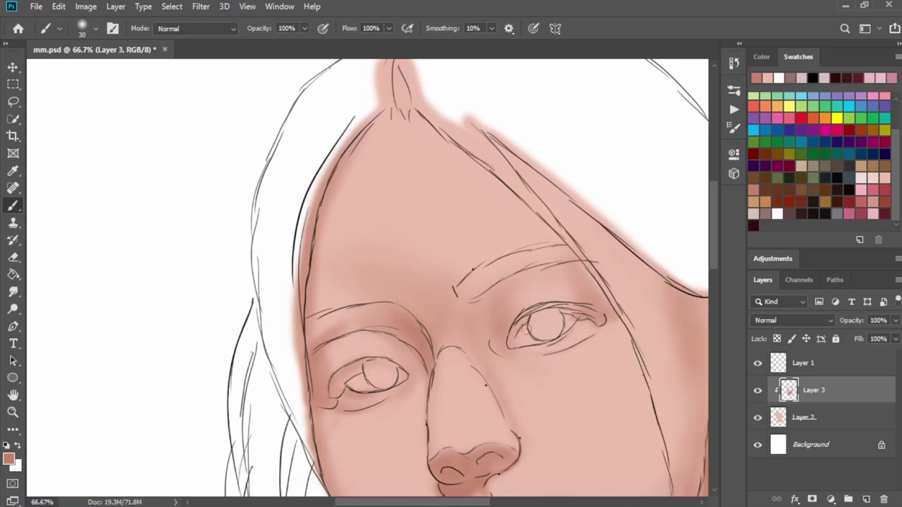
pyautogui.press(']')
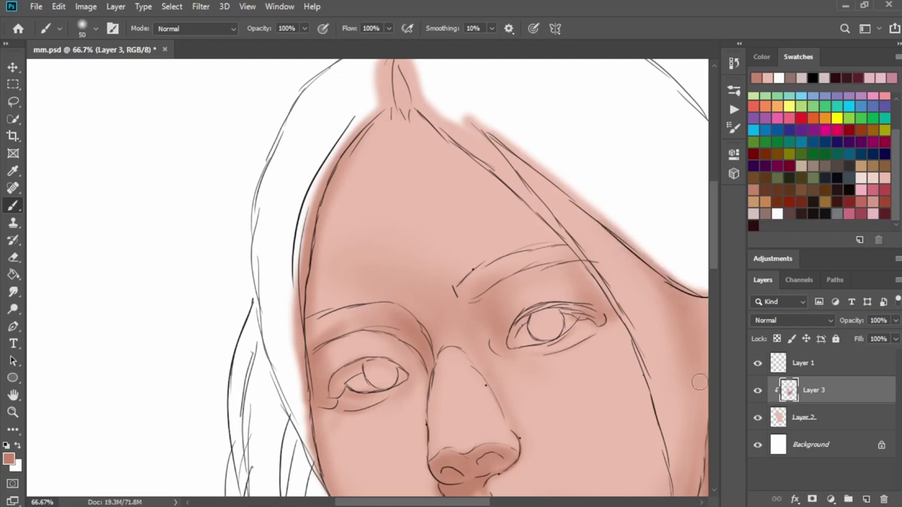
pyautogui.press('[')
pyautogui.moveTo(653, 294); pyautogui.dragTo(599, 239)
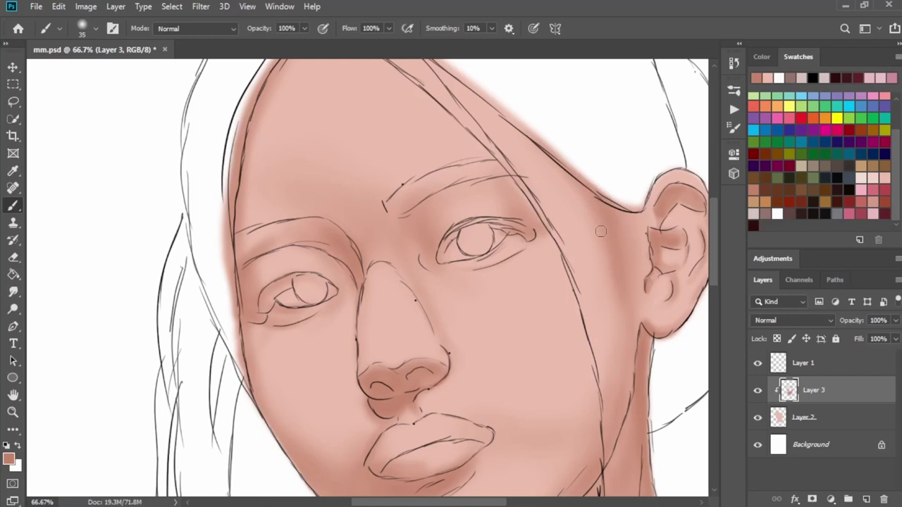
pyautogui.press(']')
pyautogui.press(']')
pyautogui.press(']')
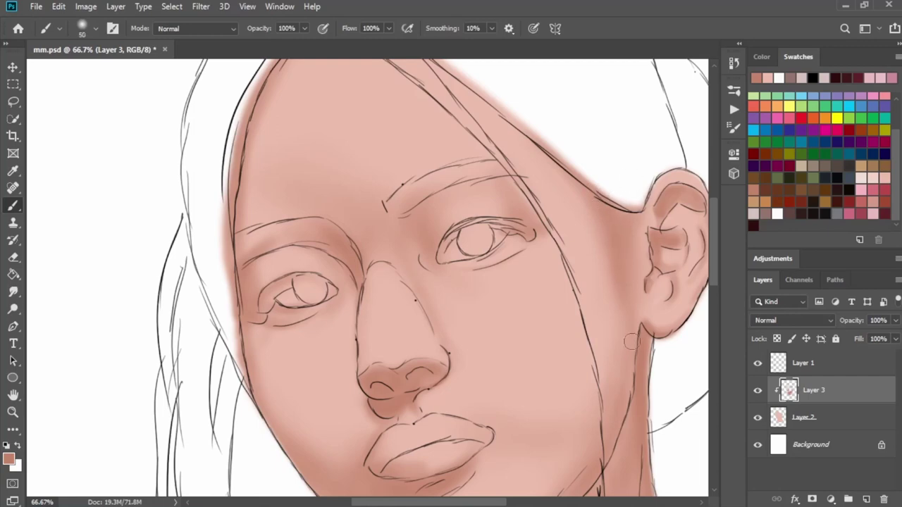
pyautogui.hotkey('ctrl', '-')
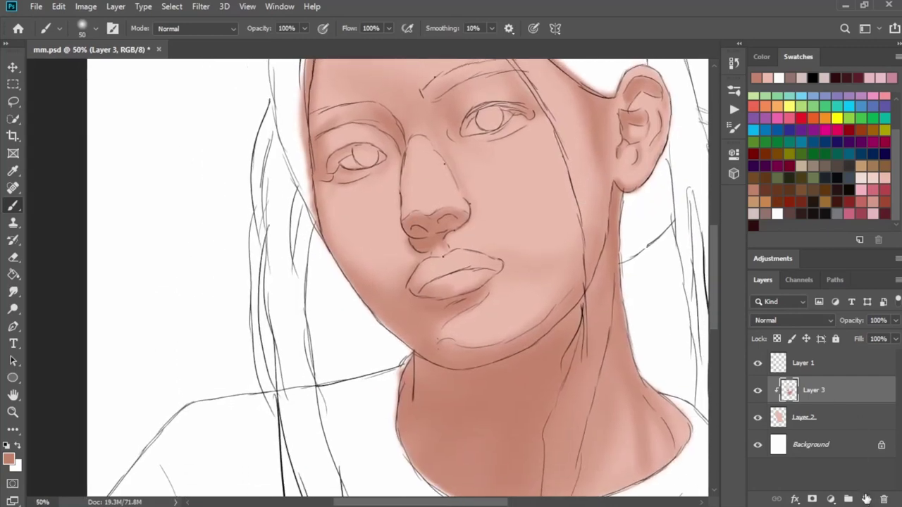
# Add a new empty Layer 4 above Layer 3 and zoom in on the ear
pyautogui.click(866, 497)
pyautogui.moveTo(620, 337)
pyautogui.mouseDown()
pyautogui.moveTo(605, 345)
pyautogui.moveTo(590, 376)
pyautogui.mouseUp()
pyautogui.moveTo(524, 378)
pyautogui.mouseDown()
pyautogui.moveTo(594, 248)
pyautogui.moveTo(571, 316)
pyautogui.moveTo(599, 335)
pyautogui.mouseUp()
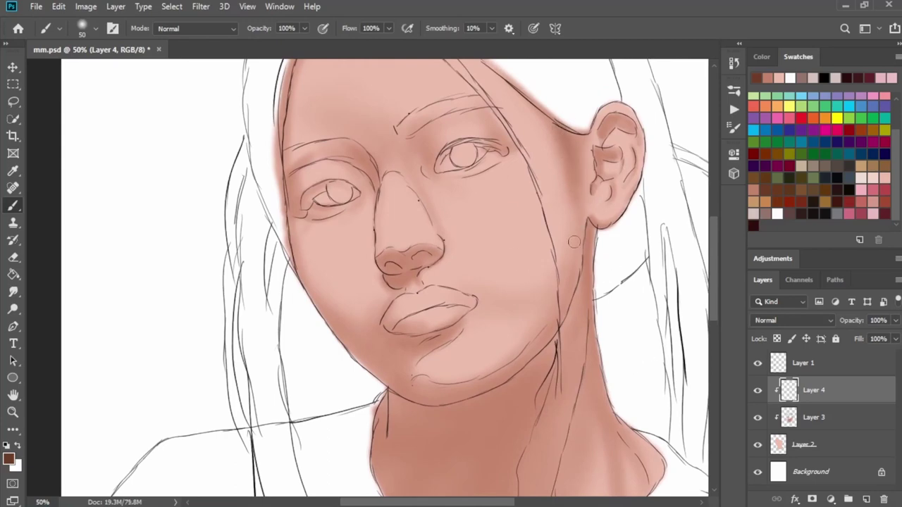
pyautogui.hotkey('ctrl', '+')
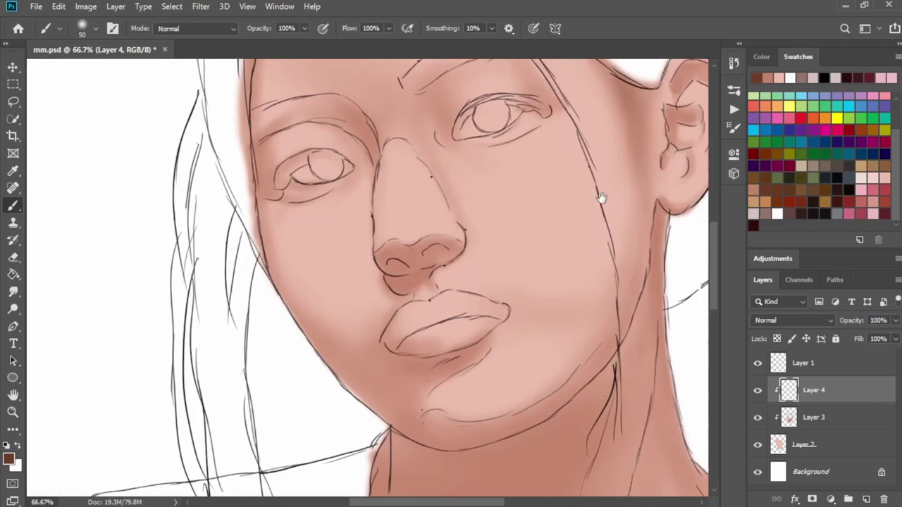
pyautogui.hotkey('ctrl', '+')
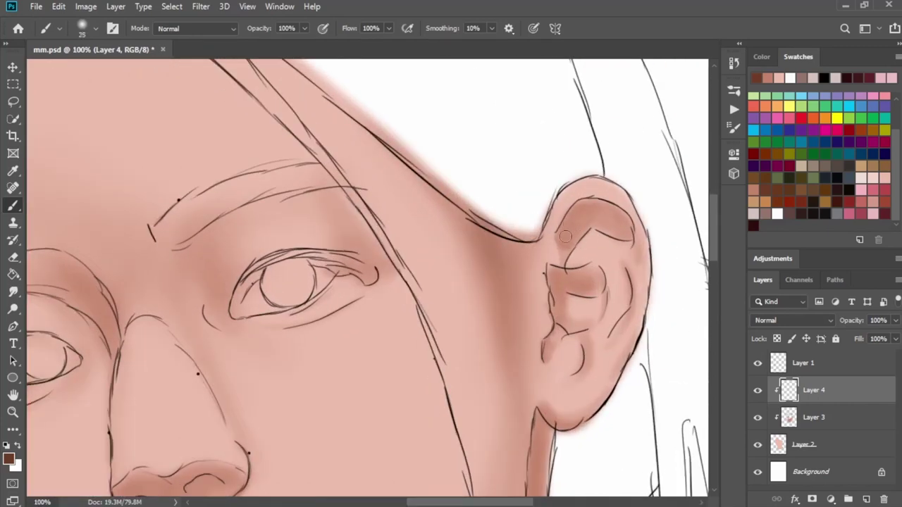
# Paint darker brown into the upper ear and the inner ear bowl
pyautogui.moveTo(565, 236)
pyautogui.mouseDown()
pyautogui.moveTo(564, 245)
pyautogui.moveTo(586, 216)
pyautogui.moveTo(599, 217)
pyautogui.moveTo(597, 238)
pyautogui.moveTo(611, 216)
pyautogui.moveTo(587, 207)
pyautogui.moveTo(600, 223)
pyautogui.moveTo(589, 208)
pyautogui.mouseUp()
pyautogui.press('[')
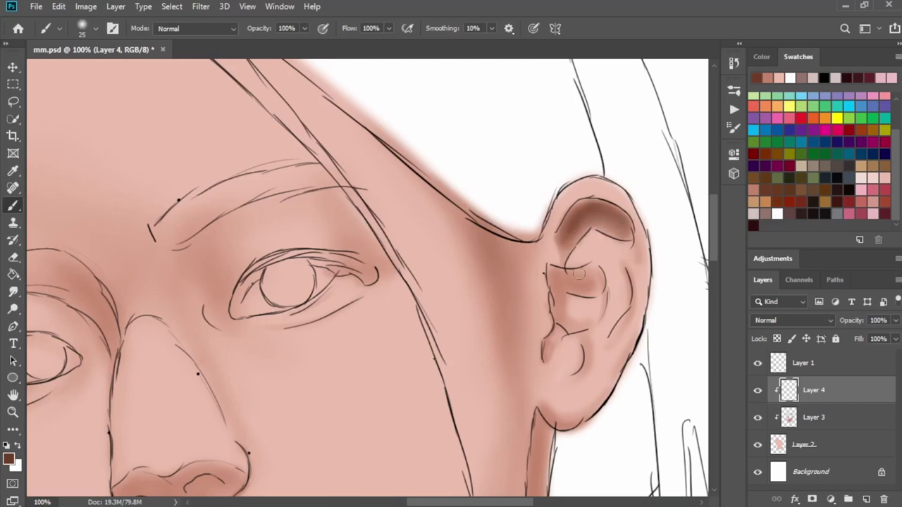
pyautogui.moveTo(572, 265)
pyautogui.mouseDown()
pyautogui.moveTo(553, 278)
pyautogui.moveTo(580, 282)
pyautogui.moveTo(556, 277)
pyautogui.moveTo(554, 287)
pyautogui.moveTo(573, 280)
pyautogui.moveTo(580, 307)
pyautogui.mouseUp()
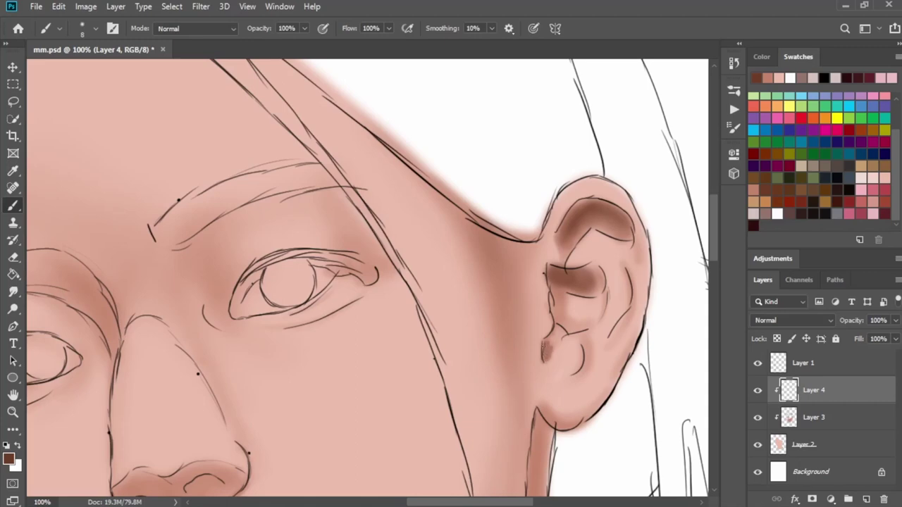
pyautogui.press(']')
pyautogui.press(']')
pyautogui.press(']')
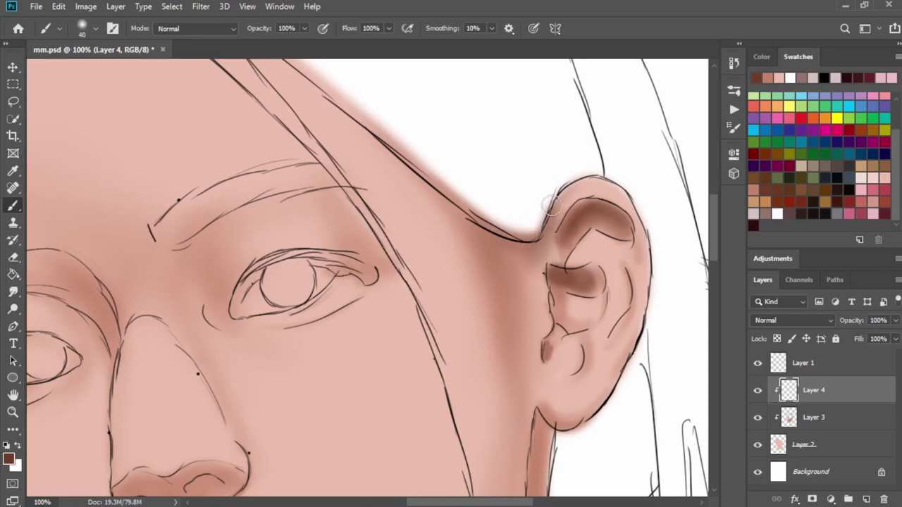
# Darken the jawline below the ear and the edge of the neck
pyautogui.moveTo(546, 253); pyautogui.dragTo(476, 205)
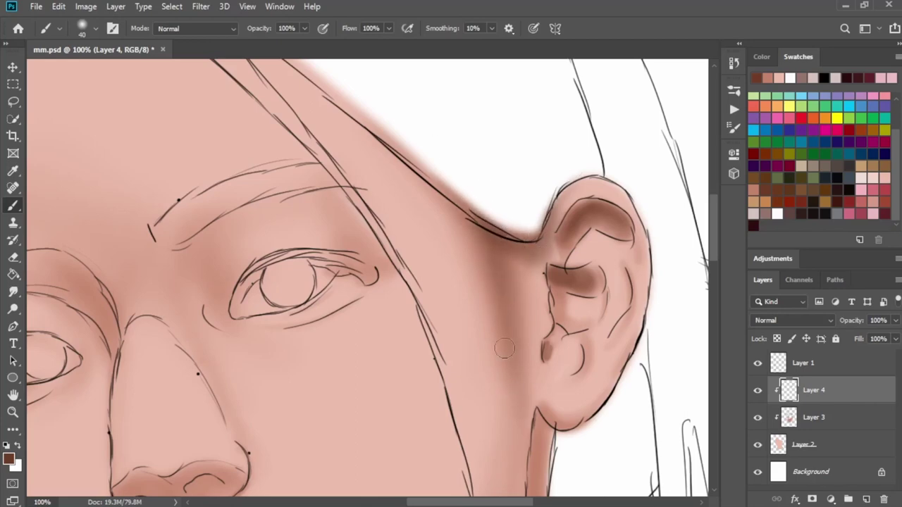
pyautogui.scroll(-10, 504, 348)
pyautogui.moveTo(588, 116); pyautogui.dragTo(567, 186)
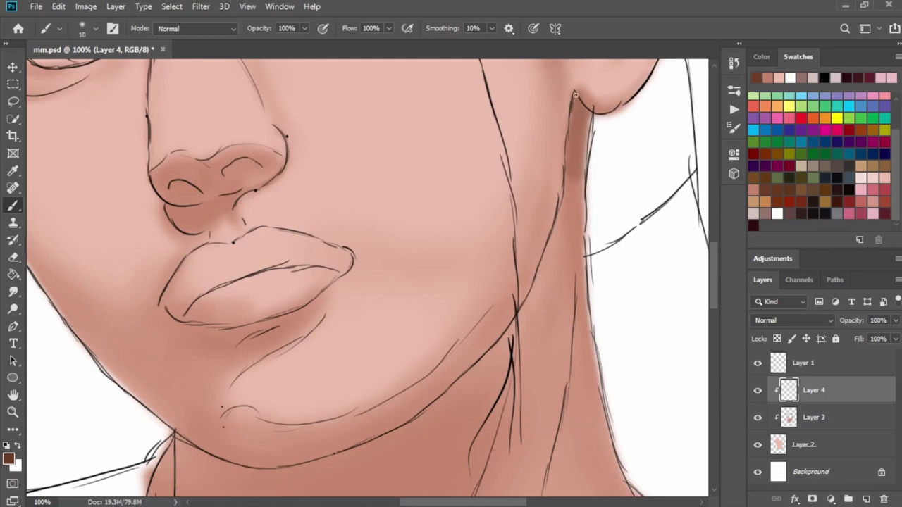
pyautogui.press(']')
pyautogui.press(']')
pyautogui.moveTo(593, 180); pyautogui.dragTo(586, 361)
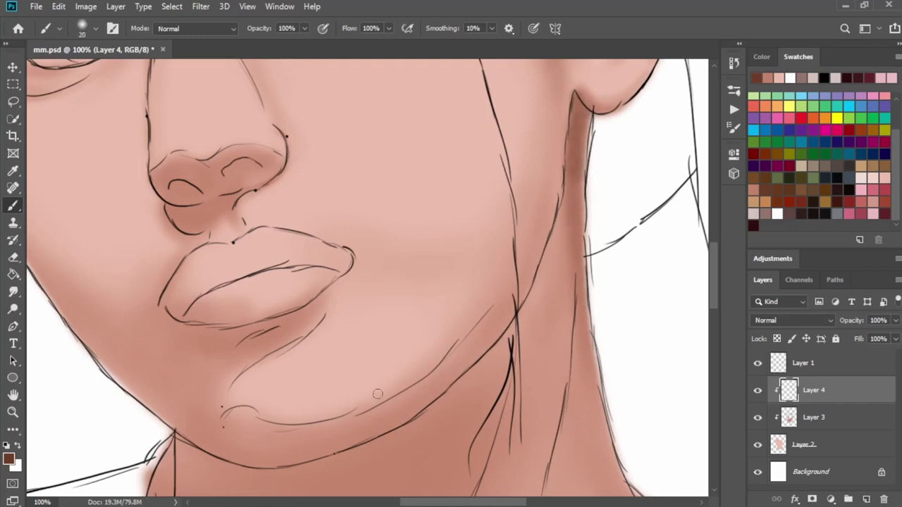
# Pan the view to bring the chin, neck and nose into view
pyautogui.scroll(-3, 378, 394)
pyautogui.moveTo(364, 358); pyautogui.dragTo(373, 337)
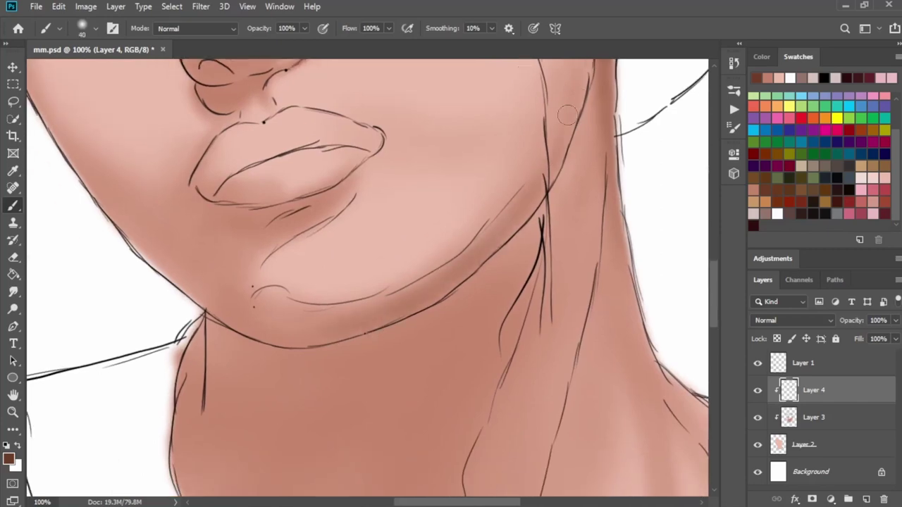
pyautogui.moveTo(528, 176); pyautogui.dragTo(476, 289)
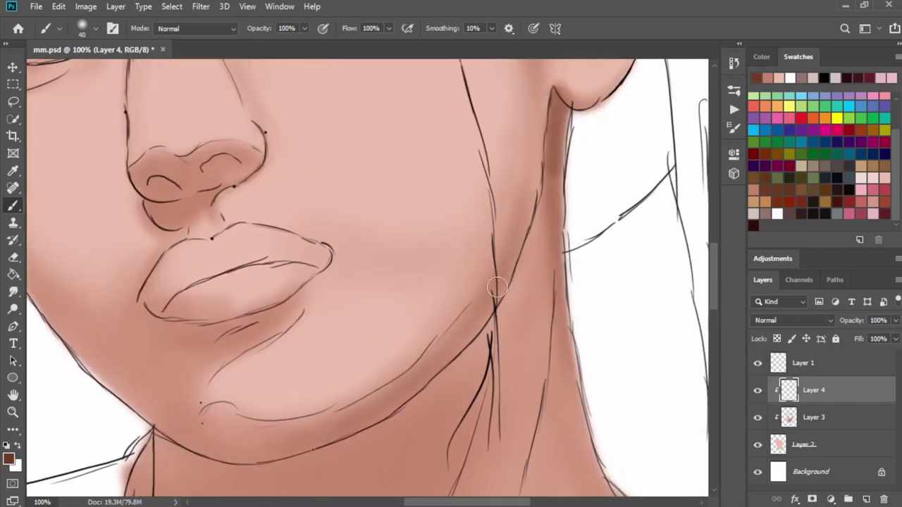
pyautogui.moveTo(538, 217); pyautogui.dragTo(558, 229)
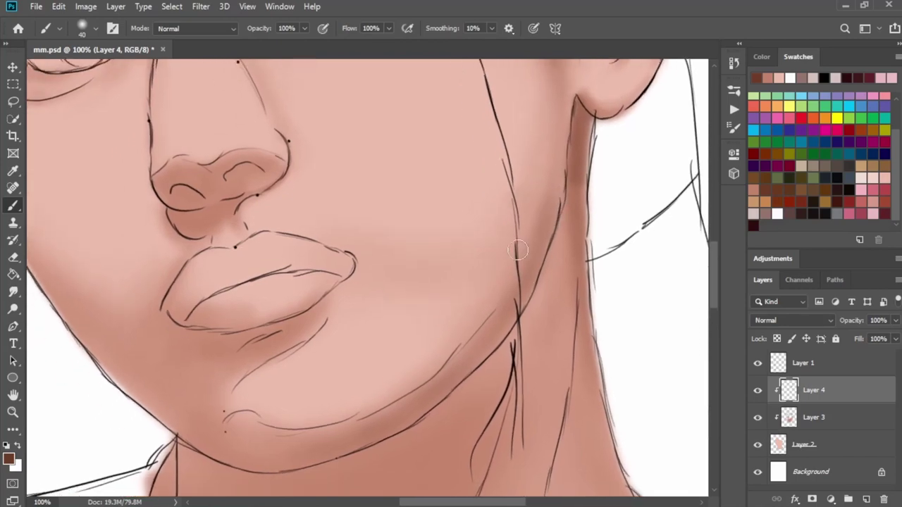
pyautogui.moveTo(521, 265)
pyautogui.mouseDown()
pyautogui.moveTo(479, 344)
pyautogui.moveTo(609, 273)
pyautogui.mouseUp()
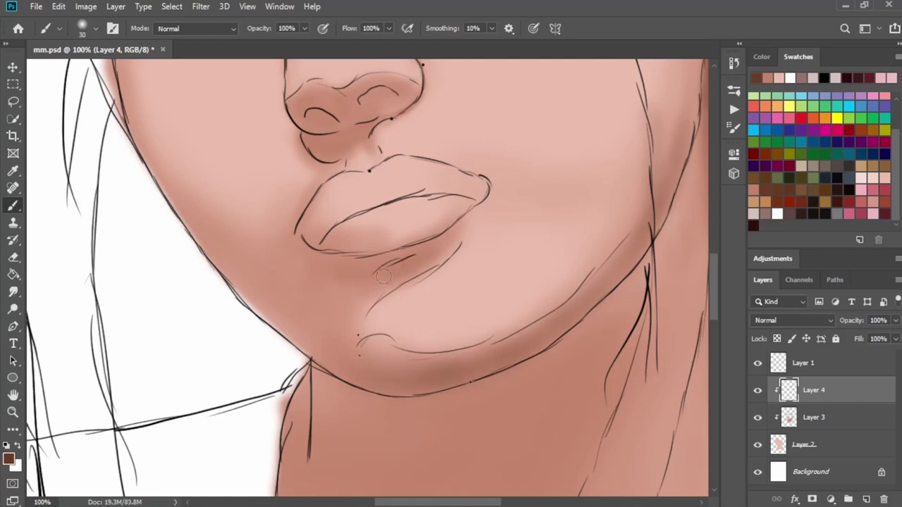
# Build up a brown shadow in the crease under the lower lip
pyautogui.moveTo(383, 276)
pyautogui.mouseDown()
pyautogui.moveTo(448, 238)
pyautogui.moveTo(390, 278)
pyautogui.mouseUp()
pyautogui.press(']')
pyautogui.moveTo(432, 253); pyautogui.dragTo(354, 257)
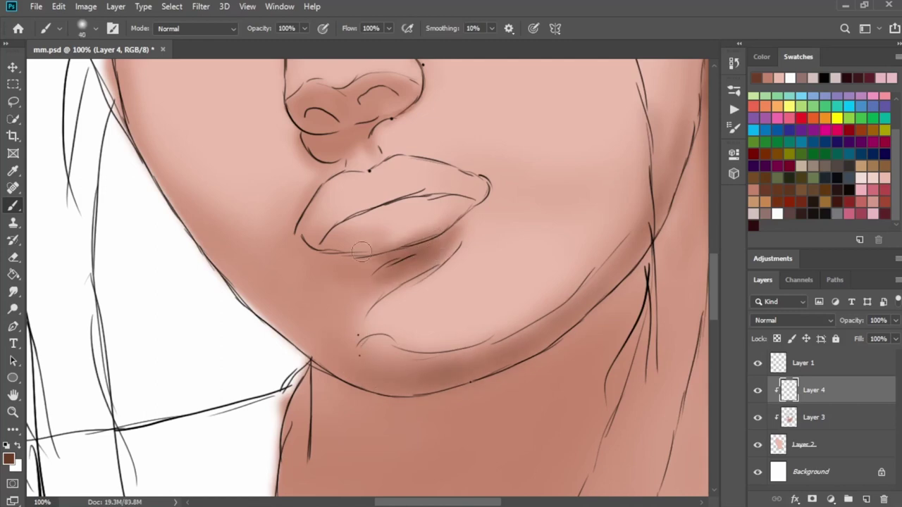
pyautogui.moveTo(408, 262); pyautogui.dragTo(328, 243)
pyautogui.moveTo(388, 243); pyautogui.dragTo(464, 215)
pyautogui.moveTo(433, 262); pyautogui.dragTo(296, 278)
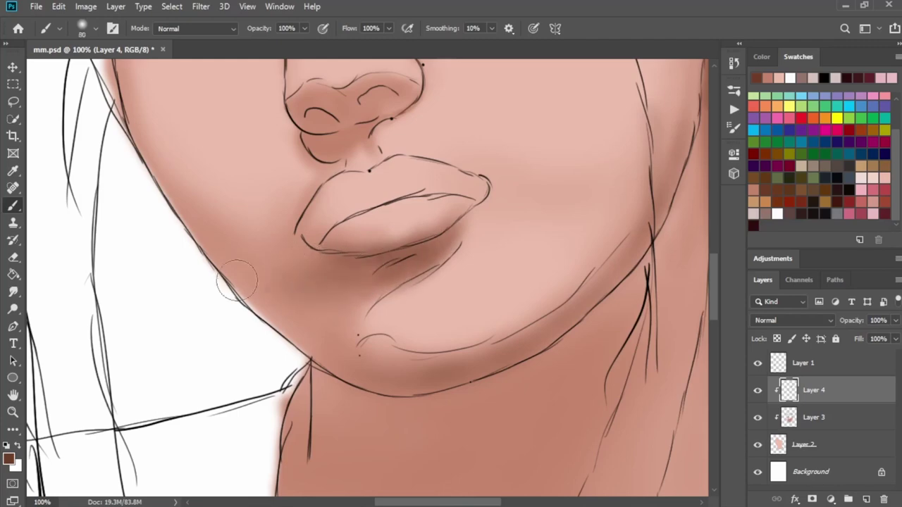
# Darken the cheek along the jaw edge, the lower lip's left corner and the chin
pyautogui.press(']')
pyautogui.press(']')
pyautogui.moveTo(205, 233); pyautogui.dragTo(292, 281)
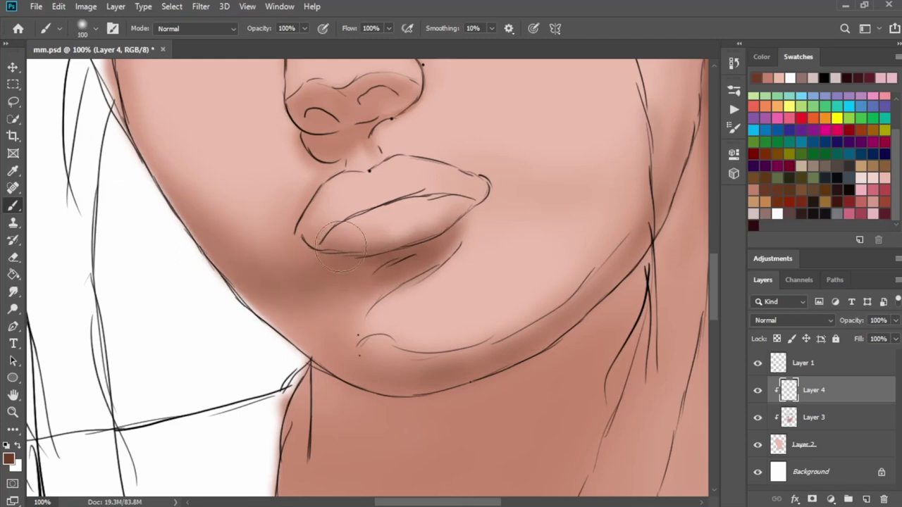
pyautogui.press('[')
pyautogui.press('[')
pyautogui.moveTo(320, 230); pyautogui.dragTo(302, 247)
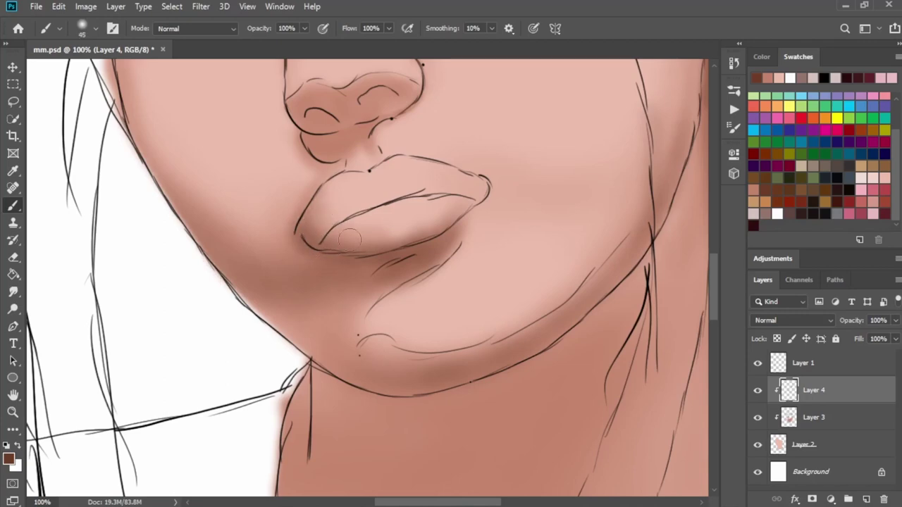
pyautogui.press(']')
pyautogui.press(']')
pyautogui.moveTo(353, 314); pyautogui.dragTo(308, 321)
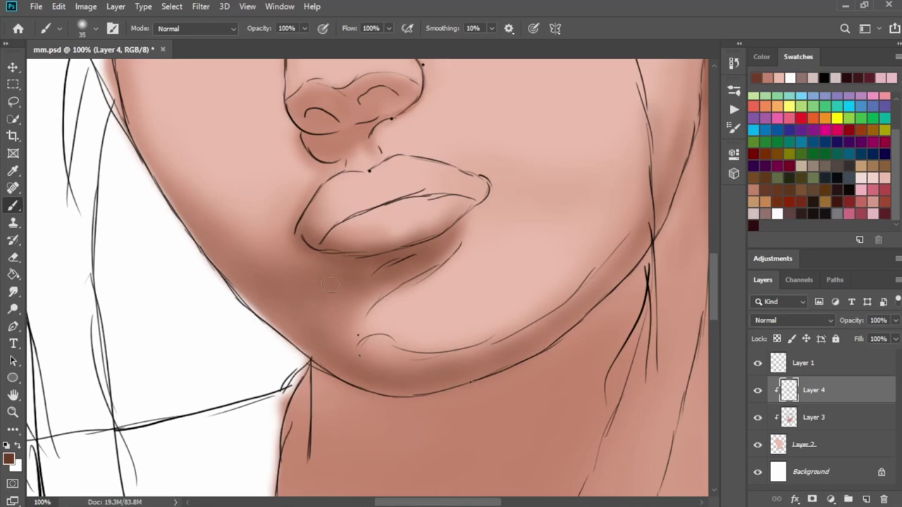
pyautogui.moveTo(379, 275)
pyautogui.mouseDown()
pyautogui.moveTo(426, 248)
pyautogui.moveTo(383, 286)
pyautogui.mouseUp()
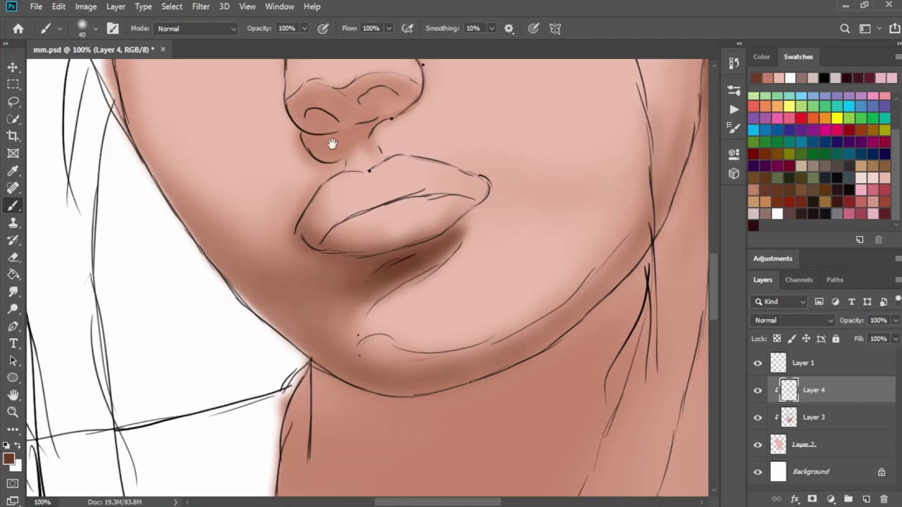
pyautogui.moveTo(332, 143); pyautogui.dragTo(332, 296)
# Darken both nostrils with brown at closer zoom
pyautogui.hotkey('ctrl', '+')
pyautogui.moveTo(190, 267); pyautogui.dragTo(274, 254)
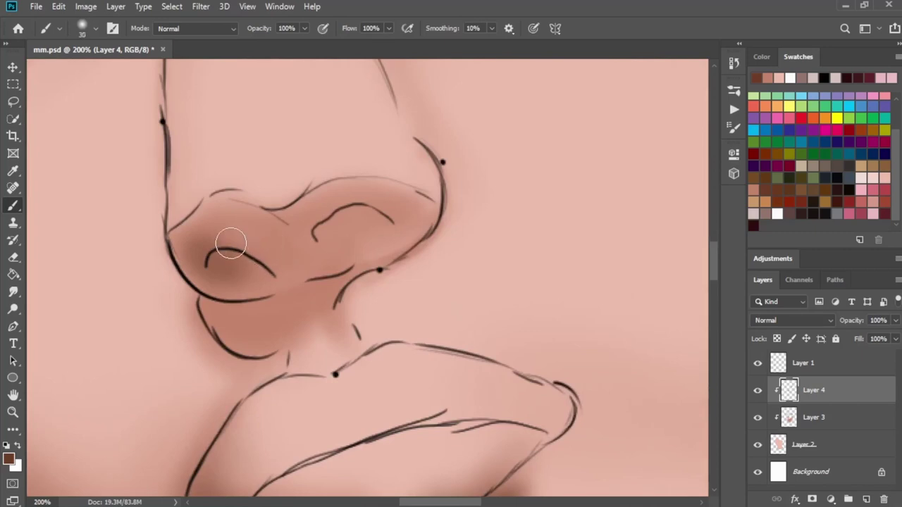
pyautogui.moveTo(205, 252)
pyautogui.mouseDown()
pyautogui.moveTo(191, 258)
pyautogui.moveTo(277, 248)
pyautogui.moveTo(255, 262)
pyautogui.moveTo(304, 267)
pyautogui.moveTo(226, 258)
pyautogui.moveTo(337, 244)
pyautogui.mouseUp()
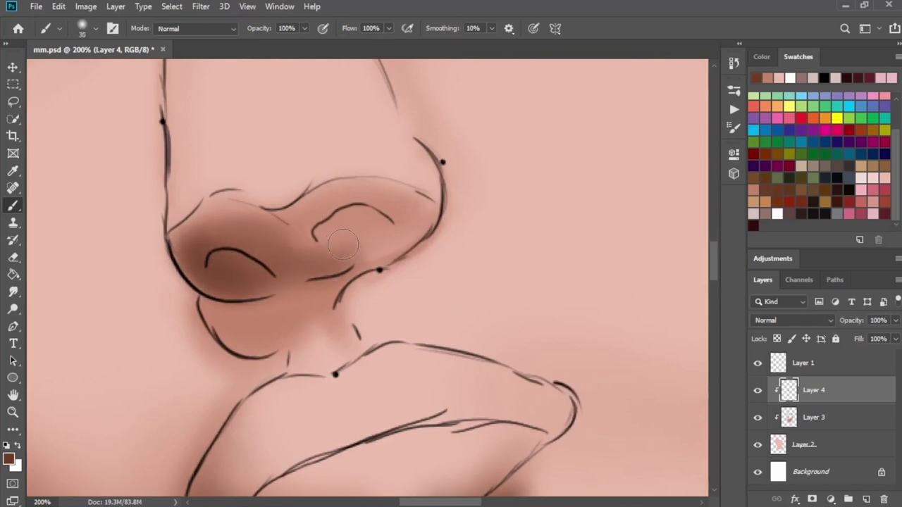
pyautogui.press('[')
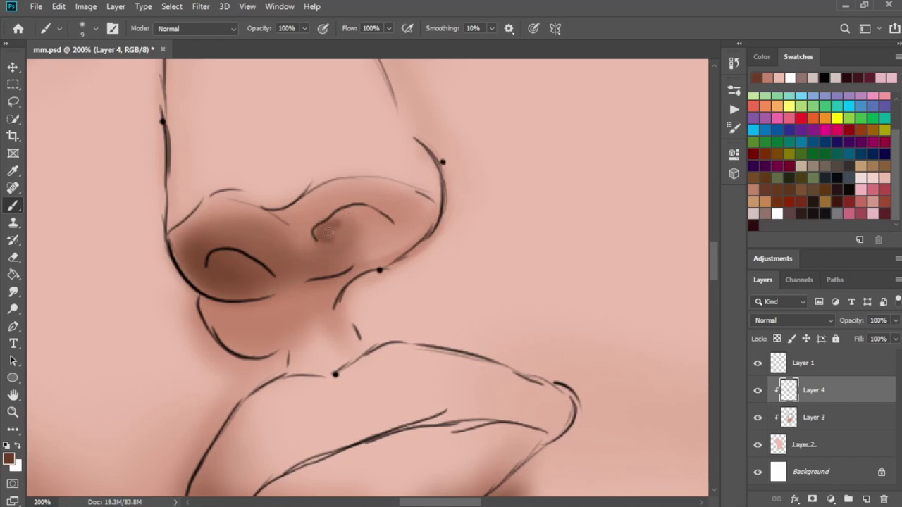
pyautogui.moveTo(333, 231)
pyautogui.mouseDown()
pyautogui.moveTo(389, 221)
pyautogui.moveTo(336, 230)
pyautogui.moveTo(389, 225)
pyautogui.moveTo(349, 223)
pyautogui.mouseUp()
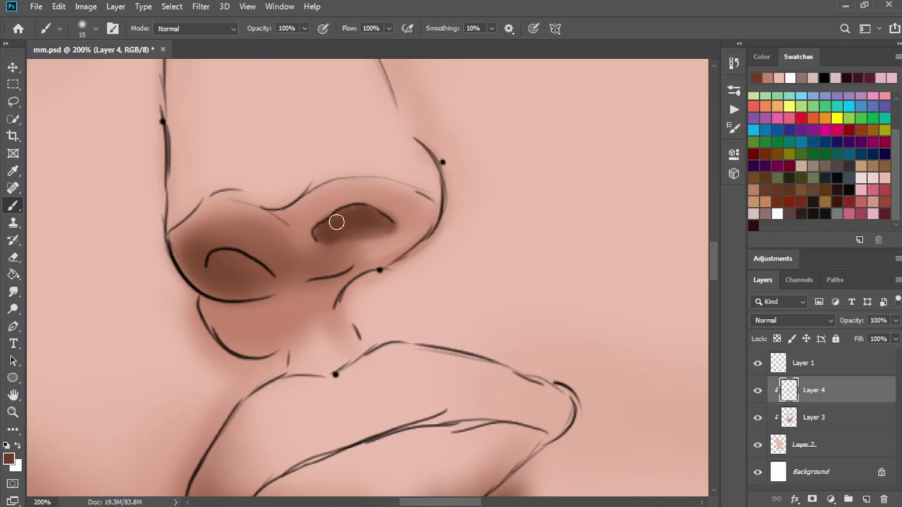
pyautogui.moveTo(212, 263)
pyautogui.mouseDown()
pyautogui.moveTo(228, 259)
pyautogui.moveTo(237, 275)
pyautogui.moveTo(238, 263)
pyautogui.mouseUp()
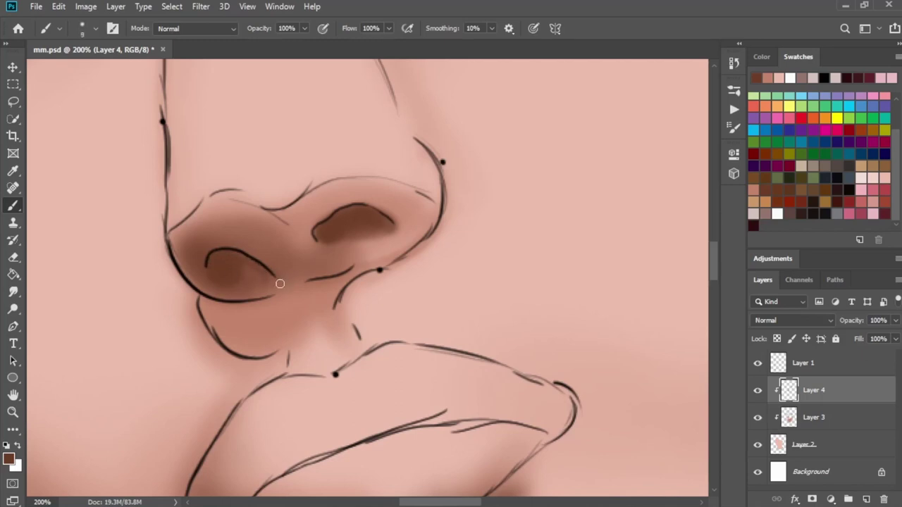
# Darken the contour between the nostril crease and the nose wing
pyautogui.press(']')
pyautogui.moveTo(281, 286)
pyautogui.mouseDown()
pyautogui.moveTo(398, 260)
pyautogui.moveTo(440, 223)
pyautogui.mouseUp()
pyautogui.press('[')
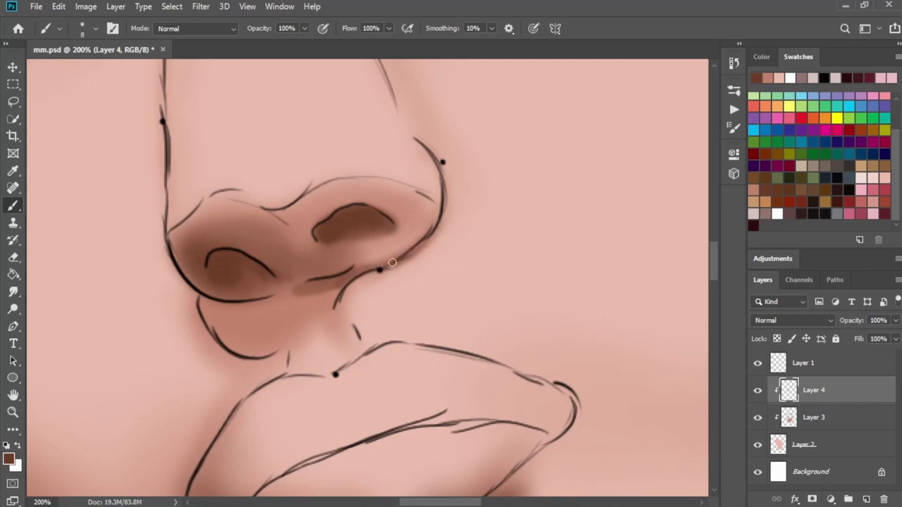
pyautogui.moveTo(391, 262)
pyautogui.mouseDown()
pyautogui.moveTo(268, 306)
pyautogui.moveTo(221, 312)
pyautogui.moveTo(275, 303)
pyautogui.moveTo(212, 311)
pyautogui.moveTo(258, 312)
pyautogui.moveTo(218, 312)
pyautogui.moveTo(232, 328)
pyautogui.moveTo(279, 318)
pyautogui.mouseUp()
# Fill the area under the nose, above the upper lip, with deep brown shadow
pyautogui.press(']')
pyautogui.press('[')
pyautogui.press(']')
pyautogui.press(']')
pyautogui.press(']')
pyautogui.press('[')
pyautogui.press('[')
pyautogui.moveTo(326, 291)
pyautogui.mouseDown()
pyautogui.moveTo(277, 322)
pyautogui.moveTo(288, 326)
pyautogui.moveTo(317, 294)
pyautogui.moveTo(284, 329)
pyautogui.moveTo(211, 308)
pyautogui.mouseUp()
pyautogui.press(']')
pyautogui.press(']')
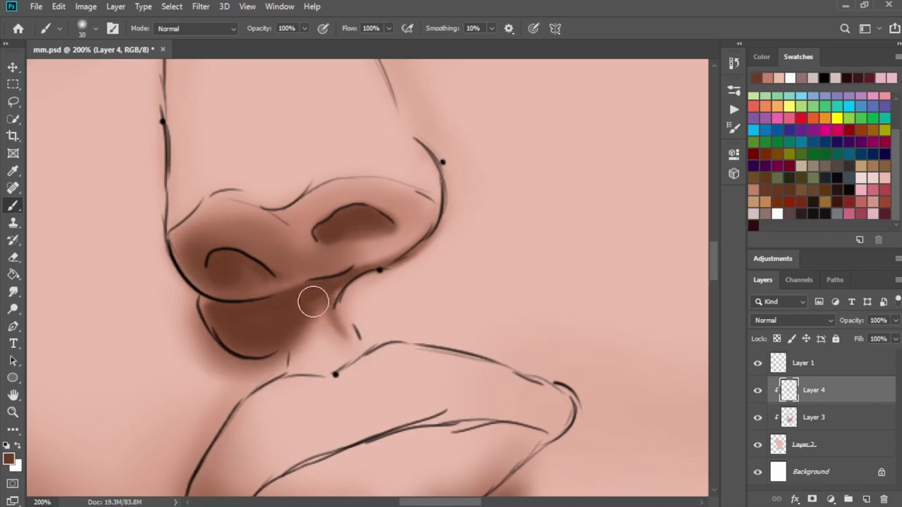
pyautogui.moveTo(296, 303); pyautogui.dragTo(279, 327)
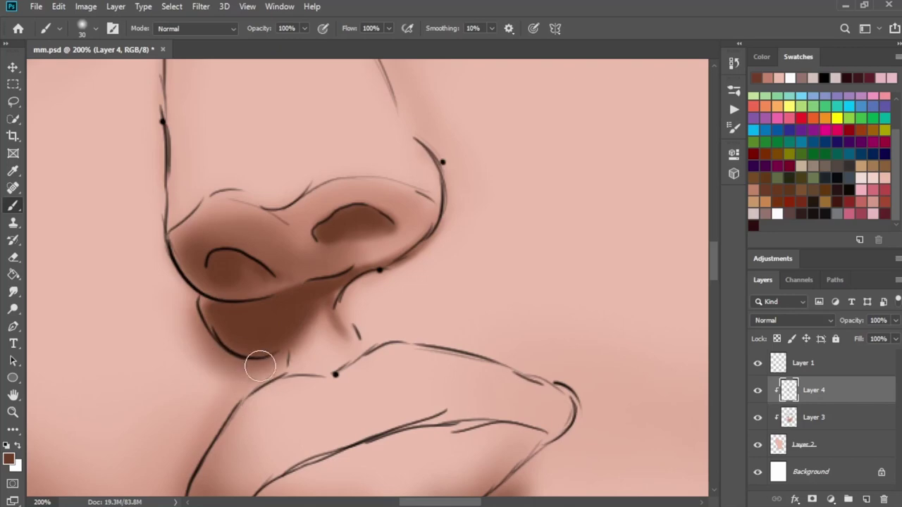
pyautogui.moveTo(255, 362); pyautogui.dragTo(329, 212)
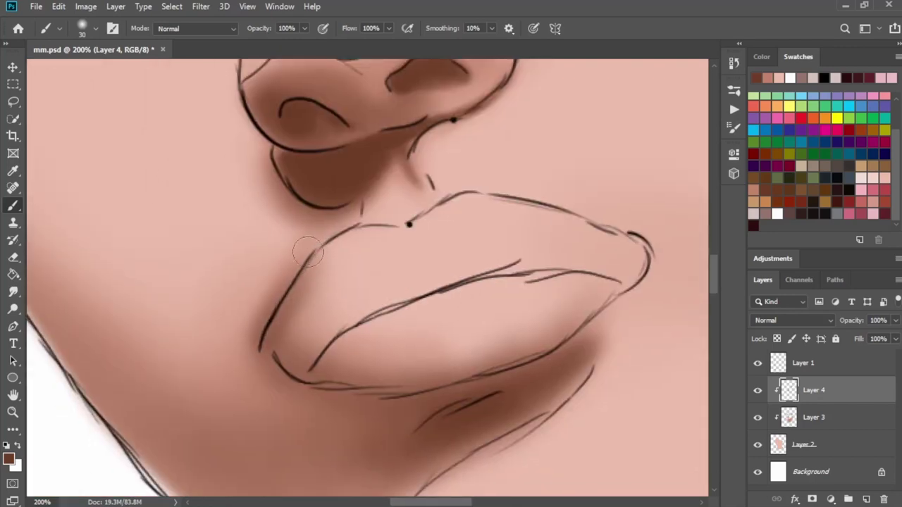
# Shade deeper brown around the left eye's inner corner and beside the nose bridge
pyautogui.hotkey('ctrl', '-')
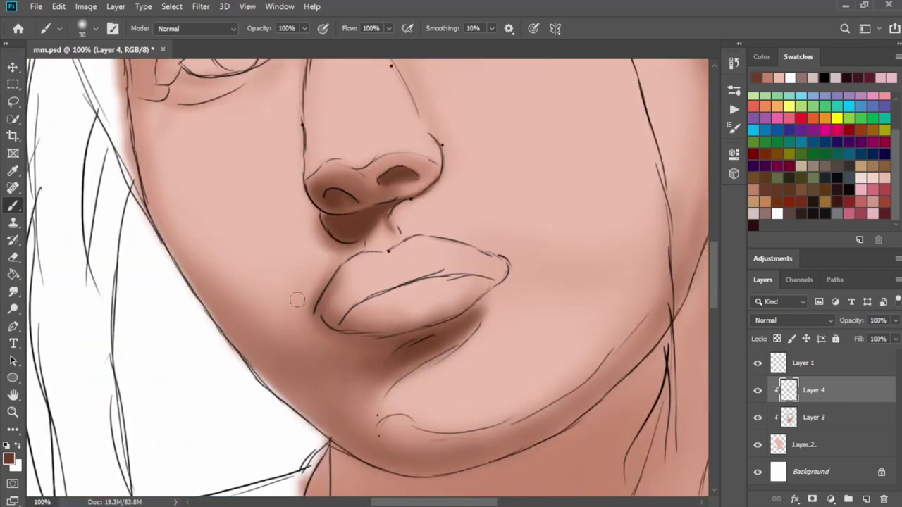
pyautogui.moveTo(298, 297); pyautogui.dragTo(359, 235)
pyautogui.press(']')
pyautogui.press(']')
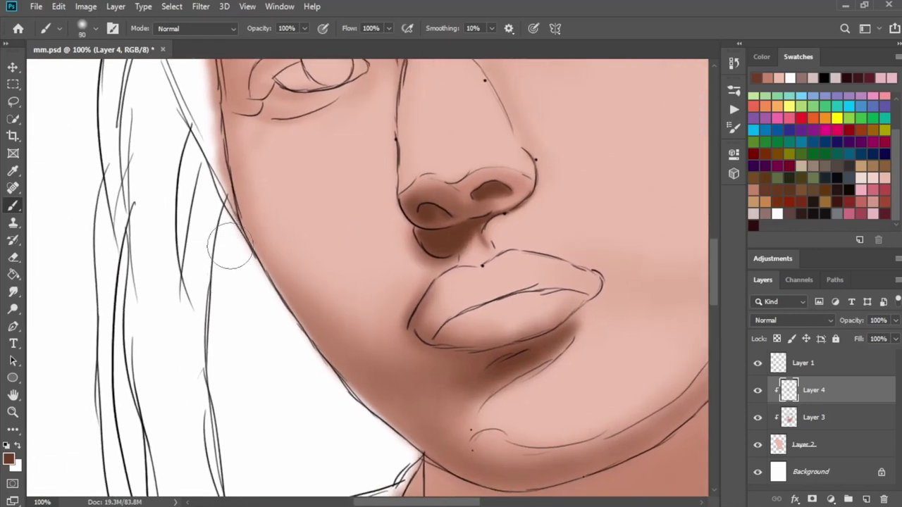
pyautogui.press(']')
pyautogui.press(']')
pyautogui.press(']')
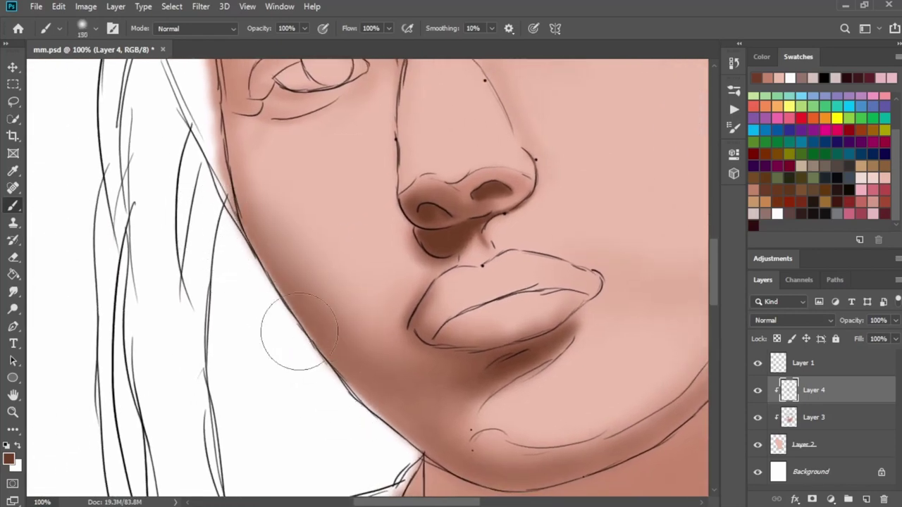
pyautogui.moveTo(188, 166); pyautogui.dragTo(241, 365)
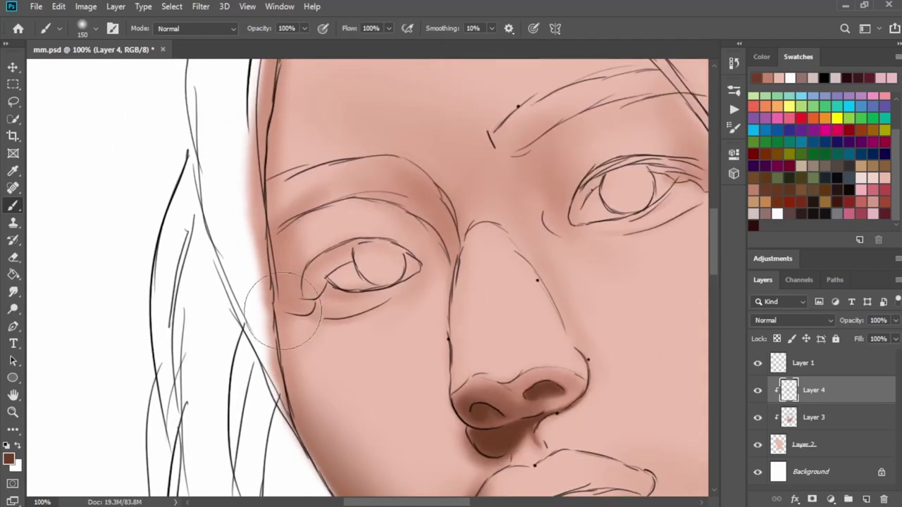
pyautogui.press('[')
pyautogui.press('[')
pyautogui.press('[')
pyautogui.moveTo(300, 276)
pyautogui.mouseDown()
pyautogui.moveTo(290, 270)
pyautogui.moveTo(277, 352)
pyautogui.mouseUp()
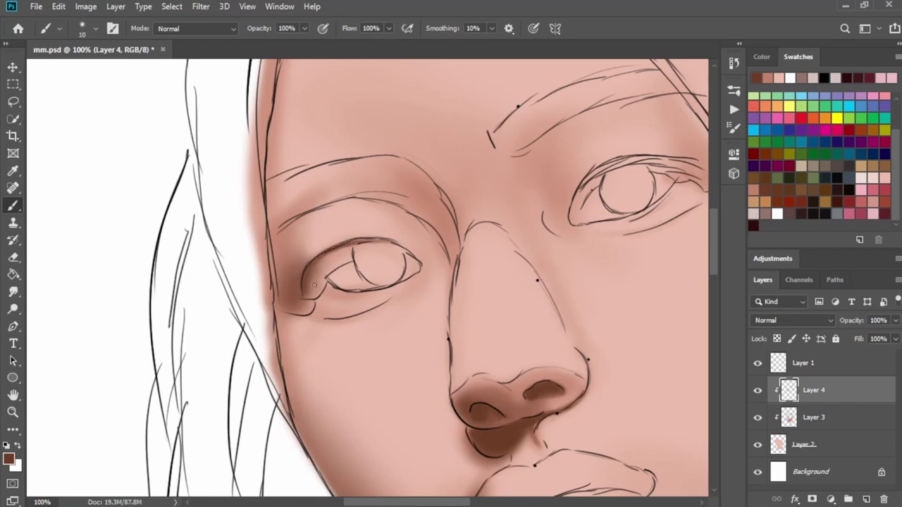
pyautogui.press(']')
pyautogui.moveTo(314, 284)
pyautogui.mouseDown()
pyautogui.moveTo(301, 298)
pyautogui.moveTo(311, 284)
pyautogui.mouseUp()
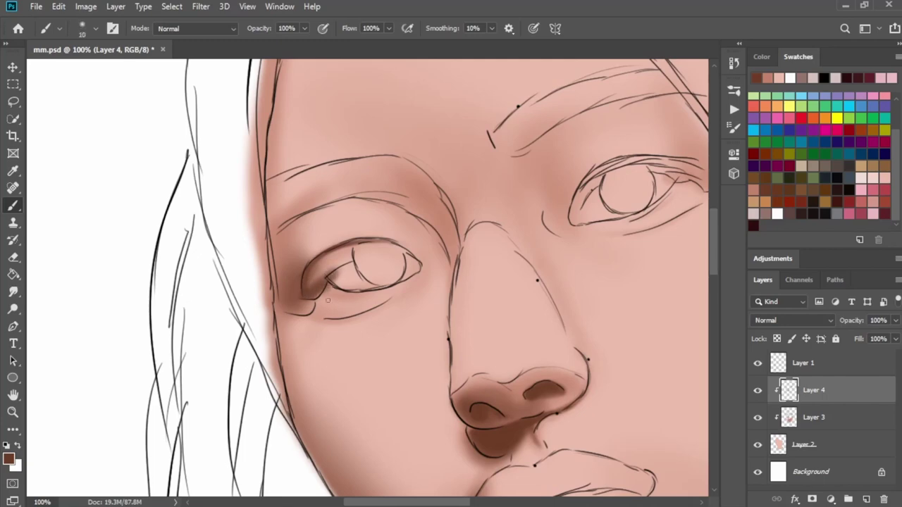
pyautogui.press('[')
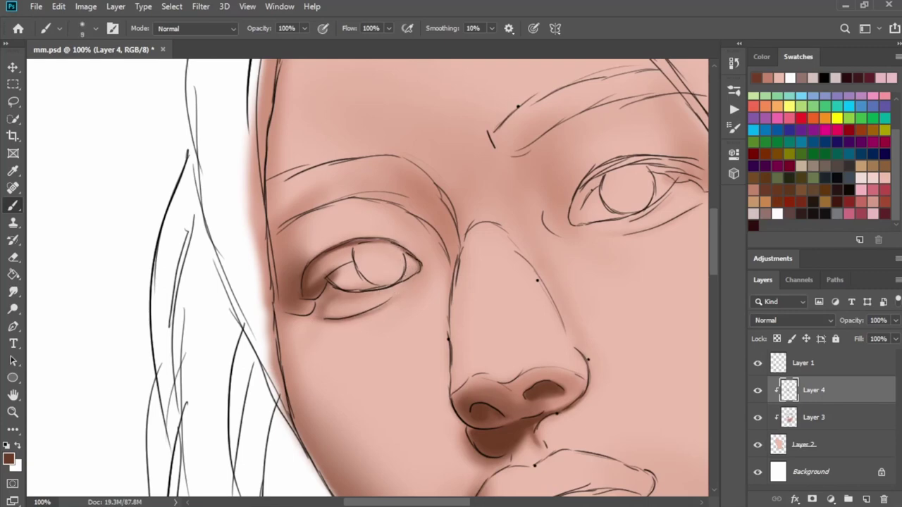
pyautogui.moveTo(433, 236)
pyautogui.mouseDown()
pyautogui.moveTo(251, 270)
pyautogui.moveTo(261, 277)
pyautogui.mouseUp()
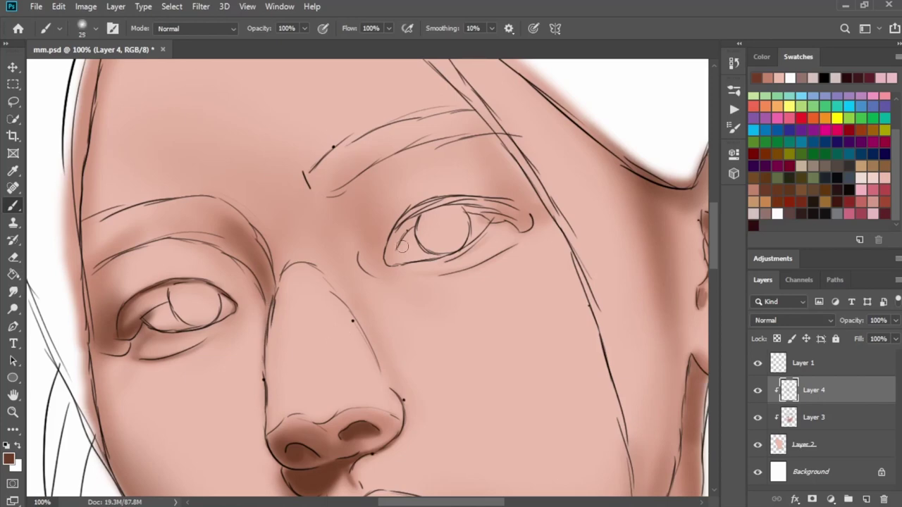
# Shade the right eye's upper lid and deepen its outer corner in dark brown
pyautogui.scroll(3, 419, 203)
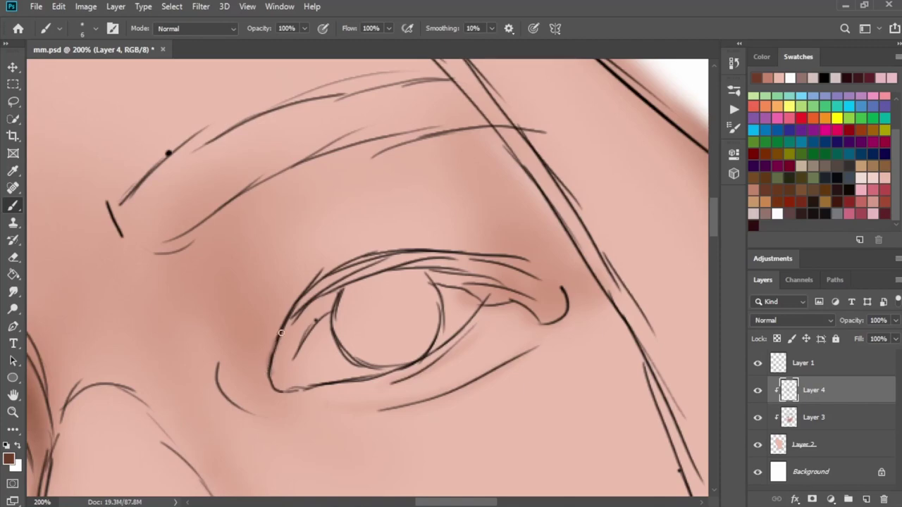
pyautogui.moveTo(268, 369)
pyautogui.mouseDown()
pyautogui.moveTo(543, 292)
pyautogui.moveTo(553, 308)
pyautogui.mouseUp()
pyautogui.press(']')
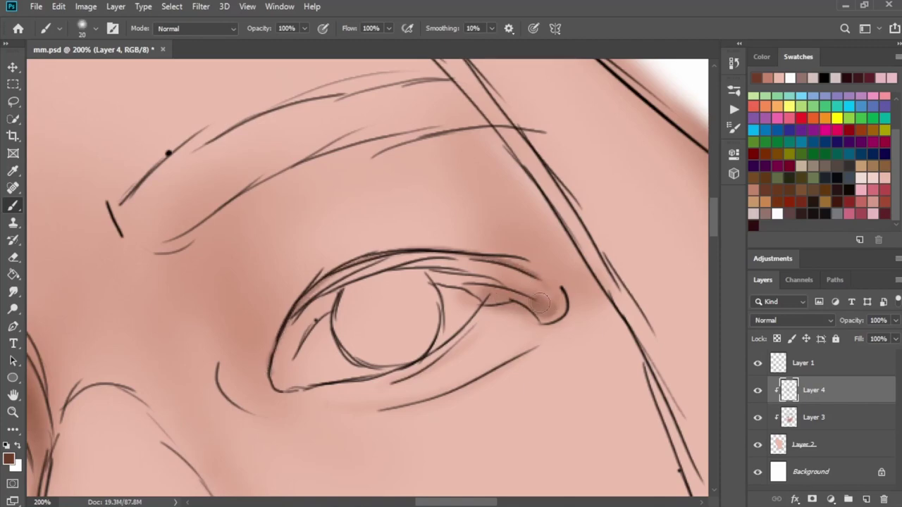
pyautogui.moveTo(494, 299)
pyautogui.mouseDown()
pyautogui.moveTo(550, 310)
pyautogui.moveTo(555, 299)
pyautogui.moveTo(544, 309)
pyautogui.mouseUp()
pyautogui.press(']')
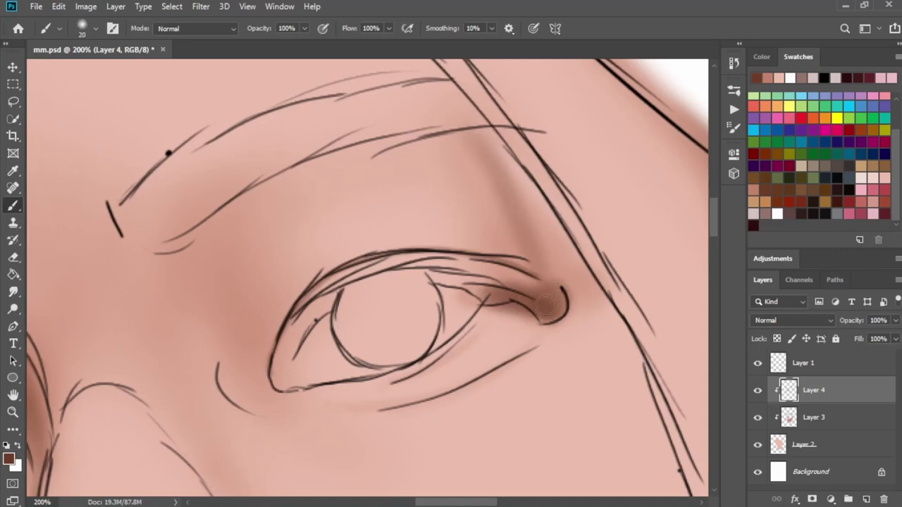
pyautogui.moveTo(546, 304); pyautogui.dragTo(512, 307)
# Darken the left face contour up to the hairline
pyautogui.scroll(-2, 477, 176)
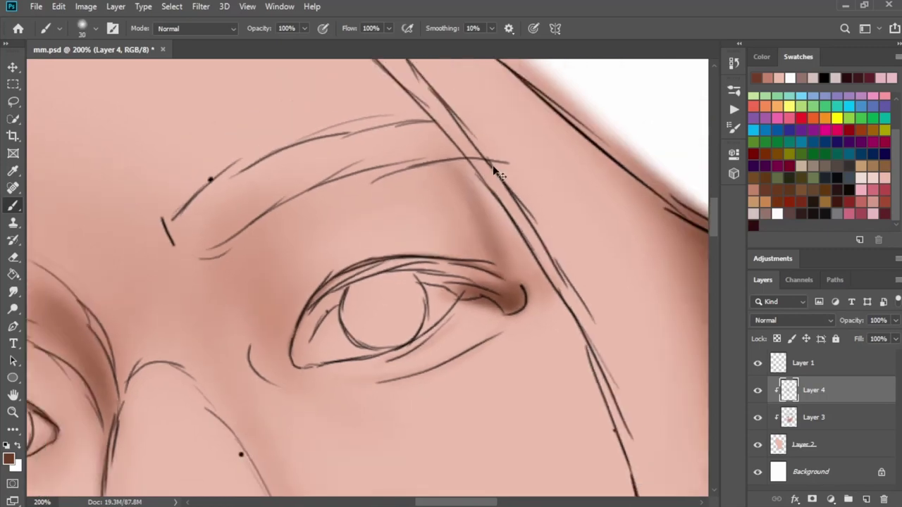
pyautogui.scroll(-2, 451, 211)
pyautogui.moveTo(412, 242); pyautogui.dragTo(550, 287)
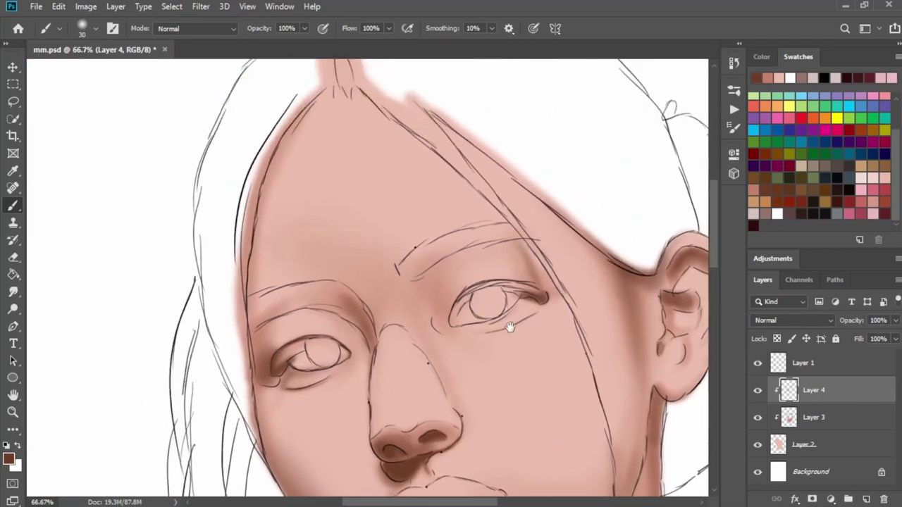
pyautogui.moveTo(292, 196); pyautogui.dragTo(342, 126)
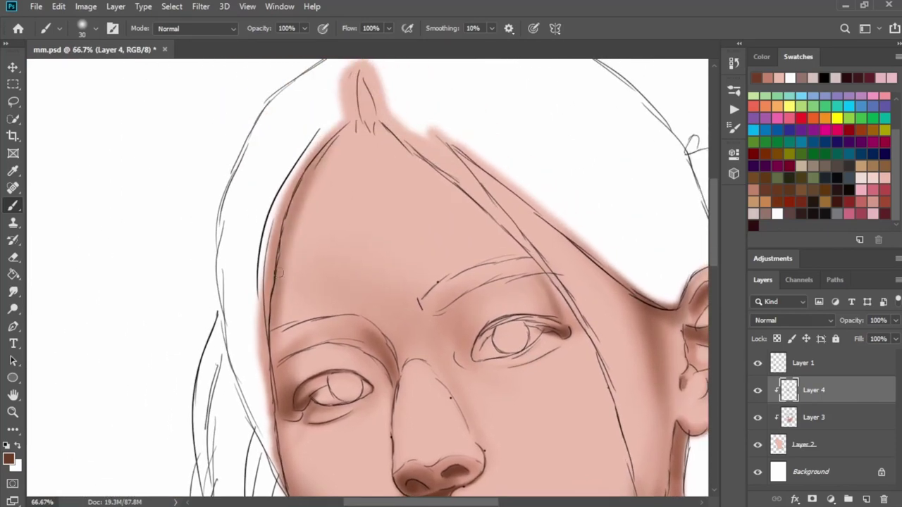
pyautogui.scroll(-5, 384, 395)
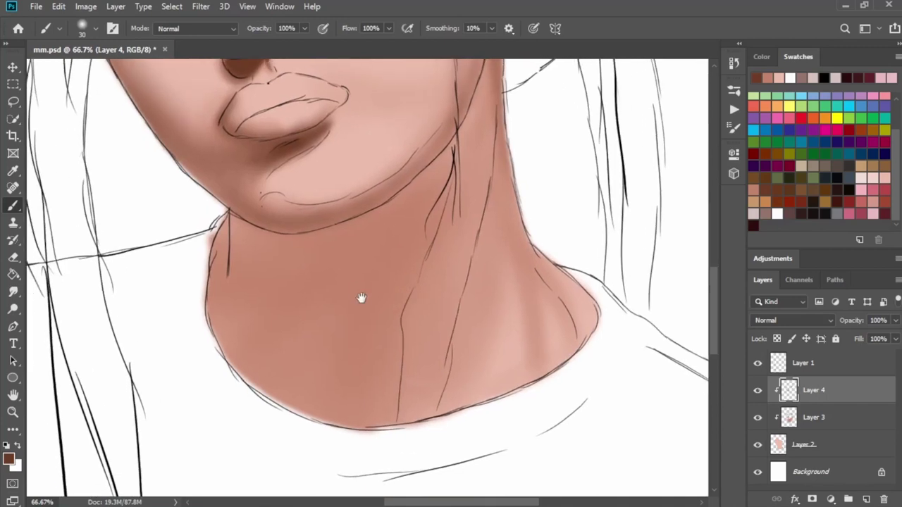
# Darken the chin and jaw contour with brown strokes
pyautogui.moveTo(361, 298); pyautogui.dragTo(431, 324)
pyautogui.scroll(1, 379, 250)
pyautogui.moveTo(285, 202); pyautogui.dragTo(384, 234)
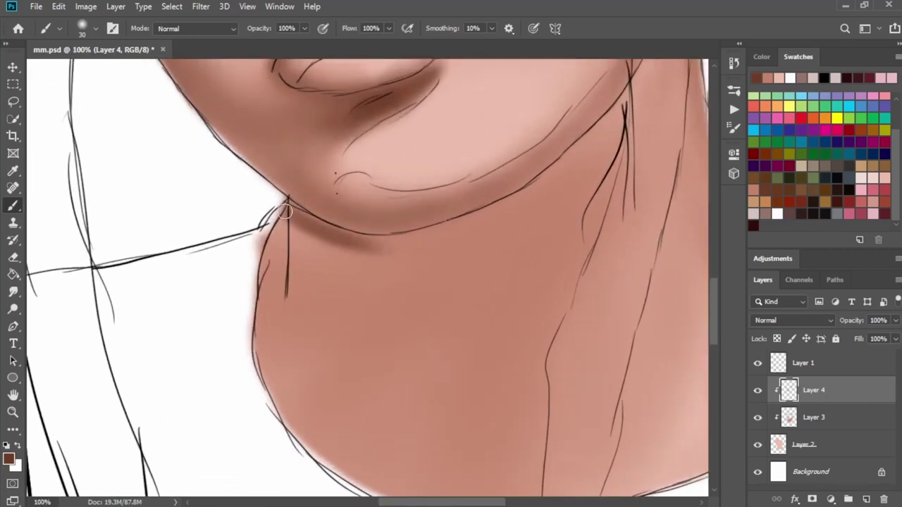
pyautogui.moveTo(276, 204); pyautogui.dragTo(451, 221)
pyautogui.moveTo(376, 245)
pyautogui.mouseDown()
pyautogui.moveTo(493, 207)
pyautogui.moveTo(479, 217)
pyautogui.moveTo(519, 188)
pyautogui.mouseUp()
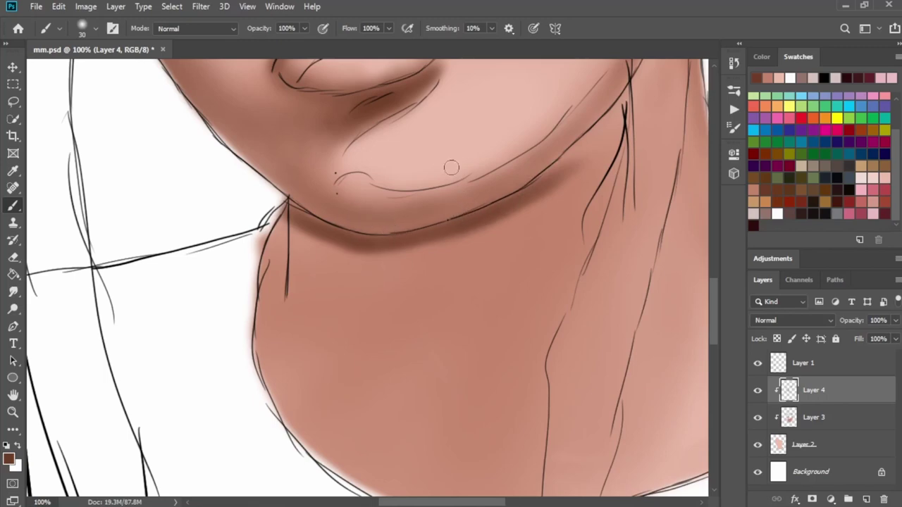
pyautogui.moveTo(451, 167); pyautogui.dragTo(254, 318)
pyautogui.moveTo(343, 338); pyautogui.dragTo(427, 260)
pyautogui.moveTo(374, 312); pyautogui.dragTo(445, 236)
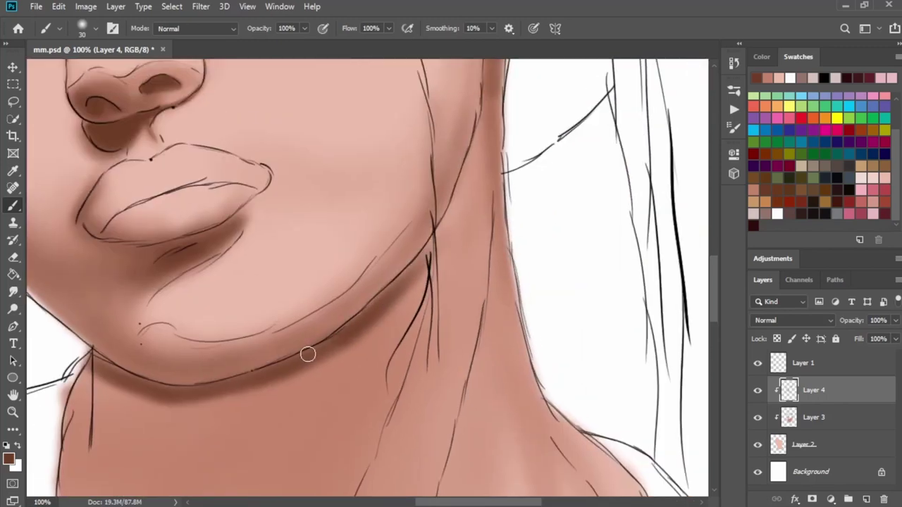
pyautogui.moveTo(413, 277)
pyautogui.mouseDown()
pyautogui.moveTo(363, 337)
pyautogui.moveTo(395, 300)
pyautogui.mouseUp()
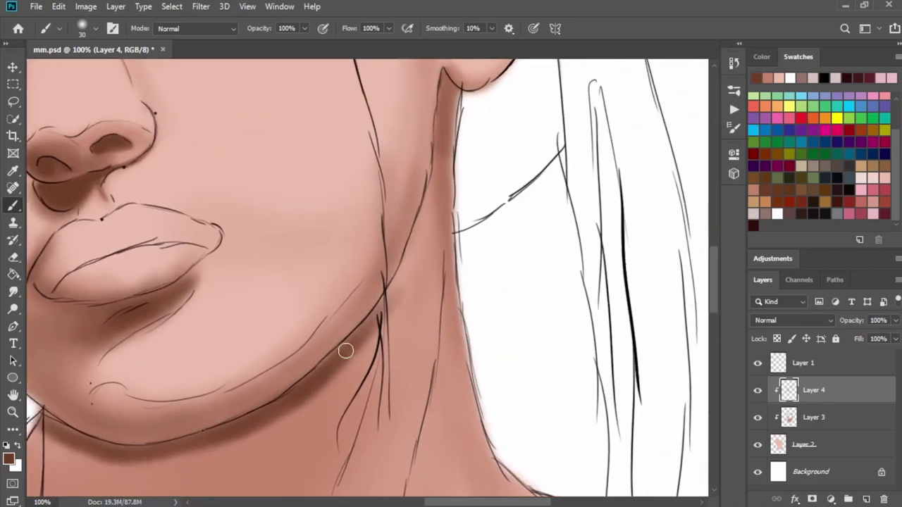
pyautogui.moveTo(346, 352); pyautogui.dragTo(408, 268)
pyautogui.moveTo(379, 298); pyautogui.dragTo(431, 207)
pyautogui.moveTo(398, 276); pyautogui.dragTo(417, 242)
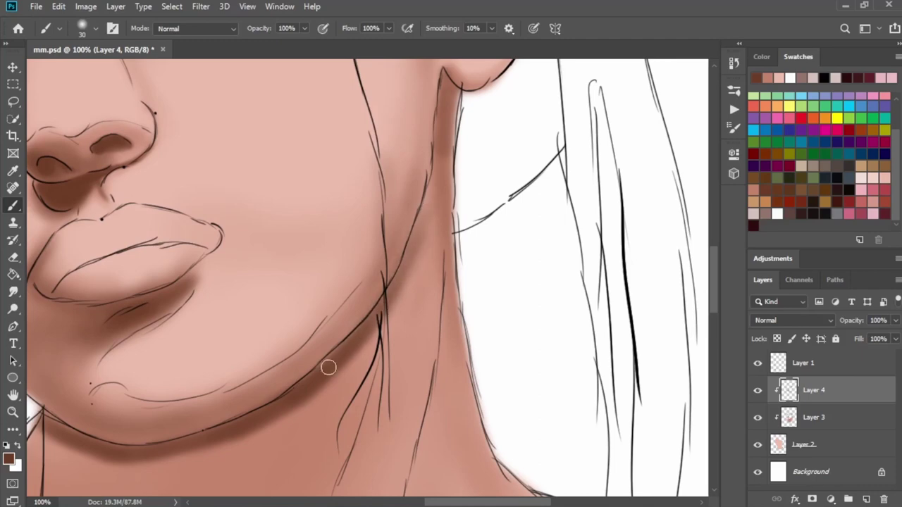
# Paint a dark brown band down the neck from under the jaw
pyautogui.moveTo(376, 331); pyautogui.dragTo(457, 218)
pyautogui.moveTo(509, 130); pyautogui.dragTo(468, 275)
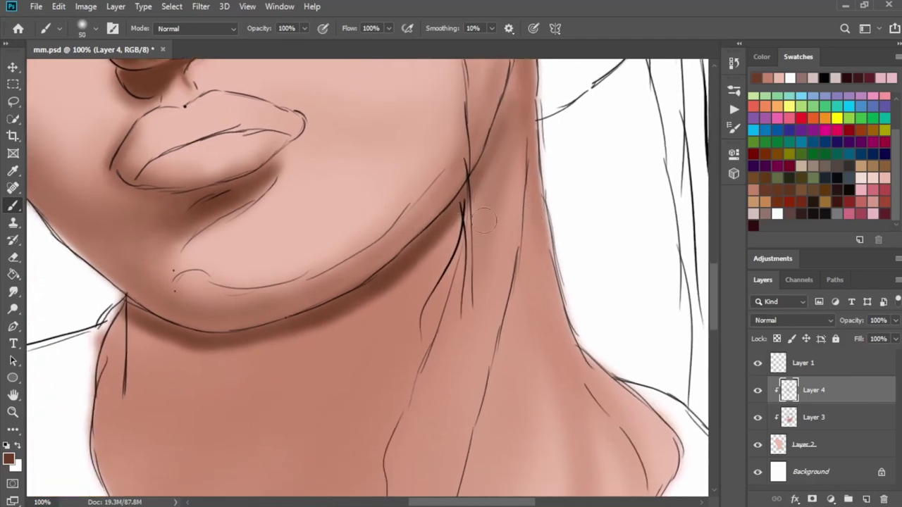
pyautogui.moveTo(504, 162); pyautogui.dragTo(459, 253)
pyautogui.press(']')
pyautogui.press(']')
pyautogui.moveTo(500, 151); pyautogui.dragTo(468, 345)
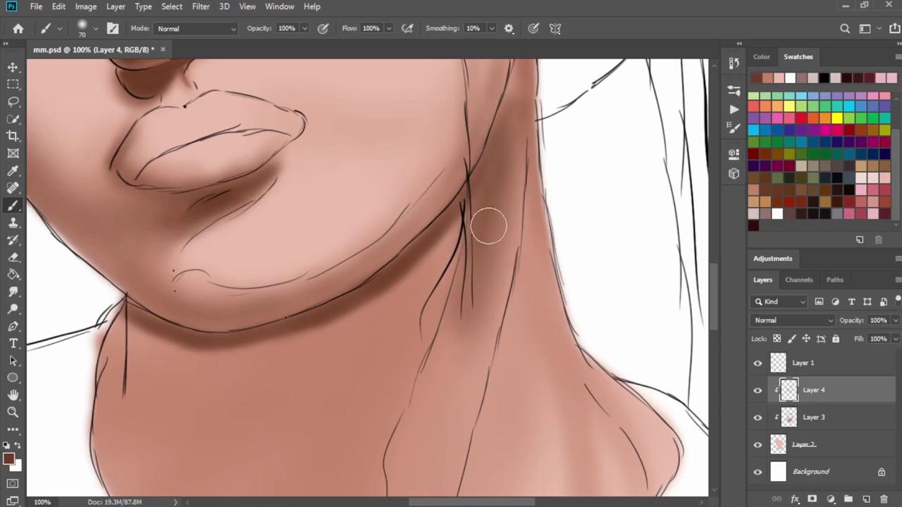
pyautogui.moveTo(487, 221); pyautogui.dragTo(419, 465)
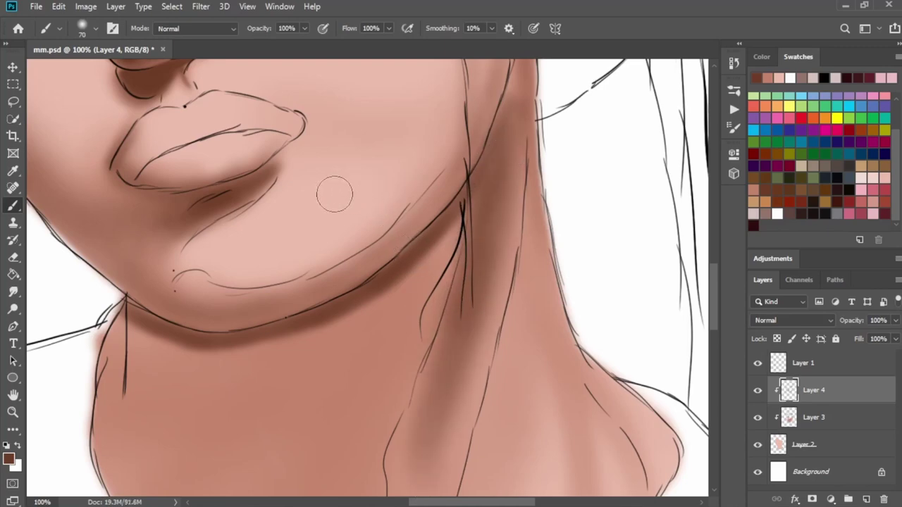
pyautogui.scroll(-3, 395, 169)
pyautogui.moveTo(454, 240); pyautogui.dragTo(398, 433)
pyautogui.moveTo(423, 310); pyautogui.dragTo(429, 343)
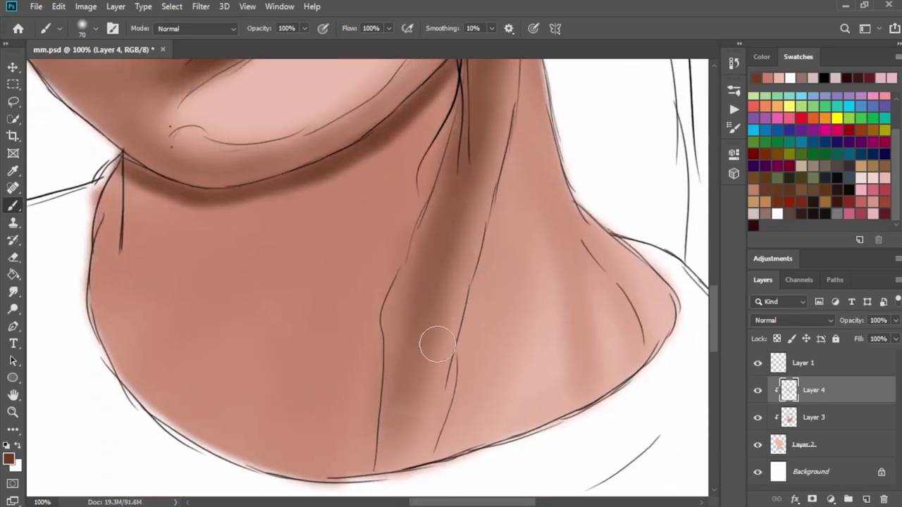
pyautogui.moveTo(451, 281); pyautogui.dragTo(388, 432)
pyautogui.moveTo(433, 272); pyautogui.dragTo(402, 395)
pyautogui.press('[')
pyautogui.press('[')
pyautogui.press('[')
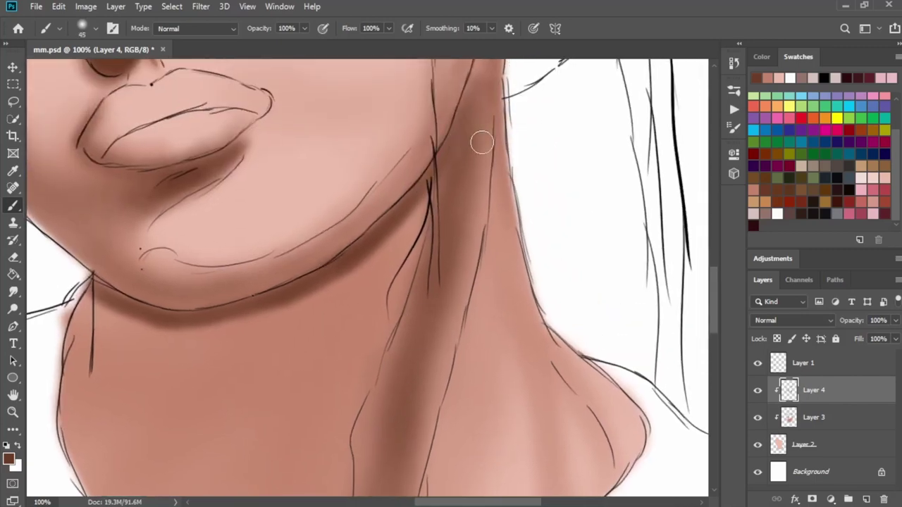
pyautogui.moveTo(481, 141)
pyautogui.mouseDown()
pyautogui.moveTo(461, 195)
pyautogui.moveTo(416, 479)
pyautogui.mouseUp()
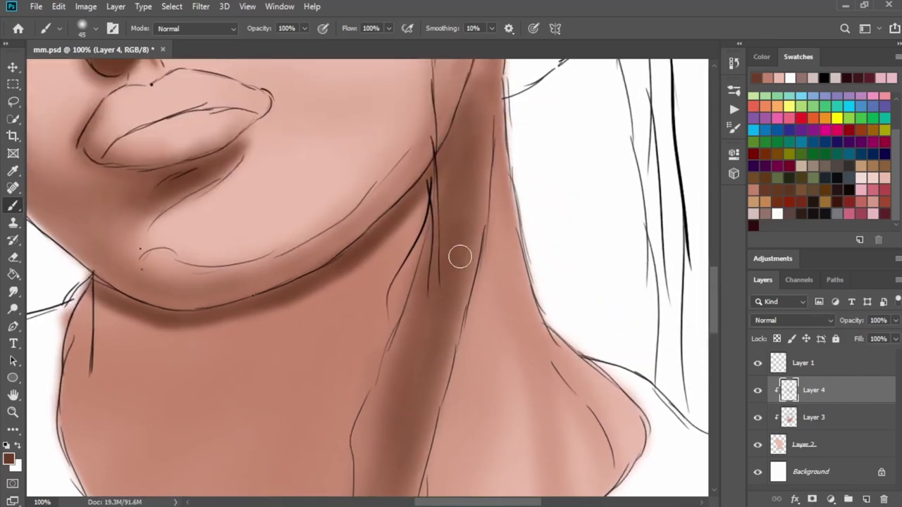
pyautogui.moveTo(462, 222)
pyautogui.mouseDown()
pyautogui.moveTo(453, 308)
pyautogui.moveTo(447, 246)
pyautogui.mouseUp()
# Deepen the neck shading along the central crease and the neck's right edge
pyautogui.scroll(5, 415, 211)
pyautogui.moveTo(450, 285); pyautogui.dragTo(455, 231)
pyautogui.moveTo(458, 177)
pyautogui.mouseDown()
pyautogui.moveTo(479, 237)
pyautogui.moveTo(488, 379)
pyautogui.mouseUp()
pyautogui.scroll(-5, 429, 421)
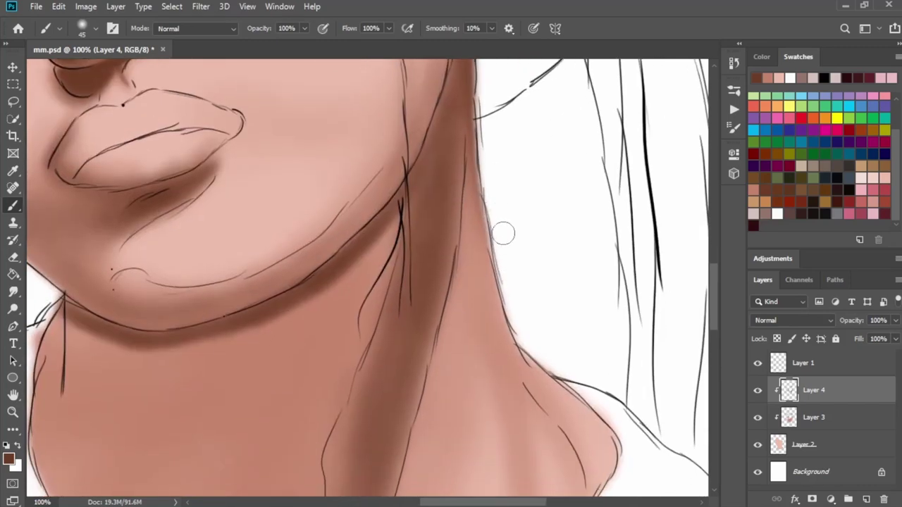
pyautogui.moveTo(503, 231)
pyautogui.mouseDown()
pyautogui.moveTo(540, 352)
pyautogui.moveTo(532, 359)
pyautogui.moveTo(511, 281)
pyautogui.mouseUp()
pyautogui.scroll(-3, 533, 268)
pyautogui.moveTo(501, 317); pyautogui.dragTo(527, 285)
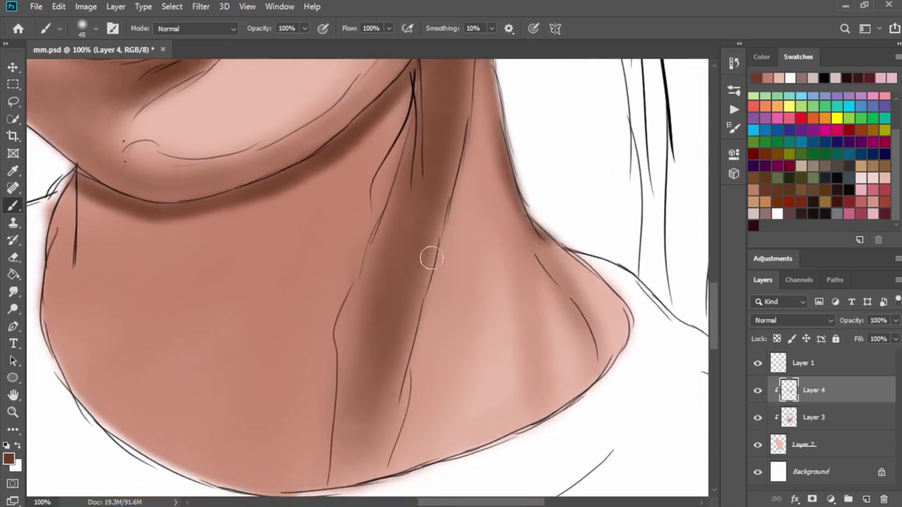
pyautogui.moveTo(431, 236)
pyautogui.mouseDown()
pyautogui.moveTo(388, 364)
pyautogui.moveTo(362, 485)
pyautogui.mouseUp()
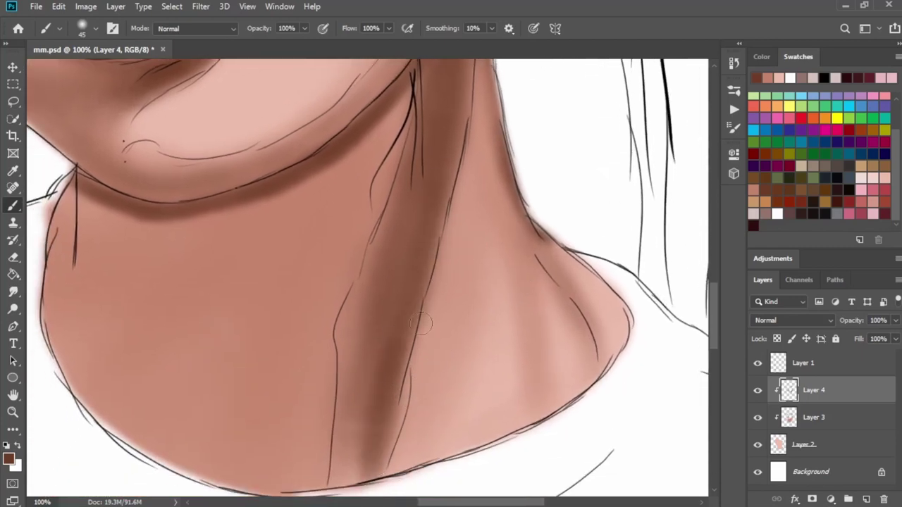
pyautogui.moveTo(421, 323); pyautogui.dragTo(442, 451)
pyautogui.moveTo(386, 300); pyautogui.dragTo(462, 305)
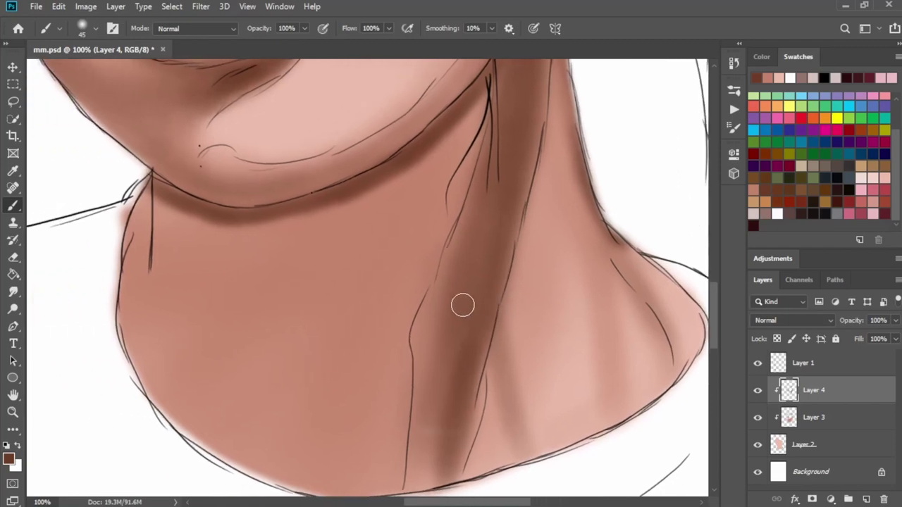
# Extend a broad dark shadow along the neck crease from under the jaw
pyautogui.moveTo(458, 114)
pyautogui.mouseDown()
pyautogui.moveTo(419, 207)
pyautogui.moveTo(400, 308)
pyautogui.mouseUp()
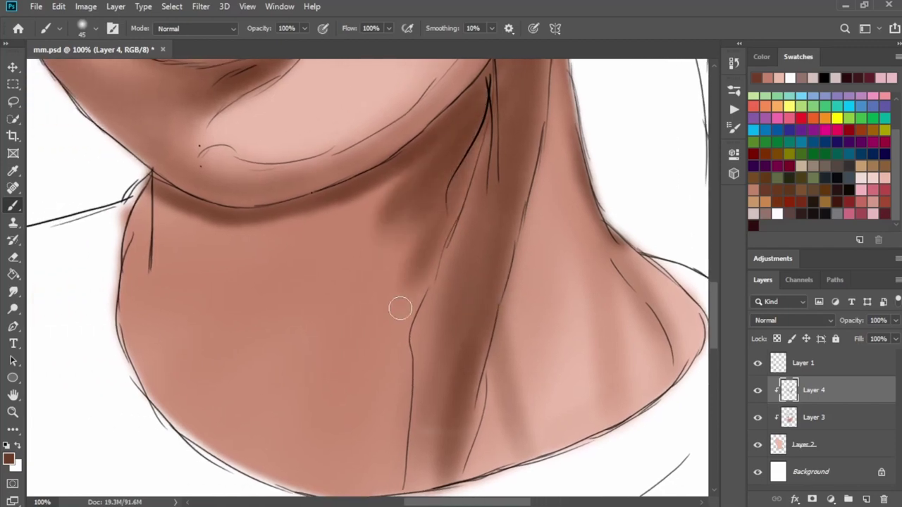
pyautogui.moveTo(475, 120)
pyautogui.mouseDown()
pyautogui.moveTo(439, 232)
pyautogui.moveTo(393, 483)
pyautogui.moveTo(374, 441)
pyautogui.moveTo(381, 326)
pyautogui.mouseUp()
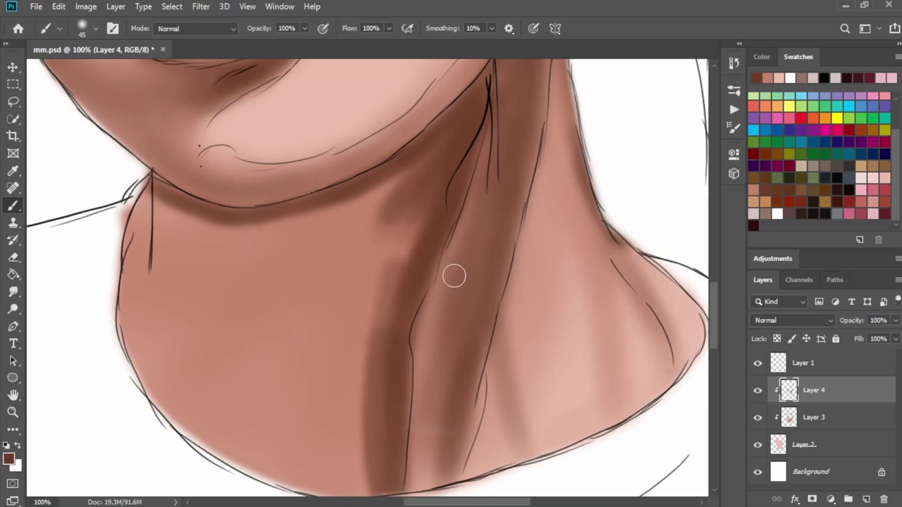
pyautogui.moveTo(453, 275); pyautogui.dragTo(417, 464)
pyautogui.press(']')
pyautogui.press(']')
pyautogui.press(']')
pyautogui.moveTo(464, 255)
pyautogui.mouseDown()
pyautogui.moveTo(425, 316)
pyautogui.moveTo(419, 408)
pyautogui.moveTo(433, 368)
pyautogui.moveTo(423, 497)
pyautogui.moveTo(440, 493)
pyautogui.mouseUp()
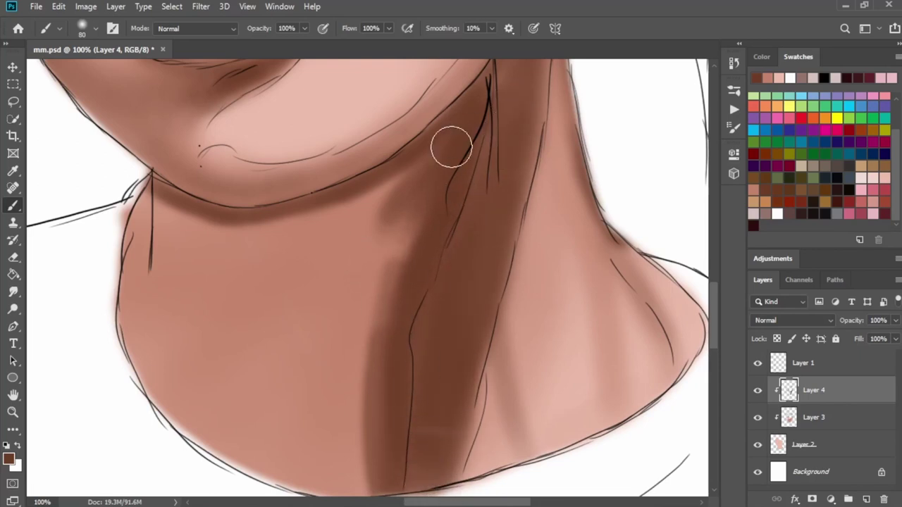
pyautogui.moveTo(449, 145)
pyautogui.mouseDown()
pyautogui.moveTo(372, 328)
pyautogui.moveTo(375, 496)
pyautogui.moveTo(395, 204)
pyautogui.moveTo(411, 185)
pyautogui.moveTo(332, 218)
pyautogui.moveTo(285, 395)
pyautogui.moveTo(346, 429)
pyautogui.moveTo(305, 477)
pyautogui.moveTo(233, 381)
pyautogui.moveTo(274, 361)
pyautogui.moveTo(306, 264)
pyautogui.moveTo(110, 195)
pyautogui.moveTo(207, 310)
pyautogui.moveTo(304, 371)
pyautogui.mouseUp()
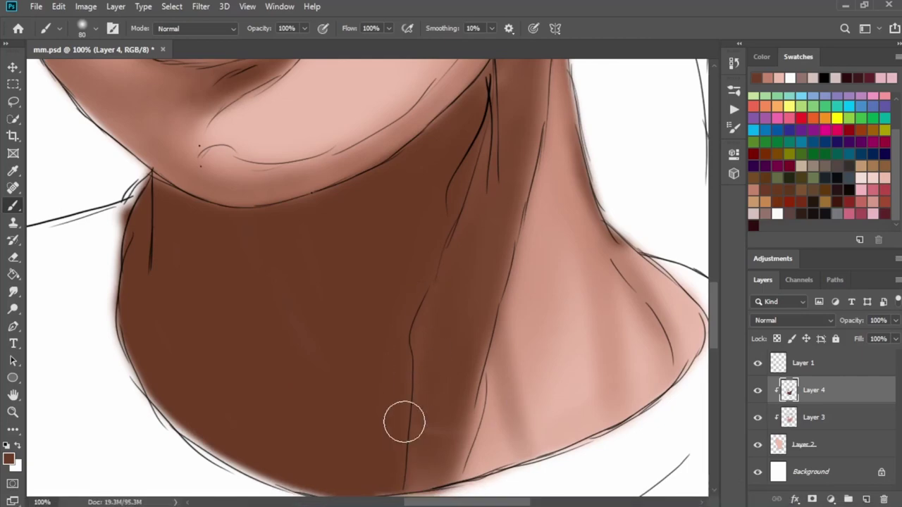
# Try an eraser stroke on the base skin layer, then undo it
pyautogui.click(803, 446)
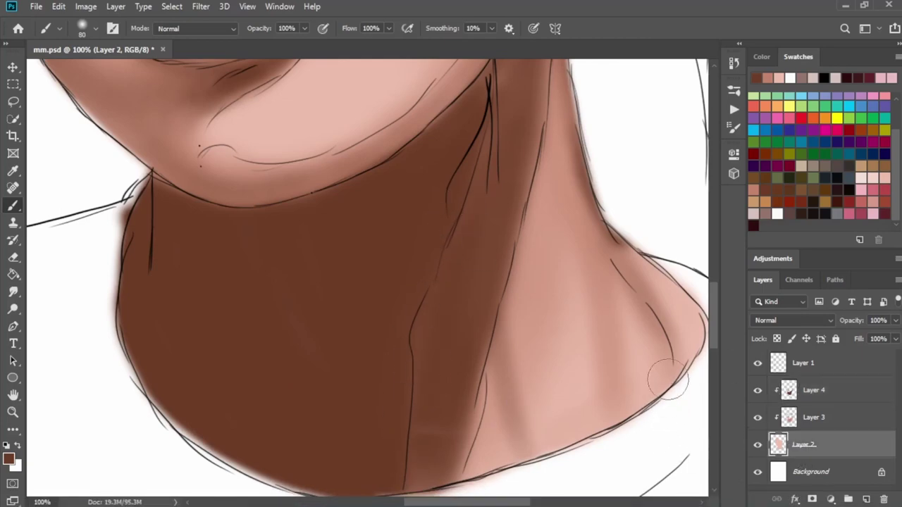
pyautogui.moveTo(757, 413); pyautogui.dragTo(757, 389)
pyautogui.keyDown('alt'); pyautogui.click(553, 337); pyautogui.keyUp('alt')
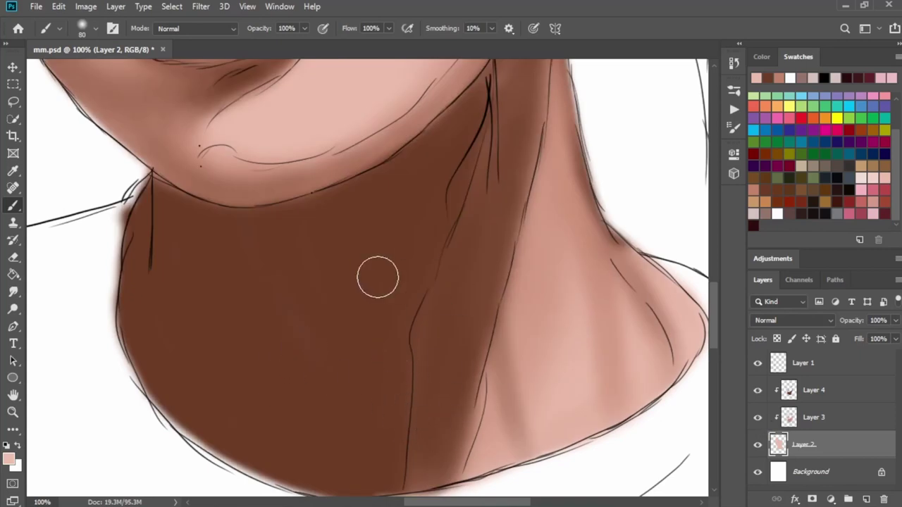
pyautogui.press('e')
pyautogui.moveTo(257, 275); pyautogui.dragTo(302, 341)
pyautogui.hotkey('ctrl', 'z')
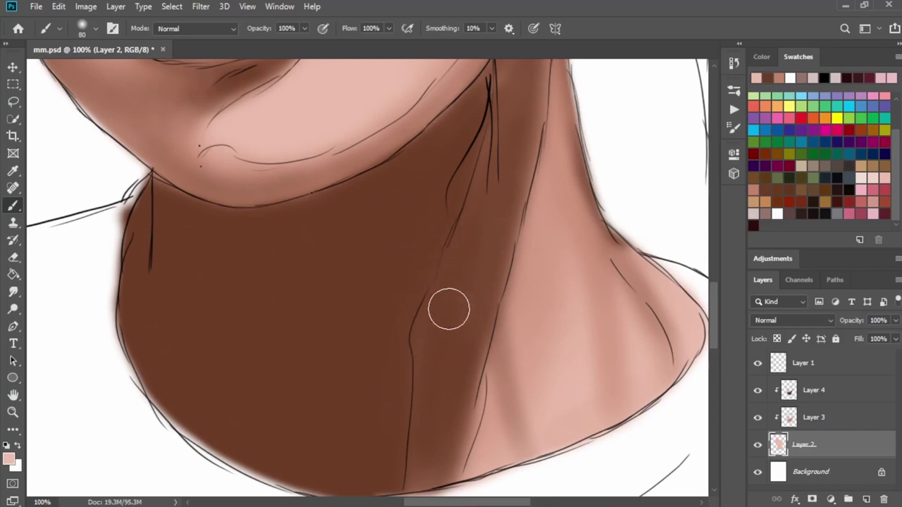
# Reselect Layer 4 and hide the Layer 1 line art
pyautogui.click(806, 399)
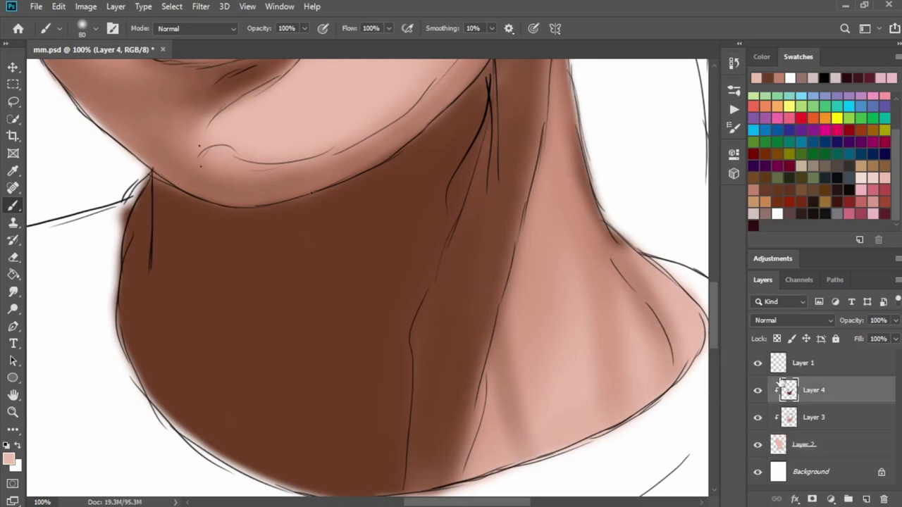
pyautogui.hotkey('ctrl', '-')
pyautogui.click(757, 363)
# Sample dark brown from the neck and add an empty Layer 5 clipped above Layer 4
pyautogui.hotkey('ctrl', '+')
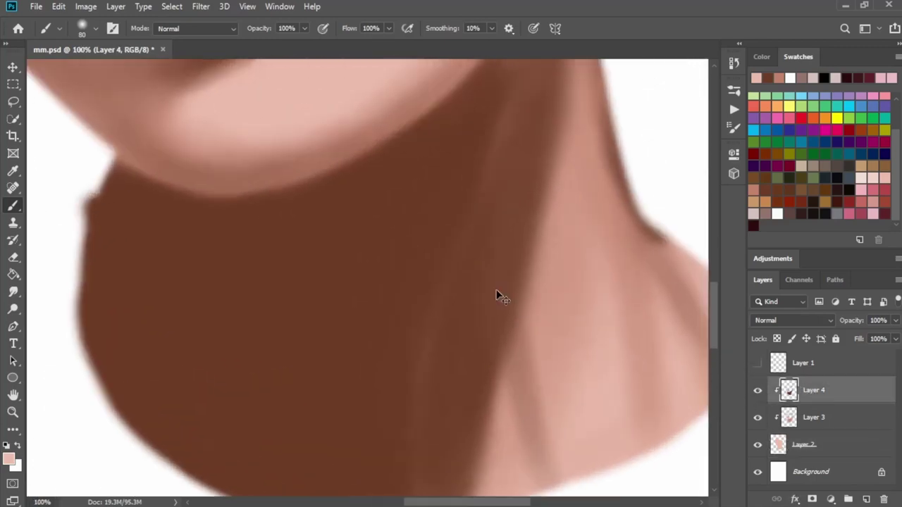
pyautogui.moveTo(285, 242); pyautogui.dragTo(338, 317)
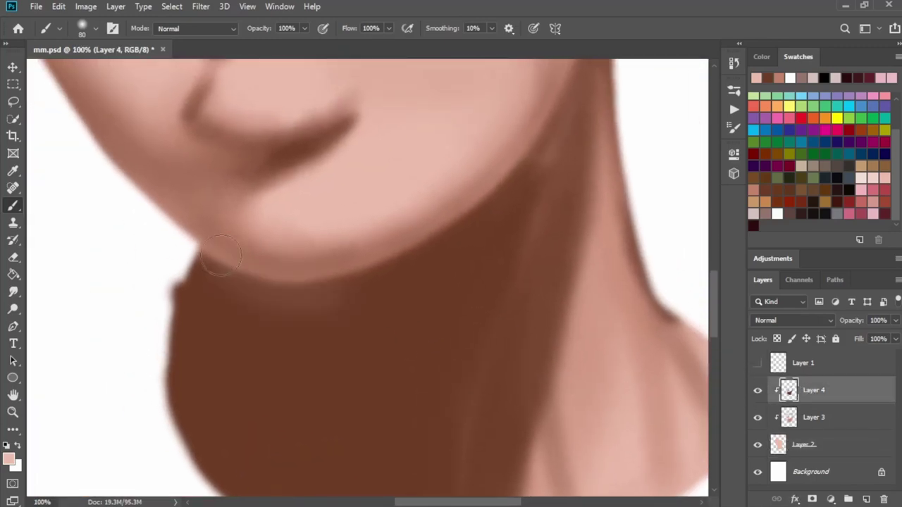
pyautogui.keyDown('alt'); pyautogui.click(347, 352); pyautogui.keyUp('alt')
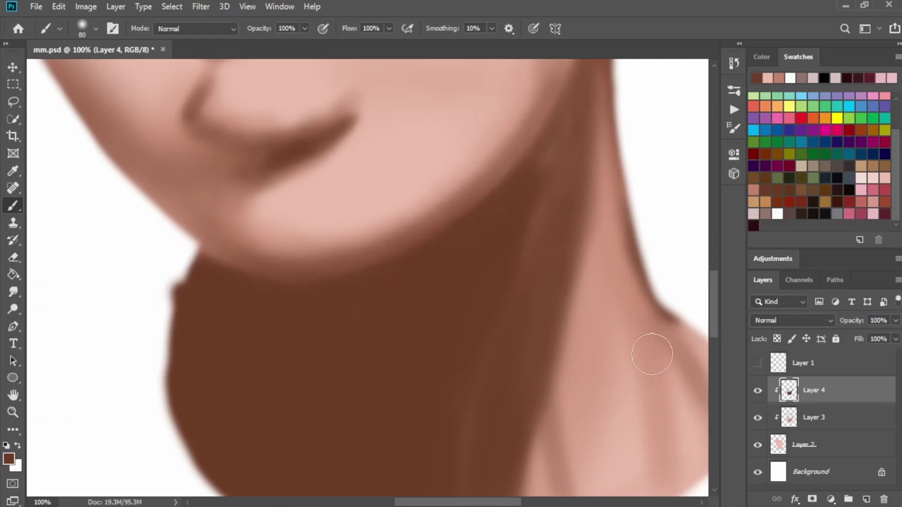
pyautogui.click(865, 499)
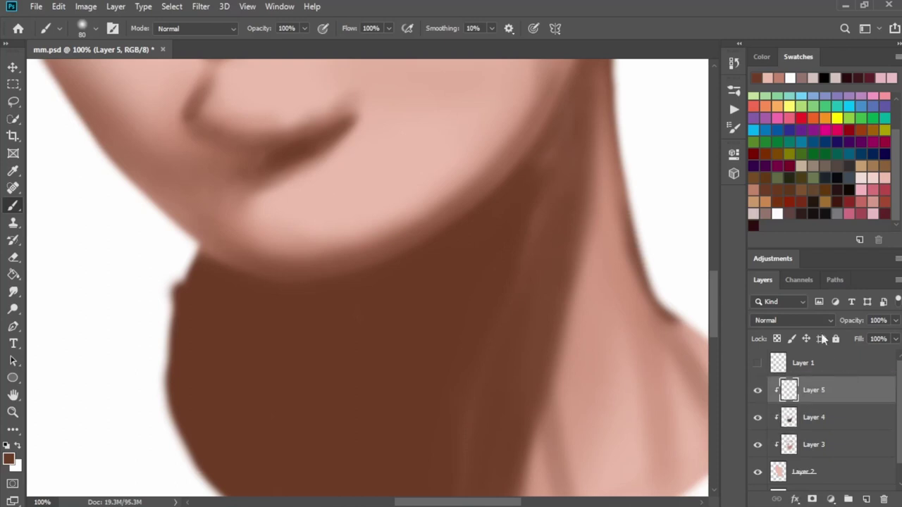
# Pick a brown shading swatch and set the brush to size 90 over the neck
pyautogui.click(795, 184)
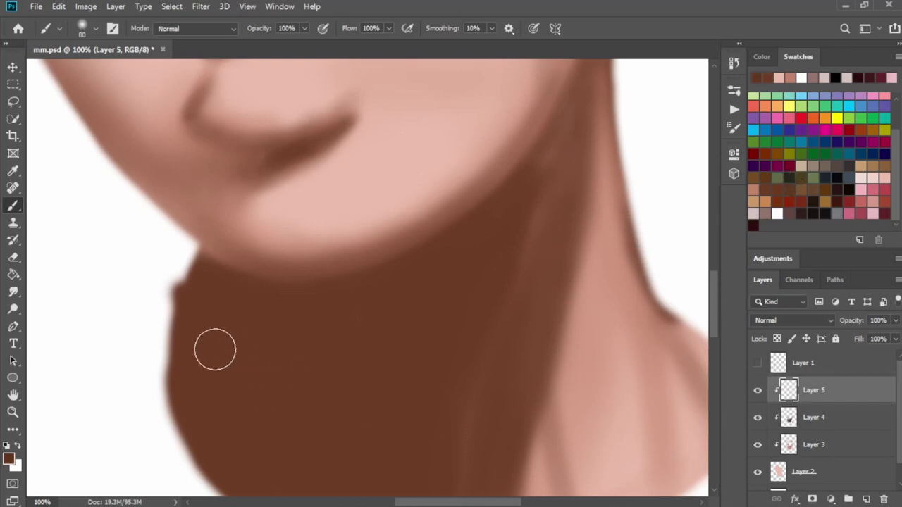
pyautogui.press('[')
pyautogui.press('[')
pyautogui.press('[')
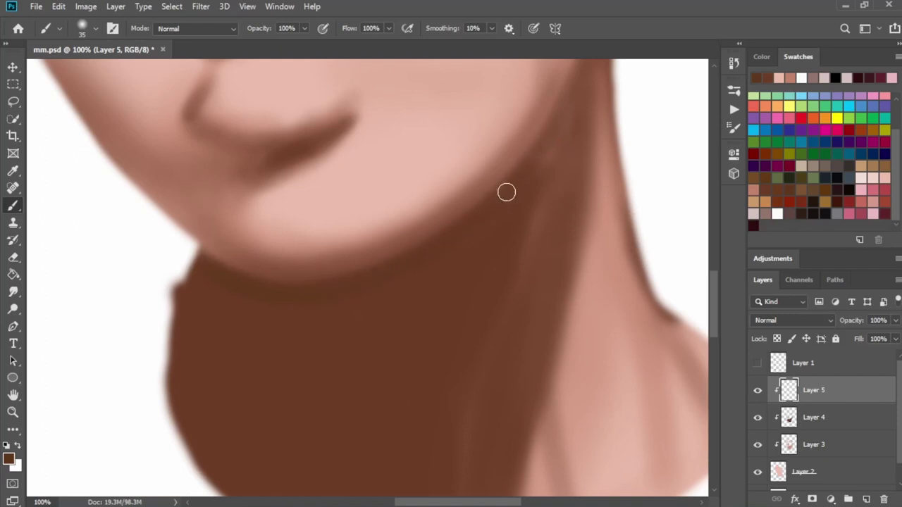
pyautogui.press(']')
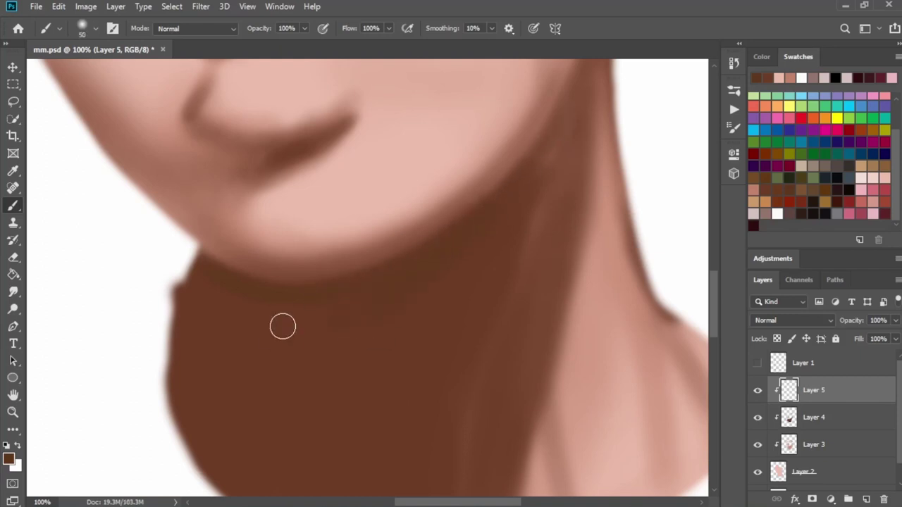
pyautogui.press(']')
pyautogui.press(']')
pyautogui.press(']')
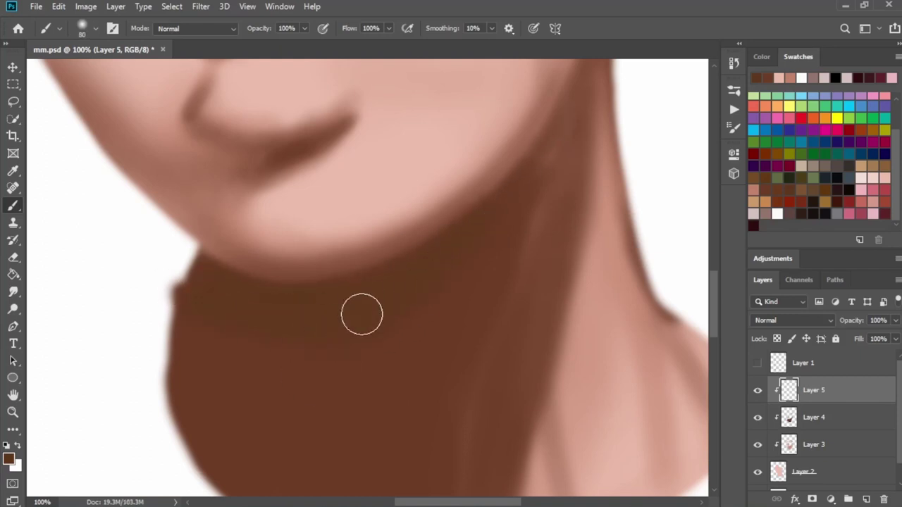
pyautogui.press(']')
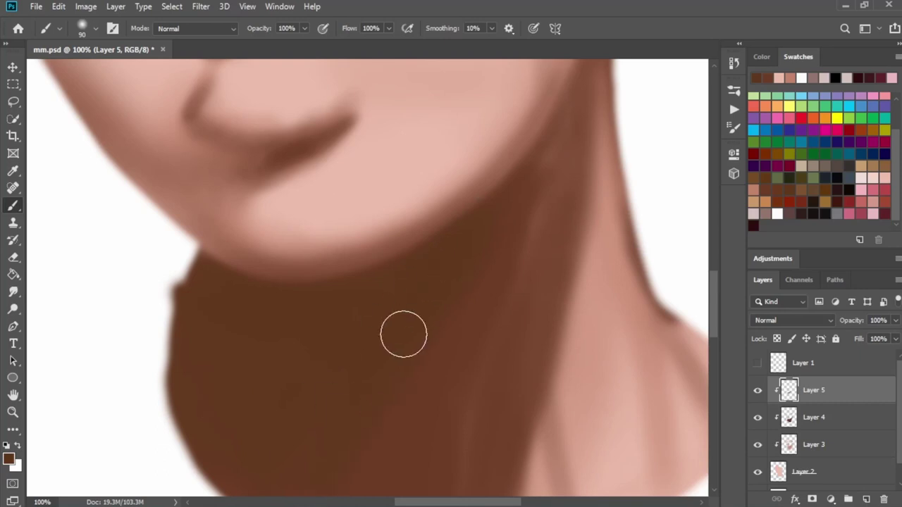
pyautogui.press('space')
pyautogui.moveTo(352, 371); pyautogui.dragTo(330, 269)
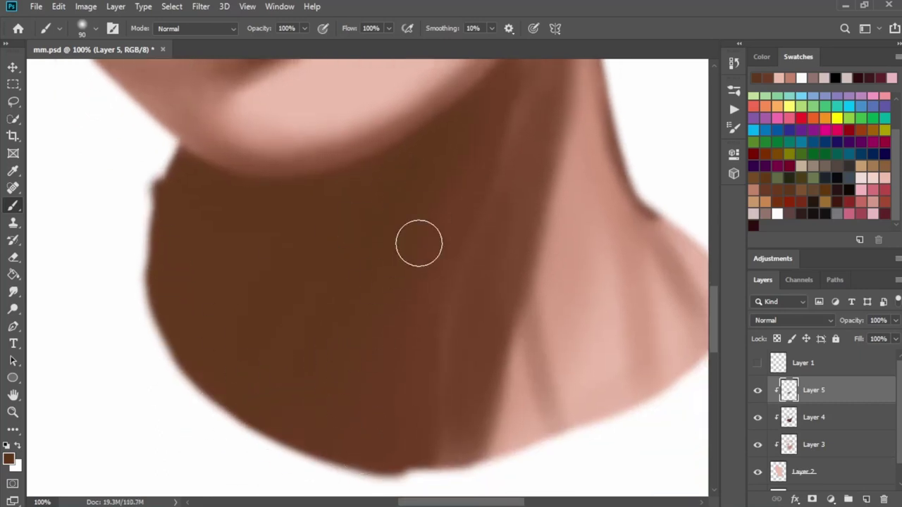
# Paint darker brown streaky strokes across the neck's left side, middle and lower part
pyautogui.click(826, 176)
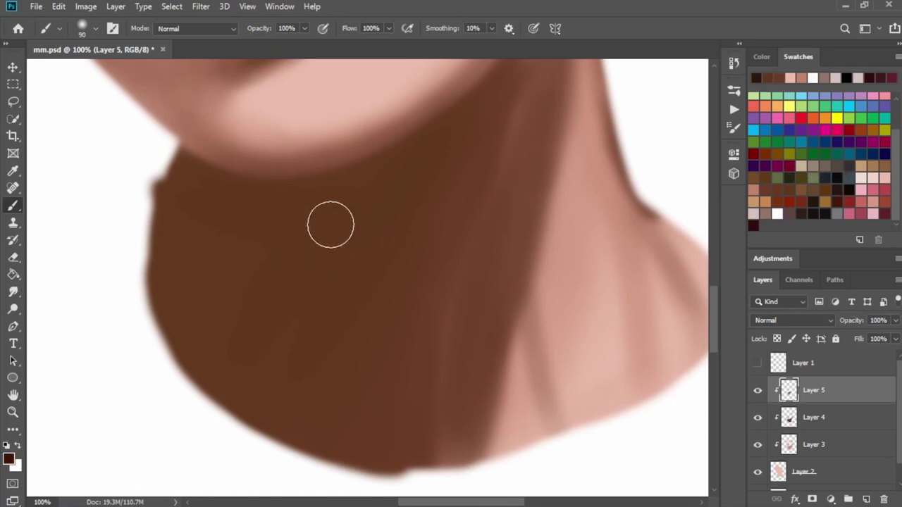
pyautogui.moveTo(330, 224); pyautogui.dragTo(258, 225)
pyautogui.moveTo(304, 281); pyautogui.dragTo(254, 338)
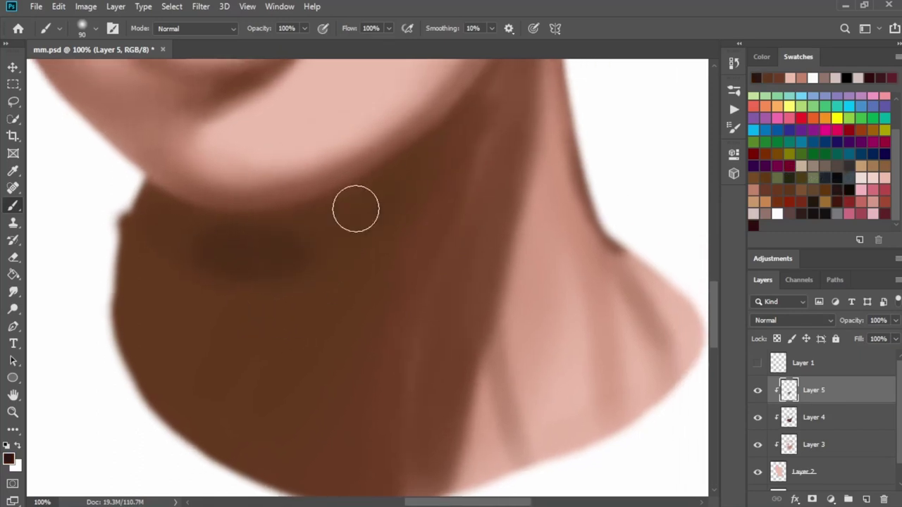
pyautogui.moveTo(338, 280)
pyautogui.mouseDown()
pyautogui.moveTo(284, 399)
pyautogui.moveTo(289, 448)
pyautogui.moveTo(327, 453)
pyautogui.moveTo(246, 264)
pyautogui.moveTo(305, 297)
pyautogui.mouseUp()
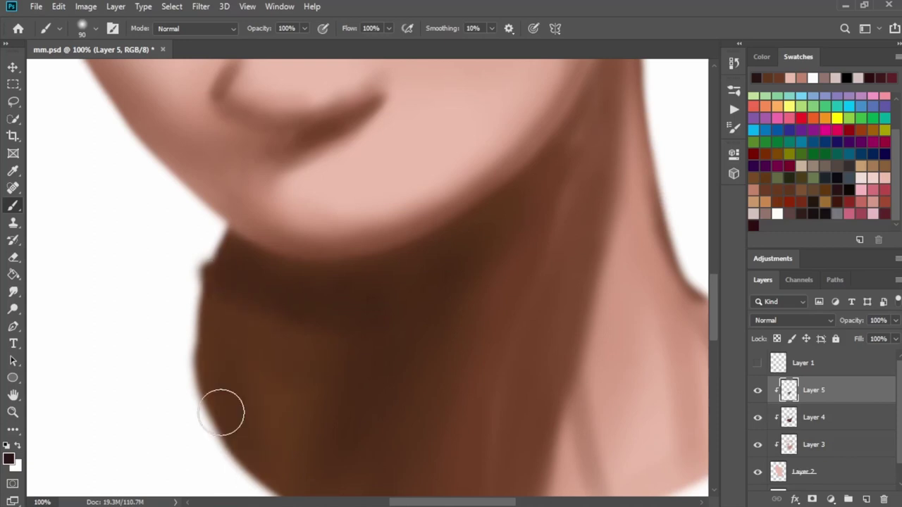
pyautogui.moveTo(225, 413); pyautogui.dragTo(247, 322)
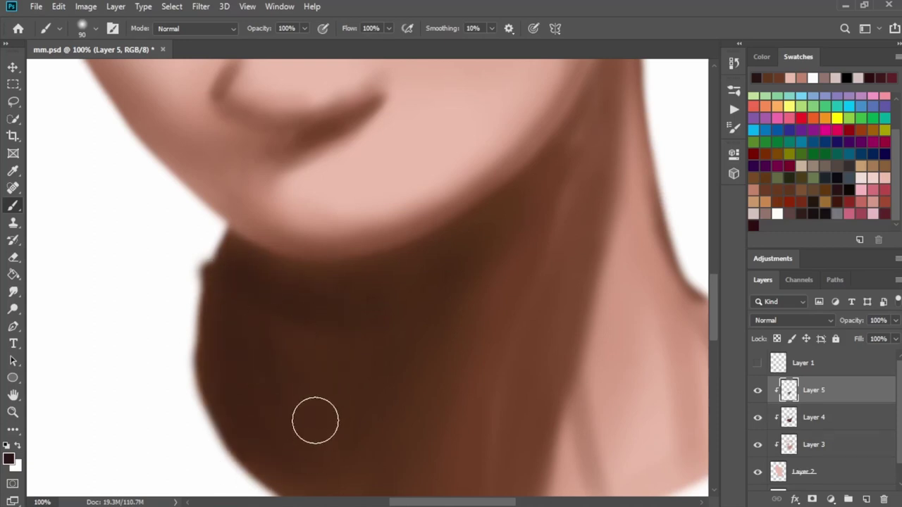
pyautogui.moveTo(316, 416); pyautogui.dragTo(289, 339)
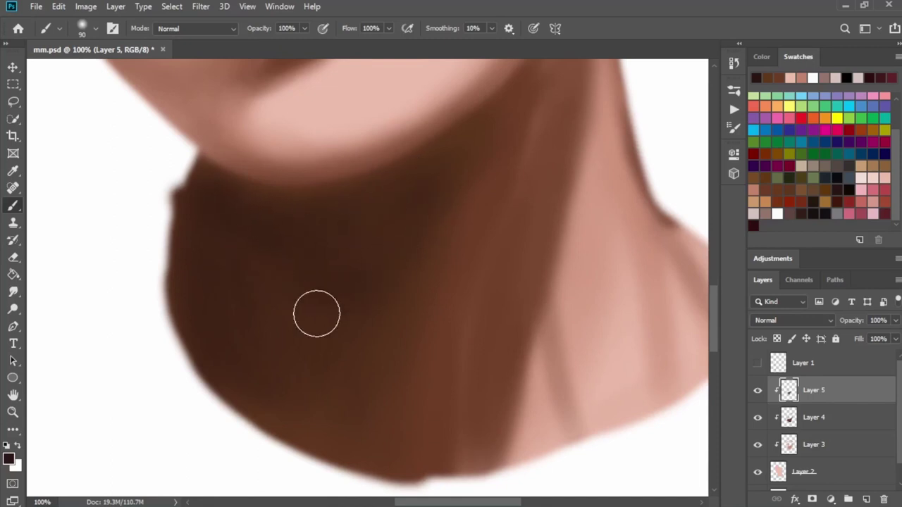
pyautogui.moveTo(366, 468); pyautogui.dragTo(376, 439)
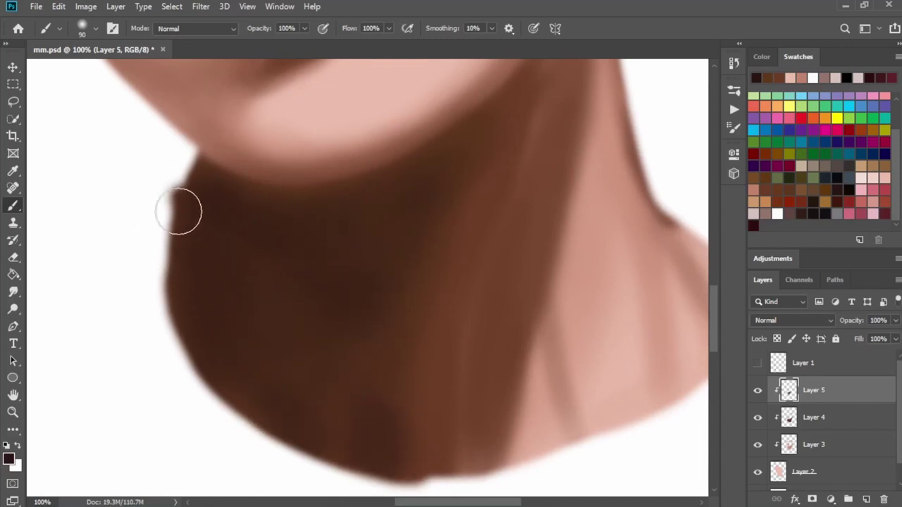
pyautogui.moveTo(191, 215)
pyautogui.mouseDown()
pyautogui.moveTo(207, 332)
pyautogui.moveTo(248, 271)
pyautogui.moveTo(195, 177)
pyautogui.moveTo(274, 282)
pyautogui.moveTo(241, 386)
pyautogui.moveTo(184, 317)
pyautogui.moveTo(264, 411)
pyautogui.moveTo(267, 320)
pyautogui.moveTo(229, 256)
pyautogui.moveTo(447, 207)
pyautogui.moveTo(261, 302)
pyautogui.moveTo(409, 228)
pyautogui.moveTo(326, 264)
pyautogui.mouseUp()
pyautogui.press('[')
pyautogui.press('[')
pyautogui.press('[')
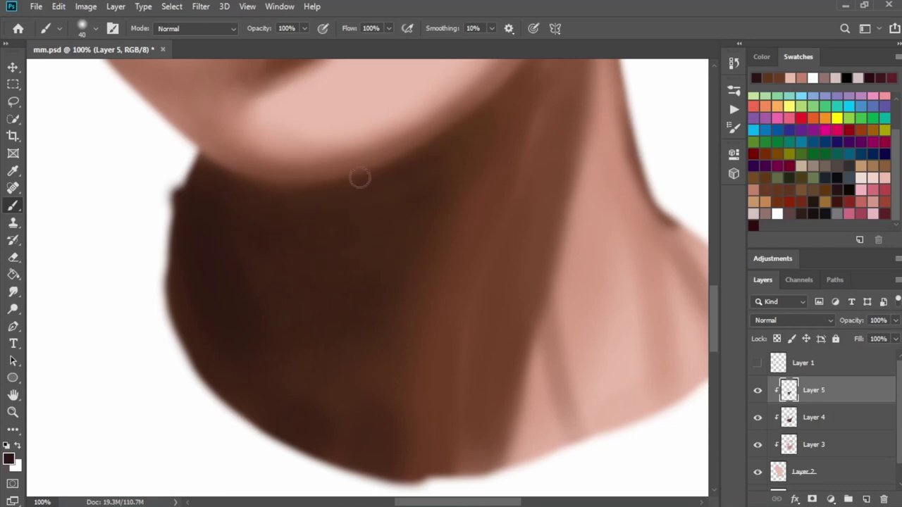
pyautogui.press(']')
pyautogui.press(']')
pyautogui.press(']')
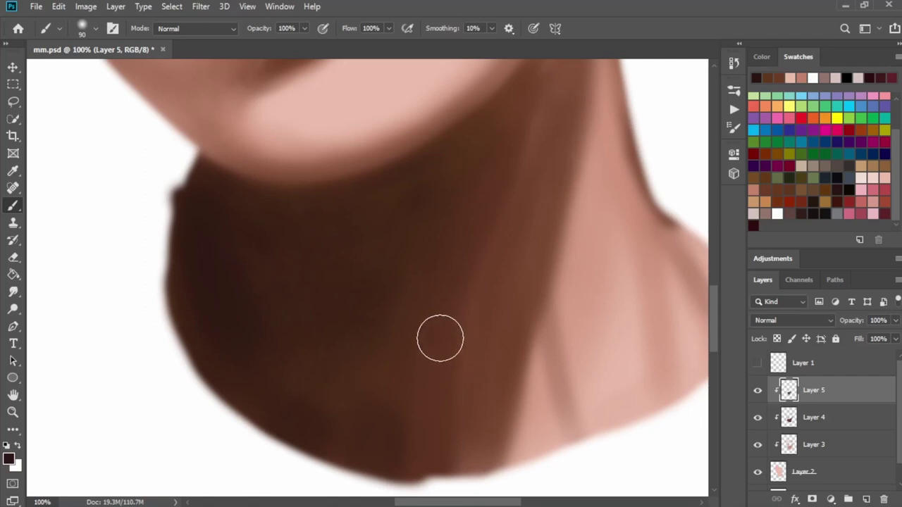
# Sample a neck brown with the Eyedropper and blend soft darker strokes down the right neck
pyautogui.press('i')
pyautogui.click(458, 325)
pyautogui.press('b')
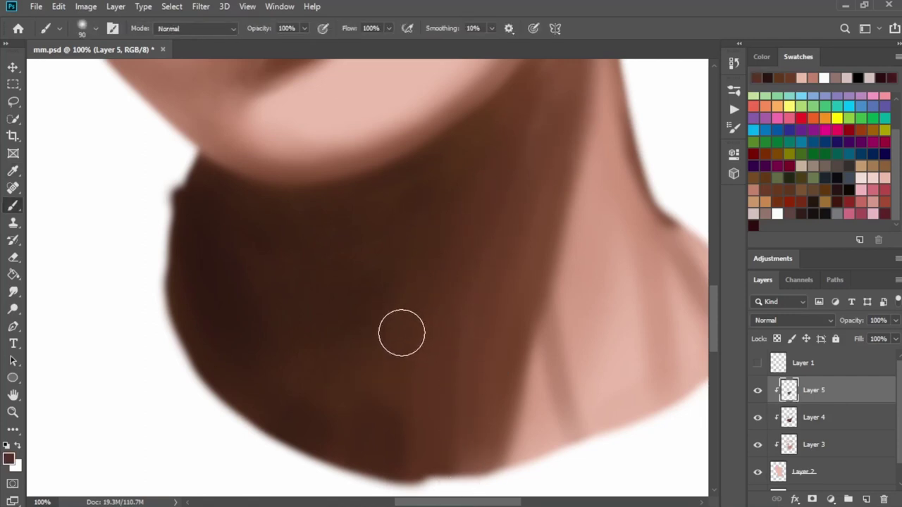
pyautogui.moveTo(518, 465); pyautogui.dragTo(569, 437)
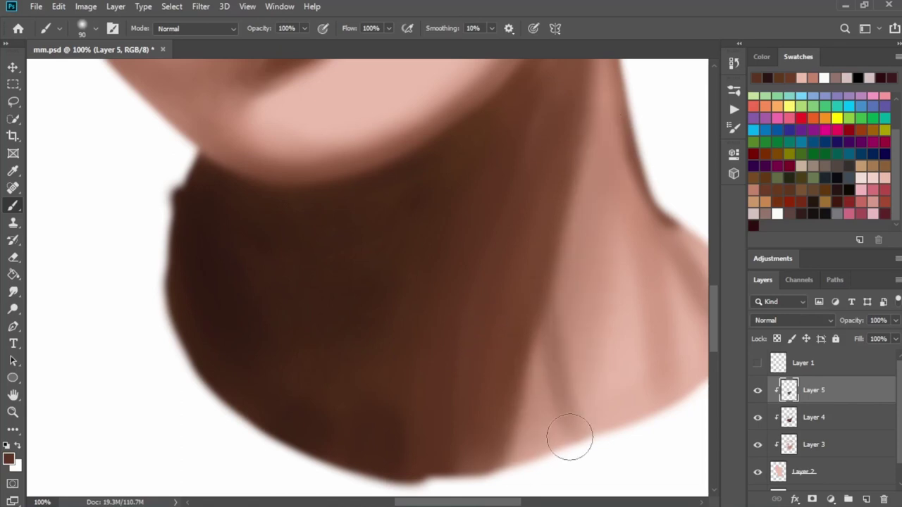
pyautogui.moveTo(620, 163); pyautogui.dragTo(610, 421)
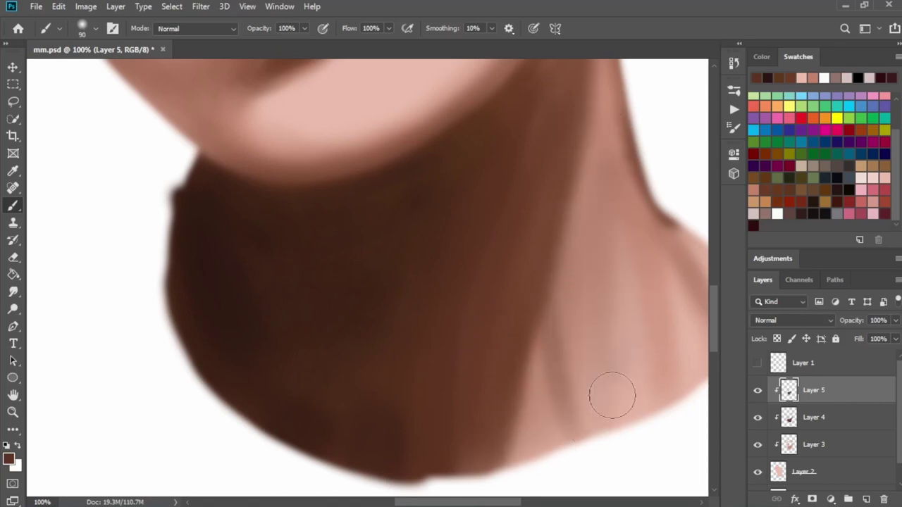
pyautogui.moveTo(606, 88); pyautogui.dragTo(572, 285)
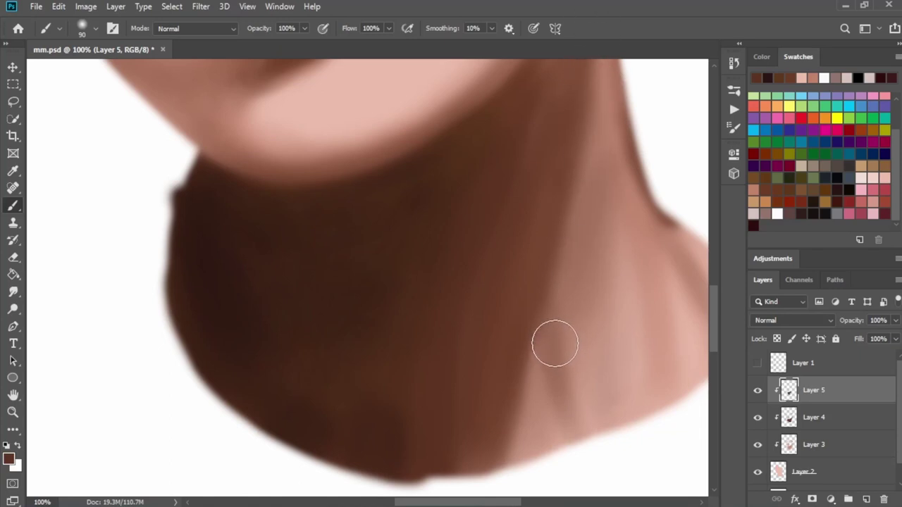
pyautogui.moveTo(508, 304); pyautogui.dragTo(552, 408)
pyautogui.moveTo(443, 282); pyautogui.dragTo(503, 317)
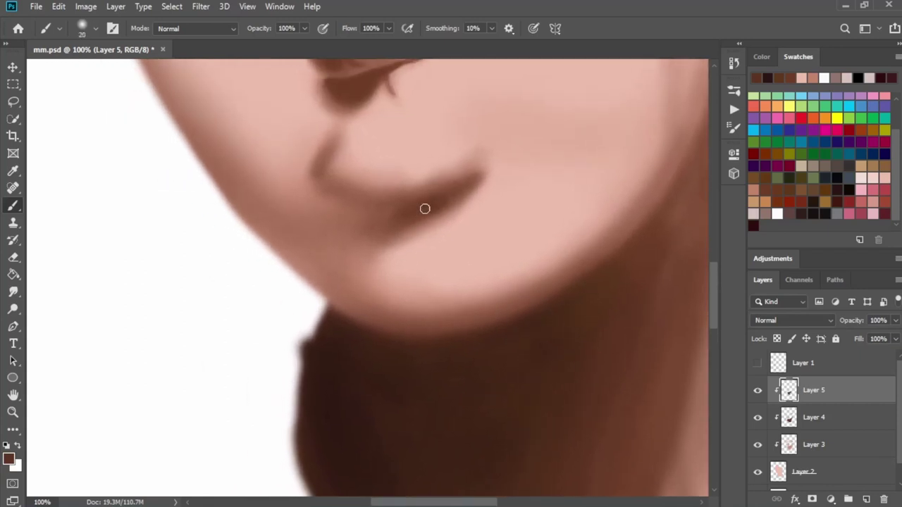
# Show the line art, sample chin browns, and shade beneath the lower lip and chin
pyautogui.click(761, 363)
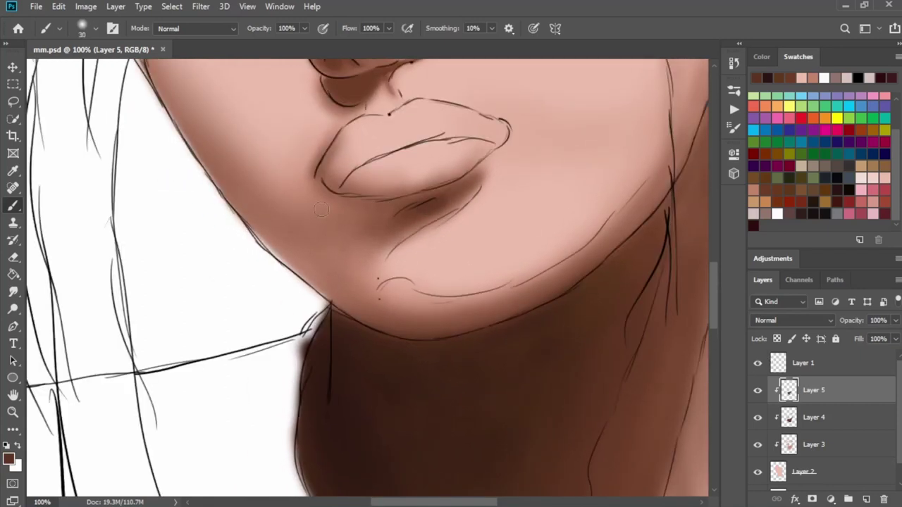
pyautogui.keyDown('alt'); pyautogui.click(370, 380); pyautogui.keyUp('alt')
pyautogui.press(']')
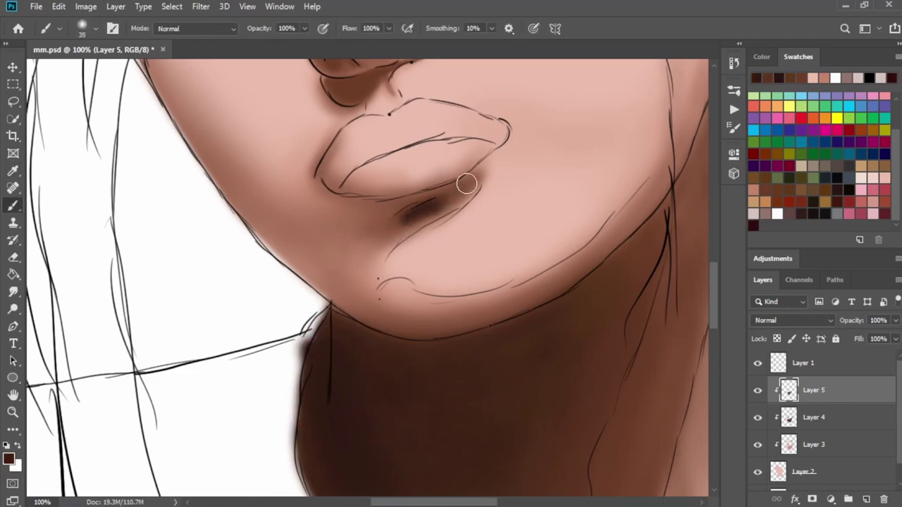
pyautogui.press(']')
pyautogui.moveTo(466, 183)
pyautogui.mouseDown()
pyautogui.moveTo(398, 228)
pyautogui.moveTo(393, 195)
pyautogui.moveTo(376, 199)
pyautogui.moveTo(370, 221)
pyautogui.moveTo(460, 198)
pyautogui.mouseUp()
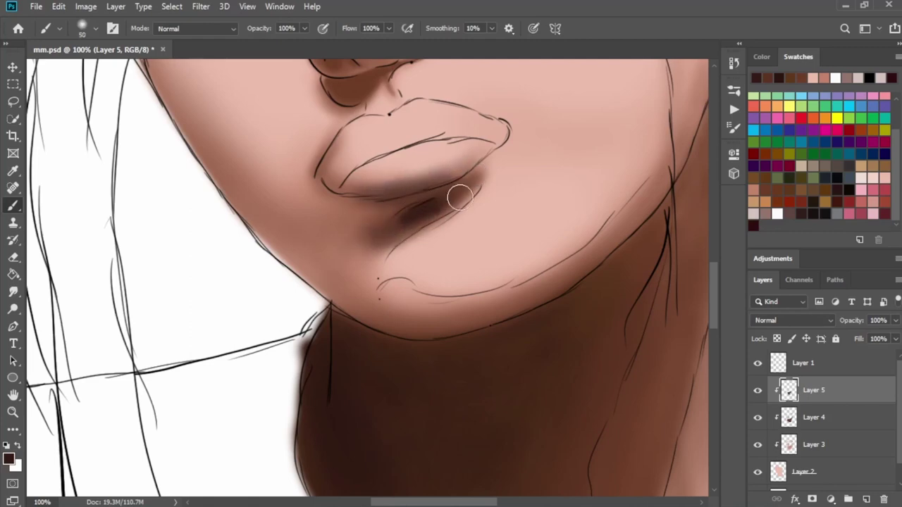
pyautogui.keyDown('alt'); pyautogui.click(651, 384); pyautogui.keyUp('alt')
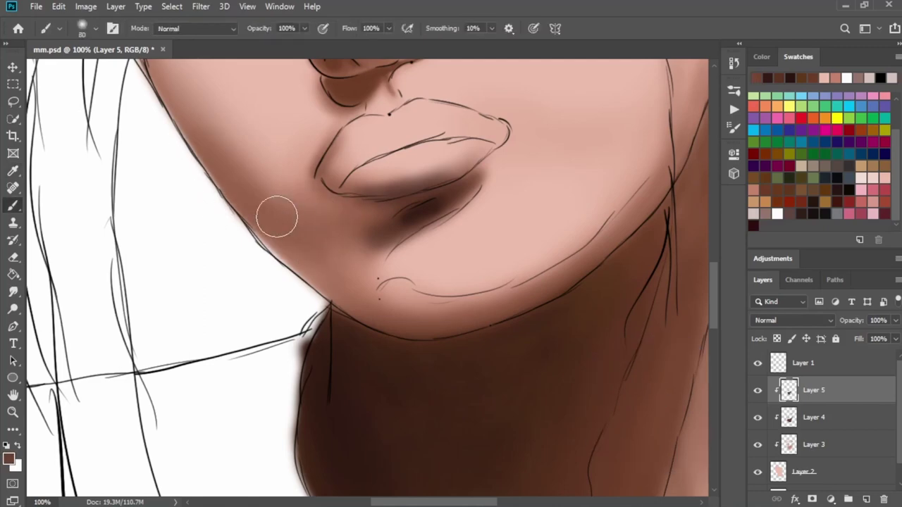
pyautogui.moveTo(289, 243); pyautogui.dragTo(370, 299)
pyautogui.moveTo(338, 257)
pyautogui.mouseDown()
pyautogui.moveTo(334, 228)
pyautogui.moveTo(340, 259)
pyautogui.mouseUp()
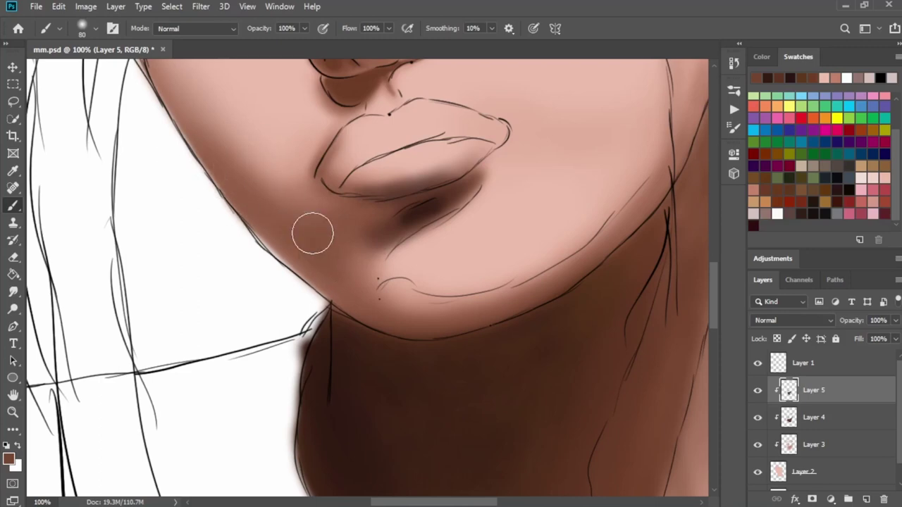
pyautogui.moveTo(245, 252); pyautogui.dragTo(323, 407)
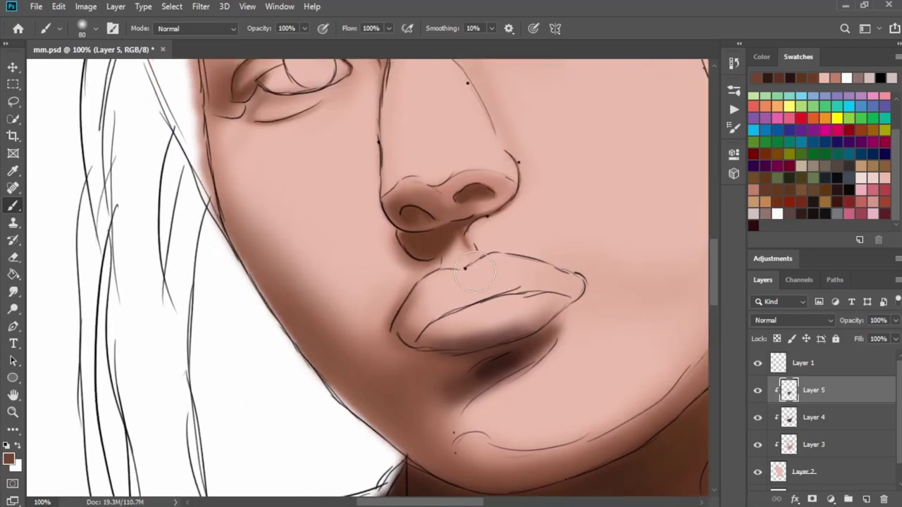
# Paint a faint shadow below the outer eye corner, then zoom out to the whole face
pyautogui.moveTo(538, 304); pyautogui.dragTo(401, 291)
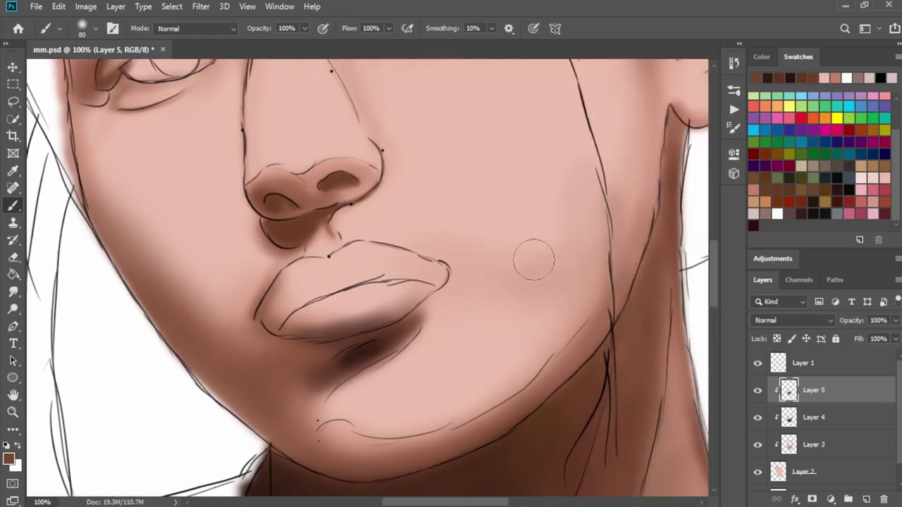
pyautogui.press(']')
pyautogui.press(']')
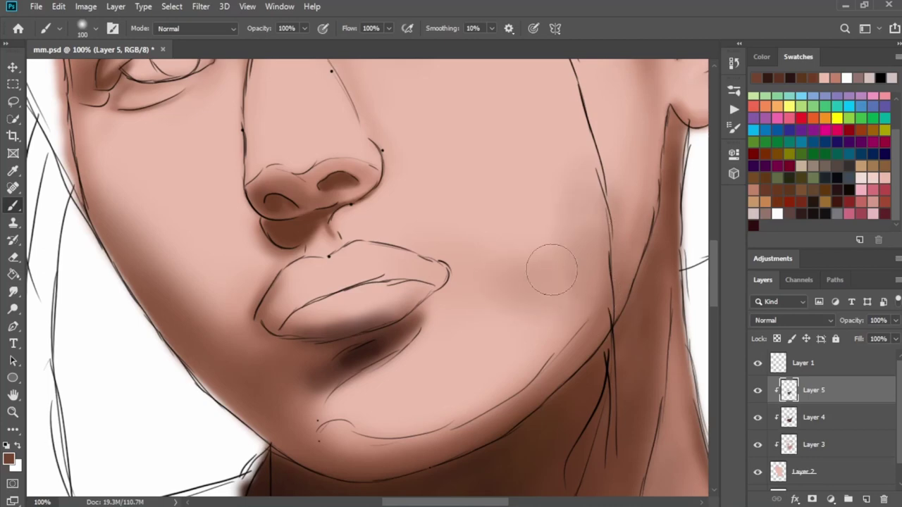
pyautogui.press('[')
pyautogui.press('[')
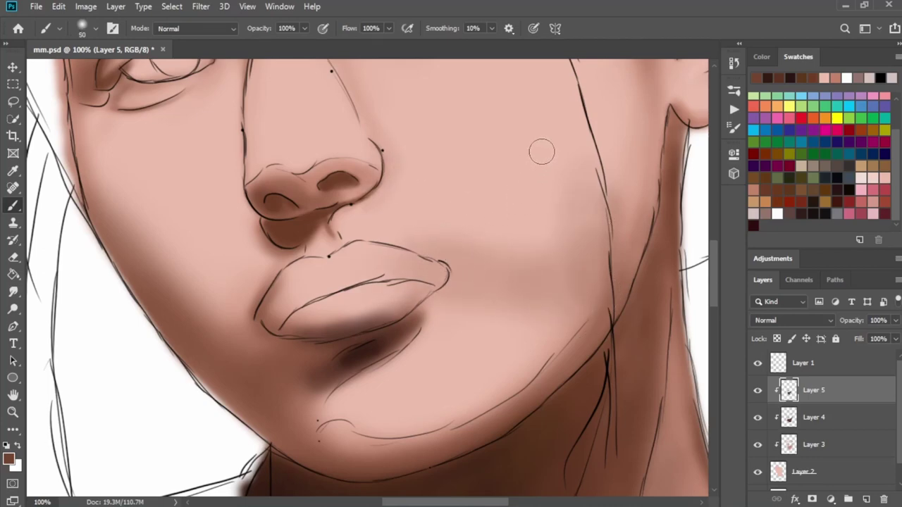
pyautogui.moveTo(453, 163); pyautogui.dragTo(445, 297)
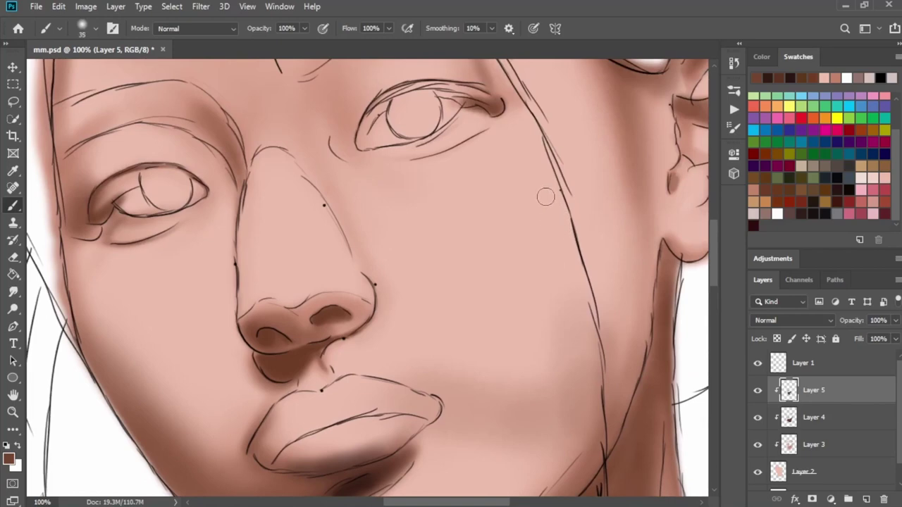
pyautogui.moveTo(511, 132); pyautogui.dragTo(520, 156)
pyautogui.hotkey('ctrl', '-')
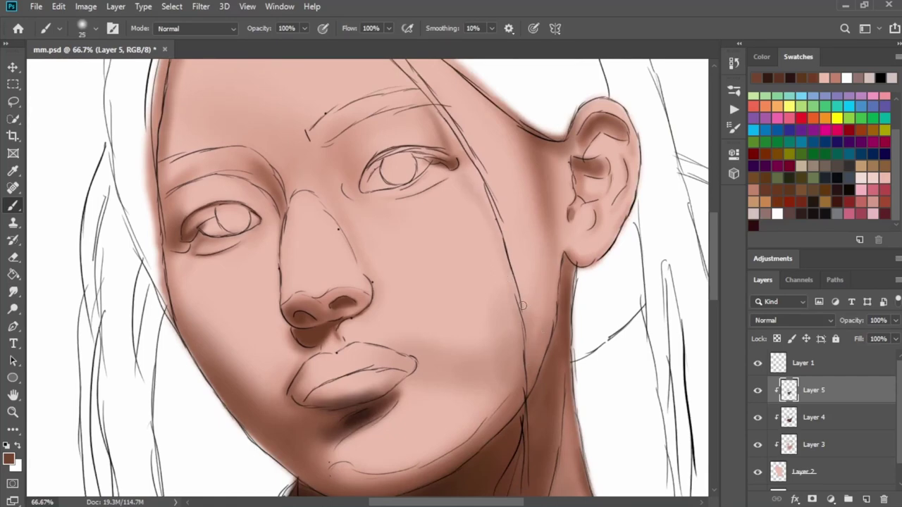
# Add a new highlight layer, choose light pink, and paint a forehead highlight
pyautogui.moveTo(498, 325); pyautogui.dragTo(479, 247)
pyautogui.click(866, 499)
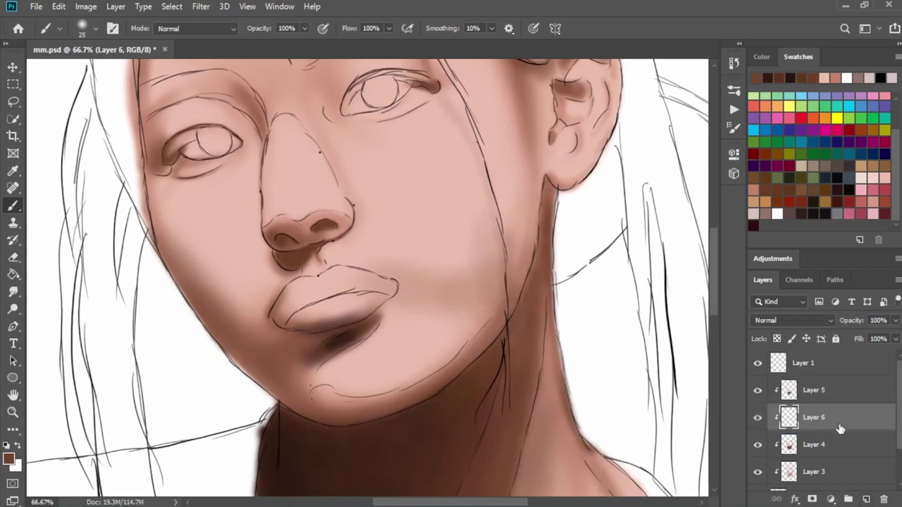
pyautogui.click(874, 178)
pyautogui.moveTo(437, 180)
pyautogui.mouseDown()
pyautogui.moveTo(493, 282)
pyautogui.moveTo(529, 324)
pyautogui.mouseUp()
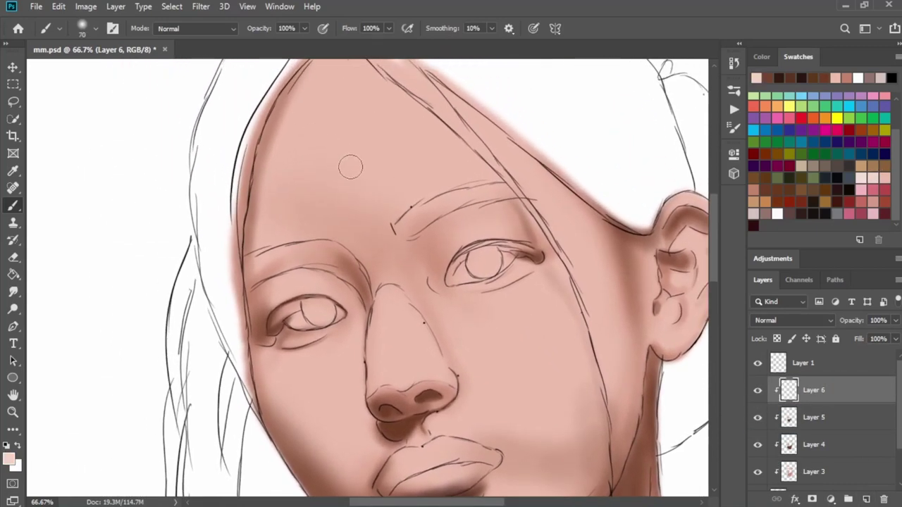
pyautogui.moveTo(264, 241); pyautogui.dragTo(279, 164)
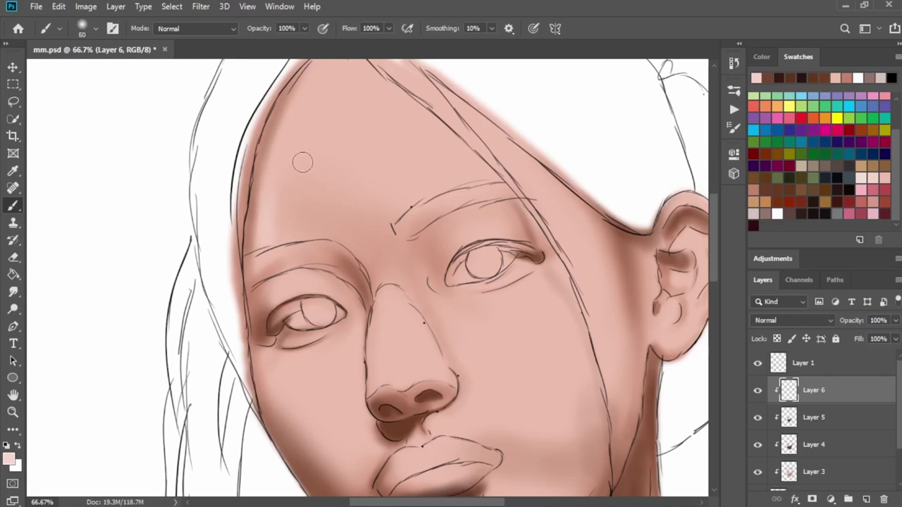
pyautogui.press(']')
pyautogui.press(']')
pyautogui.press(']')
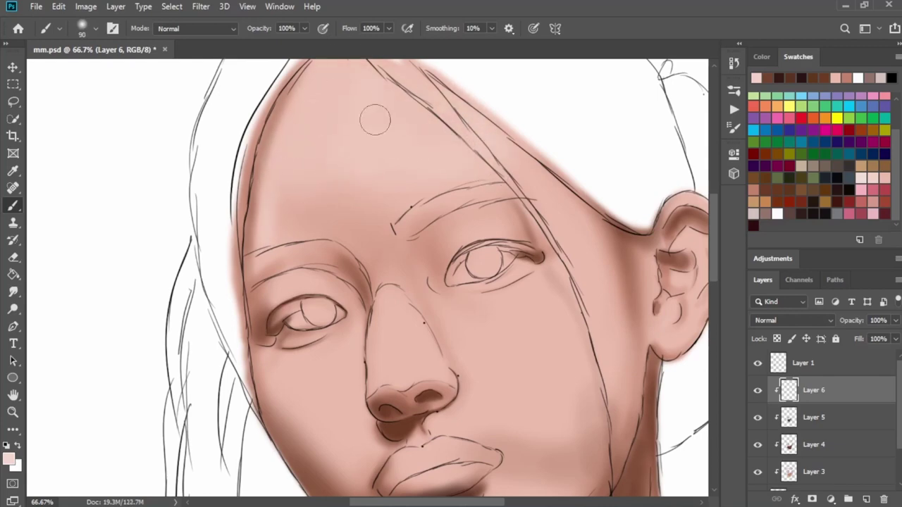
pyautogui.press(']')
pyautogui.press(']')
pyautogui.press(']')
pyautogui.press('[')
pyautogui.press('[')
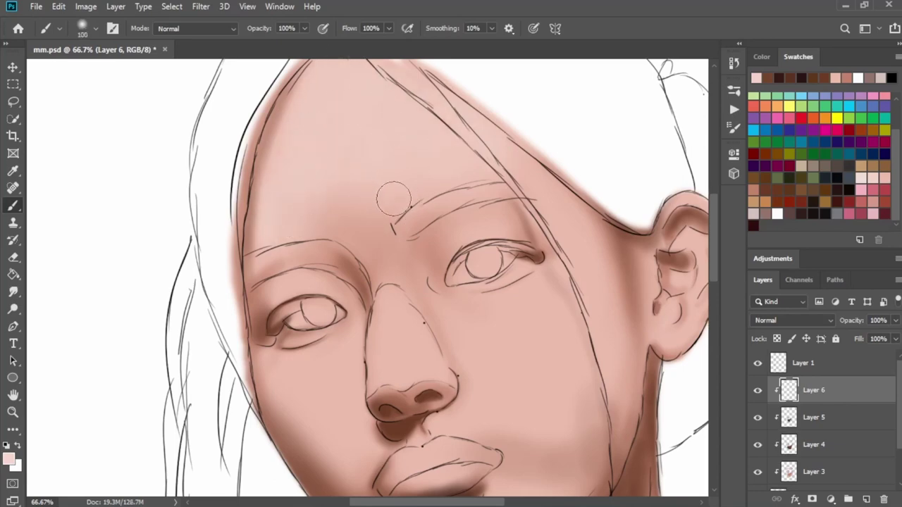
pyautogui.press(']')
pyautogui.press(']')
pyautogui.press(']')
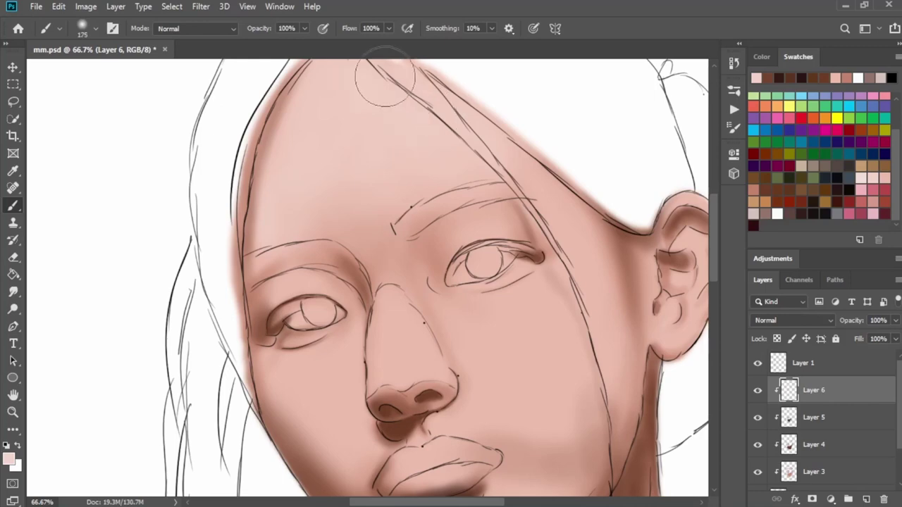
pyautogui.press('[')
pyautogui.press('[')
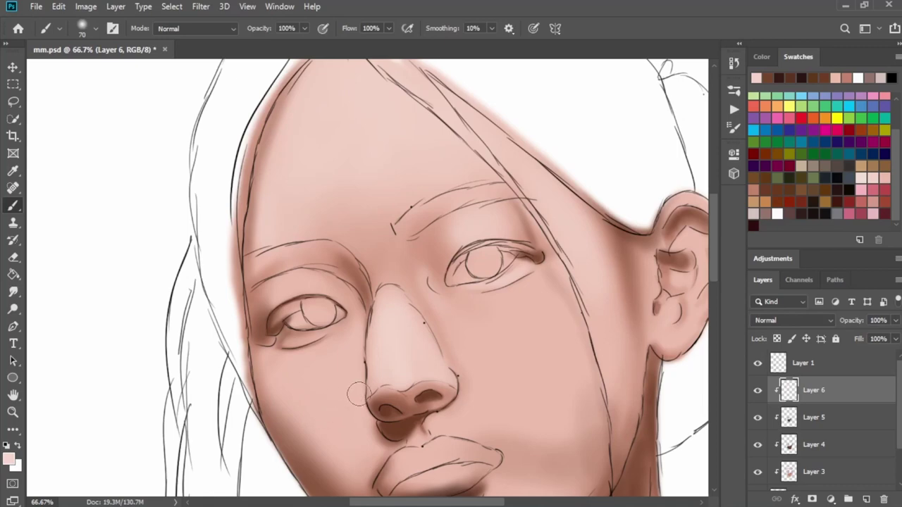
# Paint a soft light pink highlight on the cheek with an enlarged brush
pyautogui.moveTo(371, 381); pyautogui.dragTo(376, 285)
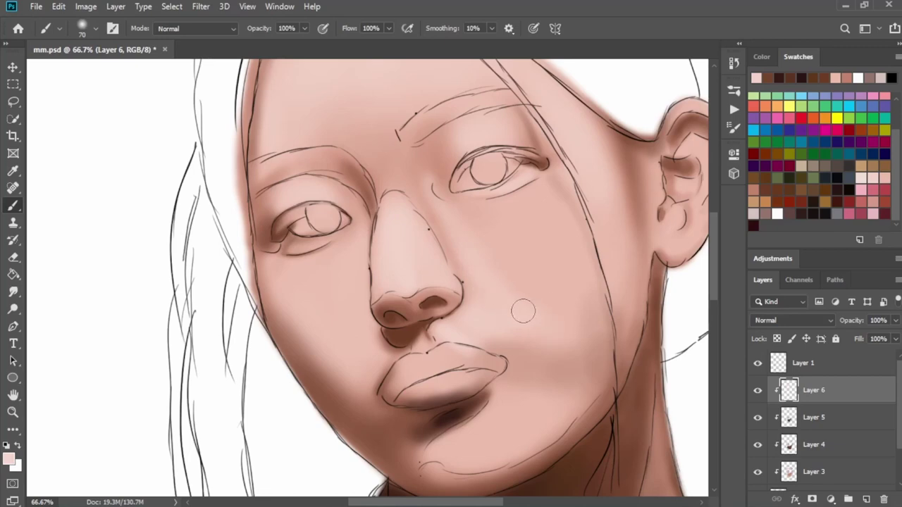
pyautogui.press(']')
pyautogui.press(']')
pyautogui.press(']')
pyautogui.moveTo(563, 282); pyautogui.dragTo(557, 312)
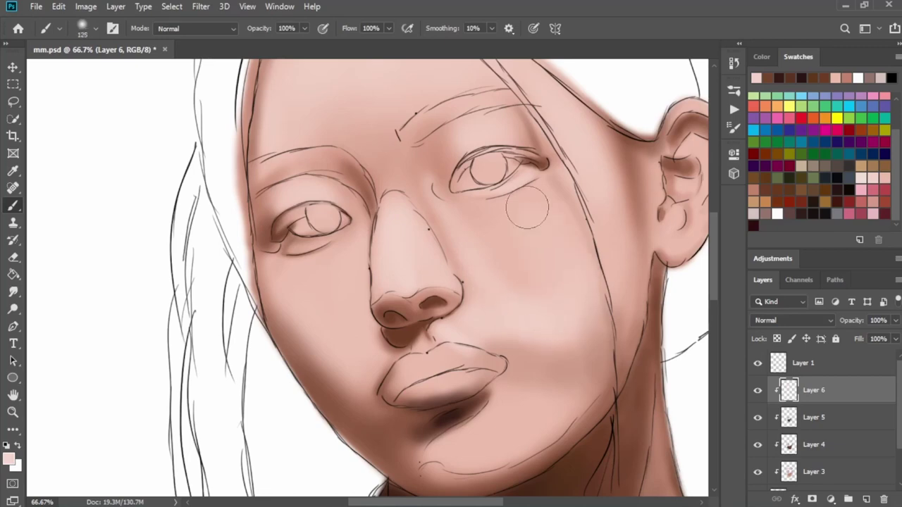
pyautogui.press('[')
pyautogui.press('[')
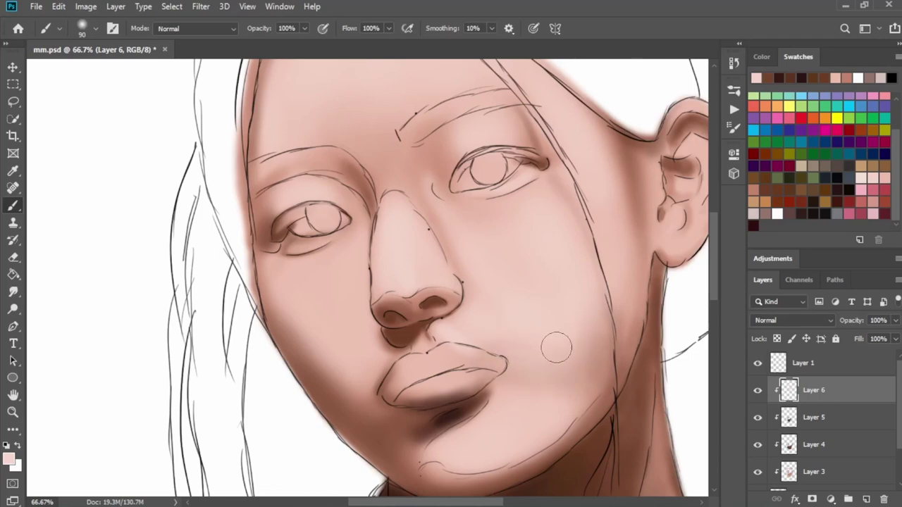
pyautogui.moveTo(553, 362); pyautogui.dragTo(539, 369)
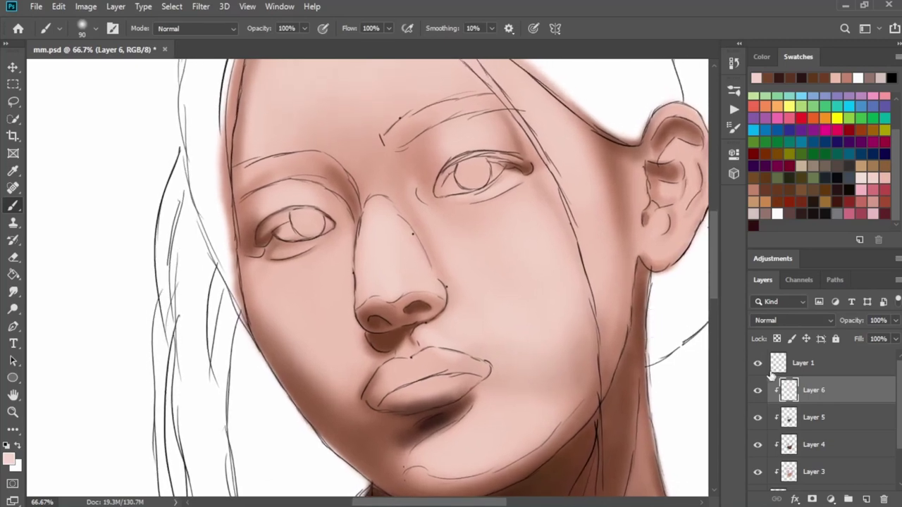
# Paint light pink highlights on the neck–shoulder contour and the lower neck
pyautogui.moveTo(613, 384); pyautogui.dragTo(471, 171)
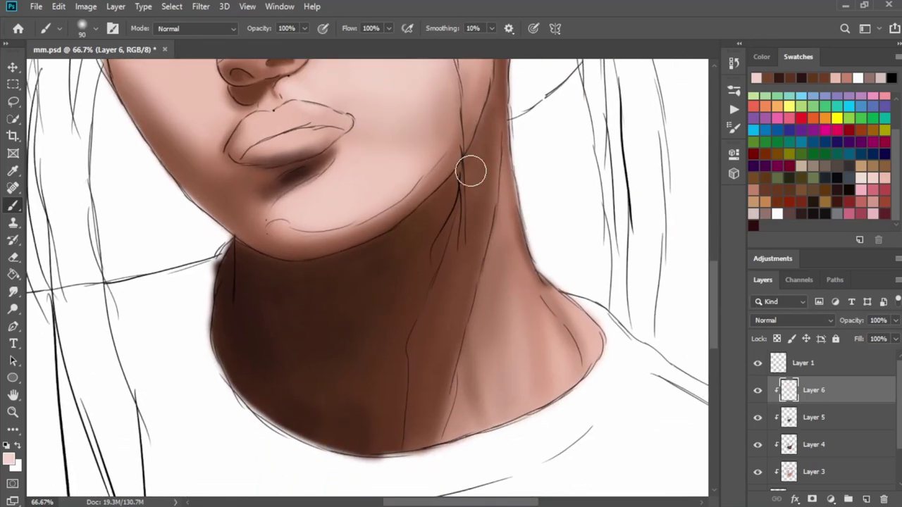
pyautogui.moveTo(581, 305); pyautogui.dragTo(595, 328)
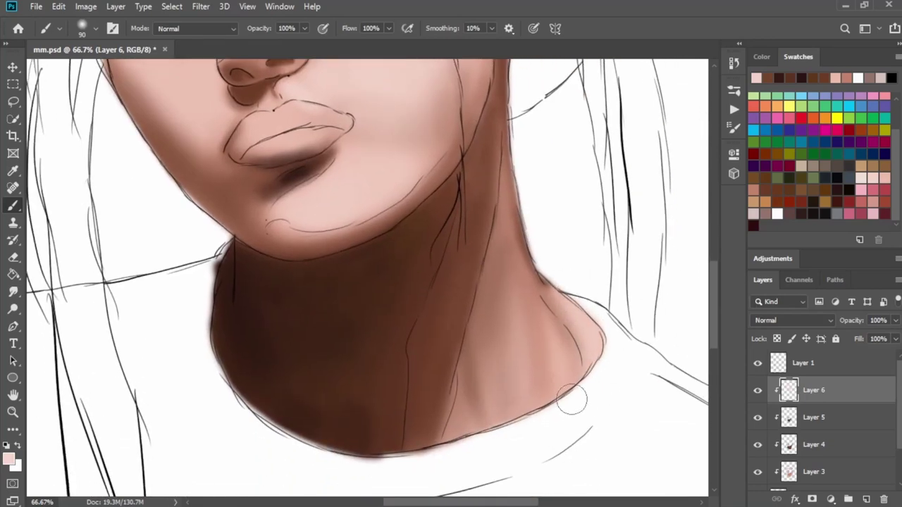
pyautogui.press('[')
pyautogui.press('[')
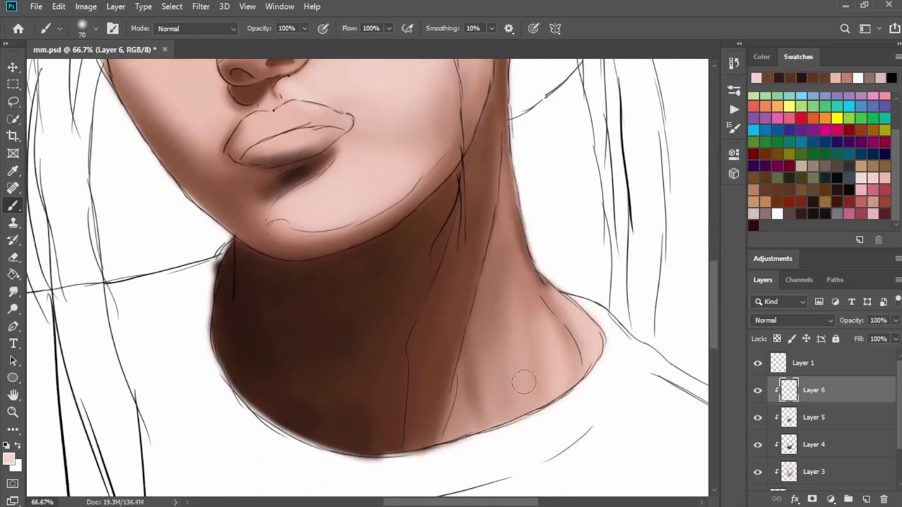
pyautogui.moveTo(454, 426); pyautogui.dragTo(540, 395)
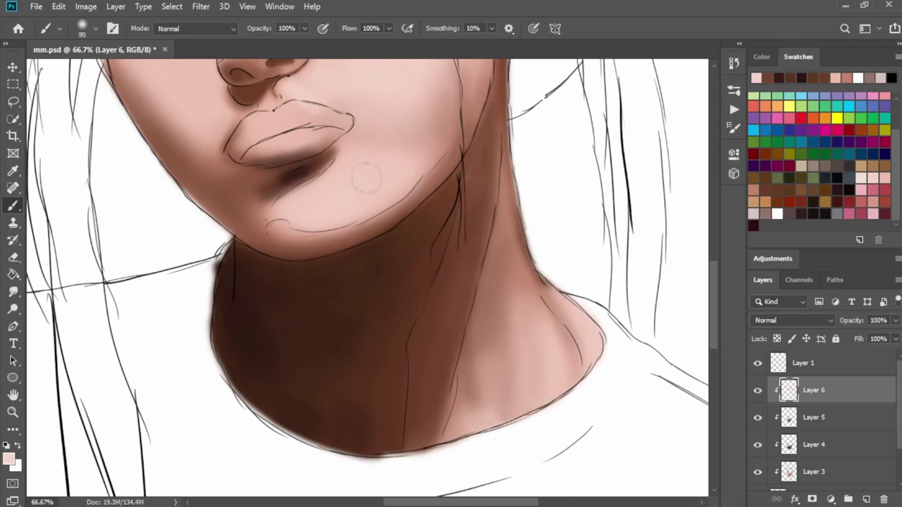
pyautogui.moveTo(389, 148); pyautogui.dragTo(491, 306)
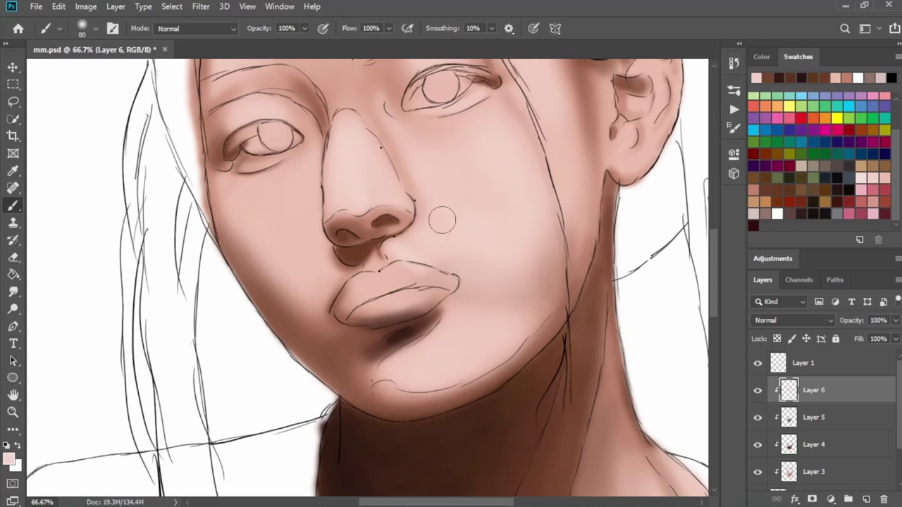
# Hide the line art, pick a light pink swatch, and brighten the nose bridge highlight
pyautogui.click(758, 363)
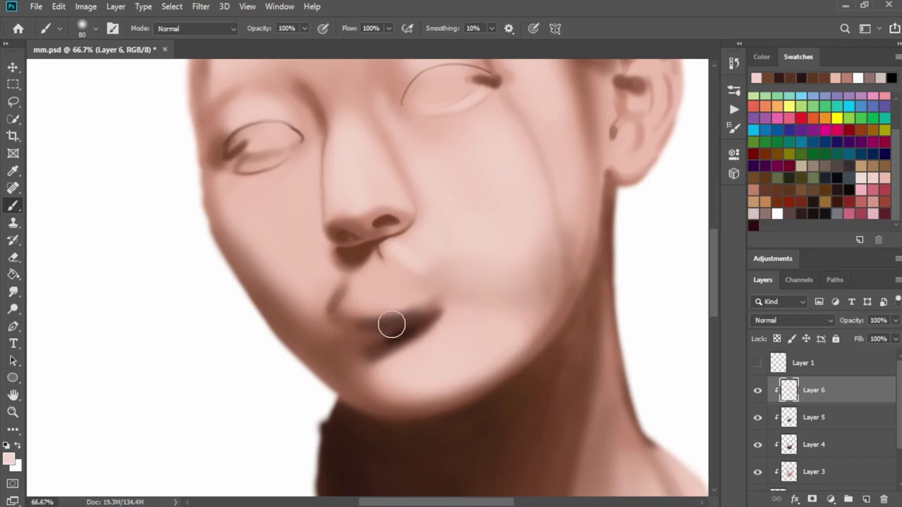
pyautogui.moveTo(370, 284); pyautogui.dragTo(408, 393)
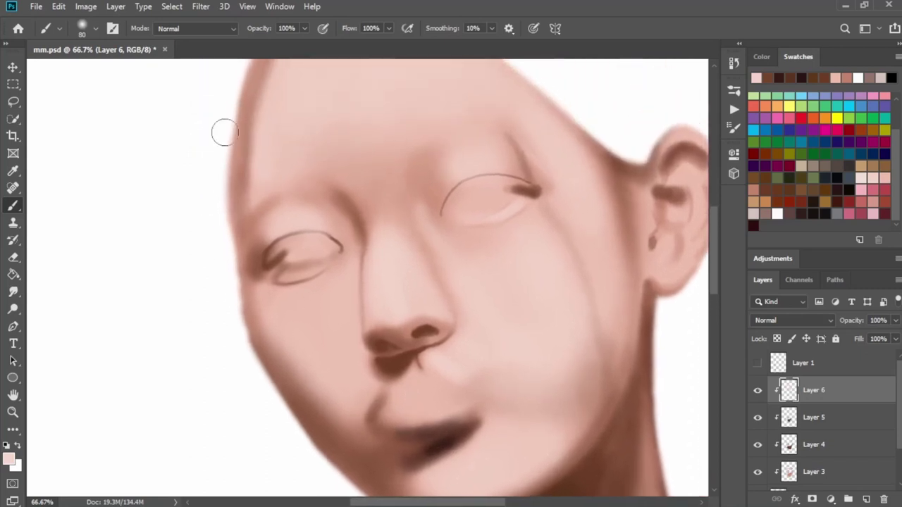
pyautogui.moveTo(420, 136); pyautogui.dragTo(471, 207)
pyautogui.press('[')
pyautogui.press('[')
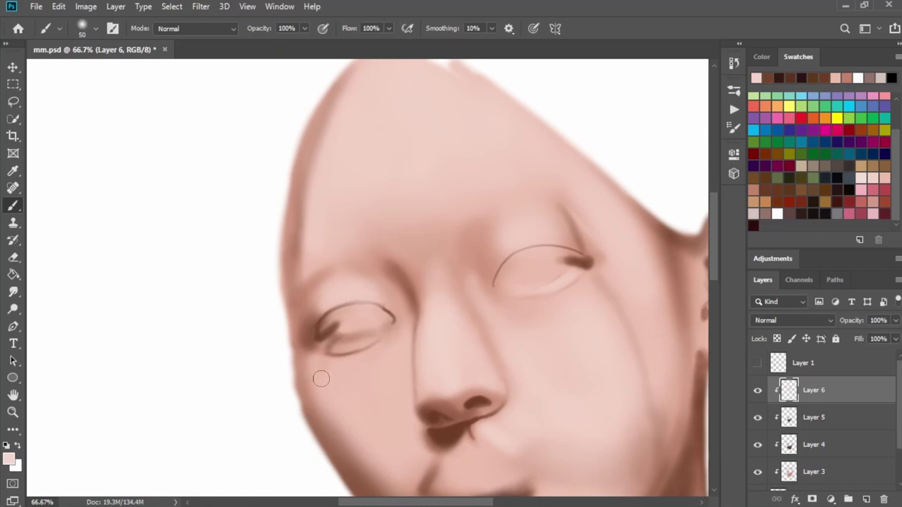
pyautogui.moveTo(484, 383); pyautogui.dragTo(442, 285)
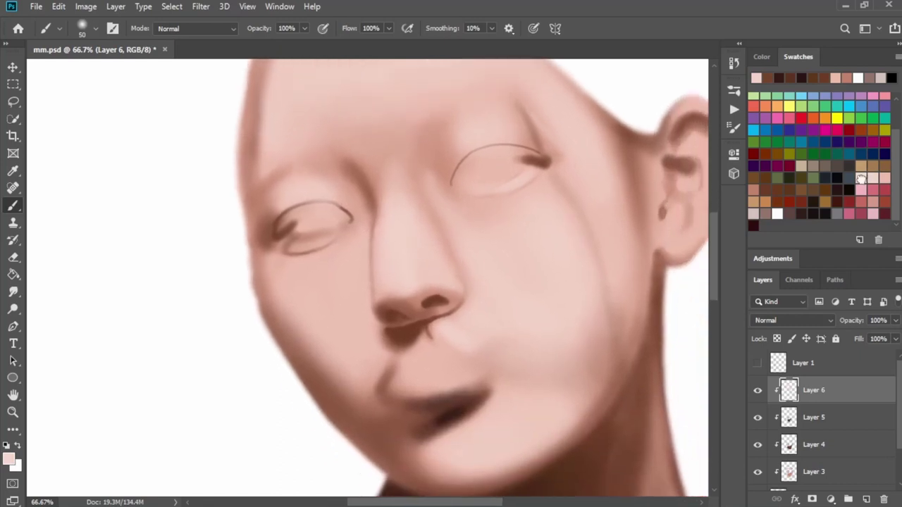
pyautogui.click(860, 179)
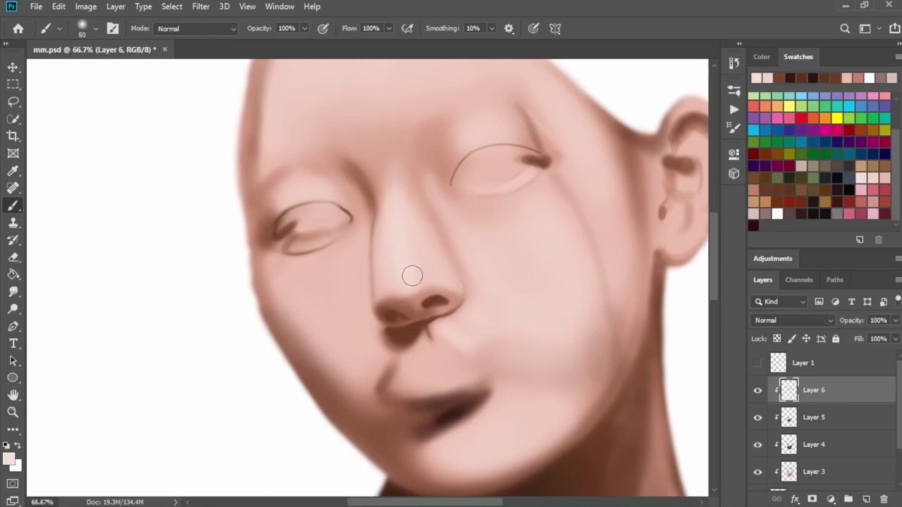
pyautogui.moveTo(412, 275)
pyautogui.mouseDown()
pyautogui.moveTo(393, 202)
pyautogui.moveTo(403, 242)
pyautogui.mouseUp()
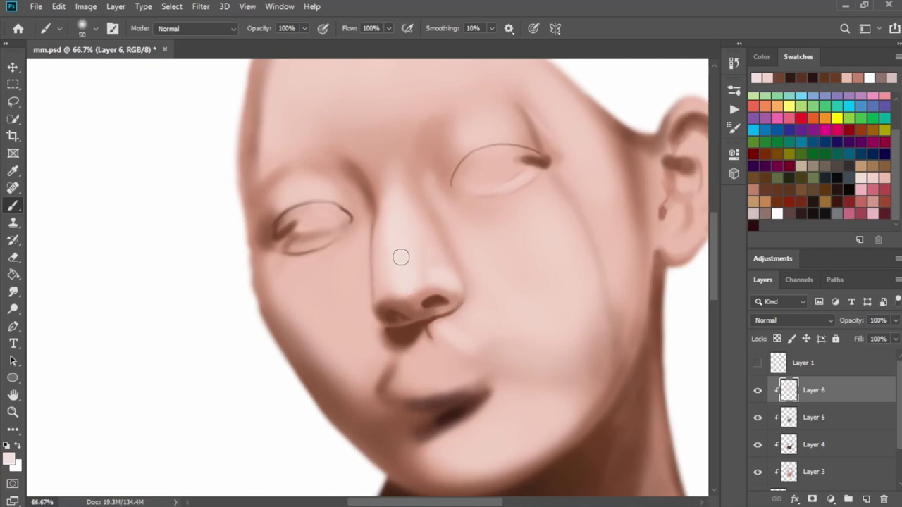
pyautogui.scroll(4, 403, 292)
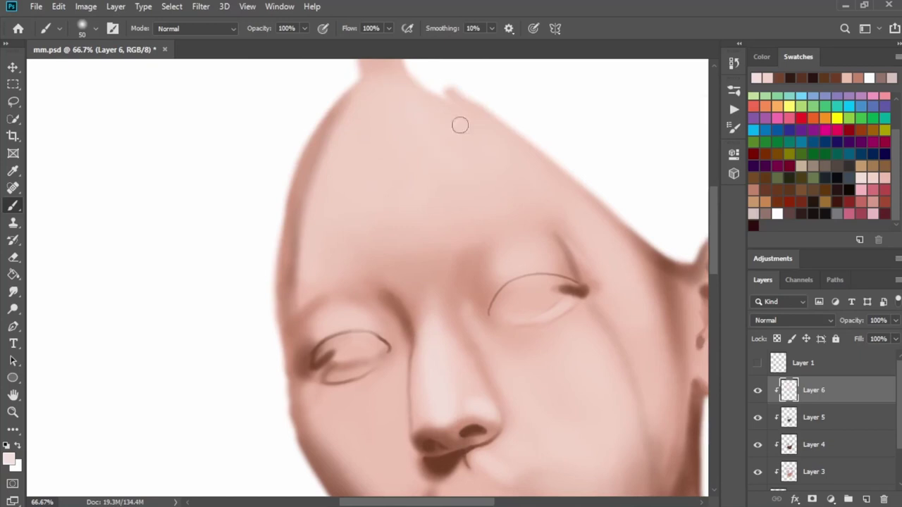
# Show the line art, zoom back in on the lips with a resized brush, then hide the sketch
pyautogui.click(758, 362)
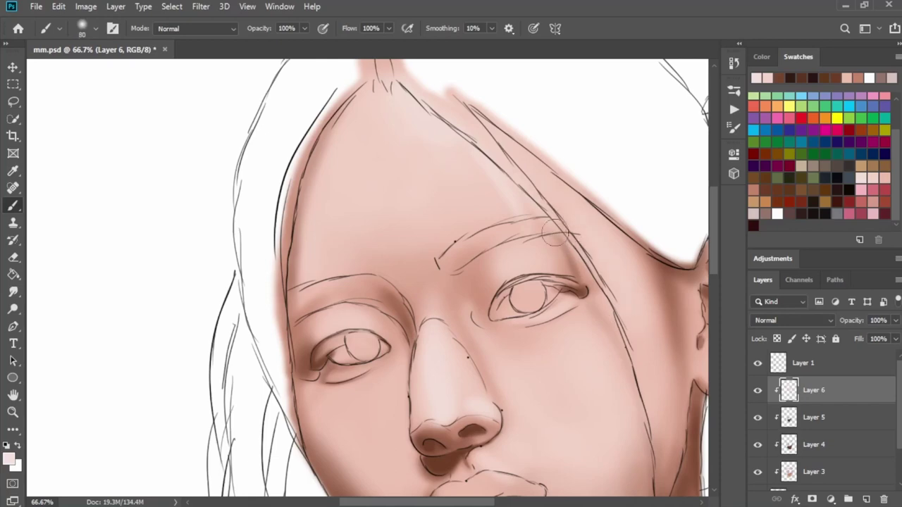
pyautogui.press(']')
pyautogui.hotkey('ctrl', '-')
pyautogui.moveTo(553, 299); pyautogui.dragTo(567, 256)
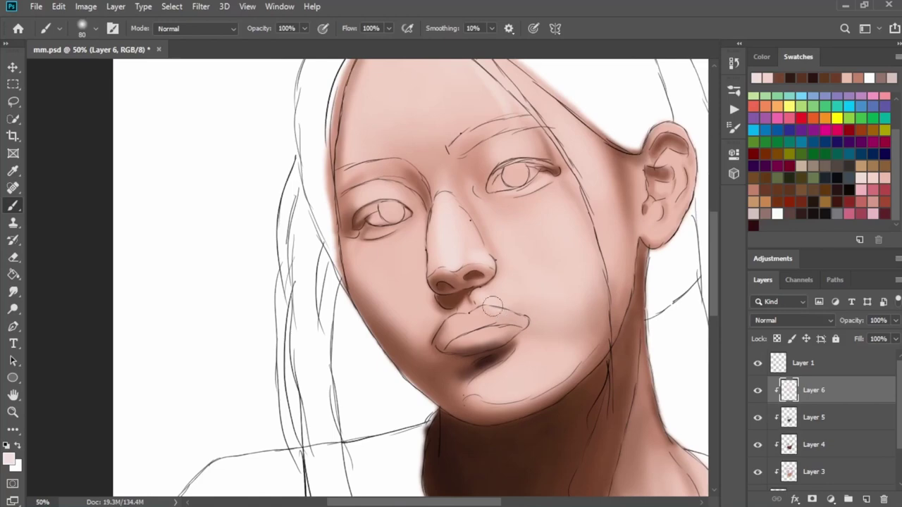
pyautogui.hotkey('ctrl', '+')
pyautogui.press('[')
pyautogui.press('[')
pyautogui.press('[')
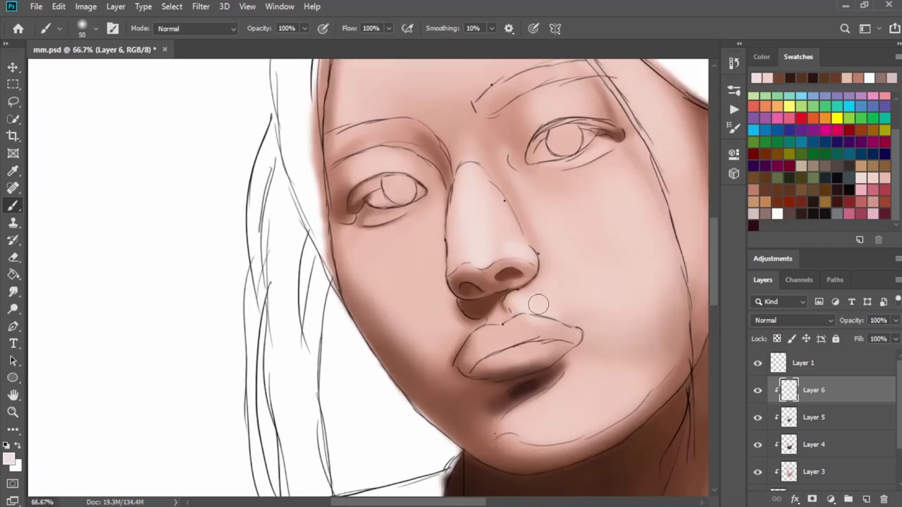
pyautogui.press(']')
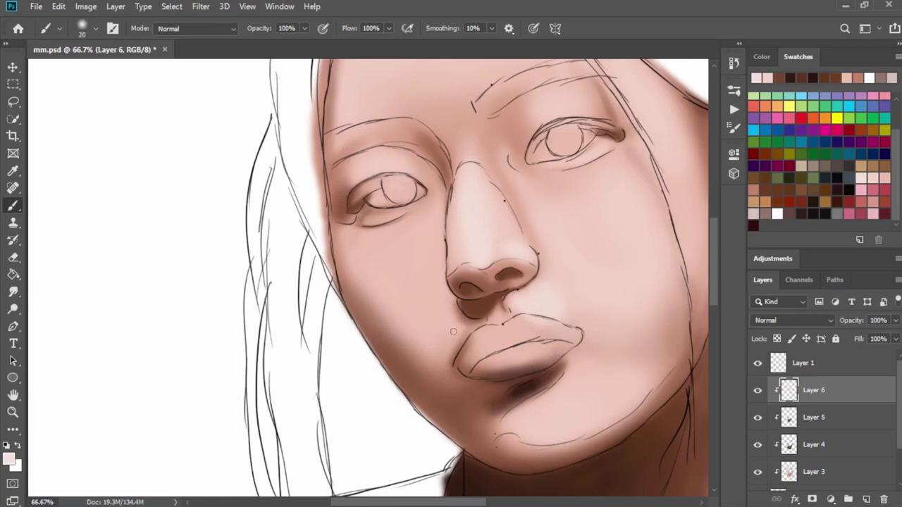
pyautogui.click(758, 363)
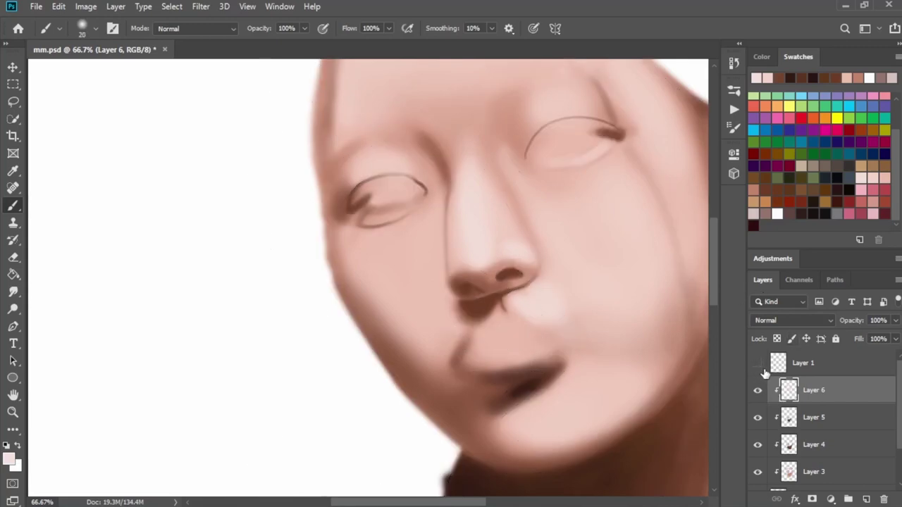
# Show the line art, switch to Layer 5, and sample the brown skin shadow colour
pyautogui.click(757, 363)
pyautogui.click(813, 422)
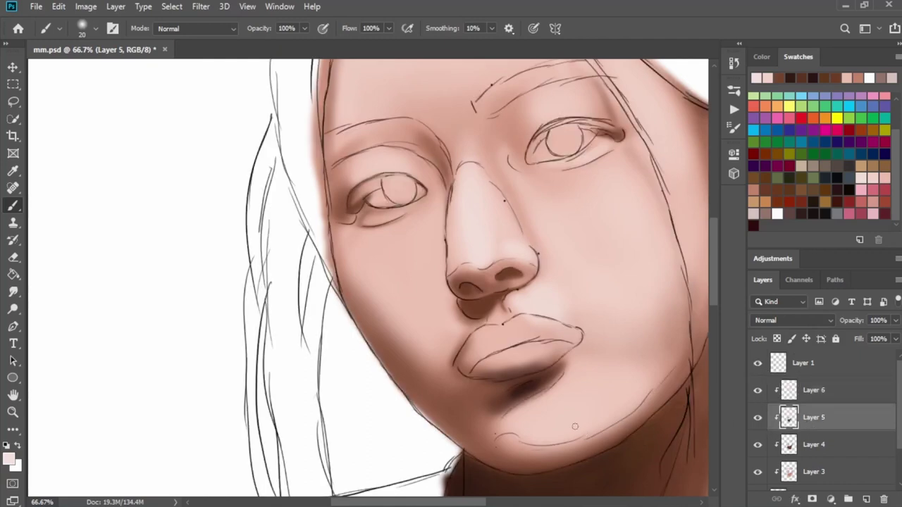
pyautogui.keyDown('alt'); pyautogui.click(472, 413); pyautogui.keyUp('alt')
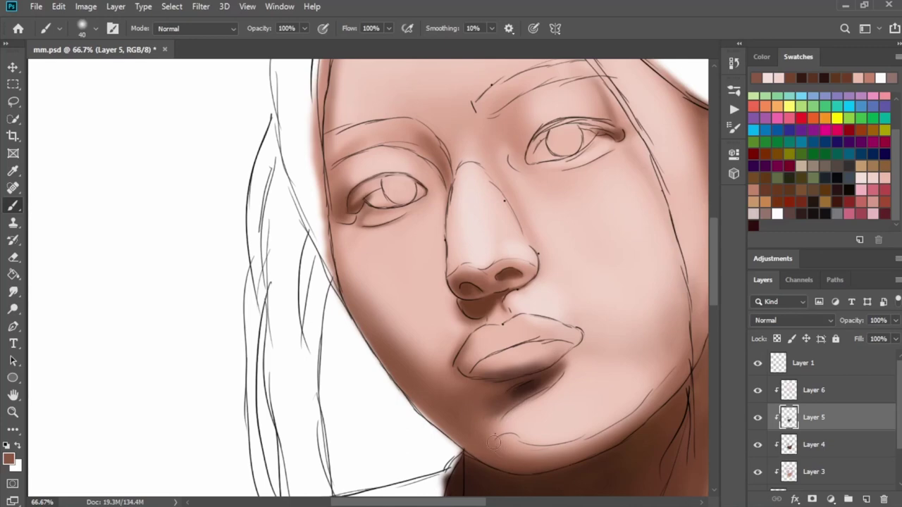
pyautogui.press(']')
pyautogui.press('[')
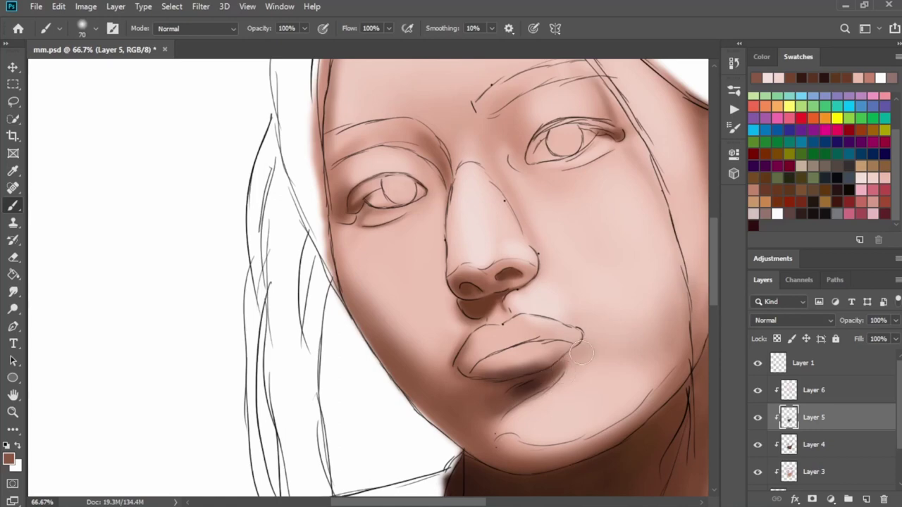
pyautogui.press('[')
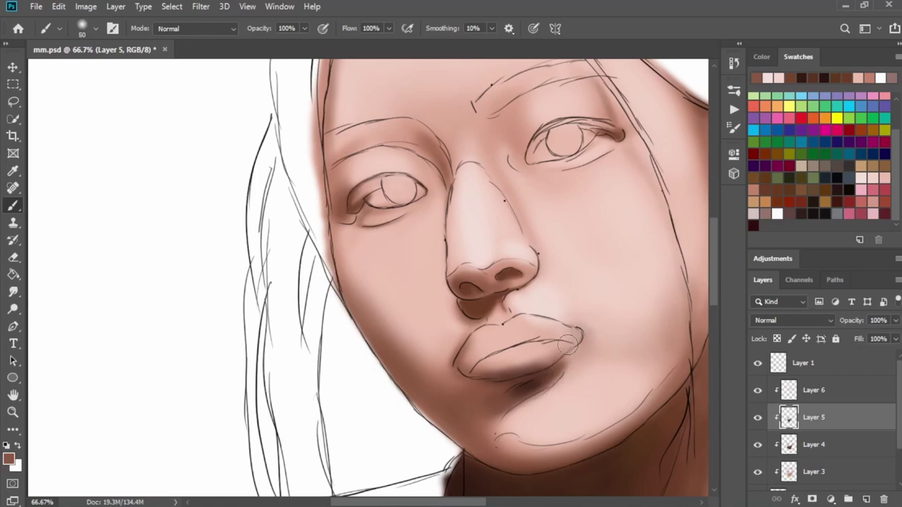
pyautogui.press(']')
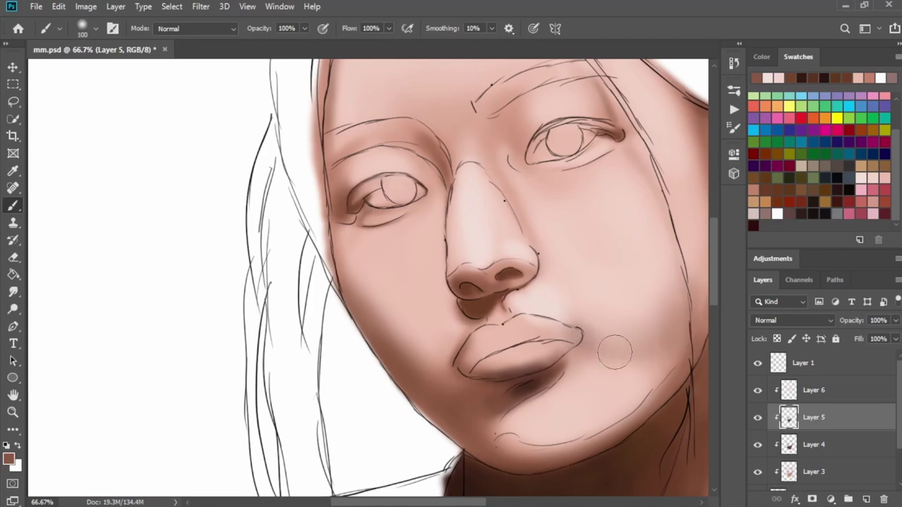
pyautogui.press(']')
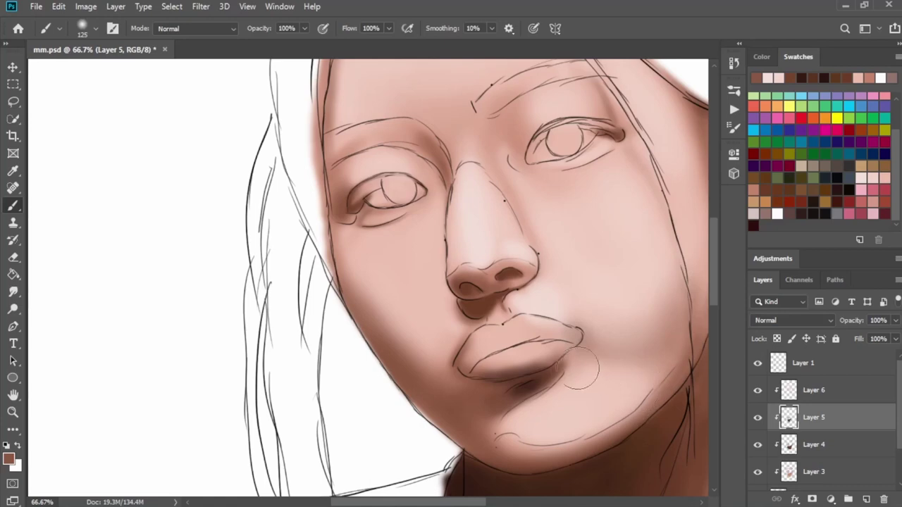
pyautogui.press('[')
pyautogui.press('[')
pyautogui.press('[')
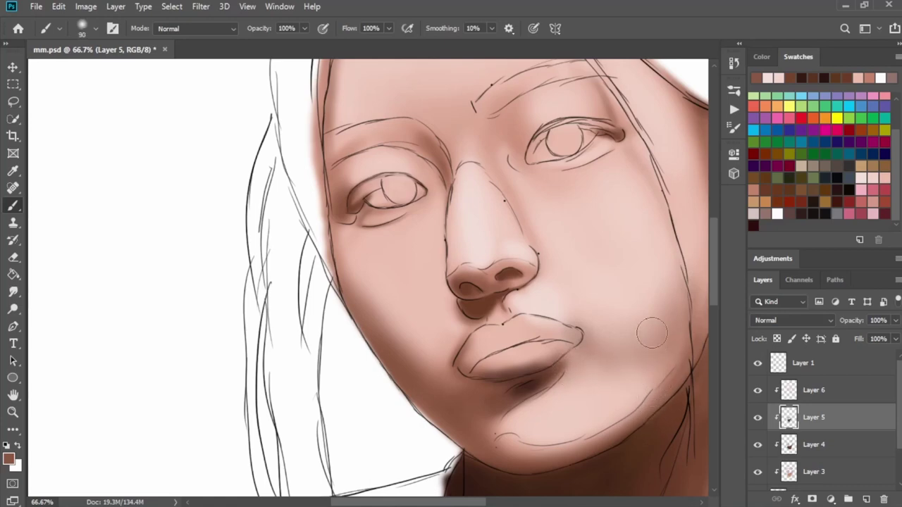
# Blend light pink over the cheek and jaw at brush 125, then sample darker browns for the jaw
pyautogui.keyDown('alt'); pyautogui.click(636, 307); pyautogui.keyUp('alt')
pyautogui.press(']')
pyautogui.press(']')
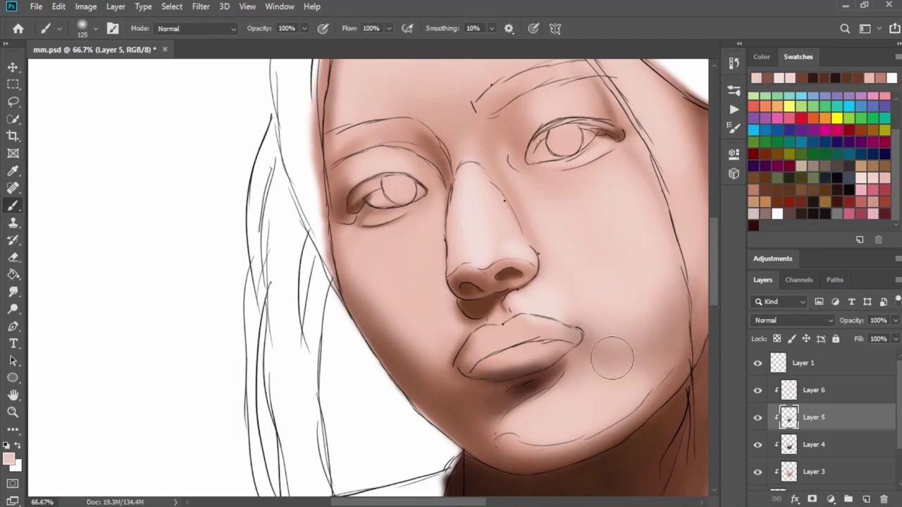
pyautogui.moveTo(612, 358)
pyautogui.mouseDown()
pyautogui.moveTo(655, 332)
pyautogui.moveTo(656, 313)
pyautogui.moveTo(604, 393)
pyautogui.moveTo(642, 322)
pyautogui.moveTo(585, 388)
pyautogui.moveTo(611, 439)
pyautogui.moveTo(638, 275)
pyautogui.moveTo(618, 387)
pyautogui.moveTo(674, 393)
pyautogui.mouseUp()
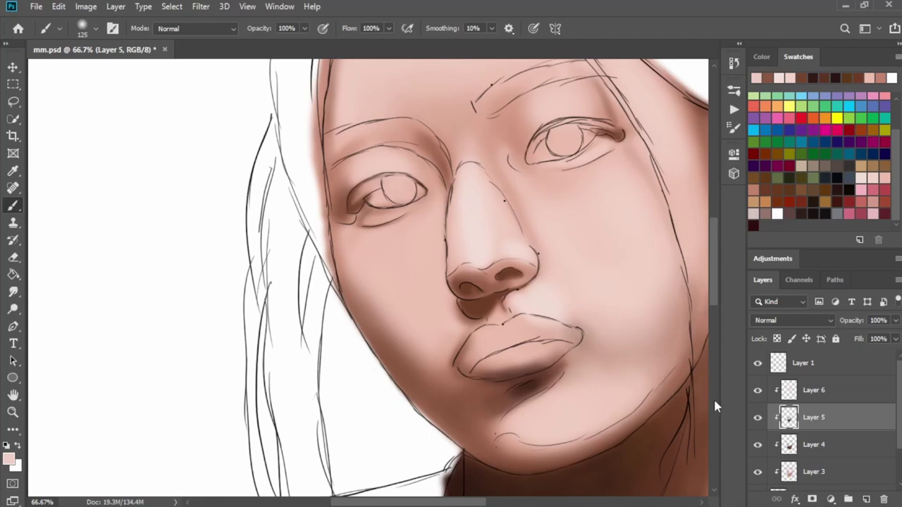
pyautogui.keyDown('alt'); pyautogui.click(658, 324); pyautogui.keyUp('alt')
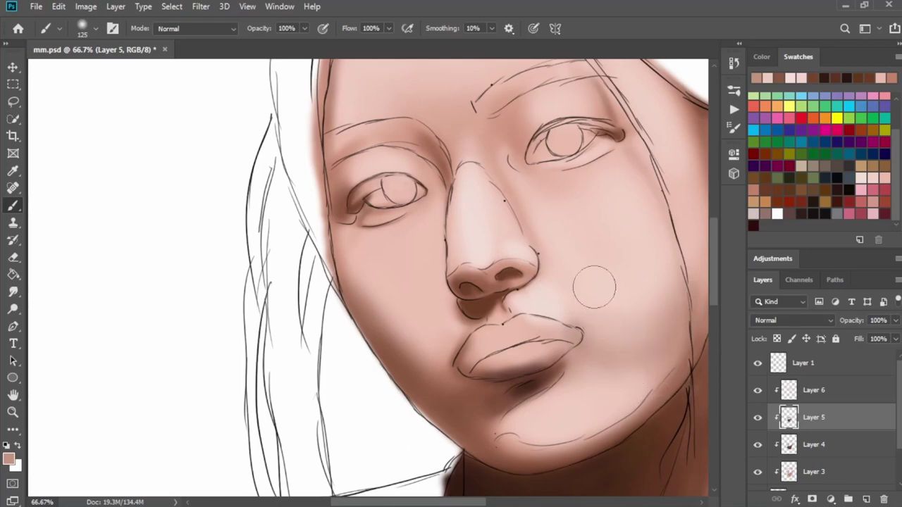
pyautogui.keyDown('alt'); pyautogui.click(605, 264); pyautogui.keyUp('alt')
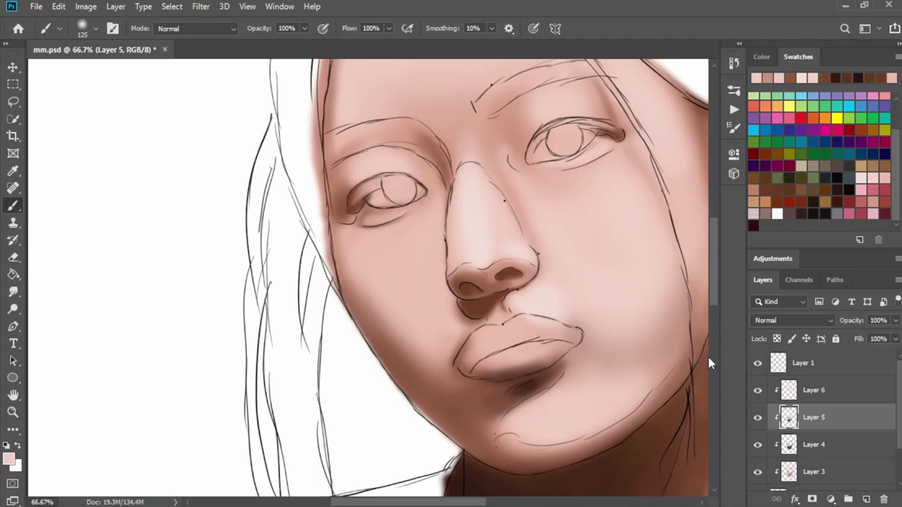
pyautogui.keyDown('alt'); pyautogui.click(673, 334); pyautogui.keyUp('alt')
pyautogui.press('[')
pyautogui.press('[')
pyautogui.press('[')
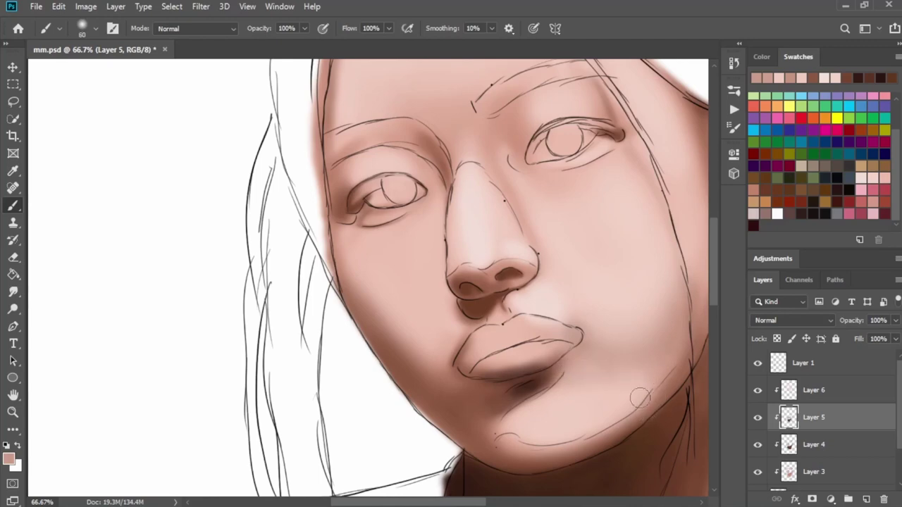
pyautogui.press('[')
pyautogui.keyDown('alt'); pyautogui.click(579, 448); pyautogui.keyUp('alt')
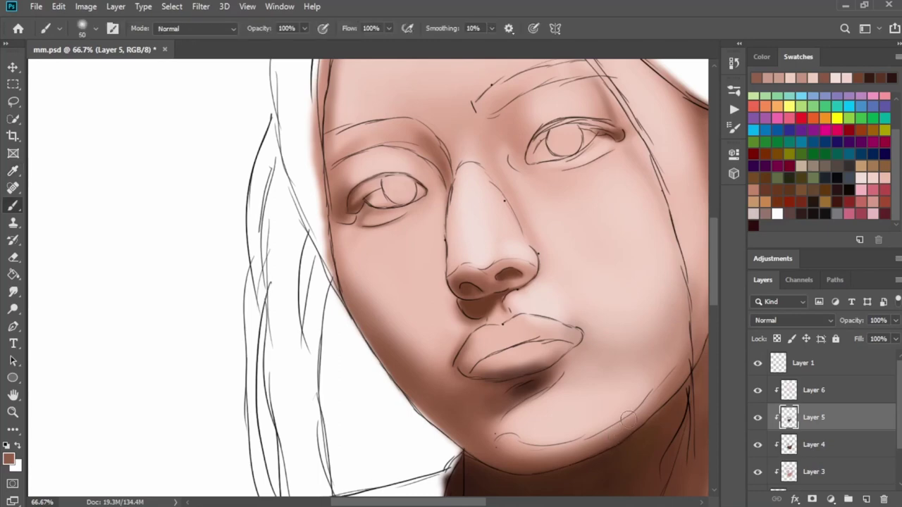
pyautogui.press(']')
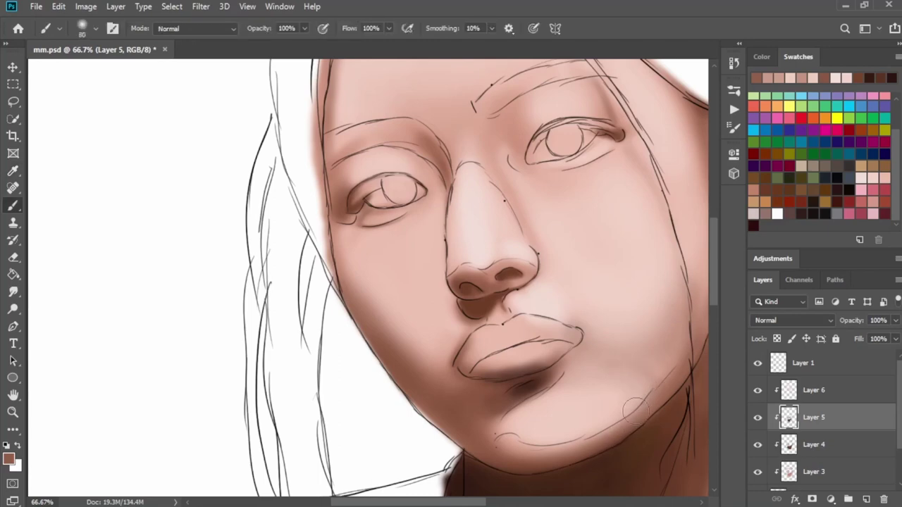
pyautogui.keyDown('alt'); pyautogui.click(493, 455); pyautogui.keyUp('alt')
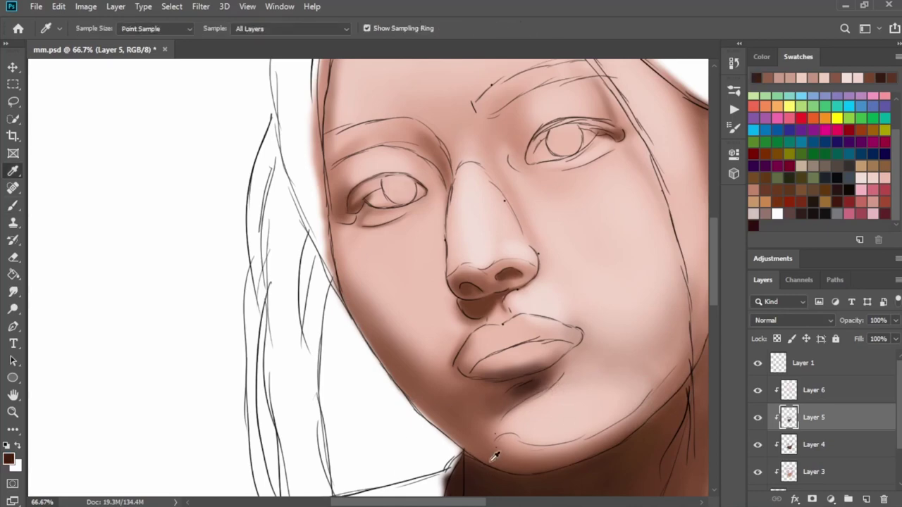
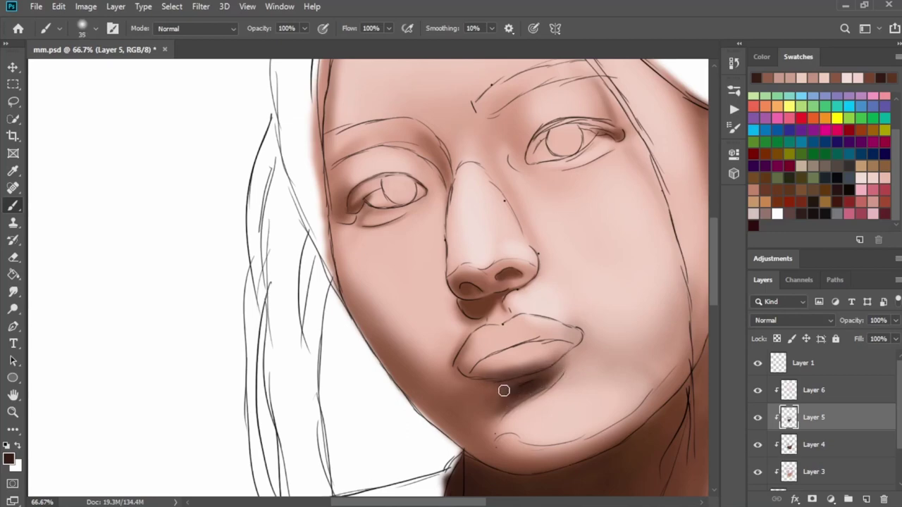
# Paint broad shadow under the lower lip and chin, then hide the sketch to check
pyautogui.press(']')
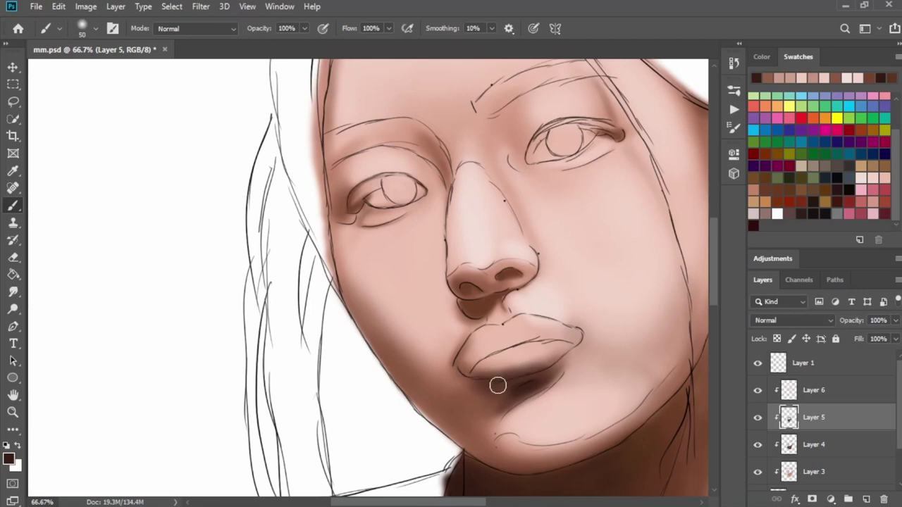
pyautogui.press(']')
pyautogui.press(']')
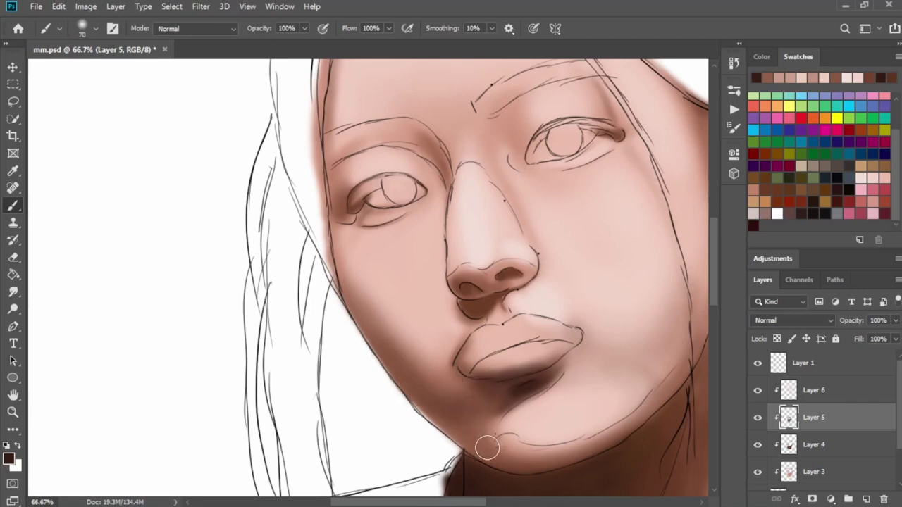
pyautogui.press('[')
pyautogui.press('[')
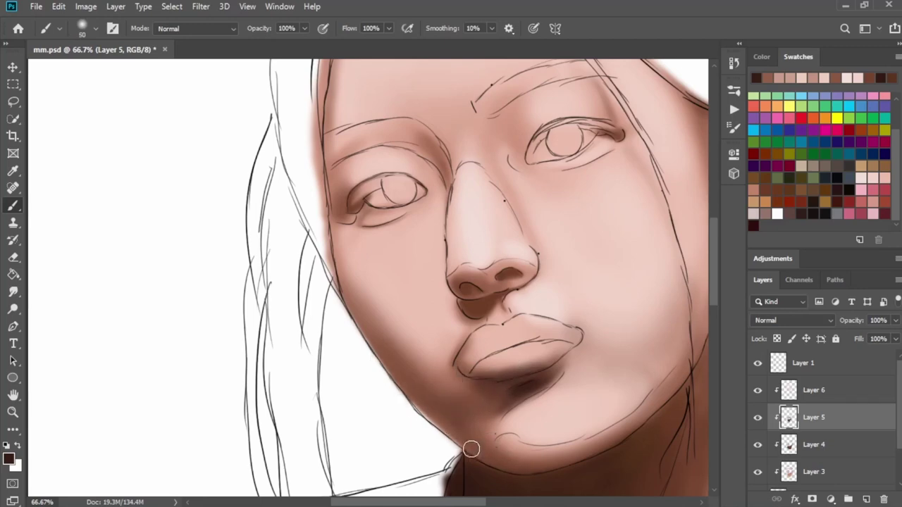
pyautogui.click(757, 363)
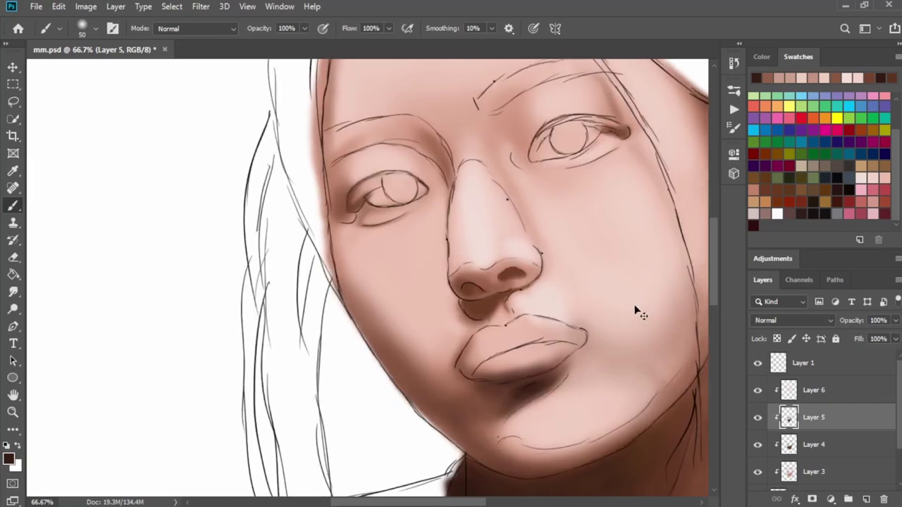
# Zoom in on the nose and darken the insides of both nostrils
pyautogui.hotkey('ctrl', '+')
pyautogui.moveTo(529, 291); pyautogui.dragTo(618, 253)
pyautogui.scroll(2, 584, 346)
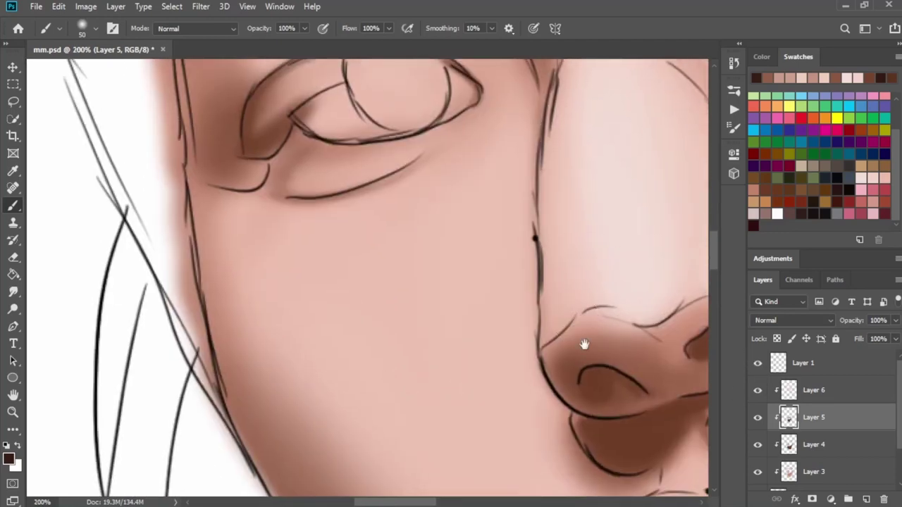
pyautogui.scroll(2, 412, 352)
pyautogui.scroll(2, 584, 373)
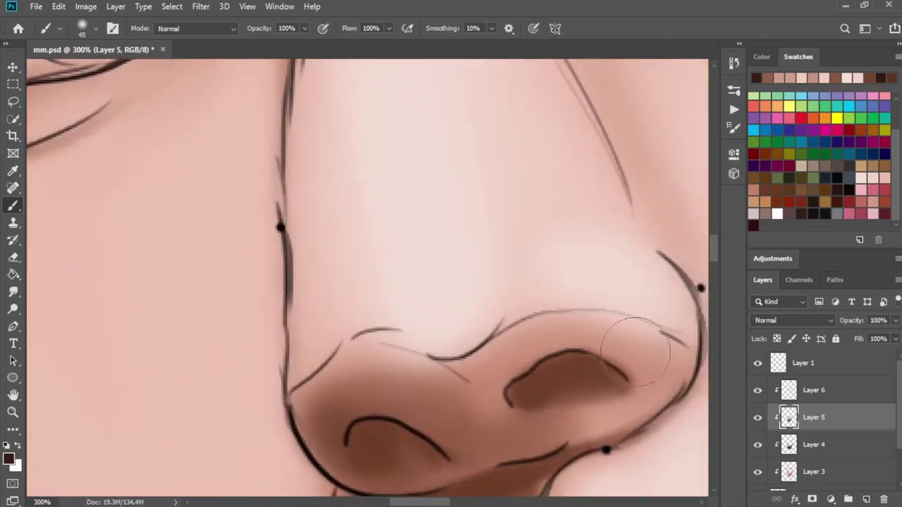
pyautogui.press('[')
pyautogui.press('[')
pyautogui.press('[')
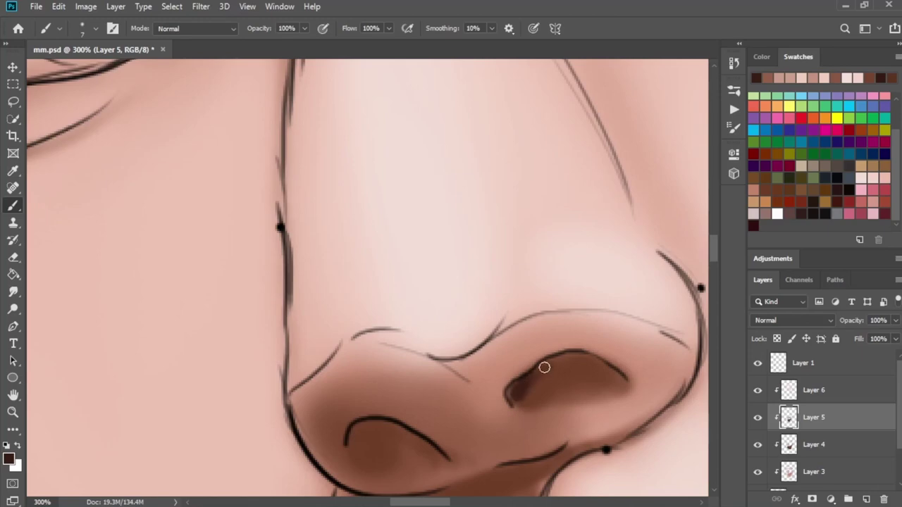
pyautogui.moveTo(544, 367)
pyautogui.mouseDown()
pyautogui.moveTo(604, 368)
pyautogui.moveTo(613, 378)
pyautogui.moveTo(572, 362)
pyautogui.moveTo(600, 369)
pyautogui.moveTo(558, 374)
pyautogui.moveTo(577, 380)
pyautogui.moveTo(547, 372)
pyautogui.mouseUp()
pyautogui.press('[')
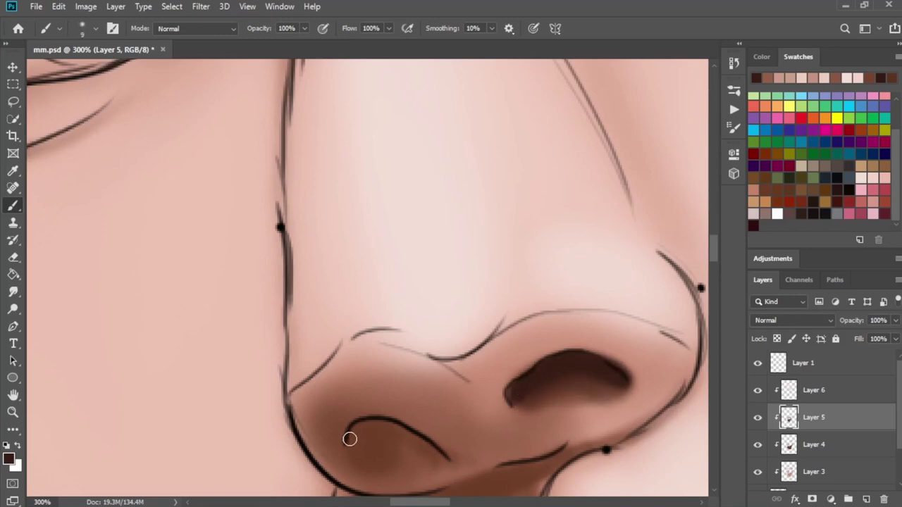
pyautogui.moveTo(353, 447)
pyautogui.mouseDown()
pyautogui.moveTo(369, 429)
pyautogui.moveTo(364, 443)
pyautogui.moveTo(375, 441)
pyautogui.mouseUp()
# Darken the skin beneath the nose and just under the nostrils
pyautogui.press(']')
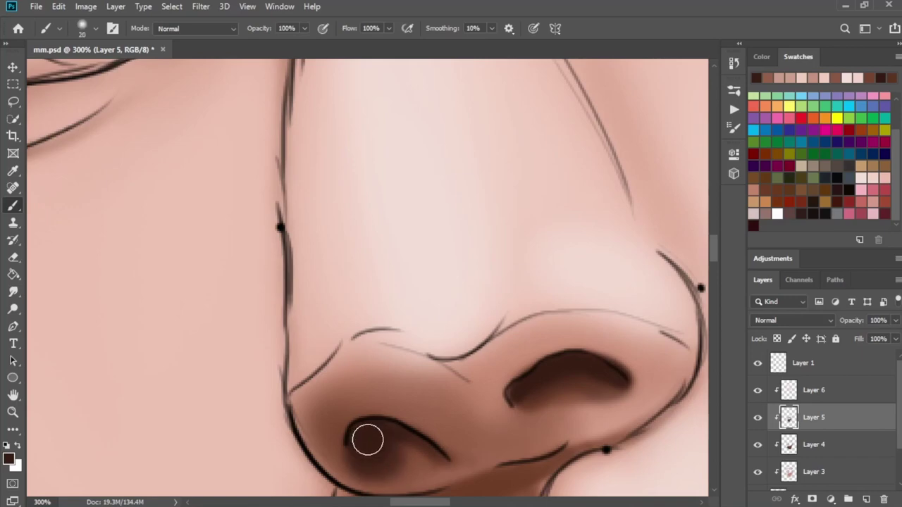
pyautogui.moveTo(429, 426); pyautogui.dragTo(436, 343)
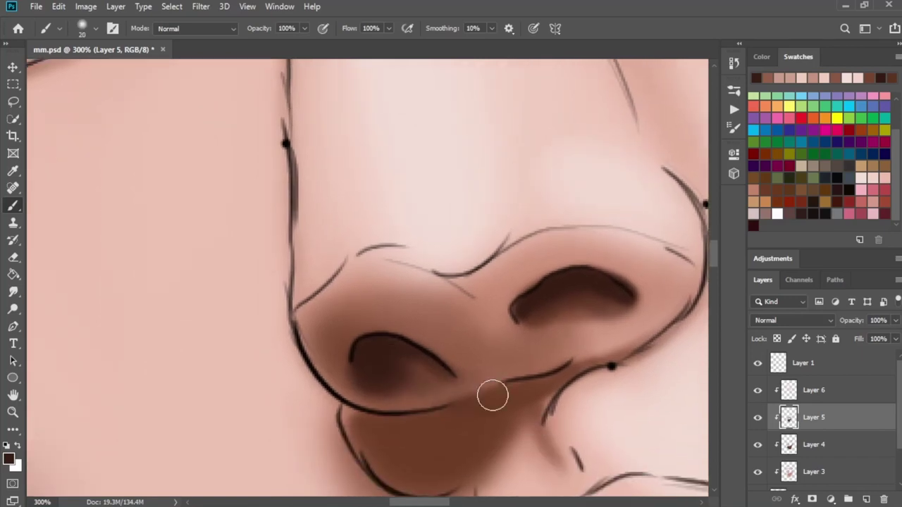
pyautogui.moveTo(416, 383)
pyautogui.mouseDown()
pyautogui.moveTo(491, 394)
pyautogui.moveTo(433, 391)
pyautogui.mouseUp()
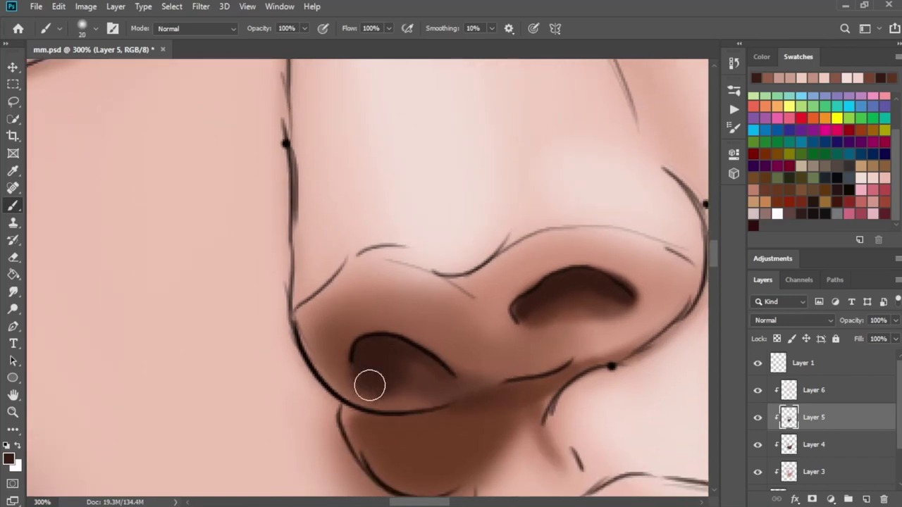
pyautogui.moveTo(368, 422)
pyautogui.mouseDown()
pyautogui.moveTo(473, 410)
pyautogui.moveTo(444, 444)
pyautogui.moveTo(406, 446)
pyautogui.moveTo(548, 393)
pyautogui.moveTo(549, 415)
pyautogui.mouseUp()
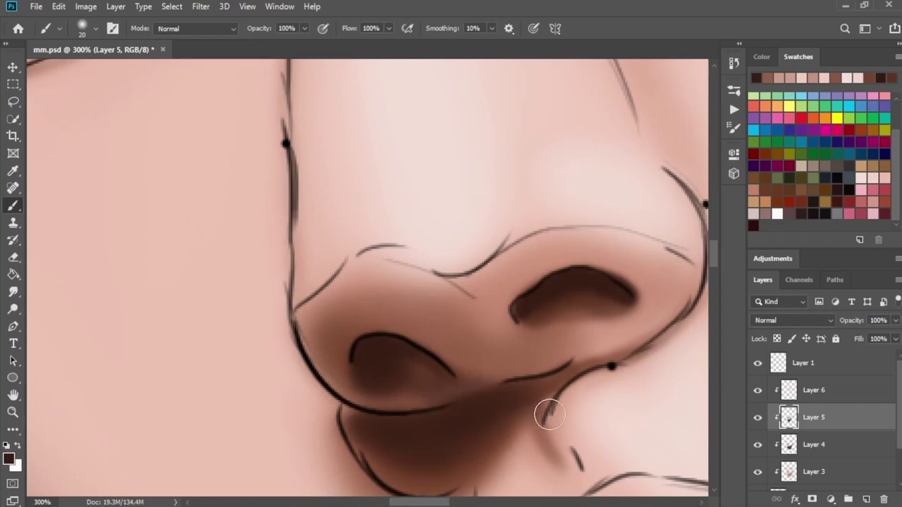
pyautogui.scroll(-2, 550, 395)
pyautogui.scroll(3, 481, 316)
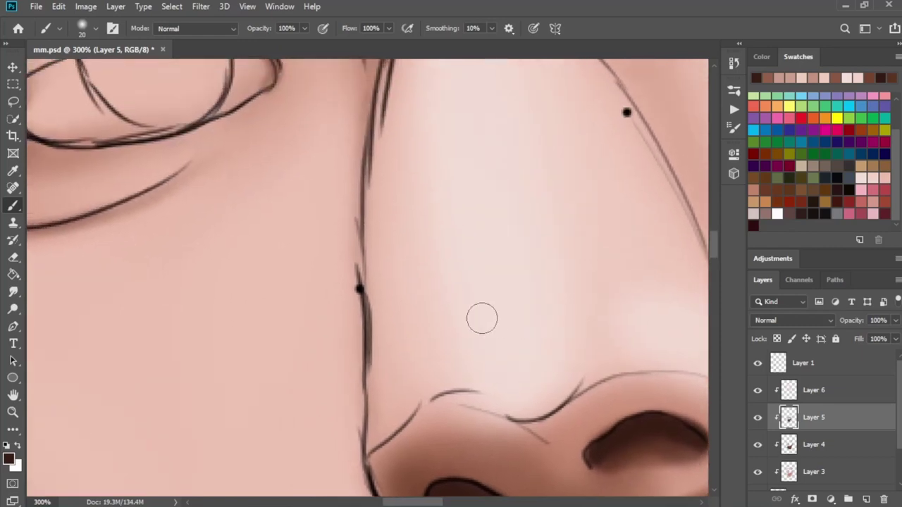
pyautogui.scroll(-1, 445, 303)
pyautogui.scroll(3, 411, 267)
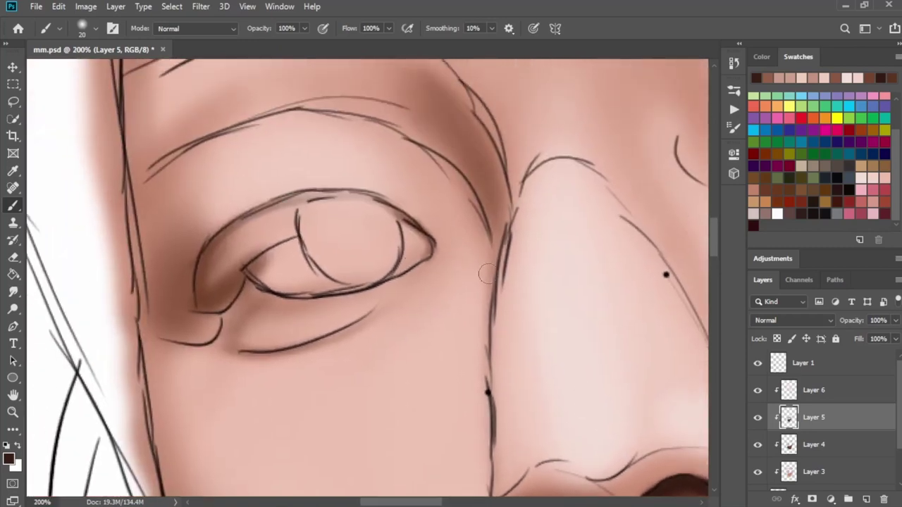
# Brush dark brown into the inner eye corner and upper lid crease, checking with sketch hidden
pyautogui.moveTo(457, 272); pyautogui.dragTo(571, 314)
pyautogui.moveTo(338, 331); pyautogui.dragTo(319, 365)
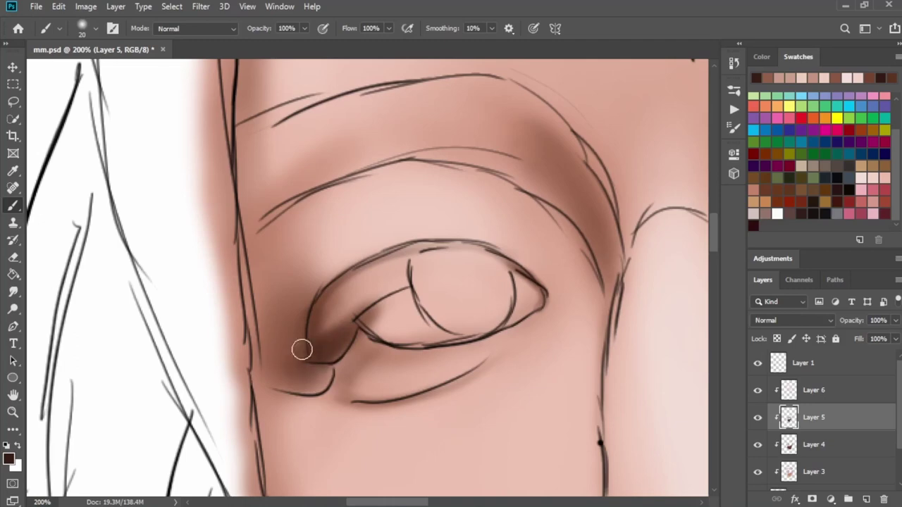
pyautogui.moveTo(350, 303)
pyautogui.mouseDown()
pyautogui.moveTo(364, 275)
pyautogui.moveTo(312, 361)
pyautogui.mouseUp()
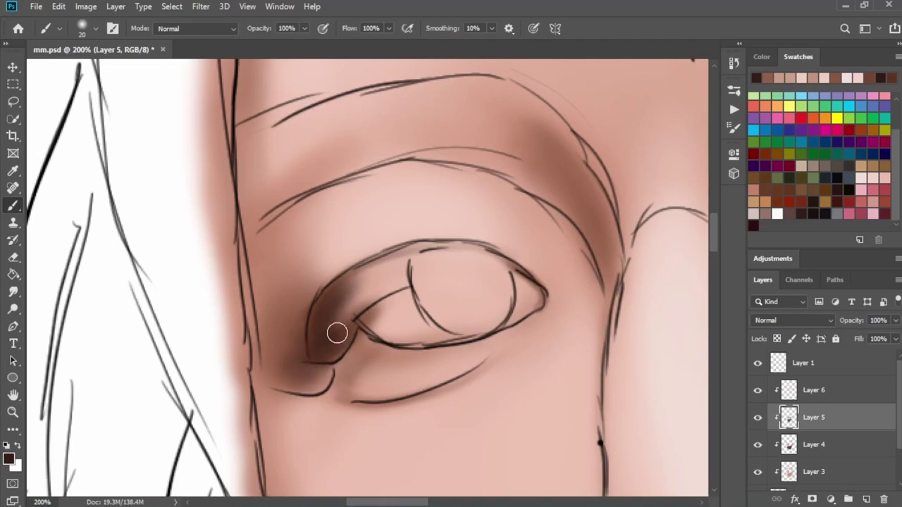
pyautogui.moveTo(393, 343)
pyautogui.mouseDown()
pyautogui.moveTo(322, 359)
pyautogui.moveTo(207, 303)
pyautogui.mouseUp()
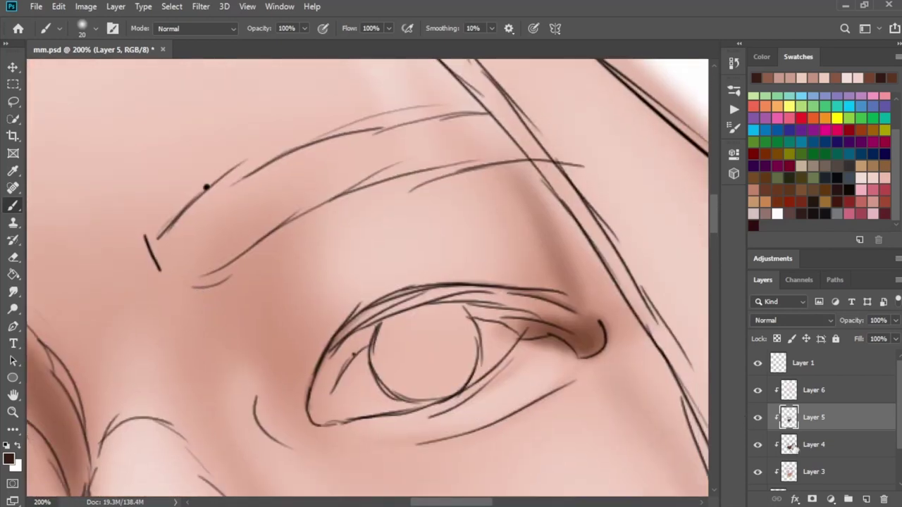
pyautogui.click(757, 362)
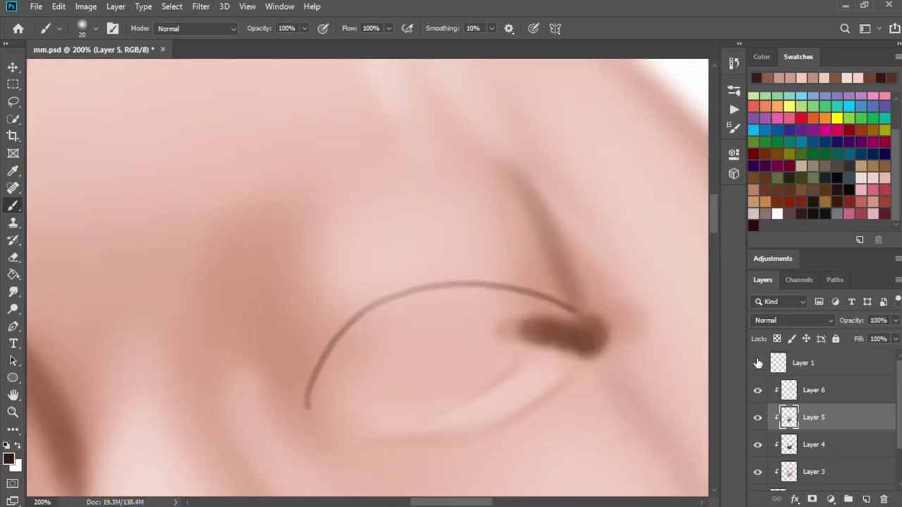
# Add a new Layer 7 above Layer 6 for the eye whites
pyautogui.click(836, 396)
pyautogui.click(866, 498)
pyautogui.scroll(2, 507, 335)
# Mix a neutral light grey on the colour wheel for the eye whites
pyautogui.moveTo(489, 301)
pyautogui.mouseDown()
pyautogui.moveTo(476, 315)
pyautogui.moveTo(443, 282)
pyautogui.mouseUp()
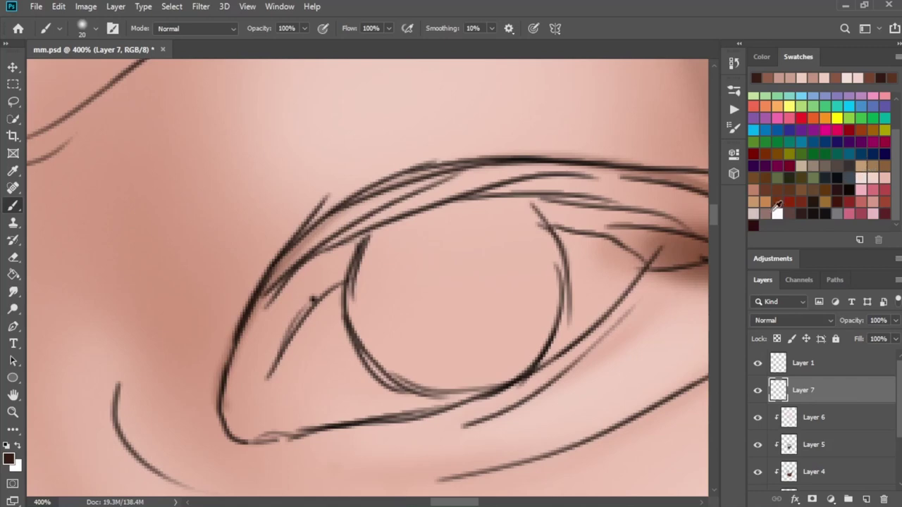
pyautogui.click(775, 209)
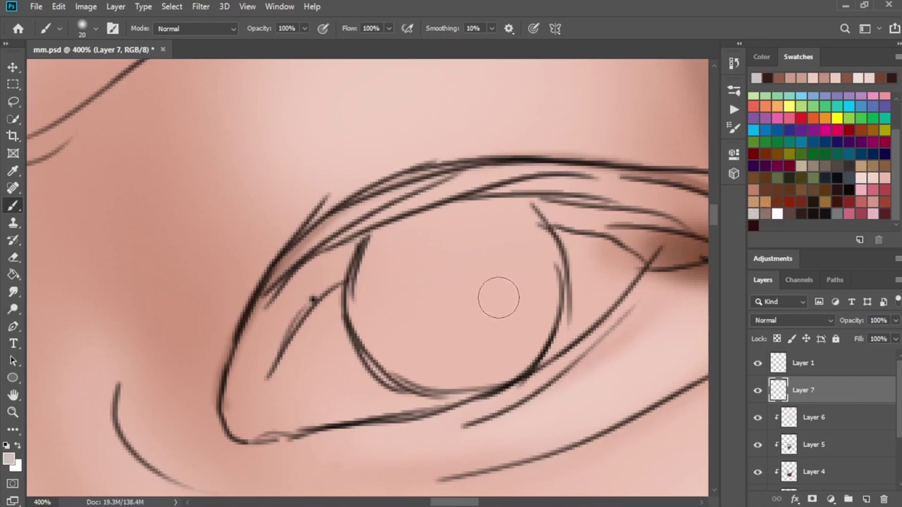
pyautogui.click(761, 57)
pyautogui.moveTo(807, 156); pyautogui.dragTo(803, 153)
# Paint light grey into the inner, lower and outer parts of the eye white
pyautogui.moveTo(323, 356)
pyautogui.mouseDown()
pyautogui.moveTo(353, 331)
pyautogui.moveTo(352, 303)
pyautogui.moveTo(333, 350)
pyautogui.mouseUp()
pyautogui.moveTo(281, 366)
pyautogui.mouseDown()
pyautogui.moveTo(298, 373)
pyautogui.moveTo(373, 356)
pyautogui.moveTo(286, 412)
pyautogui.mouseUp()
pyautogui.press(']')
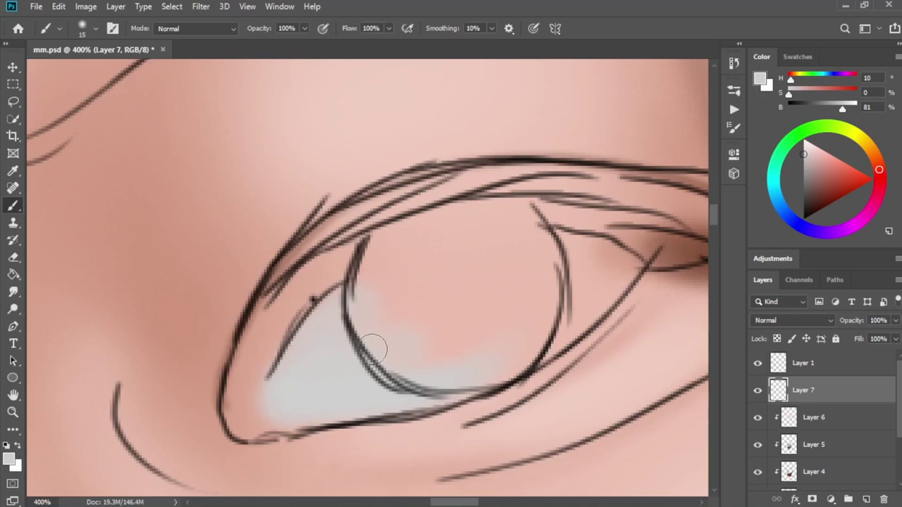
pyautogui.moveTo(535, 239)
pyautogui.mouseDown()
pyautogui.moveTo(629, 255)
pyautogui.moveTo(625, 272)
pyautogui.mouseUp()
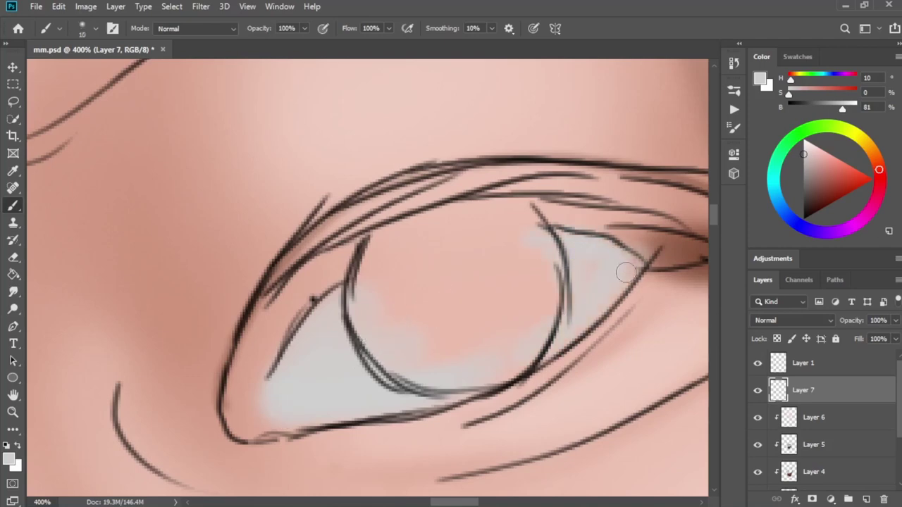
# Darken the grey and shade the inner, lower-left and right corners of the eye white
pyautogui.moveTo(806, 150); pyautogui.dragTo(800, 186)
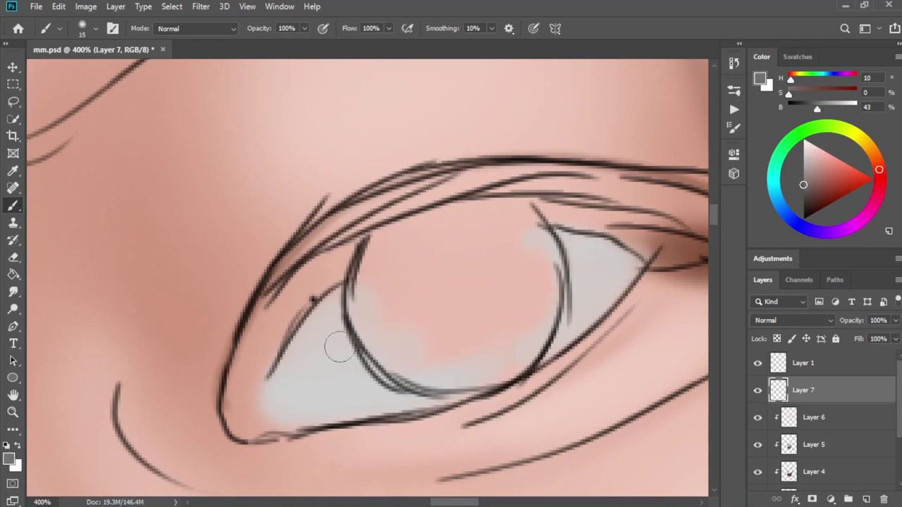
pyautogui.moveTo(338, 347)
pyautogui.mouseDown()
pyautogui.moveTo(288, 387)
pyautogui.moveTo(305, 397)
pyautogui.moveTo(305, 346)
pyautogui.moveTo(321, 351)
pyautogui.moveTo(365, 291)
pyautogui.mouseUp()
pyautogui.moveTo(391, 339)
pyautogui.mouseDown()
pyautogui.moveTo(338, 373)
pyautogui.moveTo(399, 352)
pyautogui.mouseUp()
pyautogui.press(']')
pyautogui.press(']')
pyautogui.moveTo(563, 245)
pyautogui.mouseDown()
pyautogui.moveTo(584, 292)
pyautogui.moveTo(629, 257)
pyautogui.moveTo(552, 350)
pyautogui.mouseUp()
pyautogui.press('[')
pyautogui.press('[')
pyautogui.press('[')
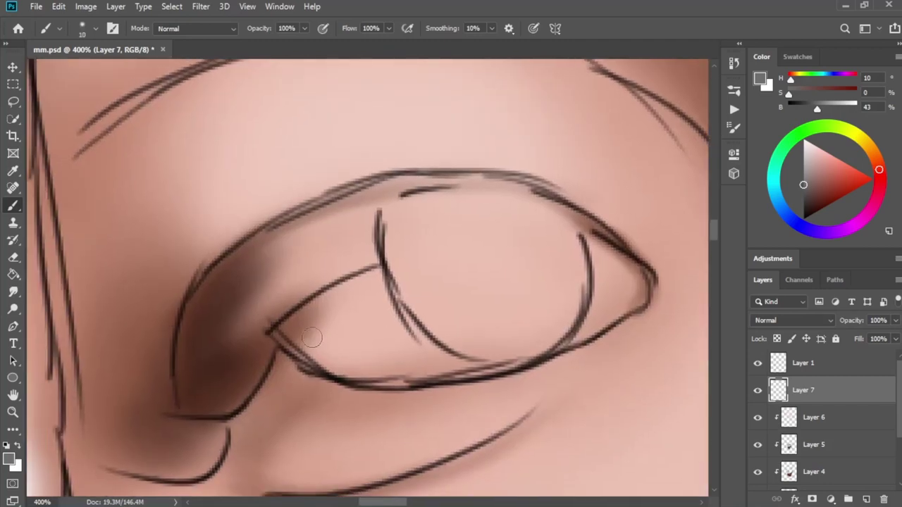
# Shade the eye white along the lower lid, right corner and upper part
pyautogui.moveTo(312, 339)
pyautogui.mouseDown()
pyautogui.moveTo(416, 356)
pyautogui.moveTo(472, 352)
pyautogui.mouseUp()
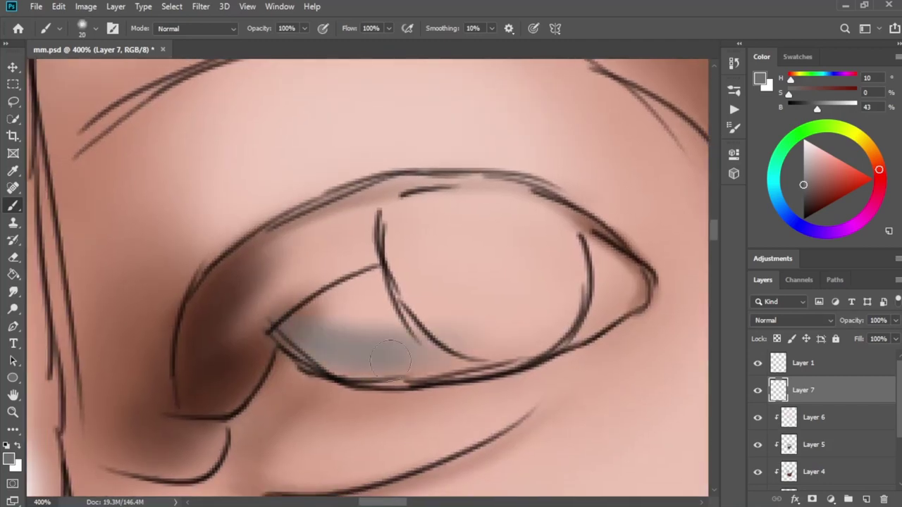
pyautogui.moveTo(366, 355); pyautogui.dragTo(432, 365)
pyautogui.moveTo(493, 363)
pyautogui.mouseDown()
pyautogui.moveTo(332, 355)
pyautogui.moveTo(529, 344)
pyautogui.moveTo(570, 325)
pyautogui.mouseUp()
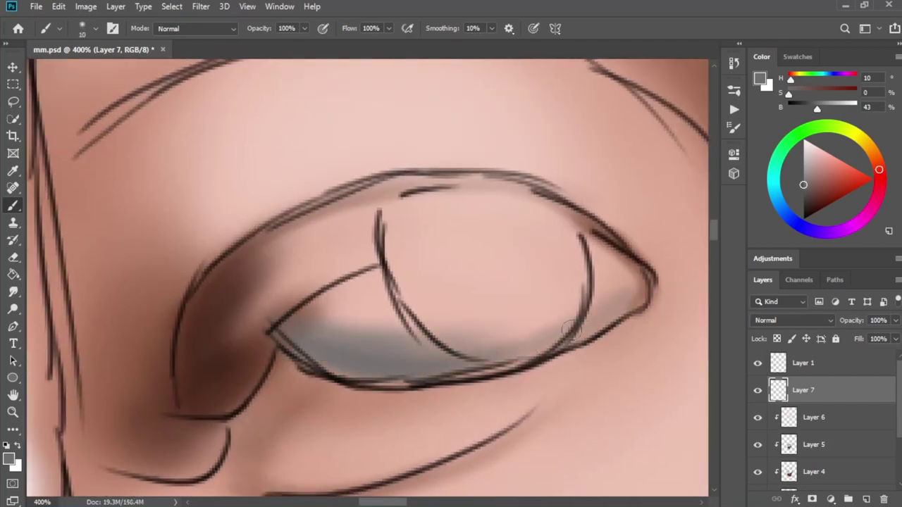
pyautogui.moveTo(607, 281)
pyautogui.mouseDown()
pyautogui.moveTo(592, 253)
pyautogui.moveTo(606, 303)
pyautogui.mouseUp()
pyautogui.moveTo(592, 268)
pyautogui.mouseDown()
pyautogui.moveTo(577, 321)
pyautogui.moveTo(586, 319)
pyautogui.mouseUp()
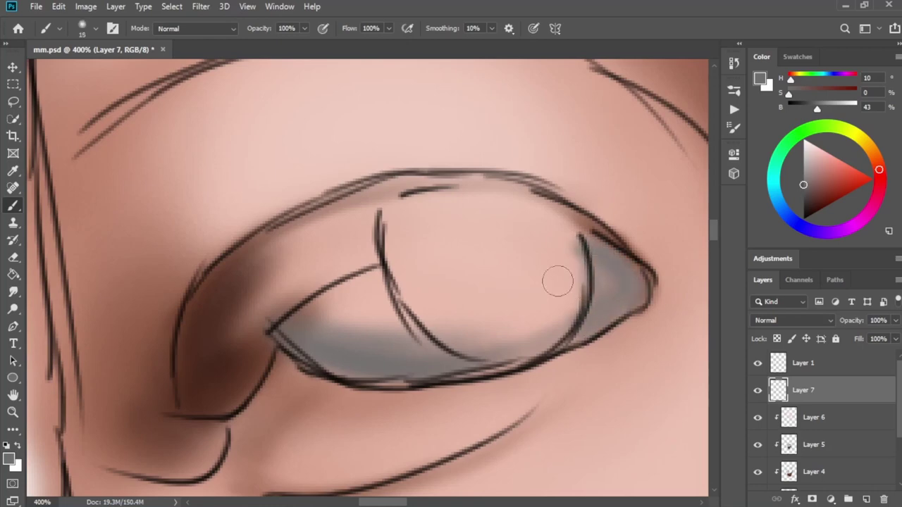
pyautogui.press(']')
pyautogui.moveTo(430, 296)
pyautogui.mouseDown()
pyautogui.moveTo(402, 282)
pyautogui.moveTo(356, 319)
pyautogui.moveTo(392, 242)
pyautogui.mouseUp()
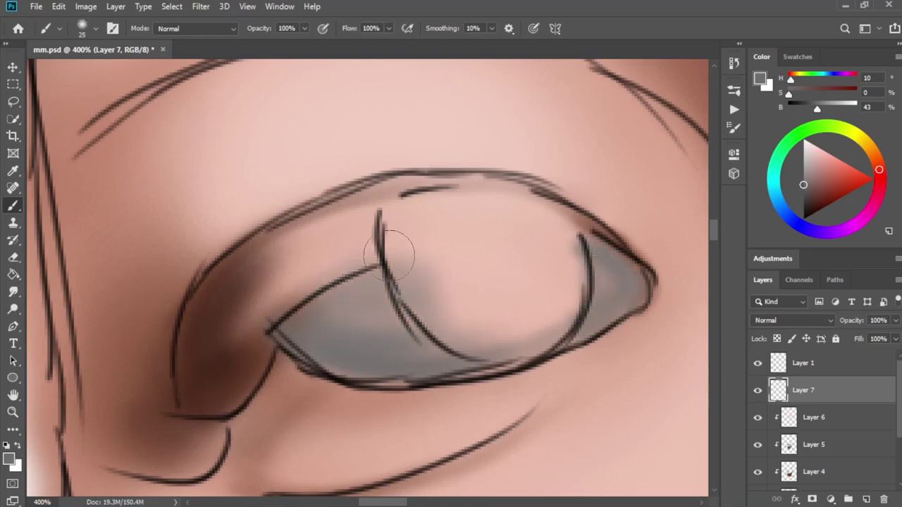
pyautogui.press('[')
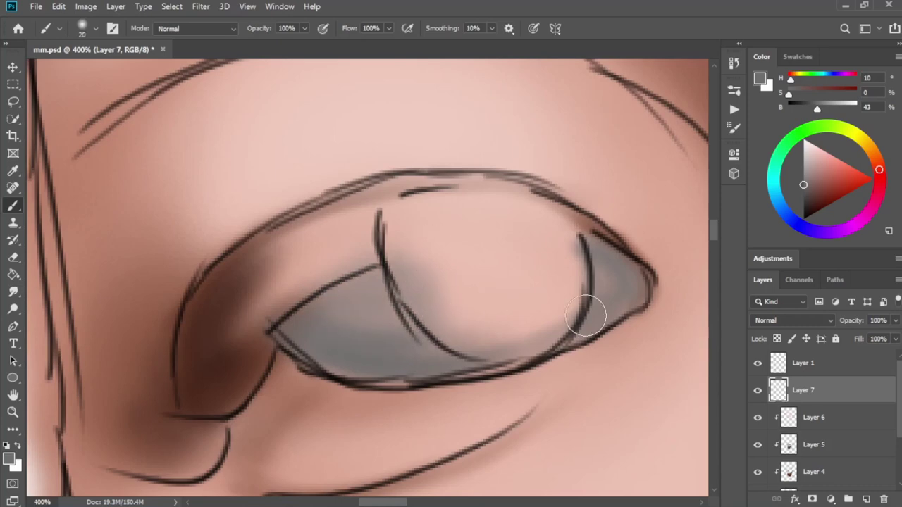
# Shade the lower part of the other eye white grey and bring up the swatches
pyautogui.hscroll(10, 493, 281)
pyautogui.hscroll(3, 493, 233)
pyautogui.hscroll(3, 493, 281)
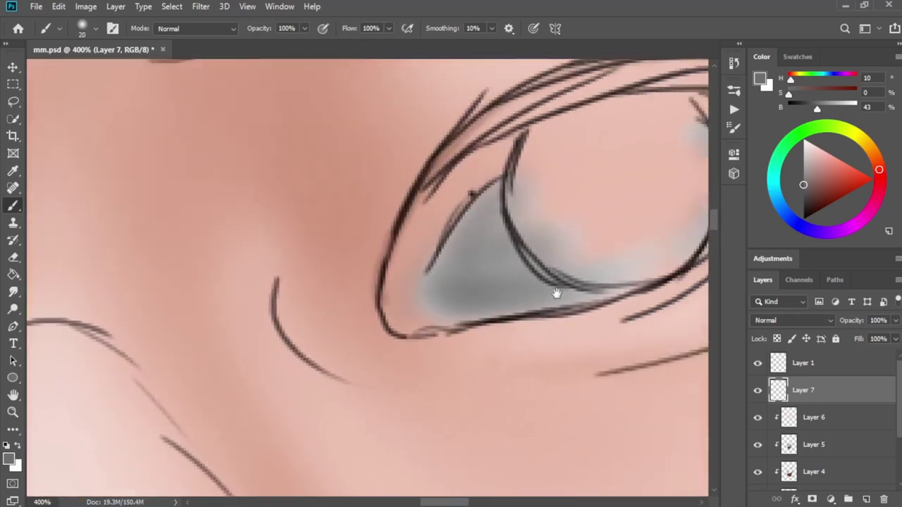
pyautogui.hscroll(3, 555, 294)
pyautogui.scroll(1, 555, 294)
pyautogui.moveTo(507, 310); pyautogui.dragTo(608, 261)
pyautogui.hscroll(-3, 515, 322)
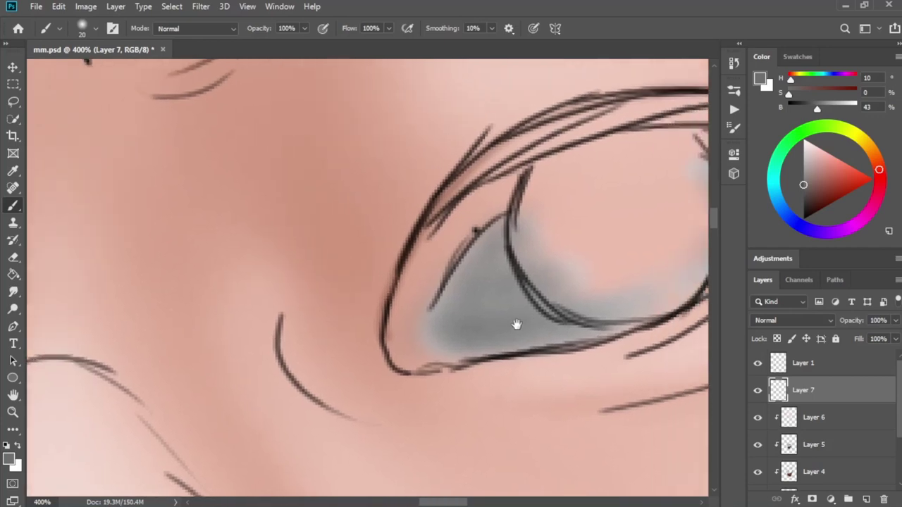
pyautogui.scroll(1, 515, 322)
pyautogui.click(798, 57)
# Choose a dark red swatch and paint it into the inner corner and lower lid corner
pyautogui.click(885, 208)
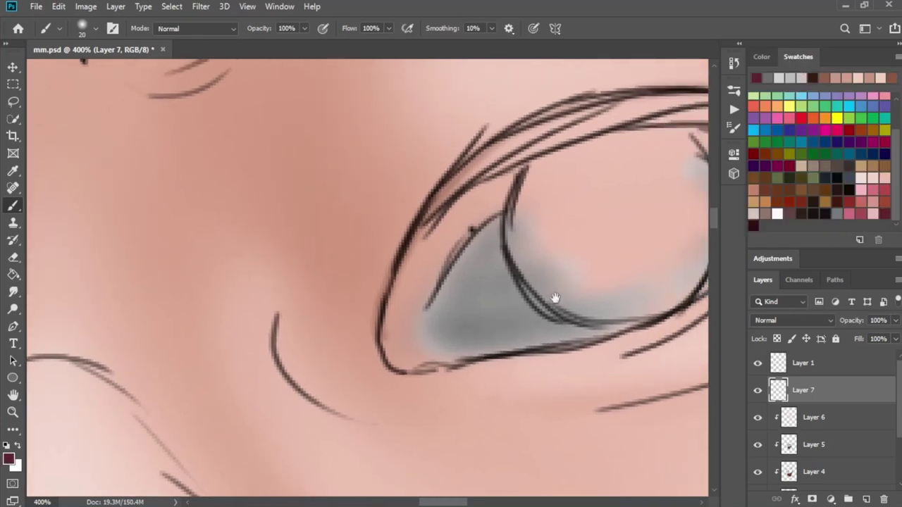
pyautogui.hscroll(3, 554, 298)
pyautogui.scroll(1, 554, 298)
pyautogui.click(828, 193)
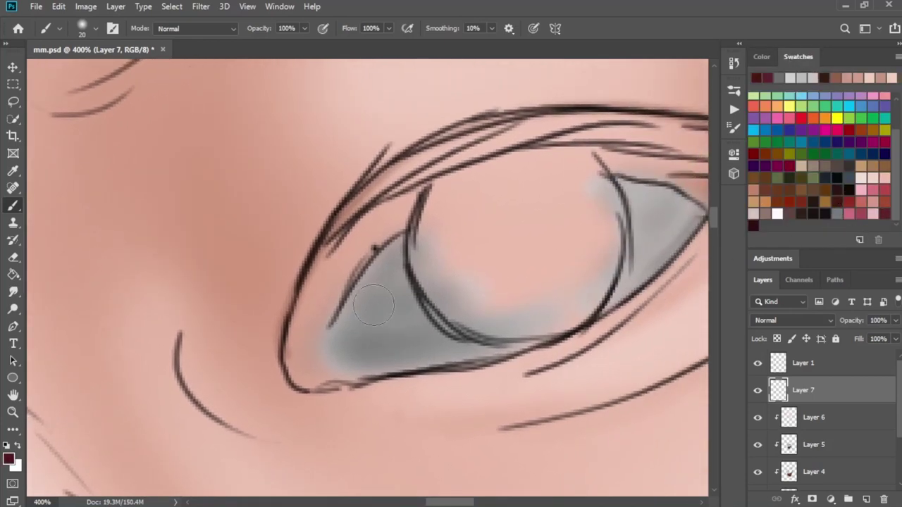
pyautogui.moveTo(297, 369)
pyautogui.mouseDown()
pyautogui.moveTo(312, 298)
pyautogui.moveTo(313, 310)
pyautogui.mouseUp()
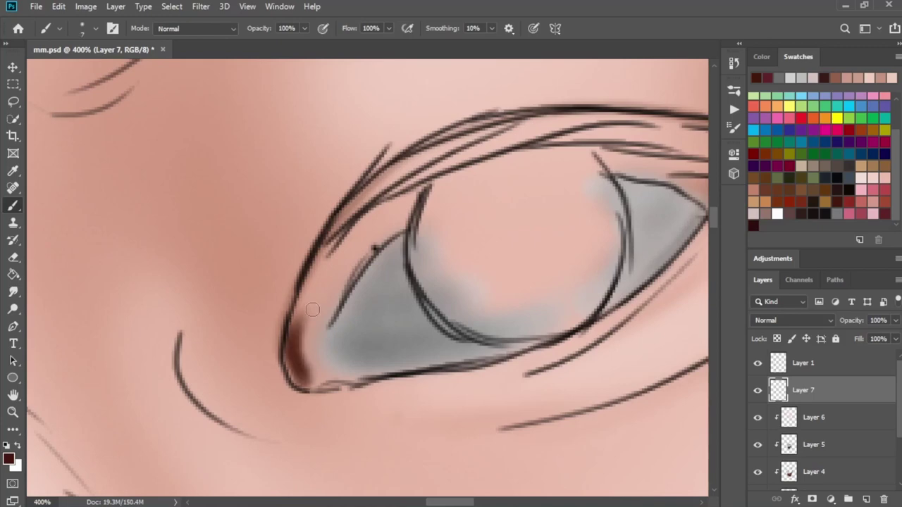
pyautogui.moveTo(311, 383)
pyautogui.mouseDown()
pyautogui.moveTo(364, 374)
pyautogui.moveTo(353, 368)
pyautogui.moveTo(342, 309)
pyautogui.moveTo(324, 366)
pyautogui.moveTo(422, 364)
pyautogui.mouseUp()
# Paint a dark red line along the lower eyelid and up the inner upper lid
pyautogui.moveTo(352, 374); pyautogui.dragTo(512, 345)
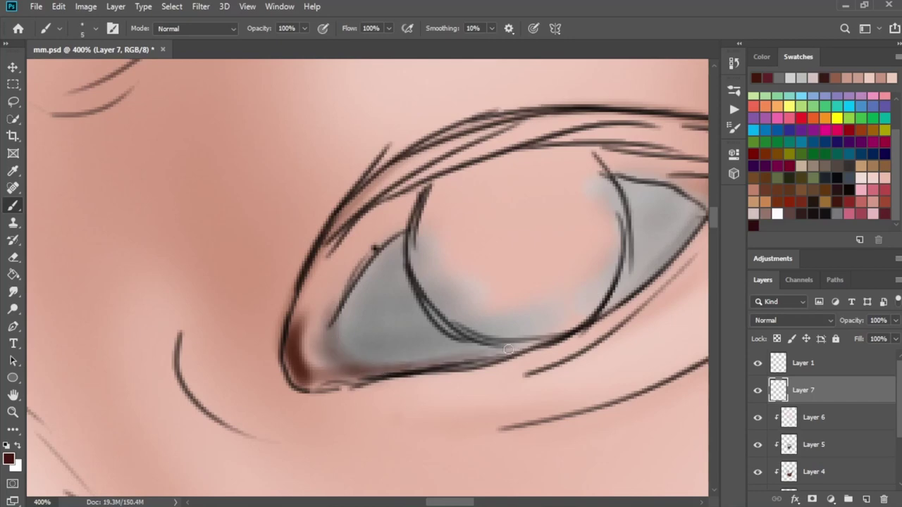
pyautogui.moveTo(417, 368); pyautogui.dragTo(539, 338)
pyautogui.moveTo(337, 370)
pyautogui.mouseDown()
pyautogui.moveTo(310, 386)
pyautogui.moveTo(493, 357)
pyautogui.mouseUp()
pyautogui.moveTo(683, 237); pyautogui.dragTo(593, 310)
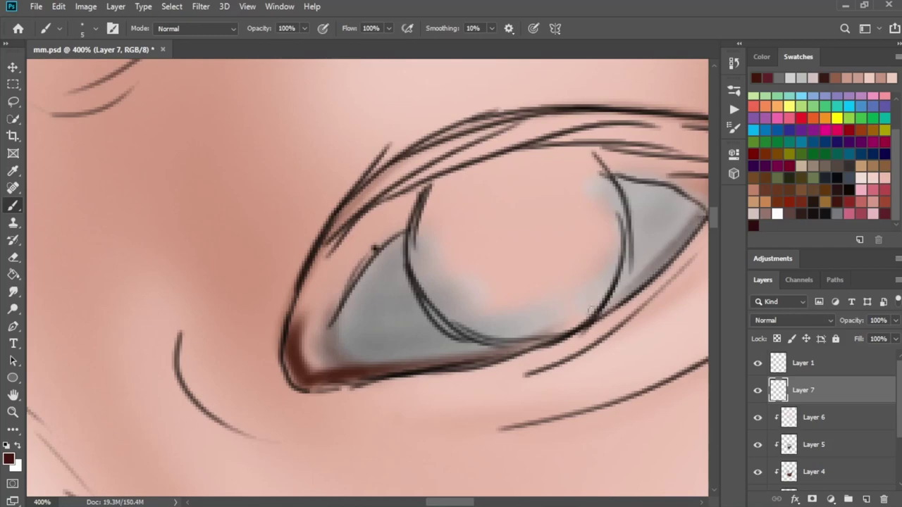
pyautogui.moveTo(314, 347)
pyautogui.mouseDown()
pyautogui.moveTo(307, 367)
pyautogui.moveTo(298, 342)
pyautogui.moveTo(342, 258)
pyautogui.moveTo(381, 238)
pyautogui.moveTo(373, 242)
pyautogui.mouseUp()
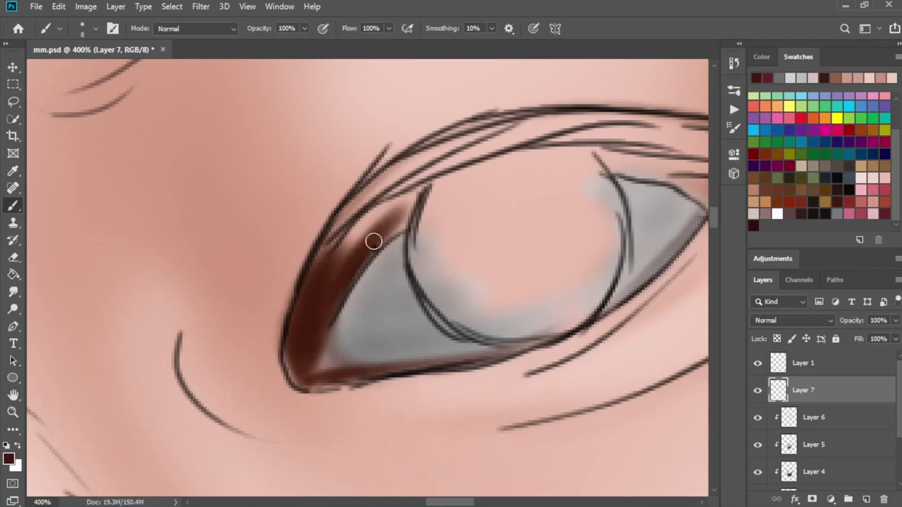
pyautogui.moveTo(339, 270)
pyautogui.mouseDown()
pyautogui.moveTo(429, 185)
pyautogui.moveTo(362, 247)
pyautogui.moveTo(342, 202)
pyautogui.moveTo(443, 131)
pyautogui.moveTo(473, 124)
pyautogui.moveTo(320, 261)
pyautogui.moveTo(344, 215)
pyautogui.mouseUp()
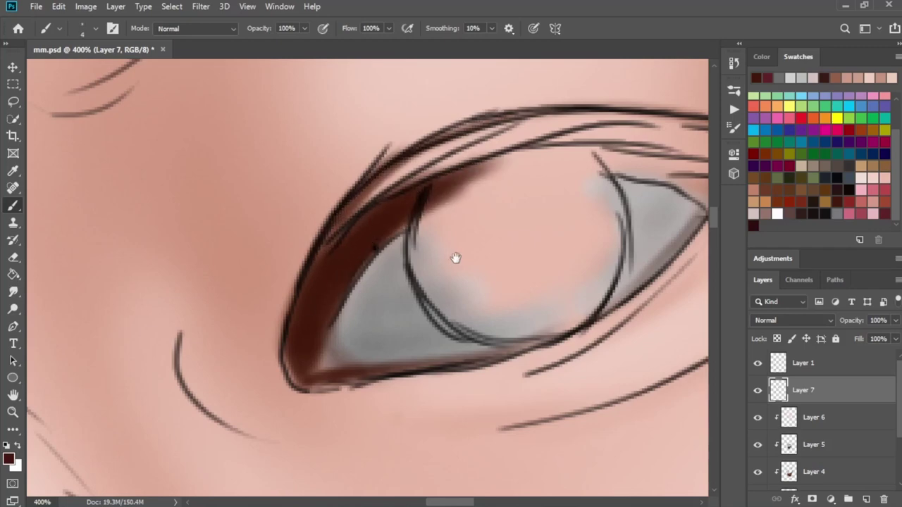
# Shadow the upper eyelid crease and thicken the paint around the outer eye corner
pyautogui.moveTo(455, 258); pyautogui.dragTo(395, 270)
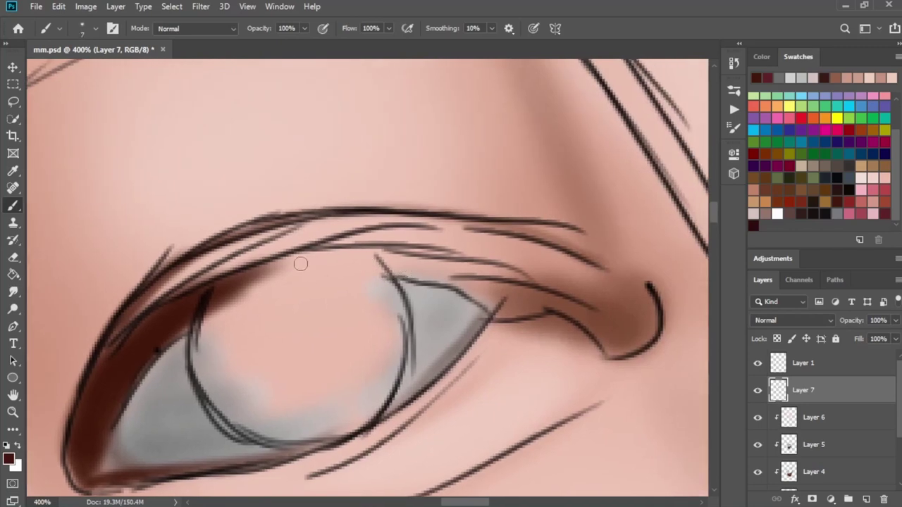
pyautogui.moveTo(300, 263)
pyautogui.mouseDown()
pyautogui.moveTo(214, 286)
pyautogui.moveTo(254, 268)
pyautogui.moveTo(378, 249)
pyautogui.moveTo(506, 273)
pyautogui.moveTo(408, 261)
pyautogui.moveTo(486, 292)
pyautogui.moveTo(368, 258)
pyautogui.moveTo(521, 310)
pyautogui.moveTo(510, 272)
pyautogui.moveTo(596, 300)
pyautogui.moveTo(518, 286)
pyautogui.moveTo(603, 306)
pyautogui.moveTo(489, 264)
pyautogui.moveTo(485, 284)
pyautogui.mouseUp()
pyautogui.press(']')
pyautogui.moveTo(601, 295)
pyautogui.mouseDown()
pyautogui.moveTo(626, 312)
pyautogui.moveTo(602, 319)
pyautogui.moveTo(517, 284)
pyautogui.moveTo(397, 261)
pyautogui.moveTo(513, 302)
pyautogui.moveTo(428, 259)
pyautogui.mouseUp()
pyautogui.press('[')
pyautogui.press('[')
# With the sketch hidden, thicken the upper lid line, its dark band and the inner corner
pyautogui.click(757, 363)
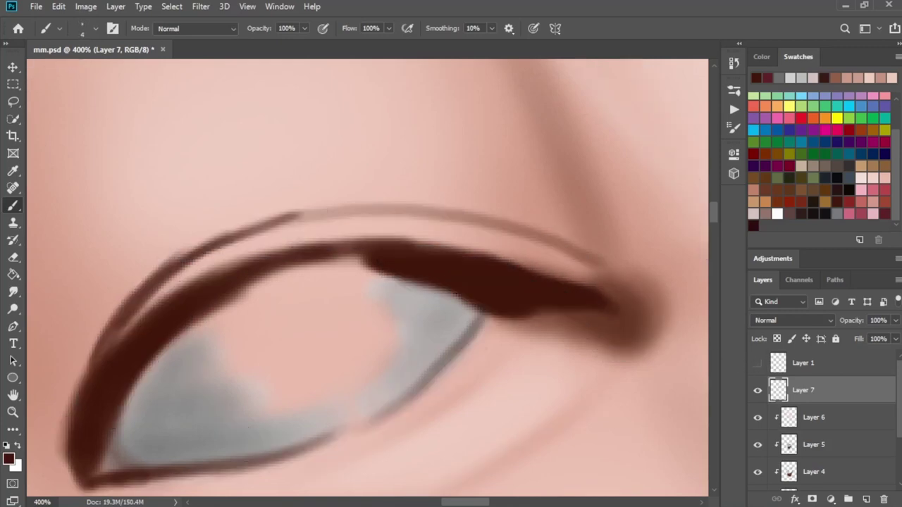
pyautogui.moveTo(309, 214)
pyautogui.mouseDown()
pyautogui.moveTo(205, 243)
pyautogui.moveTo(115, 330)
pyautogui.mouseUp()
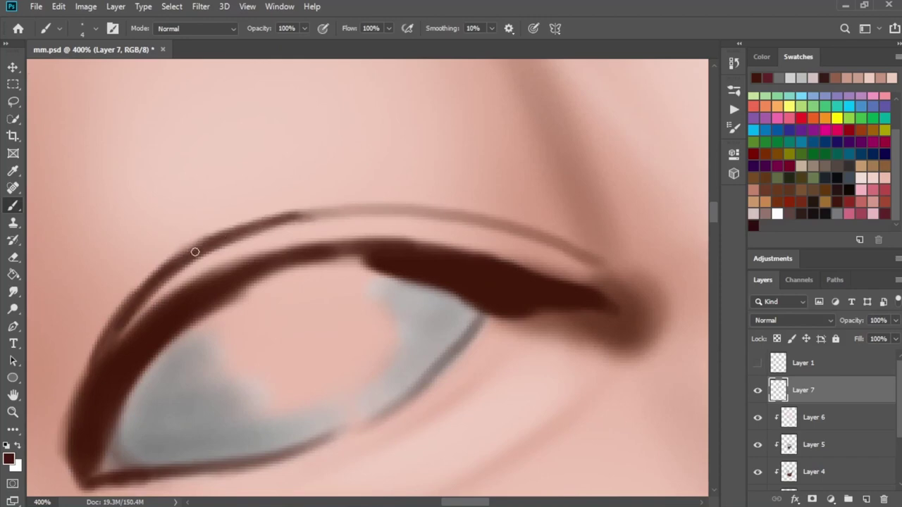
pyautogui.moveTo(405, 219)
pyautogui.mouseDown()
pyautogui.moveTo(303, 220)
pyautogui.moveTo(581, 264)
pyautogui.moveTo(570, 249)
pyautogui.moveTo(352, 208)
pyautogui.moveTo(211, 236)
pyautogui.mouseUp()
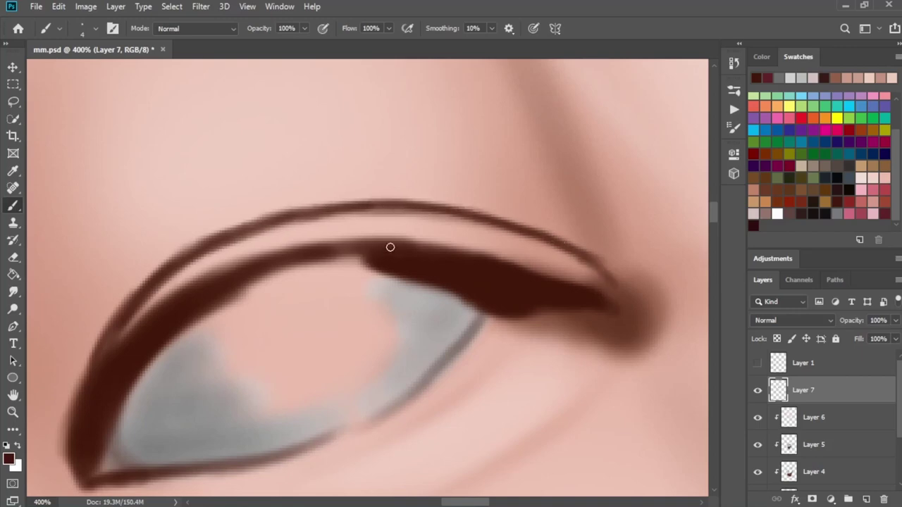
pyautogui.press(']')
pyautogui.press(']')
pyautogui.press(']')
pyautogui.moveTo(228, 278)
pyautogui.mouseDown()
pyautogui.moveTo(302, 246)
pyautogui.moveTo(419, 260)
pyautogui.moveTo(601, 301)
pyautogui.mouseUp()
pyautogui.moveTo(401, 254)
pyautogui.mouseDown()
pyautogui.moveTo(460, 237)
pyautogui.moveTo(125, 335)
pyautogui.moveTo(441, 239)
pyautogui.moveTo(380, 236)
pyautogui.mouseUp()
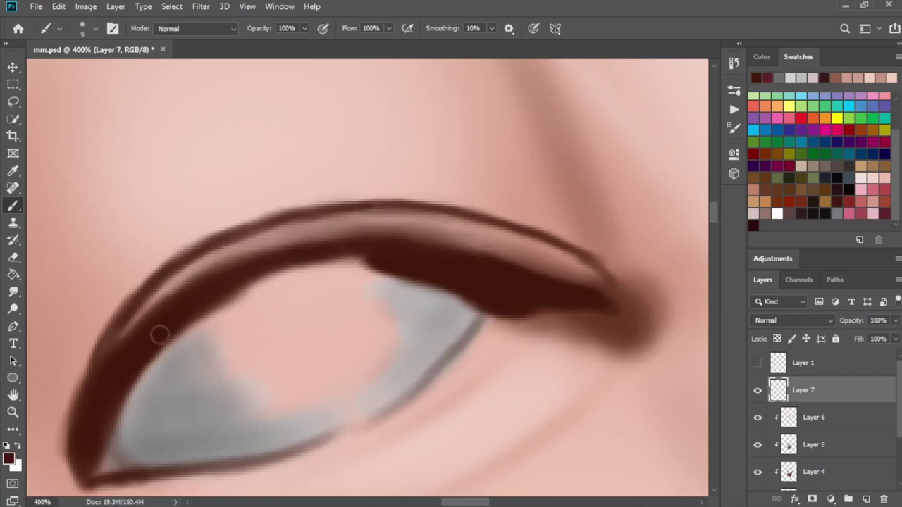
pyautogui.moveTo(120, 436)
pyautogui.mouseDown()
pyautogui.moveTo(113, 396)
pyautogui.moveTo(141, 461)
pyautogui.moveTo(169, 449)
pyautogui.mouseUp()
pyautogui.moveTo(100, 479); pyautogui.dragTo(110, 475)
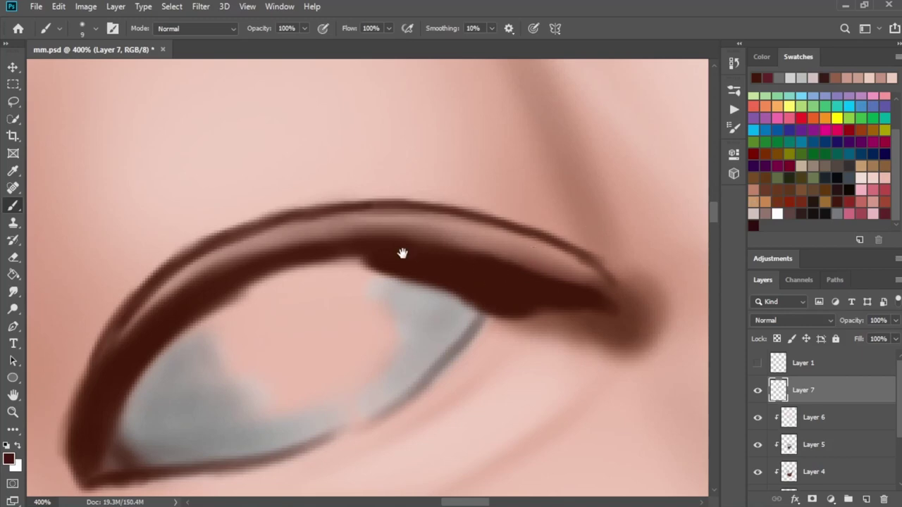
pyautogui.moveTo(402, 252)
pyautogui.mouseDown()
pyautogui.moveTo(503, 224)
pyautogui.moveTo(566, 294)
pyautogui.mouseUp()
# With the sketch showing, shade the second eye's inner corner up toward the upper lid
pyautogui.click(757, 362)
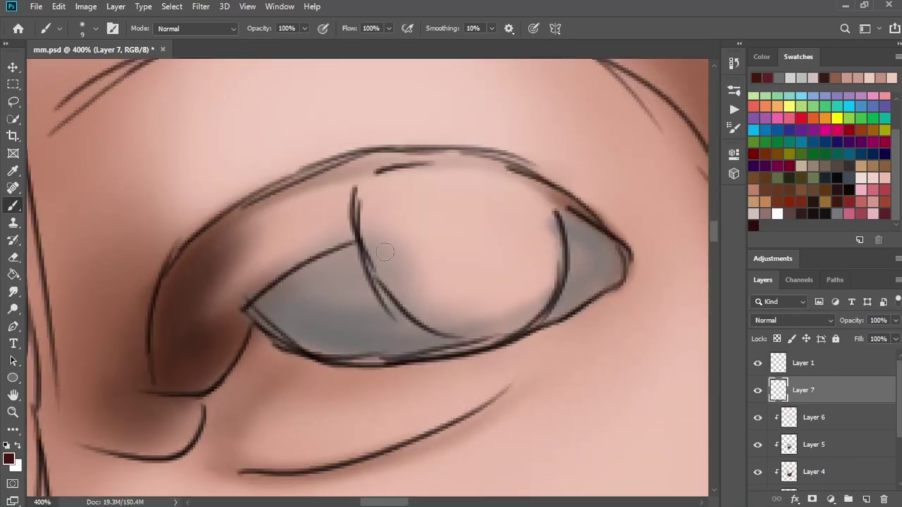
pyautogui.press(']')
pyautogui.moveTo(219, 284)
pyautogui.mouseDown()
pyautogui.moveTo(258, 258)
pyautogui.moveTo(201, 355)
pyautogui.moveTo(276, 253)
pyautogui.moveTo(239, 291)
pyautogui.moveTo(382, 207)
pyautogui.moveTo(347, 225)
pyautogui.moveTo(377, 218)
pyautogui.moveTo(286, 237)
pyautogui.moveTo(182, 297)
pyautogui.moveTo(211, 268)
pyautogui.moveTo(184, 298)
pyautogui.mouseUp()
pyautogui.press(']')
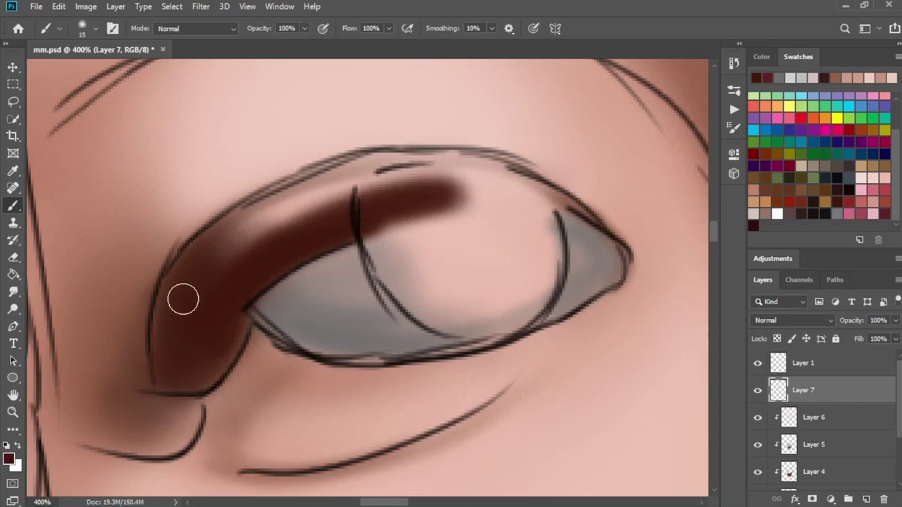
pyautogui.press('[')
pyautogui.press('[')
pyautogui.press('[')
pyautogui.moveTo(190, 254)
pyautogui.mouseDown()
pyautogui.moveTo(235, 221)
pyautogui.moveTo(427, 148)
pyautogui.moveTo(533, 181)
pyautogui.moveTo(613, 236)
pyautogui.moveTo(624, 266)
pyautogui.mouseUp()
# Darken the outer corner and upper lid, covering the light band with the sketch hidden
pyautogui.press('[')
pyautogui.press(']')
pyautogui.moveTo(565, 200)
pyautogui.mouseDown()
pyautogui.moveTo(612, 238)
pyautogui.moveTo(608, 288)
pyautogui.moveTo(602, 246)
pyautogui.moveTo(560, 217)
pyautogui.moveTo(608, 275)
pyautogui.mouseUp()
pyautogui.press(']')
pyautogui.moveTo(552, 216)
pyautogui.mouseDown()
pyautogui.moveTo(543, 197)
pyautogui.moveTo(485, 187)
pyautogui.moveTo(302, 219)
pyautogui.moveTo(465, 193)
pyautogui.mouseUp()
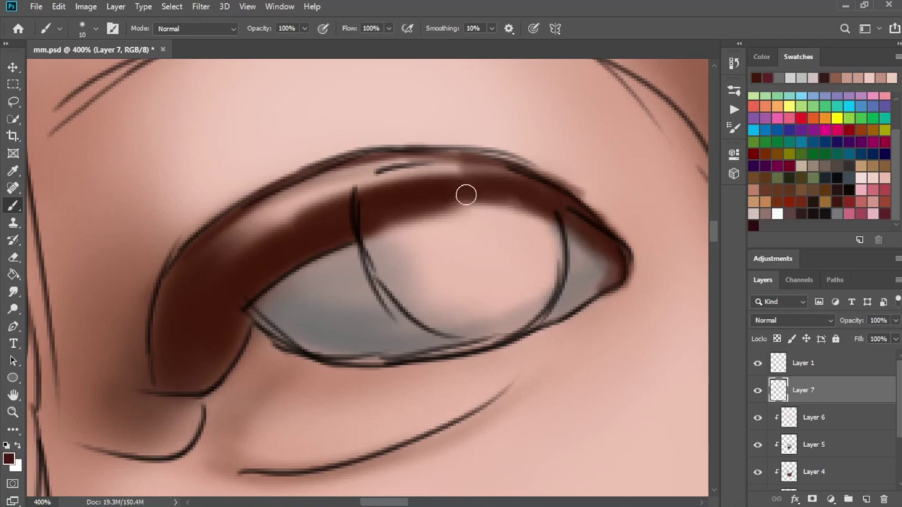
pyautogui.click(757, 362)
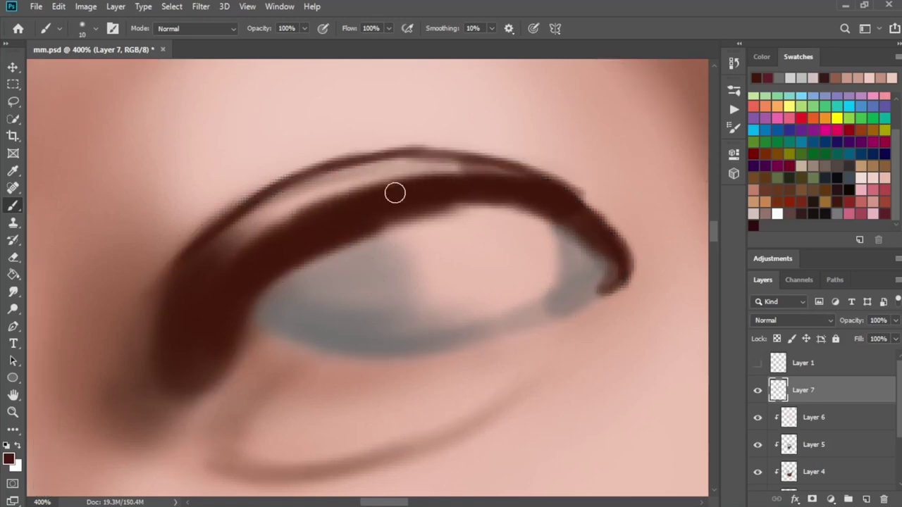
pyautogui.press(']')
pyautogui.press(']')
pyautogui.press(']')
pyautogui.moveTo(409, 187); pyautogui.dragTo(479, 180)
# Paint a dark line and soft shadow along the lower lid and lashes
pyautogui.press('[')
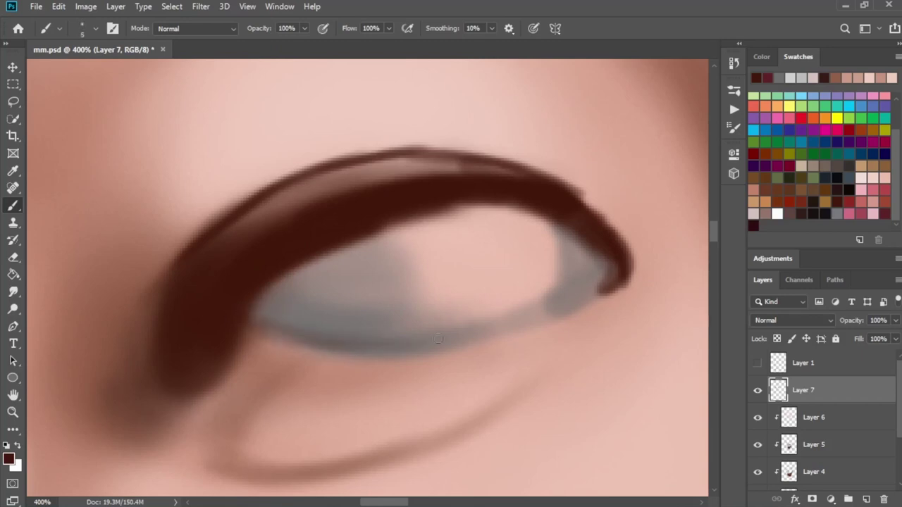
pyautogui.moveTo(247, 327)
pyautogui.mouseDown()
pyautogui.moveTo(488, 331)
pyautogui.moveTo(549, 321)
pyautogui.moveTo(598, 296)
pyautogui.moveTo(392, 351)
pyautogui.mouseUp()
pyautogui.moveTo(259, 375); pyautogui.dragTo(310, 355)
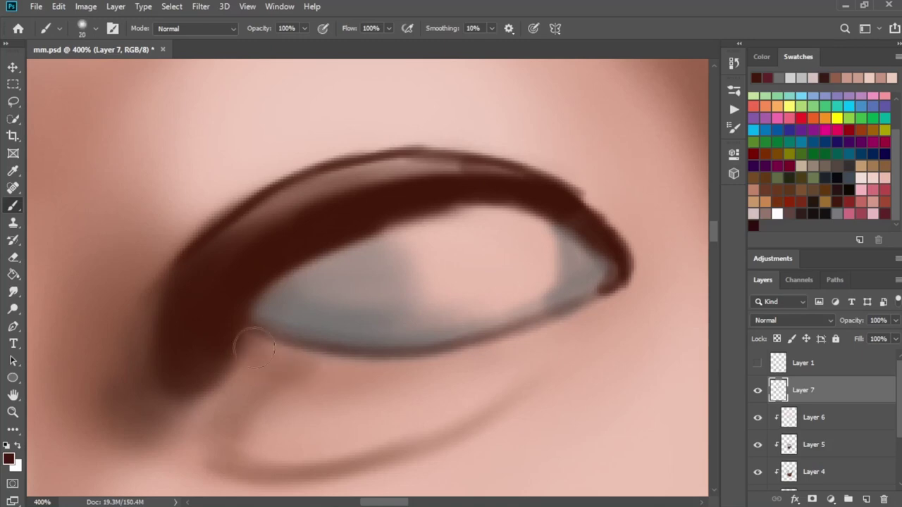
pyautogui.moveTo(232, 470); pyautogui.dragTo(554, 369)
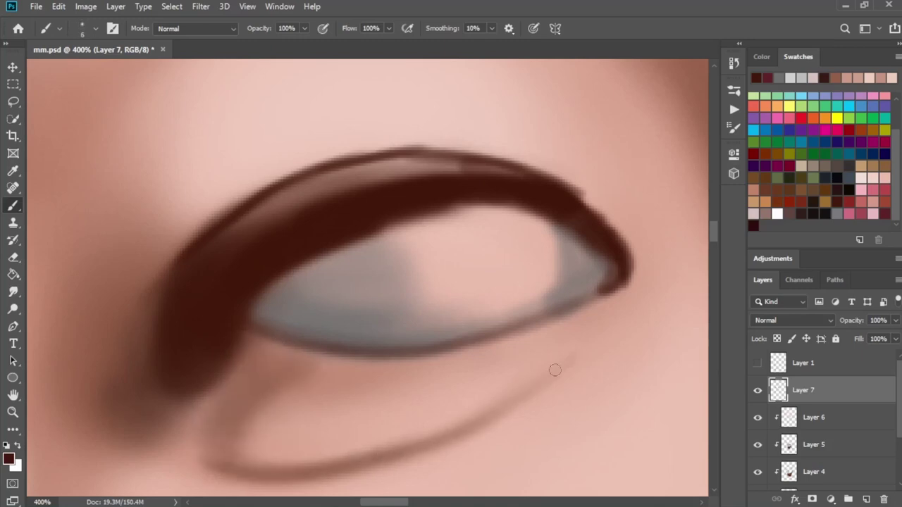
pyautogui.moveTo(324, 355); pyautogui.dragTo(489, 350)
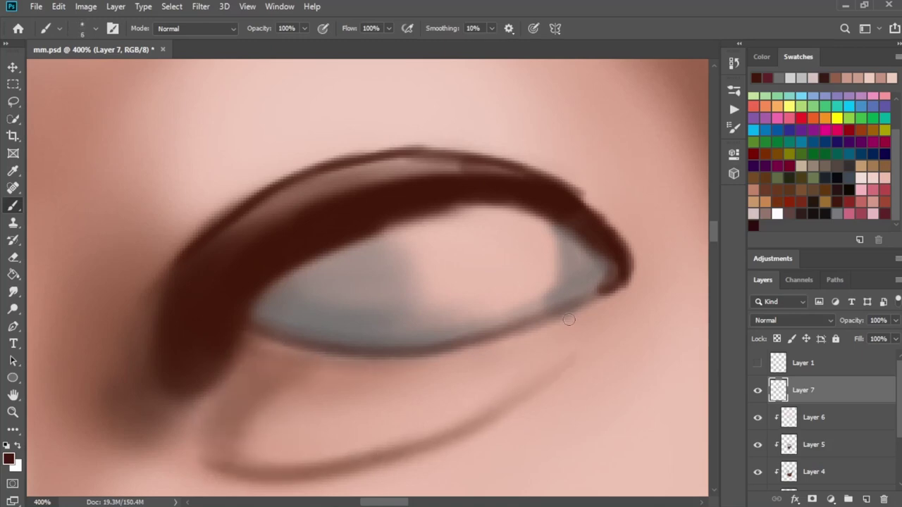
pyautogui.press(']')
pyautogui.press(']')
pyautogui.press(']')
pyautogui.moveTo(644, 216)
pyautogui.mouseDown()
pyautogui.moveTo(664, 312)
pyautogui.moveTo(658, 345)
pyautogui.moveTo(543, 437)
pyautogui.mouseUp()
# Undo the stray stroke beside the eye and paint a thin shadow down the nose side
pyautogui.hotkey('ctrl', '-')
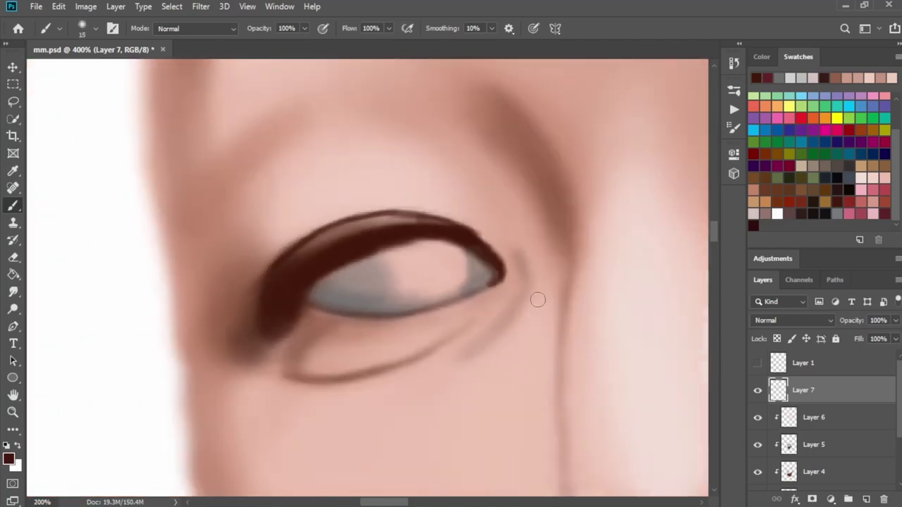
pyautogui.hotkey('ctrl', '-')
pyautogui.hotkey('ctrl', '+')
pyautogui.hotkey('ctrl', 'z')
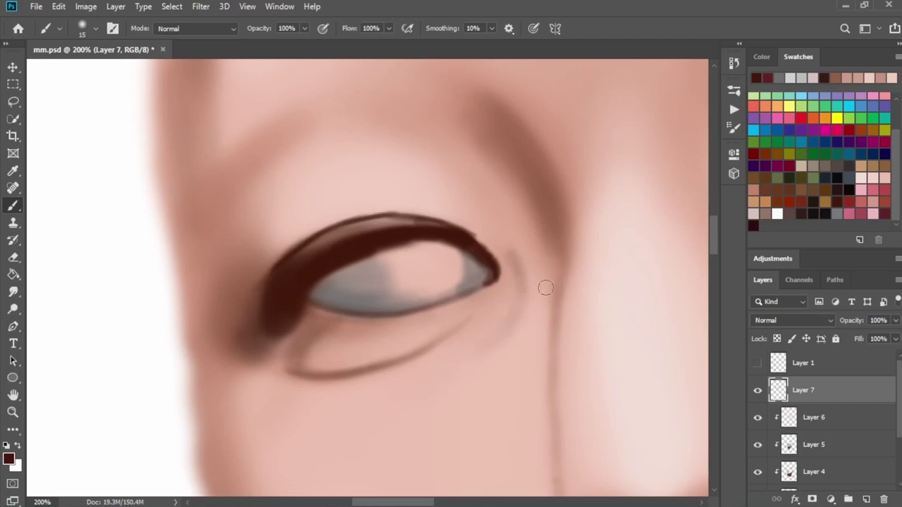
pyautogui.moveTo(546, 288)
pyautogui.mouseDown()
pyautogui.moveTo(343, 208)
pyautogui.moveTo(406, 262)
pyautogui.moveTo(420, 245)
pyautogui.mouseUp()
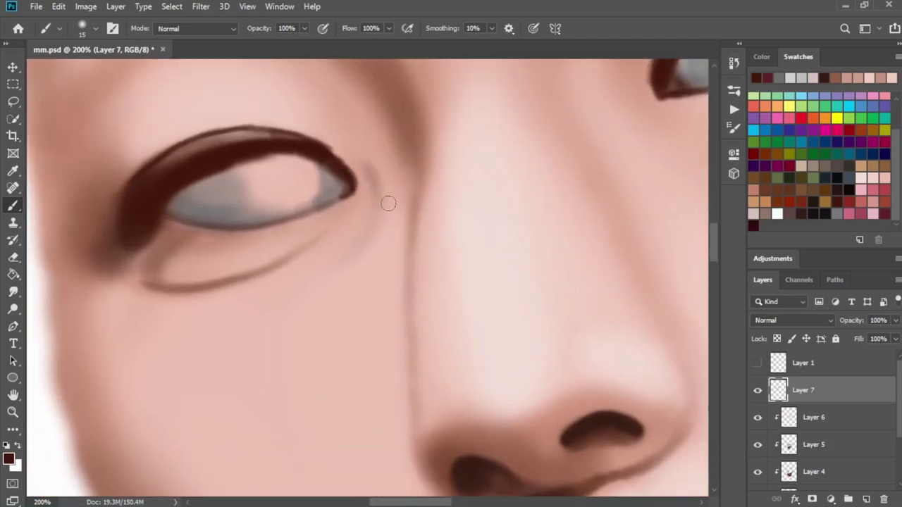
pyautogui.press('[')
pyautogui.press('[')
pyautogui.moveTo(406, 147); pyautogui.dragTo(404, 220)
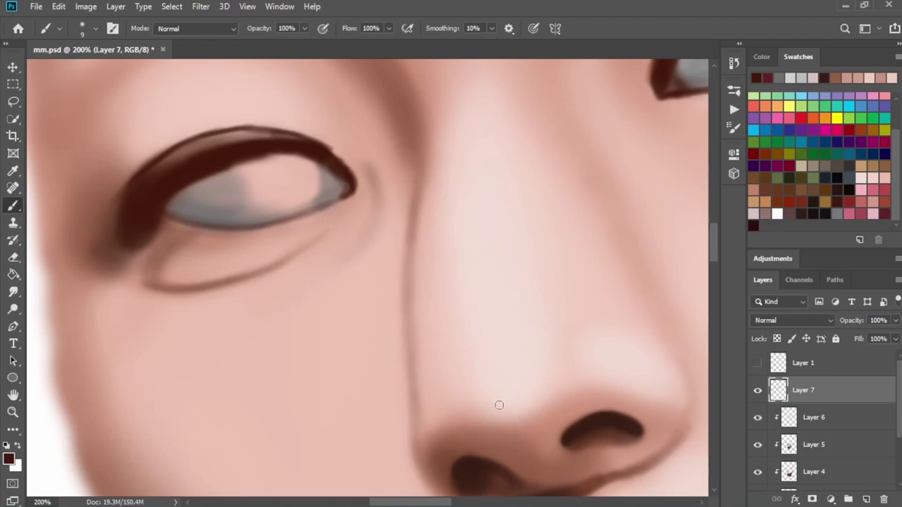
# Turn the Layer 1 sketch lines back on and centre the view on the other eye
pyautogui.moveTo(499, 405); pyautogui.dragTo(462, 268)
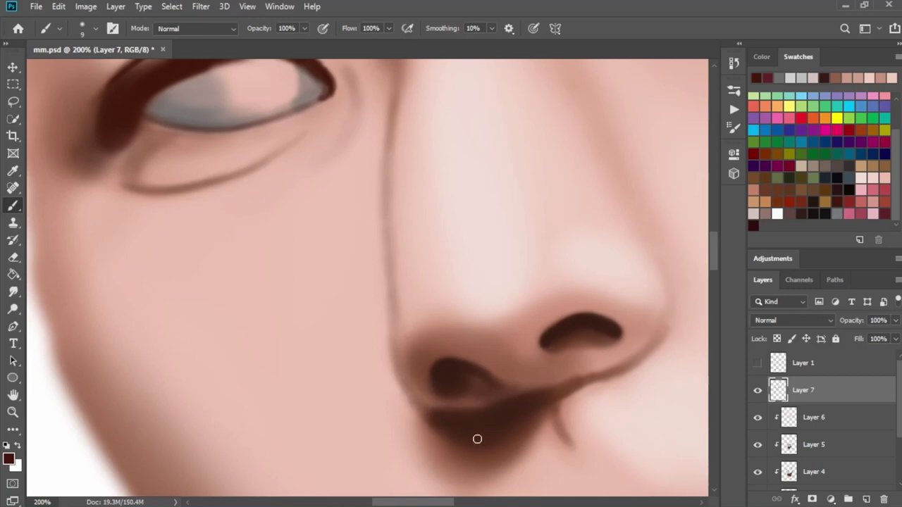
pyautogui.moveTo(520, 350); pyautogui.dragTo(422, 369)
pyautogui.moveTo(501, 263); pyautogui.dragTo(531, 316)
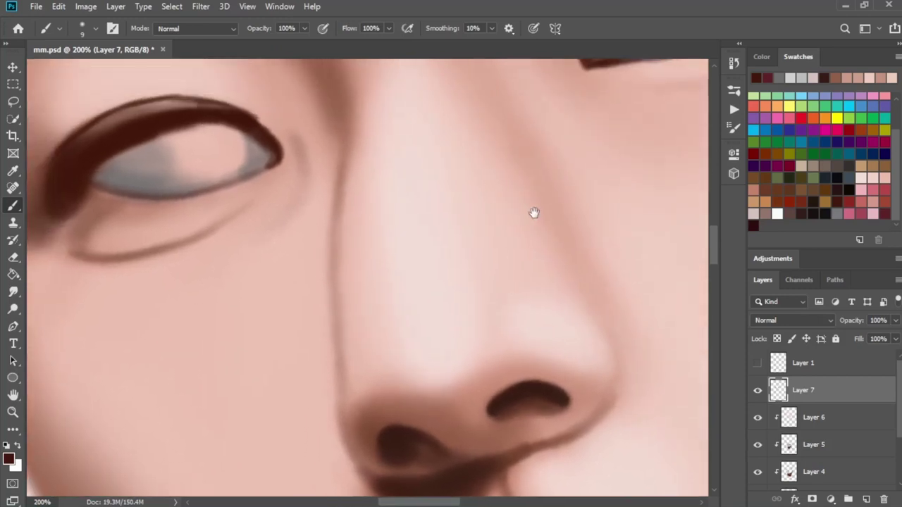
pyautogui.moveTo(534, 212); pyautogui.dragTo(372, 375)
pyautogui.click(757, 363)
pyautogui.moveTo(507, 275)
pyautogui.mouseDown()
pyautogui.moveTo(456, 331)
pyautogui.moveTo(450, 355)
pyautogui.mouseUp()
pyautogui.scroll(1, 529, 211)
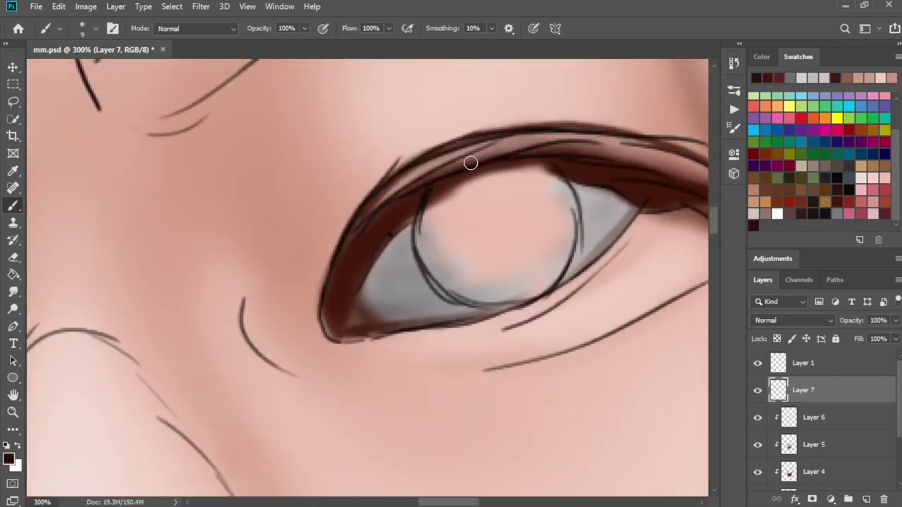
# Paint a solid black pupil and iris into the eye
pyautogui.moveTo(481, 216)
pyautogui.mouseDown()
pyautogui.moveTo(473, 231)
pyautogui.moveTo(473, 211)
pyautogui.moveTo(487, 207)
pyautogui.moveTo(462, 266)
pyautogui.moveTo(493, 228)
pyautogui.moveTo(443, 215)
pyautogui.moveTo(515, 280)
pyautogui.moveTo(556, 227)
pyautogui.moveTo(543, 187)
pyautogui.moveTo(529, 216)
pyautogui.moveTo(512, 183)
pyautogui.moveTo(445, 205)
pyautogui.moveTo(540, 224)
pyautogui.mouseUp()
pyautogui.press(']')
pyautogui.press(']')
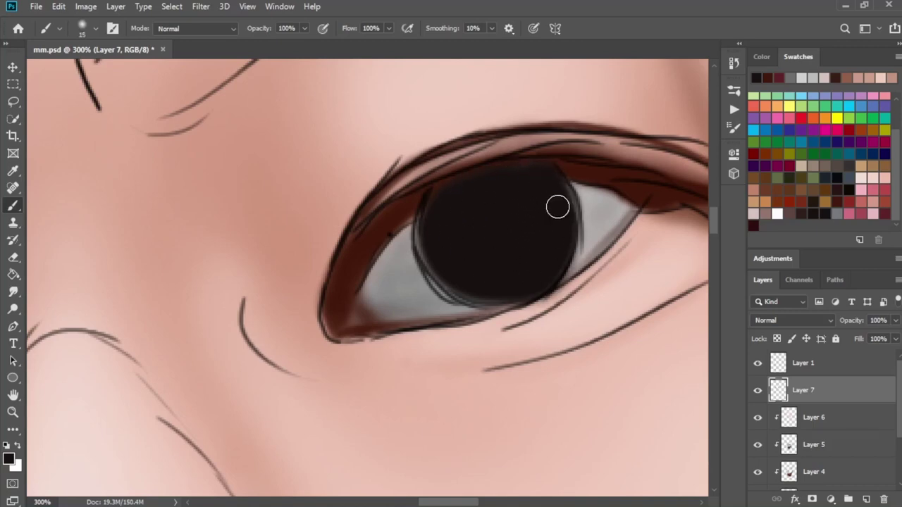
pyautogui.press('[')
pyautogui.press('[')
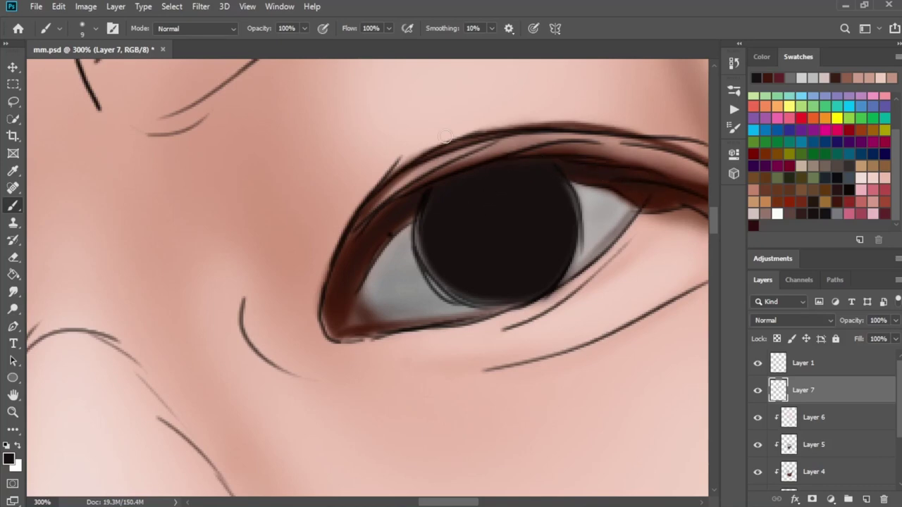
pyautogui.moveTo(458, 193); pyautogui.dragTo(468, 174)
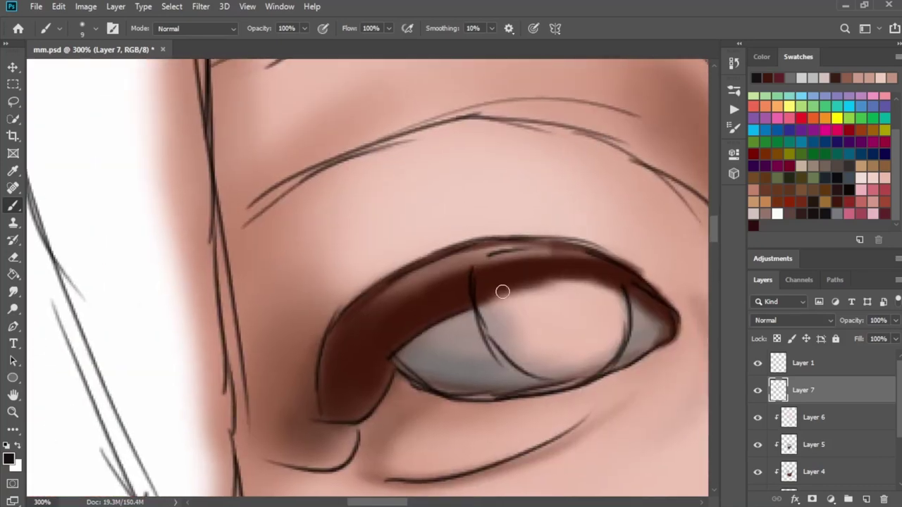
pyautogui.moveTo(500, 292); pyautogui.dragTo(537, 345)
pyautogui.moveTo(503, 298)
pyautogui.mouseDown()
pyautogui.moveTo(530, 346)
pyautogui.moveTo(515, 342)
pyautogui.moveTo(578, 338)
pyautogui.moveTo(534, 298)
pyautogui.moveTo(605, 302)
pyautogui.moveTo(600, 291)
pyautogui.moveTo(525, 298)
pyautogui.moveTo(538, 283)
pyautogui.mouseUp()
# Sharpen the lower and upper eyelid edges with a thin dark brush
pyautogui.press('[')
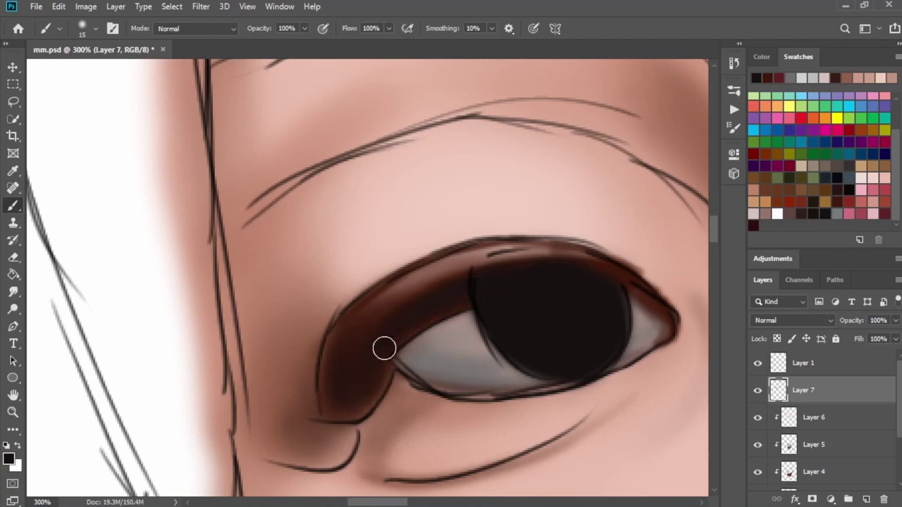
pyautogui.press('[')
pyautogui.press('[')
pyautogui.press('[')
pyautogui.press('[')
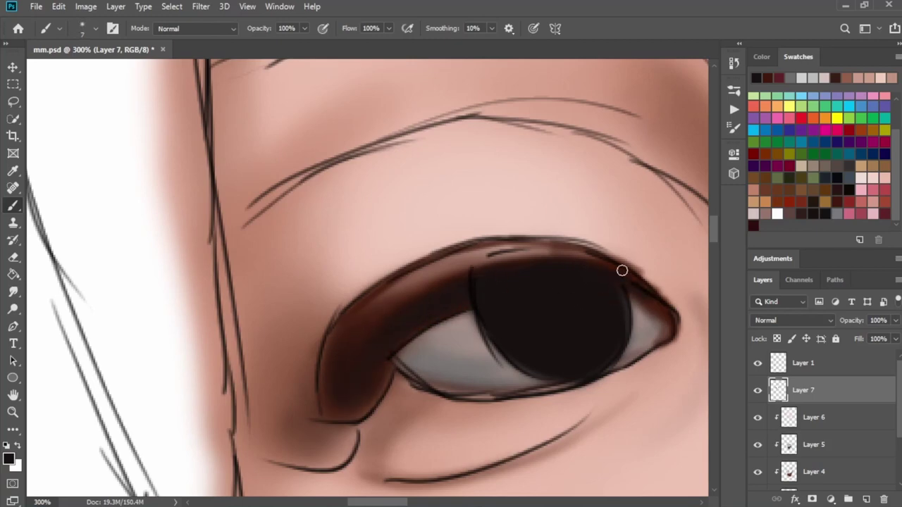
pyautogui.moveTo(661, 342); pyautogui.dragTo(623, 358)
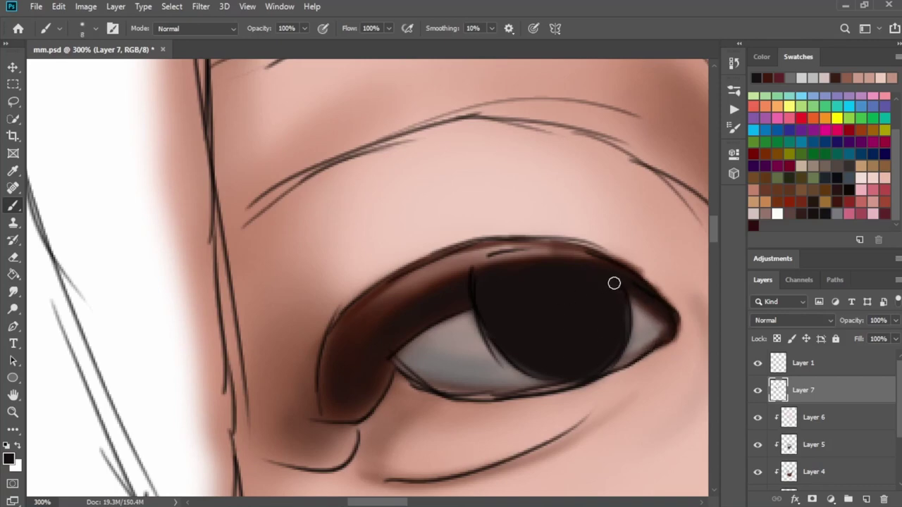
pyautogui.press(']')
pyautogui.press('[')
pyautogui.press('[')
pyautogui.moveTo(363, 297); pyautogui.dragTo(489, 247)
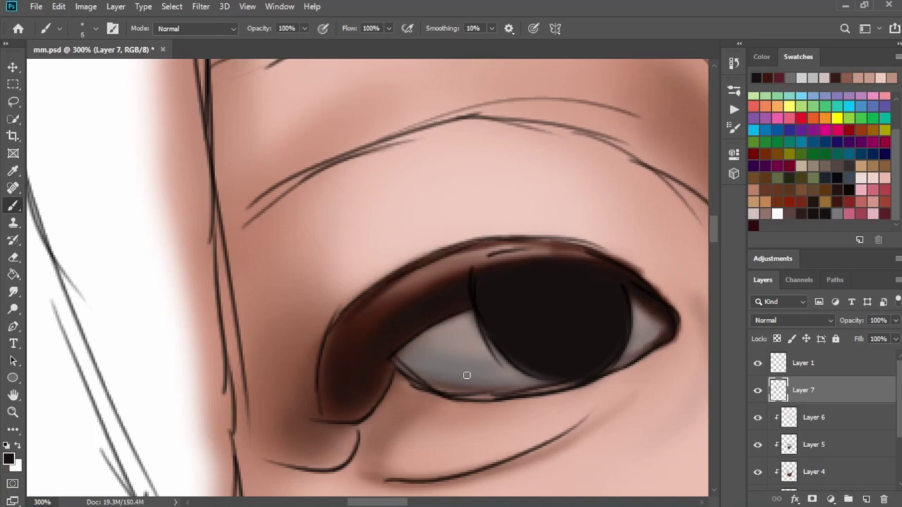
# Hide the sketch lines, zoom out to both eyes, and add a new Layer 8
pyautogui.click(758, 363)
pyautogui.hotkey('ctrl', '-')
pyautogui.hotkey('ctrl', '-')
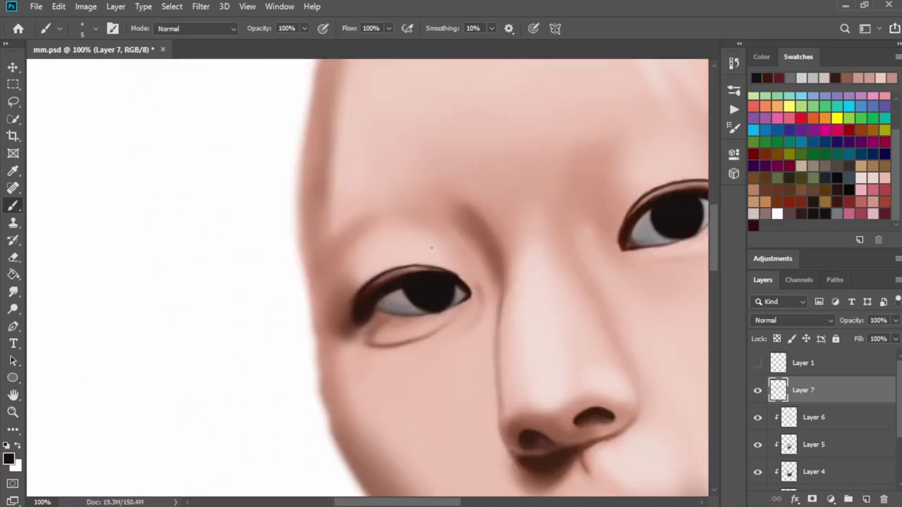
pyautogui.moveTo(524, 257)
pyautogui.mouseDown()
pyautogui.moveTo(366, 242)
pyautogui.moveTo(296, 281)
pyautogui.mouseUp()
pyautogui.click(866, 498)
# Paint white catchlights on the upper eyelid and across the iris, plus a faint grey iris reflection
pyautogui.click(866, 172)
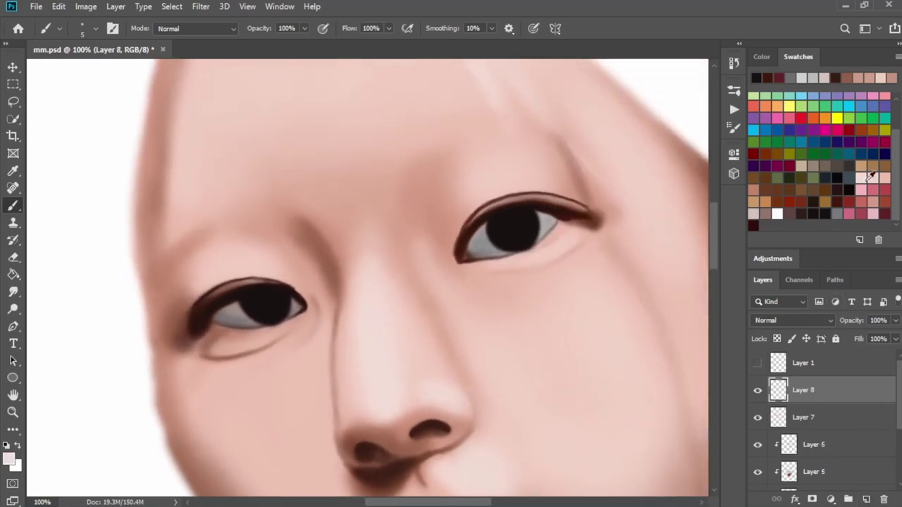
pyautogui.click(777, 213)
pyautogui.moveTo(574, 252); pyautogui.dragTo(549, 258)
pyautogui.hotkey('ctrl', '+')
pyautogui.hotkey('ctrl', '+')
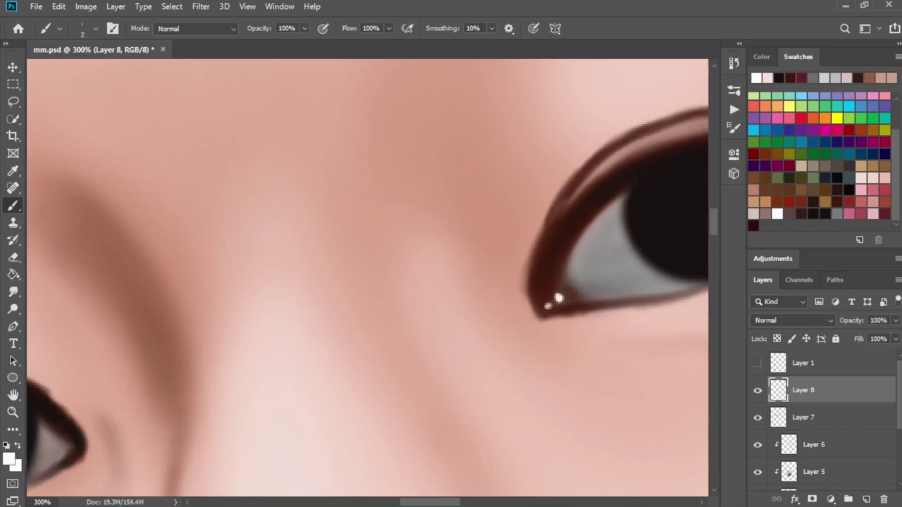
pyautogui.moveTo(447, 363)
pyautogui.mouseDown()
pyautogui.moveTo(533, 326)
pyautogui.moveTo(463, 310)
pyautogui.moveTo(533, 314)
pyautogui.mouseUp()
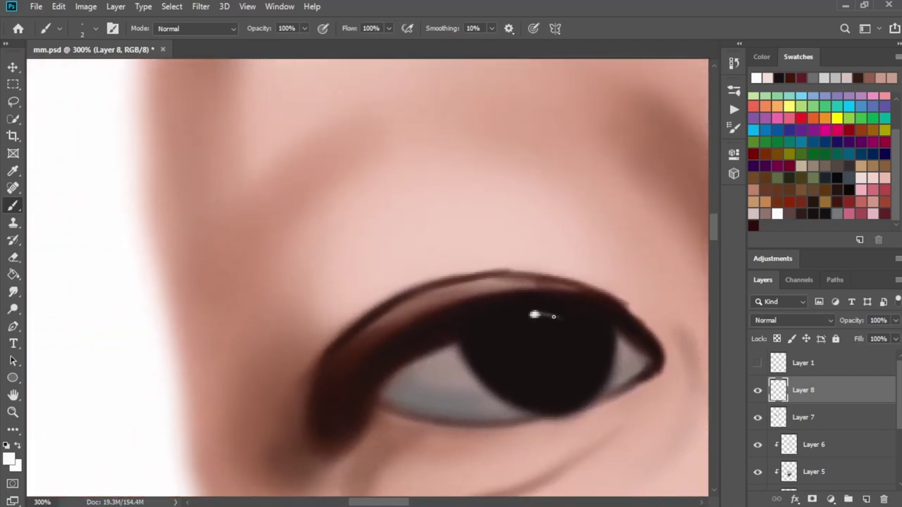
pyautogui.moveTo(618, 314)
pyautogui.mouseDown()
pyautogui.moveTo(540, 267)
pyautogui.moveTo(467, 274)
pyautogui.moveTo(615, 190)
pyautogui.mouseUp()
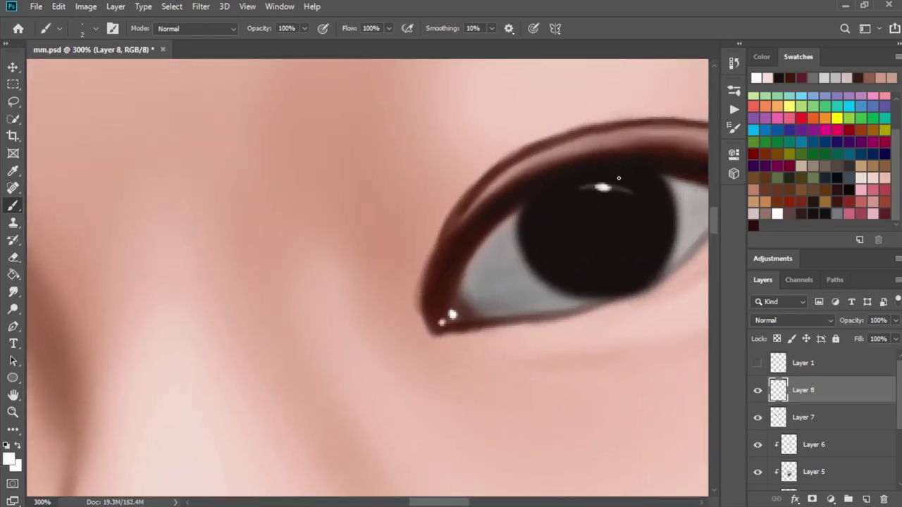
pyautogui.moveTo(631, 143)
pyautogui.mouseDown()
pyautogui.moveTo(610, 140)
pyautogui.moveTo(641, 142)
pyautogui.mouseUp()
pyautogui.moveTo(579, 190); pyautogui.dragTo(630, 193)
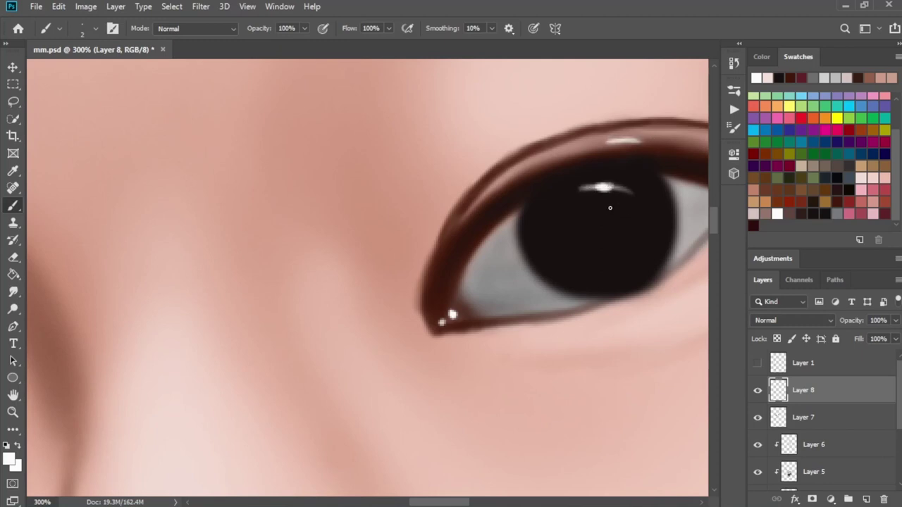
pyautogui.press(']')
pyautogui.press(']')
pyautogui.press(']')
pyautogui.moveTo(566, 230); pyautogui.dragTo(610, 241)
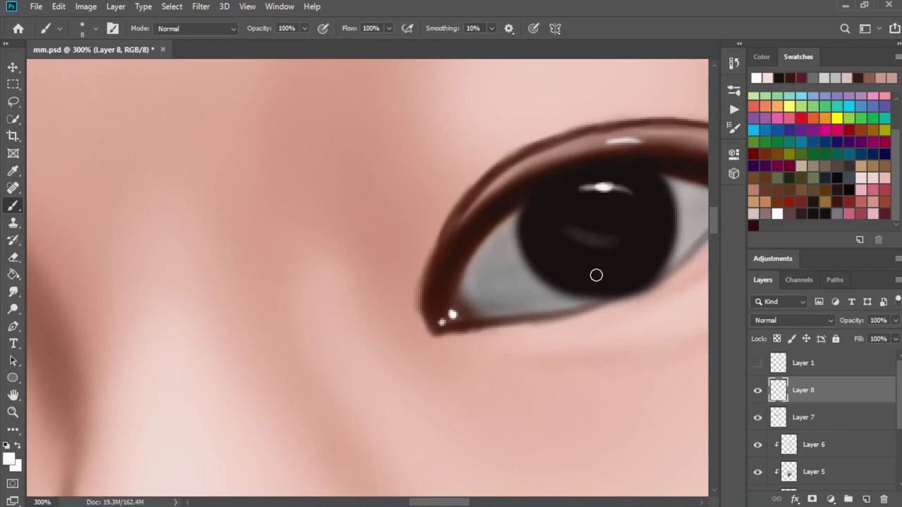
# Zoom out to the nose and mouth, add Layer 9, and show Layer 1's sketch lines again
pyautogui.hotkey('ctrl', '1')
pyautogui.scroll(-3, 601, 239)
pyautogui.scroll(-1, 599, 222)
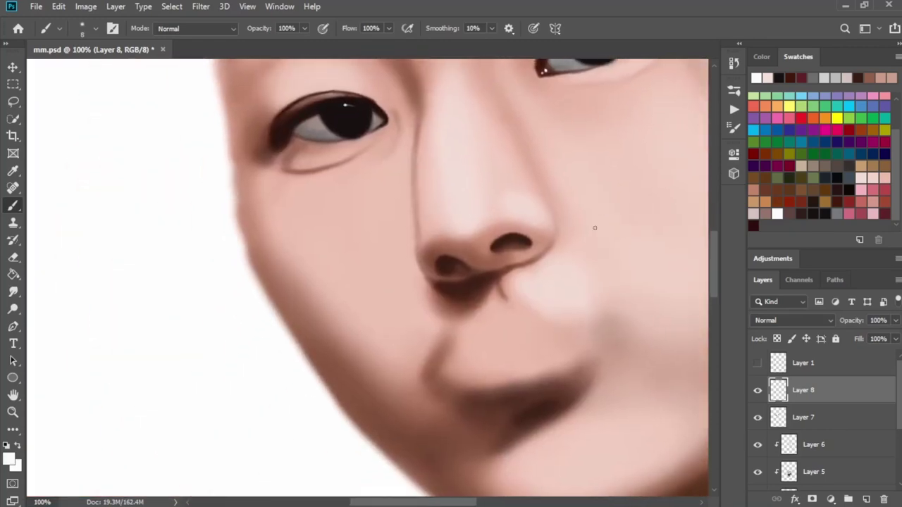
pyautogui.moveTo(565, 265); pyautogui.dragTo(510, 247)
pyautogui.click(866, 499)
pyautogui.click(757, 363)
# Sample a pink swatch and paint pink over the lower-left lip corner and along the upper lip
pyautogui.moveTo(611, 357); pyautogui.dragTo(562, 307)
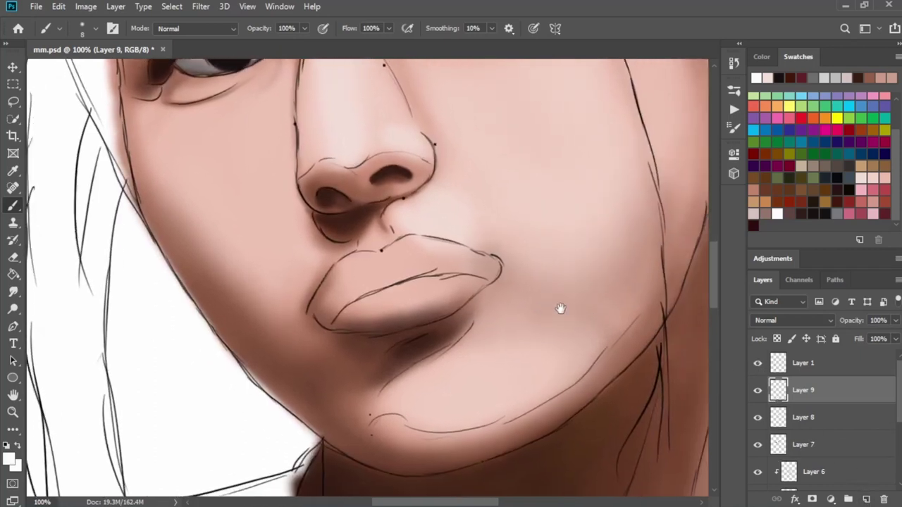
pyautogui.press('i')
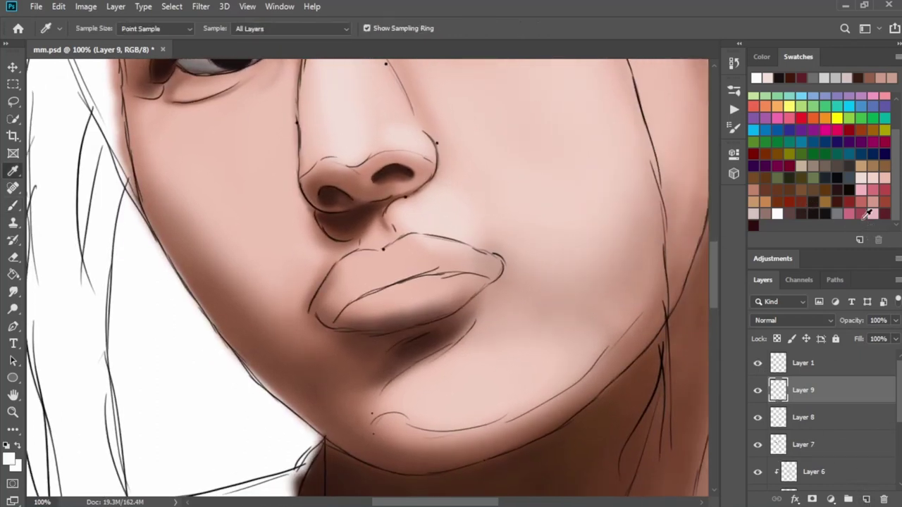
pyautogui.click(866, 215)
pyautogui.press('b')
pyautogui.scroll(3, 423, 315)
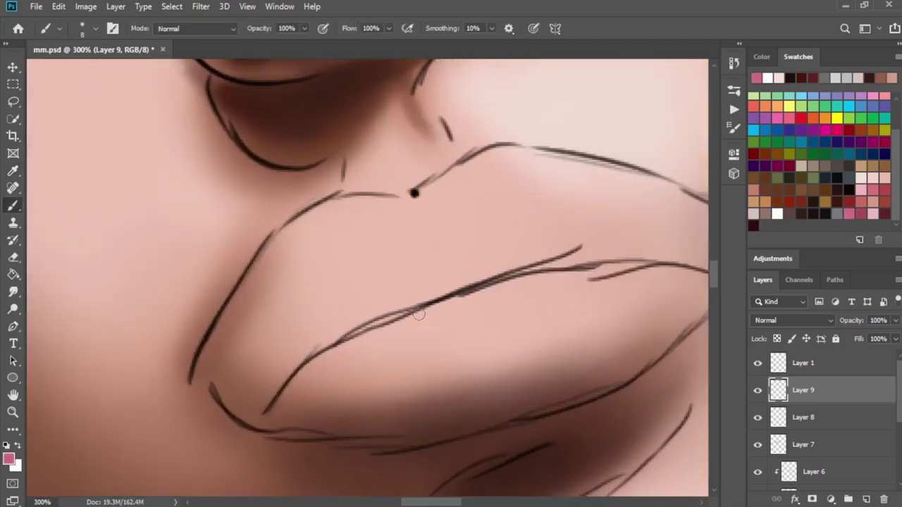
pyautogui.scroll(-1, 419, 315)
pyautogui.press(']')
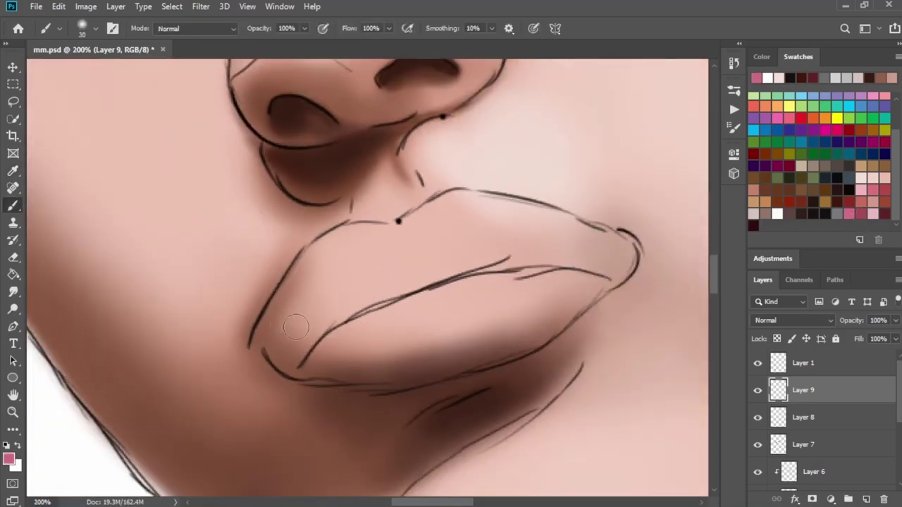
pyautogui.press('[')
pyautogui.moveTo(295, 326); pyautogui.dragTo(279, 341)
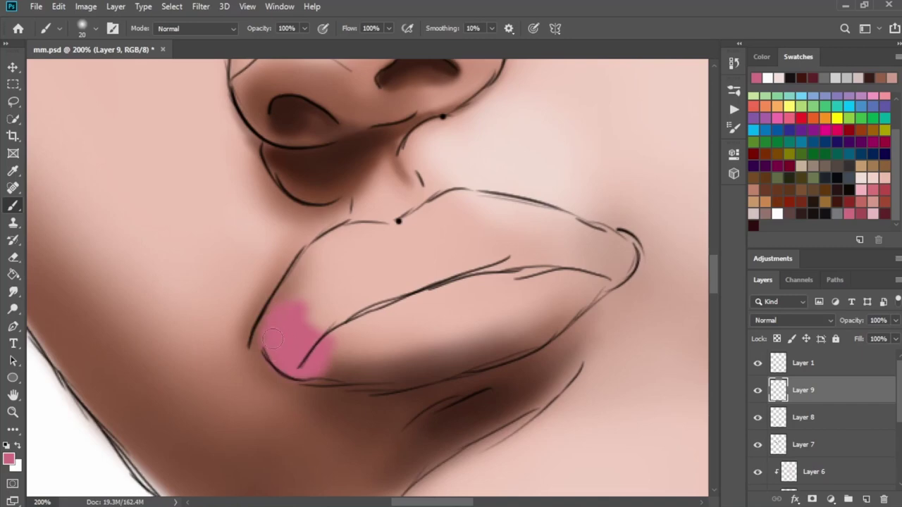
pyautogui.moveTo(273, 339)
pyautogui.mouseDown()
pyautogui.moveTo(389, 242)
pyautogui.moveTo(316, 268)
pyautogui.moveTo(413, 259)
pyautogui.moveTo(429, 229)
pyautogui.moveTo(469, 208)
pyautogui.moveTo(448, 217)
pyautogui.moveTo(581, 228)
pyautogui.moveTo(620, 267)
pyautogui.moveTo(624, 247)
pyautogui.moveTo(503, 314)
pyautogui.moveTo(546, 324)
pyautogui.mouseUp()
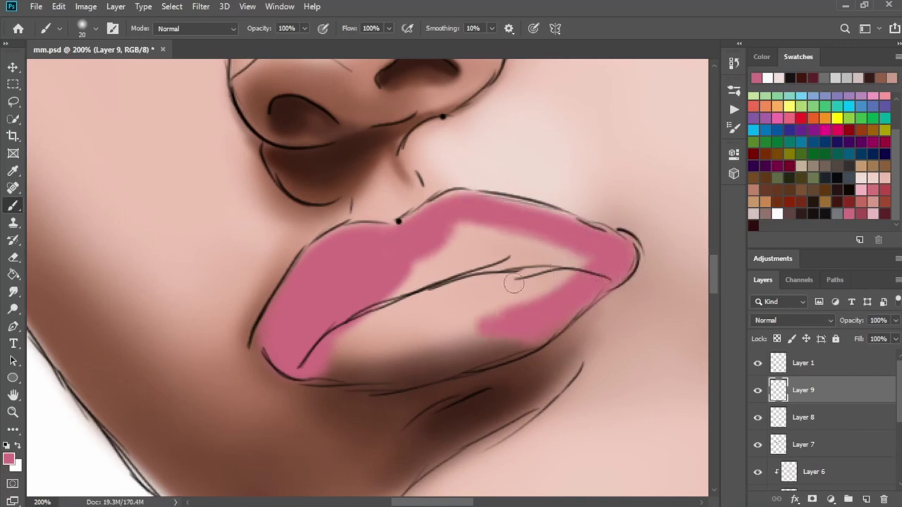
# Fill the rest of both lips pink, then darken the upper lip's right edge with a darker red
pyautogui.moveTo(357, 362)
pyautogui.mouseDown()
pyautogui.moveTo(430, 370)
pyautogui.moveTo(493, 345)
pyautogui.moveTo(316, 361)
pyautogui.moveTo(514, 348)
pyautogui.moveTo(497, 350)
pyautogui.mouseUp()
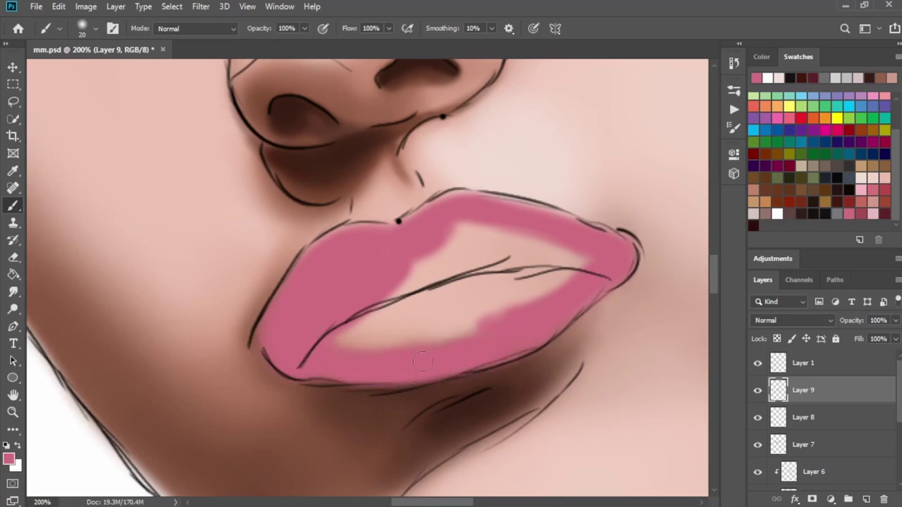
pyautogui.moveTo(422, 361)
pyautogui.mouseDown()
pyautogui.moveTo(349, 331)
pyautogui.moveTo(493, 271)
pyautogui.moveTo(585, 254)
pyautogui.moveTo(510, 235)
pyautogui.mouseUp()
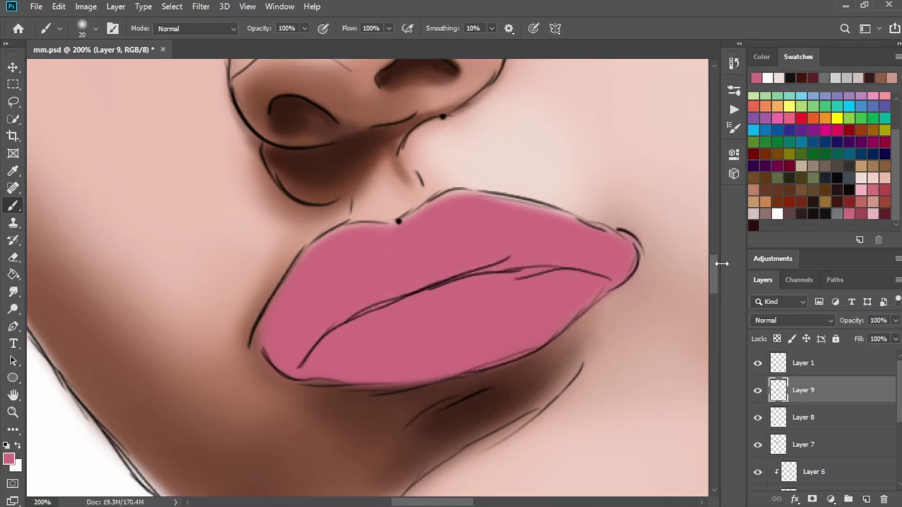
pyautogui.click(858, 210)
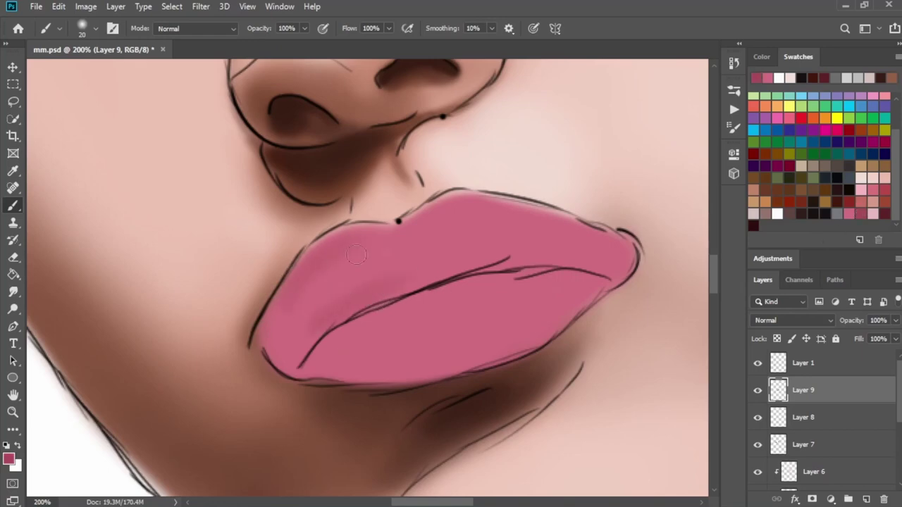
pyautogui.moveTo(389, 235)
pyautogui.mouseDown()
pyautogui.moveTo(482, 215)
pyautogui.moveTo(577, 224)
pyautogui.mouseUp()
# Darken the upper lip's edge on both sides of the cupid's bow and fill the lower-left corner gap
pyautogui.press('[')
pyautogui.press('[')
pyautogui.press('[')
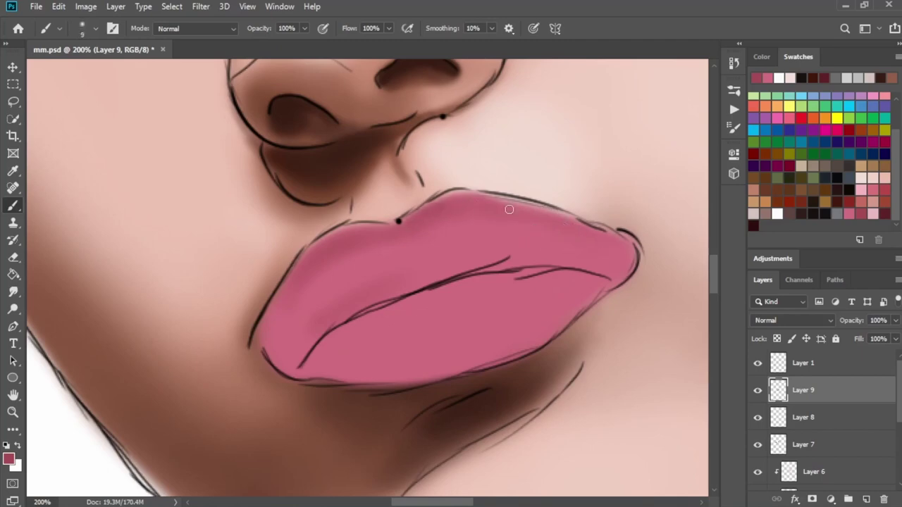
pyautogui.moveTo(505, 209); pyautogui.dragTo(568, 224)
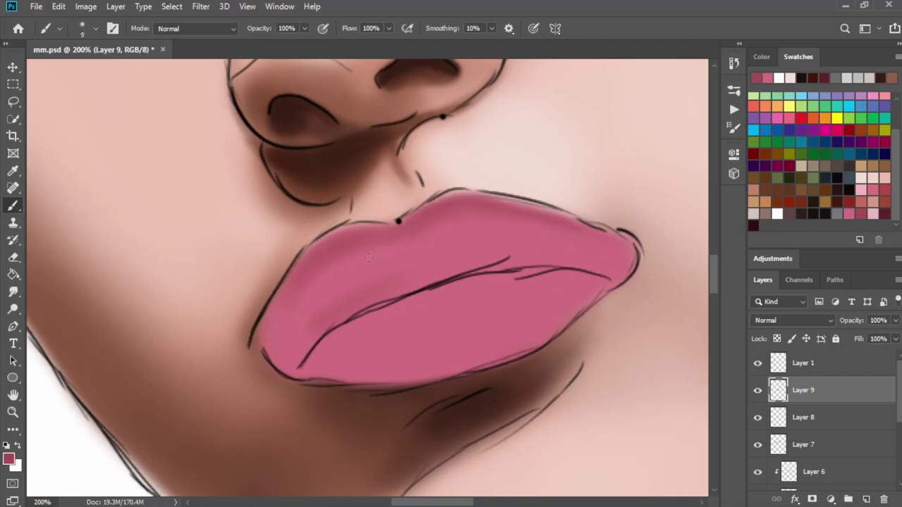
pyautogui.moveTo(401, 232)
pyautogui.mouseDown()
pyautogui.moveTo(391, 242)
pyautogui.moveTo(341, 236)
pyautogui.mouseUp()
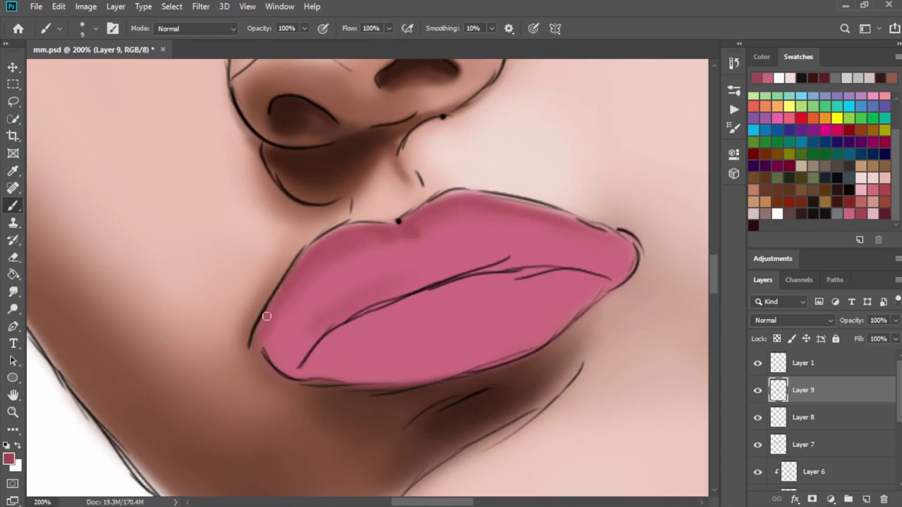
pyautogui.moveTo(263, 337); pyautogui.dragTo(320, 325)
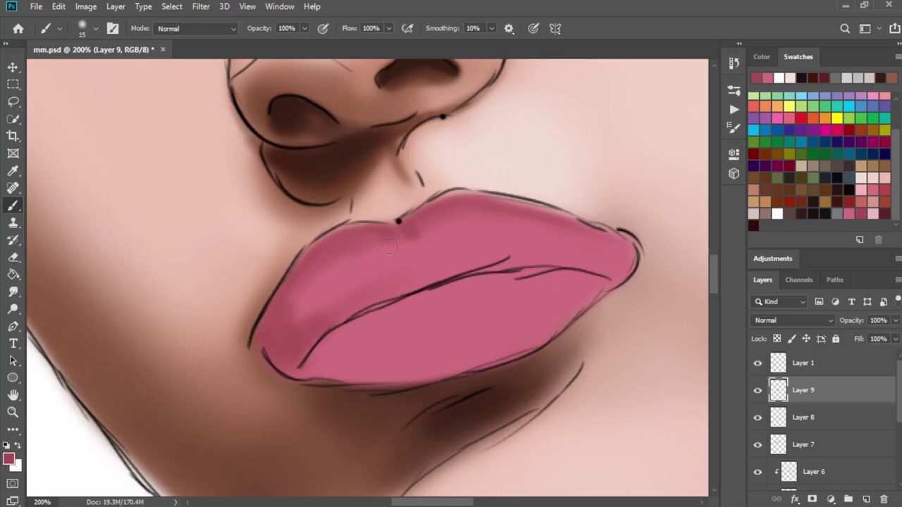
# Darken the line between the lips and blend pink along the lower lip's bottom edge
pyautogui.press(']')
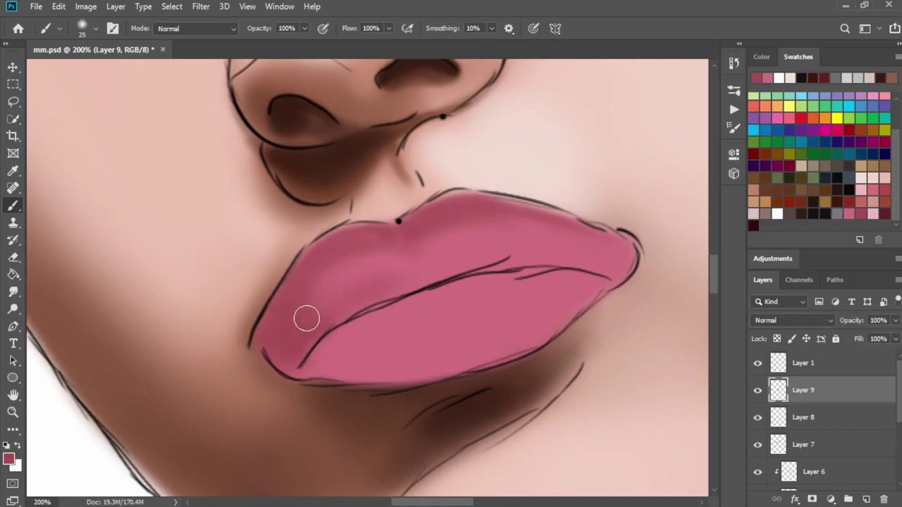
pyautogui.press('[')
pyautogui.press('[')
pyautogui.press('[')
pyautogui.moveTo(357, 309)
pyautogui.mouseDown()
pyautogui.moveTo(564, 259)
pyautogui.moveTo(599, 239)
pyautogui.moveTo(629, 271)
pyautogui.moveTo(507, 258)
pyautogui.mouseUp()
pyautogui.press(']')
pyautogui.press(']')
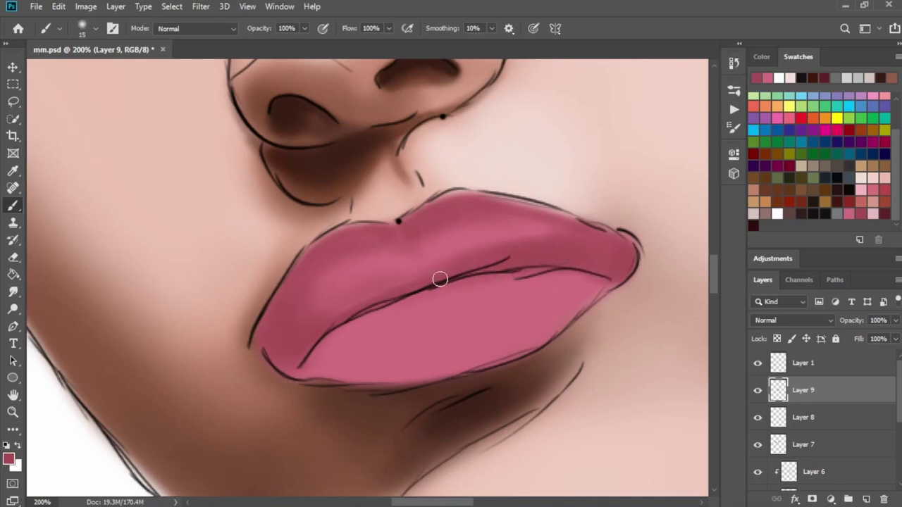
pyautogui.press('[')
pyautogui.press('[')
pyautogui.press('[')
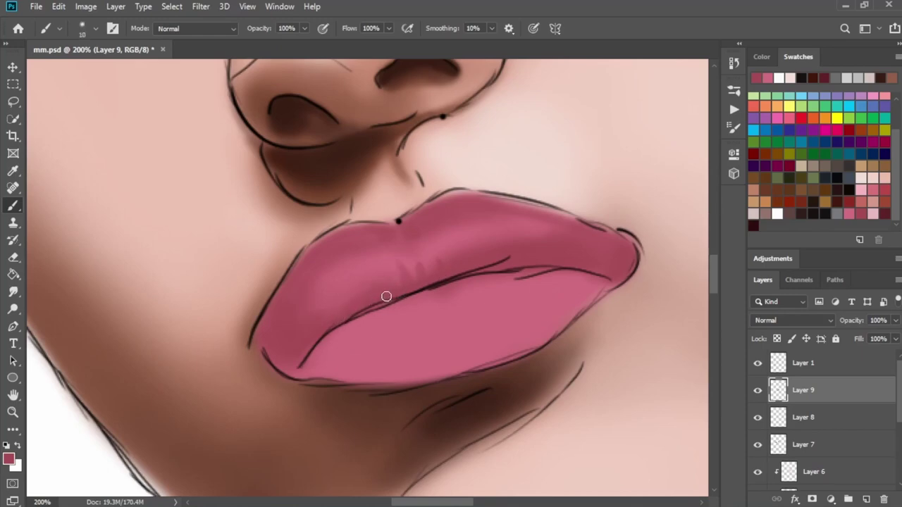
pyautogui.press(']')
pyautogui.press(']')
pyautogui.press(']')
pyautogui.press('[')
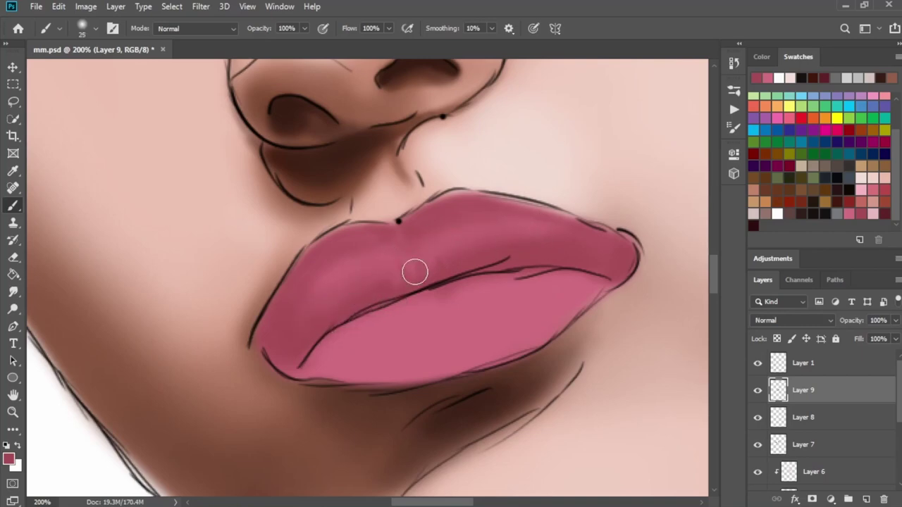
pyautogui.press('[')
pyautogui.press('[')
pyautogui.press('[')
pyautogui.moveTo(298, 364)
pyautogui.mouseDown()
pyautogui.moveTo(387, 378)
pyautogui.moveTo(526, 348)
pyautogui.moveTo(529, 336)
pyautogui.mouseUp()
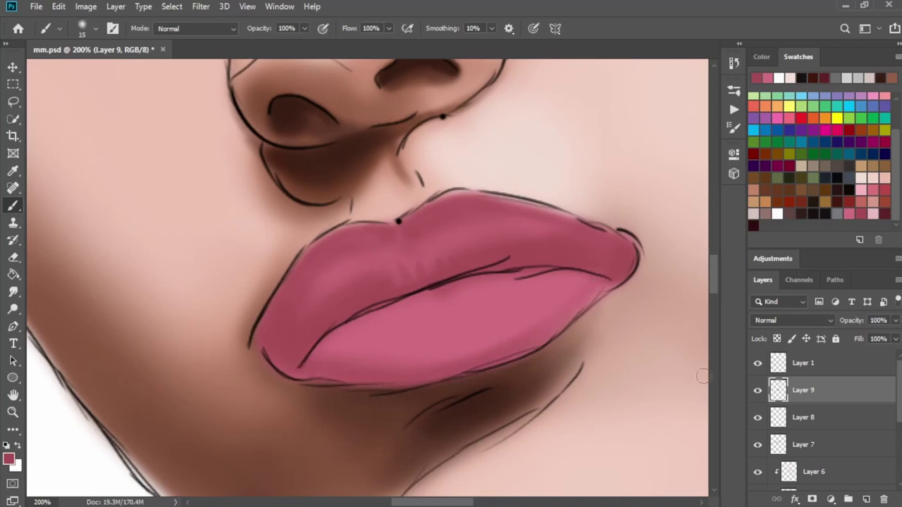
# Hide Layer 1's line art to judge the lip blending
pyautogui.click(758, 363)
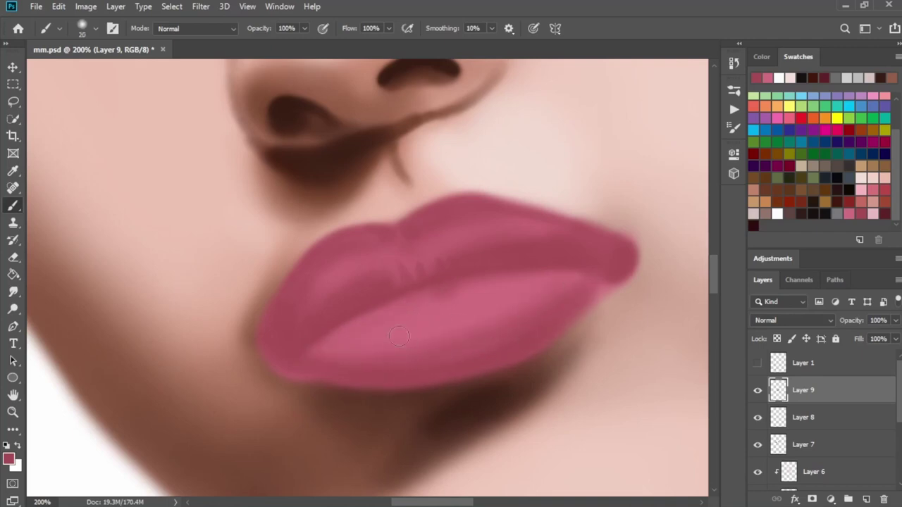
pyautogui.press(']')
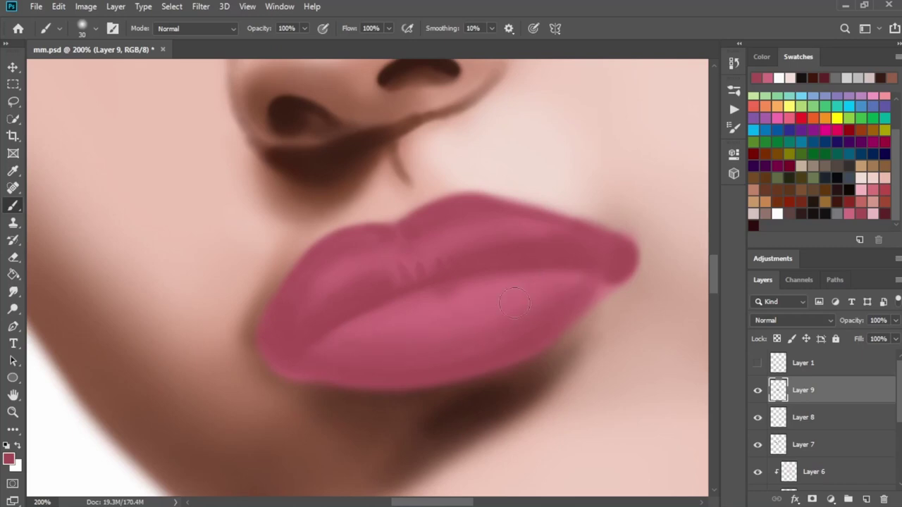
pyautogui.press('[')
pyautogui.press('[')
pyautogui.press('[')
pyautogui.press(']')
pyautogui.press(']')
# Toggle Layer 1's line art to compare the lips, pick a light pink swatch, and hide the sketch
pyautogui.click(757, 362)
pyautogui.click(758, 362)
pyautogui.click(757, 362)
pyautogui.click(875, 192)
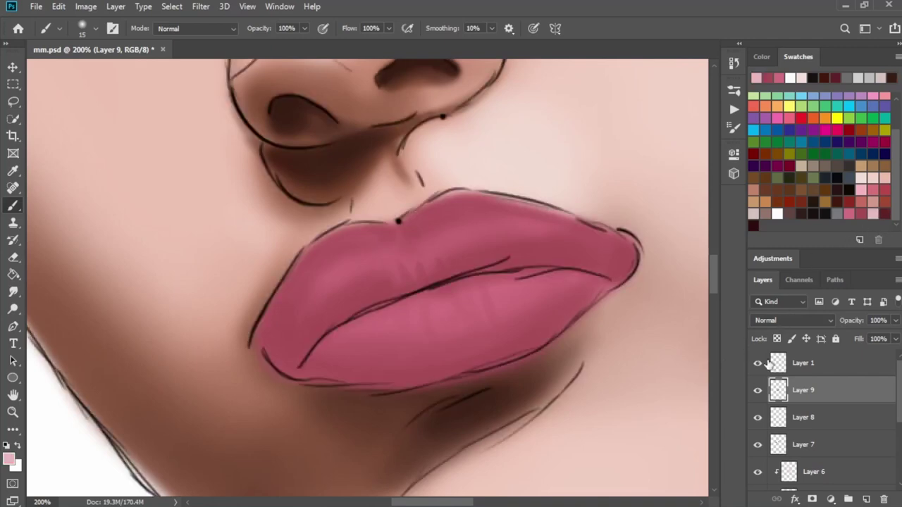
pyautogui.click(757, 362)
# Paint a light pink highlight on the upper lip and two small streaks on the lower lip
pyautogui.press('[')
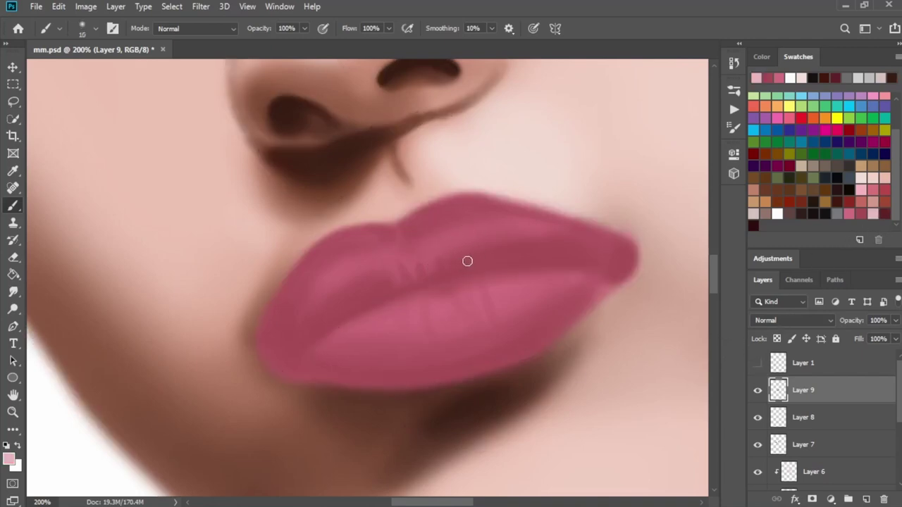
pyautogui.moveTo(451, 224); pyautogui.dragTo(523, 224)
pyautogui.press(']')
pyautogui.press(']')
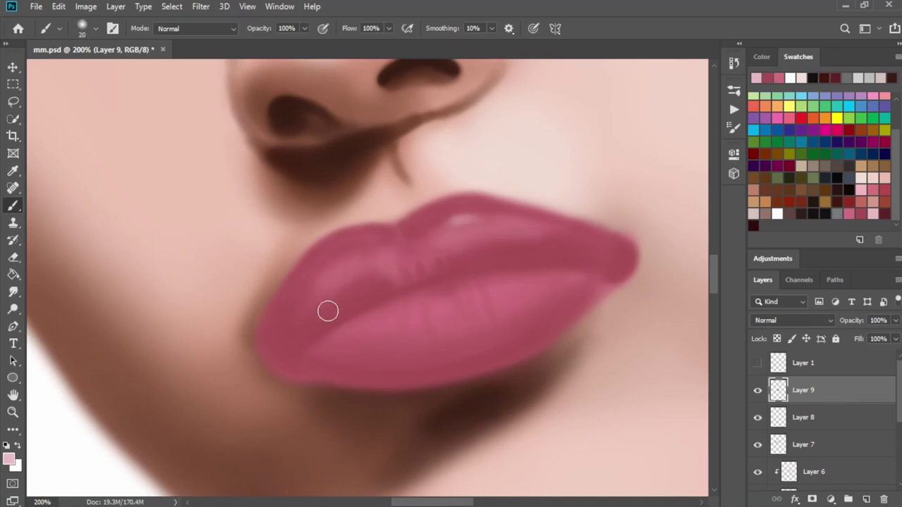
pyautogui.press('[')
pyautogui.press('[')
pyautogui.press('[')
pyautogui.moveTo(469, 295)
pyautogui.mouseDown()
pyautogui.moveTo(474, 315)
pyautogui.moveTo(521, 290)
pyautogui.mouseUp()
pyautogui.press('[')
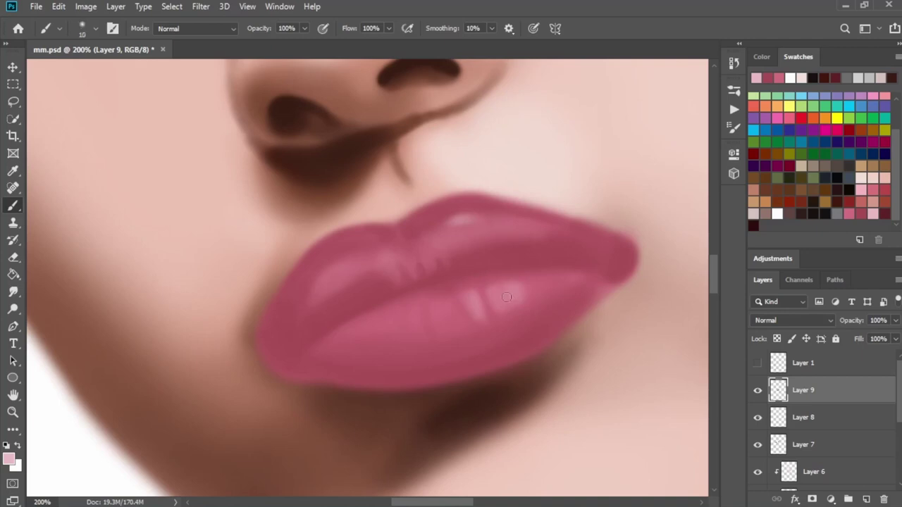
pyautogui.press('[')
pyautogui.moveTo(446, 301); pyautogui.dragTo(448, 312)
pyautogui.press('[')
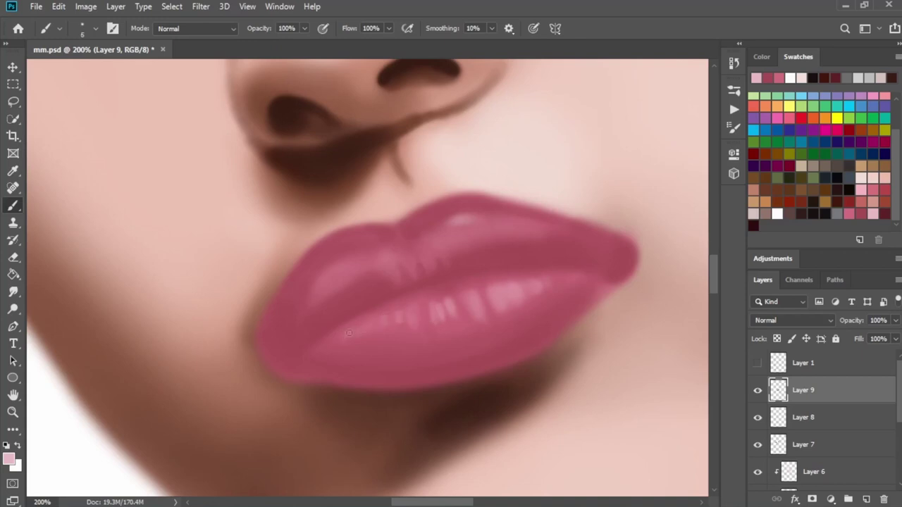
# Try a soft lower-lip highlight, undo it, and add a short bright lower-lip streak instead
pyautogui.press(']')
pyautogui.press(']')
pyautogui.press(']')
pyautogui.moveTo(430, 345); pyautogui.dragTo(413, 336)
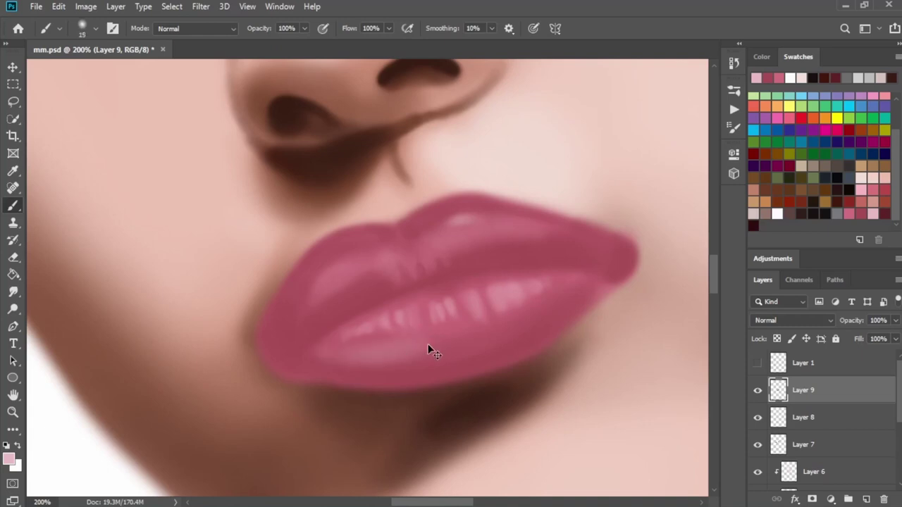
pyautogui.hotkey('ctrl', 'z')
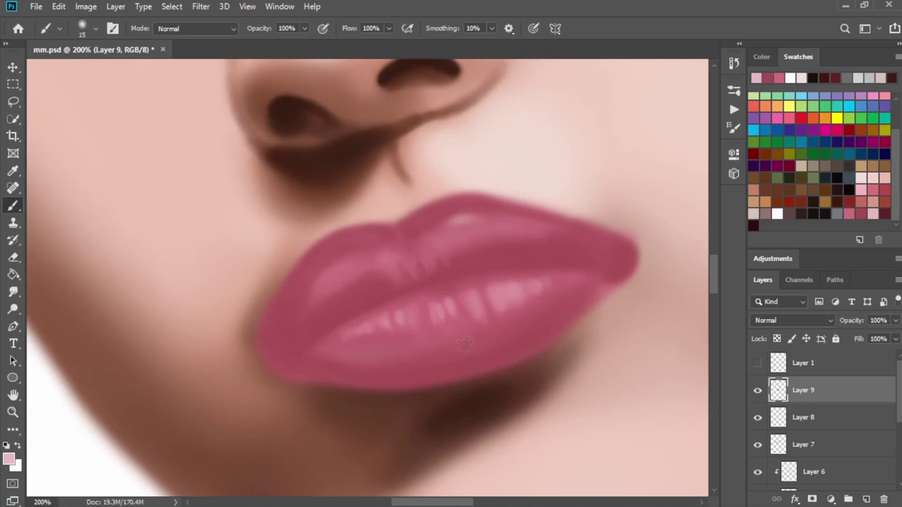
pyautogui.press('[')
pyautogui.press('[')
pyautogui.press('[')
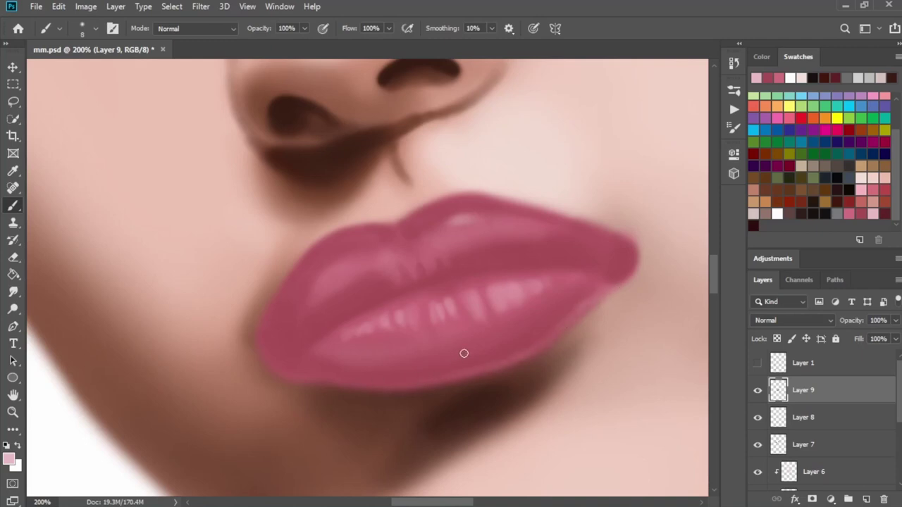
pyautogui.press(']')
pyautogui.press(']')
pyautogui.press(']')
pyautogui.press('[')
pyautogui.press('[')
pyautogui.press('[')
pyautogui.moveTo(478, 301); pyautogui.dragTo(481, 317)
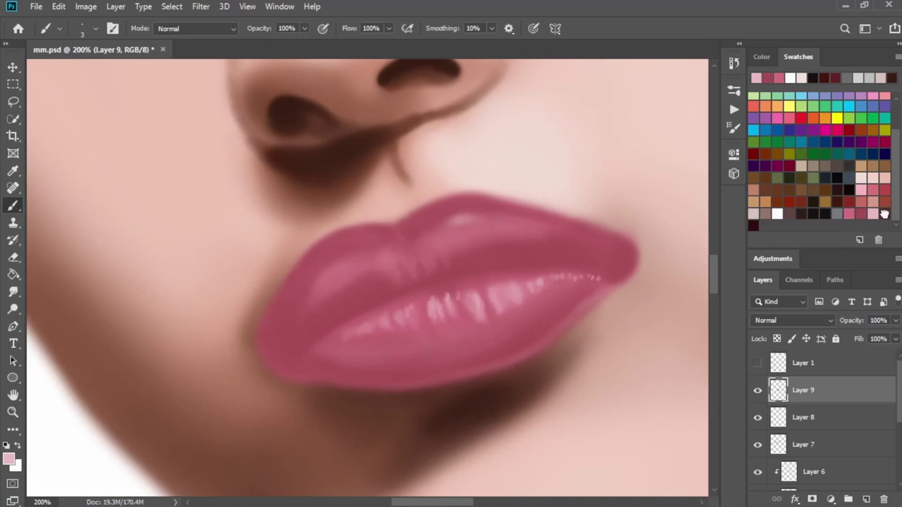
# Pick a dark maroon swatch, show the line art, and shade the lower-left lip corner
pyautogui.click(753, 225)
pyautogui.click(757, 363)
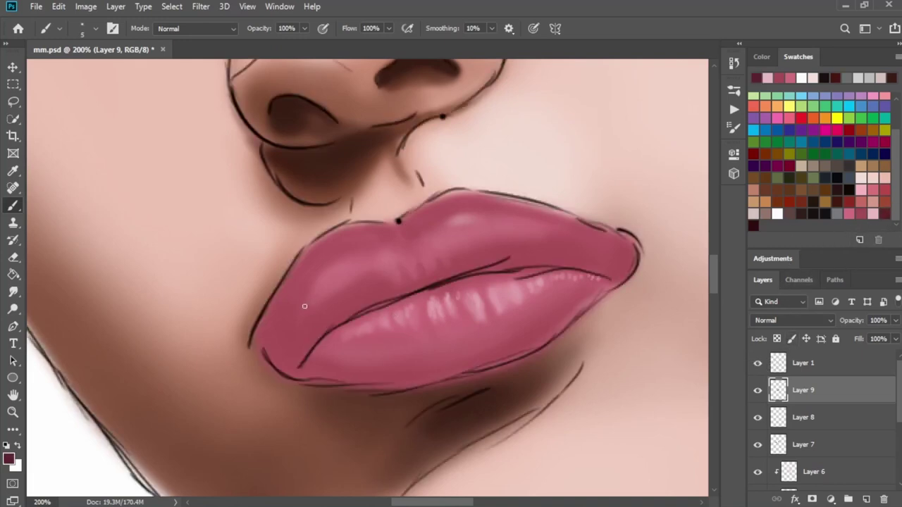
pyautogui.press(']')
pyautogui.press(']')
pyautogui.press(']')
pyautogui.moveTo(264, 336); pyautogui.dragTo(287, 334)
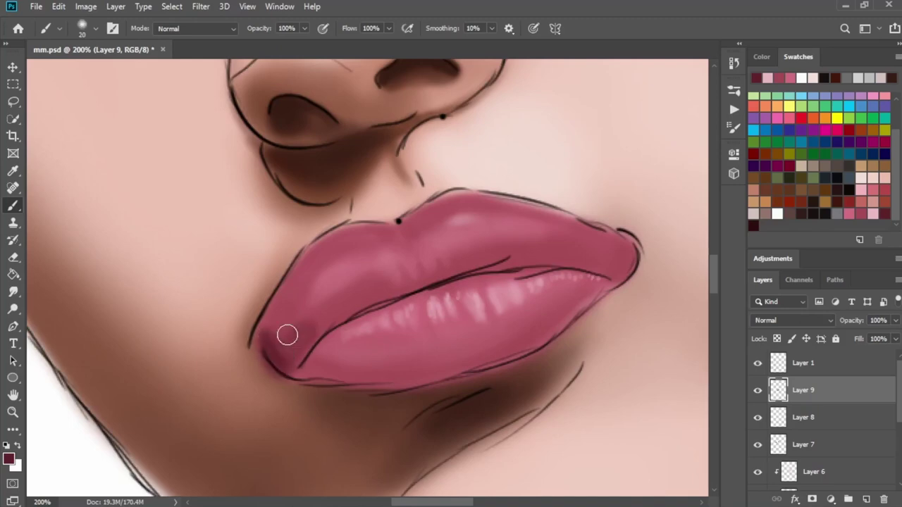
pyautogui.press('[')
pyautogui.press('[')
# Darken the crease between the lips and the right lip corner, with the line art hidden
pyautogui.press('[')
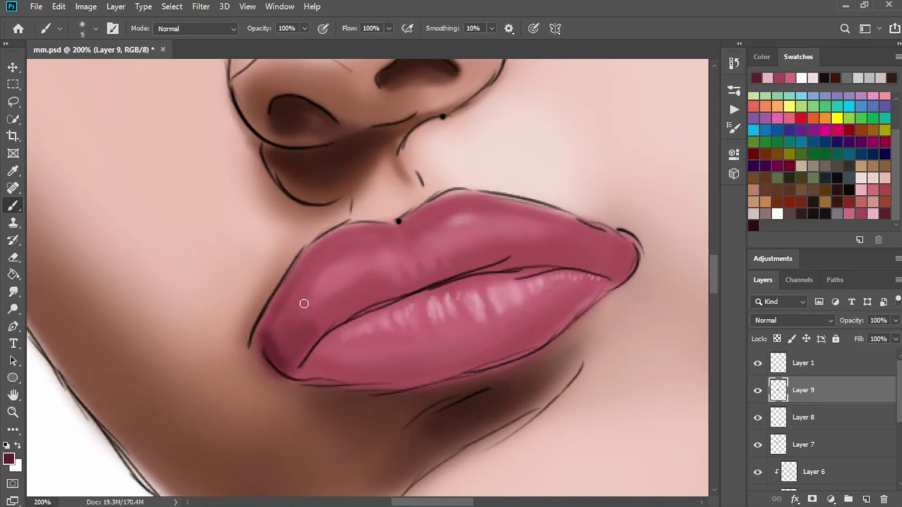
pyautogui.press(']')
pyautogui.press(']')
pyautogui.press(']')
pyautogui.moveTo(284, 328)
pyautogui.mouseDown()
pyautogui.moveTo(282, 356)
pyautogui.moveTo(355, 300)
pyautogui.moveTo(317, 324)
pyautogui.moveTo(388, 294)
pyautogui.mouseUp()
pyautogui.press('[')
pyautogui.press('[')
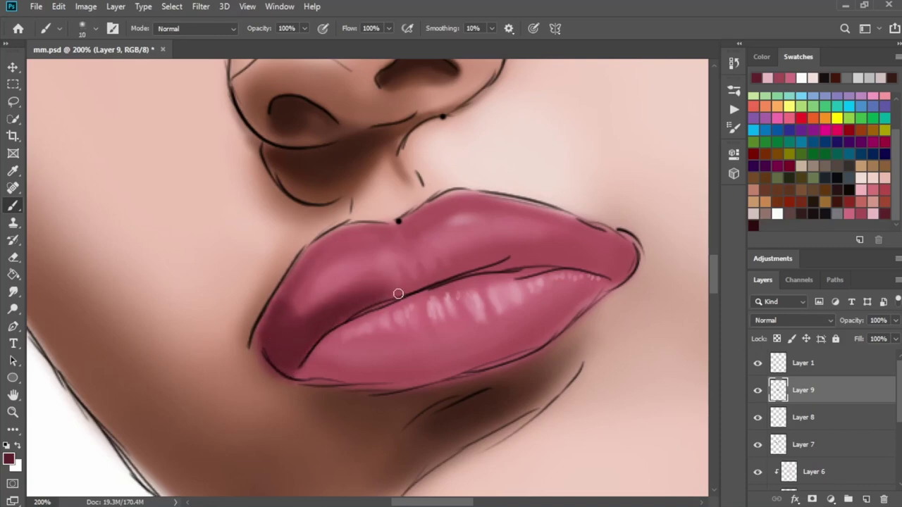
pyautogui.press('[')
pyautogui.moveTo(355, 312)
pyautogui.mouseDown()
pyautogui.moveTo(472, 267)
pyautogui.moveTo(556, 262)
pyautogui.moveTo(610, 274)
pyautogui.mouseUp()
pyautogui.click(757, 362)
pyautogui.press(']')
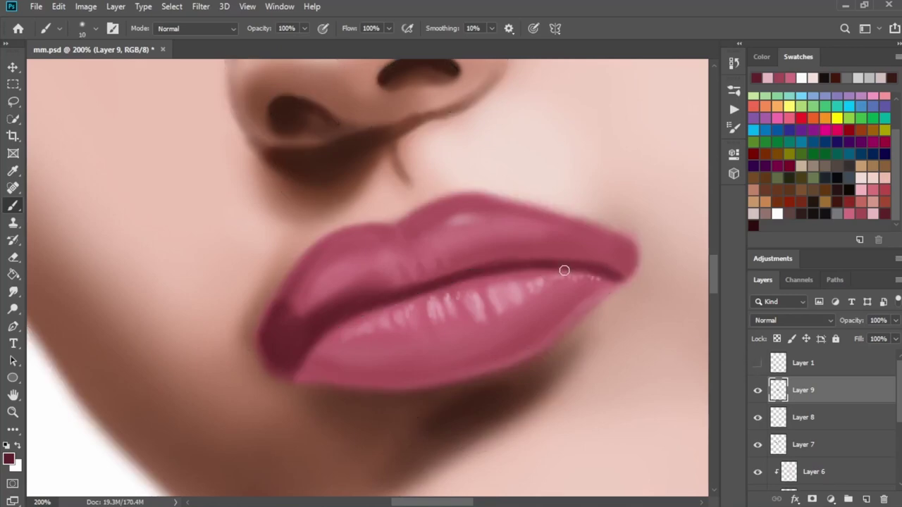
pyautogui.press(']')
pyautogui.moveTo(596, 272)
pyautogui.mouseDown()
pyautogui.moveTo(627, 260)
pyautogui.moveTo(500, 266)
pyautogui.moveTo(610, 268)
pyautogui.moveTo(600, 256)
pyautogui.mouseUp()
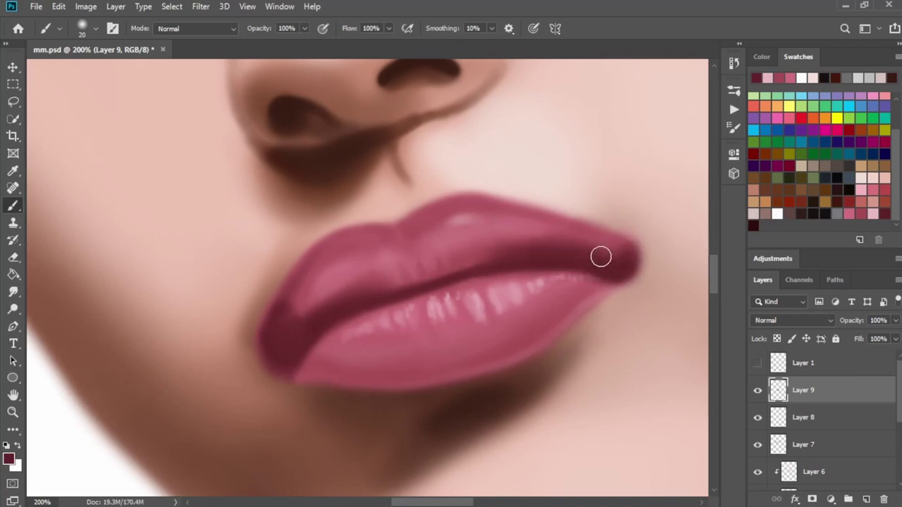
# Add a thin dark outline and vertical texture lines on the upper lip
pyautogui.press('[')
pyautogui.press('[')
pyautogui.press('[')
pyautogui.moveTo(490, 204); pyautogui.dragTo(565, 217)
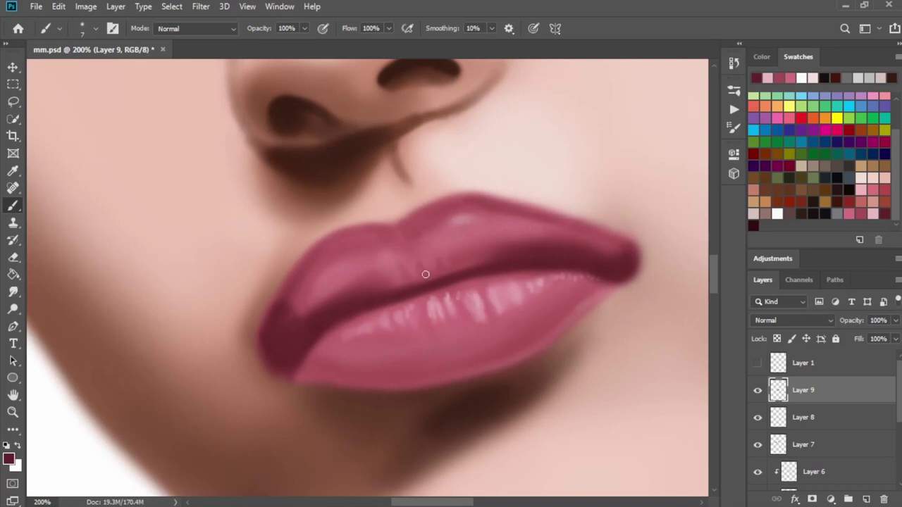
pyautogui.moveTo(437, 256)
pyautogui.mouseDown()
pyautogui.moveTo(440, 272)
pyautogui.moveTo(453, 273)
pyautogui.mouseUp()
pyautogui.press(']')
pyautogui.press(']')
pyautogui.press(']')
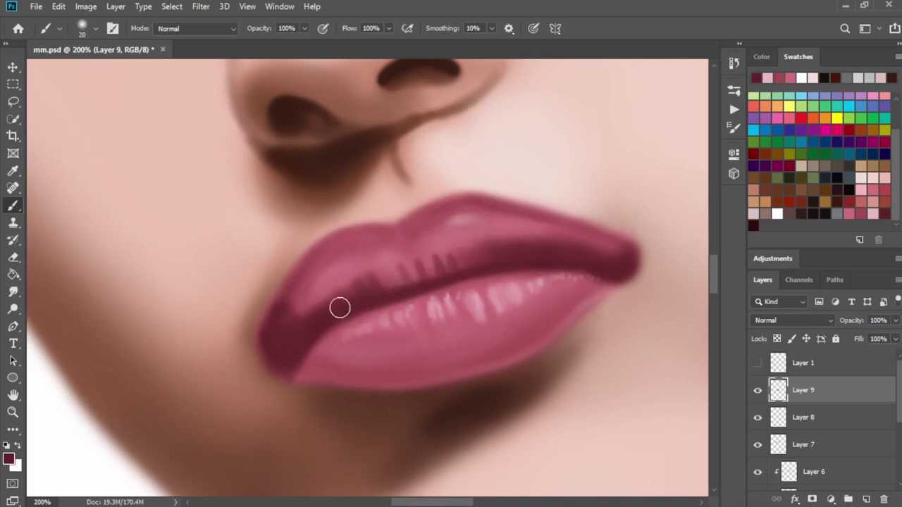
pyautogui.press('[')
pyautogui.press('[')
pyautogui.press('[')
pyautogui.press(']')
# Darken the lips' lower-left edge, left corner, and the lower lip's bottom edge in maroon
pyautogui.moveTo(294, 370); pyautogui.dragTo(324, 381)
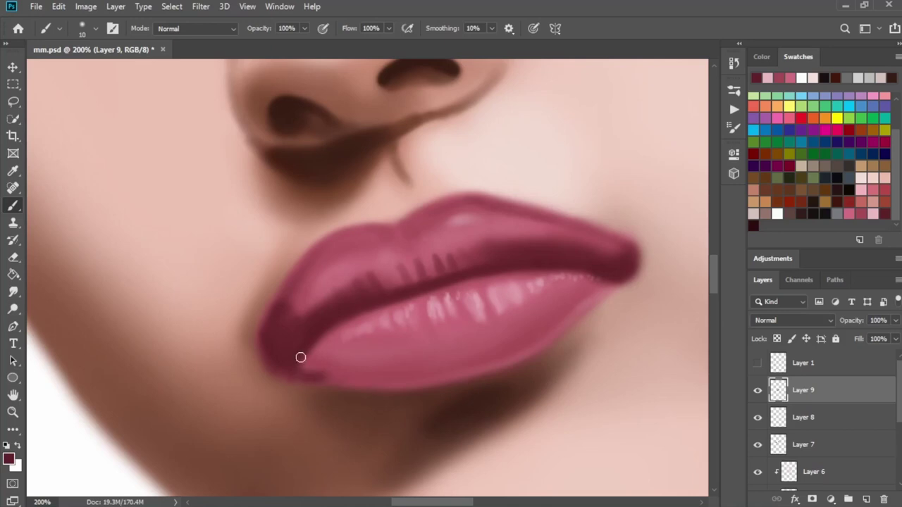
pyautogui.press(']')
pyautogui.press(']')
pyautogui.moveTo(290, 348)
pyautogui.mouseDown()
pyautogui.moveTo(260, 336)
pyautogui.moveTo(269, 294)
pyautogui.mouseUp()
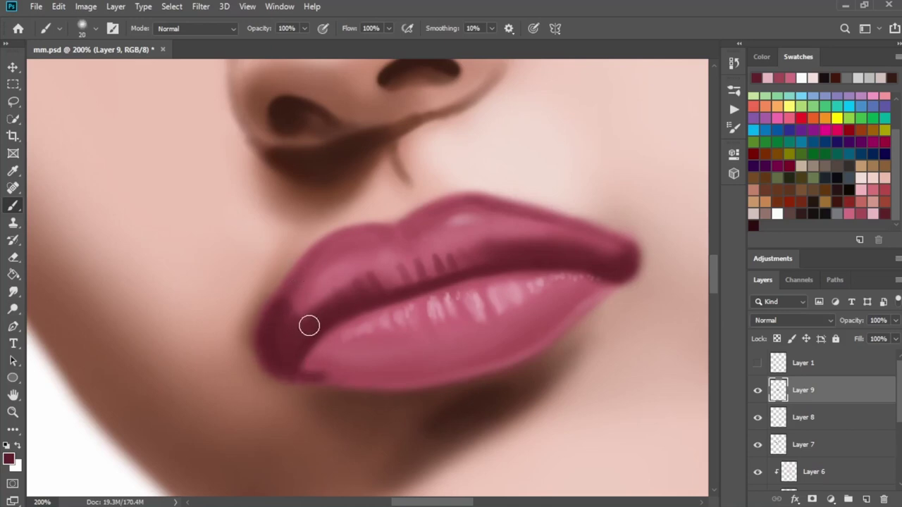
pyautogui.press('[')
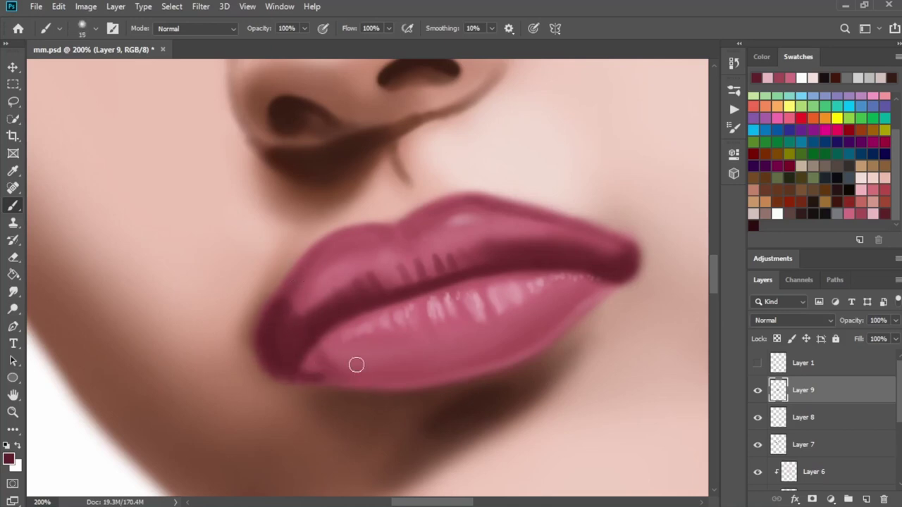
pyautogui.press('[')
pyautogui.press('[')
pyautogui.press('[')
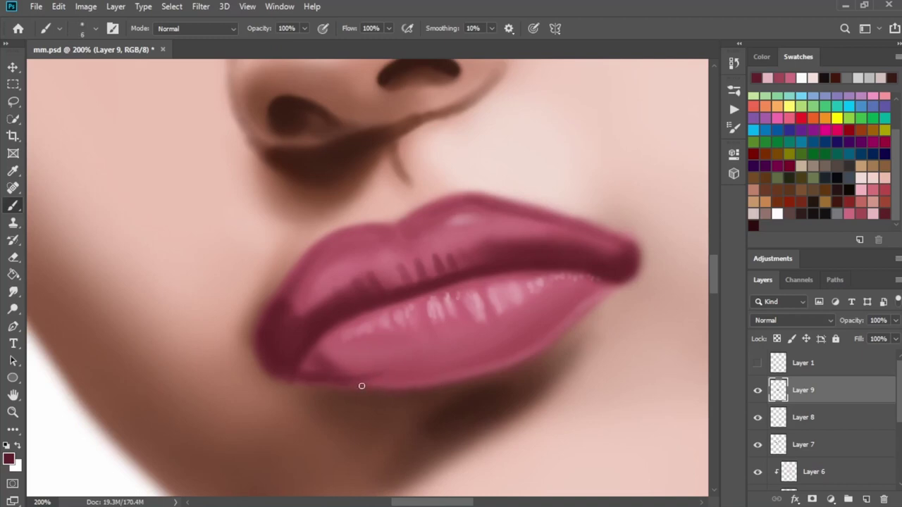
pyautogui.moveTo(517, 362); pyautogui.dragTo(598, 305)
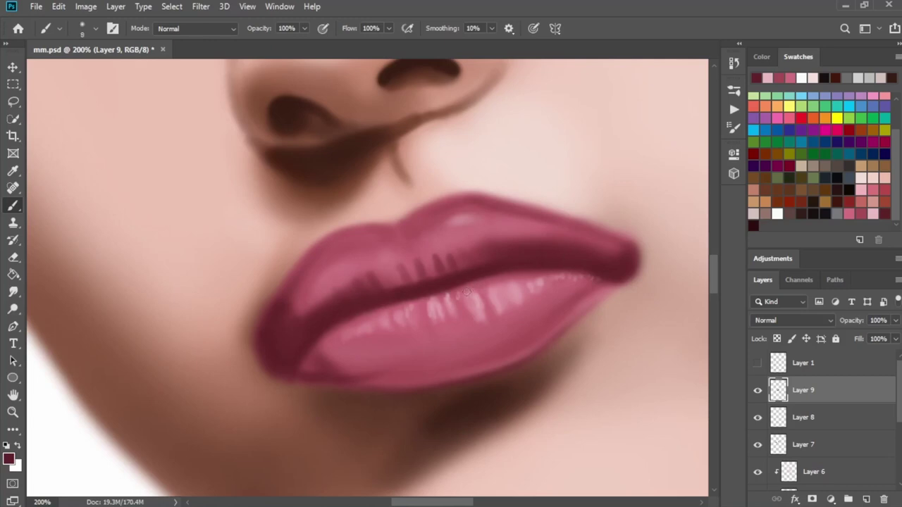
pyautogui.press('[')
pyautogui.press('[')
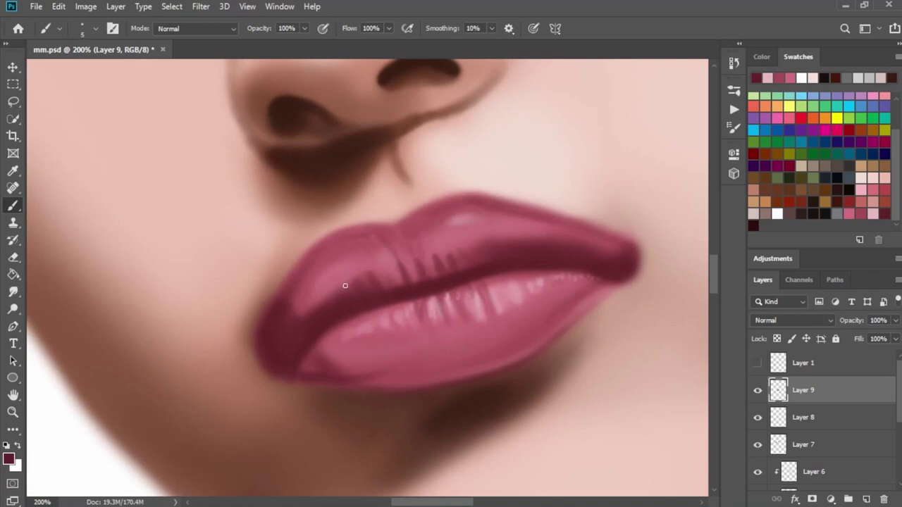
pyautogui.press('[')
pyautogui.press('[')
# Pick an even darker shade and deepen the shadow along the lip seam toward the right
pyautogui.click(754, 225)
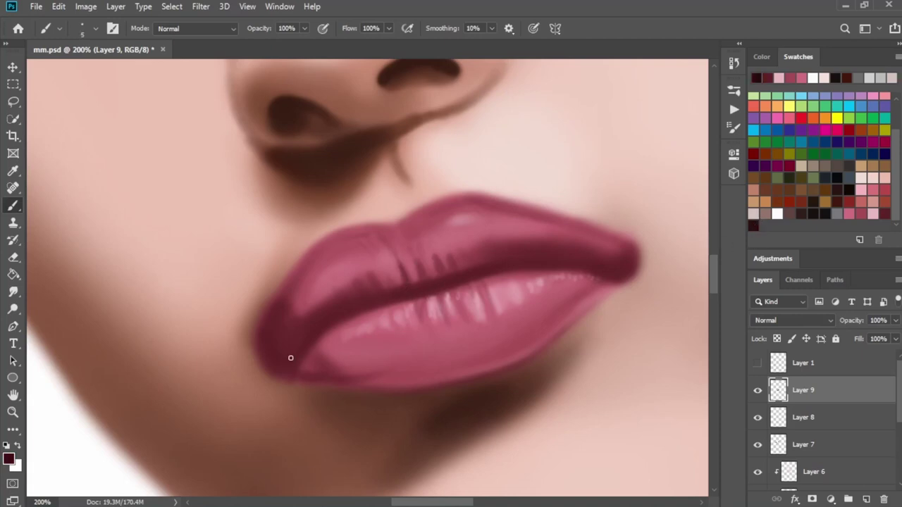
pyautogui.press(']')
pyautogui.press(']')
pyautogui.press(']')
pyautogui.press(']')
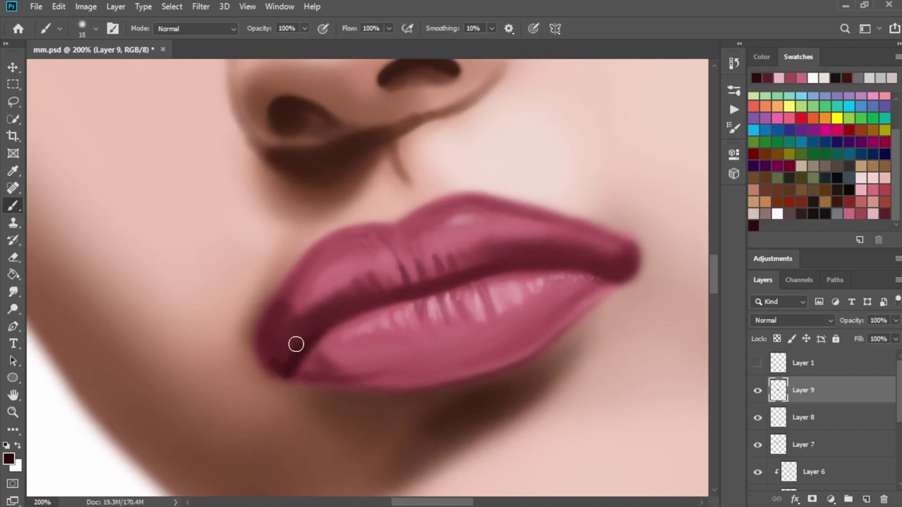
pyautogui.press('[')
pyautogui.press('[')
pyautogui.press('[')
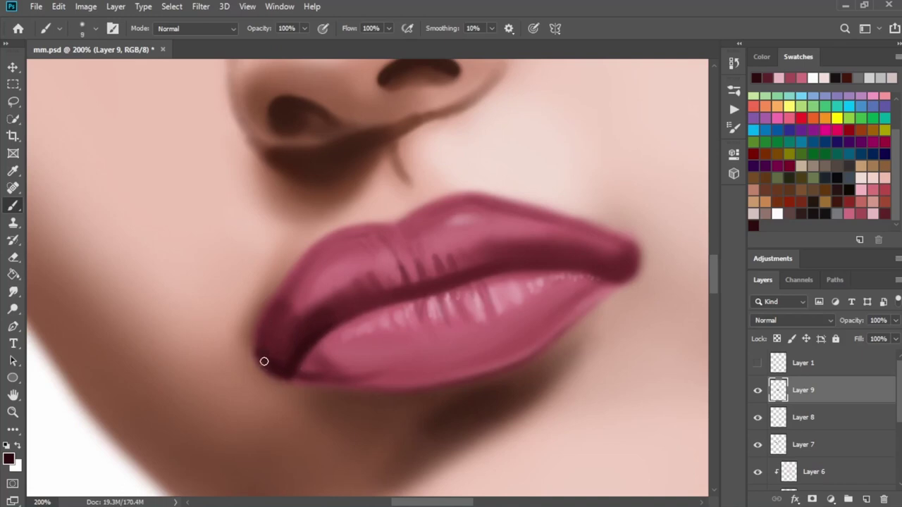
pyautogui.moveTo(312, 337); pyautogui.dragTo(440, 285)
pyautogui.moveTo(378, 305)
pyautogui.mouseDown()
pyautogui.moveTo(501, 265)
pyautogui.moveTo(587, 269)
pyautogui.mouseUp()
pyautogui.press(']')
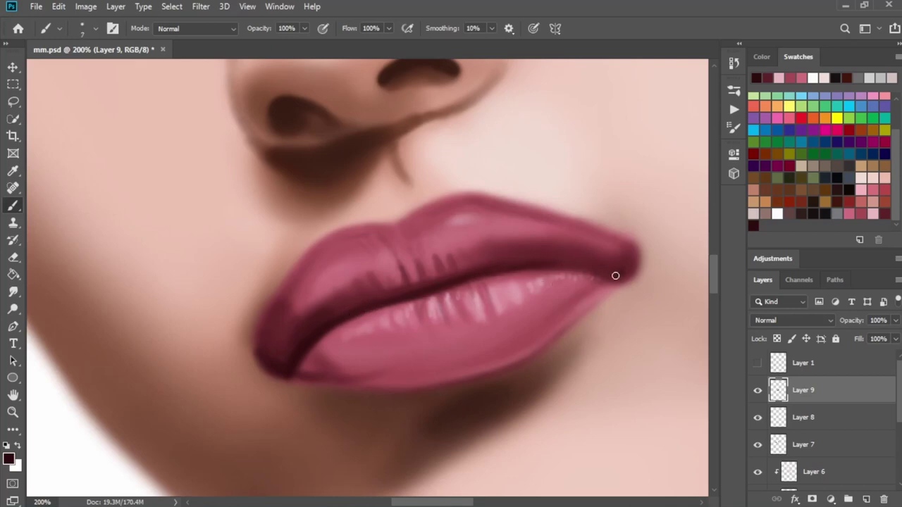
pyautogui.moveTo(551, 265)
pyautogui.mouseDown()
pyautogui.moveTo(597, 277)
pyautogui.moveTo(612, 270)
pyautogui.mouseUp()
# Darken the right corner of the lips with a smaller brush
pyautogui.press(']')
pyautogui.press(']')
pyautogui.press(']')
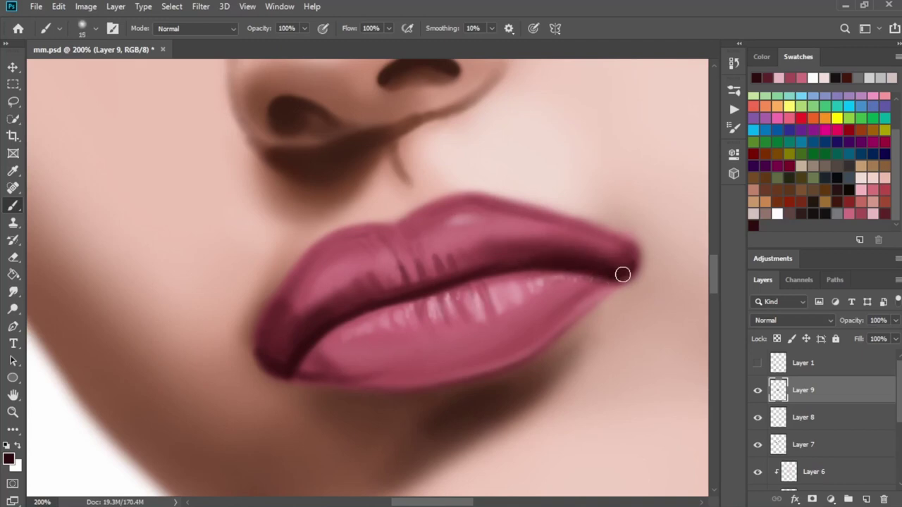
pyautogui.press('[')
pyautogui.press('[')
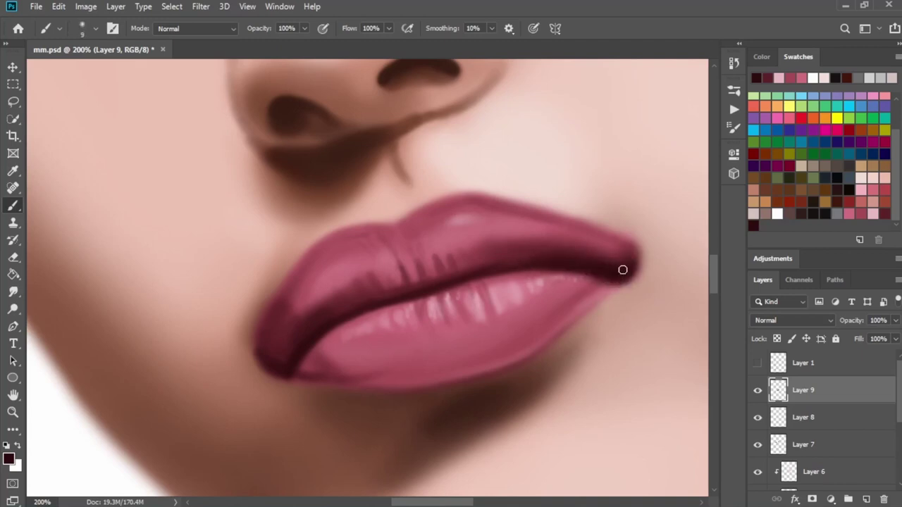
pyautogui.moveTo(622, 268); pyautogui.dragTo(628, 282)
pyautogui.press(']')
pyautogui.press(']')
pyautogui.press(']')
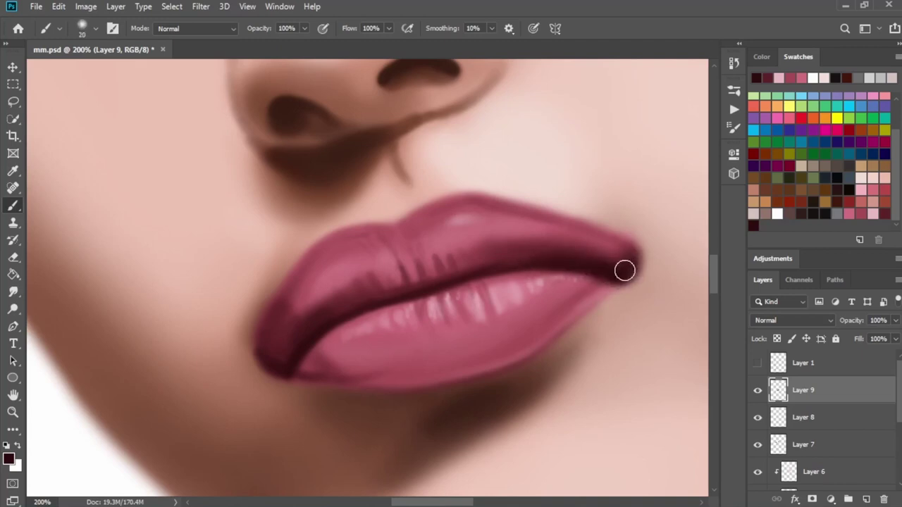
pyautogui.press('[')
pyautogui.press('[')
pyautogui.press(']')
pyautogui.press(']')
pyautogui.press(']')
# On Layer 6, sample light pink skin and dark brown shadow to blend under the lower-lip's left corner
pyautogui.click(825, 467)
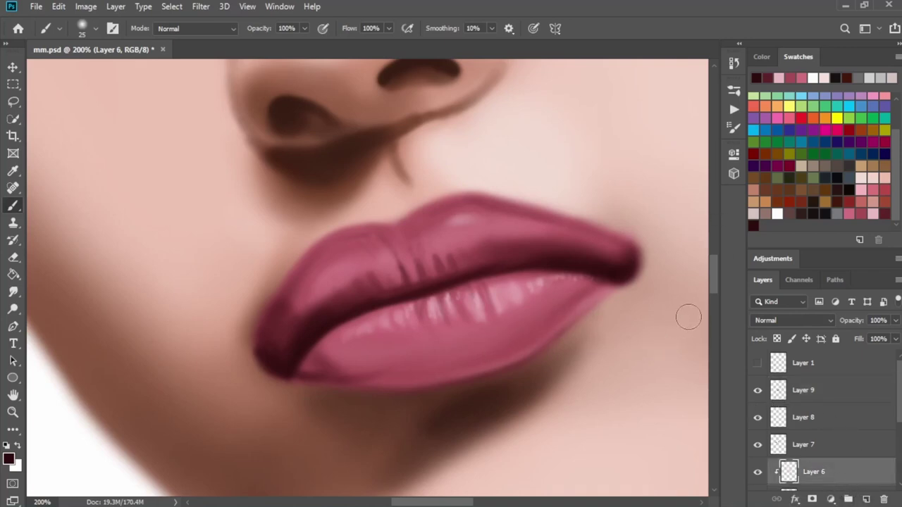
pyautogui.press('i')
pyautogui.click(648, 360)
pyautogui.press('b')
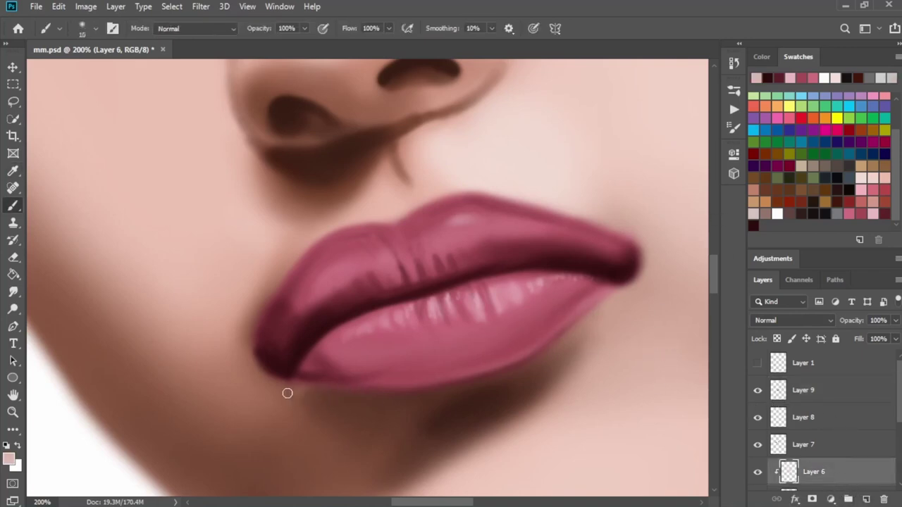
pyautogui.press(']')
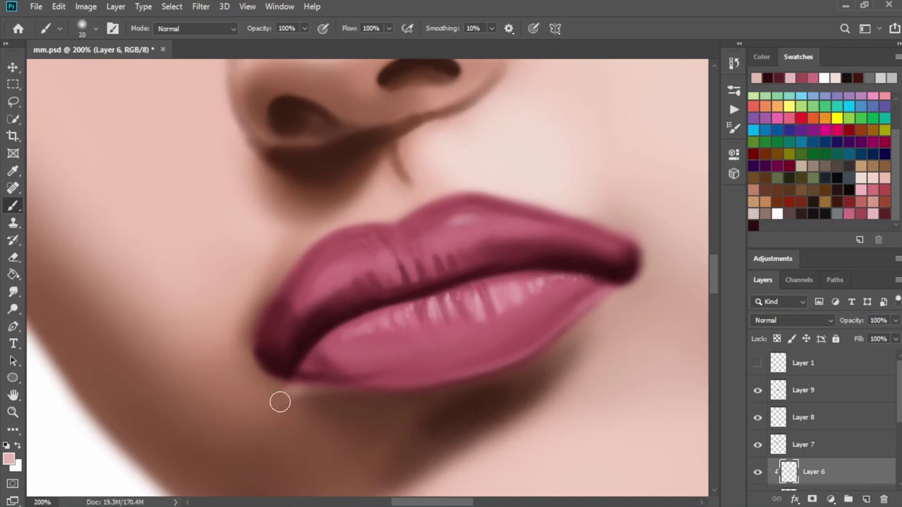
pyautogui.moveTo(280, 394); pyautogui.dragTo(303, 388)
pyautogui.keyDown('alt'); pyautogui.click(366, 417); pyautogui.keyUp('alt')
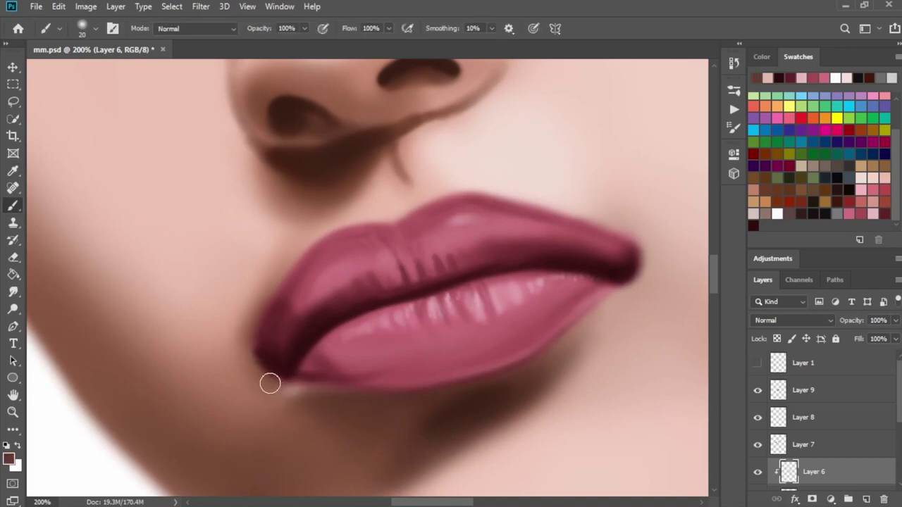
pyautogui.moveTo(256, 333); pyautogui.dragTo(250, 343)
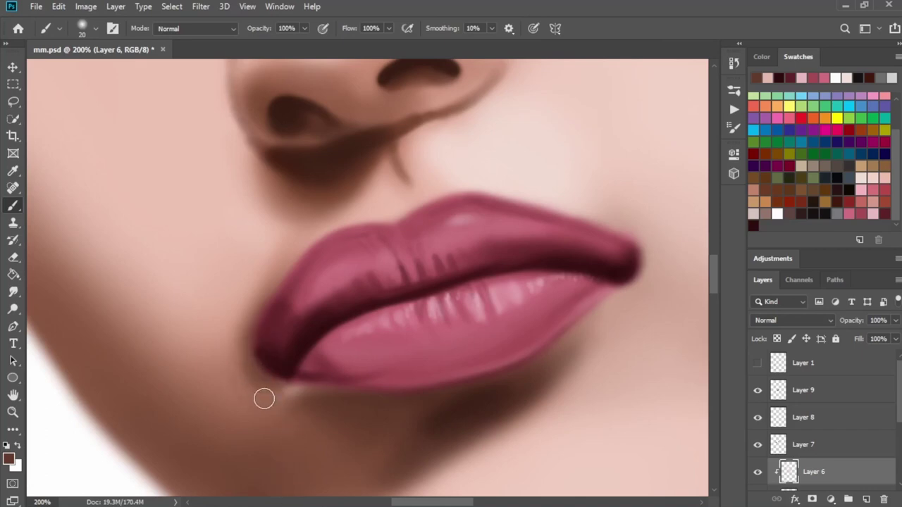
pyautogui.press(']')
pyautogui.press(']')
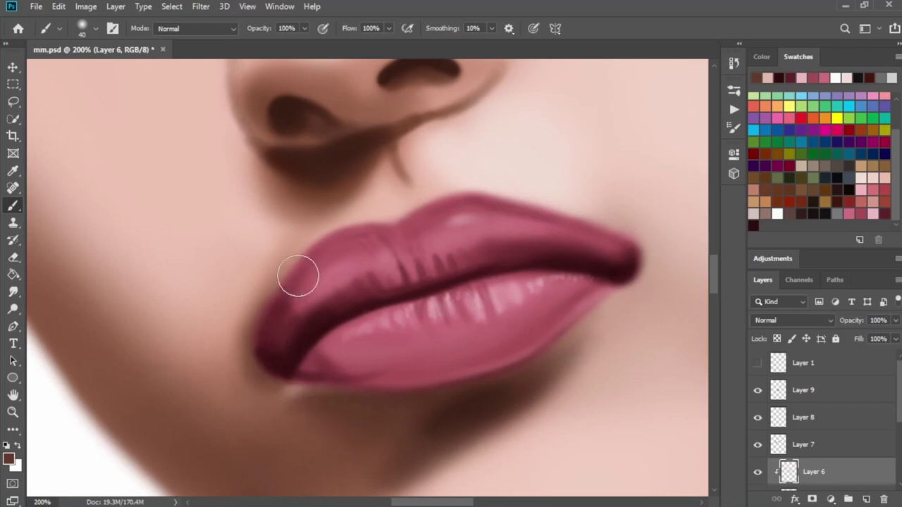
pyautogui.scroll(-1, 308, 293)
# Navigate the view to centre on the eye and ear
pyautogui.scroll(-2, 328, 286)
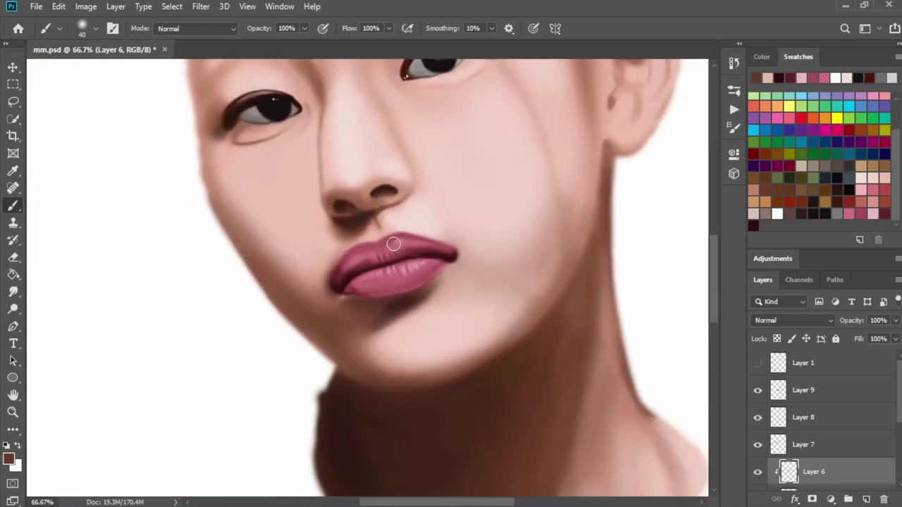
pyautogui.scroll(-1, 391, 326)
pyautogui.moveTo(441, 248)
pyautogui.mouseDown()
pyautogui.moveTo(415, 286)
pyautogui.moveTo(406, 207)
pyautogui.mouseUp()
pyautogui.scroll(1, 465, 284)
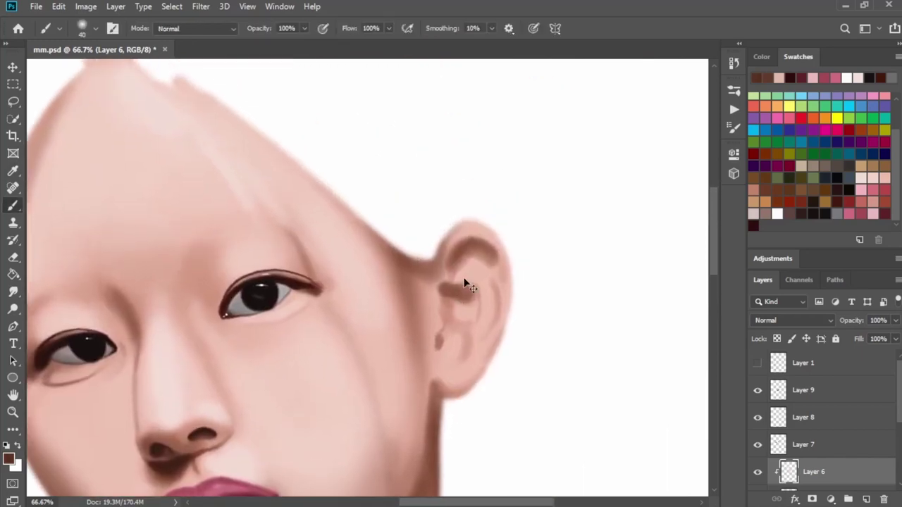
pyautogui.moveTo(465, 284); pyautogui.dragTo(491, 294)
# Darken the ear's inner fold with dark brown using a size-15 brush
pyautogui.press('[')
pyautogui.press('[')
pyautogui.press('[')
pyautogui.press('[')
pyautogui.press('[')
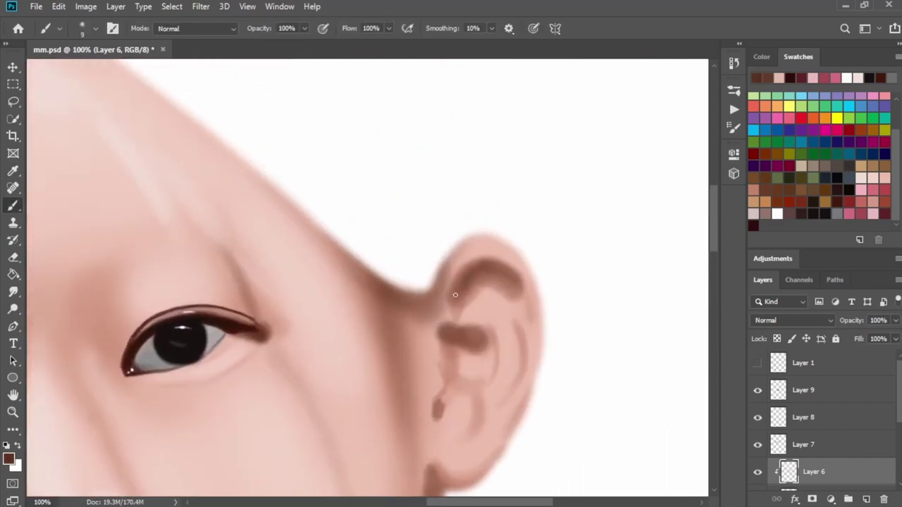
pyautogui.press('[')
pyautogui.press(']')
pyautogui.press(']')
pyautogui.moveTo(499, 263)
pyautogui.mouseDown()
pyautogui.moveTo(515, 284)
pyautogui.moveTo(467, 277)
pyautogui.moveTo(453, 297)
pyautogui.moveTo(457, 315)
pyautogui.mouseUp()
pyautogui.press('[')
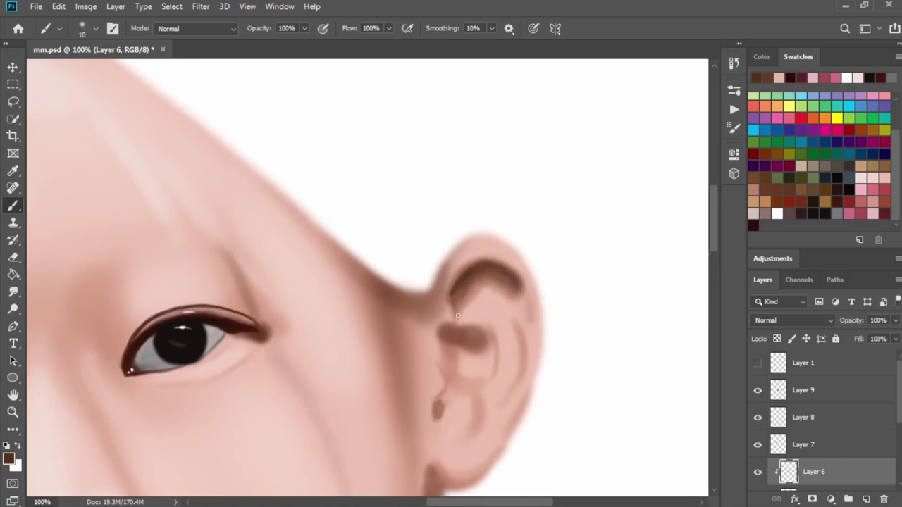
pyautogui.press(']')
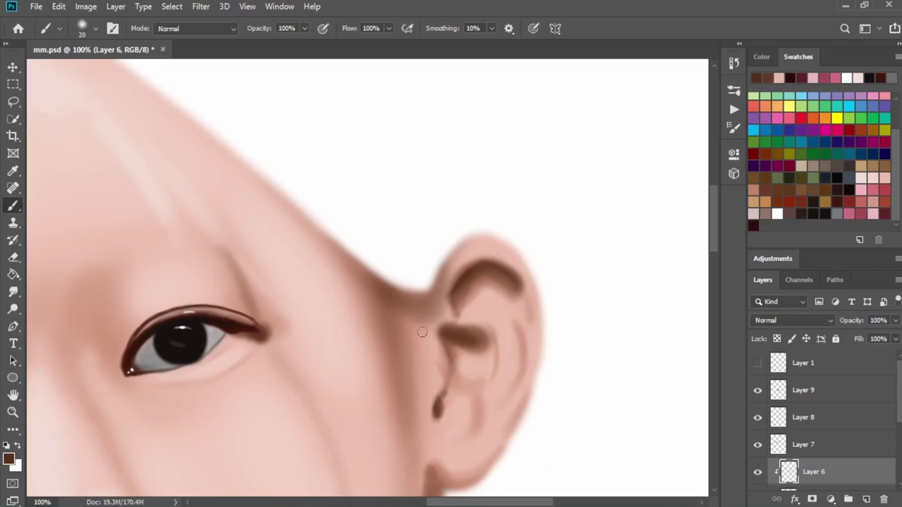
pyautogui.scroll(-2, 348, 302)
pyautogui.scroll(-2, 459, 246)
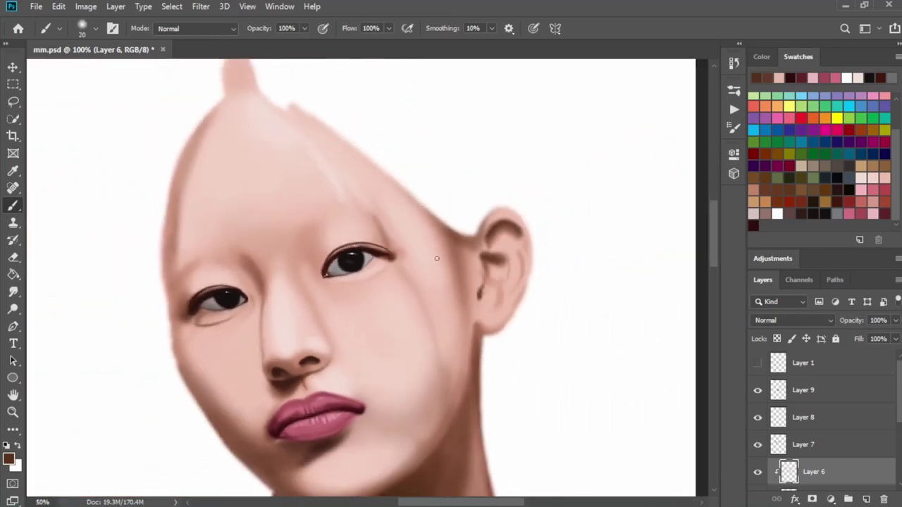
pyautogui.scroll(1, 447, 256)
pyautogui.scroll(-1, 446, 256)
# Show Layer 1's pencil sketch, make Layer 10 active and set black as the paint colour
pyautogui.moveTo(447, 276); pyautogui.dragTo(451, 318)
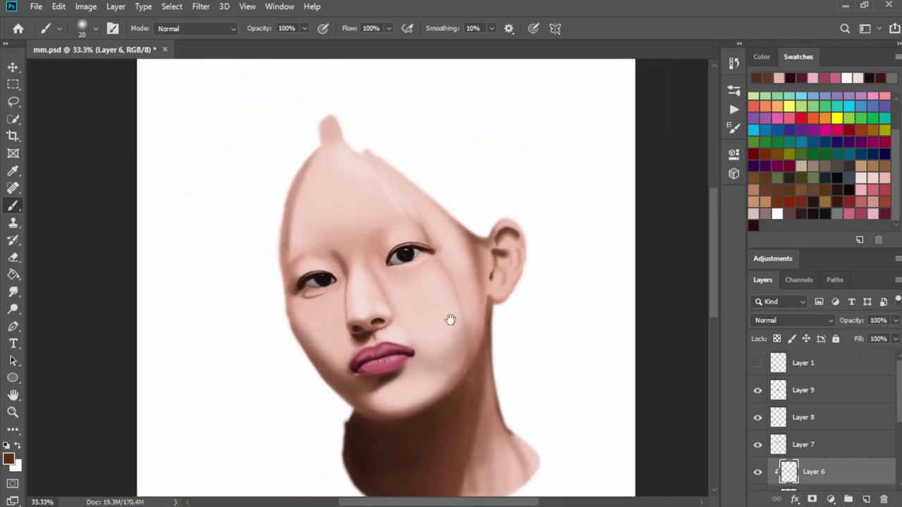
pyautogui.click(757, 363)
pyautogui.click(813, 397)
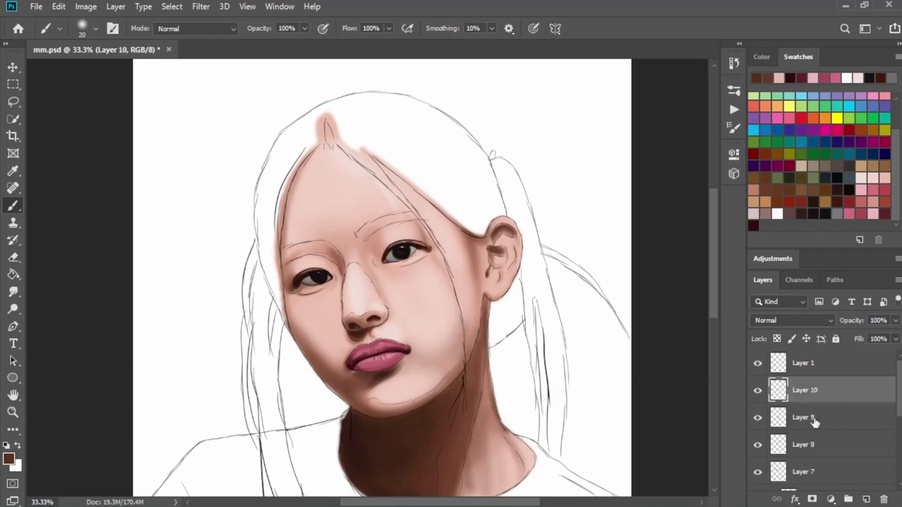
pyautogui.click(815, 212)
# Choose the Paintable.cc Hair Brush - Lock 07 brush preset
pyautogui.scroll(2, 463, 306)
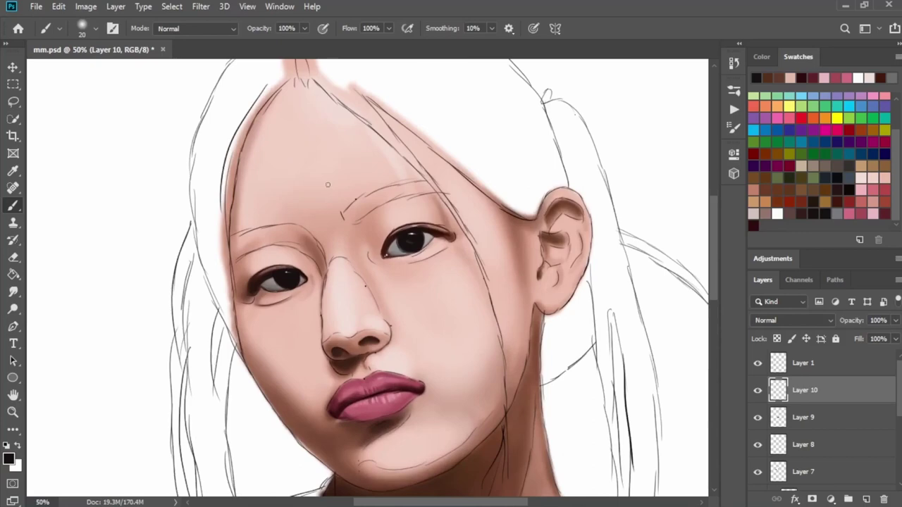
pyautogui.rightClick(328, 185)
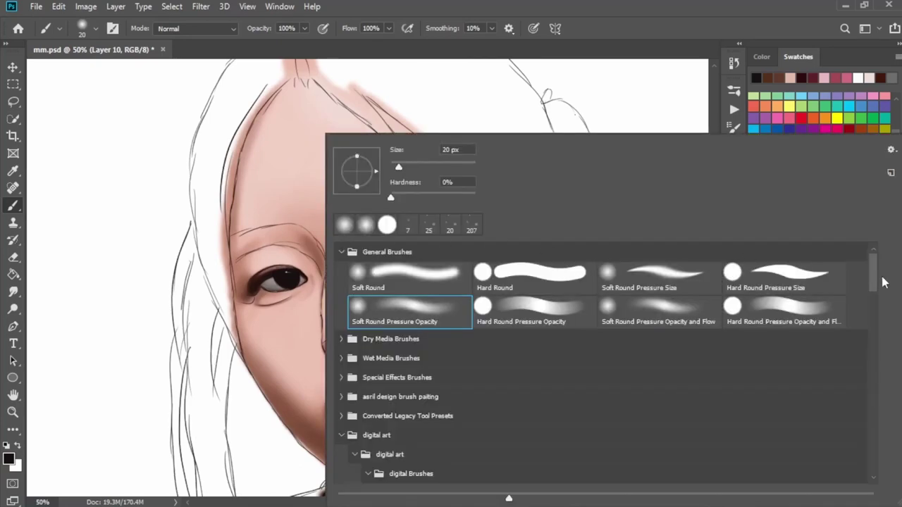
pyautogui.scroll(-5, 884, 282)
pyautogui.scroll(-5, 884, 281)
pyautogui.scroll(-1, 884, 282)
pyautogui.click(726, 351)
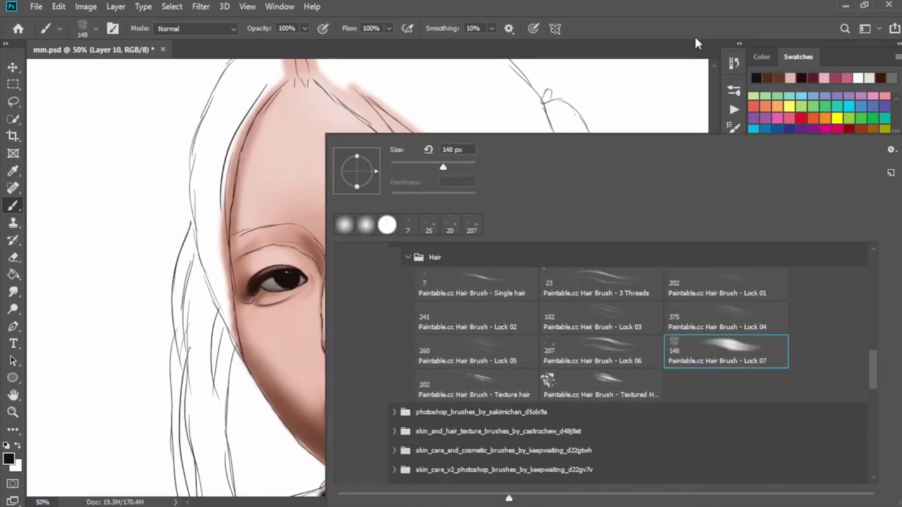
pyautogui.click(690, 36)
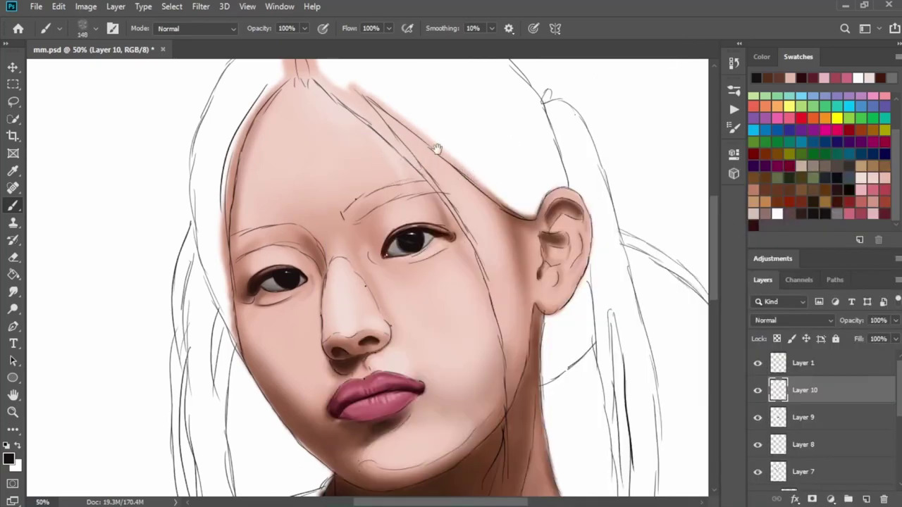
pyautogui.scroll(1, 437, 149)
pyautogui.scroll(1, 422, 211)
pyautogui.scroll(1, 423, 177)
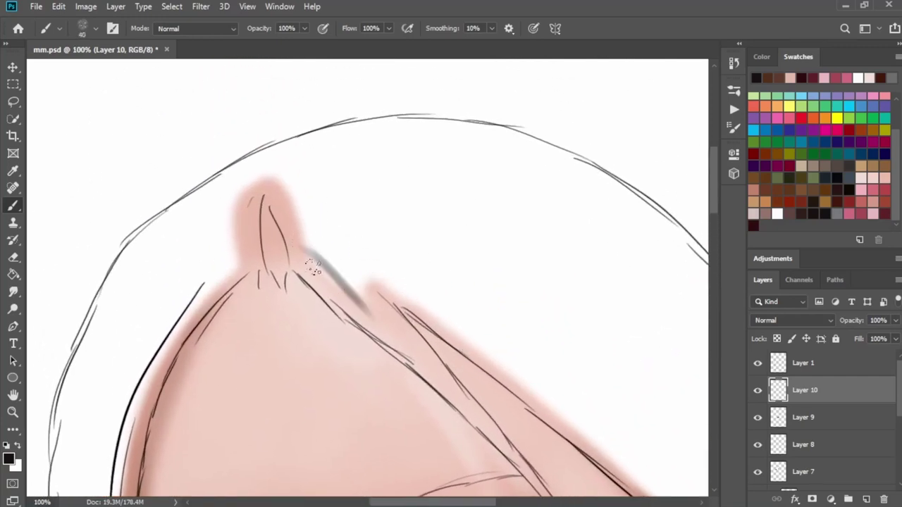
# Paint the first dark hair strands along the hairline from the parting
pyautogui.moveTo(313, 268); pyautogui.dragTo(370, 313)
pyautogui.moveTo(303, 253); pyautogui.dragTo(419, 356)
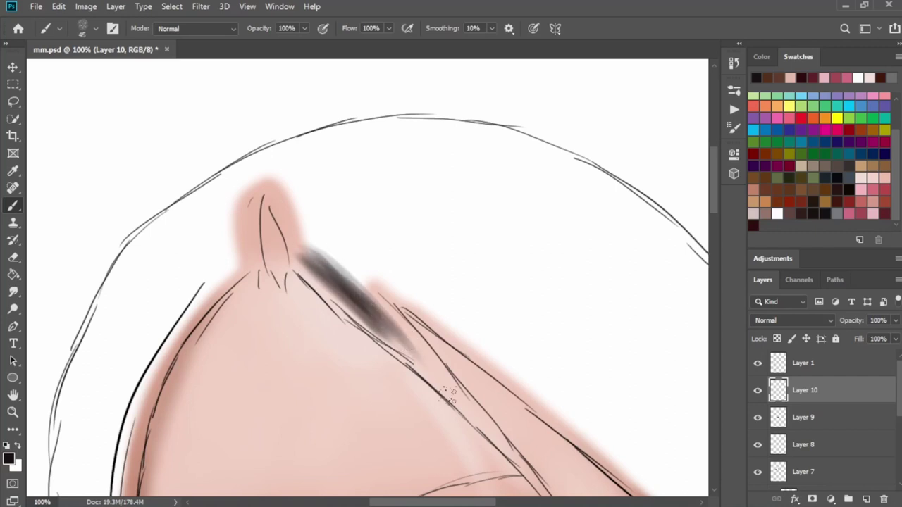
pyautogui.moveTo(364, 304); pyautogui.dragTo(465, 416)
pyautogui.moveTo(306, 243); pyautogui.dragTo(419, 355)
pyautogui.moveTo(296, 225); pyautogui.dragTo(436, 387)
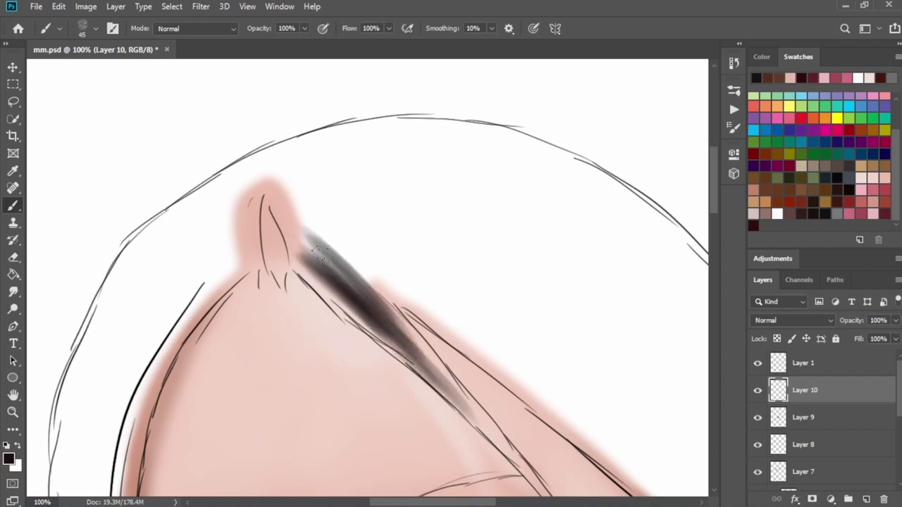
pyautogui.moveTo(366, 310)
pyautogui.mouseDown()
pyautogui.moveTo(300, 262)
pyautogui.moveTo(426, 352)
pyautogui.moveTo(433, 370)
pyautogui.mouseUp()
pyautogui.moveTo(405, 282); pyautogui.dragTo(290, 245)
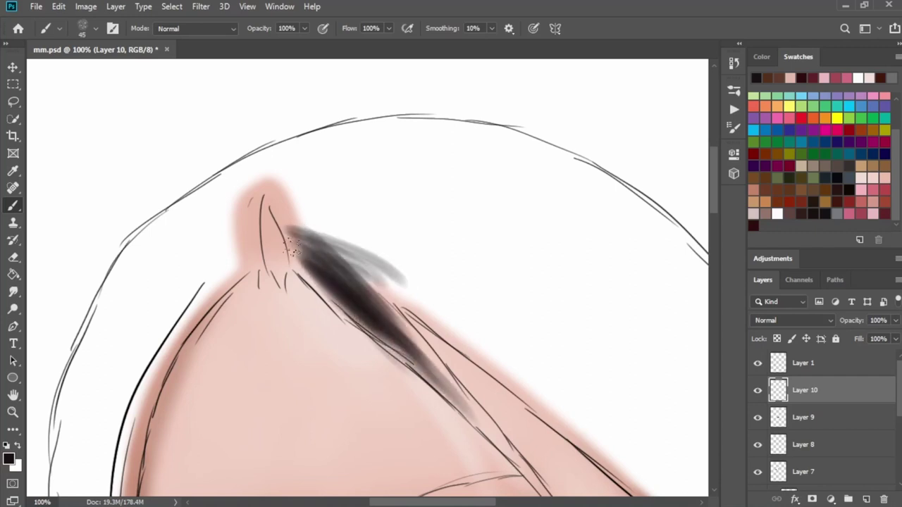
# Spread black hair strokes from the crown and thicken the hair's upper edge toward the side
pyautogui.moveTo(271, 204)
pyautogui.mouseDown()
pyautogui.moveTo(398, 260)
pyautogui.moveTo(486, 321)
pyautogui.mouseUp()
pyautogui.moveTo(302, 215); pyautogui.dragTo(521, 373)
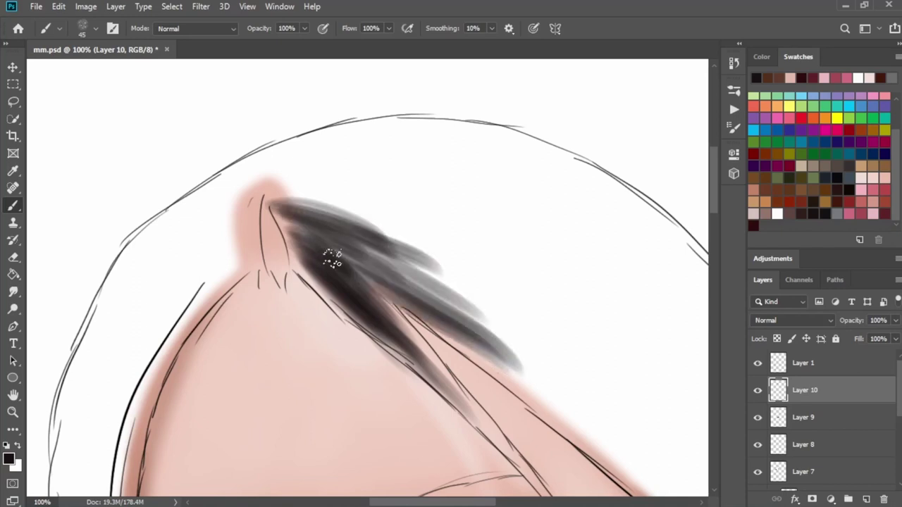
pyautogui.moveTo(328, 256)
pyautogui.mouseDown()
pyautogui.moveTo(532, 377)
pyautogui.moveTo(595, 444)
pyautogui.mouseUp()
pyautogui.moveTo(418, 298); pyautogui.dragTo(624, 456)
pyautogui.moveTo(310, 227)
pyautogui.mouseDown()
pyautogui.moveTo(369, 261)
pyautogui.moveTo(386, 329)
pyautogui.mouseUp()
pyautogui.moveTo(278, 208); pyautogui.dragTo(490, 310)
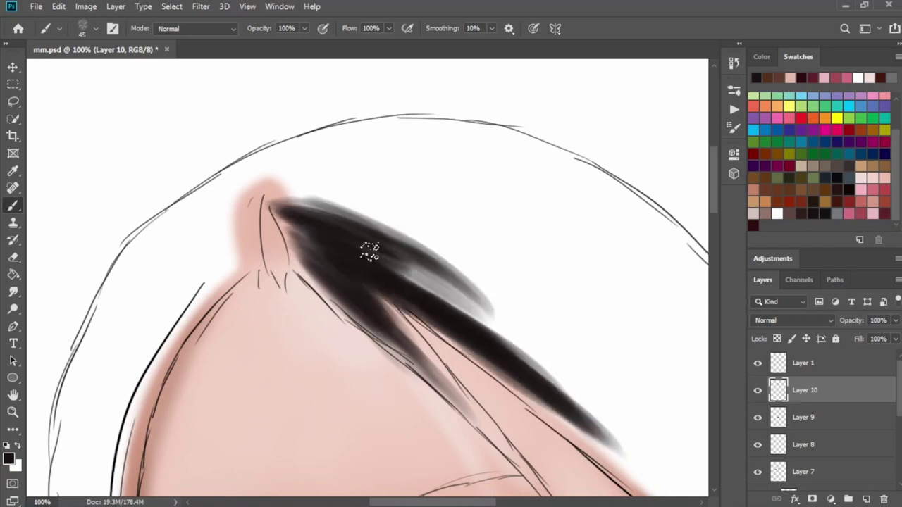
pyautogui.moveTo(273, 185)
pyautogui.mouseDown()
pyautogui.moveTo(386, 198)
pyautogui.moveTo(382, 192)
pyautogui.moveTo(374, 228)
pyautogui.moveTo(539, 379)
pyautogui.mouseUp()
pyautogui.moveTo(271, 184)
pyautogui.mouseDown()
pyautogui.moveTo(394, 176)
pyautogui.moveTo(534, 298)
pyautogui.mouseUp()
pyautogui.moveTo(379, 203); pyautogui.dragTo(609, 407)
# Extend the hair to longer tips above the ear and paint across the top of the head
pyautogui.moveTo(451, 243); pyautogui.dragTo(662, 433)
pyautogui.moveTo(486, 299); pyautogui.dragTo(677, 456)
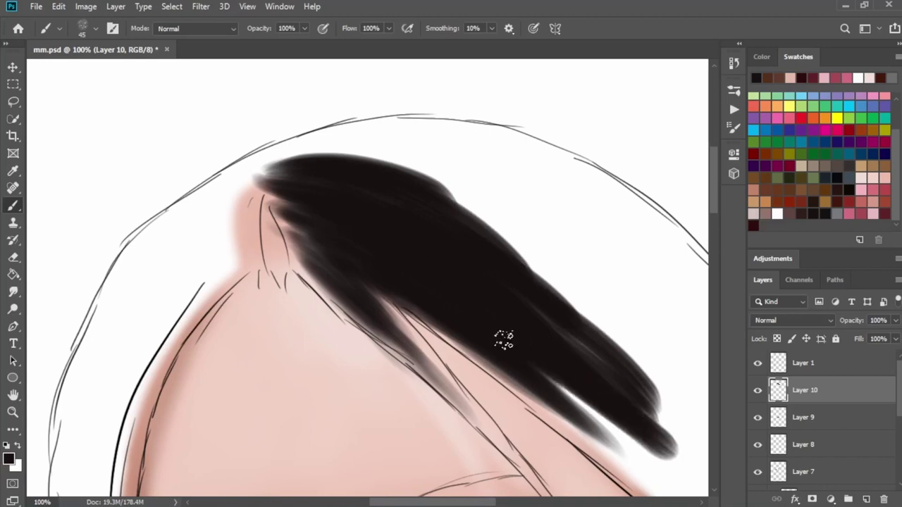
pyautogui.moveTo(497, 331); pyautogui.dragTo(634, 444)
pyautogui.moveTo(454, 306)
pyautogui.mouseDown()
pyautogui.moveTo(356, 251)
pyautogui.moveTo(348, 232)
pyautogui.mouseUp()
pyautogui.moveTo(359, 271); pyautogui.dragTo(549, 395)
pyautogui.moveTo(429, 331)
pyautogui.mouseDown()
pyautogui.moveTo(577, 419)
pyautogui.moveTo(503, 326)
pyautogui.mouseUp()
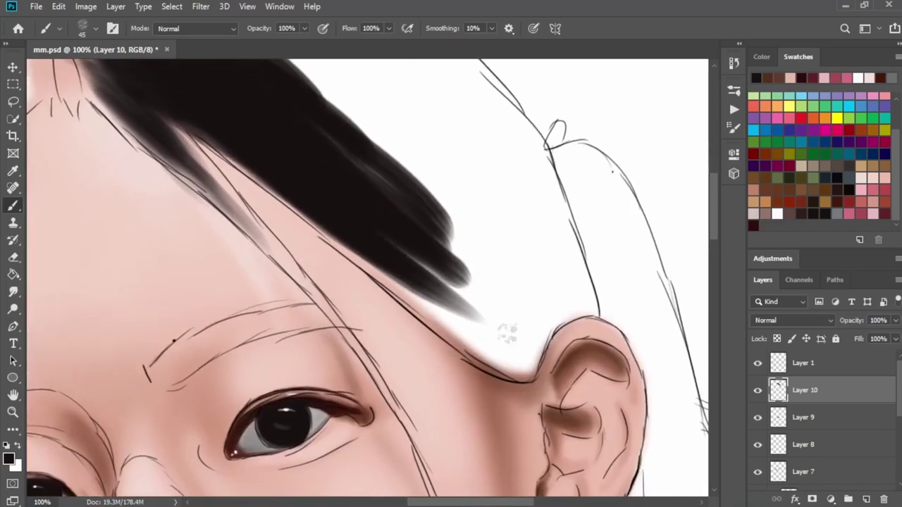
pyautogui.moveTo(338, 239); pyautogui.dragTo(521, 356)
pyautogui.moveTo(431, 317); pyautogui.dragTo(528, 374)
pyautogui.moveTo(417, 302)
pyautogui.mouseDown()
pyautogui.moveTo(532, 375)
pyautogui.moveTo(498, 339)
pyautogui.moveTo(542, 288)
pyautogui.moveTo(602, 285)
pyautogui.moveTo(574, 285)
pyautogui.mouseUp()
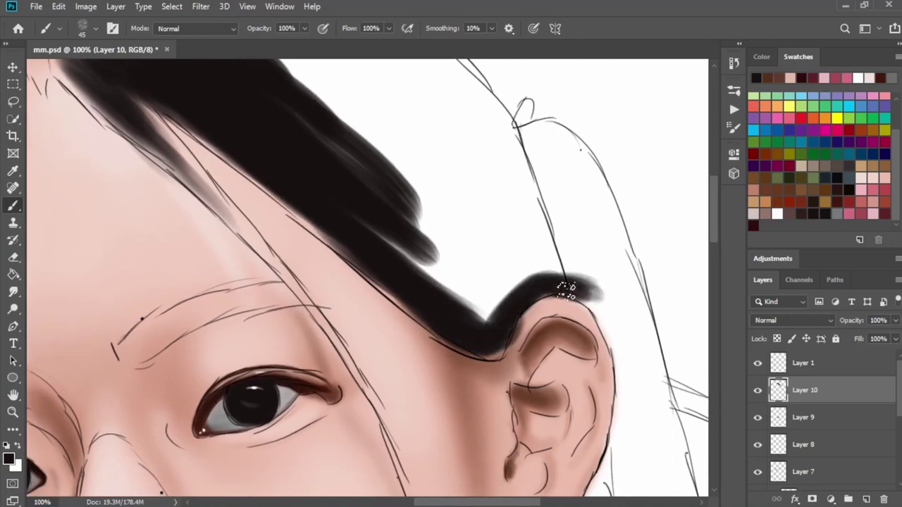
pyautogui.moveTo(282, 120); pyautogui.dragTo(409, 248)
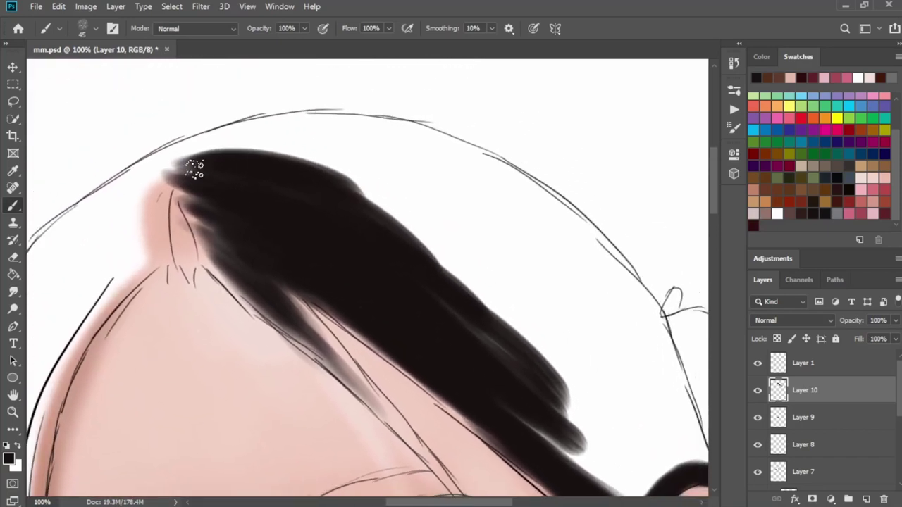
# Fill the white gaps in the upper black hair mass at the top of the head
pyautogui.moveTo(338, 145)
pyautogui.mouseDown()
pyautogui.moveTo(191, 167)
pyautogui.moveTo(181, 161)
pyautogui.moveTo(268, 137)
pyautogui.moveTo(439, 162)
pyautogui.moveTo(551, 235)
pyautogui.moveTo(507, 185)
pyautogui.moveTo(630, 313)
pyautogui.moveTo(546, 224)
pyautogui.moveTo(598, 268)
pyautogui.moveTo(507, 159)
pyautogui.mouseUp()
pyautogui.moveTo(536, 166)
pyautogui.mouseDown()
pyautogui.moveTo(577, 324)
pyautogui.moveTo(533, 195)
pyautogui.moveTo(576, 299)
pyautogui.mouseUp()
pyautogui.moveTo(557, 257); pyautogui.dragTo(596, 352)
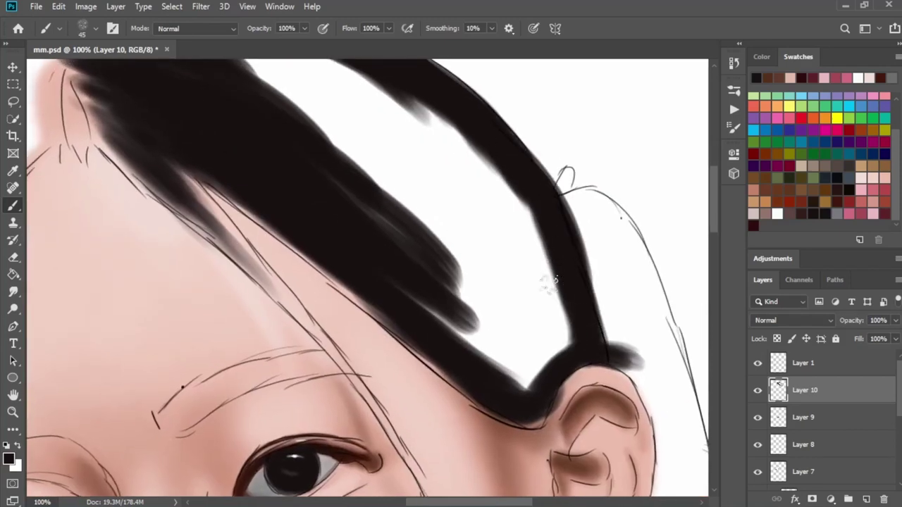
pyautogui.moveTo(338, 183)
pyautogui.mouseDown()
pyautogui.moveTo(473, 207)
pyautogui.moveTo(332, 147)
pyautogui.moveTo(356, 119)
pyautogui.moveTo(403, 129)
pyautogui.moveTo(543, 227)
pyautogui.moveTo(610, 356)
pyautogui.moveTo(615, 407)
pyautogui.moveTo(545, 416)
pyautogui.mouseUp()
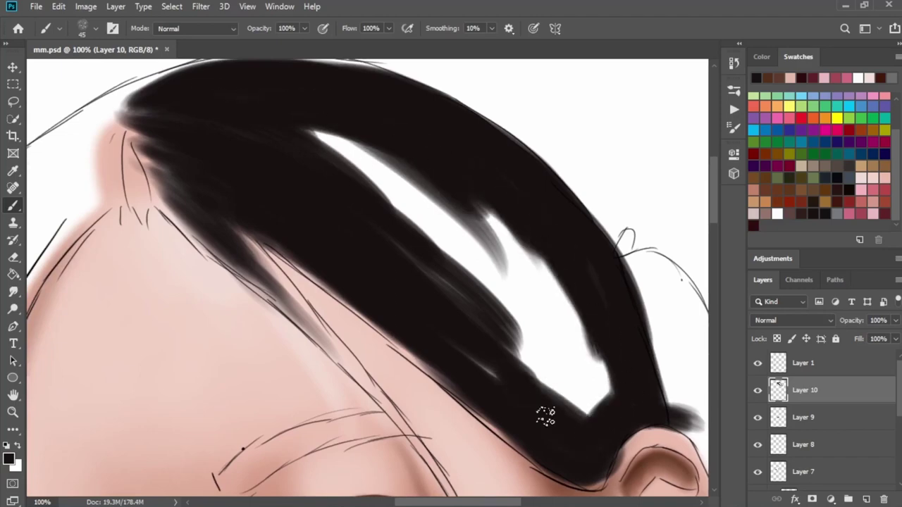
pyautogui.moveTo(409, 226)
pyautogui.mouseDown()
pyautogui.moveTo(443, 227)
pyautogui.moveTo(589, 332)
pyautogui.moveTo(606, 388)
pyautogui.mouseUp()
pyautogui.moveTo(493, 260)
pyautogui.mouseDown()
pyautogui.moveTo(541, 395)
pyautogui.moveTo(479, 238)
pyautogui.moveTo(520, 341)
pyautogui.mouseUp()
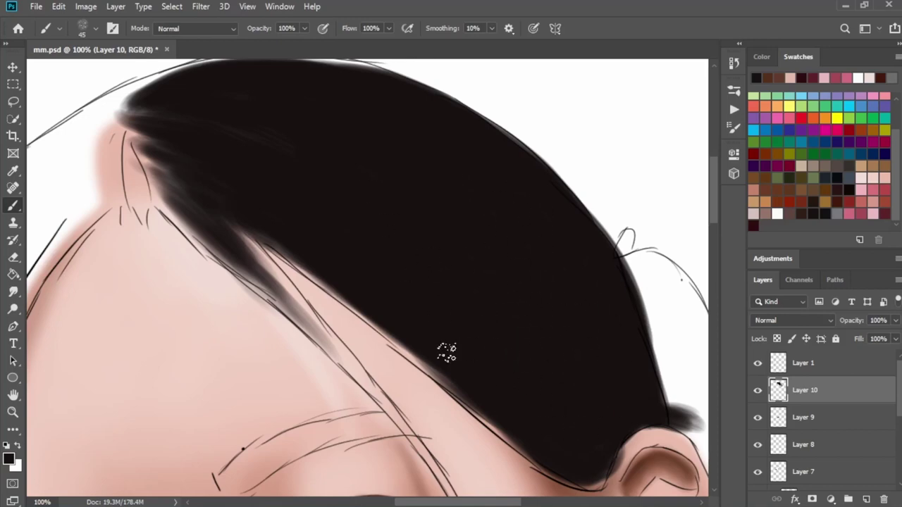
# Paint black hair beside and to the right of the ear, then hide Layer 1's sketch
pyautogui.scroll(-3, 519, 296)
pyautogui.hscroll(5, 520, 296)
pyautogui.moveTo(386, 116)
pyautogui.mouseDown()
pyautogui.moveTo(442, 188)
pyautogui.moveTo(423, 141)
pyautogui.moveTo(402, 125)
pyautogui.moveTo(434, 224)
pyautogui.mouseUp()
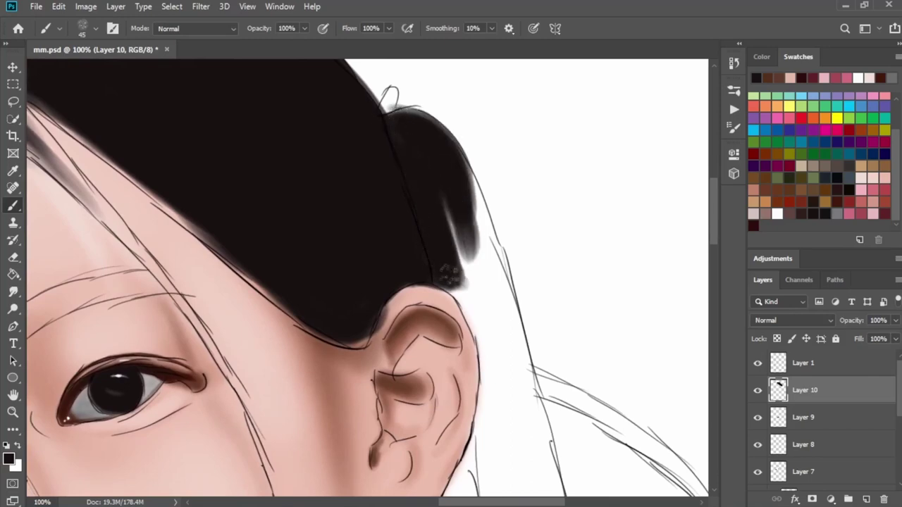
pyautogui.moveTo(450, 274)
pyautogui.mouseDown()
pyautogui.moveTo(453, 177)
pyautogui.moveTo(467, 255)
pyautogui.mouseUp()
pyautogui.scroll(-3, 500, 181)
pyautogui.hscroll(-1, 499, 181)
pyautogui.moveTo(500, 181); pyautogui.dragTo(467, 139)
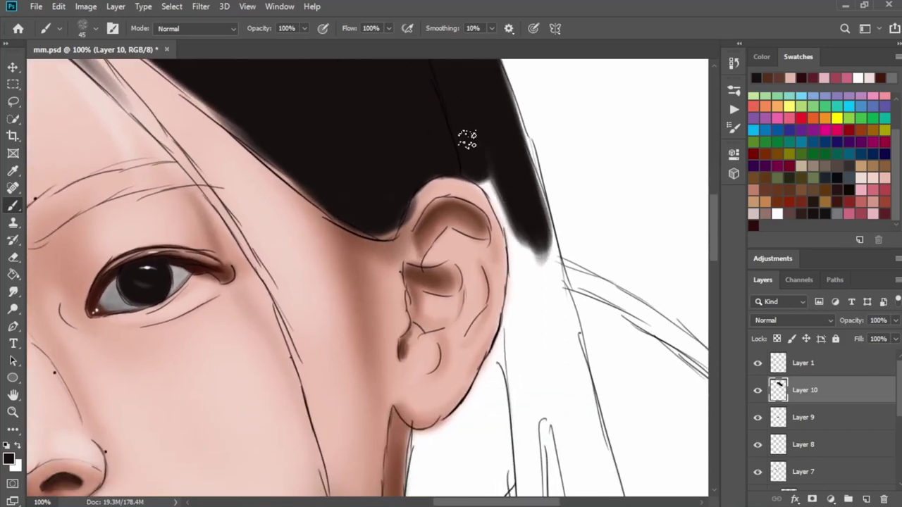
pyautogui.moveTo(495, 178); pyautogui.dragTo(483, 186)
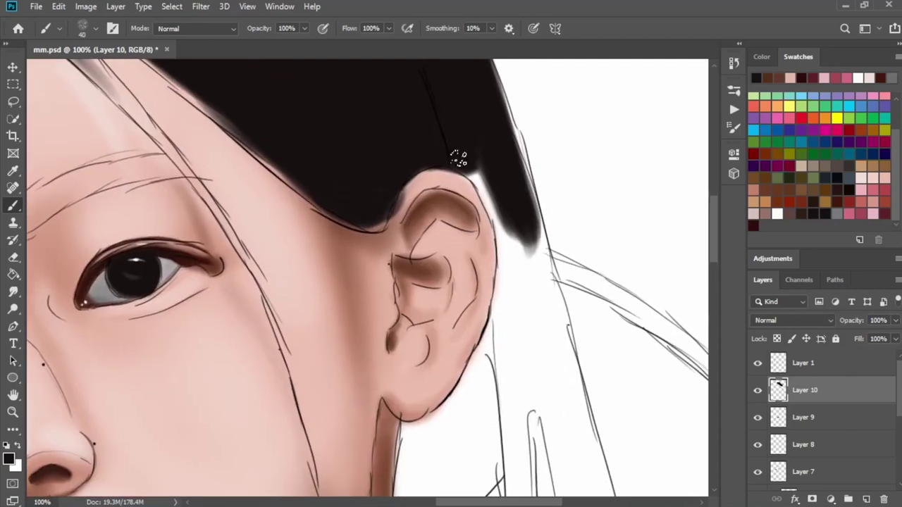
pyautogui.scroll(1, 458, 159)
pyautogui.moveTo(519, 151); pyautogui.dragTo(439, 171)
pyautogui.moveTo(479, 134)
pyautogui.mouseDown()
pyautogui.moveTo(529, 242)
pyautogui.moveTo(440, 141)
pyautogui.mouseUp()
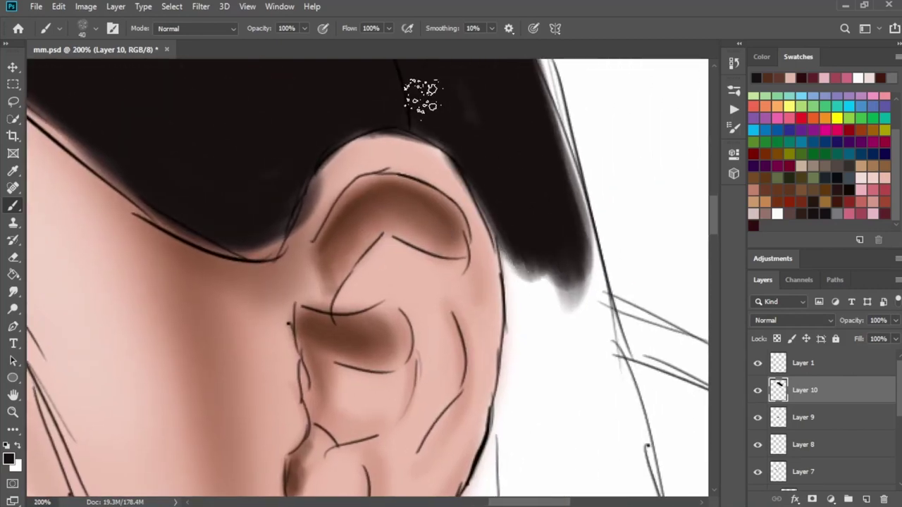
pyautogui.click(758, 364)
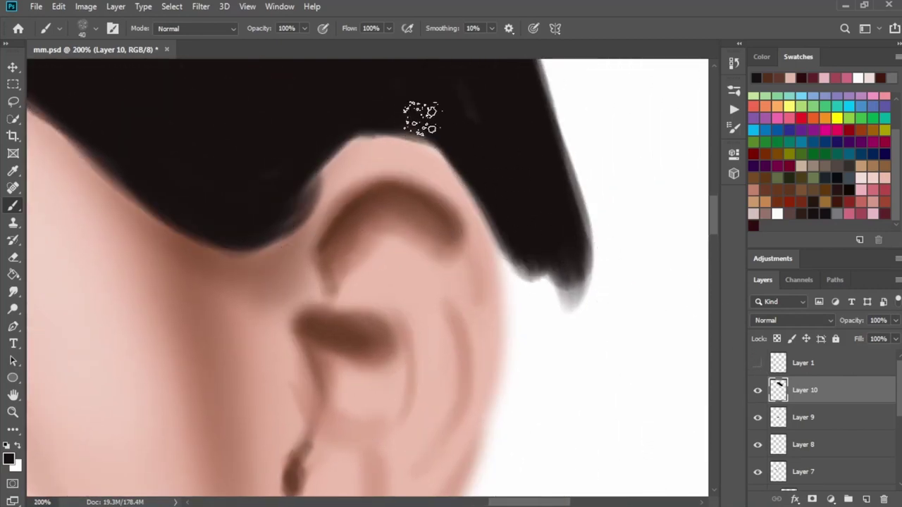
# Paint black hair down the ear's right edge, around the earlobe and down the neck
pyautogui.scroll(-3, 412, 107)
pyautogui.moveTo(513, 124)
pyautogui.mouseDown()
pyautogui.moveTo(499, 124)
pyautogui.moveTo(507, 192)
pyautogui.moveTo(493, 303)
pyautogui.mouseUp()
pyautogui.scroll(-5, 494, 303)
pyautogui.moveTo(493, 212)
pyautogui.mouseDown()
pyautogui.moveTo(498, 176)
pyautogui.moveTo(503, 194)
pyautogui.moveTo(473, 256)
pyautogui.moveTo(495, 175)
pyautogui.mouseUp()
pyautogui.scroll(-4, 498, 225)
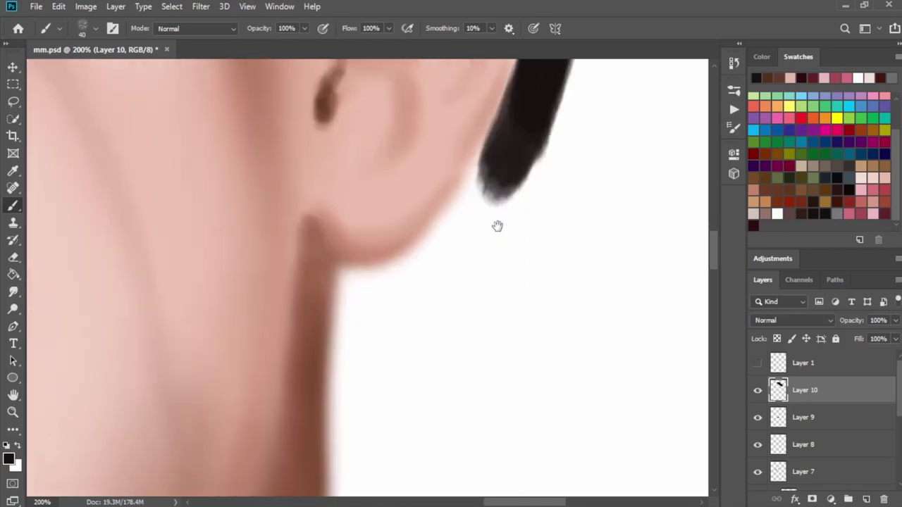
pyautogui.moveTo(365, 292)
pyautogui.mouseDown()
pyautogui.moveTo(366, 247)
pyautogui.moveTo(473, 195)
pyautogui.moveTo(516, 118)
pyautogui.moveTo(458, 200)
pyautogui.moveTo(369, 238)
pyautogui.moveTo(356, 286)
pyautogui.mouseUp()
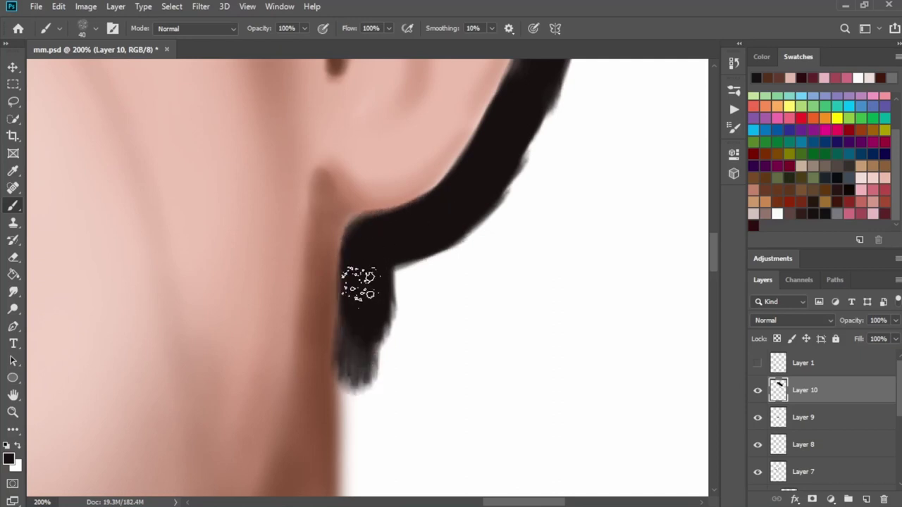
pyautogui.scroll(-5, 380, 240)
pyautogui.moveTo(402, 188)
pyautogui.mouseDown()
pyautogui.moveTo(390, 237)
pyautogui.moveTo(388, 151)
pyautogui.moveTo(378, 258)
pyautogui.moveTo(381, 159)
pyautogui.mouseUp()
# Show the sketch again and add more hair strokes up from and along the neck
pyautogui.click(757, 363)
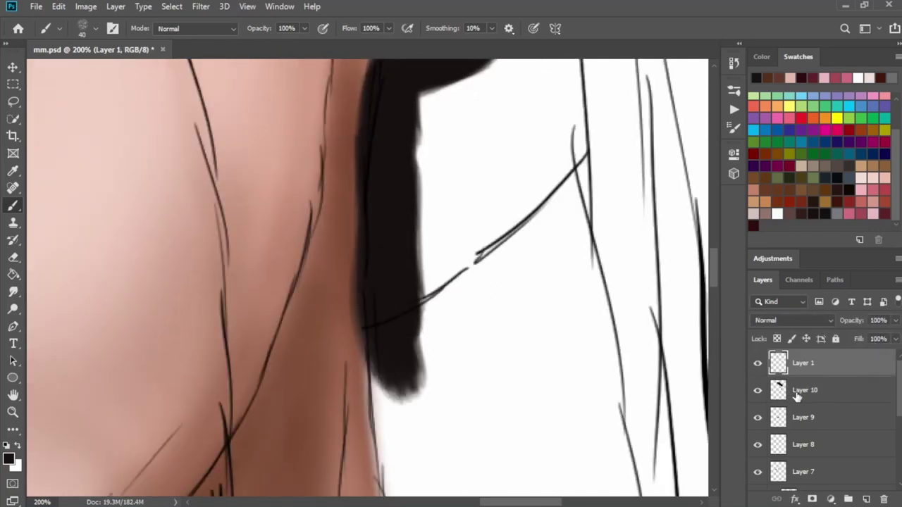
pyautogui.moveTo(423, 240); pyautogui.dragTo(518, 173)
pyautogui.moveTo(518, 172)
pyautogui.mouseDown()
pyautogui.moveTo(412, 268)
pyautogui.moveTo(537, 177)
pyautogui.mouseUp()
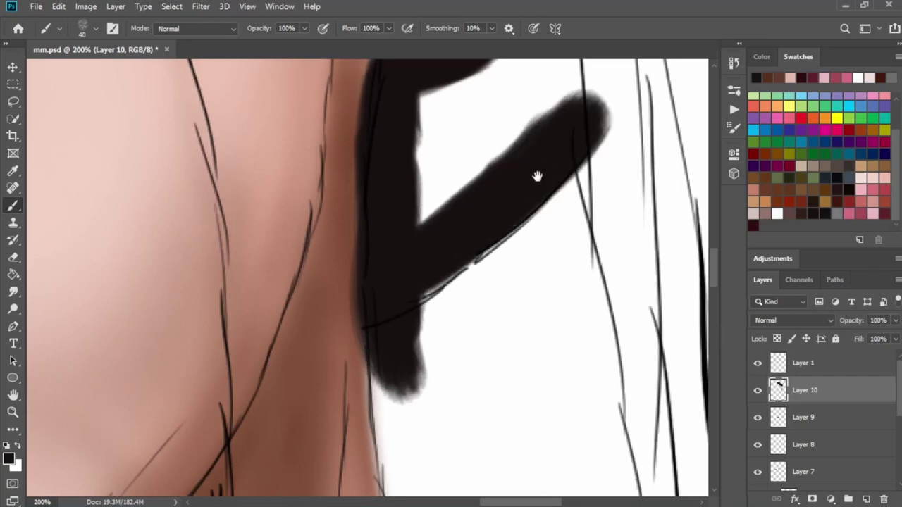
pyautogui.scroll(3, 537, 177)
pyautogui.moveTo(419, 198)
pyautogui.mouseDown()
pyautogui.moveTo(369, 349)
pyautogui.moveTo(416, 252)
pyautogui.moveTo(379, 211)
pyautogui.mouseUp()
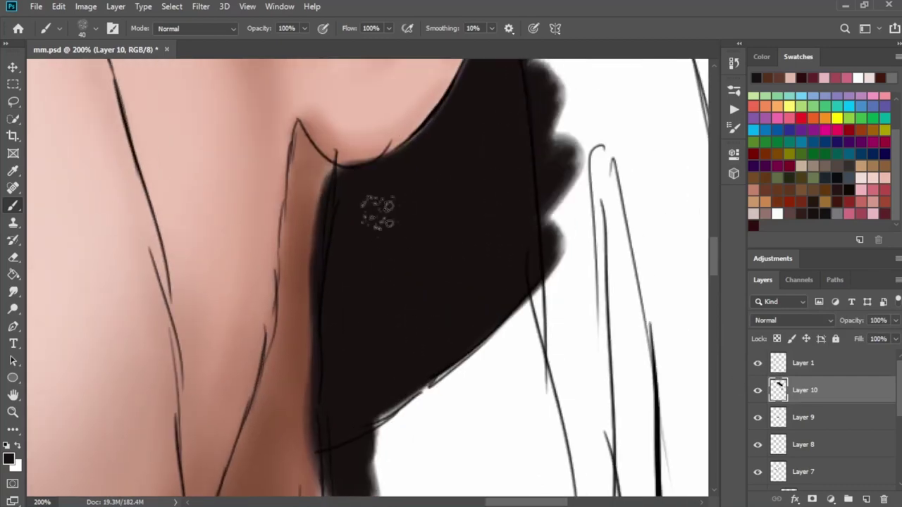
pyautogui.moveTo(512, 210)
pyautogui.mouseDown()
pyautogui.moveTo(392, 157)
pyautogui.moveTo(332, 110)
pyautogui.moveTo(402, 201)
pyautogui.moveTo(453, 391)
pyautogui.moveTo(442, 233)
pyautogui.mouseUp()
pyautogui.scroll(-3, 372, 207)
pyautogui.scroll(-2, 372, 207)
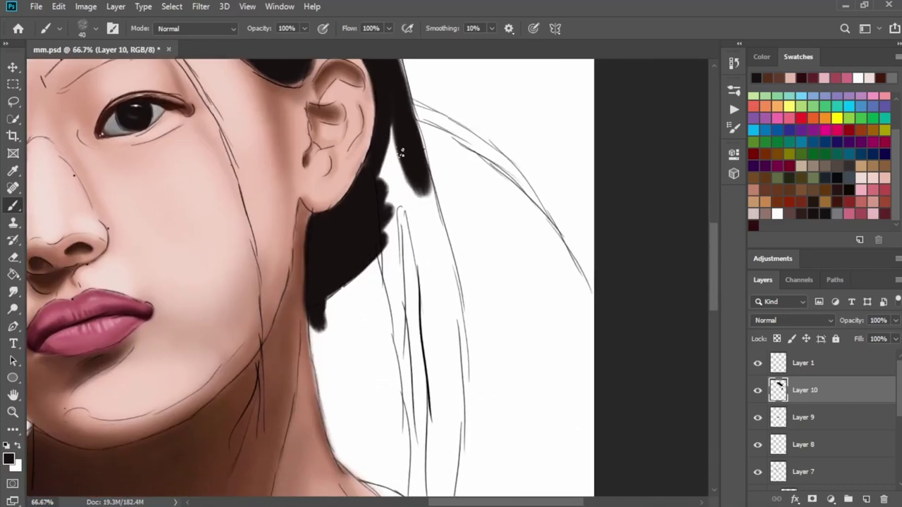
pyautogui.moveTo(399, 211); pyautogui.dragTo(388, 159)
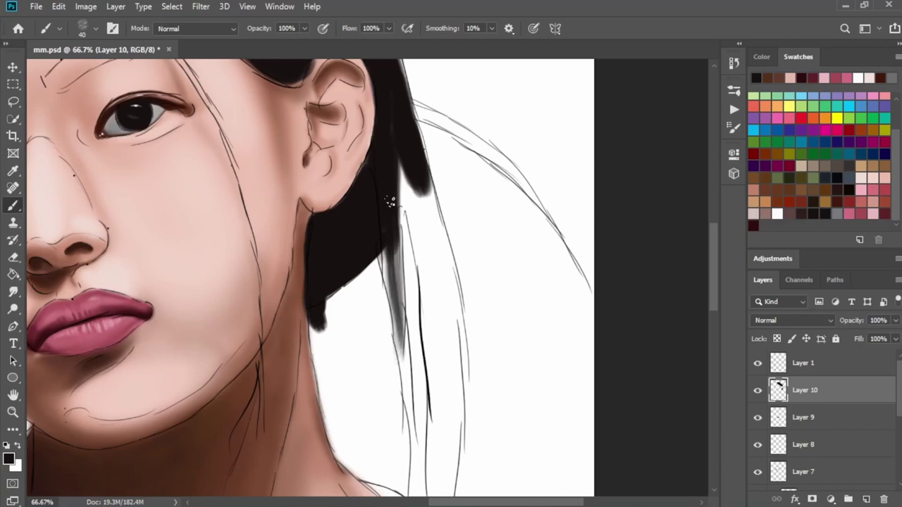
# Paint a thick, dark hanging strand down from the ear, undoing the thin first attempt
pyautogui.moveTo(418, 143); pyautogui.dragTo(451, 310)
pyautogui.hotkey('ctrl', 'z')
pyautogui.moveTo(400, 162)
pyautogui.mouseDown()
pyautogui.moveTo(441, 310)
pyautogui.moveTo(434, 320)
pyautogui.mouseUp()
pyautogui.moveTo(427, 163); pyautogui.dragTo(446, 344)
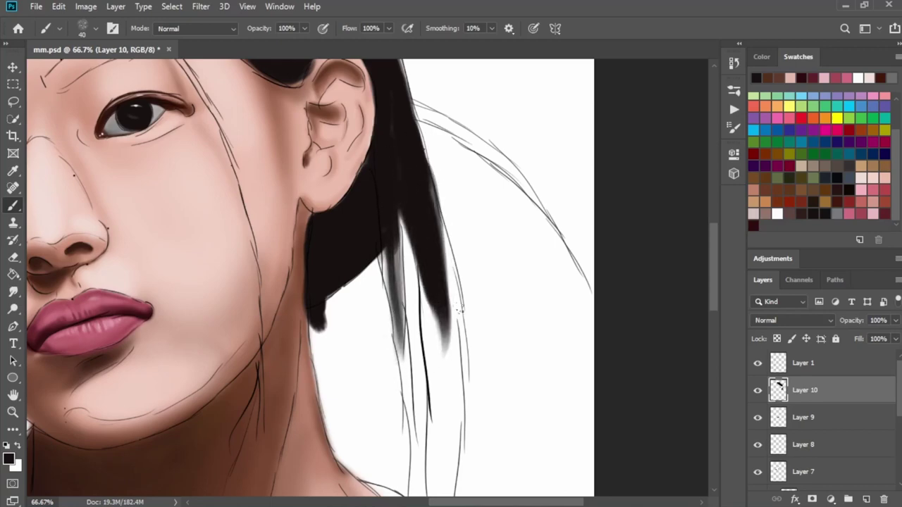
pyautogui.scroll(-3, 459, 310)
# Add soft grey edge strokes along the hanging strand's right side
pyautogui.moveTo(448, 153); pyautogui.dragTo(464, 345)
pyautogui.moveTo(458, 90); pyautogui.dragTo(467, 323)
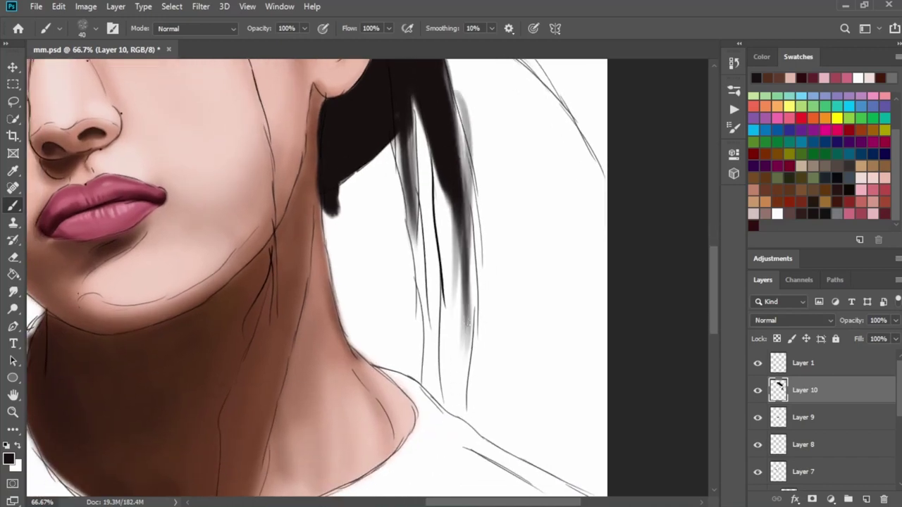
pyautogui.hotkey('ctrl', 'z')
pyautogui.moveTo(443, 165); pyautogui.dragTo(457, 342)
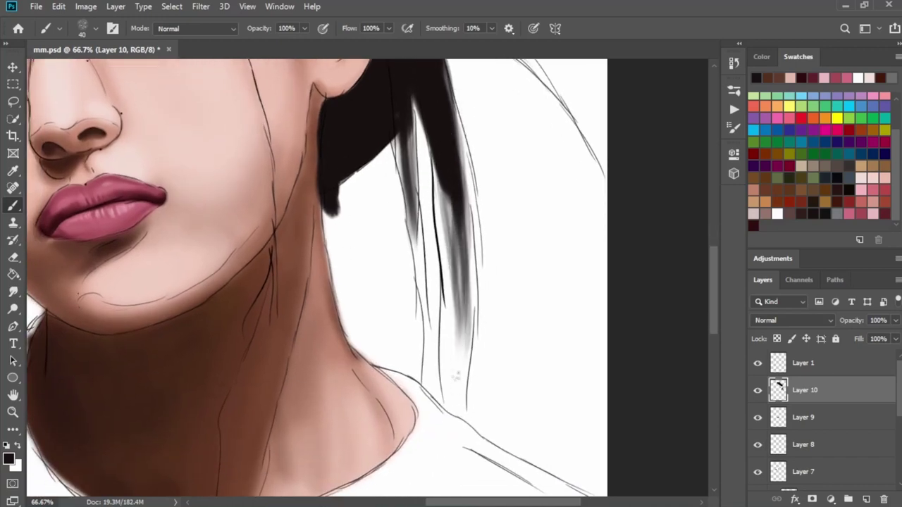
pyautogui.moveTo(446, 184); pyautogui.dragTo(454, 353)
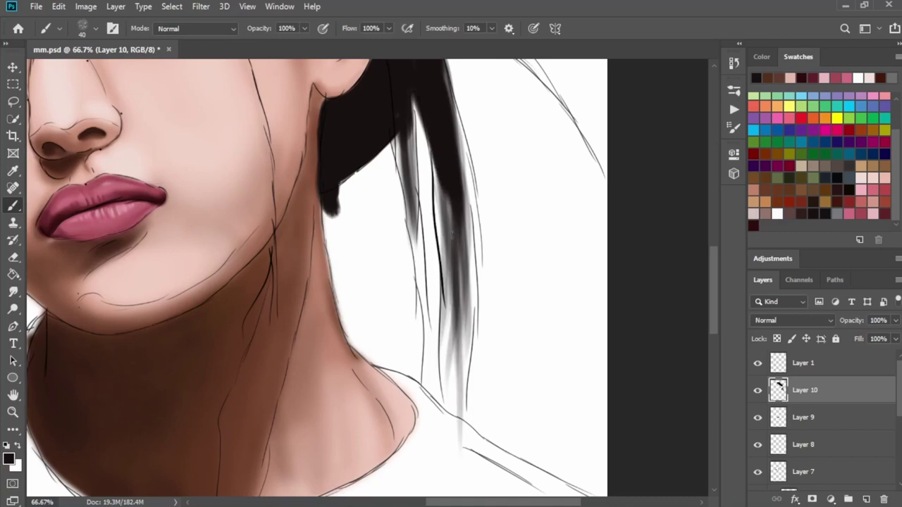
pyautogui.moveTo(465, 140); pyautogui.dragTo(470, 357)
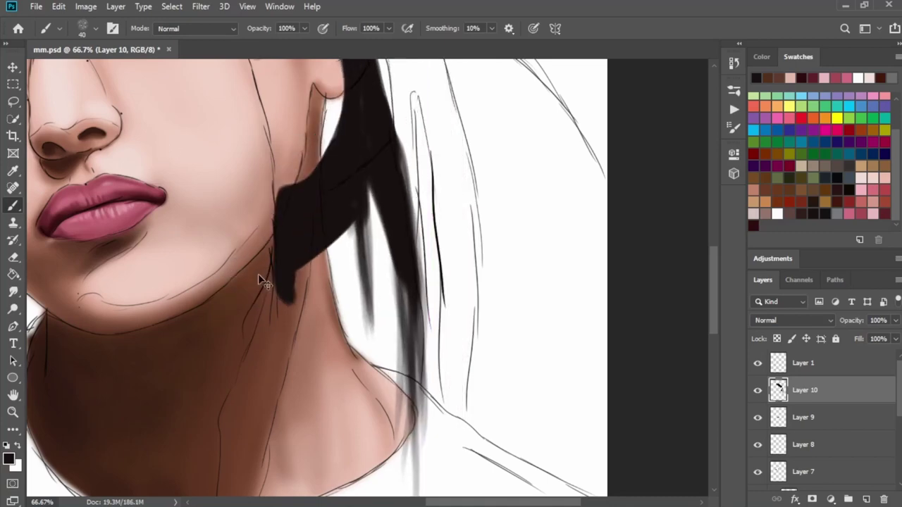
pyautogui.scroll(5, 261, 282)
pyautogui.scroll(5, 368, 293)
pyautogui.hotkey('ctrl', '+')
# Hide the sketch, zoom in on the earlobe and extend the hair over its edge
pyautogui.click(757, 363)
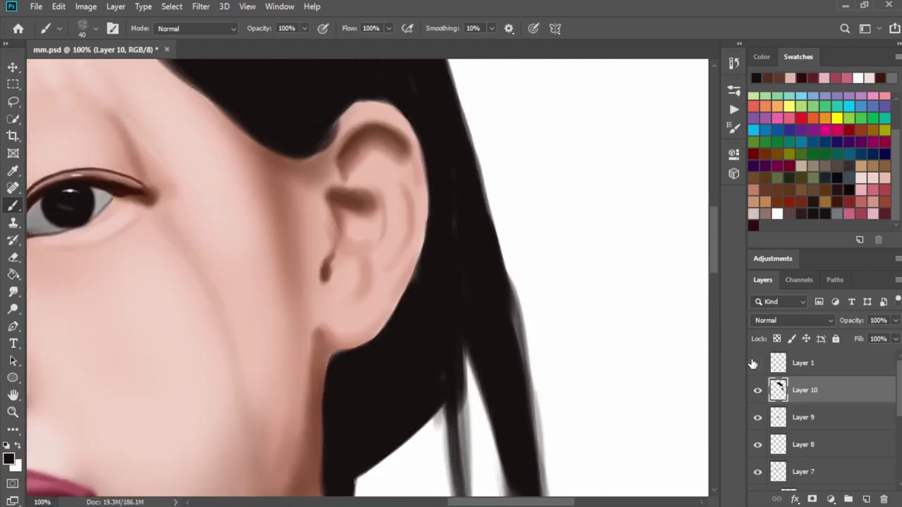
pyautogui.scroll(-2, 425, 246)
pyautogui.scroll(-1, 458, 204)
pyautogui.hotkey('ctrl', '+')
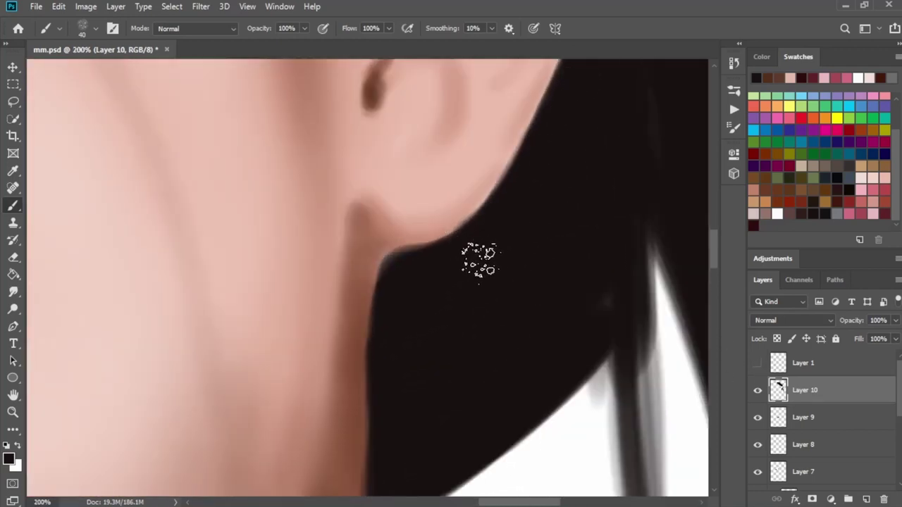
pyautogui.moveTo(417, 299)
pyautogui.mouseDown()
pyautogui.moveTo(395, 268)
pyautogui.moveTo(373, 278)
pyautogui.mouseUp()
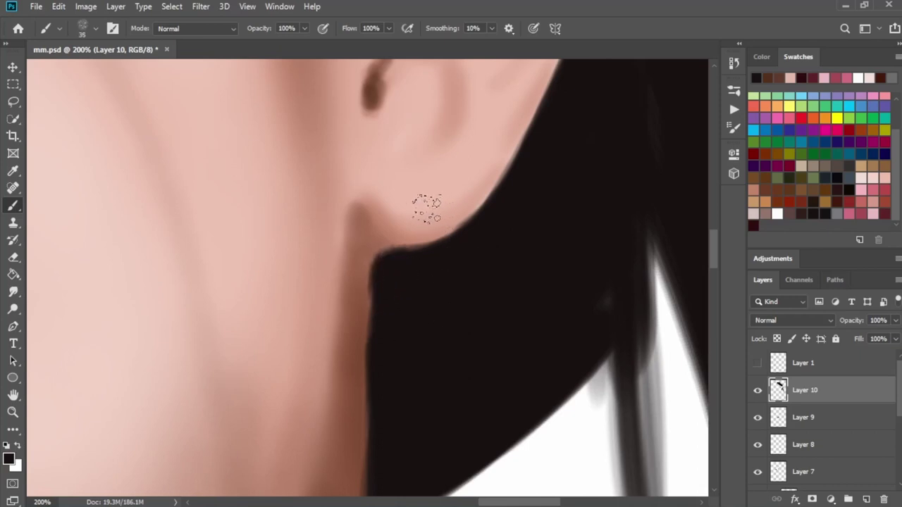
# Erase the hair's lower tip, then zoom out to the whole face and return to the Brush tool
pyautogui.press('e')
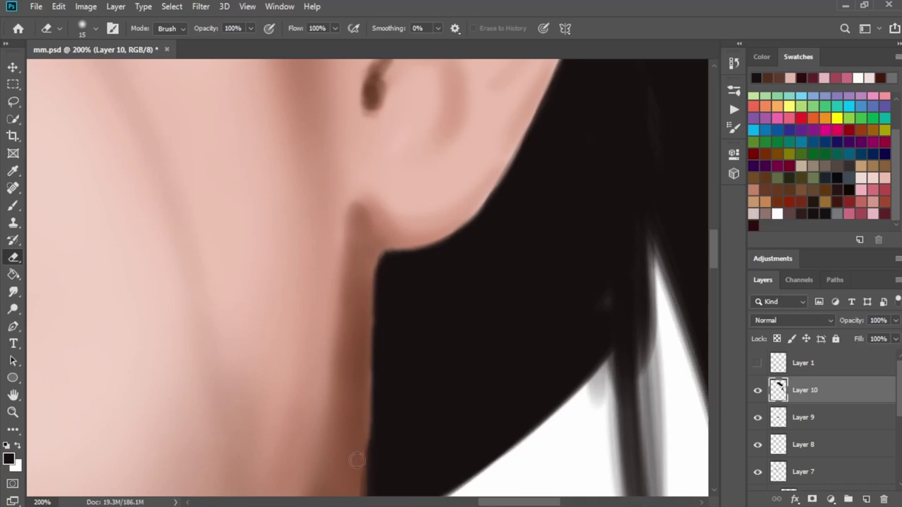
pyautogui.moveTo(383, 314); pyautogui.dragTo(382, 177)
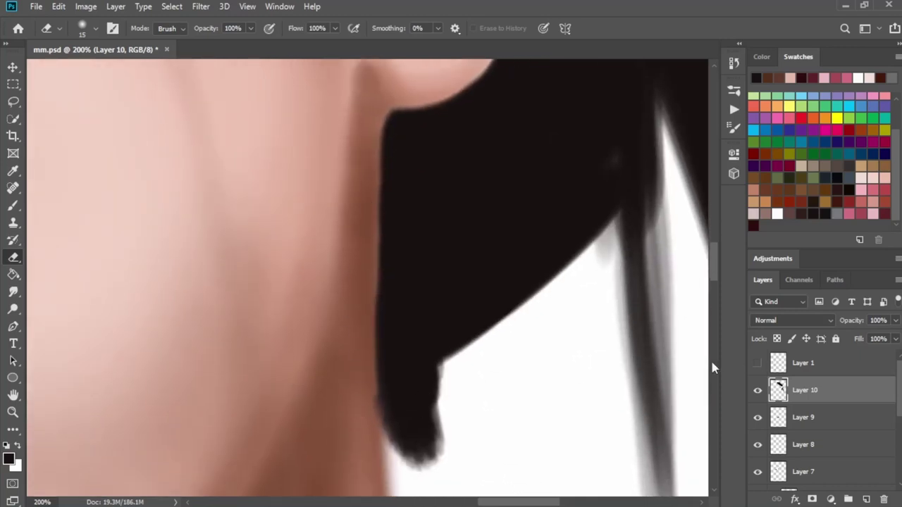
pyautogui.click(757, 362)
pyautogui.moveTo(421, 408)
pyautogui.mouseDown()
pyautogui.moveTo(402, 394)
pyautogui.moveTo(451, 429)
pyautogui.mouseUp()
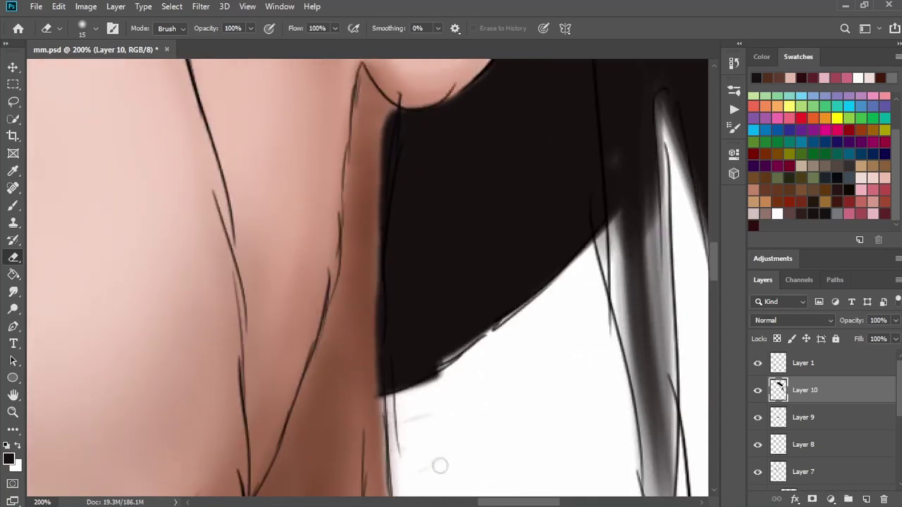
pyautogui.click(757, 363)
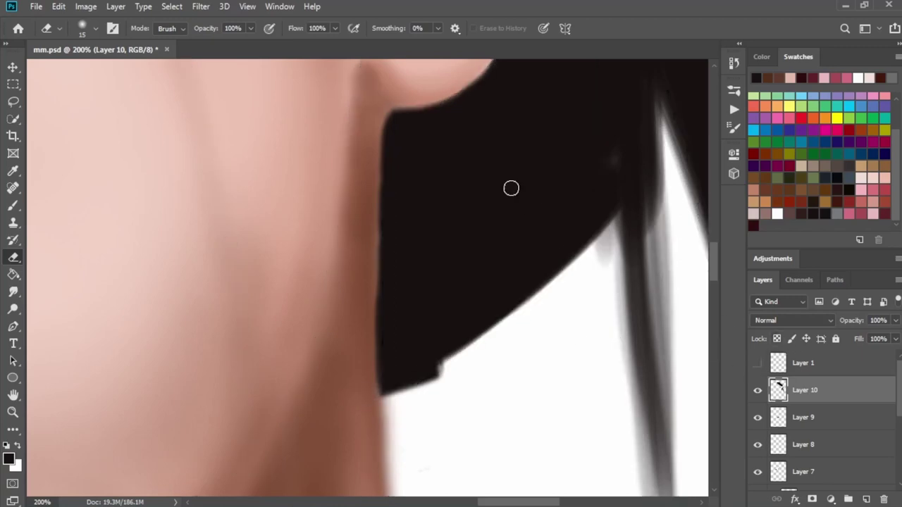
pyautogui.moveTo(512, 188)
pyautogui.mouseDown()
pyautogui.moveTo(423, 268)
pyautogui.moveTo(485, 287)
pyautogui.mouseUp()
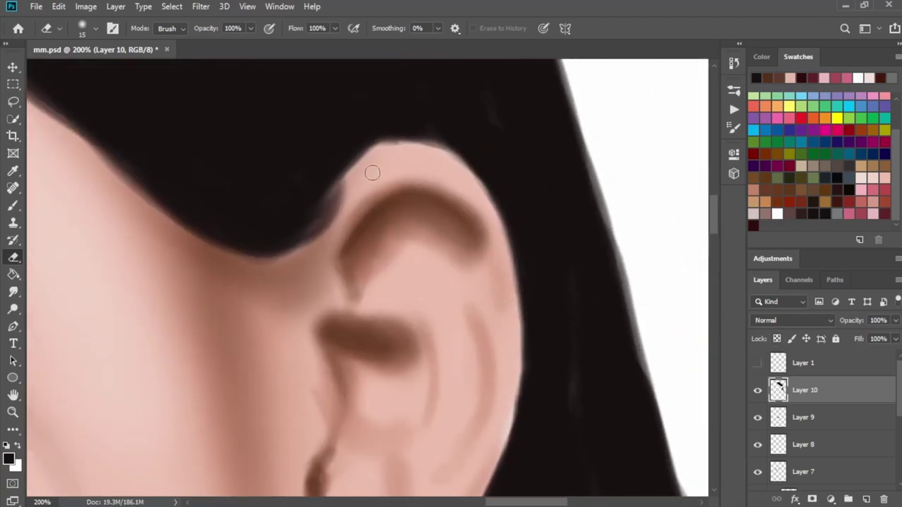
pyautogui.hotkey('ctrl', '-')
pyautogui.hotkey('ctrl', '-')
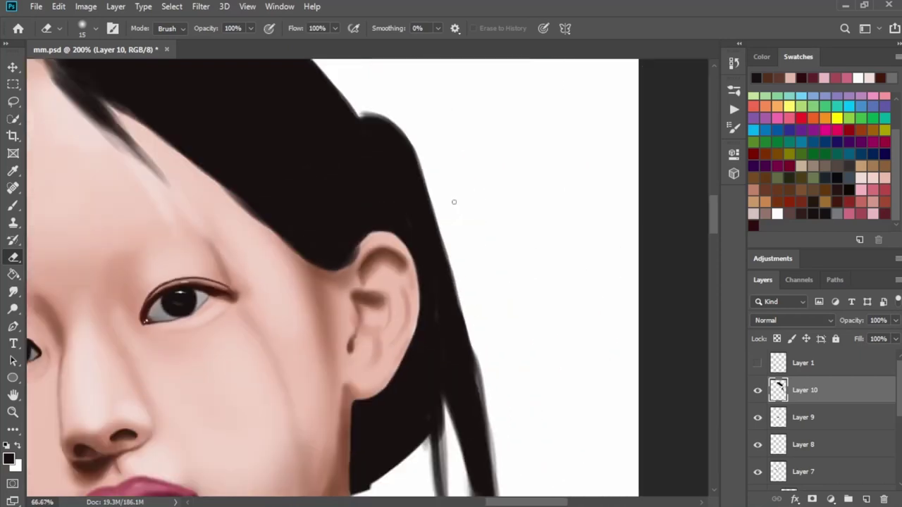
pyautogui.hotkey('ctrl', '-')
pyautogui.press('b')
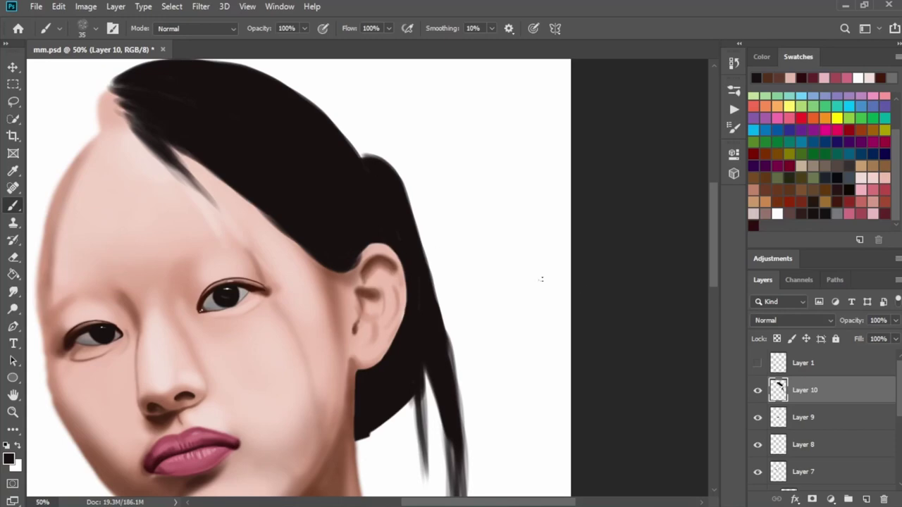
# Show Layer 1's sketch lines and zoom in to 200% on the forehead hairline
pyautogui.click(757, 363)
pyautogui.hotkey('ctrl', '+')
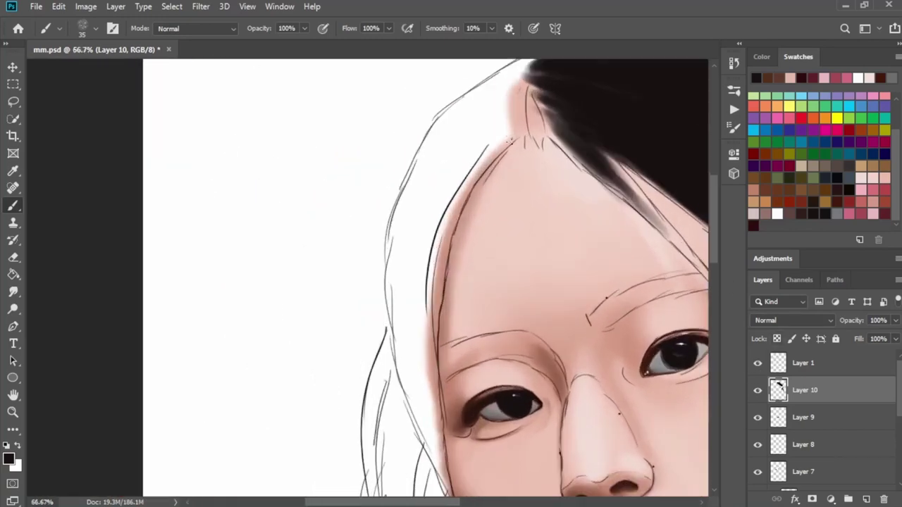
pyautogui.hotkey('ctrl', '+')
pyautogui.moveTo(440, 236); pyautogui.dragTo(419, 97)
pyautogui.hotkey('ctrl', '+')
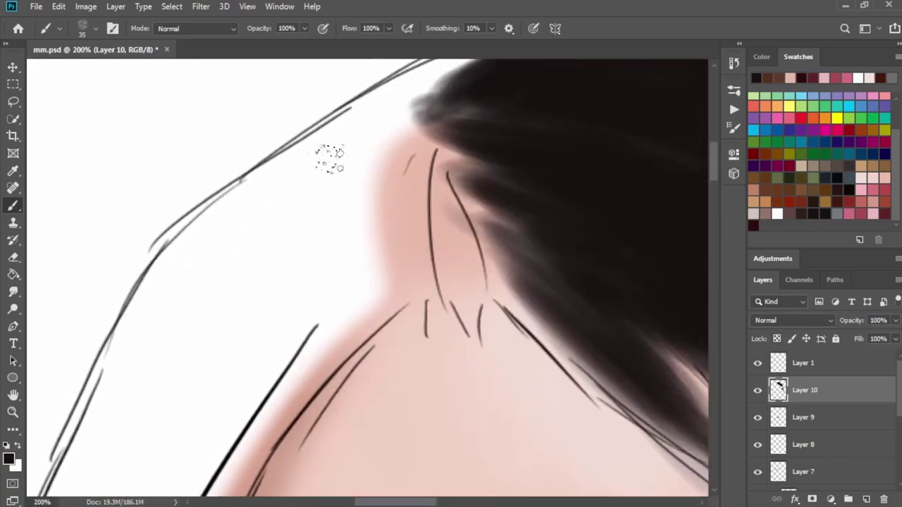
pyautogui.moveTo(326, 151)
pyautogui.mouseDown()
pyautogui.moveTo(393, 210)
pyautogui.moveTo(355, 201)
pyautogui.moveTo(321, 235)
pyautogui.moveTo(355, 207)
pyautogui.moveTo(393, 239)
pyautogui.moveTo(357, 246)
pyautogui.moveTo(413, 251)
pyautogui.moveTo(389, 232)
pyautogui.moveTo(439, 217)
pyautogui.moveTo(517, 108)
pyautogui.mouseUp()
# Brush black over the white areas around the hairline peak, the part and the skin boundary
pyautogui.moveTo(388, 198)
pyautogui.mouseDown()
pyautogui.moveTo(483, 177)
pyautogui.moveTo(481, 162)
pyautogui.mouseUp()
pyautogui.moveTo(445, 208)
pyautogui.mouseDown()
pyautogui.moveTo(317, 348)
pyautogui.moveTo(484, 215)
pyautogui.moveTo(491, 197)
pyautogui.mouseUp()
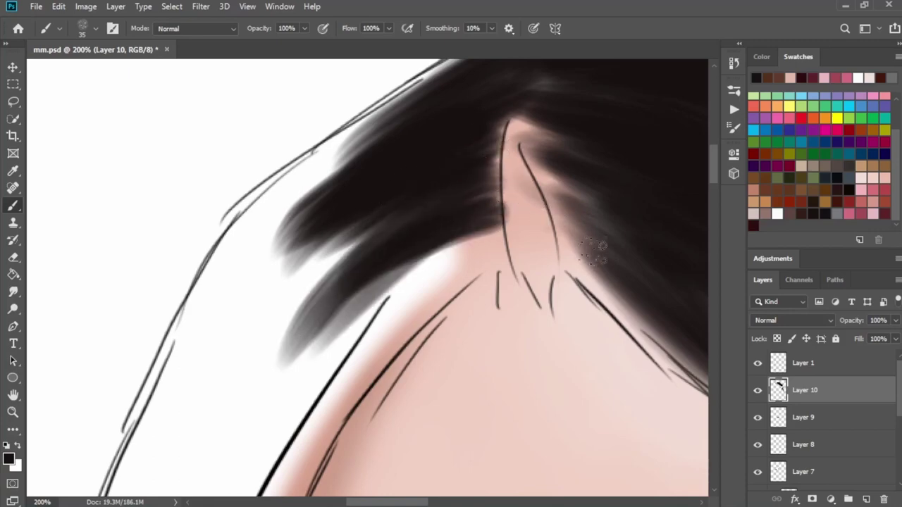
pyautogui.moveTo(593, 250)
pyautogui.mouseDown()
pyautogui.moveTo(533, 227)
pyautogui.moveTo(598, 246)
pyautogui.moveTo(527, 181)
pyautogui.moveTo(559, 151)
pyautogui.moveTo(412, 298)
pyautogui.moveTo(528, 221)
pyautogui.mouseUp()
pyautogui.moveTo(528, 222); pyautogui.dragTo(401, 286)
pyautogui.moveTo(525, 161); pyautogui.dragTo(481, 224)
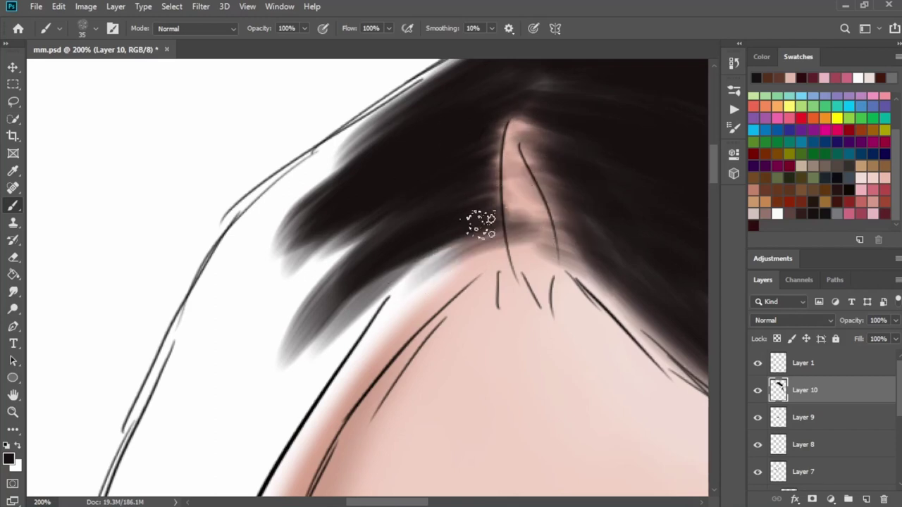
pyautogui.moveTo(445, 143)
pyautogui.mouseDown()
pyautogui.moveTo(366, 346)
pyautogui.moveTo(451, 275)
pyautogui.mouseUp()
pyautogui.scroll(-2, 418, 201)
pyautogui.moveTo(418, 202)
pyautogui.mouseDown()
pyautogui.moveTo(489, 171)
pyautogui.moveTo(471, 171)
pyautogui.moveTo(467, 197)
pyautogui.mouseUp()
pyautogui.scroll(-2, 467, 197)
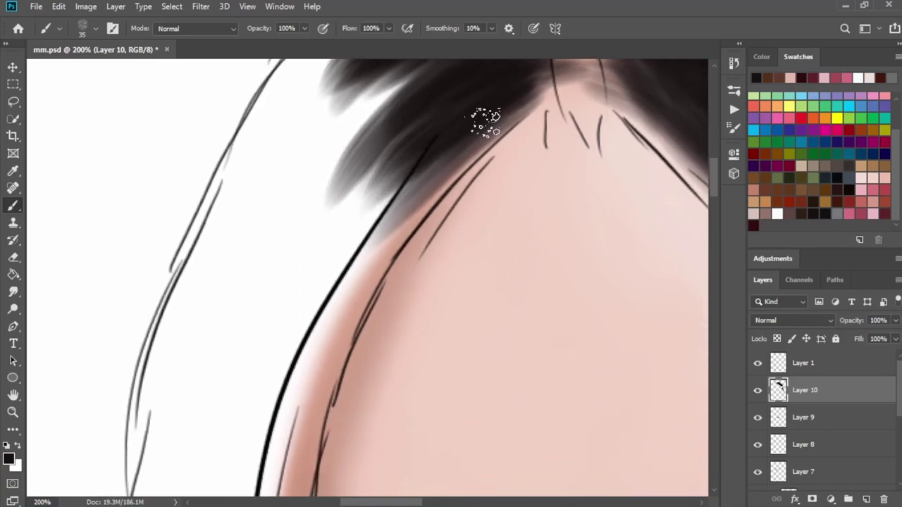
pyautogui.moveTo(483, 121)
pyautogui.mouseDown()
pyautogui.moveTo(323, 314)
pyautogui.moveTo(381, 205)
pyautogui.moveTo(346, 246)
pyautogui.moveTo(285, 447)
pyautogui.mouseUp()
# Thicken the hair along the forehead and extend it down the left hairline, filling gaps
pyautogui.scroll(-1, 381, 205)
pyautogui.scroll(-1, 378, 185)
pyautogui.scroll(-2, 285, 447)
pyautogui.moveTo(322, 241)
pyautogui.mouseDown()
pyautogui.moveTo(296, 483)
pyautogui.moveTo(322, 302)
pyautogui.moveTo(276, 305)
pyautogui.mouseUp()
pyautogui.hotkey('ctrl', '-')
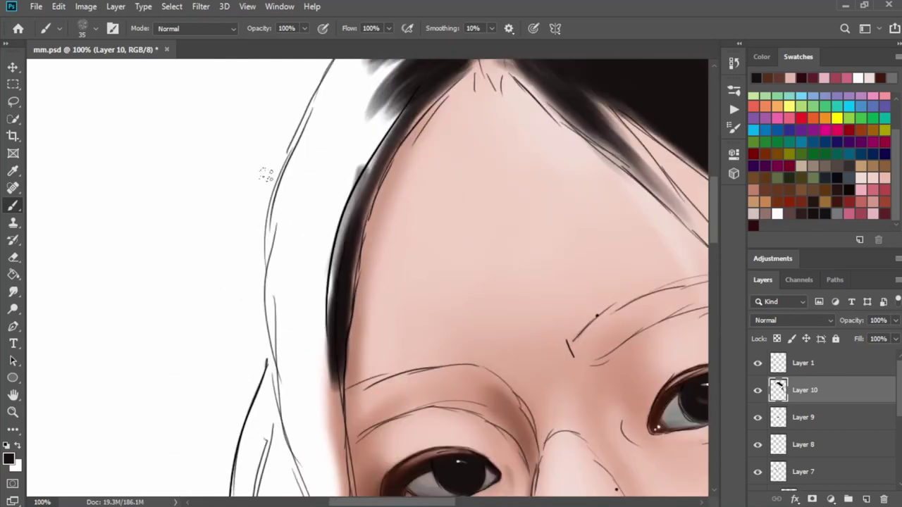
pyautogui.moveTo(314, 257)
pyautogui.mouseDown()
pyautogui.moveTo(384, 187)
pyautogui.moveTo(316, 418)
pyautogui.moveTo(395, 155)
pyautogui.moveTo(312, 258)
pyautogui.moveTo(402, 133)
pyautogui.moveTo(370, 189)
pyautogui.mouseUp()
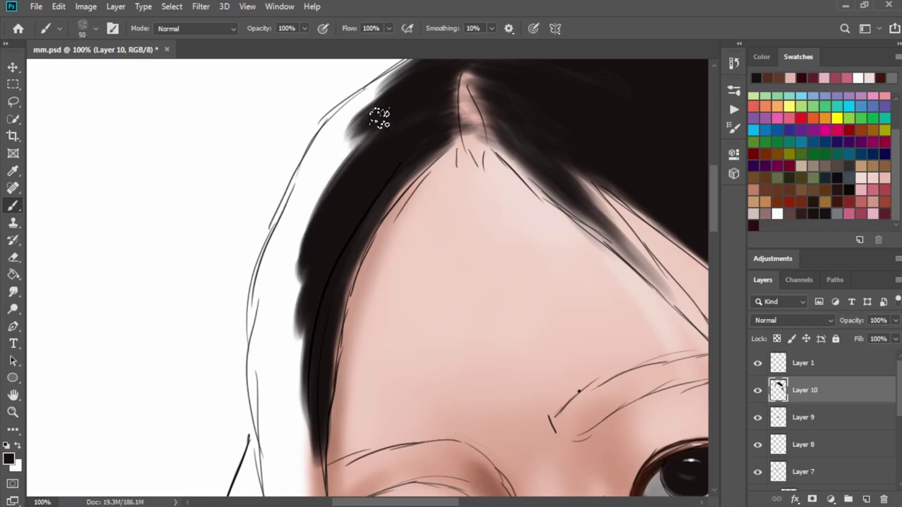
pyautogui.moveTo(379, 118)
pyautogui.mouseDown()
pyautogui.moveTo(343, 145)
pyautogui.moveTo(310, 183)
pyautogui.moveTo(363, 133)
pyautogui.moveTo(293, 217)
pyautogui.moveTo(257, 419)
pyautogui.mouseUp()
pyautogui.moveTo(292, 229); pyautogui.dragTo(281, 268)
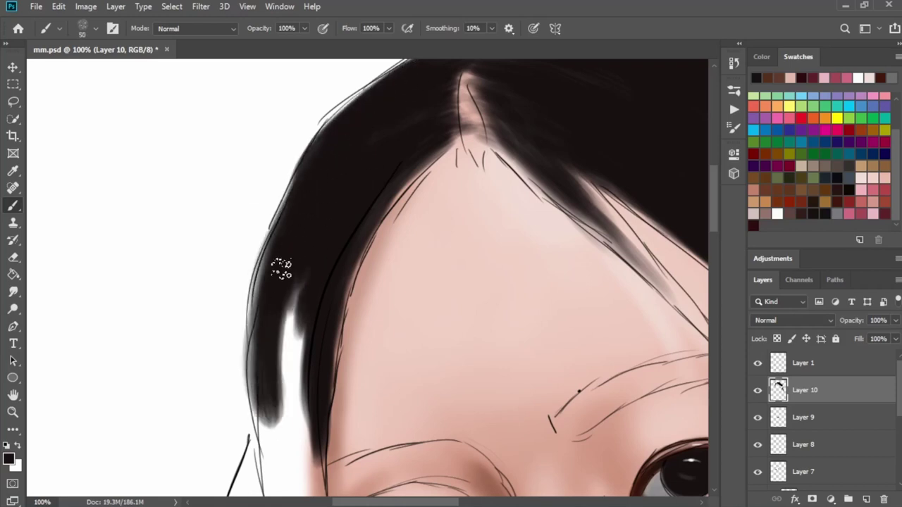
pyautogui.moveTo(255, 351); pyautogui.dragTo(270, 437)
pyautogui.moveTo(258, 403)
pyautogui.mouseDown()
pyautogui.moveTo(306, 256)
pyautogui.moveTo(277, 431)
pyautogui.mouseUp()
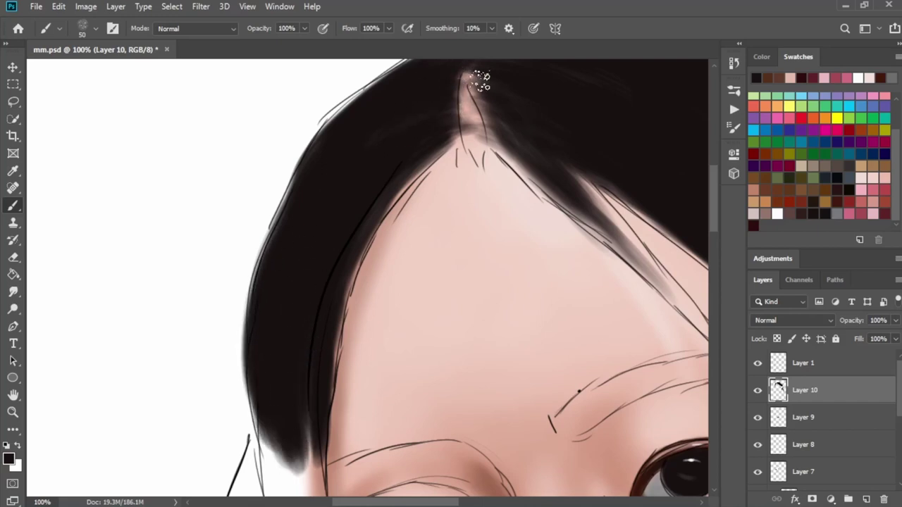
# Fill the hair strand beside the eye with black and darken its edge down the cheek
pyautogui.scroll(-8, 408, 207)
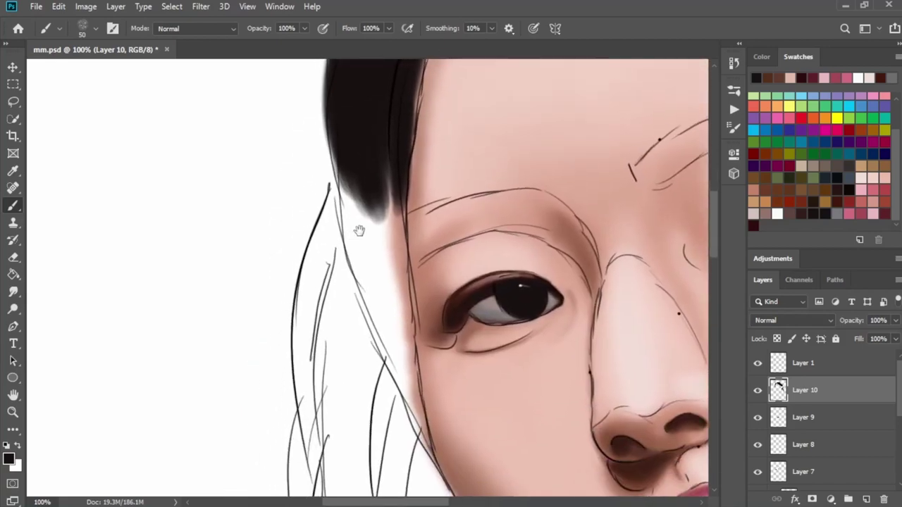
pyautogui.hscroll(-3, 358, 228)
pyautogui.moveTo(391, 134)
pyautogui.mouseDown()
pyautogui.moveTo(395, 233)
pyautogui.moveTo(384, 233)
pyautogui.moveTo(413, 310)
pyautogui.mouseUp()
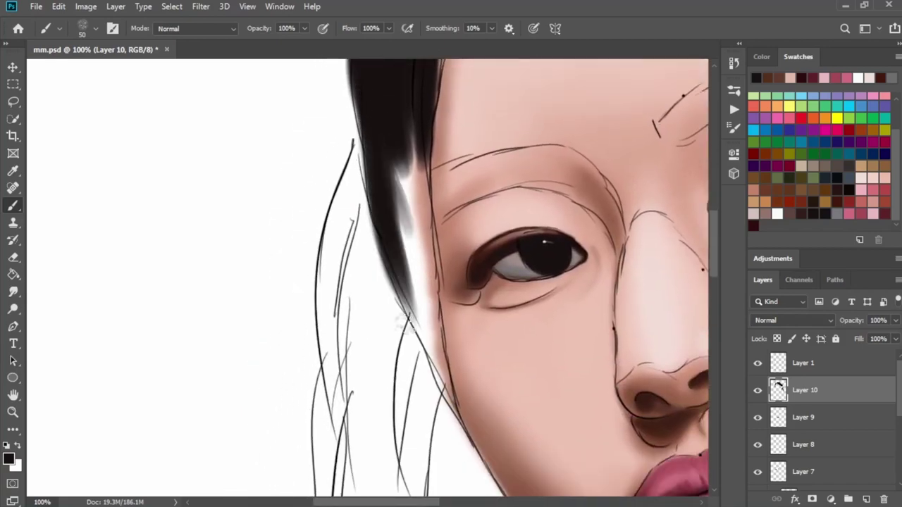
pyautogui.moveTo(398, 155)
pyautogui.mouseDown()
pyautogui.moveTo(402, 251)
pyautogui.moveTo(415, 134)
pyautogui.moveTo(398, 145)
pyautogui.moveTo(399, 272)
pyautogui.moveTo(407, 252)
pyautogui.moveTo(397, 205)
pyautogui.moveTo(413, 277)
pyautogui.moveTo(412, 249)
pyautogui.mouseUp()
pyautogui.moveTo(417, 187); pyautogui.dragTo(432, 349)
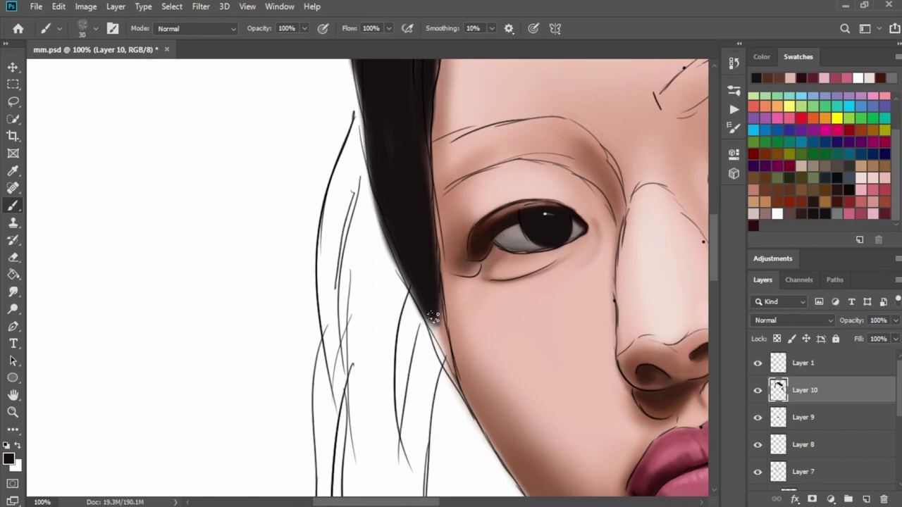
pyautogui.moveTo(433, 317)
pyautogui.mouseDown()
pyautogui.moveTo(425, 298)
pyautogui.moveTo(455, 379)
pyautogui.mouseUp()
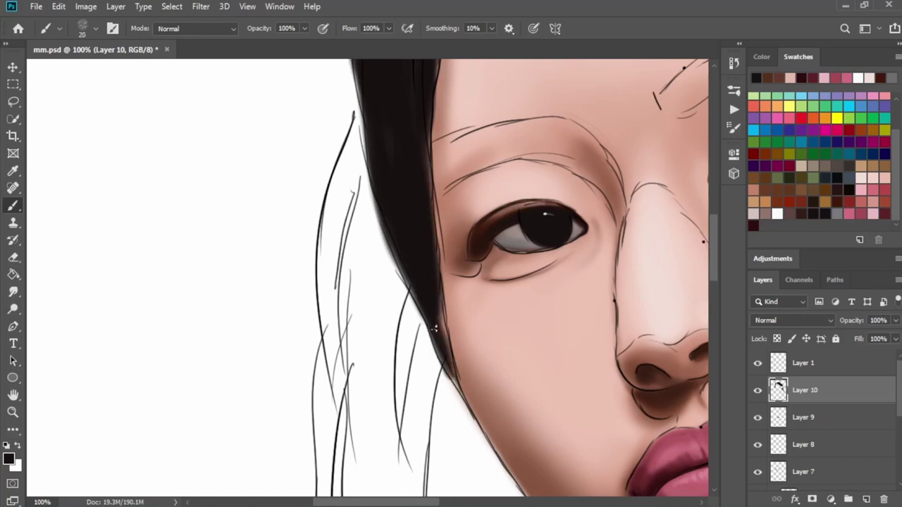
pyautogui.moveTo(435, 324); pyautogui.dragTo(446, 352)
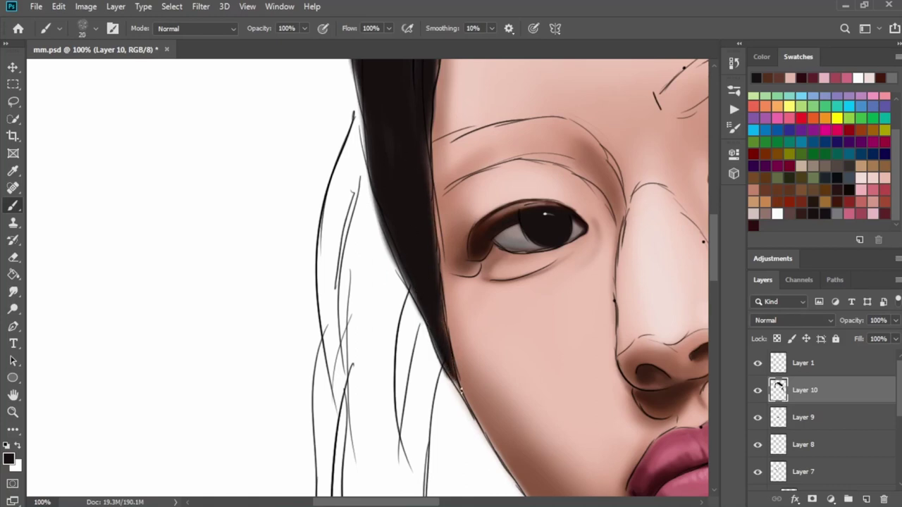
# With a progressively larger brush, paint soft black strands down past the cheek, greying the lower-left edge
pyautogui.press(']')
pyautogui.moveTo(425, 348)
pyautogui.mouseDown()
pyautogui.moveTo(429, 318)
pyautogui.moveTo(403, 453)
pyautogui.mouseUp()
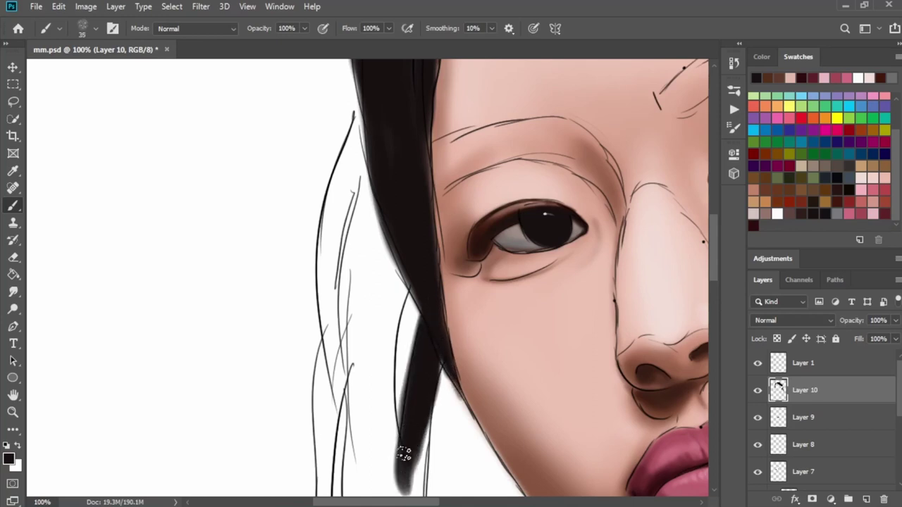
pyautogui.press(']')
pyautogui.moveTo(366, 197)
pyautogui.mouseDown()
pyautogui.moveTo(385, 181)
pyautogui.moveTo(360, 255)
pyautogui.moveTo(366, 380)
pyautogui.moveTo(367, 303)
pyautogui.moveTo(402, 256)
pyautogui.moveTo(392, 446)
pyautogui.mouseUp()
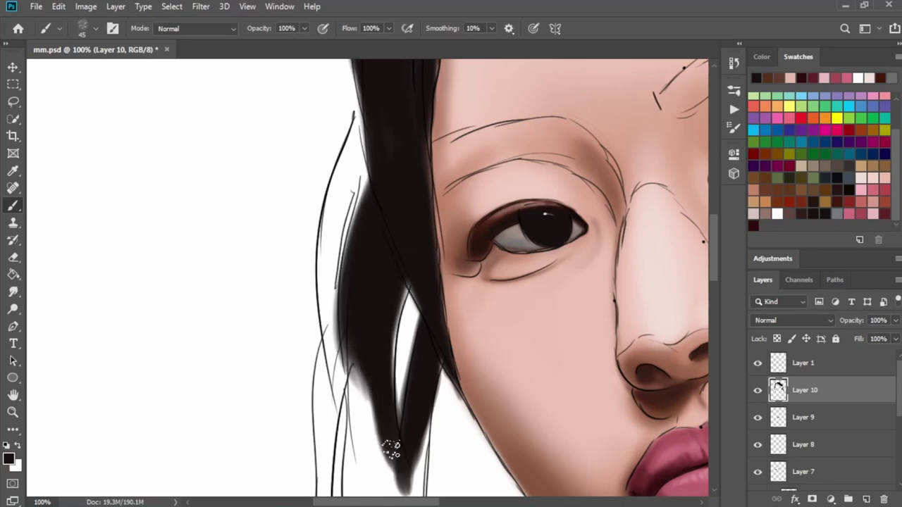
pyautogui.press(']')
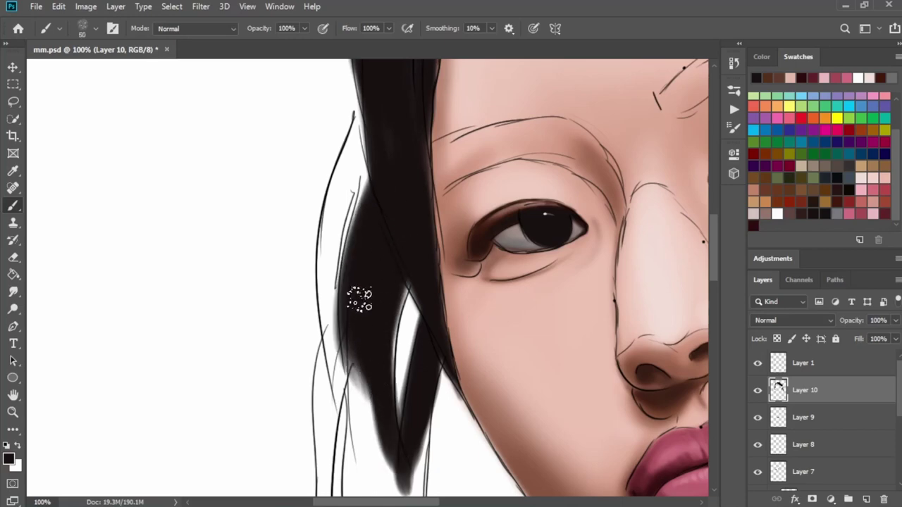
pyautogui.moveTo(358, 302)
pyautogui.mouseDown()
pyautogui.moveTo(351, 392)
pyautogui.moveTo(355, 326)
pyautogui.mouseUp()
# Zoom out and extend the black hair strand further downward past the chin
pyautogui.hotkey('ctrl', '-')
pyautogui.hotkey('ctrl', '-')
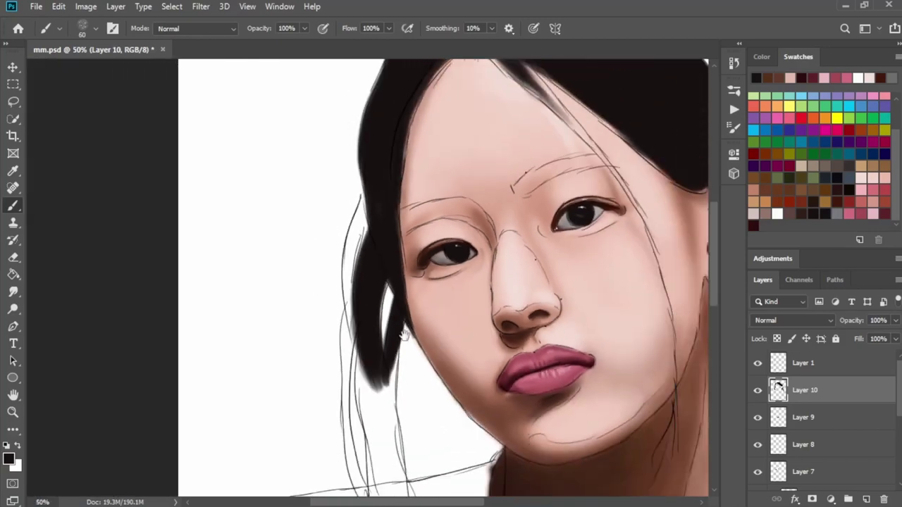
pyautogui.scroll(-3, 362, 221)
pyautogui.moveTo(415, 265)
pyautogui.mouseDown()
pyautogui.moveTo(402, 187)
pyautogui.moveTo(377, 212)
pyautogui.mouseUp()
pyautogui.moveTo(426, 308)
pyautogui.mouseDown()
pyautogui.moveTo(416, 261)
pyautogui.moveTo(427, 310)
pyautogui.mouseUp()
pyautogui.moveTo(441, 365)
pyautogui.mouseDown()
pyautogui.moveTo(434, 254)
pyautogui.moveTo(432, 384)
pyautogui.moveTo(440, 264)
pyautogui.moveTo(413, 253)
pyautogui.moveTo(426, 395)
pyautogui.moveTo(422, 296)
pyautogui.moveTo(413, 281)
pyautogui.moveTo(437, 402)
pyautogui.moveTo(467, 484)
pyautogui.moveTo(461, 490)
pyautogui.moveTo(421, 299)
pyautogui.mouseUp()
# Shade the strand's left edge with layered soft grey strokes
pyautogui.moveTo(379, 243); pyautogui.dragTo(426, 429)
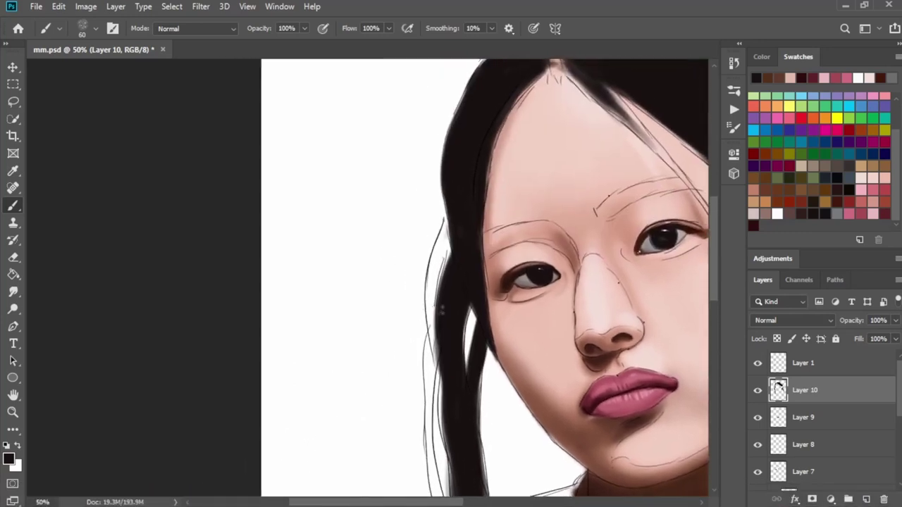
pyautogui.moveTo(423, 234)
pyautogui.mouseDown()
pyautogui.moveTo(451, 310)
pyautogui.moveTo(430, 326)
pyautogui.moveTo(437, 253)
pyautogui.moveTo(447, 358)
pyautogui.moveTo(457, 298)
pyautogui.mouseUp()
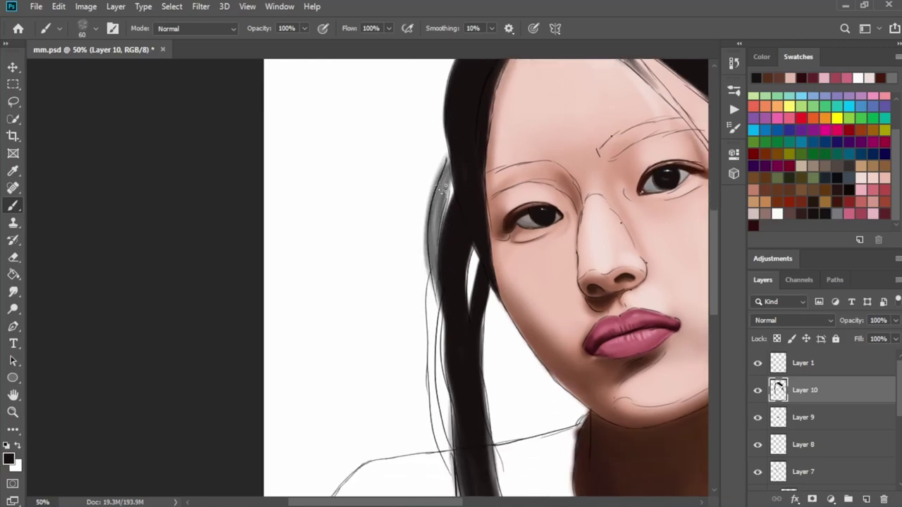
pyautogui.moveTo(444, 160); pyautogui.dragTo(442, 331)
pyautogui.moveTo(441, 229); pyautogui.dragTo(457, 401)
pyautogui.moveTo(440, 234); pyautogui.dragTo(456, 405)
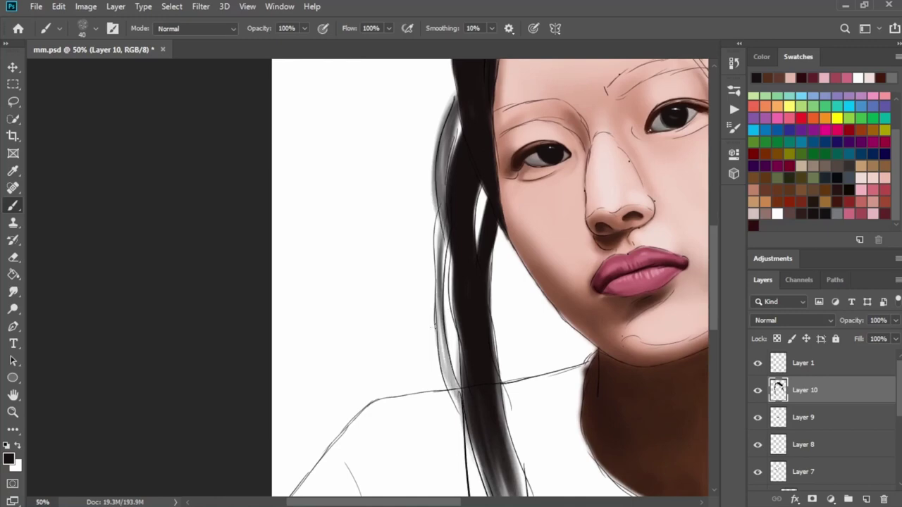
pyautogui.moveTo(448, 219); pyautogui.dragTo(444, 377)
# Paint dark strokes down the strand's lower end and a faint dark stroke along the hair's left edge
pyautogui.moveTo(450, 334); pyautogui.dragTo(429, 134)
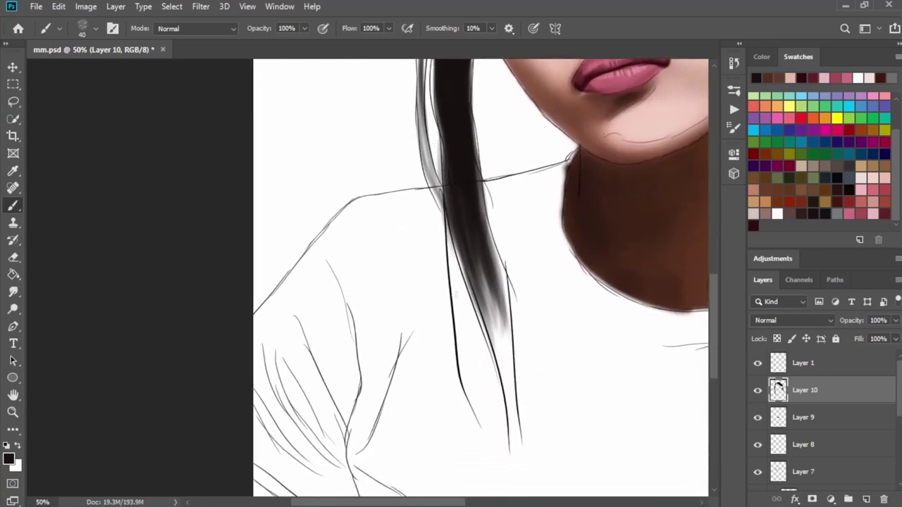
pyautogui.moveTo(451, 218)
pyautogui.mouseDown()
pyautogui.moveTo(474, 426)
pyautogui.moveTo(451, 318)
pyautogui.mouseUp()
pyautogui.moveTo(449, 252); pyautogui.dragTo(460, 382)
pyautogui.scroll(5, 458, 384)
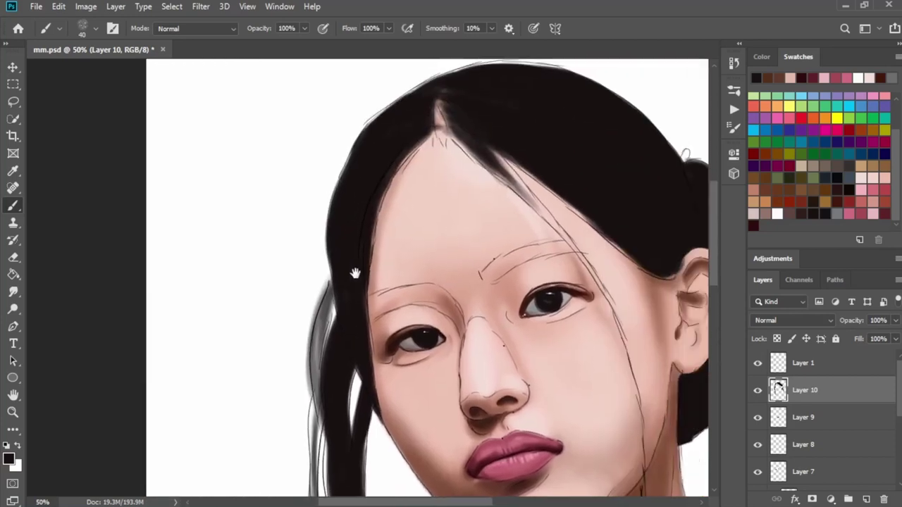
pyautogui.moveTo(305, 232); pyautogui.dragTo(296, 307)
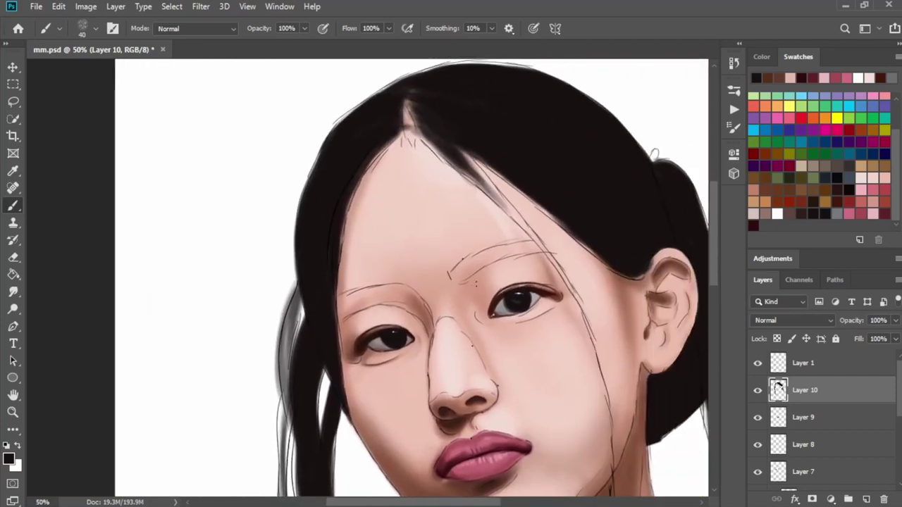
# Select the Paintable Hair Brush - Lock 06 preset from the brush picker
pyautogui.scroll(-8, 433, 231)
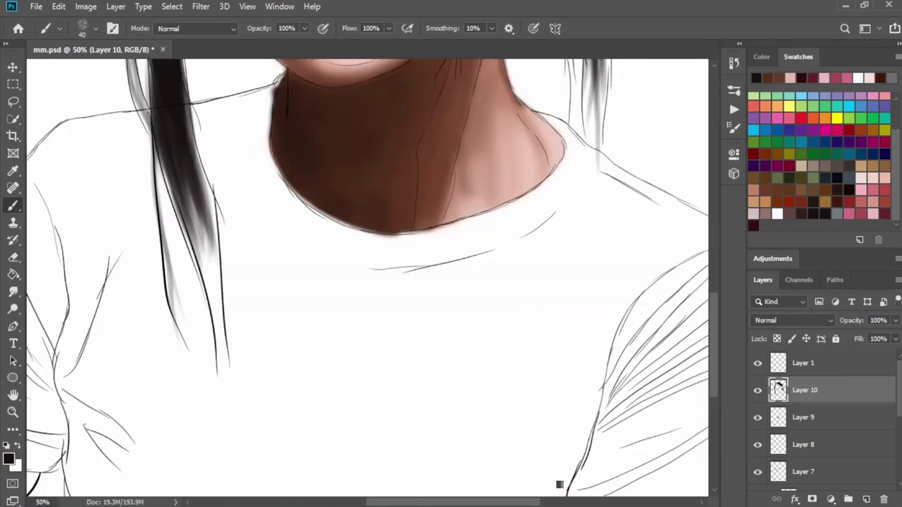
pyautogui.scroll(8, 457, 178)
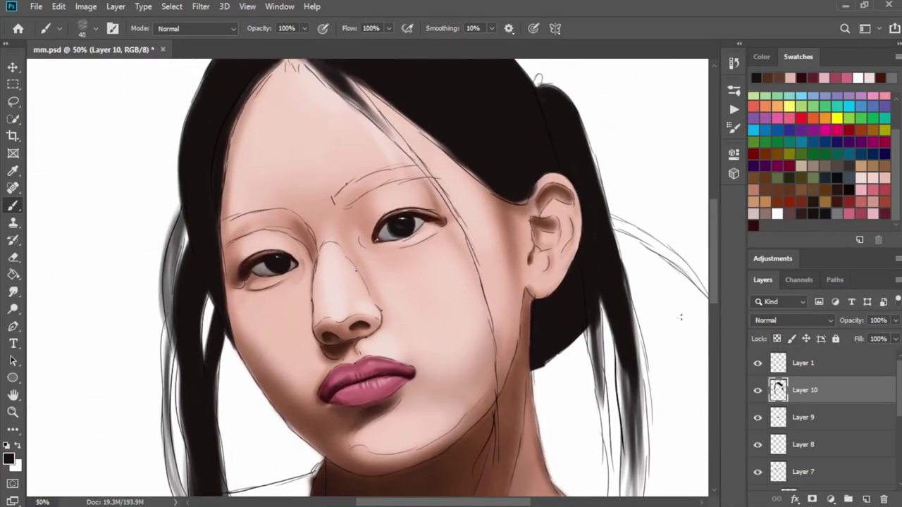
pyautogui.rightClick(241, 83)
pyautogui.click(354, 364)
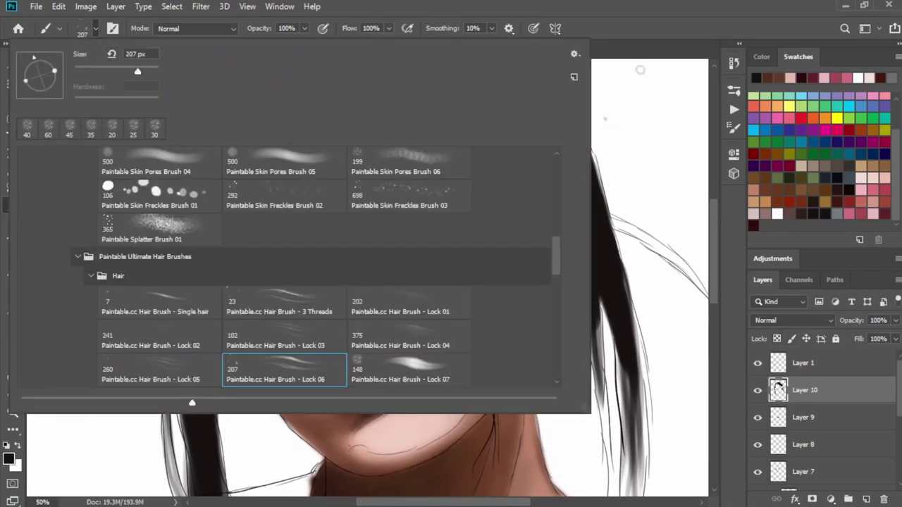
pyautogui.click(595, 87)
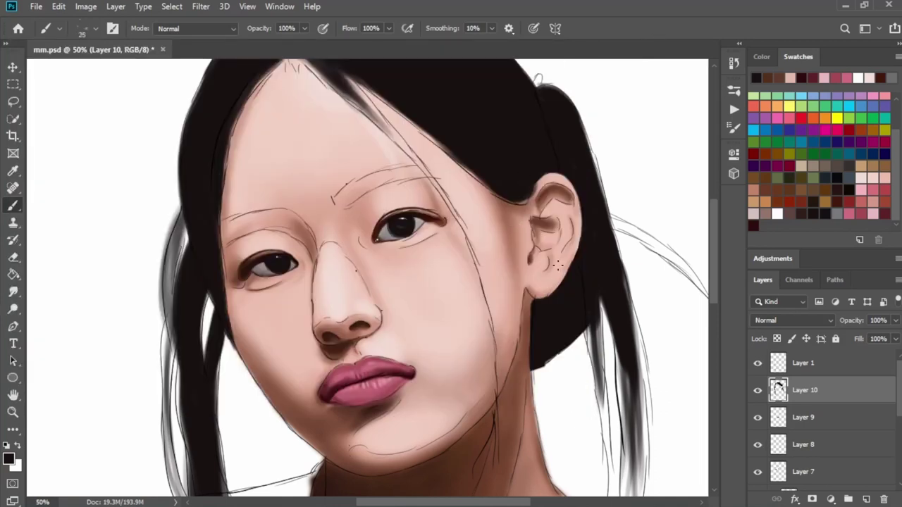
# Hide the sketch lines layer and paint thin strands below the black hair mass
pyautogui.moveTo(557, 264); pyautogui.dragTo(448, 236)
pyautogui.scroll(1, 493, 232)
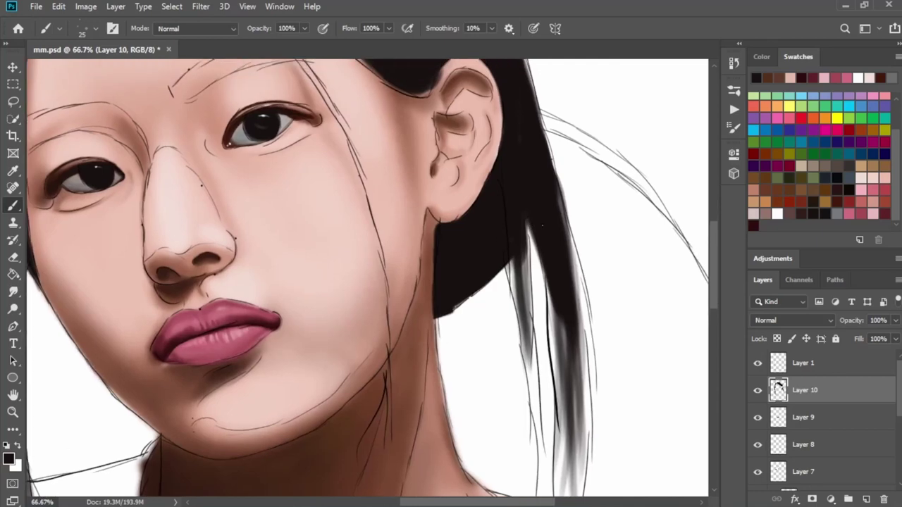
pyautogui.click(757, 363)
pyautogui.moveTo(556, 239); pyautogui.dragTo(579, 206)
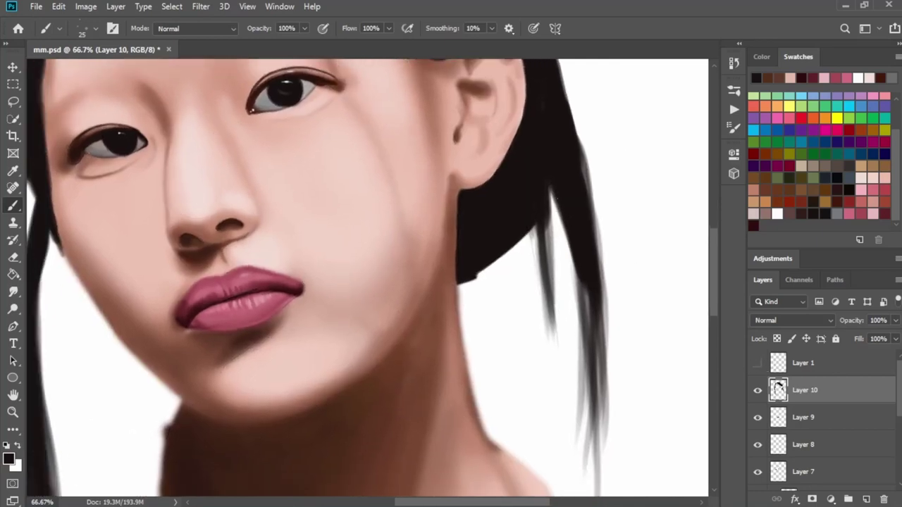
pyautogui.scroll(1, 578, 210)
pyautogui.moveTo(503, 246)
pyautogui.mouseDown()
pyautogui.moveTo(507, 372)
pyautogui.moveTo(539, 437)
pyautogui.mouseUp()
pyautogui.moveTo(498, 275); pyautogui.dragTo(493, 338)
pyautogui.moveTo(518, 227); pyautogui.dragTo(496, 320)
pyautogui.moveTo(523, 238)
pyautogui.mouseDown()
pyautogui.moveTo(493, 254)
pyautogui.moveTo(542, 218)
pyautogui.moveTo(575, 174)
pyautogui.moveTo(485, 330)
pyautogui.mouseUp()
# Add more thin strands below the hair and down the hanging lock
pyautogui.moveTo(486, 265); pyautogui.dragTo(518, 399)
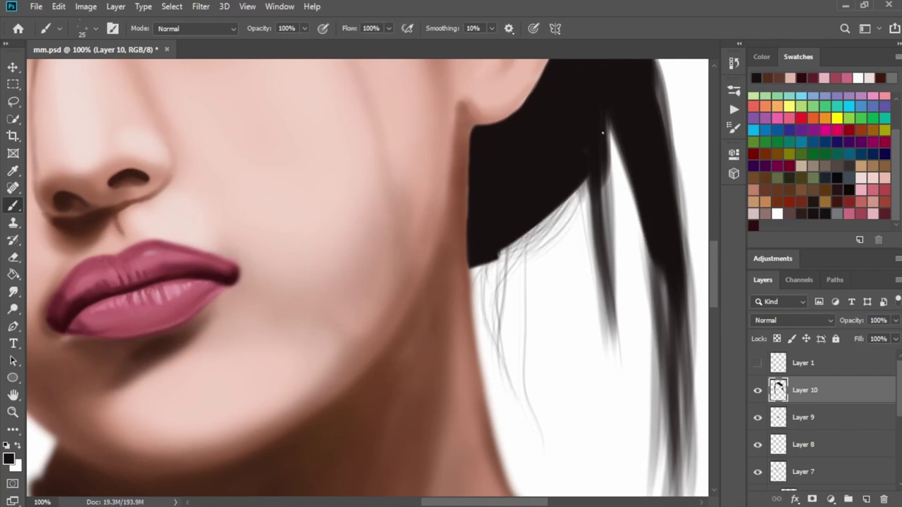
pyautogui.moveTo(589, 193)
pyautogui.mouseDown()
pyautogui.moveTo(571, 404)
pyautogui.moveTo(558, 387)
pyautogui.moveTo(559, 352)
pyautogui.mouseUp()
pyautogui.moveTo(599, 238); pyautogui.dragTo(623, 345)
pyautogui.moveTo(614, 251)
pyautogui.mouseDown()
pyautogui.moveTo(621, 397)
pyautogui.moveTo(572, 285)
pyautogui.mouseUp()
pyautogui.moveTo(591, 145); pyautogui.dragTo(546, 423)
pyautogui.moveTo(582, 211); pyautogui.dragTo(565, 372)
pyautogui.moveTo(556, 201)
pyautogui.mouseDown()
pyautogui.moveTo(589, 457)
pyautogui.moveTo(556, 336)
pyautogui.mouseUp()
pyautogui.moveTo(548, 199); pyautogui.dragTo(585, 374)
# Layer dark strands along the full length of the hair lock
pyautogui.moveTo(554, 159); pyautogui.dragTo(558, 383)
pyautogui.moveTo(557, 133); pyautogui.dragTo(551, 341)
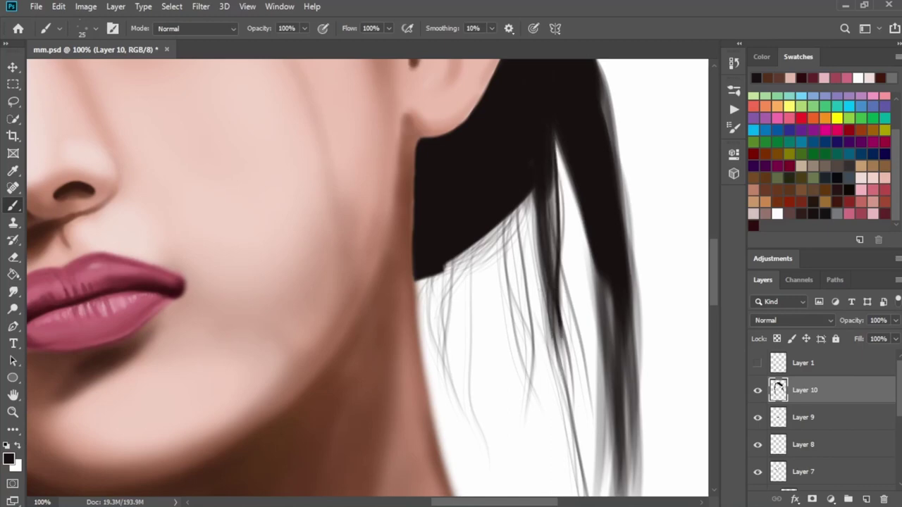
pyautogui.moveTo(550, 178); pyautogui.dragTo(560, 360)
pyautogui.moveTo(547, 295); pyautogui.dragTo(575, 493)
pyautogui.moveTo(563, 281); pyautogui.dragTo(551, 262)
pyautogui.moveTo(572, 211); pyautogui.dragTo(592, 457)
pyautogui.moveTo(557, 155)
pyautogui.mouseDown()
pyautogui.moveTo(566, 422)
pyautogui.moveTo(584, 262)
pyautogui.moveTo(581, 400)
pyautogui.mouseUp()
pyautogui.moveTo(588, 266); pyautogui.dragTo(574, 155)
# Show the sketch lines again and extend the lock downward with dark strands at 66.7%
pyautogui.moveTo(574, 296); pyautogui.dragTo(575, 144)
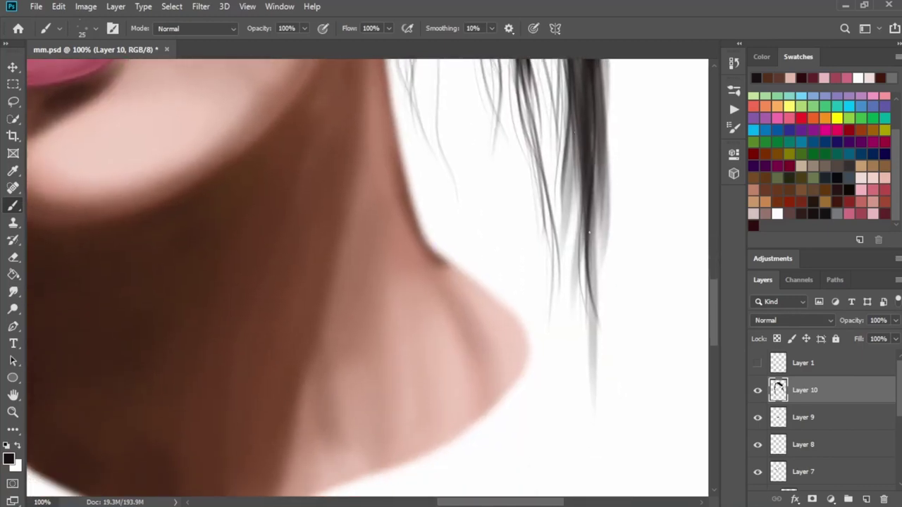
pyautogui.click(758, 363)
pyautogui.hotkey('ctrl', '-')
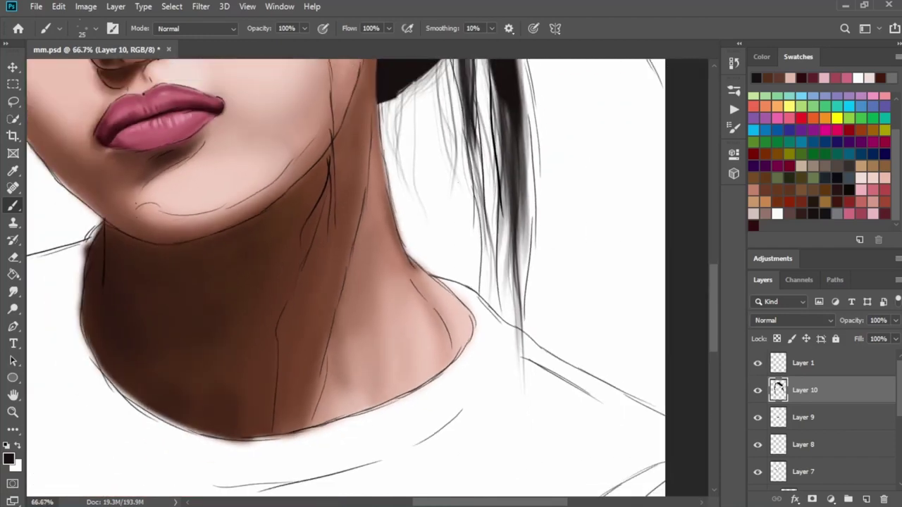
pyautogui.moveTo(515, 226); pyautogui.dragTo(521, 464)
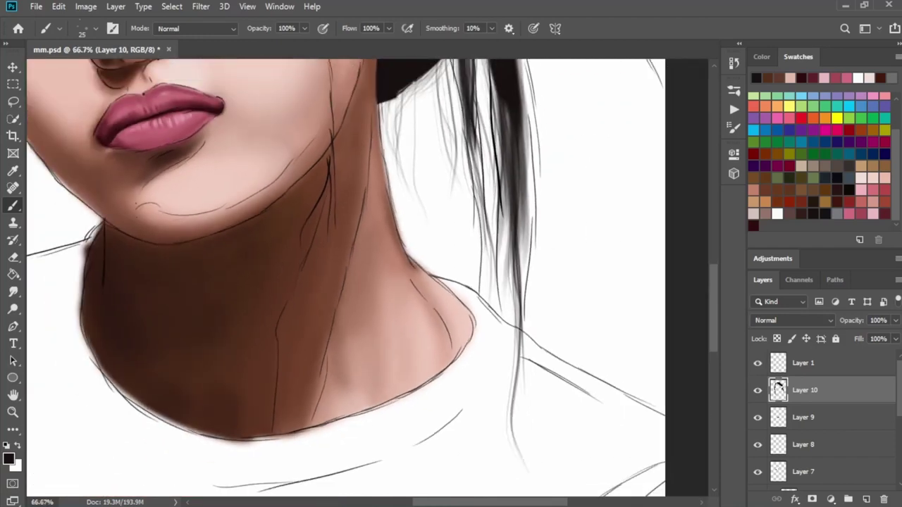
pyautogui.moveTo(509, 155)
pyautogui.mouseDown()
pyautogui.moveTo(504, 338)
pyautogui.moveTo(525, 491)
pyautogui.mouseUp()
pyautogui.moveTo(505, 184); pyautogui.dragTo(508, 408)
pyautogui.moveTo(501, 218)
pyautogui.mouseDown()
pyautogui.moveTo(514, 493)
pyautogui.moveTo(511, 368)
pyautogui.mouseUp()
pyautogui.moveTo(502, 189); pyautogui.dragTo(513, 434)
pyautogui.moveTo(529, 137)
pyautogui.mouseDown()
pyautogui.moveTo(525, 380)
pyautogui.moveTo(516, 314)
pyautogui.moveTo(508, 472)
pyautogui.mouseUp()
# Undo the last stroke and brush new dark strands, including a long one, down the right lock
pyautogui.hotkey('ctrl', '-')
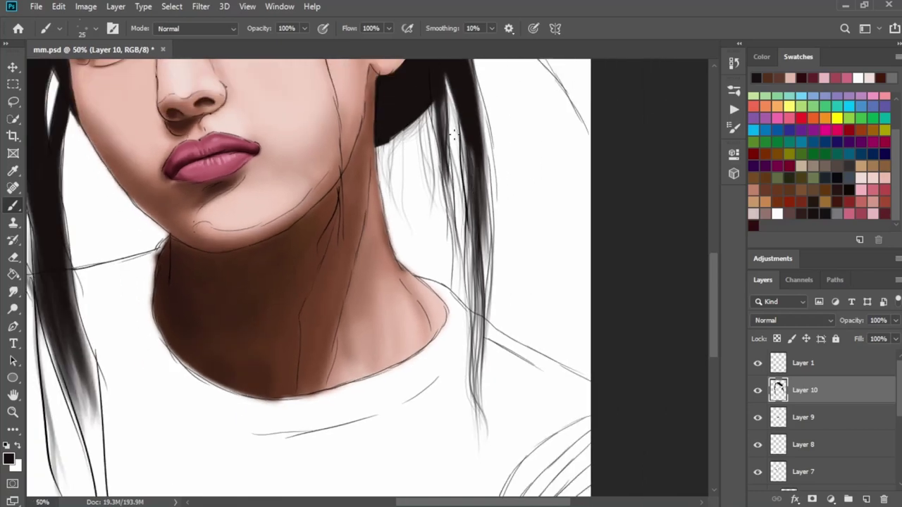
pyautogui.hotkey('ctrl', 'z')
pyautogui.moveTo(486, 159); pyautogui.dragTo(464, 467)
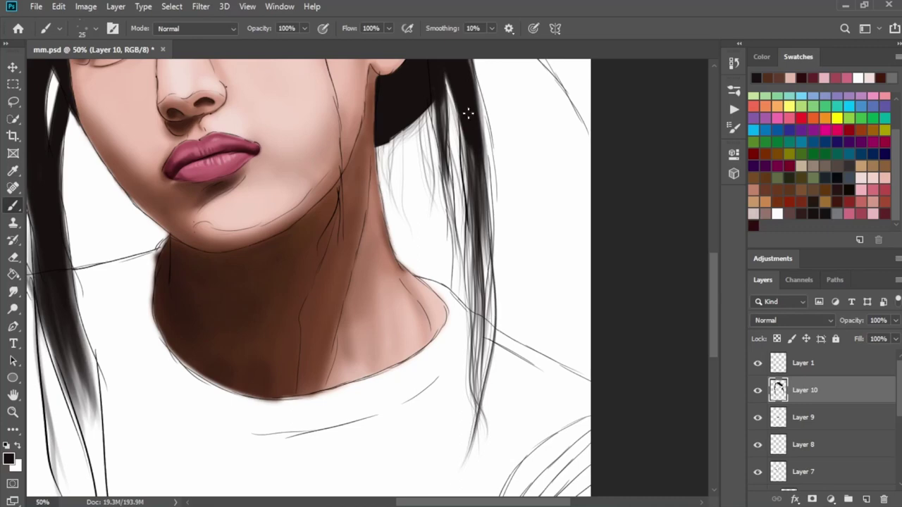
pyautogui.moveTo(485, 193); pyautogui.dragTo(455, 448)
pyautogui.moveTo(474, 176); pyautogui.dragTo(474, 433)
pyautogui.moveTo(472, 276); pyautogui.dragTo(478, 416)
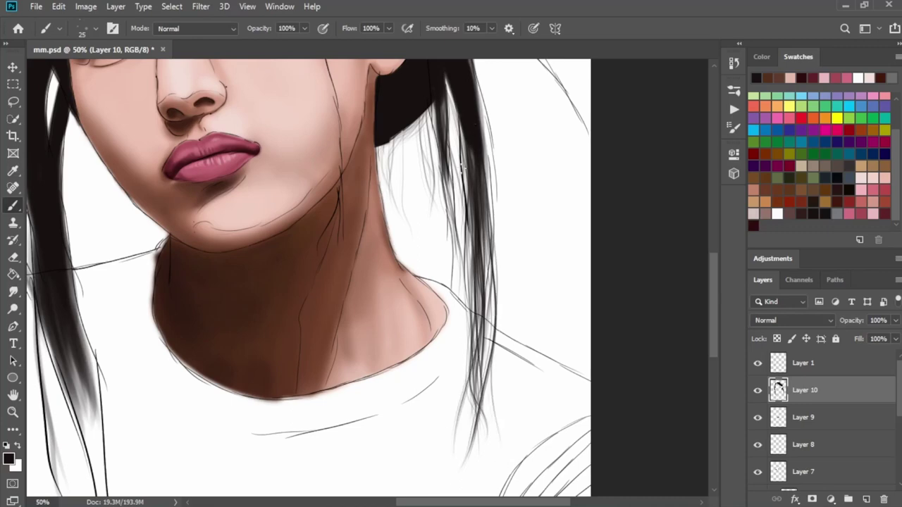
pyautogui.moveTo(470, 211)
pyautogui.mouseDown()
pyautogui.moveTo(461, 421)
pyautogui.moveTo(483, 467)
pyautogui.mouseUp()
pyautogui.moveTo(469, 317); pyautogui.dragTo(483, 481)
pyautogui.moveTo(486, 217)
pyautogui.mouseDown()
pyautogui.moveTo(459, 485)
pyautogui.moveTo(478, 493)
pyautogui.mouseUp()
pyautogui.moveTo(478, 218); pyautogui.dragTo(433, 483)
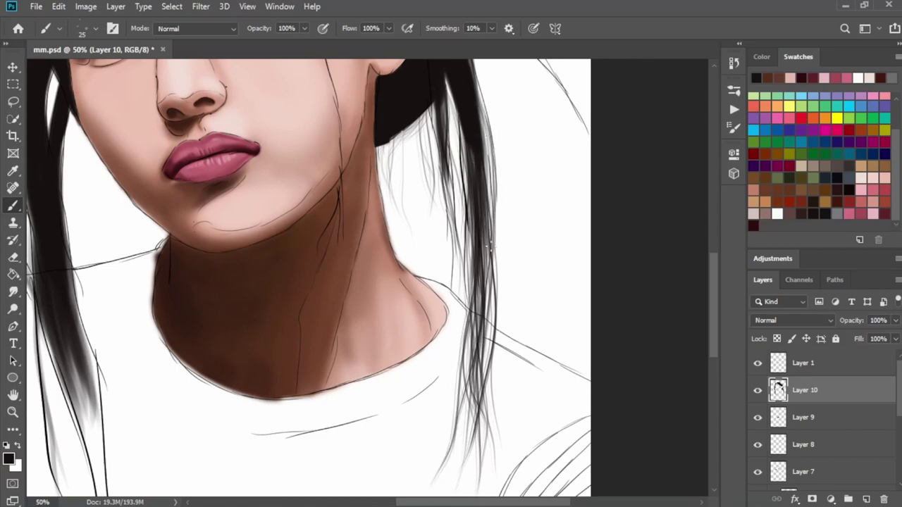
# Darken and widen the right edge of the hair
pyautogui.scroll(3, 486, 375)
pyautogui.scroll(6, 486, 375)
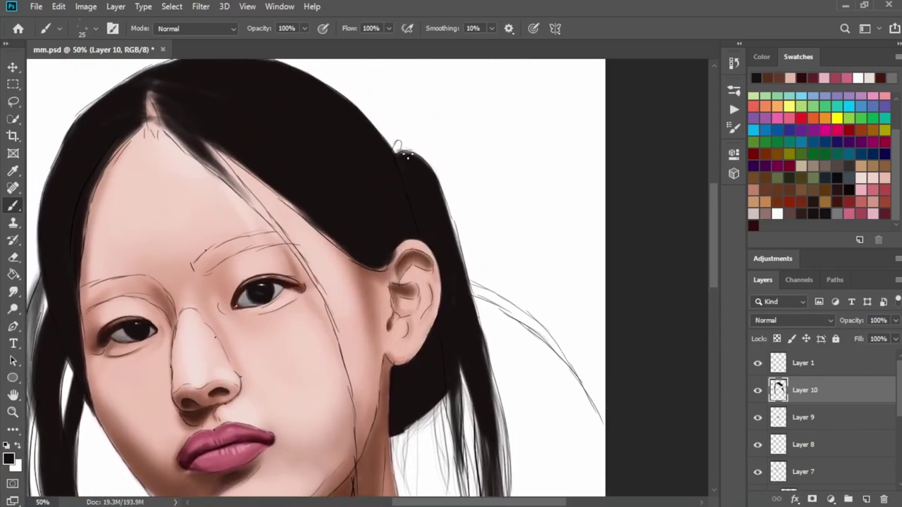
pyautogui.moveTo(450, 237); pyautogui.dragTo(475, 319)
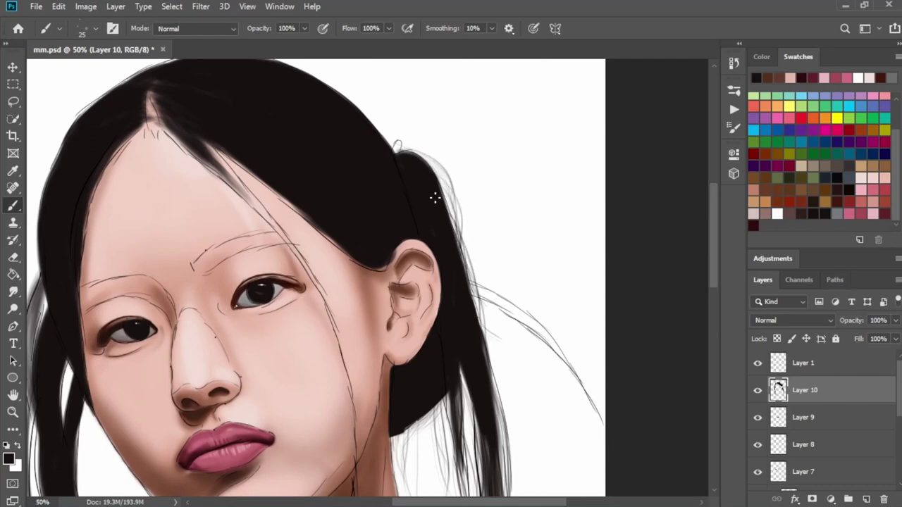
pyautogui.moveTo(430, 189); pyautogui.dragTo(452, 273)
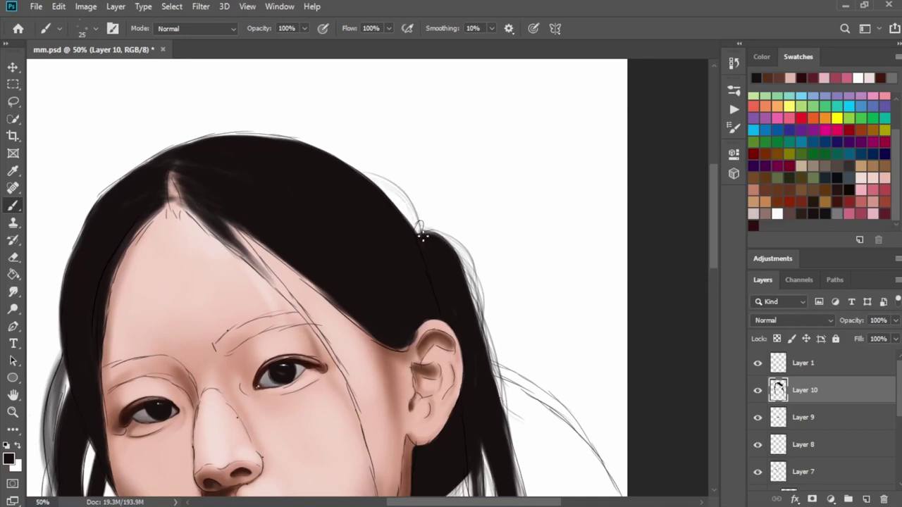
pyautogui.moveTo(467, 308); pyautogui.dragTo(456, 91)
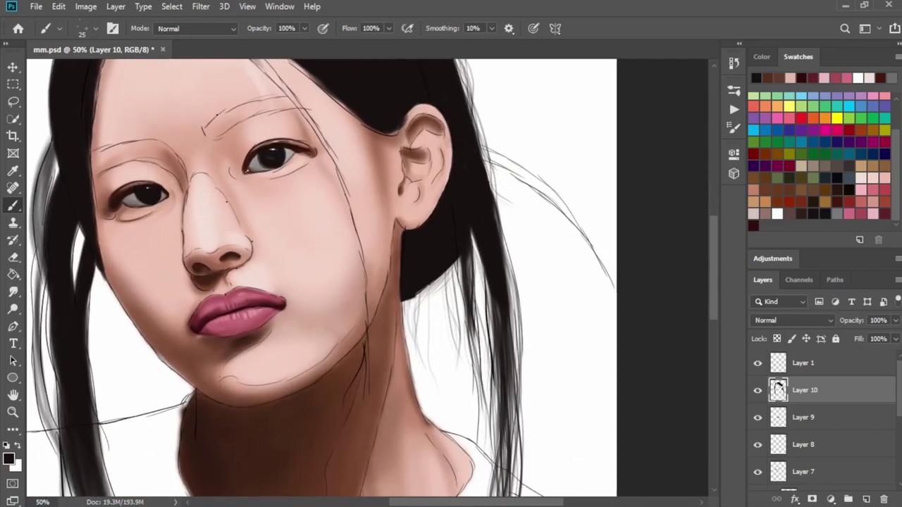
pyautogui.moveTo(478, 177); pyautogui.dragTo(502, 280)
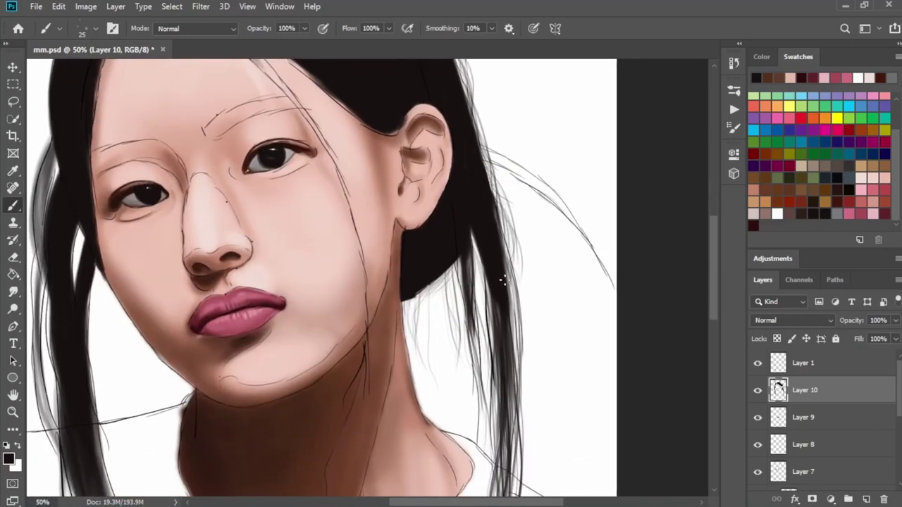
# Thicken the hair strand to the right of the ear with dark strokes
pyautogui.moveTo(547, 212); pyautogui.dragTo(460, 255)
pyautogui.moveTo(393, 199)
pyautogui.mouseDown()
pyautogui.moveTo(486, 271)
pyautogui.moveTo(511, 303)
pyautogui.mouseUp()
pyautogui.moveTo(420, 223); pyautogui.dragTo(525, 355)
pyautogui.moveTo(398, 201)
pyautogui.mouseDown()
pyautogui.moveTo(518, 314)
pyautogui.moveTo(511, 310)
pyautogui.mouseUp()
# Hide the sketch lines and erase to lighten the thin strands running down-right from the ear
pyautogui.click(757, 362)
pyautogui.press('e')
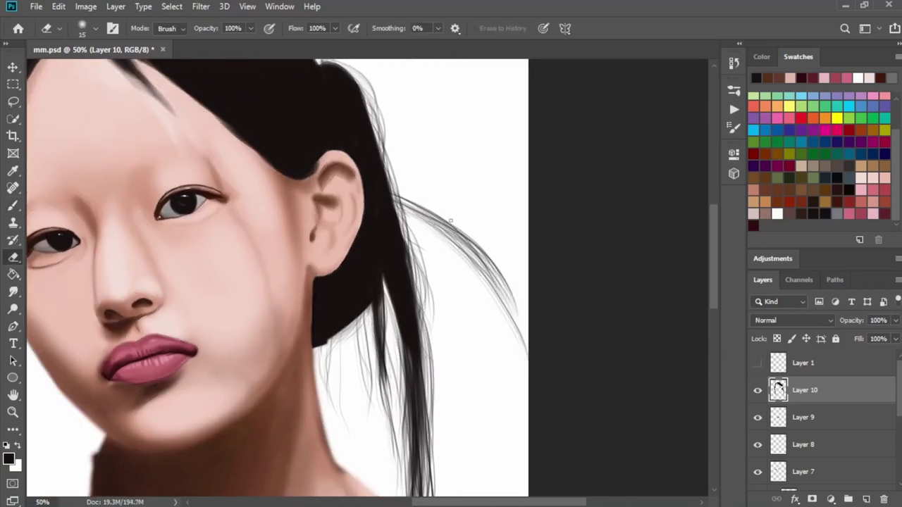
pyautogui.moveTo(430, 212); pyautogui.dragTo(514, 302)
pyautogui.press('b')
pyautogui.press('e')
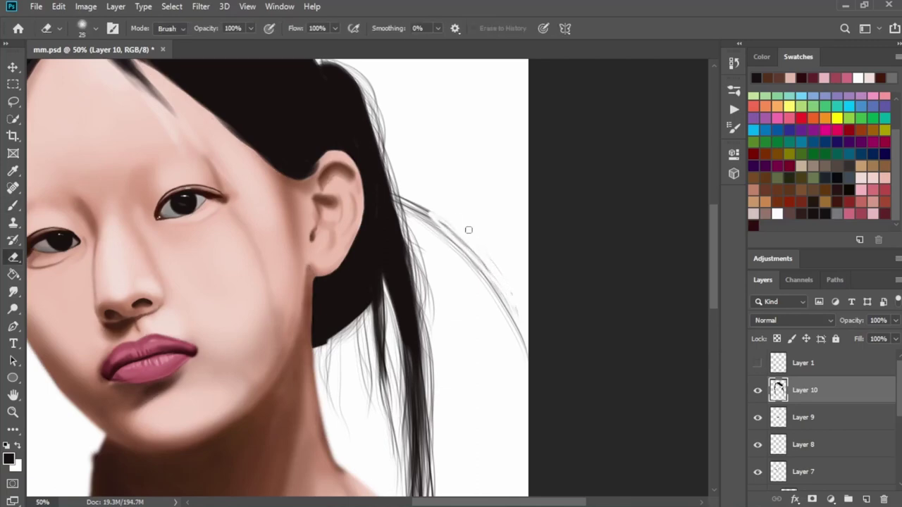
pyautogui.moveTo(436, 202); pyautogui.dragTo(521, 352)
pyautogui.press('b')
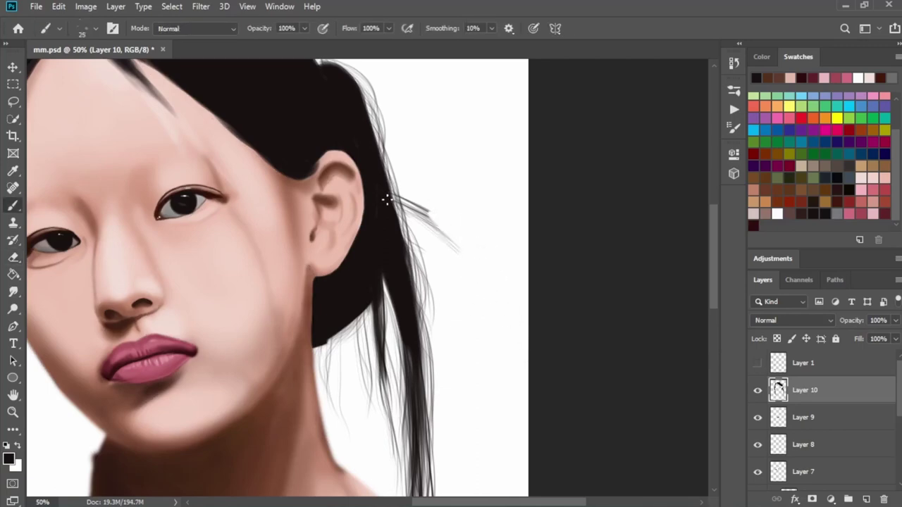
# Paint thicker dark strands sweeping from behind the ear toward the canvas edge
pyautogui.moveTo(388, 198)
pyautogui.mouseDown()
pyautogui.moveTo(496, 279)
pyautogui.moveTo(527, 321)
pyautogui.mouseUp()
pyautogui.moveTo(403, 206); pyautogui.dragTo(471, 261)
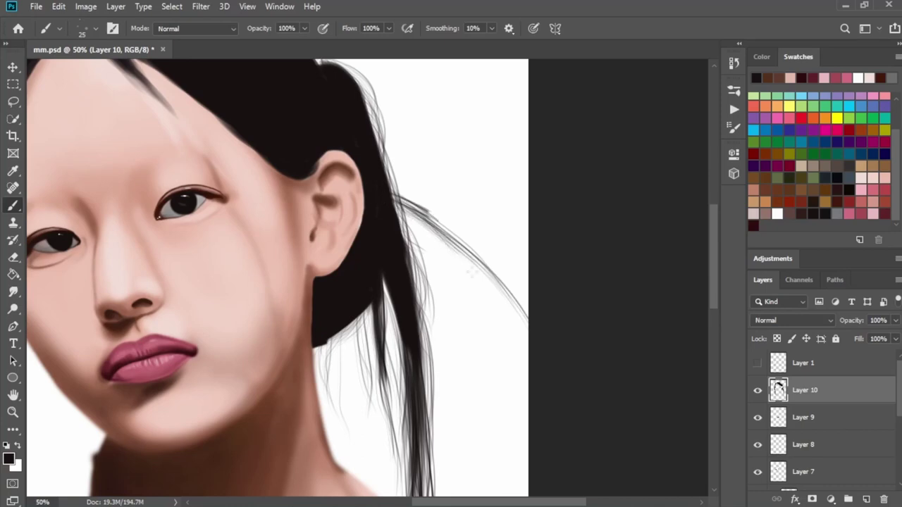
pyautogui.moveTo(391, 190)
pyautogui.mouseDown()
pyautogui.moveTo(472, 265)
pyautogui.moveTo(459, 247)
pyautogui.mouseUp()
pyautogui.moveTo(401, 201); pyautogui.dragTo(459, 245)
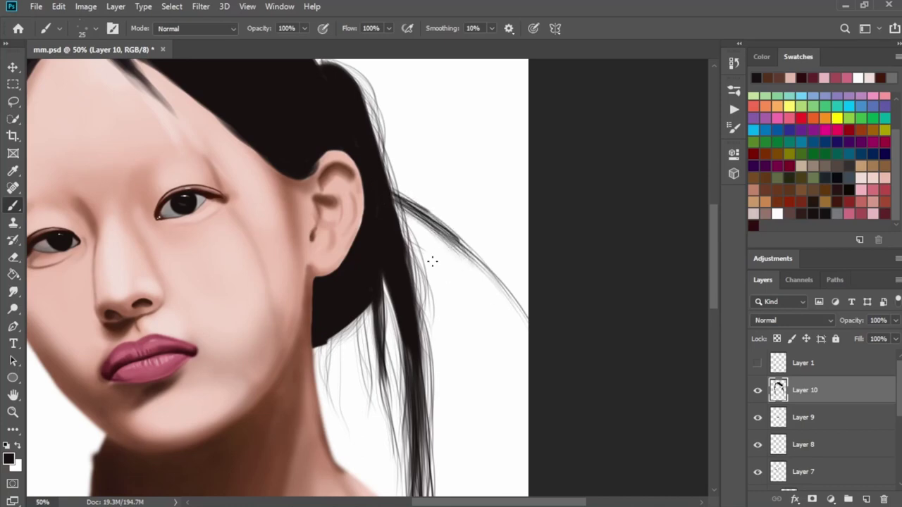
pyautogui.moveTo(389, 194); pyautogui.dragTo(527, 320)
# At 66.67% zoom, extend a long strand down-right to the canvas edge
pyautogui.hotkey('ctrl', '-')
pyautogui.hotkey('ctrl', '+')
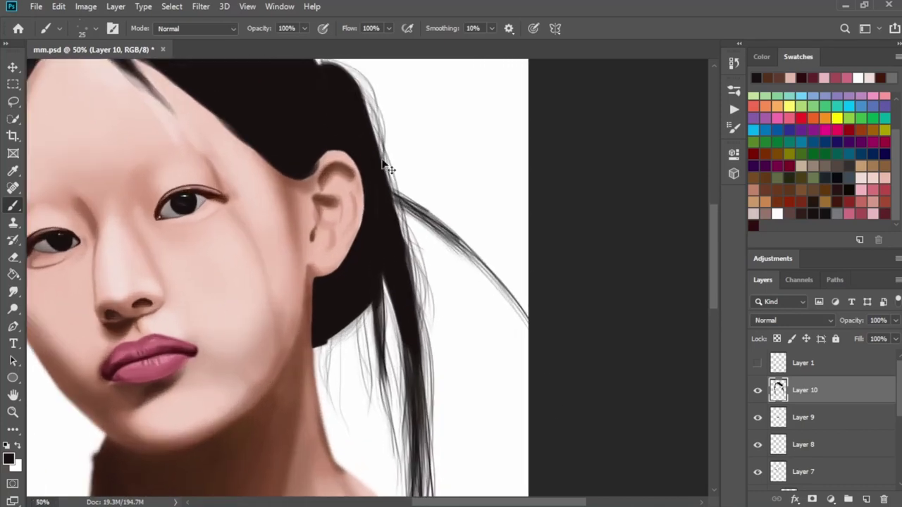
pyautogui.hotkey('ctrl', '+')
pyautogui.moveTo(402, 169)
pyautogui.mouseDown()
pyautogui.moveTo(468, 224)
pyautogui.moveTo(478, 215)
pyautogui.mouseUp()
pyautogui.moveTo(423, 184)
pyautogui.mouseDown()
pyautogui.moveTo(501, 259)
pyautogui.moveTo(582, 396)
pyautogui.mouseUp()
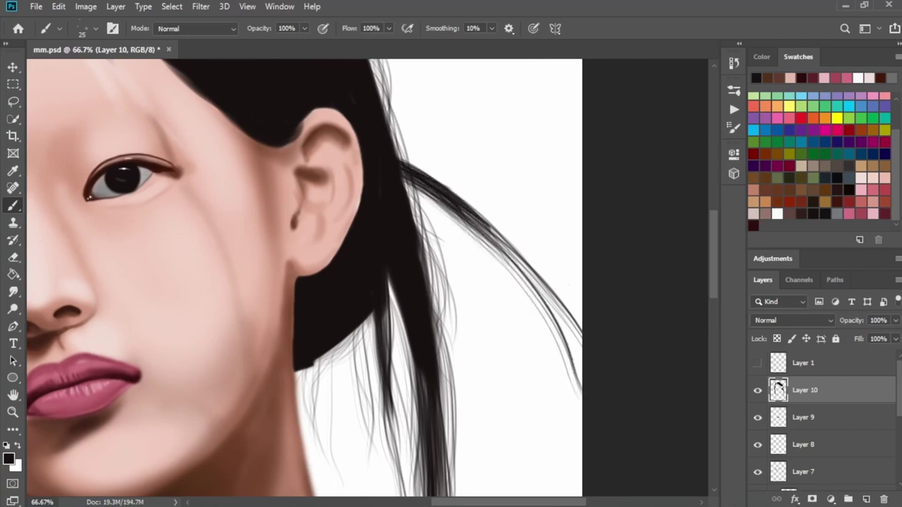
# Erase to soften the outer strand's tip, then view the whole face at 50%
pyautogui.press('e')
pyautogui.moveTo(574, 331)
pyautogui.mouseDown()
pyautogui.moveTo(514, 236)
pyautogui.moveTo(487, 220)
pyautogui.moveTo(582, 386)
pyautogui.mouseUp()
pyautogui.press('b')
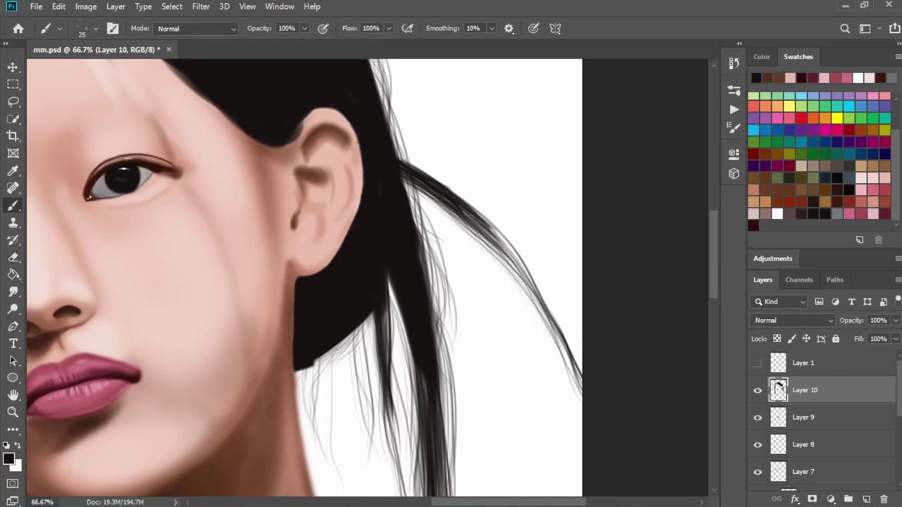
pyautogui.hotkey('ctrl', '-')
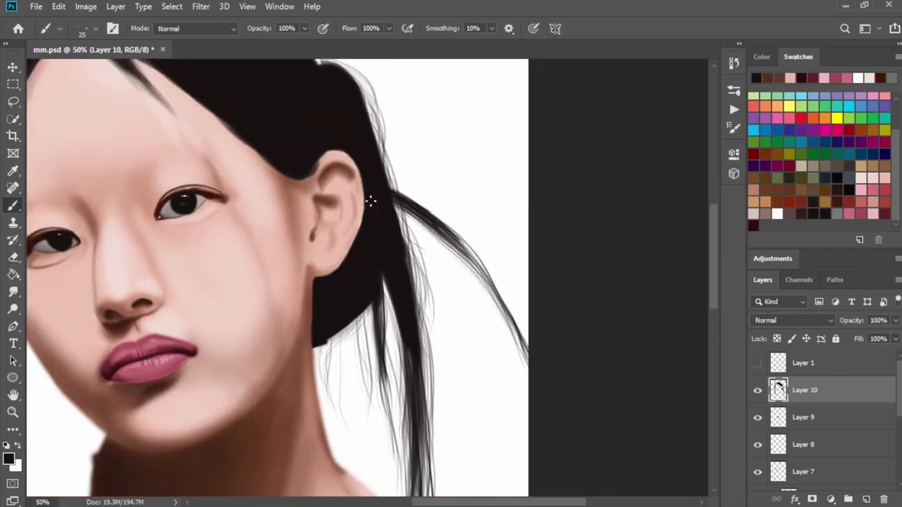
# Darken the top, upper-right and upper-left edges of the hair at the crown
pyautogui.moveTo(370, 201); pyautogui.dragTo(493, 308)
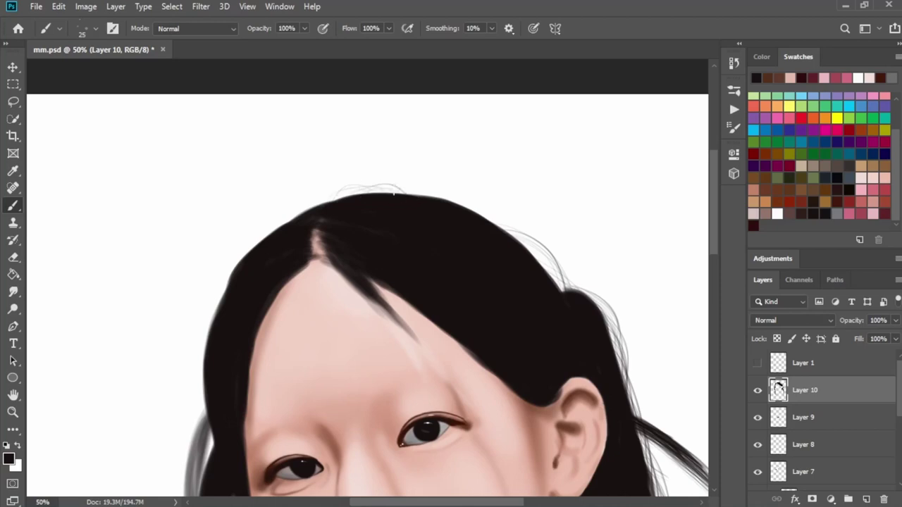
pyautogui.moveTo(467, 215); pyautogui.dragTo(412, 208)
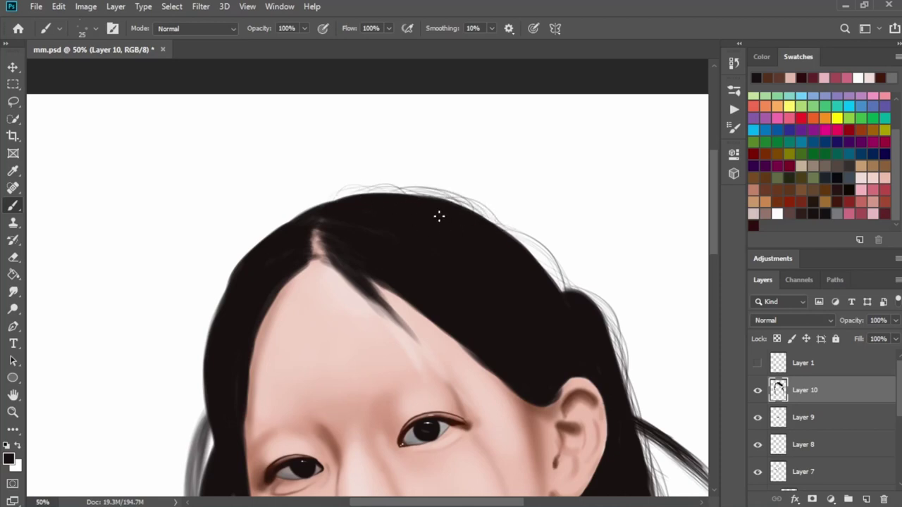
pyautogui.moveTo(506, 228); pyautogui.dragTo(457, 220)
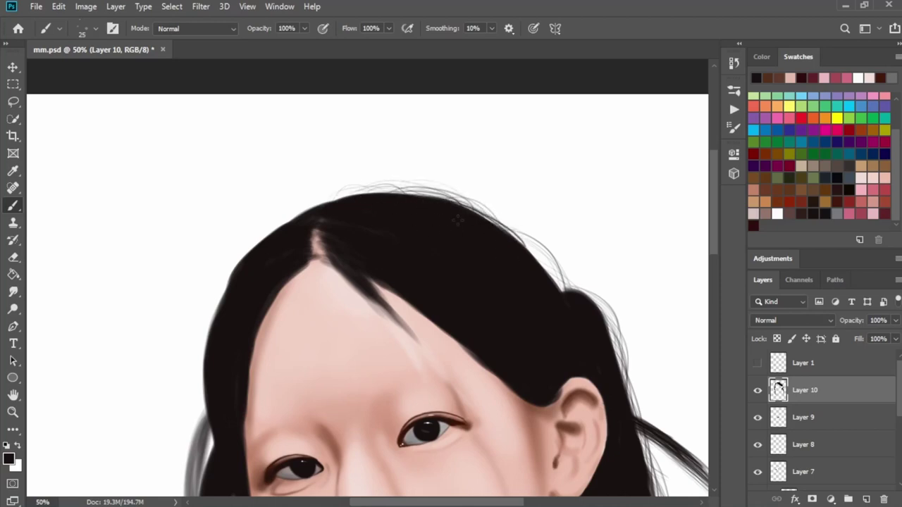
pyautogui.moveTo(551, 287); pyautogui.dragTo(489, 237)
pyautogui.hscroll(-5, 551, 285)
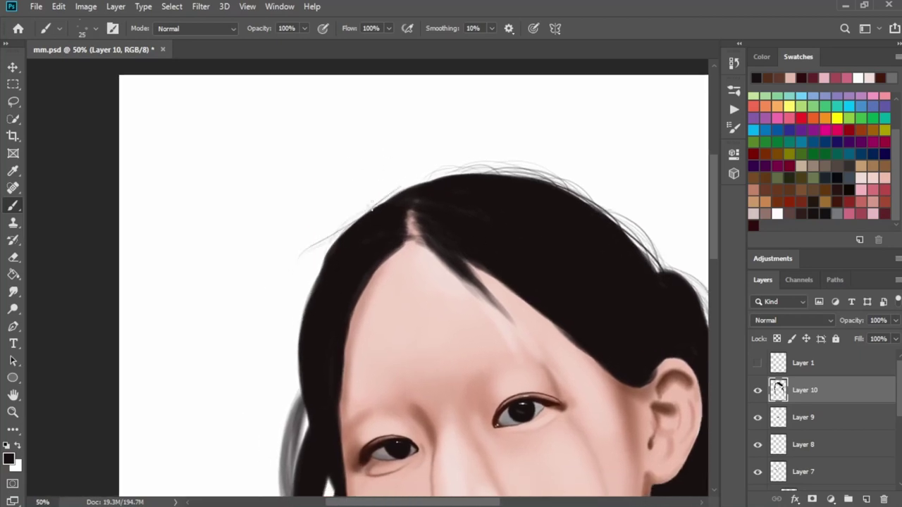
pyautogui.moveTo(327, 246); pyautogui.dragTo(393, 192)
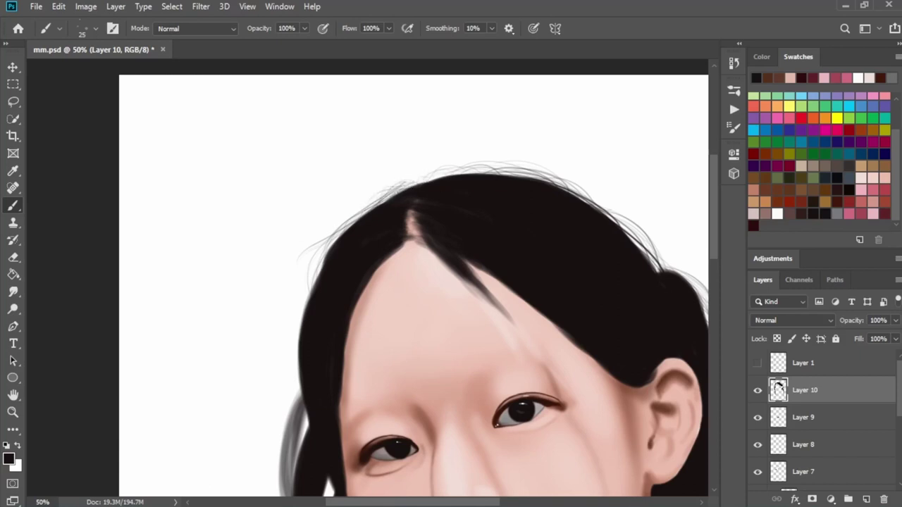
# Darken the grey left hair strand with several long dark strokes
pyautogui.scroll(-3, 402, 173)
pyautogui.hscroll(-2, 402, 172)
pyautogui.scroll(-3, 387, 179)
pyautogui.hscroll(-1, 387, 180)
pyautogui.moveTo(344, 233); pyautogui.dragTo(342, 302)
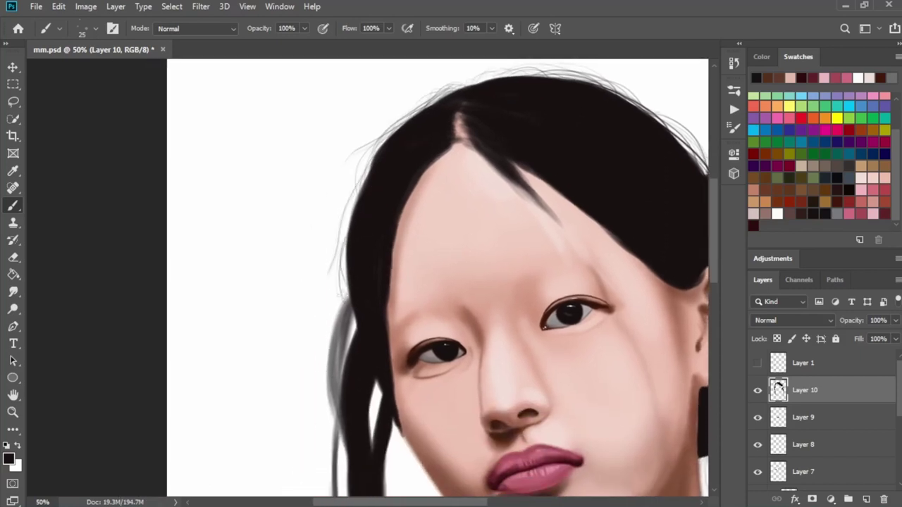
pyautogui.scroll(-4, 345, 282)
pyautogui.hscroll(-2, 345, 282)
pyautogui.moveTo(399, 159); pyautogui.dragTo(405, 246)
pyautogui.moveTo(396, 193); pyautogui.dragTo(407, 245)
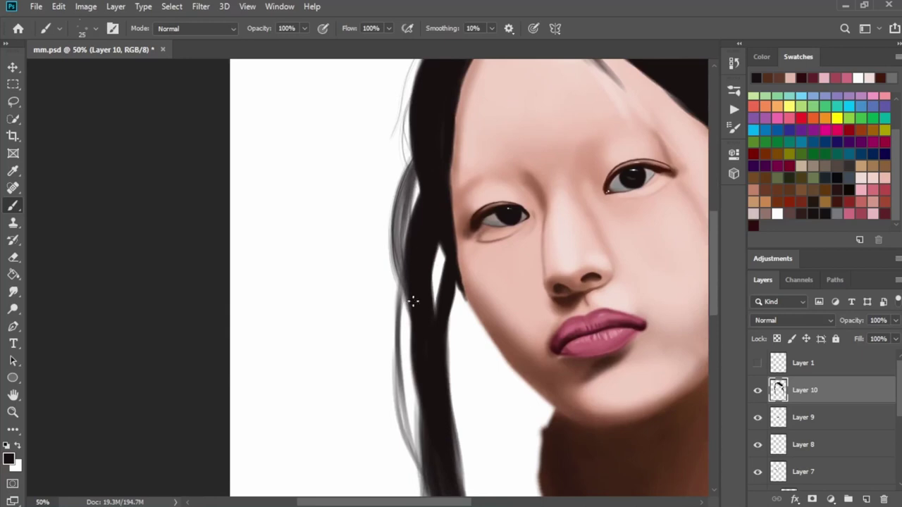
pyautogui.moveTo(398, 182); pyautogui.dragTo(395, 290)
pyautogui.moveTo(417, 225); pyautogui.dragTo(448, 178)
pyautogui.moveTo(438, 102)
pyautogui.mouseDown()
pyautogui.moveTo(421, 159)
pyautogui.moveTo(431, 241)
pyautogui.moveTo(412, 345)
pyautogui.mouseUp()
pyautogui.moveTo(430, 136); pyautogui.dragTo(407, 341)
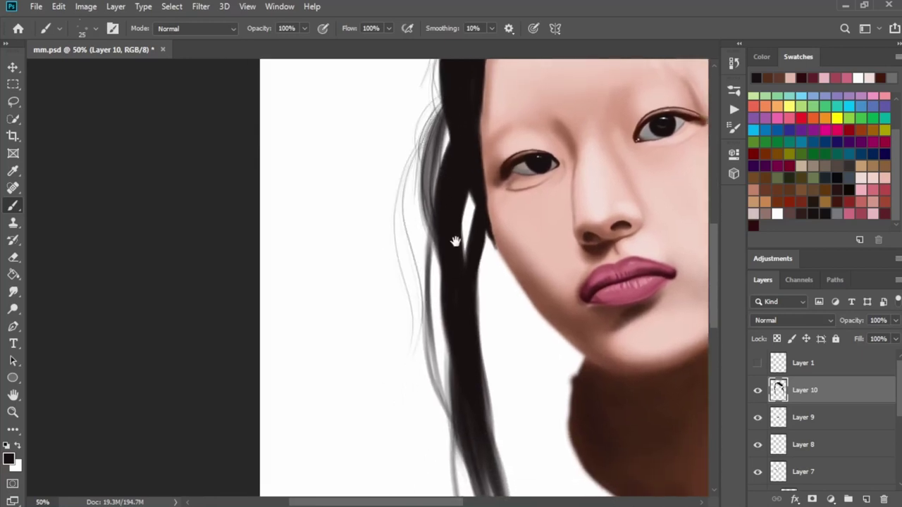
# Continue darkening the grey left strands further down, including the black strand's left edge
pyautogui.moveTo(455, 238); pyautogui.dragTo(469, 159)
pyautogui.moveTo(437, 261)
pyautogui.mouseDown()
pyautogui.moveTo(428, 134)
pyautogui.moveTo(448, 310)
pyautogui.mouseUp()
pyautogui.moveTo(437, 145); pyautogui.dragTo(465, 324)
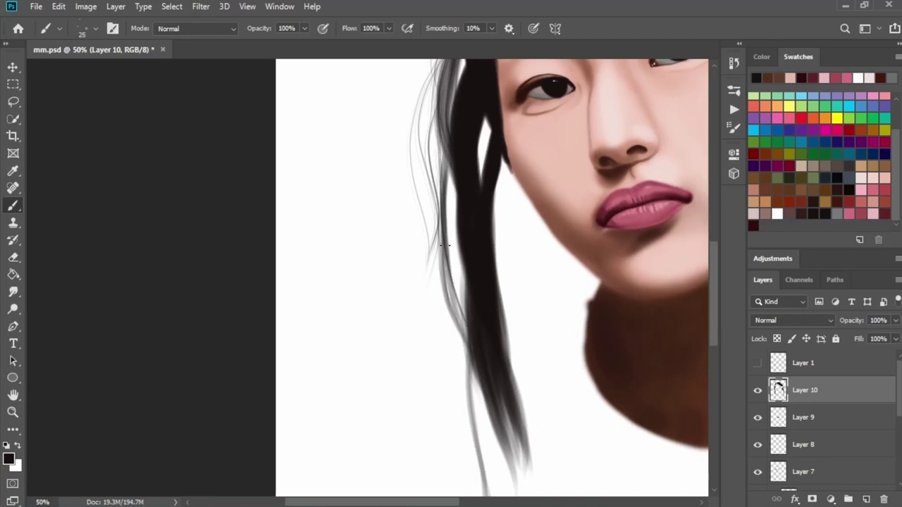
pyautogui.moveTo(448, 173); pyautogui.dragTo(464, 327)
pyautogui.moveTo(461, 223); pyautogui.dragTo(483, 300)
pyautogui.moveTo(440, 151); pyautogui.dragTo(458, 479)
pyautogui.moveTo(486, 276)
pyautogui.mouseDown()
pyautogui.moveTo(487, 226)
pyautogui.moveTo(466, 226)
pyautogui.mouseUp()
pyautogui.moveTo(457, 185); pyautogui.dragTo(486, 303)
pyautogui.moveTo(493, 257); pyautogui.dragTo(497, 355)
pyautogui.moveTo(490, 280)
pyautogui.mouseDown()
pyautogui.moveTo(477, 171)
pyautogui.moveTo(506, 356)
pyautogui.mouseUp()
# Paint thin strands down the lower hair, extending them toward the canvas bottom
pyautogui.moveTo(483, 230)
pyautogui.mouseDown()
pyautogui.moveTo(543, 439)
pyautogui.moveTo(527, 355)
pyautogui.moveTo(558, 440)
pyautogui.moveTo(554, 466)
pyautogui.moveTo(548, 440)
pyautogui.mouseUp()
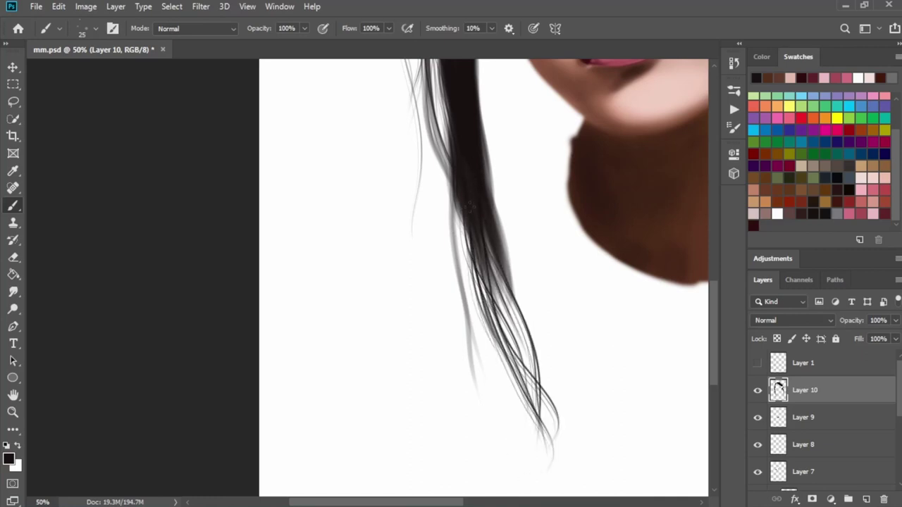
pyautogui.moveTo(494, 204); pyautogui.dragTo(538, 365)
pyautogui.moveTo(497, 251)
pyautogui.mouseDown()
pyautogui.moveTo(548, 446)
pyautogui.moveTo(536, 435)
pyautogui.mouseUp()
pyautogui.moveTo(446, 317)
pyautogui.mouseDown()
pyautogui.moveTo(460, 186)
pyautogui.moveTo(496, 454)
pyautogui.mouseUp()
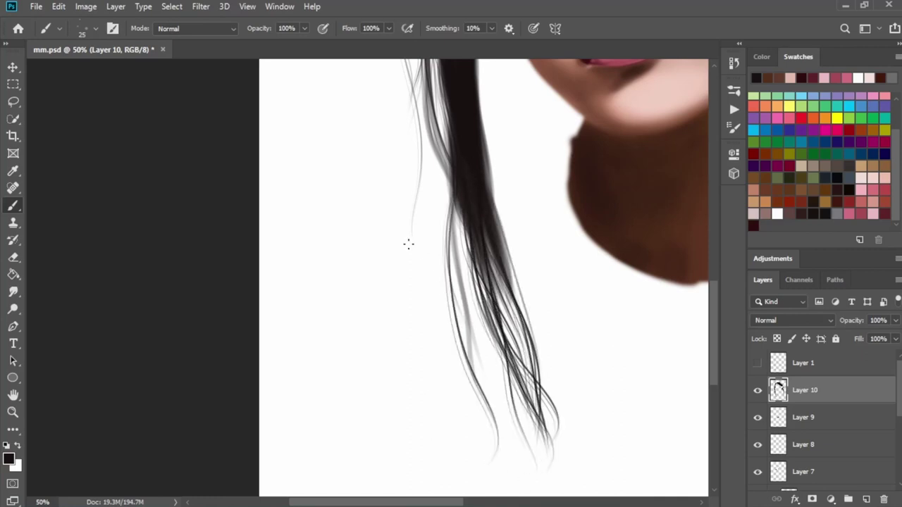
pyautogui.moveTo(447, 155); pyautogui.dragTo(488, 423)
pyautogui.moveTo(455, 206); pyautogui.dragTo(504, 438)
pyautogui.moveTo(444, 160); pyautogui.dragTo(435, 330)
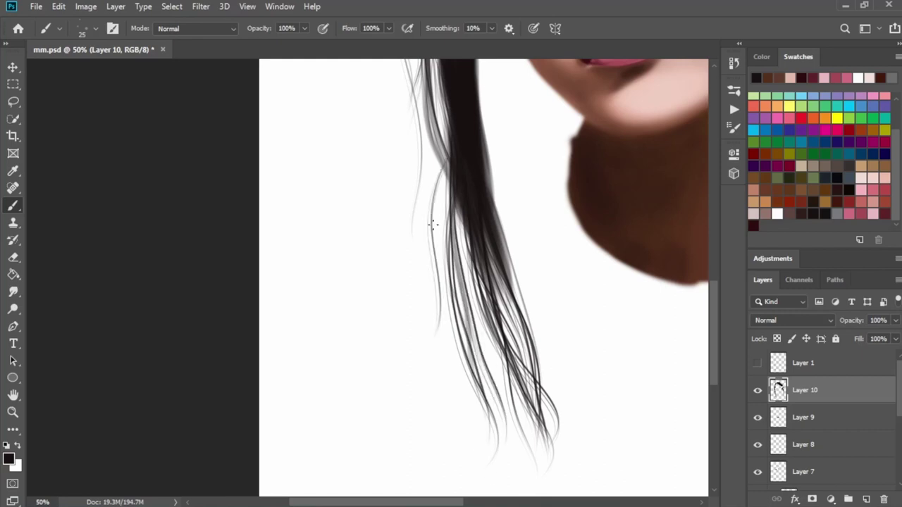
pyautogui.moveTo(476, 158); pyautogui.dragTo(563, 496)
pyautogui.moveTo(459, 219); pyautogui.dragTo(535, 496)
pyautogui.moveTo(470, 271); pyautogui.dragTo(536, 474)
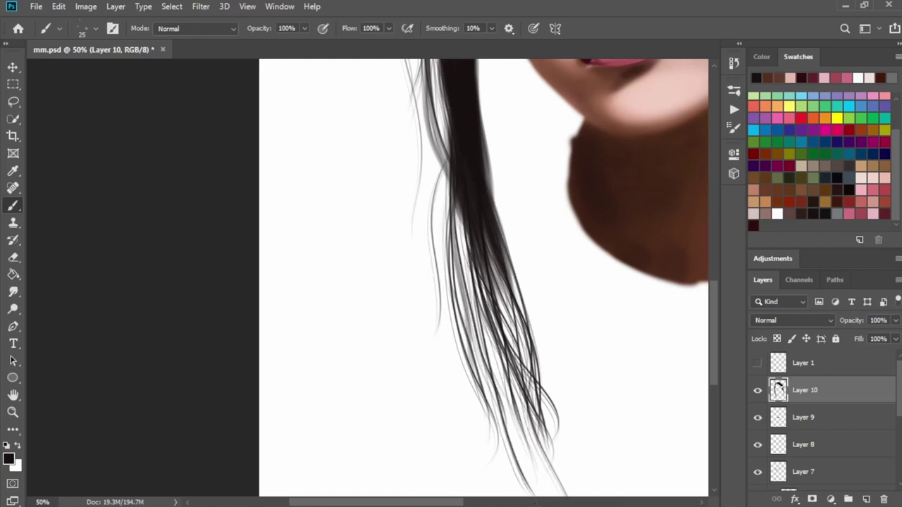
# Add thin dark strands beside the cheek and darken the lock's inner edge
pyautogui.scroll(5, 496, 154)
pyautogui.moveTo(482, 204); pyautogui.dragTo(534, 429)
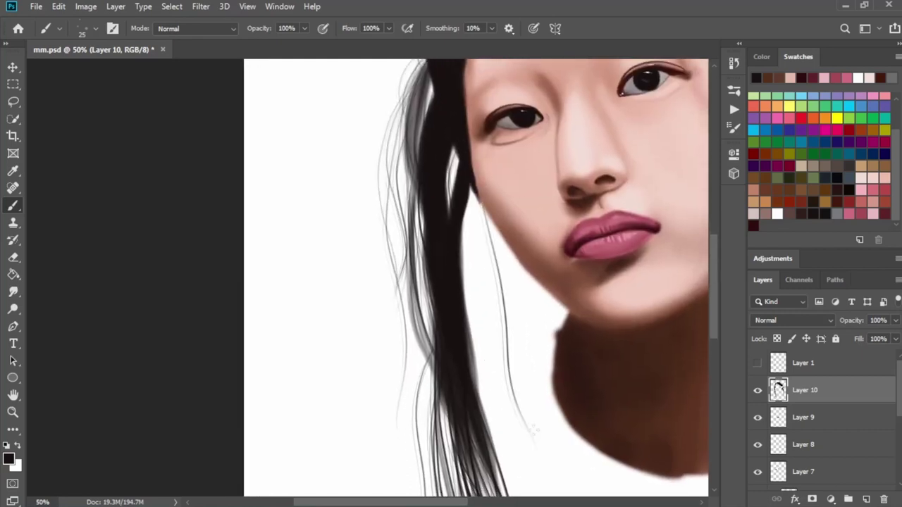
pyautogui.moveTo(517, 342); pyautogui.dragTo(523, 293)
pyautogui.moveTo(486, 152); pyautogui.dragTo(535, 424)
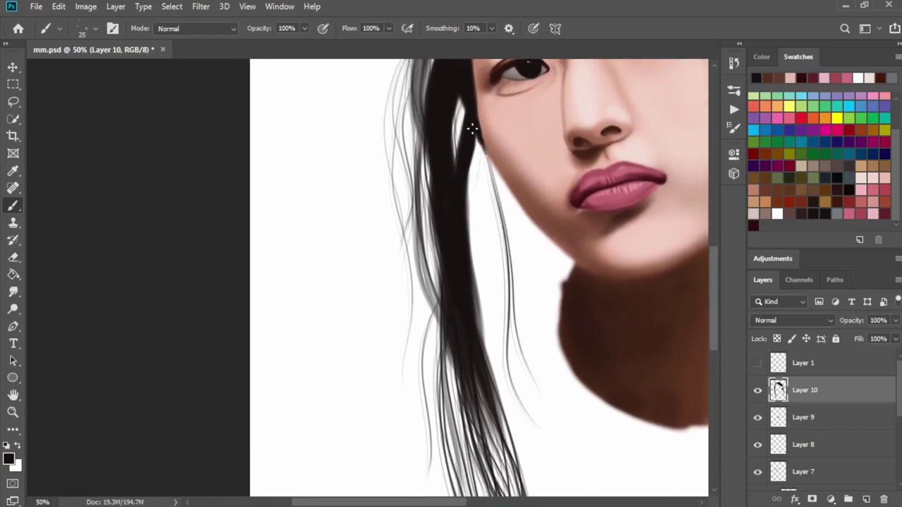
pyautogui.moveTo(471, 128); pyautogui.dragTo(476, 210)
pyautogui.moveTo(471, 175); pyautogui.dragTo(492, 376)
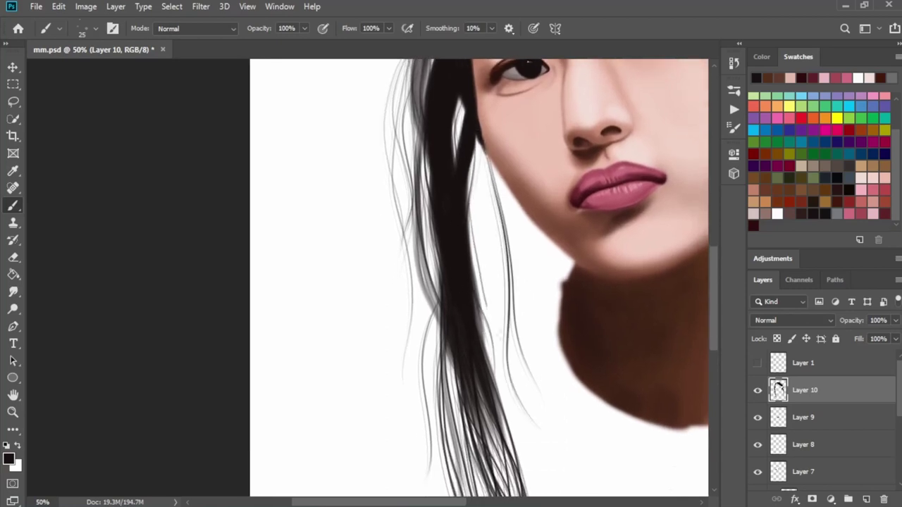
pyautogui.moveTo(470, 218); pyautogui.dragTo(493, 337)
pyautogui.moveTo(485, 292); pyautogui.dragTo(481, 146)
pyautogui.moveTo(472, 155); pyautogui.dragTo(493, 319)
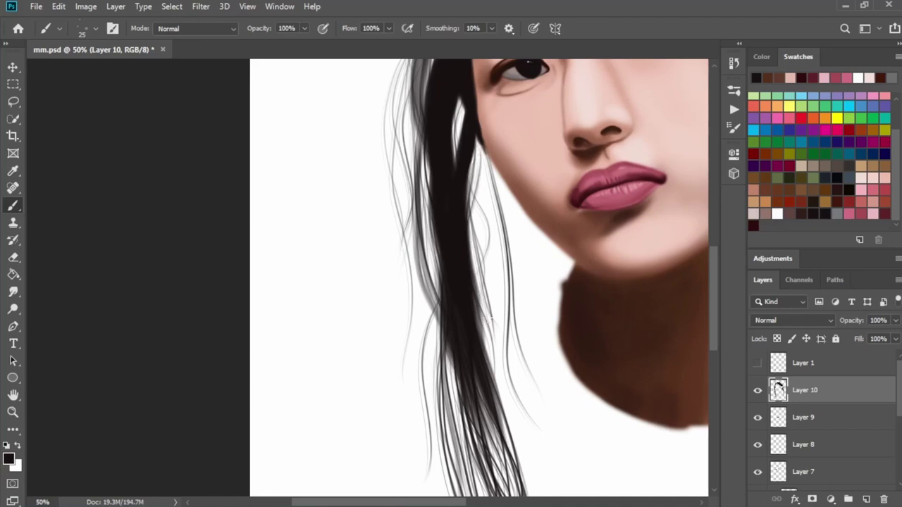
# Paint wispy strands filling the gap between the hair and the chin
pyautogui.moveTo(543, 243); pyautogui.dragTo(538, 296)
pyautogui.moveTo(536, 223)
pyautogui.mouseDown()
pyautogui.moveTo(527, 300)
pyautogui.moveTo(523, 279)
pyautogui.mouseUp()
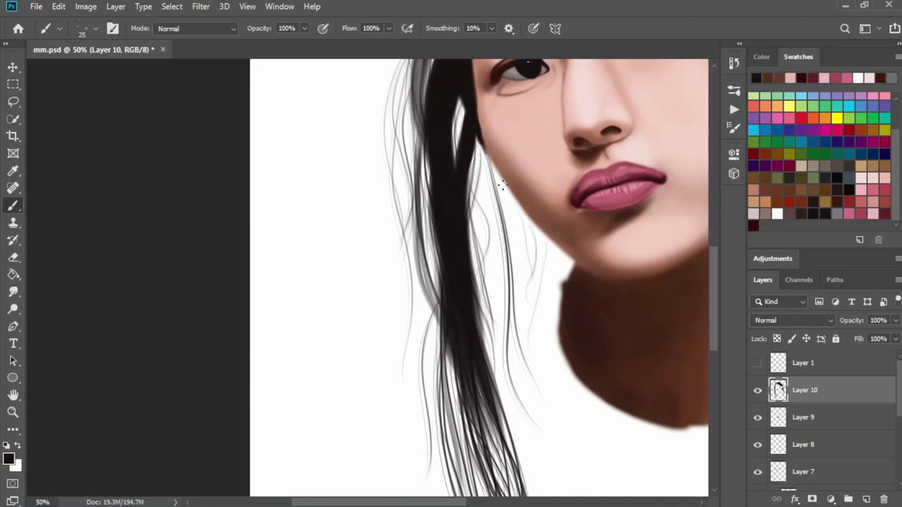
pyautogui.moveTo(521, 196); pyautogui.dragTo(512, 220)
pyautogui.moveTo(555, 241); pyautogui.dragTo(541, 281)
pyautogui.moveTo(556, 248); pyautogui.dragTo(551, 270)
pyautogui.moveTo(497, 187); pyautogui.dragTo(514, 287)
pyautogui.moveTo(490, 211); pyautogui.dragTo(506, 280)
pyautogui.moveTo(503, 193); pyautogui.dragTo(529, 296)
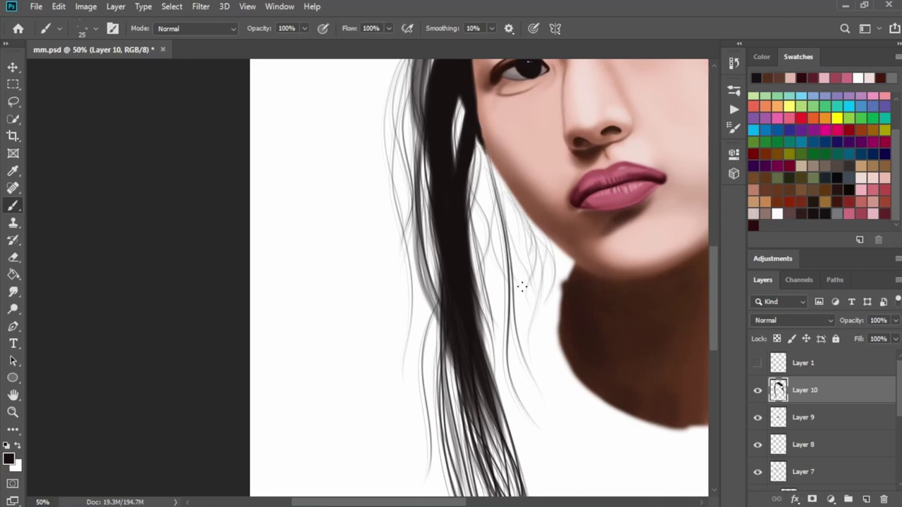
pyautogui.moveTo(523, 257); pyautogui.dragTo(528, 286)
pyautogui.moveTo(496, 170)
pyautogui.mouseDown()
pyautogui.moveTo(517, 265)
pyautogui.moveTo(498, 257)
pyautogui.mouseUp()
# Add many more fine strands in the gap beside the chin
pyautogui.moveTo(530, 230); pyautogui.dragTo(552, 296)
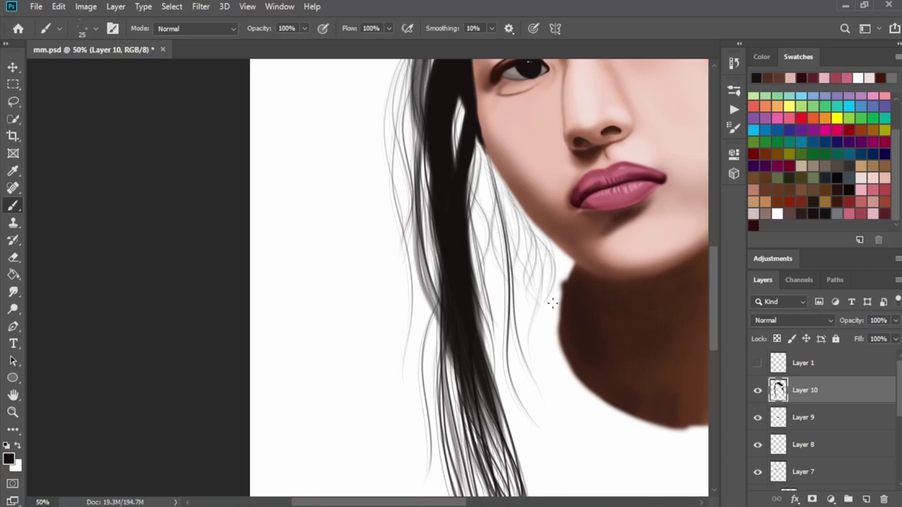
pyautogui.moveTo(548, 240); pyautogui.dragTo(551, 283)
pyautogui.moveTo(540, 234)
pyautogui.mouseDown()
pyautogui.moveTo(543, 274)
pyautogui.moveTo(527, 271)
pyautogui.mouseUp()
pyautogui.moveTo(484, 169); pyautogui.dragTo(504, 271)
pyautogui.moveTo(504, 193); pyautogui.dragTo(537, 298)
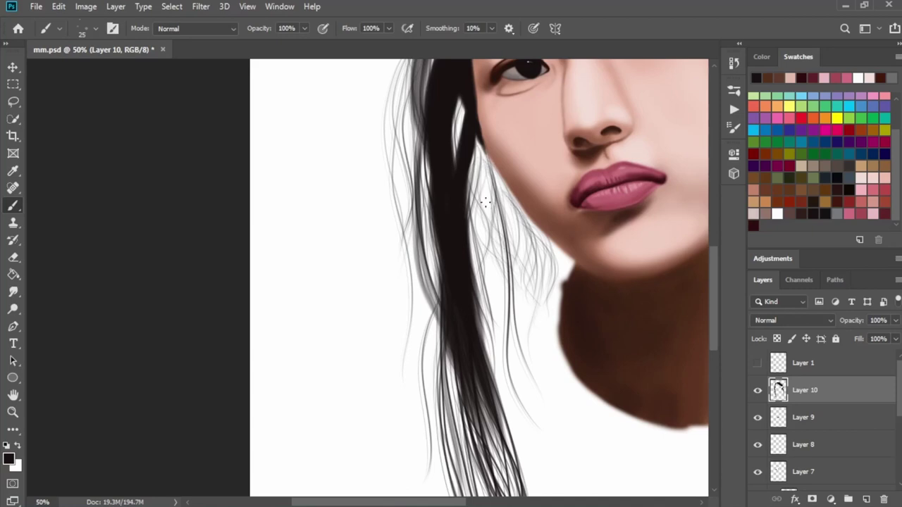
pyautogui.moveTo(489, 159)
pyautogui.mouseDown()
pyautogui.moveTo(521, 255)
pyautogui.moveTo(496, 230)
pyautogui.mouseUp()
pyautogui.moveTo(503, 193); pyautogui.dragTo(540, 262)
pyautogui.moveTo(494, 171)
pyautogui.mouseDown()
pyautogui.moveTo(527, 258)
pyautogui.moveTo(551, 268)
pyautogui.mouseUp()
pyautogui.moveTo(528, 226); pyautogui.dragTo(559, 275)
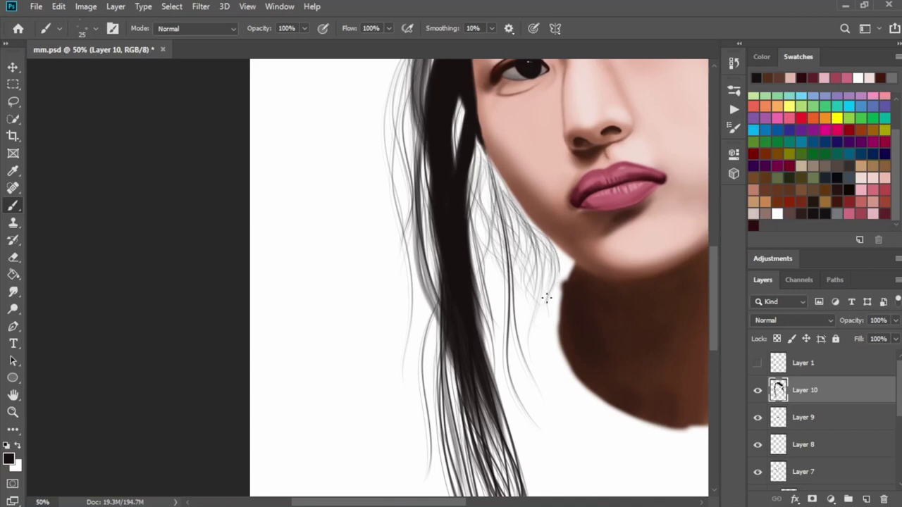
pyautogui.moveTo(505, 199); pyautogui.dragTo(534, 296)
pyautogui.moveTo(558, 260); pyautogui.dragTo(561, 285)
# Check the whole face, then add thin strands below the hair mass near the neck
pyautogui.hotkey('ctrl', '-')
pyautogui.hotkey('ctrl', '+')
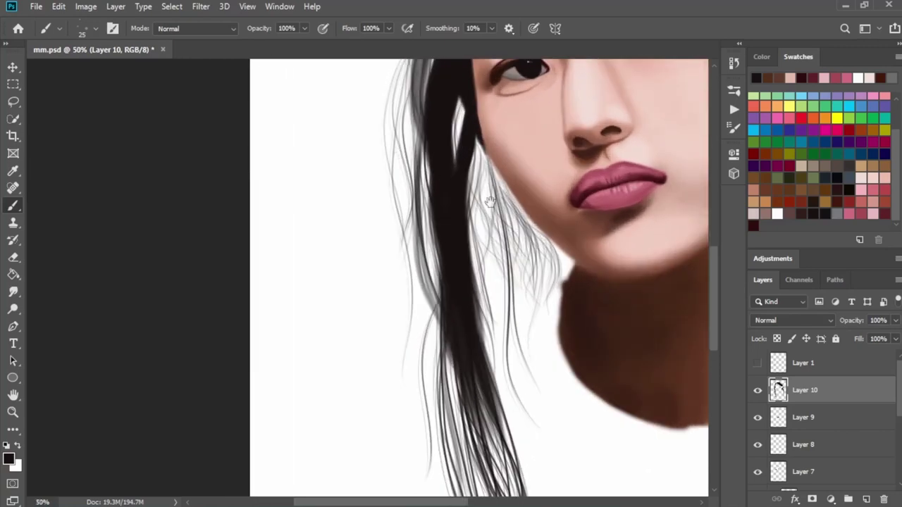
pyautogui.moveTo(659, 135); pyautogui.dragTo(355, 231)
pyautogui.moveTo(493, 260); pyautogui.dragTo(486, 316)
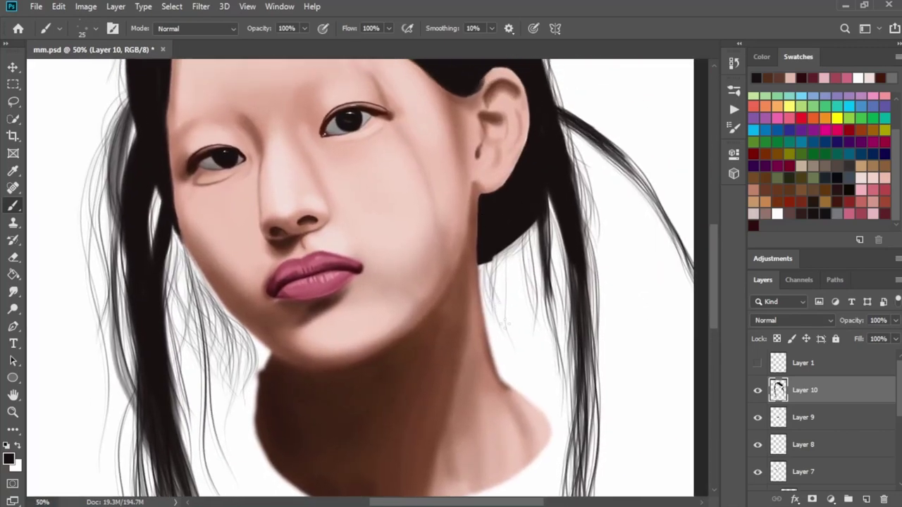
pyautogui.moveTo(513, 238); pyautogui.dragTo(506, 302)
# Draw thin strands down the right hair lock
pyautogui.moveTo(521, 262); pyautogui.dragTo(588, 315)
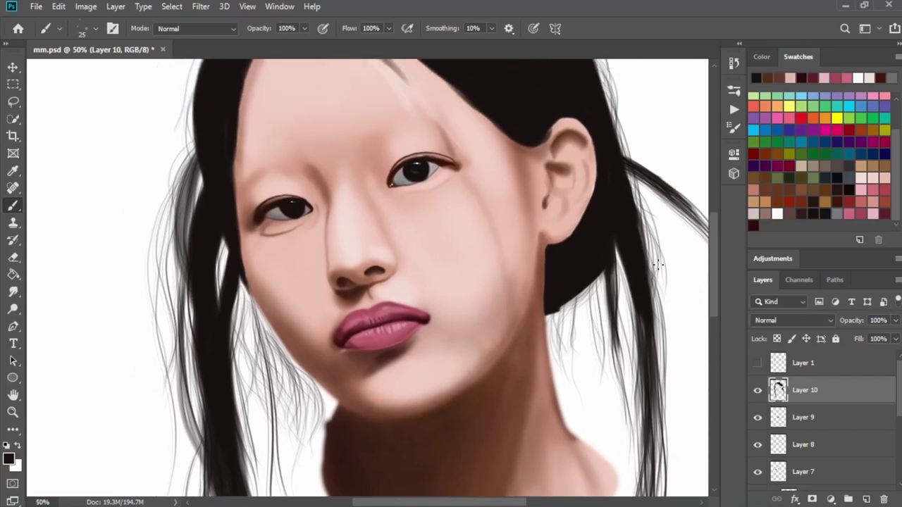
pyautogui.moveTo(665, 263); pyautogui.dragTo(675, 358)
pyautogui.moveTo(668, 303); pyautogui.dragTo(670, 386)
pyautogui.moveTo(665, 336); pyautogui.dragTo(678, 451)
pyautogui.moveTo(665, 392); pyautogui.dragTo(667, 468)
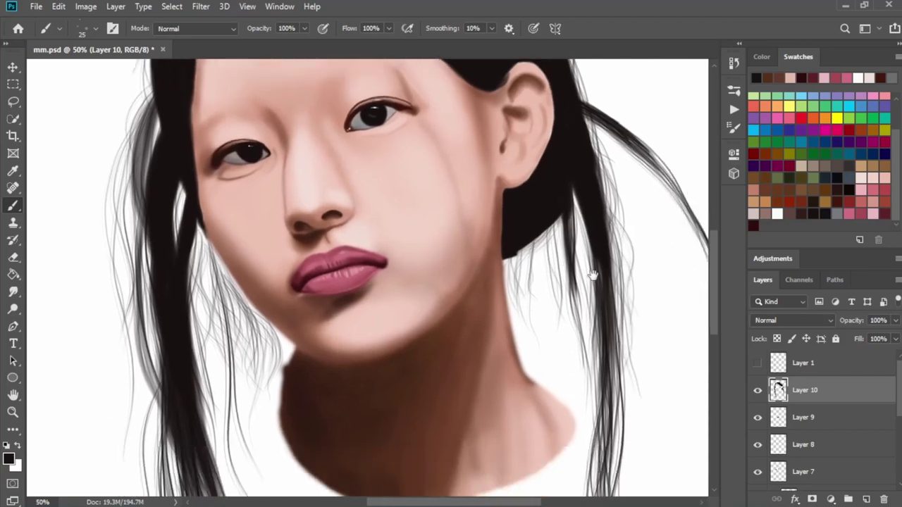
pyautogui.moveTo(669, 423); pyautogui.dragTo(597, 331)
pyautogui.moveTo(599, 233); pyautogui.dragTo(605, 338)
pyautogui.moveTo(596, 303)
pyautogui.mouseDown()
pyautogui.moveTo(634, 397)
pyautogui.moveTo(607, 456)
pyautogui.mouseUp()
pyautogui.moveTo(596, 347); pyautogui.dragTo(604, 427)
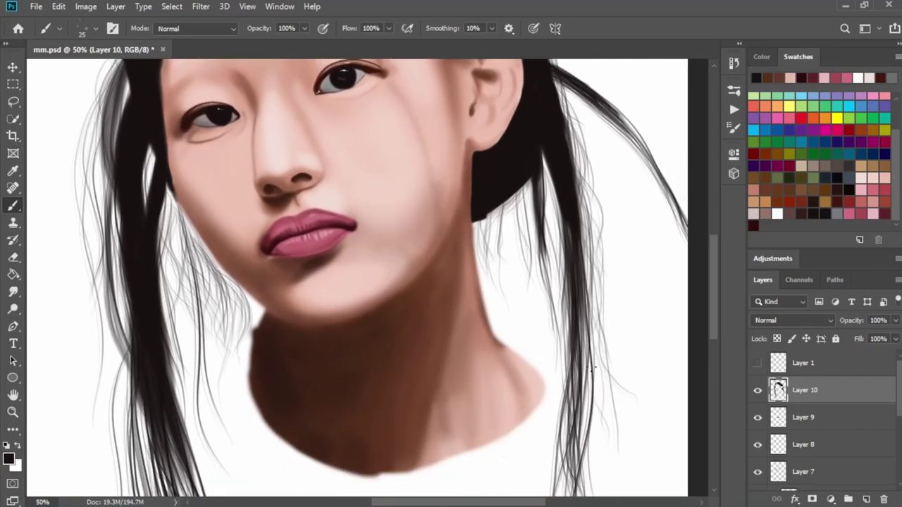
pyautogui.moveTo(592, 362); pyautogui.dragTo(616, 425)
pyautogui.moveTo(597, 214)
pyautogui.mouseDown()
pyautogui.moveTo(605, 296)
pyautogui.moveTo(600, 270)
pyautogui.mouseUp()
# Add dark strands near the top of the right hair lock
pyautogui.moveTo(578, 104)
pyautogui.mouseDown()
pyautogui.moveTo(590, 169)
pyautogui.moveTo(503, 271)
pyautogui.mouseUp()
pyautogui.moveTo(470, 184)
pyautogui.mouseDown()
pyautogui.moveTo(538, 239)
pyautogui.moveTo(576, 288)
pyautogui.mouseUp()
pyautogui.moveTo(469, 153); pyautogui.dragTo(491, 186)
pyautogui.moveTo(454, 140)
pyautogui.mouseDown()
pyautogui.moveTo(482, 200)
pyautogui.moveTo(489, 247)
pyautogui.mouseUp()
pyautogui.moveTo(447, 194)
pyautogui.mouseDown()
pyautogui.moveTo(527, 235)
pyautogui.moveTo(572, 305)
pyautogui.mouseUp()
pyautogui.moveTo(556, 254)
pyautogui.mouseDown()
pyautogui.moveTo(578, 301)
pyautogui.moveTo(572, 317)
pyautogui.mouseUp()
pyautogui.moveTo(416, 244)
pyautogui.mouseDown()
pyautogui.moveTo(485, 255)
pyautogui.moveTo(489, 314)
pyautogui.mouseUp()
# Paint thin strands across the forehead and along the forehead hair lock
pyautogui.scroll(1, 461, 211)
pyautogui.moveTo(467, 261); pyautogui.dragTo(443, 277)
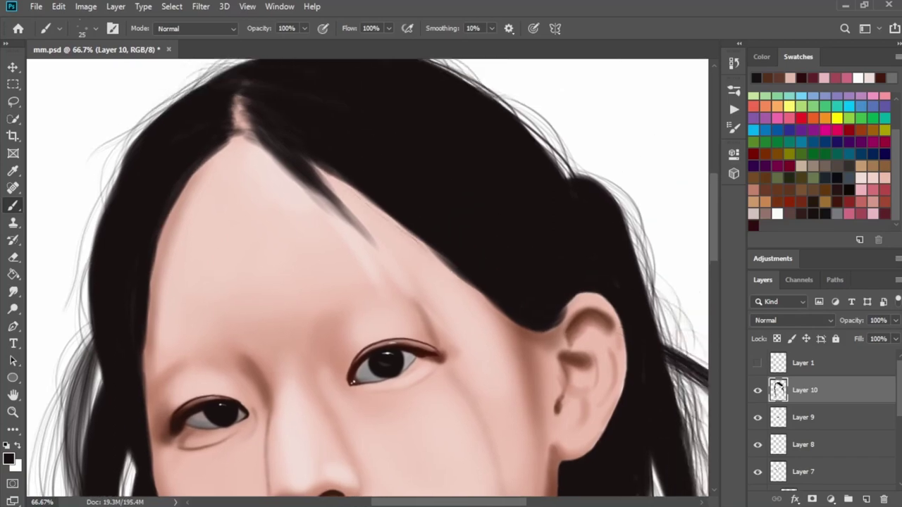
pyautogui.moveTo(405, 227); pyautogui.dragTo(438, 286)
pyautogui.moveTo(363, 203); pyautogui.dragTo(479, 321)
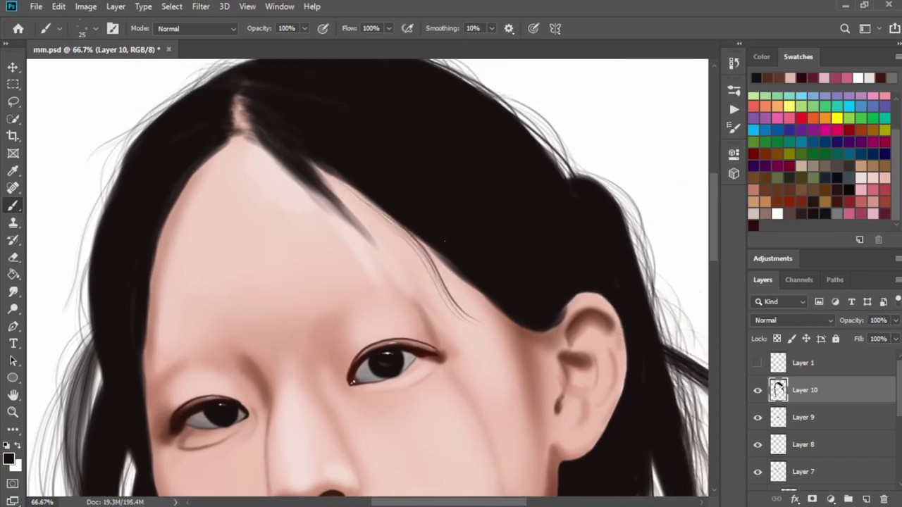
pyautogui.moveTo(427, 247); pyautogui.dragTo(504, 322)
pyautogui.moveTo(469, 283)
pyautogui.mouseDown()
pyautogui.moveTo(537, 343)
pyautogui.moveTo(516, 326)
pyautogui.moveTo(518, 359)
pyautogui.mouseUp()
# Add strands along the lock beside the ear, hanging over the cheek
pyautogui.scroll(1, 409, 261)
pyautogui.moveTo(485, 321); pyautogui.dragTo(530, 344)
pyautogui.moveTo(472, 340)
pyautogui.mouseDown()
pyautogui.moveTo(521, 350)
pyautogui.moveTo(527, 362)
pyautogui.mouseUp()
pyautogui.moveTo(465, 352)
pyautogui.mouseDown()
pyautogui.moveTo(486, 445)
pyautogui.moveTo(481, 407)
pyautogui.mouseUp()
pyautogui.moveTo(486, 379); pyautogui.dragTo(498, 432)
pyautogui.moveTo(462, 343); pyautogui.dragTo(491, 437)
# Paint thin strands curving over the ear, plus a faint strand beside it
pyautogui.scroll(-1, 465, 233)
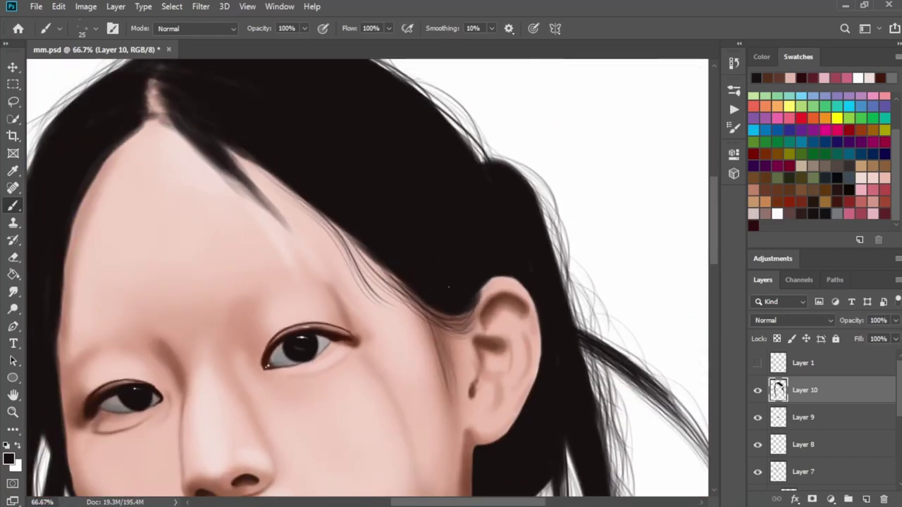
pyautogui.moveTo(425, 293); pyautogui.dragTo(405, 173)
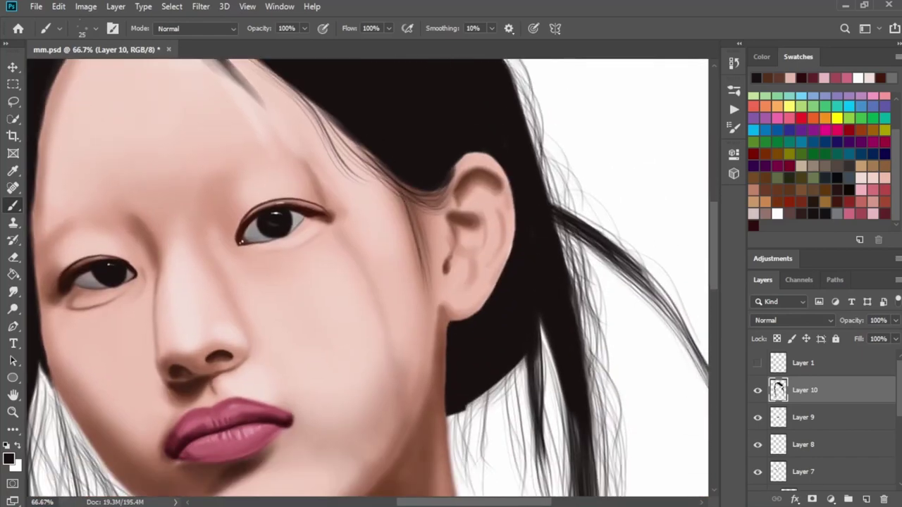
pyautogui.moveTo(416, 207); pyautogui.dragTo(462, 253)
pyautogui.moveTo(436, 220); pyautogui.dragTo(439, 256)
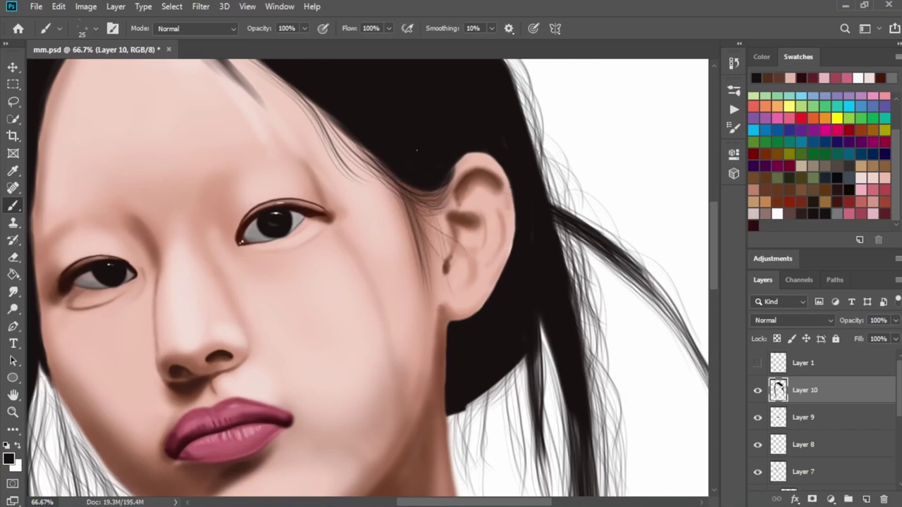
pyautogui.moveTo(362, 210); pyautogui.dragTo(461, 308)
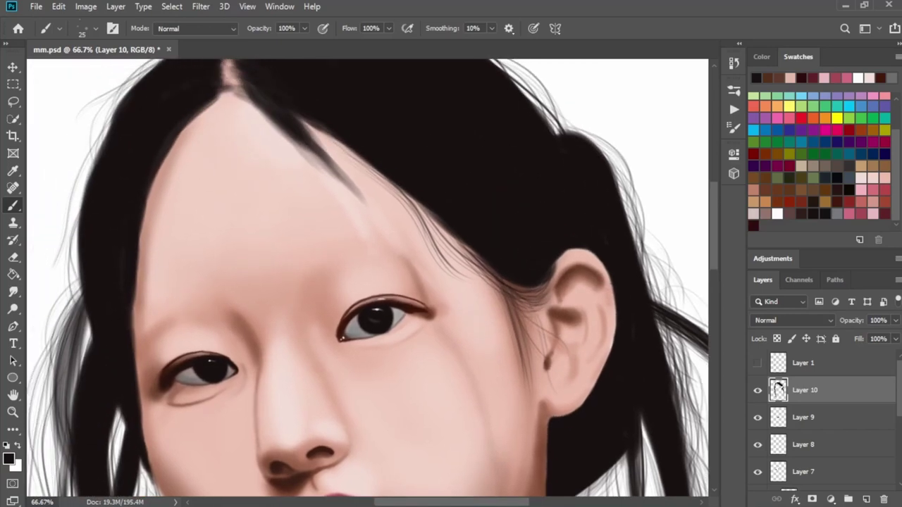
pyautogui.moveTo(470, 265); pyautogui.dragTo(499, 289)
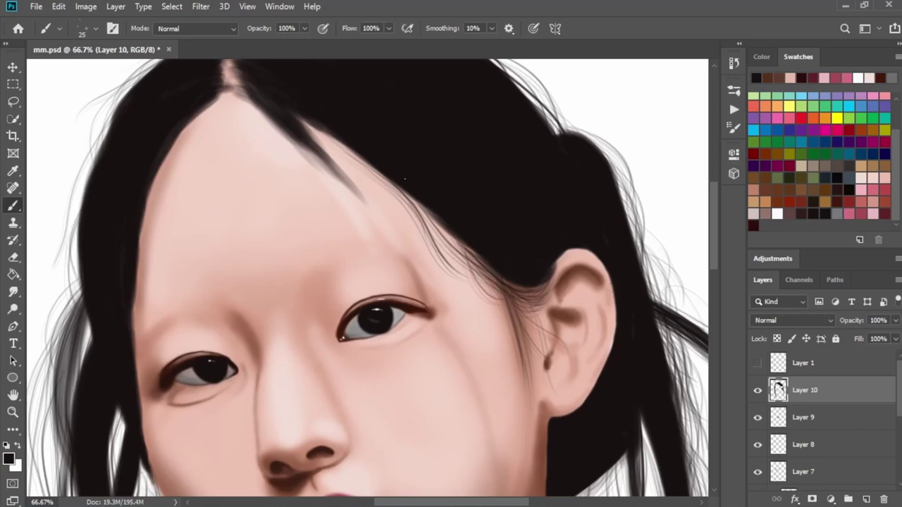
# With the Layer 1 sketch visible, fill dark hair along the left hairline and forehead
pyautogui.click(757, 363)
pyautogui.moveTo(373, 320); pyautogui.dragTo(461, 359)
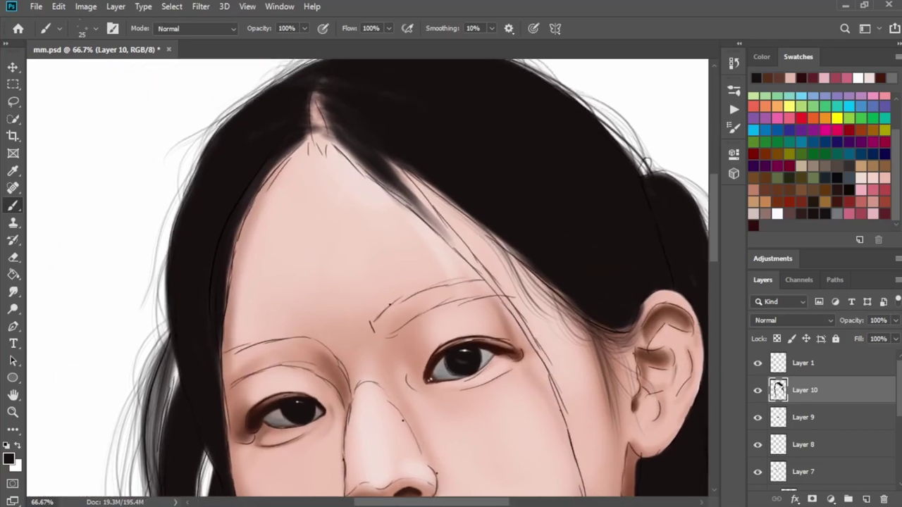
pyautogui.moveTo(310, 145); pyautogui.dragTo(248, 217)
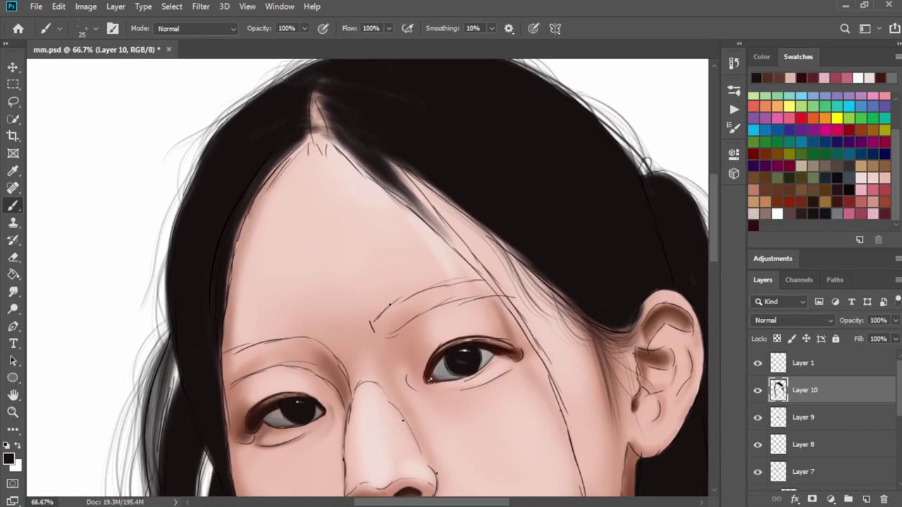
pyautogui.moveTo(269, 180)
pyautogui.mouseDown()
pyautogui.moveTo(233, 262)
pyautogui.moveTo(226, 350)
pyautogui.mouseUp()
pyautogui.moveTo(223, 314); pyautogui.dragTo(224, 396)
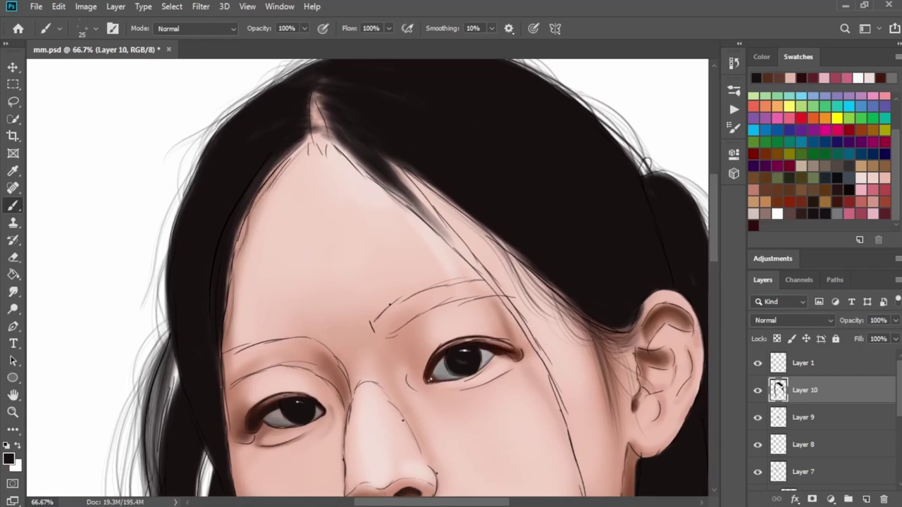
pyautogui.moveTo(280, 159); pyautogui.dragTo(251, 213)
pyautogui.moveTo(270, 181); pyautogui.dragTo(231, 276)
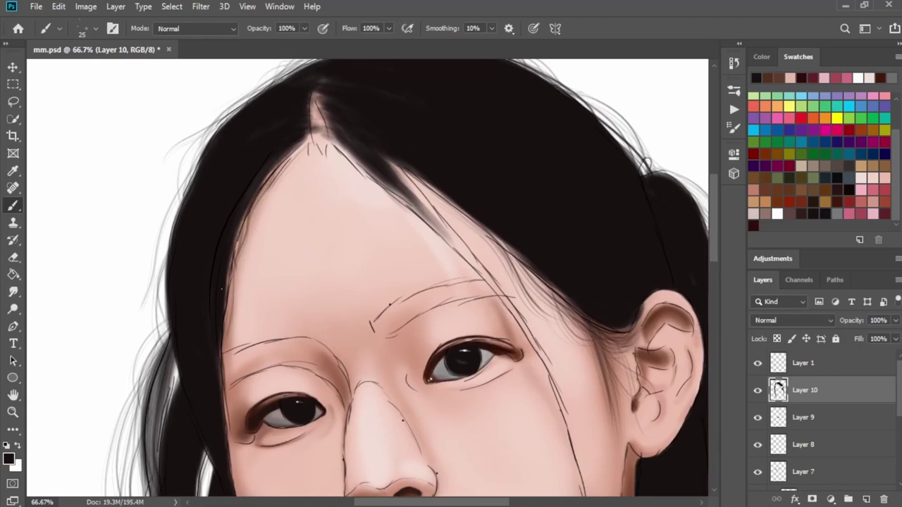
pyautogui.moveTo(337, 160); pyautogui.dragTo(458, 254)
# Zoom out, settle on one thin right-cheek contour stroke, and hide Layer 1
pyautogui.hotkey('ctrl', '-')
pyautogui.hotkey('ctrl', '-')
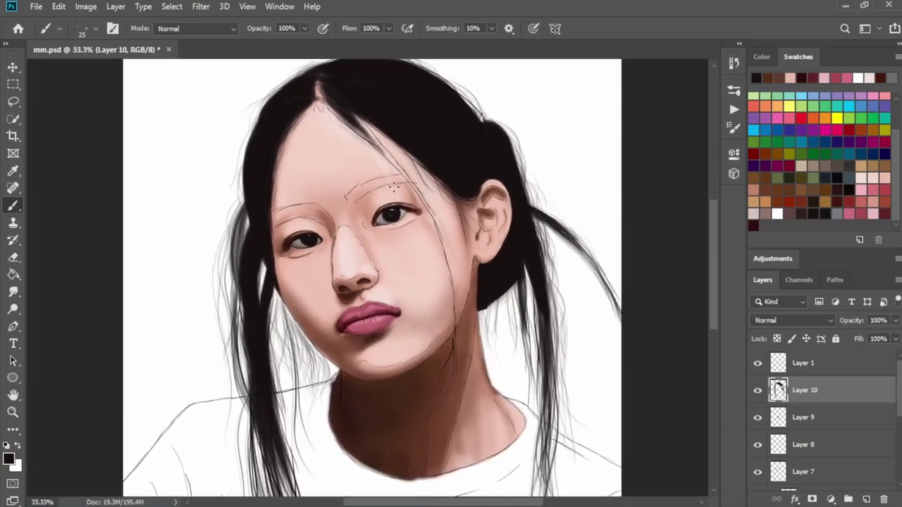
pyautogui.moveTo(431, 197); pyautogui.dragTo(451, 278)
pyautogui.hotkey('ctrl', 'z')
pyautogui.moveTo(426, 214); pyautogui.dragTo(449, 326)
pyautogui.hotkey('ctrl', 'z')
pyautogui.moveTo(433, 227); pyautogui.dragTo(449, 281)
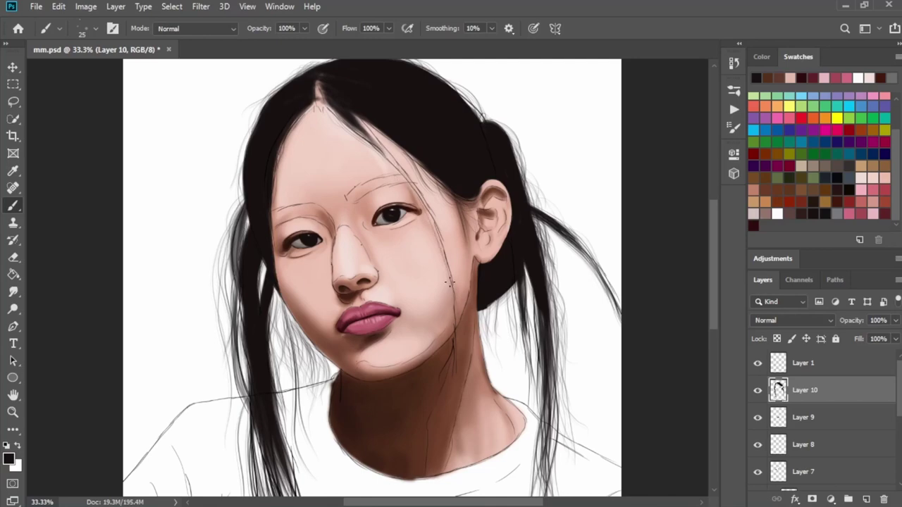
pyautogui.click(758, 363)
# Zoom in and paint loose hair strands across the forehead and cheek, undoing overlong strokes
pyautogui.hotkey('ctrl', '+')
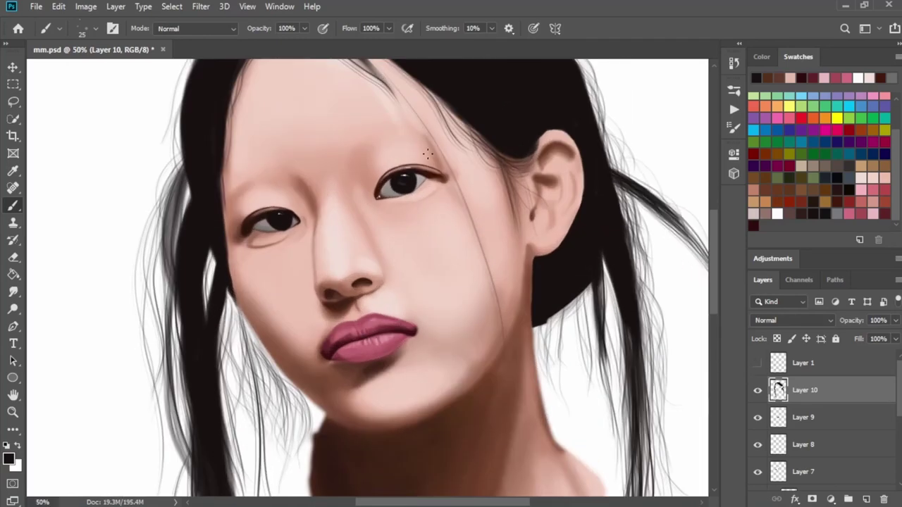
pyautogui.moveTo(428, 154); pyautogui.dragTo(438, 220)
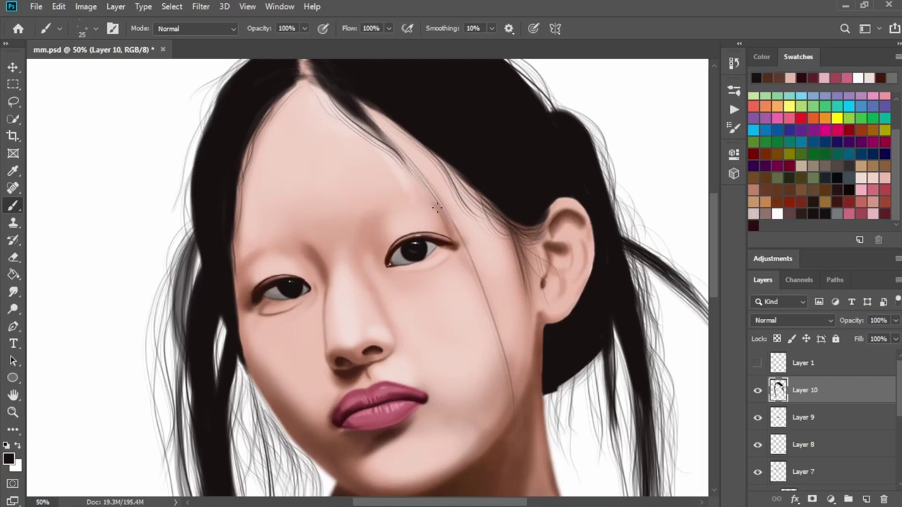
pyautogui.moveTo(406, 159)
pyautogui.mouseDown()
pyautogui.moveTo(466, 253)
pyautogui.moveTo(498, 329)
pyautogui.mouseUp()
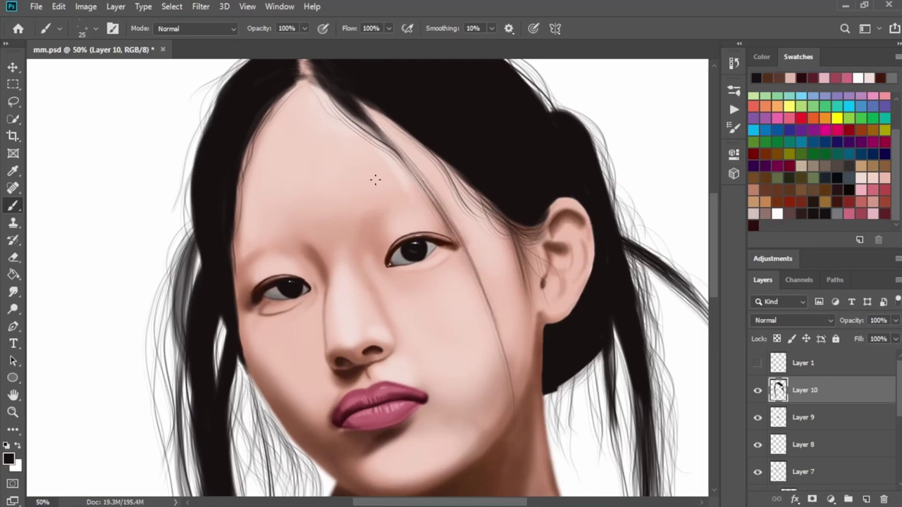
pyautogui.moveTo(395, 147); pyautogui.dragTo(513, 376)
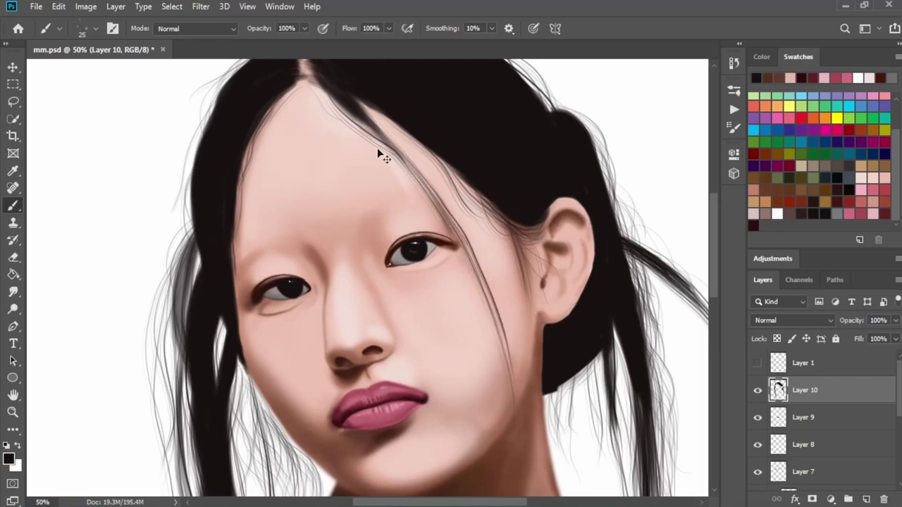
pyautogui.hotkey('ctrl', 'z')
pyautogui.moveTo(369, 136)
pyautogui.mouseDown()
pyautogui.moveTo(441, 229)
pyautogui.moveTo(497, 332)
pyautogui.moveTo(515, 417)
pyautogui.mouseUp()
pyautogui.hotkey('ctrl', 'z')
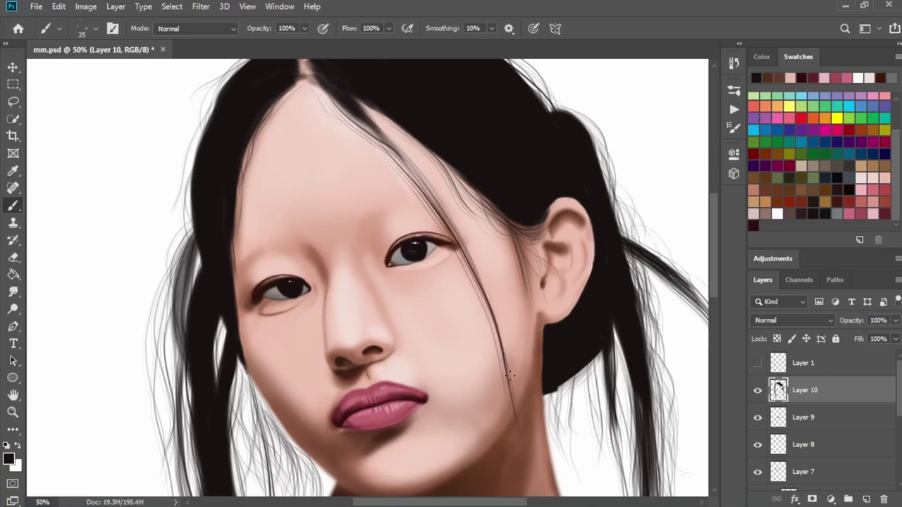
# Paint thin hair strands falling from the jaw down the side of the neck
pyautogui.scroll(-5, 497, 363)
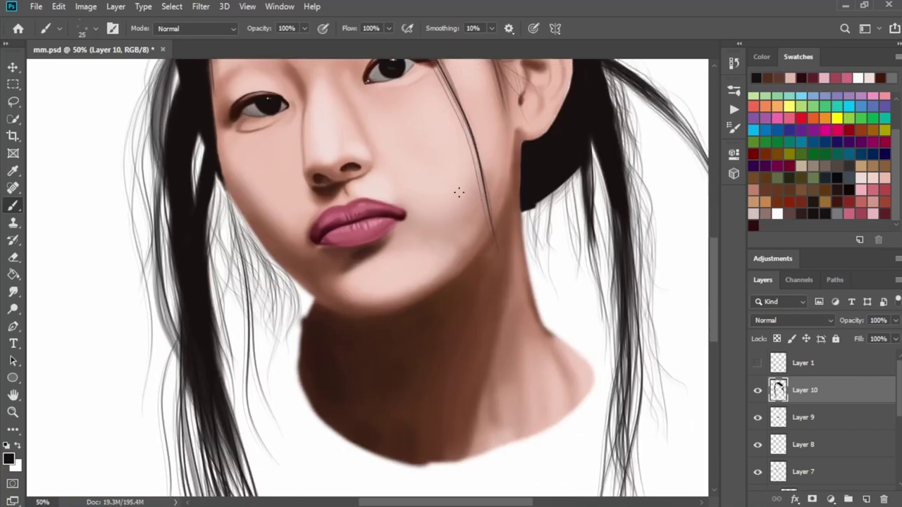
pyautogui.moveTo(491, 197)
pyautogui.mouseDown()
pyautogui.moveTo(506, 289)
pyautogui.moveTo(491, 299)
pyautogui.mouseUp()
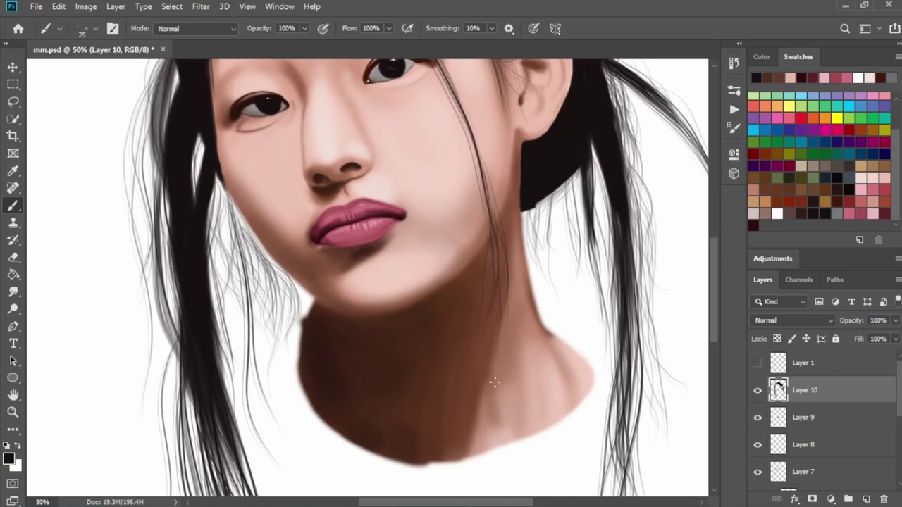
pyautogui.moveTo(487, 240); pyautogui.dragTo(503, 339)
pyautogui.moveTo(472, 145); pyautogui.dragTo(504, 324)
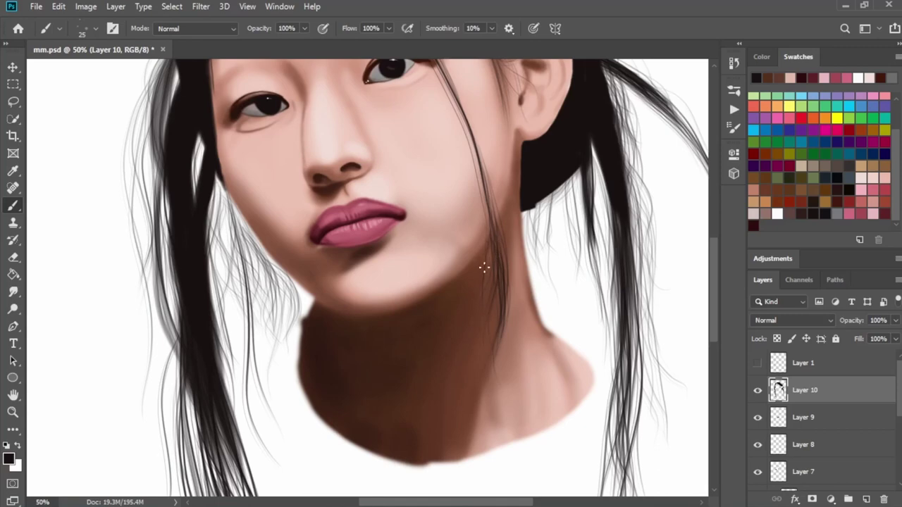
pyautogui.moveTo(486, 226); pyautogui.dragTo(489, 317)
pyautogui.moveTo(489, 272); pyautogui.dragTo(493, 331)
pyautogui.moveTo(492, 215)
pyautogui.mouseDown()
pyautogui.moveTo(506, 296)
pyautogui.moveTo(500, 388)
pyautogui.mouseUp()
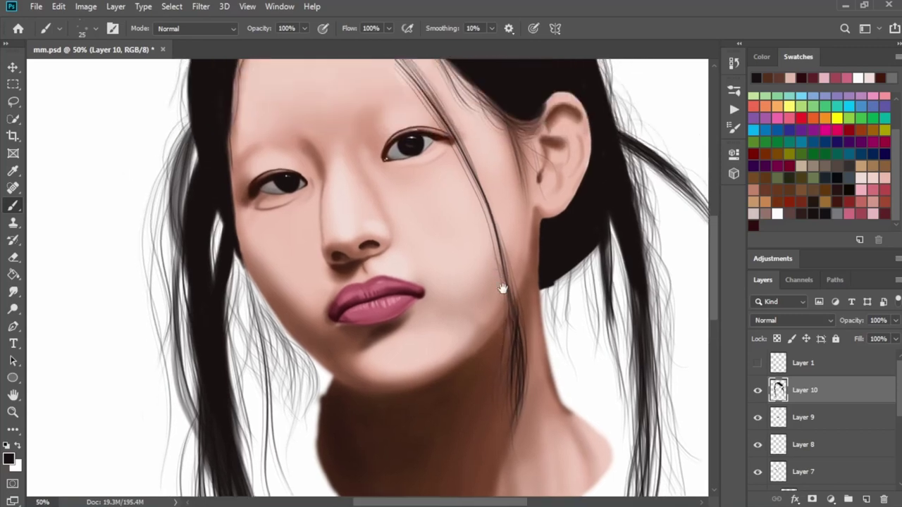
pyautogui.moveTo(504, 239); pyautogui.dragTo(522, 356)
pyautogui.moveTo(509, 261)
pyautogui.mouseDown()
pyautogui.moveTo(531, 388)
pyautogui.moveTo(513, 366)
pyautogui.moveTo(521, 329)
pyautogui.mouseUp()
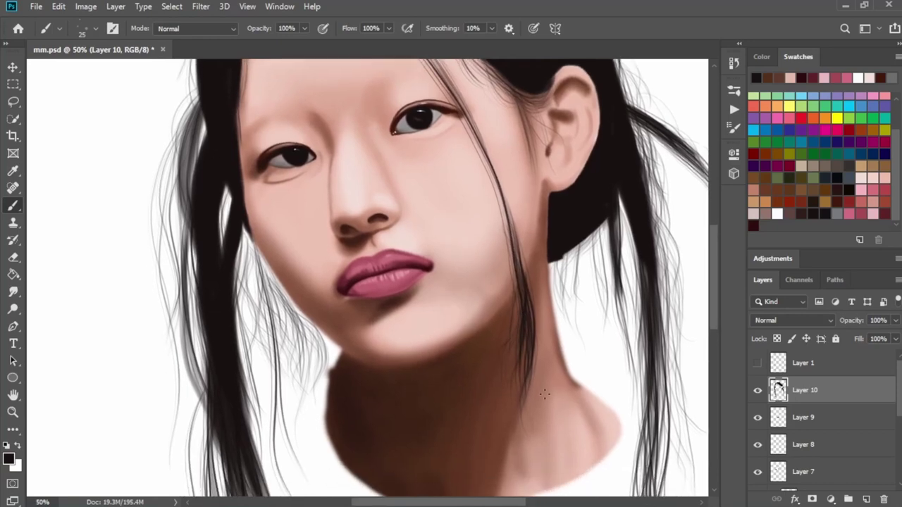
pyautogui.moveTo(540, 339); pyautogui.dragTo(529, 396)
# Add thin strands sweeping from the parting down over the forehead hair
pyautogui.moveTo(546, 319); pyautogui.dragTo(582, 388)
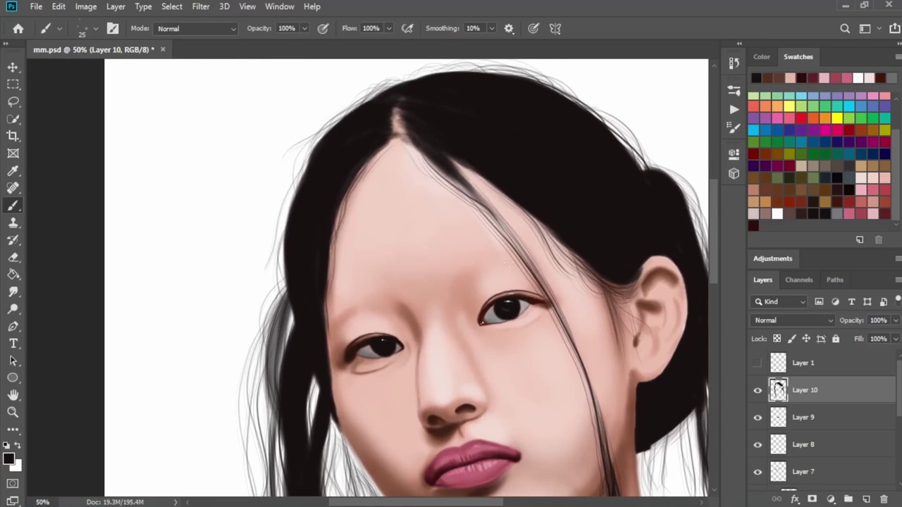
pyautogui.moveTo(469, 187); pyautogui.dragTo(512, 241)
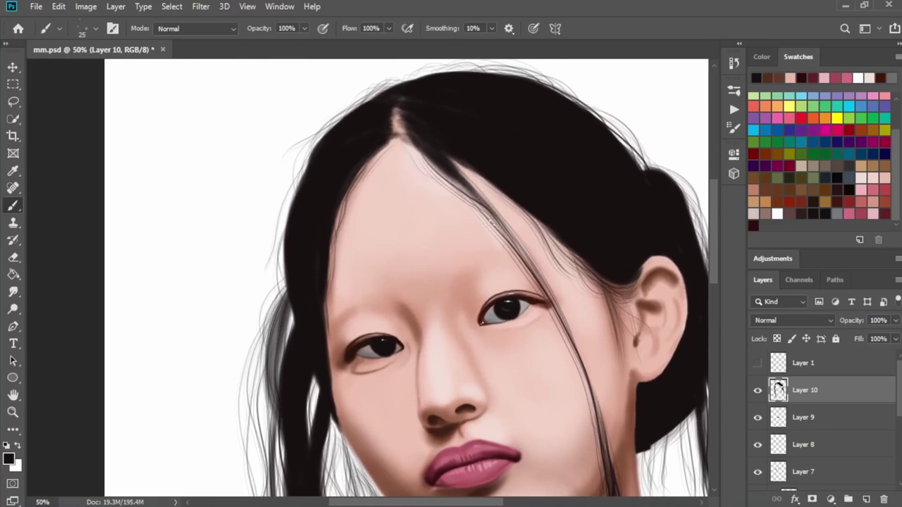
pyautogui.moveTo(442, 176); pyautogui.dragTo(503, 224)
pyautogui.moveTo(416, 151)
pyautogui.mouseDown()
pyautogui.moveTo(489, 219)
pyautogui.moveTo(525, 269)
pyautogui.mouseUp()
pyautogui.moveTo(481, 200); pyautogui.dragTo(543, 293)
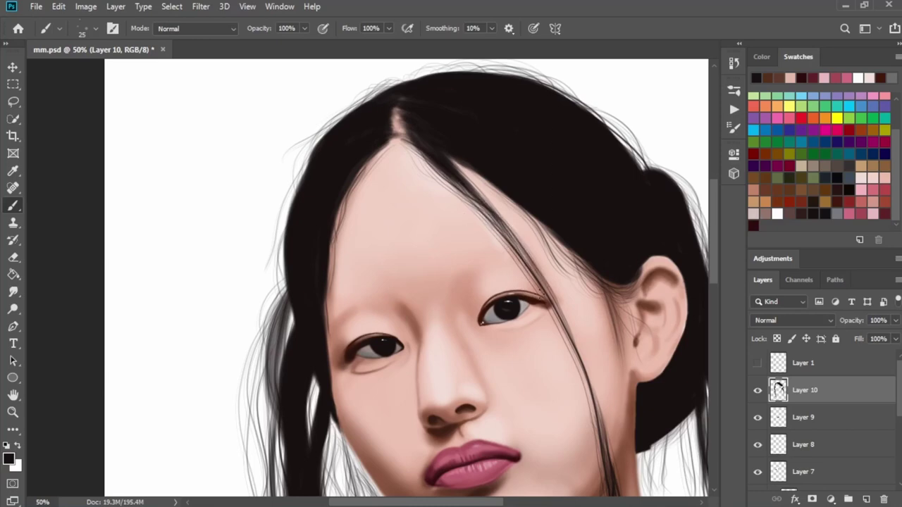
pyautogui.scroll(-3, 491, 240)
pyautogui.scroll(-1, 452, 162)
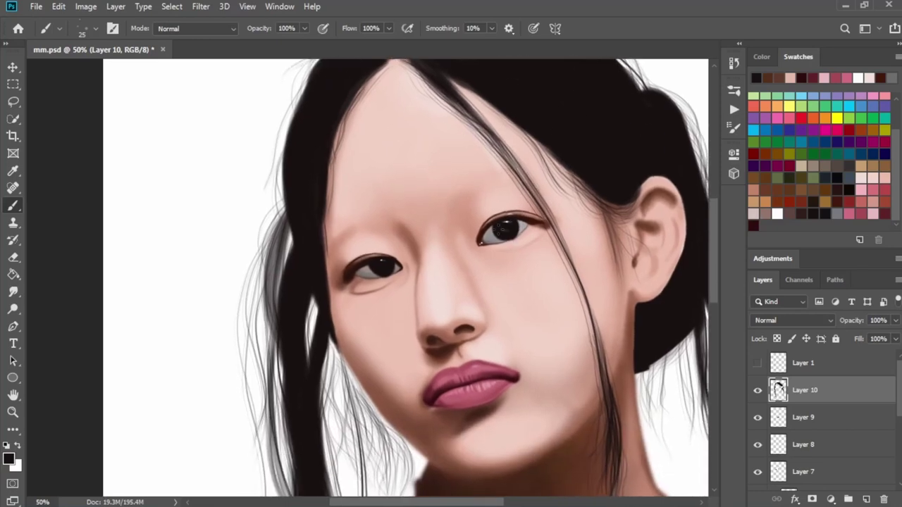
pyautogui.scroll(2, 493, 172)
pyautogui.hscroll(-1, 632, 185)
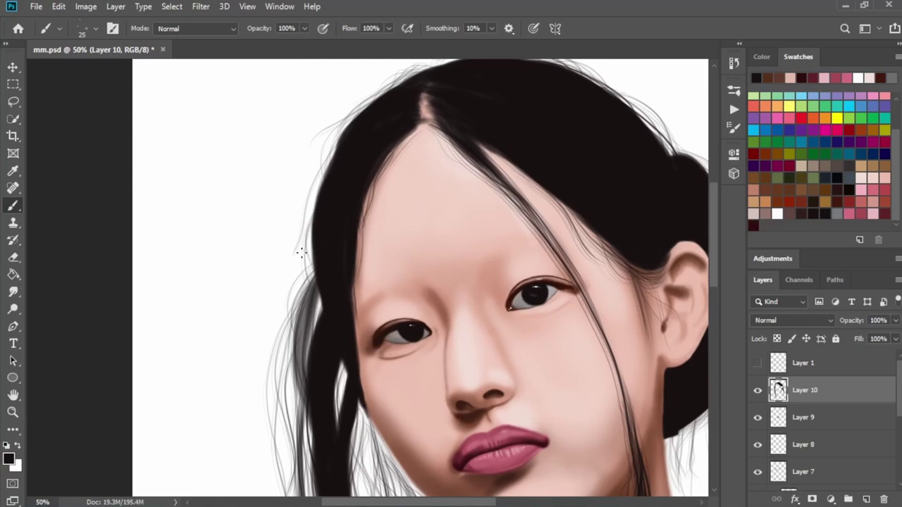
# Switch to the fine single-hair brush preset and zoom in closer on the face
pyautogui.rightClick(372, 241)
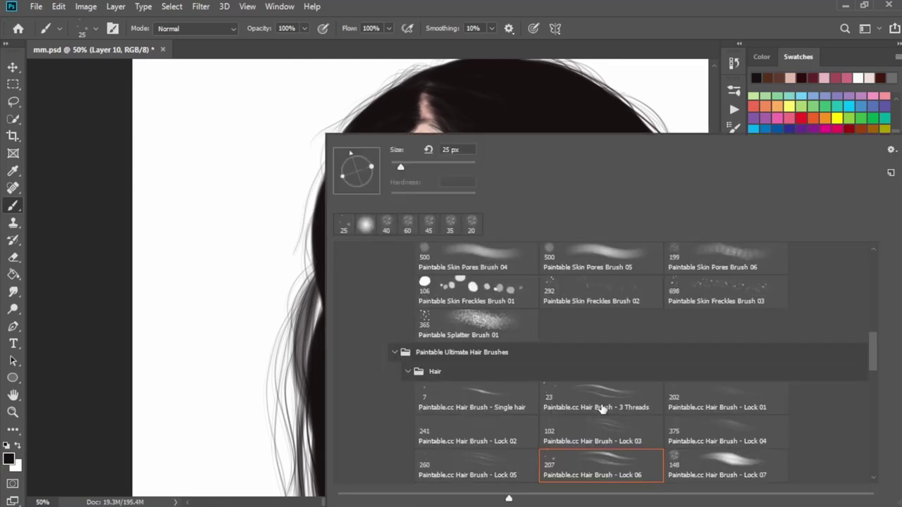
pyautogui.click(555, 400)
pyautogui.click(707, 33)
pyautogui.hotkey('ctrl', '+')
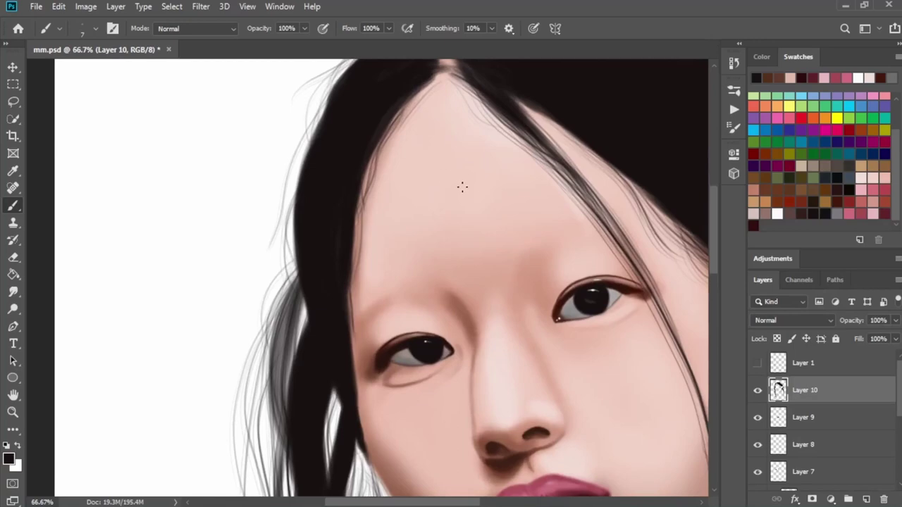
pyautogui.scroll(1, 463, 187)
pyautogui.hscroll(1, 462, 187)
pyautogui.scroll(1, 422, 170)
pyautogui.hscroll(2, 422, 170)
# Paint thin hair strands across the forehead, undoing a faint stray strand near the cheek
pyautogui.moveTo(456, 213); pyautogui.dragTo(497, 277)
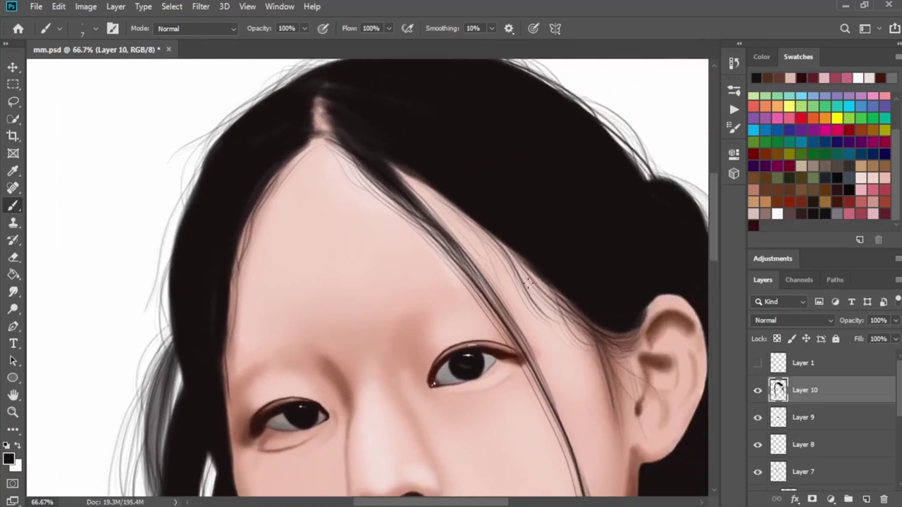
pyautogui.moveTo(400, 174)
pyautogui.mouseDown()
pyautogui.moveTo(529, 296)
pyautogui.moveTo(496, 266)
pyautogui.moveTo(504, 287)
pyautogui.mouseUp()
pyautogui.moveTo(457, 229)
pyautogui.mouseDown()
pyautogui.moveTo(501, 262)
pyautogui.moveTo(522, 339)
pyautogui.mouseUp()
pyautogui.moveTo(520, 307); pyautogui.dragTo(548, 391)
pyautogui.scroll(-2, 548, 391)
pyautogui.hscroll(1, 548, 391)
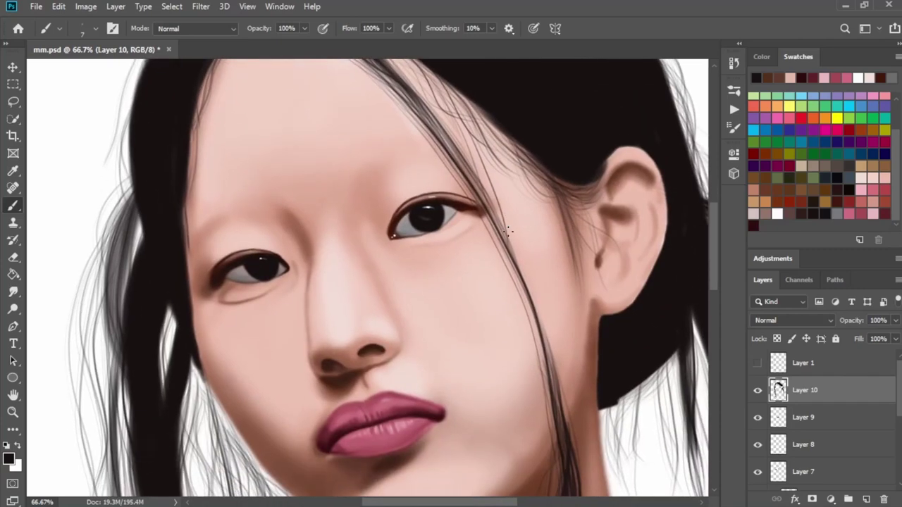
pyautogui.moveTo(542, 313); pyautogui.dragTo(574, 348)
pyautogui.hotkey('ctrl', 'z')
pyautogui.moveTo(502, 236)
pyautogui.mouseDown()
pyautogui.moveTo(555, 347)
pyautogui.moveTo(507, 213)
pyautogui.moveTo(496, 294)
pyautogui.mouseUp()
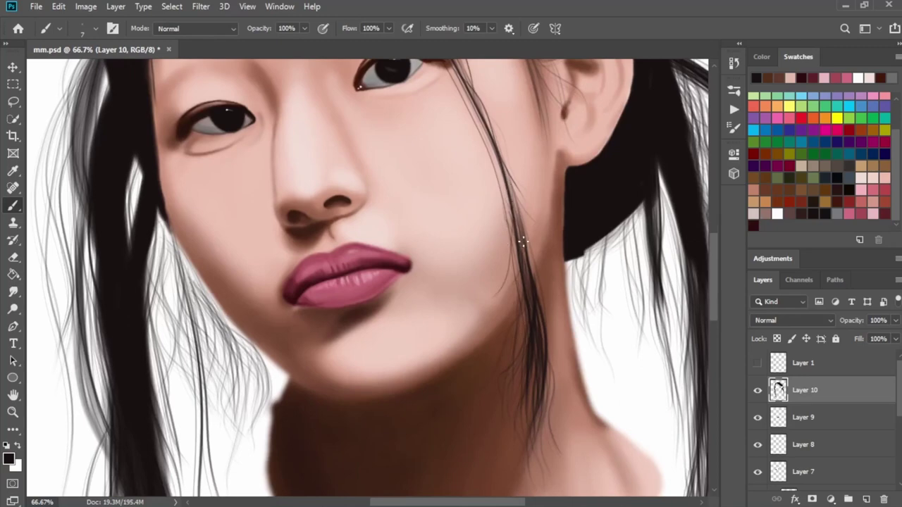
# Paint thin strands below the parting and a long strand curving down the forehead
pyautogui.moveTo(523, 242); pyautogui.dragTo(527, 288)
pyautogui.moveTo(511, 187); pyautogui.dragTo(539, 274)
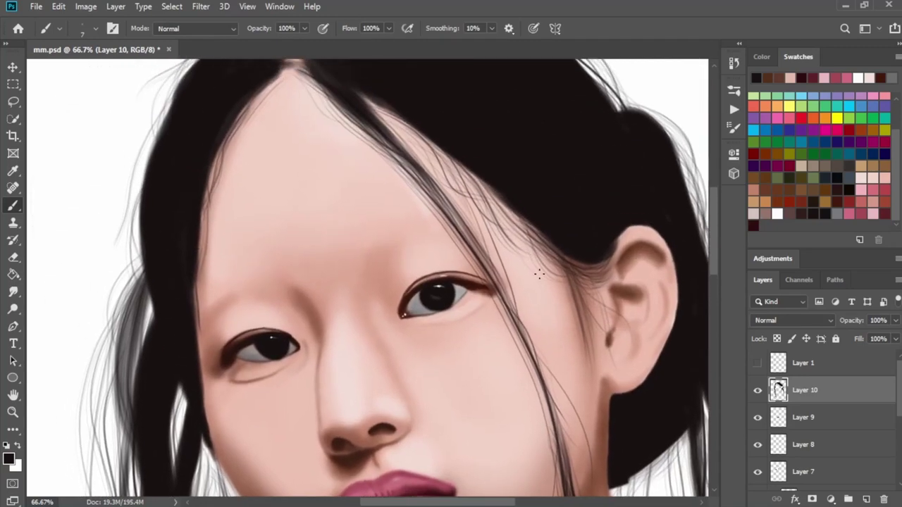
pyautogui.moveTo(509, 227); pyautogui.dragTo(591, 274)
pyautogui.moveTo(430, 212)
pyautogui.mouseDown()
pyautogui.moveTo(447, 226)
pyautogui.moveTo(550, 216)
pyautogui.mouseUp()
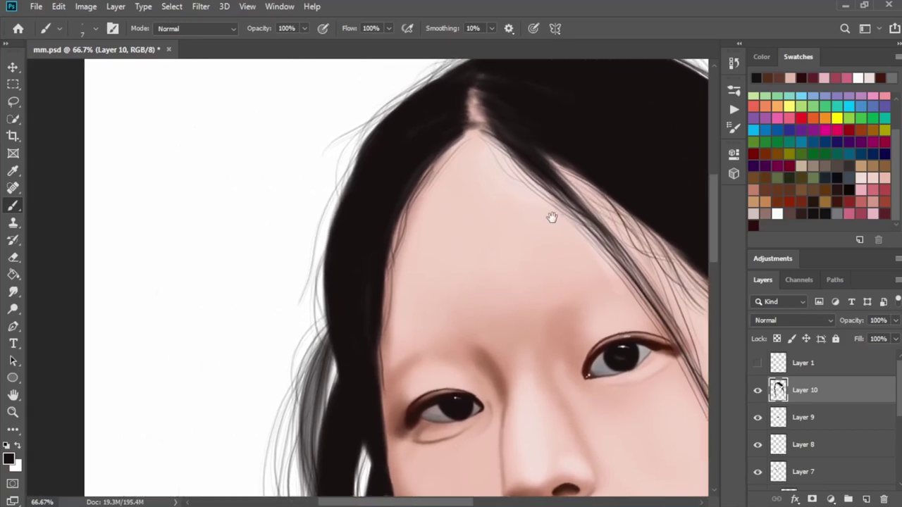
pyautogui.moveTo(490, 144); pyautogui.dragTo(570, 285)
pyautogui.hotkey('ctrl', 'z')
pyautogui.moveTo(481, 161); pyautogui.dragTo(537, 239)
pyautogui.moveTo(473, 162); pyautogui.dragTo(517, 267)
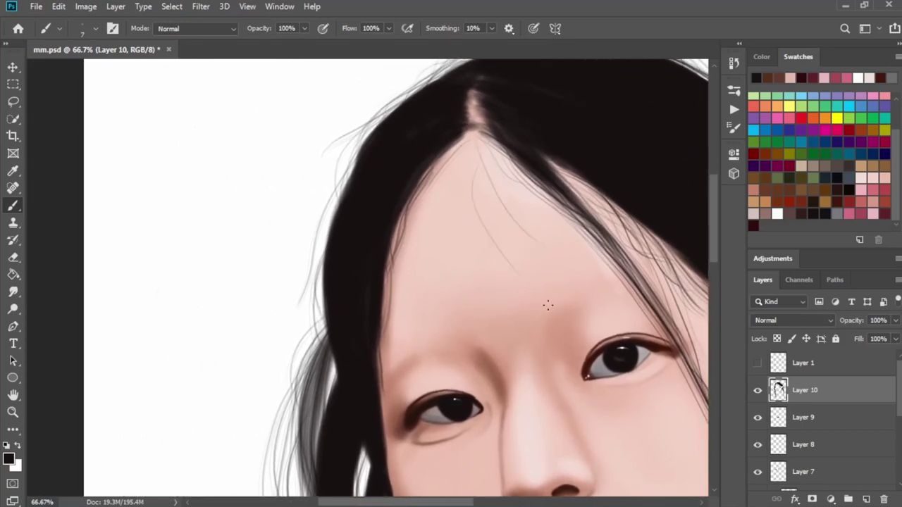
pyautogui.moveTo(480, 215); pyautogui.dragTo(570, 333)
# Add short fine strands on either side of the parting and darken the hair edge by the cheek
pyautogui.moveTo(462, 147); pyautogui.dragTo(465, 184)
pyautogui.moveTo(481, 134); pyautogui.dragTo(517, 179)
pyautogui.moveTo(451, 152); pyautogui.dragTo(435, 207)
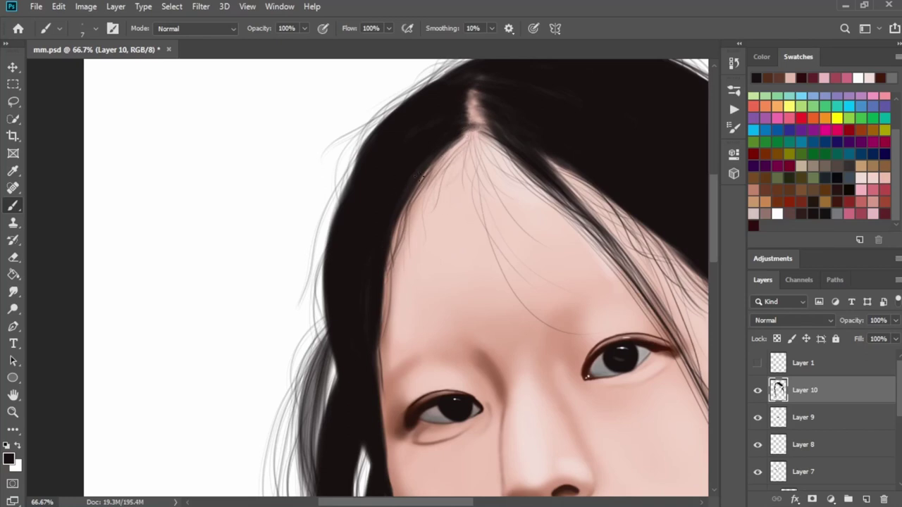
pyautogui.moveTo(468, 148)
pyautogui.mouseDown()
pyautogui.moveTo(425, 194)
pyautogui.moveTo(427, 183)
pyautogui.mouseUp()
pyautogui.moveTo(383, 282); pyautogui.dragTo(372, 396)
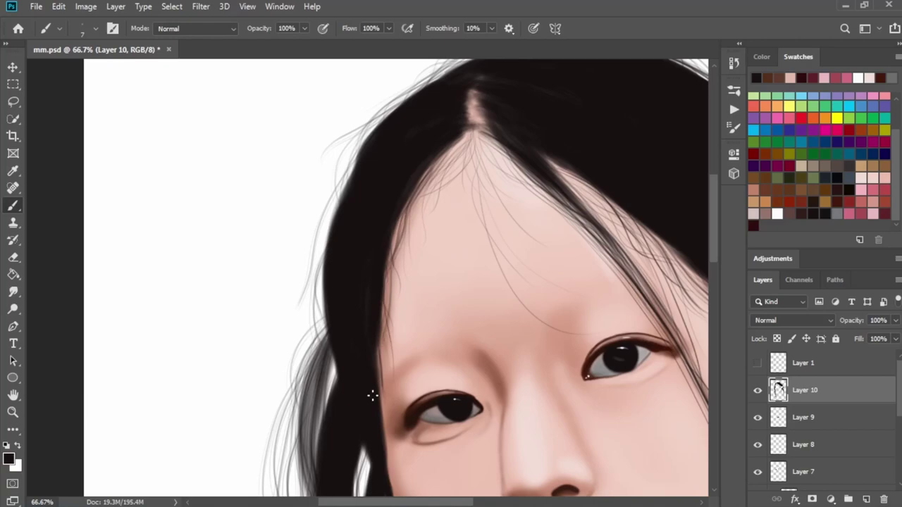
pyautogui.moveTo(462, 151); pyautogui.dragTo(444, 176)
# Add thin dark strands along the left hair edge, then zoom out to review the face
pyautogui.moveTo(391, 319)
pyautogui.mouseDown()
pyautogui.moveTo(383, 248)
pyautogui.moveTo(388, 173)
pyautogui.moveTo(345, 310)
pyautogui.mouseUp()
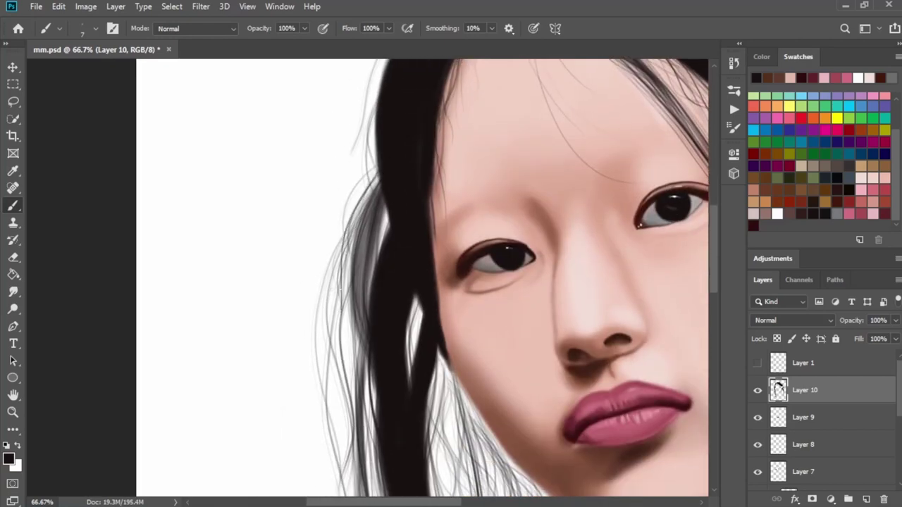
pyautogui.moveTo(370, 197)
pyautogui.mouseDown()
pyautogui.moveTo(361, 324)
pyautogui.moveTo(350, 316)
pyautogui.mouseUp()
pyautogui.moveTo(367, 230); pyautogui.dragTo(360, 313)
pyautogui.moveTo(369, 269); pyautogui.dragTo(367, 301)
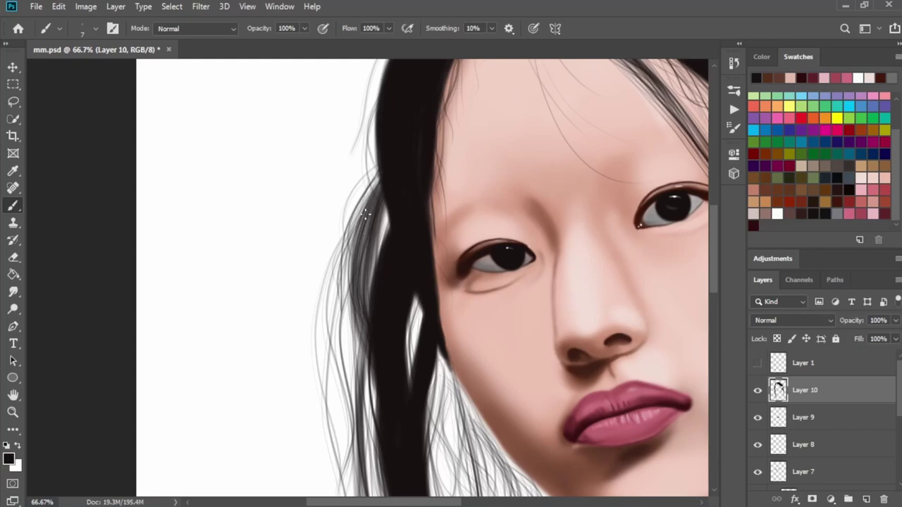
pyautogui.moveTo(360, 226); pyautogui.dragTo(355, 327)
pyautogui.moveTo(417, 256); pyautogui.dragTo(453, 109)
pyautogui.hotkey('ctrl', '-')
pyautogui.moveTo(388, 202); pyautogui.dragTo(423, 372)
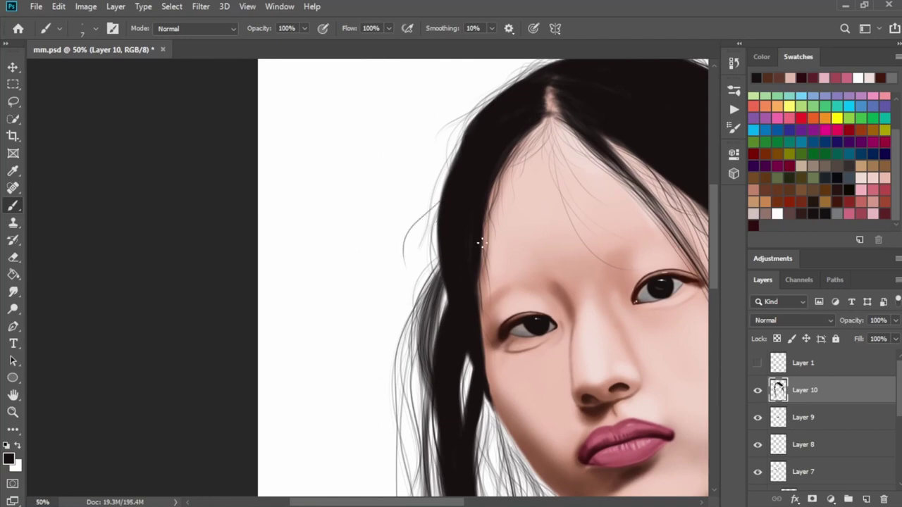
pyautogui.moveTo(479, 241); pyautogui.dragTo(394, 201)
pyautogui.moveTo(498, 210)
pyautogui.mouseDown()
pyautogui.moveTo(464, 228)
pyautogui.moveTo(451, 264)
pyautogui.mouseUp()
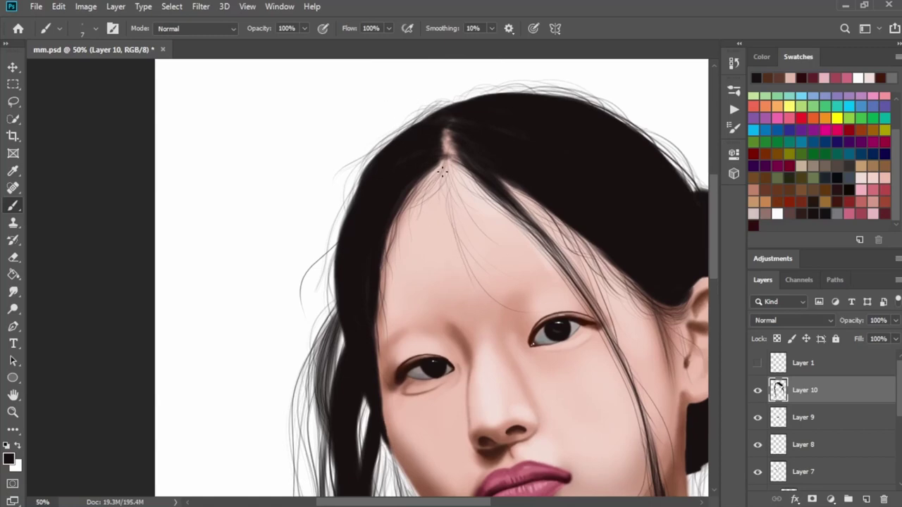
pyautogui.moveTo(450, 222); pyautogui.dragTo(416, 99)
# Create Layer 11 beneath the hair-strand layer and show the Layer 1 sketch lines
pyautogui.click(845, 417)
pyautogui.click(866, 499)
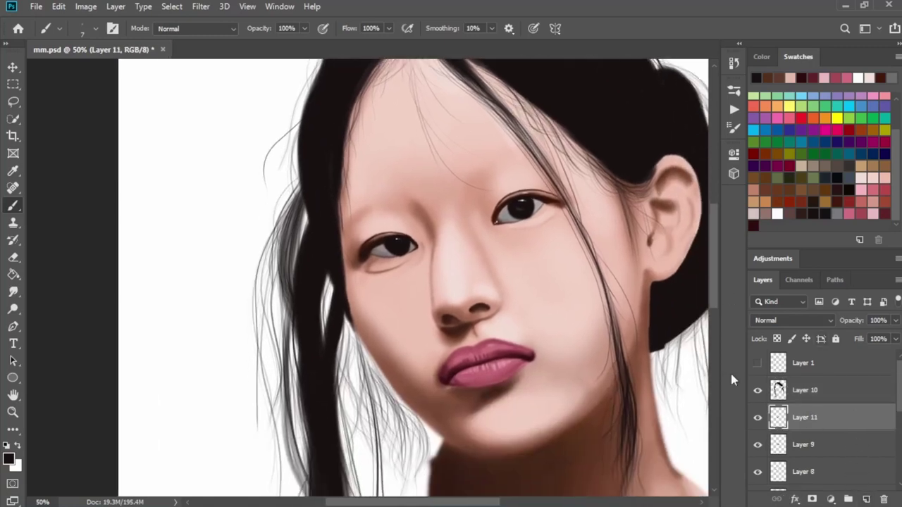
pyautogui.moveTo(451, 254); pyautogui.dragTo(396, 276)
pyautogui.click(757, 363)
# Switch to a 25 px round brush and zoom to 200% on the eyebrow area
pyautogui.rightClick(503, 379)
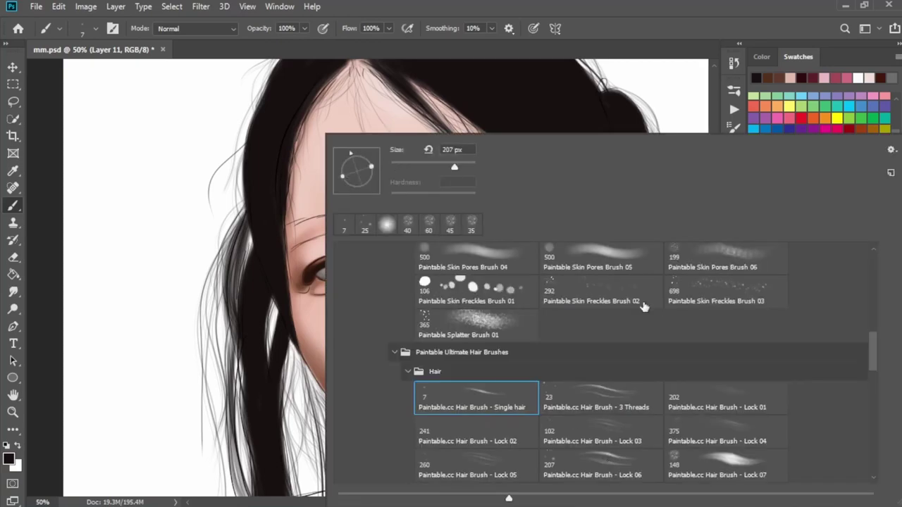
pyautogui.click(602, 462)
pyautogui.click(365, 224)
pyautogui.press('Escape')
pyautogui.hotkey('ctrl', '+')
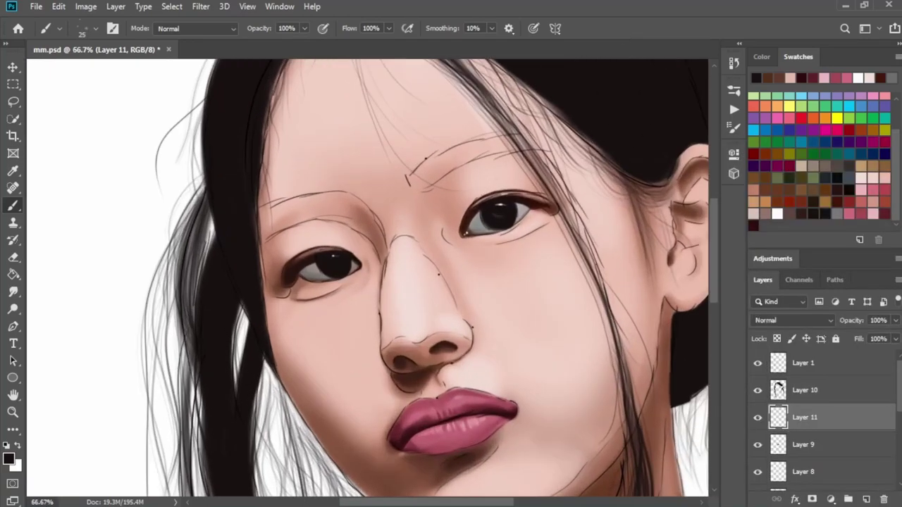
pyautogui.hotkey('ctrl', '+')
pyautogui.hotkey('ctrl', '+')
pyautogui.scroll(1, 443, 216)
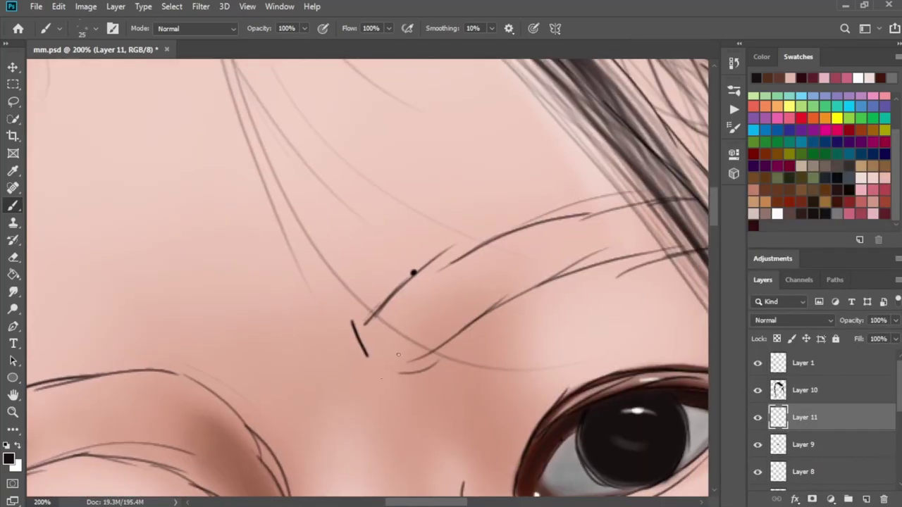
# Paint the first feathery hair strokes across the right eyebrow
pyautogui.moveTo(395, 359)
pyautogui.mouseDown()
pyautogui.moveTo(412, 299)
pyautogui.moveTo(444, 275)
pyautogui.moveTo(394, 295)
pyautogui.mouseUp()
pyautogui.moveTo(415, 349); pyautogui.dragTo(468, 271)
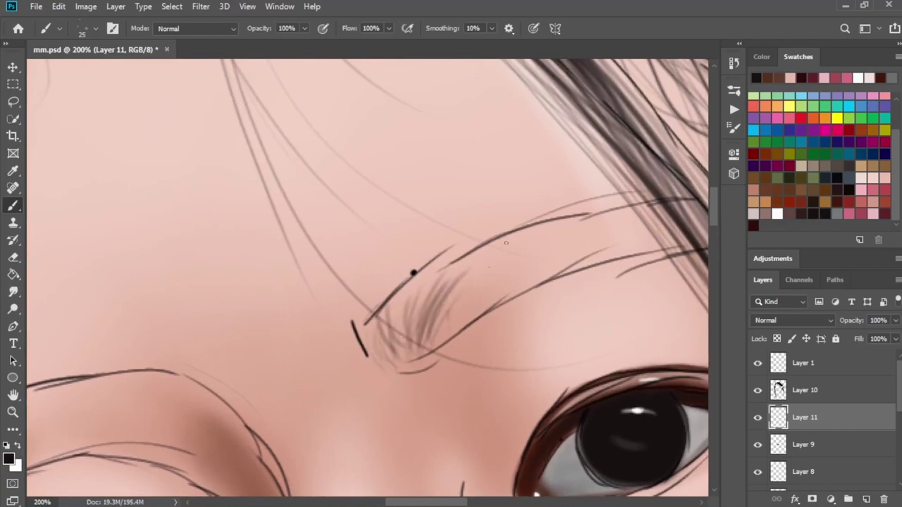
pyautogui.moveTo(450, 320); pyautogui.dragTo(521, 240)
pyautogui.moveTo(426, 345); pyautogui.dragTo(472, 254)
pyautogui.moveTo(394, 356); pyautogui.dragTo(436, 266)
pyautogui.moveTo(458, 320)
pyautogui.mouseDown()
pyautogui.moveTo(542, 234)
pyautogui.moveTo(529, 239)
pyautogui.moveTo(609, 220)
pyautogui.mouseUp()
pyautogui.moveTo(531, 282); pyautogui.dragTo(624, 220)
# Add hair strokes along the eyebrow's upper right and save the painting
pyautogui.moveTo(609, 222); pyautogui.dragTo(481, 238)
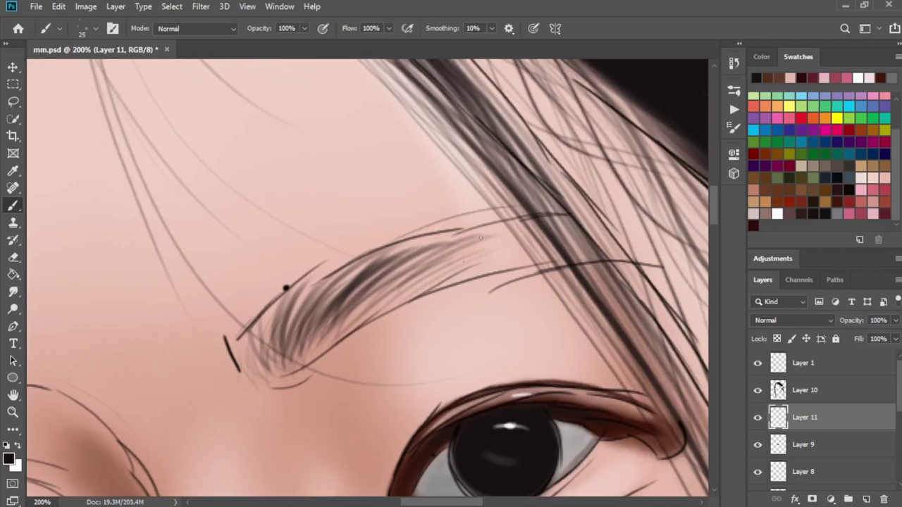
pyautogui.moveTo(450, 275); pyautogui.dragTo(535, 222)
pyautogui.moveTo(384, 295); pyautogui.dragTo(532, 225)
pyautogui.moveTo(363, 312); pyautogui.dragTo(465, 226)
pyautogui.hotkey('ctrl', 's')
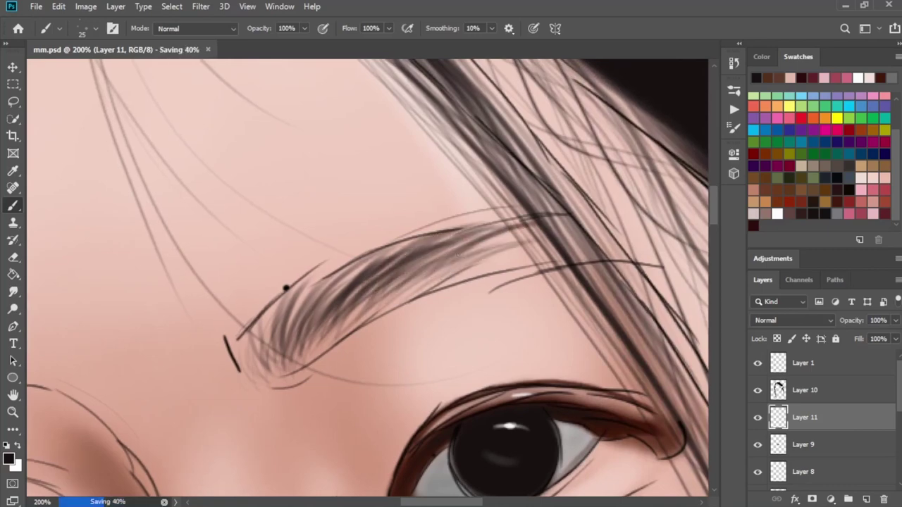
# Stroke dark hairs where the eyebrow meets the fringe, from outer to inner end
pyautogui.moveTo(426, 280); pyautogui.dragTo(532, 230)
pyautogui.moveTo(493, 263); pyautogui.dragTo(596, 224)
pyautogui.moveTo(482, 239)
pyautogui.mouseDown()
pyautogui.moveTo(602, 217)
pyautogui.moveTo(648, 247)
pyautogui.mouseUp()
pyautogui.moveTo(556, 254); pyautogui.dragTo(437, 243)
pyautogui.moveTo(503, 232); pyautogui.dragTo(349, 303)
pyautogui.moveTo(405, 247); pyautogui.dragTo(310, 342)
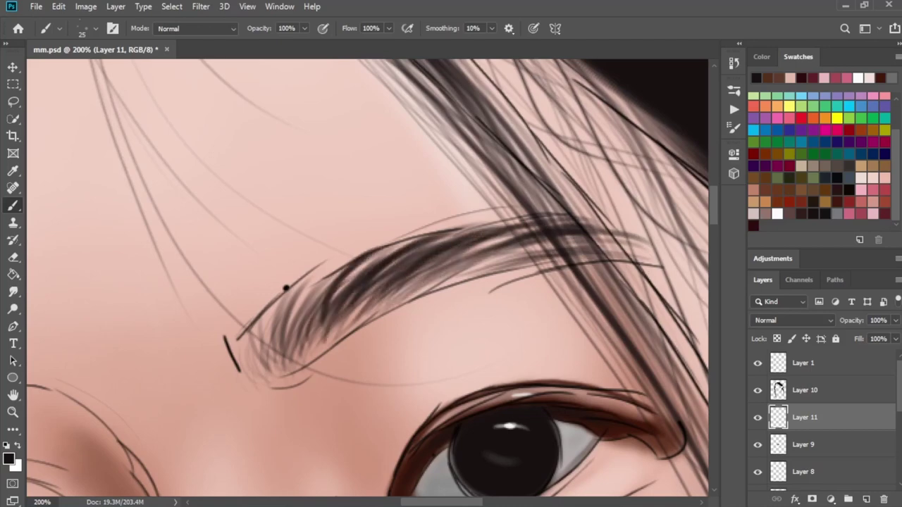
# Darken the inner eyebrow and fill in more dark hairs throughout
pyautogui.moveTo(373, 262); pyautogui.dragTo(301, 348)
pyautogui.moveTo(317, 283); pyautogui.dragTo(276, 363)
pyautogui.moveTo(450, 275); pyautogui.dragTo(546, 229)
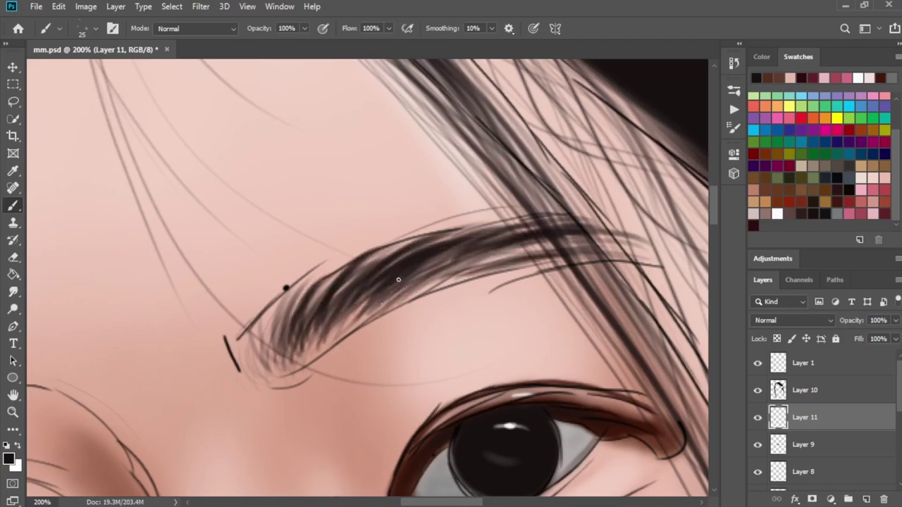
pyautogui.moveTo(419, 250); pyautogui.dragTo(479, 230)
pyautogui.moveTo(345, 312); pyautogui.dragTo(407, 244)
pyautogui.moveTo(261, 376); pyautogui.dragTo(276, 337)
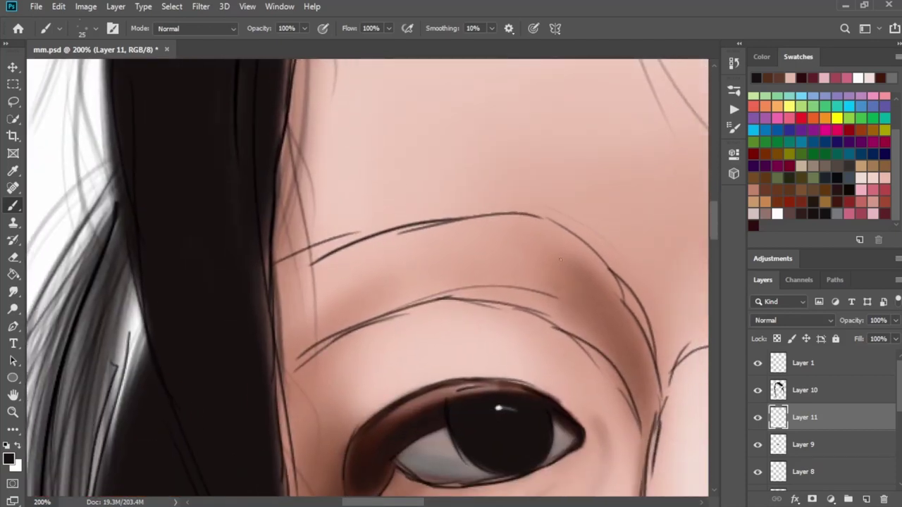
# Paint dark hair strokes across the left eyebrow, from the outer arch to the inner end near the hair
pyautogui.moveTo(556, 292); pyautogui.dragTo(574, 247)
pyautogui.moveTo(584, 299); pyautogui.dragTo(600, 255)
pyautogui.moveTo(479, 282); pyautogui.dragTo(549, 225)
pyautogui.moveTo(430, 278); pyautogui.dragTo(528, 257)
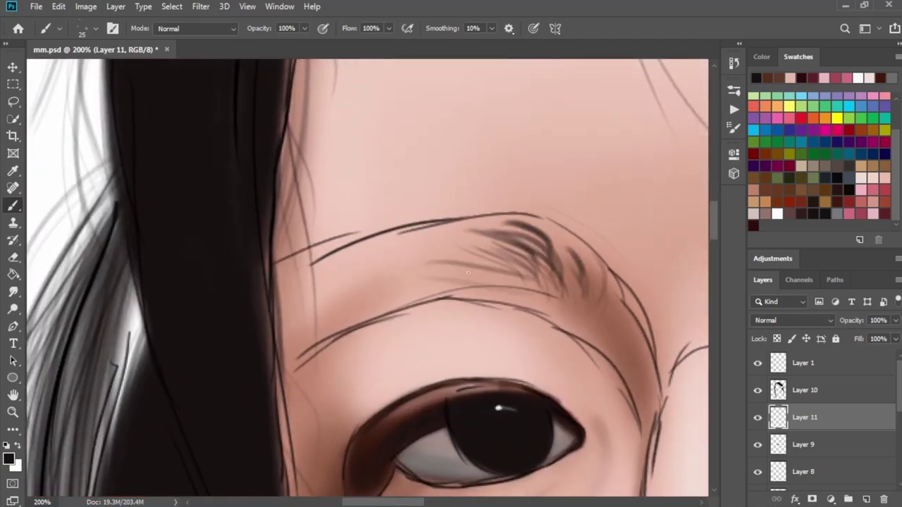
pyautogui.moveTo(366, 281)
pyautogui.mouseDown()
pyautogui.moveTo(497, 248)
pyautogui.moveTo(486, 247)
pyautogui.mouseUp()
pyautogui.moveTo(414, 269); pyautogui.dragTo(508, 232)
pyautogui.moveTo(310, 290); pyautogui.dragTo(438, 276)
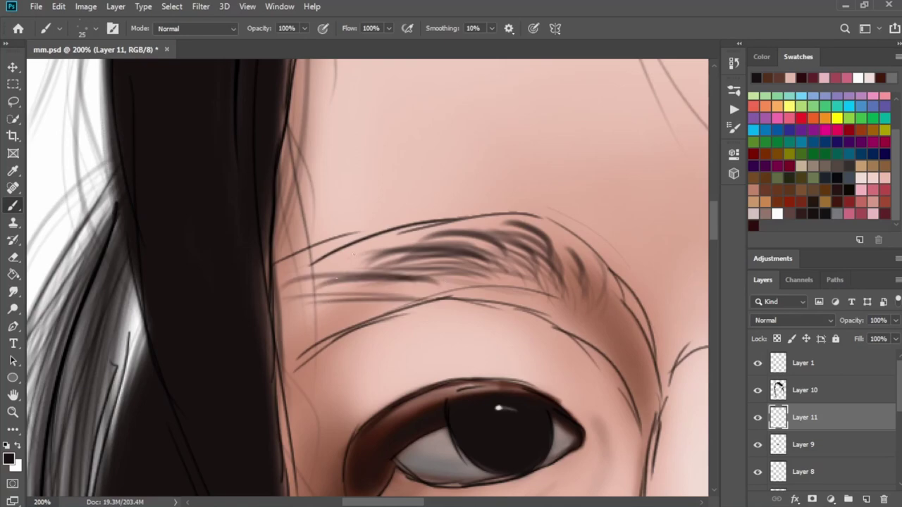
pyautogui.moveTo(282, 303); pyautogui.dragTo(409, 272)
pyautogui.moveTo(282, 331); pyautogui.dragTo(359, 299)
pyautogui.moveTo(276, 313); pyautogui.dragTo(367, 282)
pyautogui.moveTo(282, 349); pyautogui.dragTo(343, 301)
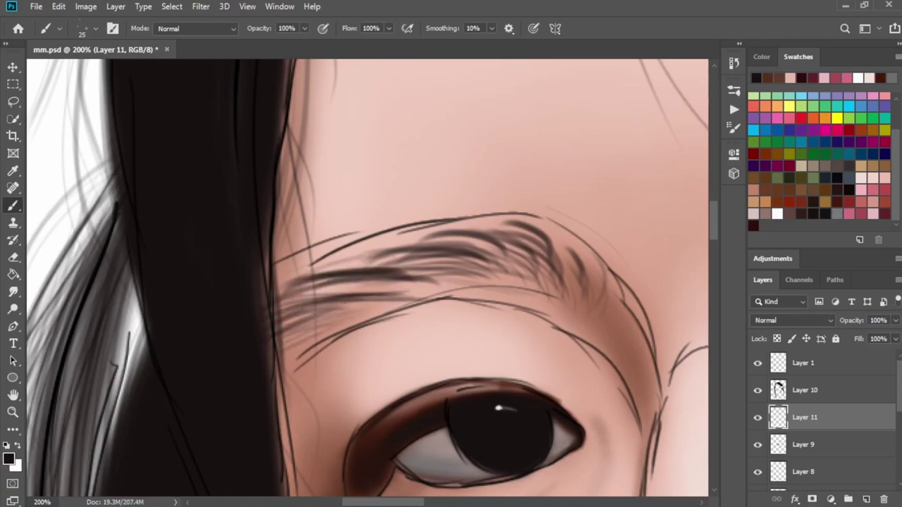
# Thicken the left eyebrow's inner, middle and outer arch with more hair strokes
pyautogui.moveTo(278, 317); pyautogui.dragTo(377, 283)
pyautogui.moveTo(307, 292); pyautogui.dragTo(426, 258)
pyautogui.moveTo(348, 285); pyautogui.dragTo(469, 250)
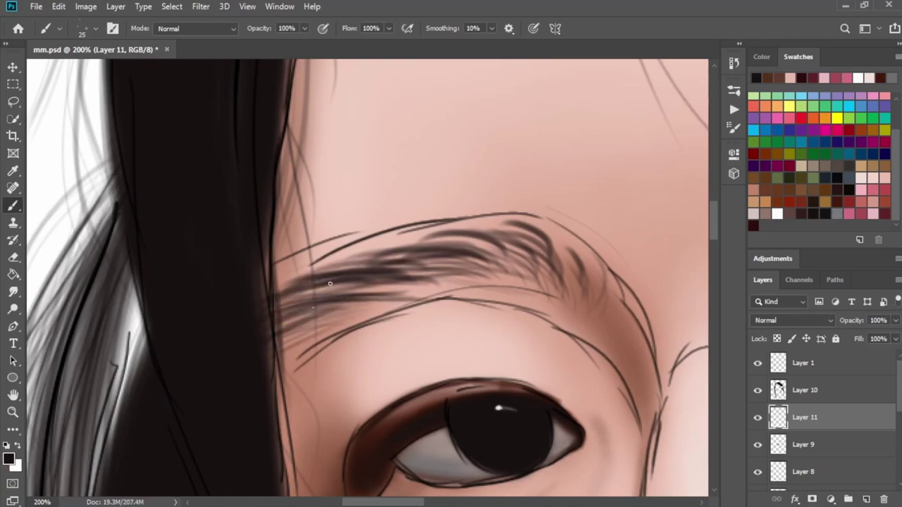
pyautogui.moveTo(416, 282); pyautogui.dragTo(520, 236)
pyautogui.moveTo(384, 259); pyautogui.dragTo(493, 244)
pyautogui.moveTo(496, 290); pyautogui.dragTo(556, 239)
pyautogui.moveTo(572, 299); pyautogui.dragTo(584, 243)
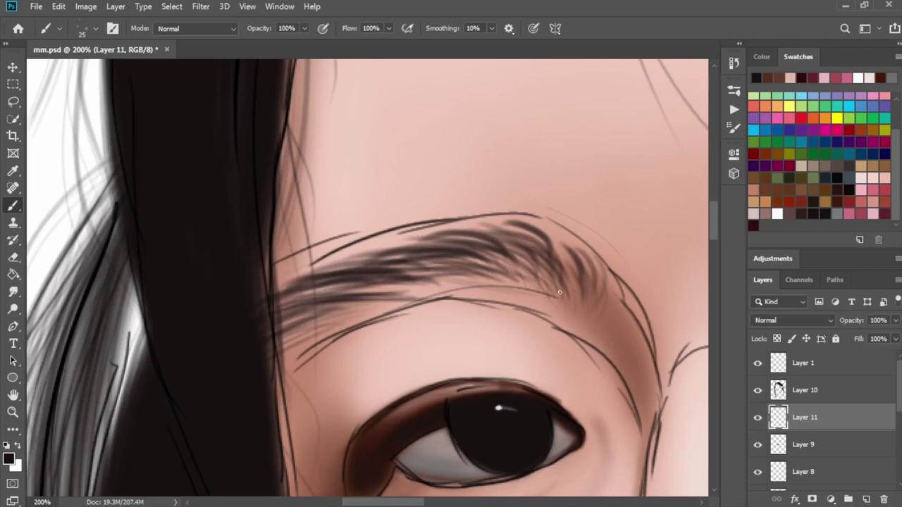
pyautogui.moveTo(479, 301); pyautogui.dragTo(557, 257)
pyautogui.moveTo(416, 280); pyautogui.dragTo(522, 253)
pyautogui.moveTo(374, 302); pyautogui.dragTo(497, 274)
pyautogui.moveTo(292, 313); pyautogui.dragTo(407, 272)
pyautogui.moveTo(281, 325); pyautogui.dragTo(377, 285)
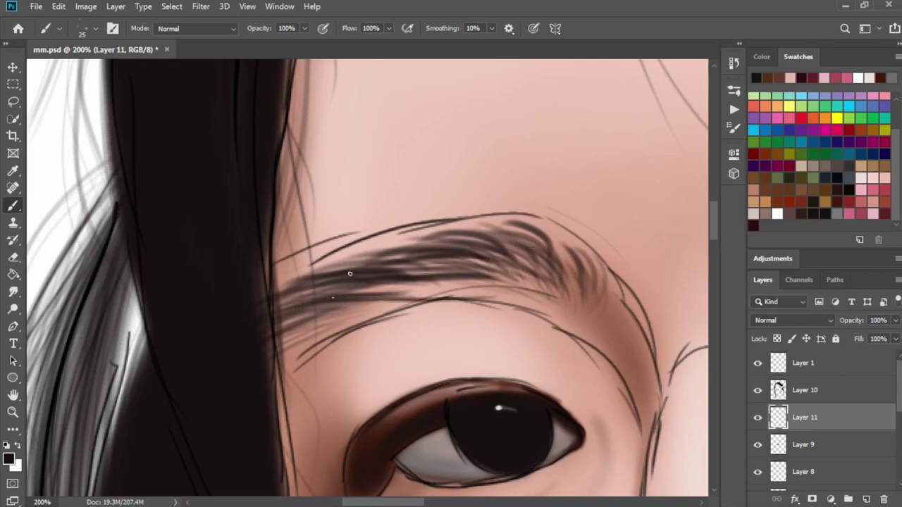
# Add hairs at the eyebrow's outer tail, along its length, and darken its inner end
pyautogui.moveTo(584, 299); pyautogui.dragTo(596, 262)
pyautogui.moveTo(603, 295); pyautogui.dragTo(600, 262)
pyautogui.moveTo(572, 303); pyautogui.dragTo(543, 239)
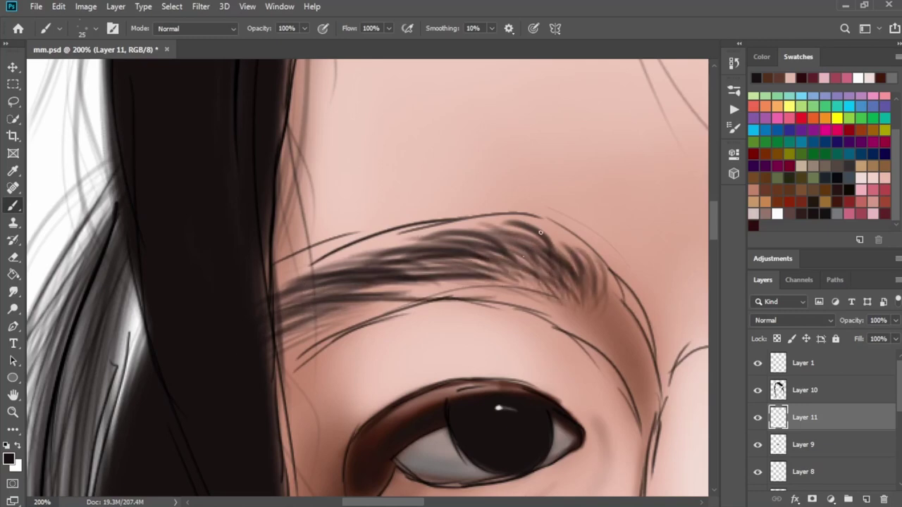
pyautogui.moveTo(479, 296); pyautogui.dragTo(557, 257)
pyautogui.moveTo(416, 292); pyautogui.dragTo(479, 254)
pyautogui.moveTo(367, 296); pyautogui.dragTo(429, 267)
pyautogui.moveTo(275, 325); pyautogui.dragTo(356, 290)
pyautogui.moveTo(290, 329); pyautogui.dragTo(345, 303)
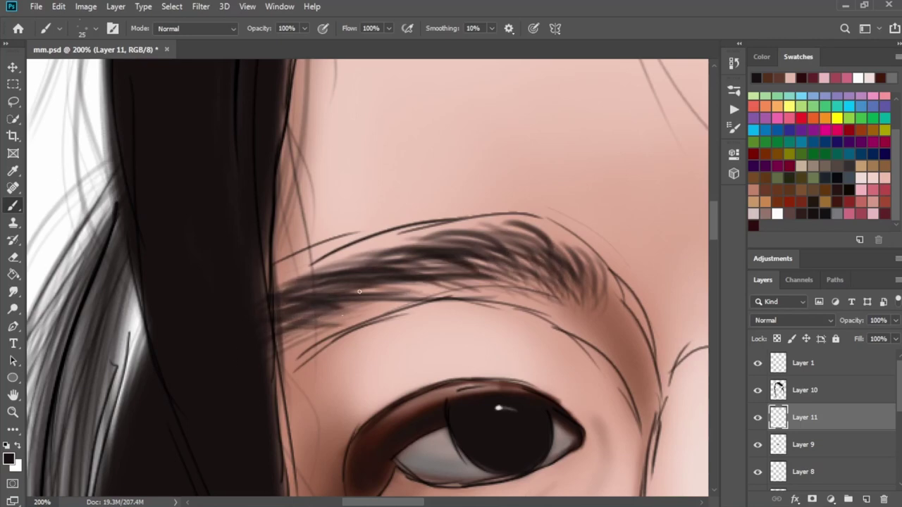
pyautogui.moveTo(320, 264); pyautogui.dragTo(406, 255)
pyautogui.moveTo(339, 258); pyautogui.dragTo(497, 234)
# Hide Layer 1's sketch lines, add hairs along the eyebrow's upper edge and inner end, then zoom out
pyautogui.click(758, 363)
pyautogui.moveTo(386, 235)
pyautogui.mouseDown()
pyautogui.moveTo(504, 227)
pyautogui.moveTo(466, 226)
pyautogui.mouseUp()
pyautogui.moveTo(264, 290); pyautogui.dragTo(451, 212)
pyautogui.scroll(-3, 345, 246)
pyautogui.scroll(3, 346, 272)
pyautogui.moveTo(233, 278); pyautogui.dragTo(366, 229)
pyautogui.moveTo(493, 225); pyautogui.dragTo(567, 205)
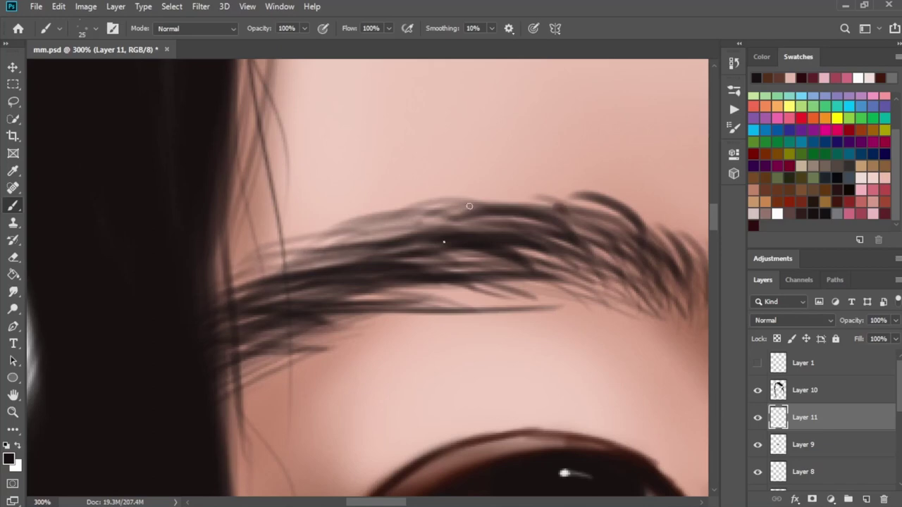
pyautogui.moveTo(451, 211); pyautogui.dragTo(557, 186)
pyautogui.moveTo(497, 212); pyautogui.dragTo(595, 185)
pyautogui.moveTo(363, 220); pyautogui.dragTo(486, 205)
pyautogui.moveTo(333, 247); pyautogui.dragTo(232, 285)
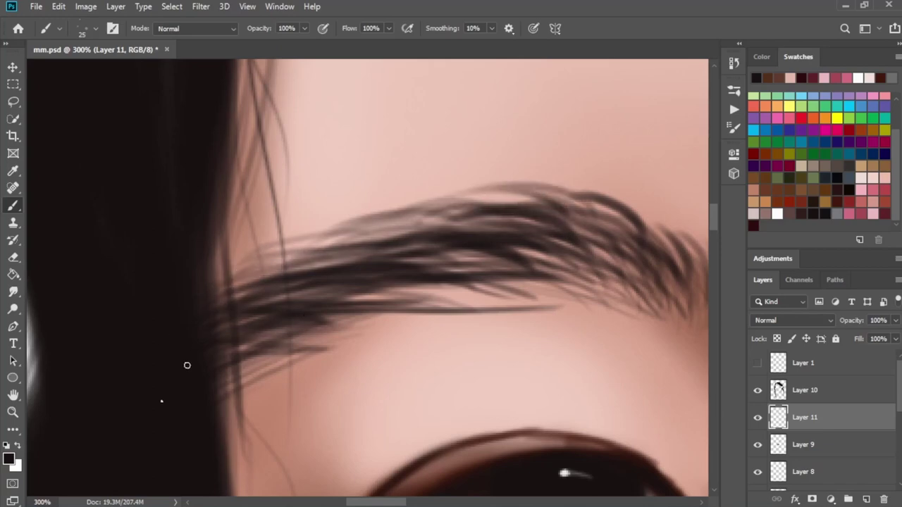
pyautogui.hotkey('ctrl', '-')
pyautogui.hotkey('ctrl', '-')
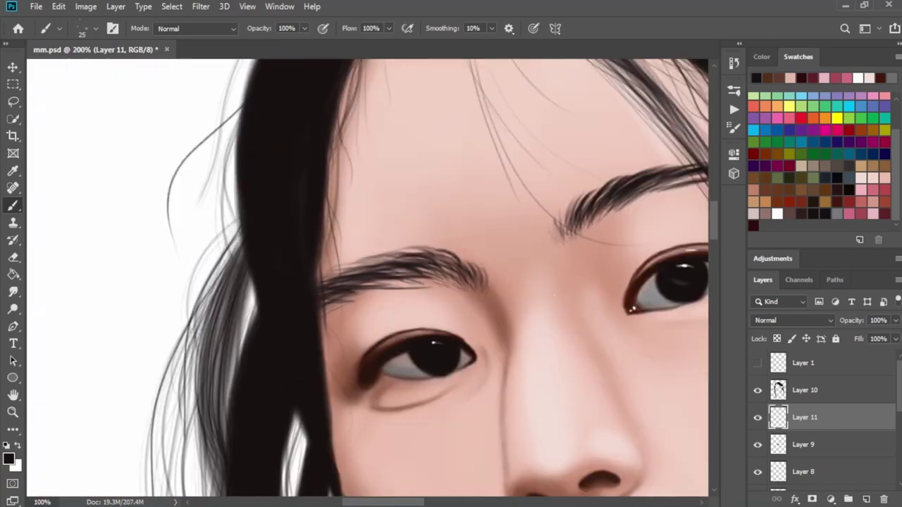
# Switch to the Soft Round Pressure Opacity brush with a brown colour sampled from the skin
pyautogui.rightClick(529, 174)
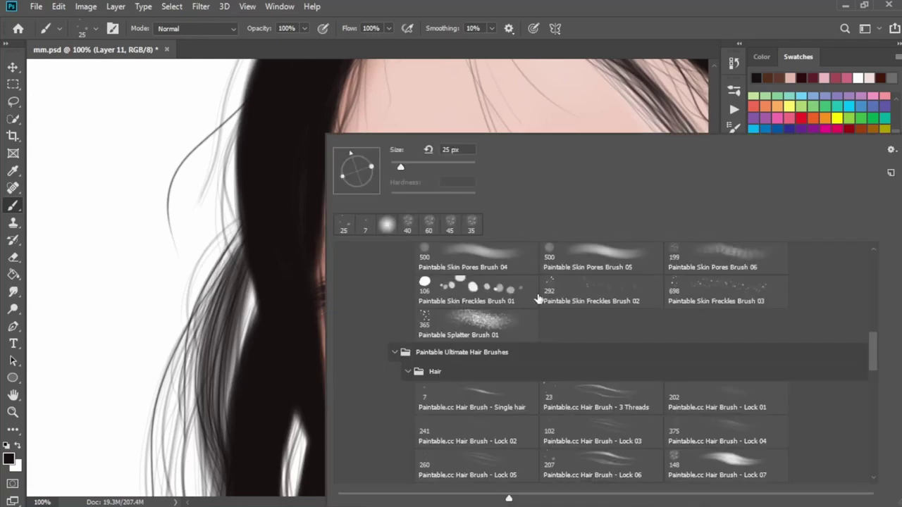
pyautogui.scroll(5, 873, 352)
pyautogui.scroll(5, 873, 317)
pyautogui.click(442, 310)
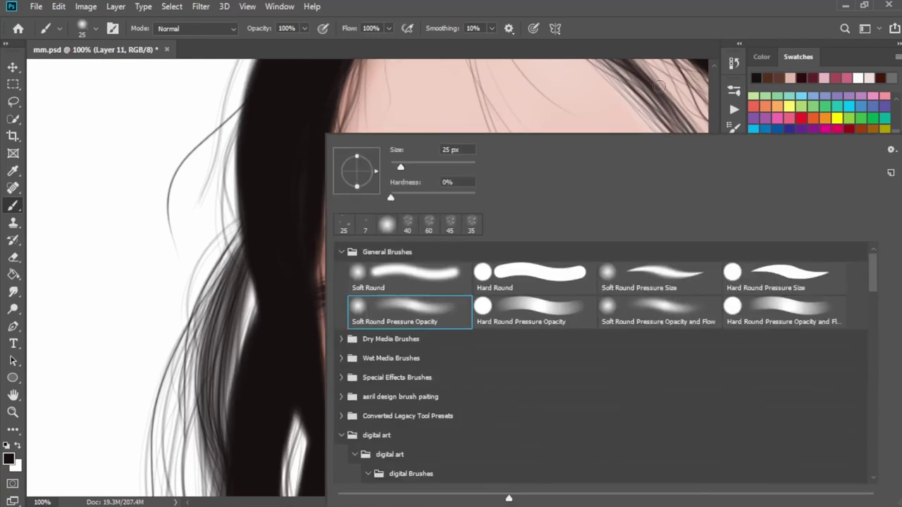
pyautogui.press('Return')
pyautogui.press('i')
pyautogui.click(521, 299)
pyautogui.press('b')
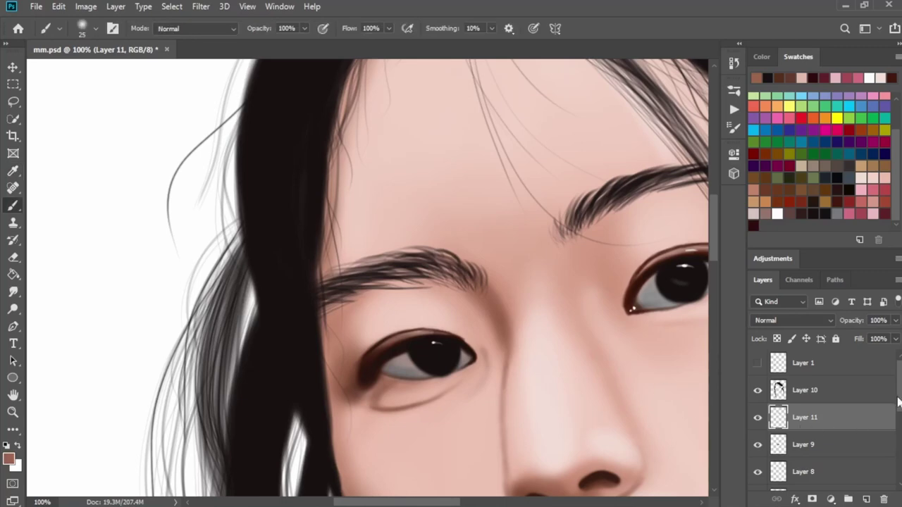
# On Layer 6, softly darken the left eyebrow and the outer right eyebrow
pyautogui.hotkey('alt', '[')
pyautogui.hotkey('alt', '[')
pyautogui.hotkey('alt', '[')
pyautogui.hotkey('alt', '[')
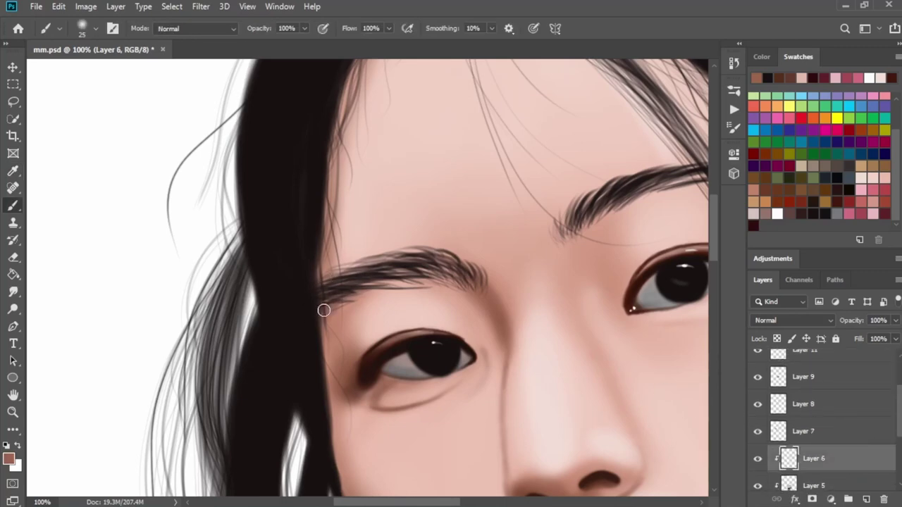
pyautogui.moveTo(312, 305)
pyautogui.mouseDown()
pyautogui.moveTo(466, 280)
pyautogui.moveTo(362, 281)
pyautogui.moveTo(314, 323)
pyautogui.moveTo(371, 264)
pyautogui.moveTo(310, 262)
pyautogui.moveTo(448, 275)
pyautogui.mouseUp()
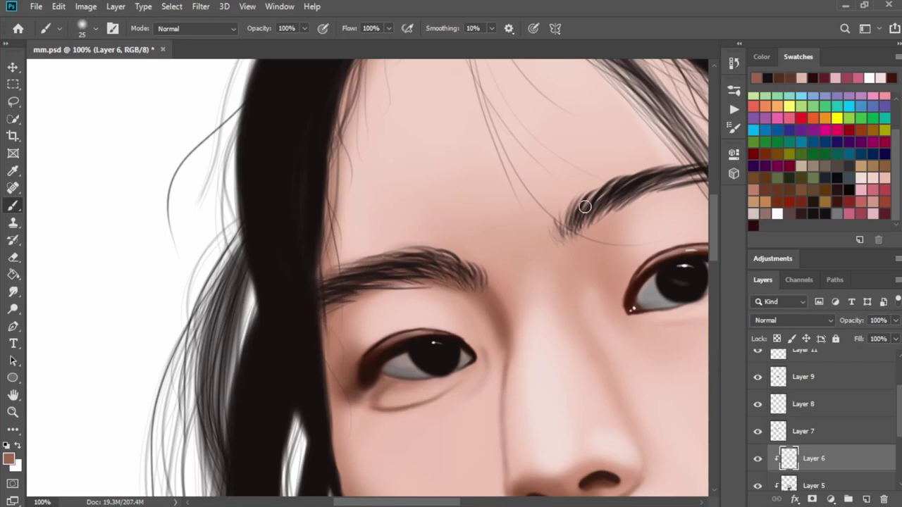
pyautogui.moveTo(662, 189); pyautogui.dragTo(704, 173)
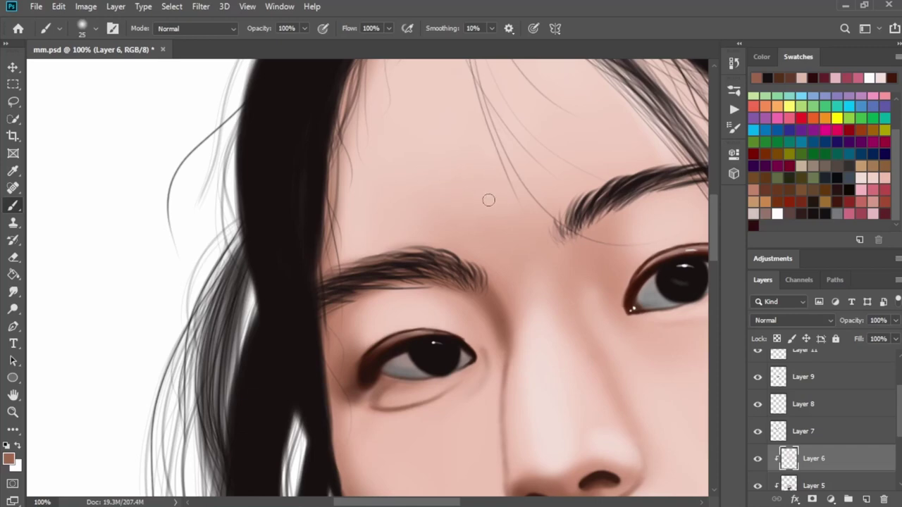
pyautogui.rightClick(489, 197)
pyautogui.click(734, 91)
# Add a new empty Layer 12 above Layer 10
pyautogui.scroll(3, 856, 398)
pyautogui.click(838, 393)
pyautogui.click(865, 498)
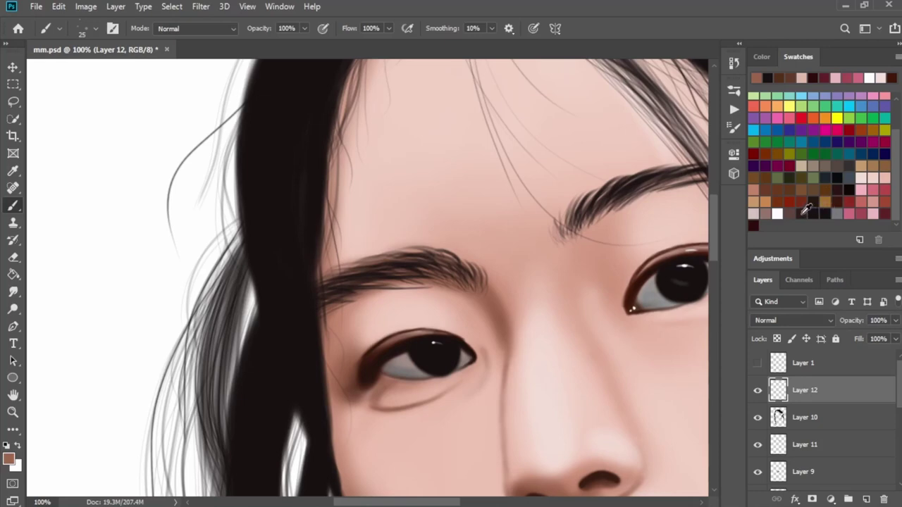
# Pick a dark brown colour and paint a hair strand across the forehead
pyautogui.click(806, 214)
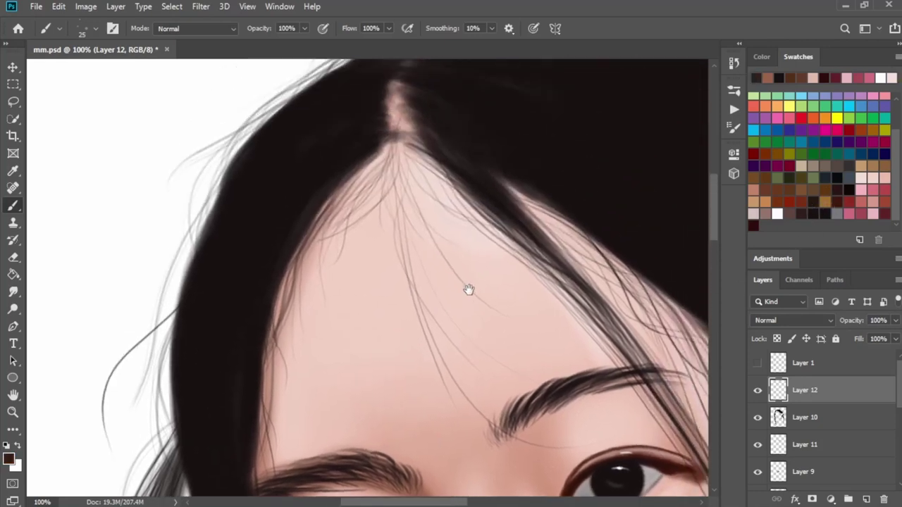
pyautogui.moveTo(559, 291); pyautogui.dragTo(210, 348)
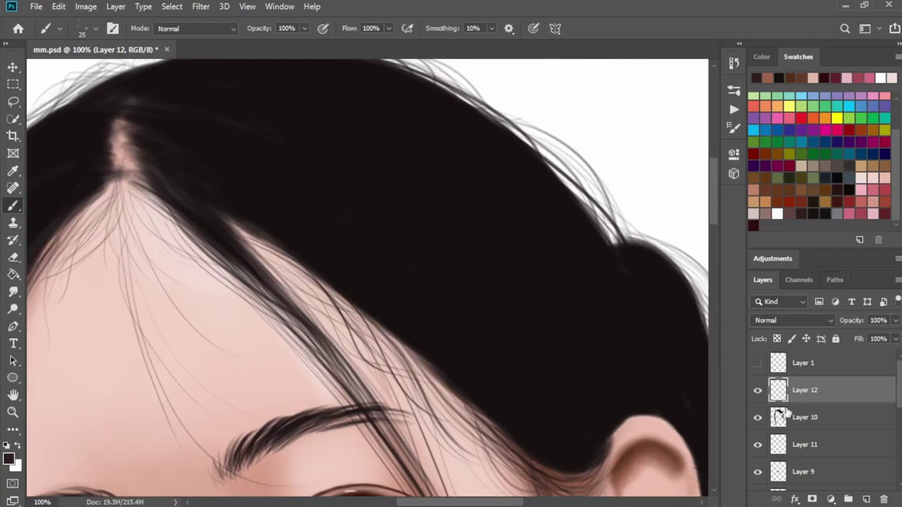
pyautogui.click(800, 213)
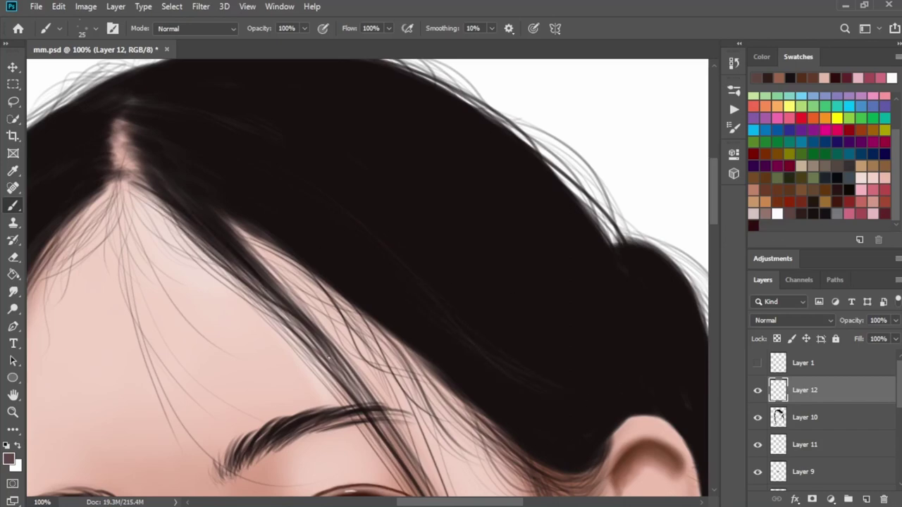
pyautogui.moveTo(237, 274); pyautogui.dragTo(332, 375)
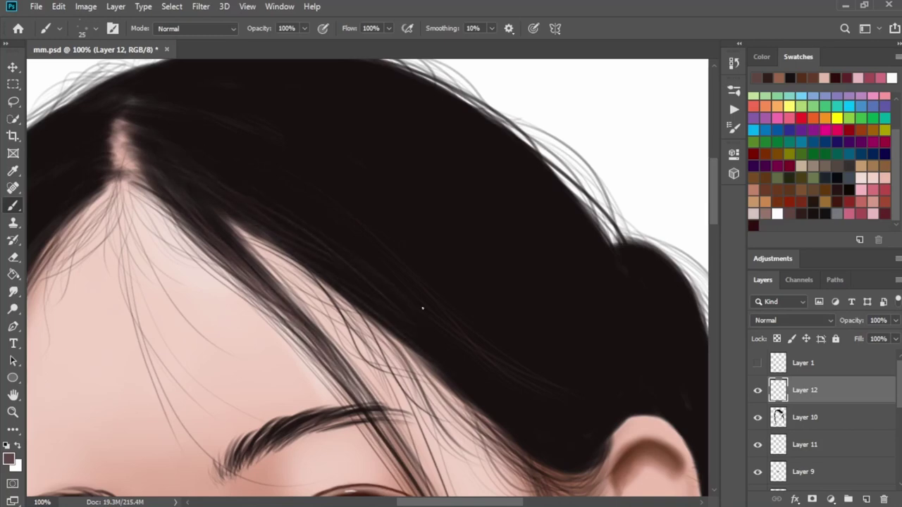
# Paint thin dark hair strands just beside the ear
pyautogui.moveTo(371, 246); pyautogui.dragTo(486, 372)
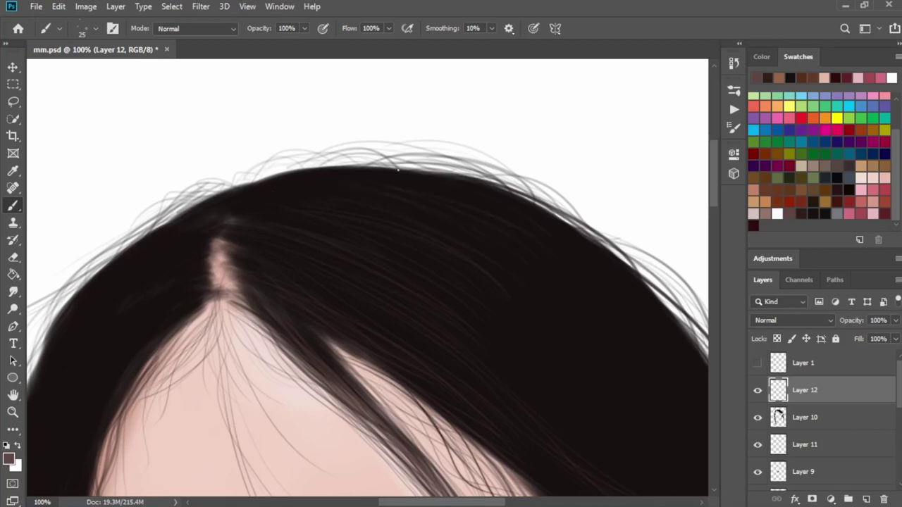
pyautogui.moveTo(558, 296); pyautogui.dragTo(431, 212)
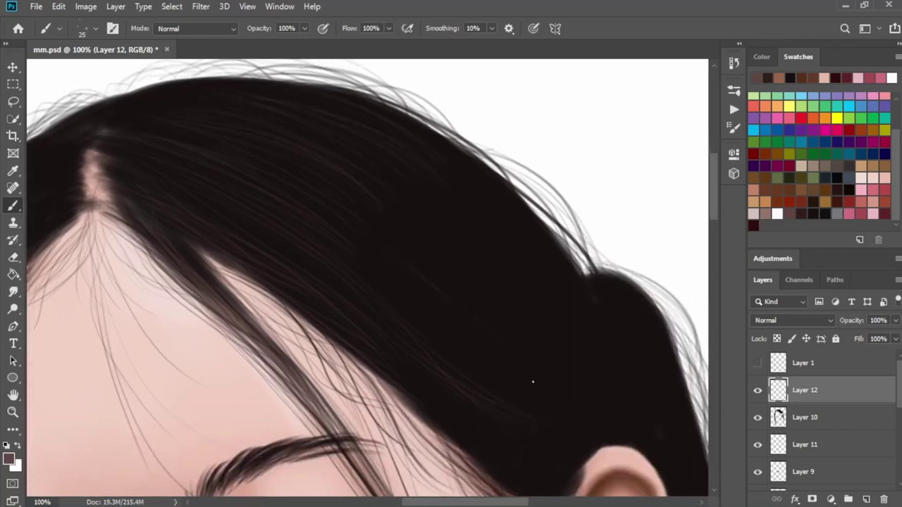
pyautogui.moveTo(591, 360); pyautogui.dragTo(436, 228)
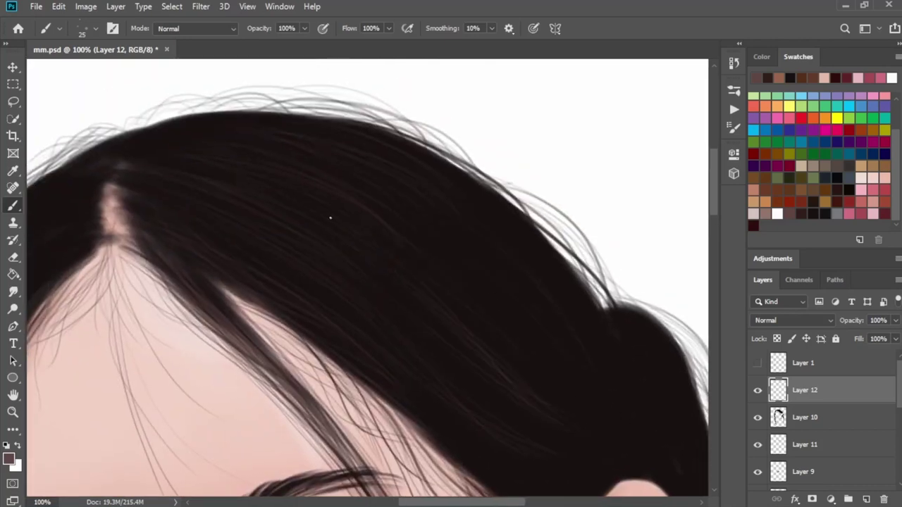
pyautogui.scroll(-2, 380, 232)
pyautogui.scroll(-2, 450, 275)
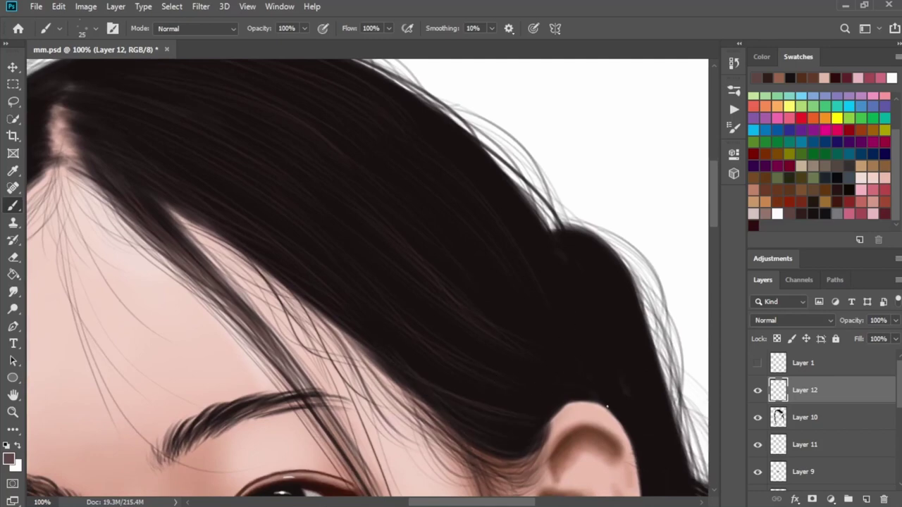
pyautogui.moveTo(595, 303); pyautogui.dragTo(580, 212)
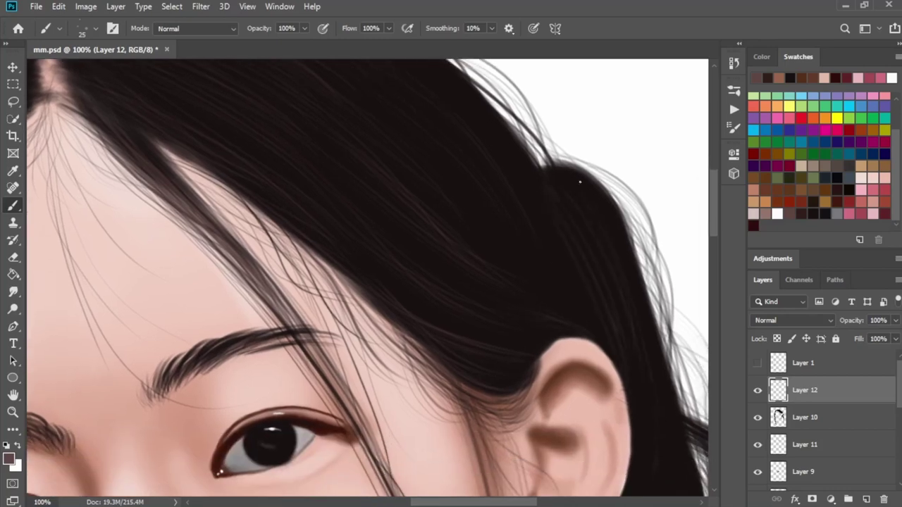
pyautogui.moveTo(650, 342); pyautogui.dragTo(598, 226)
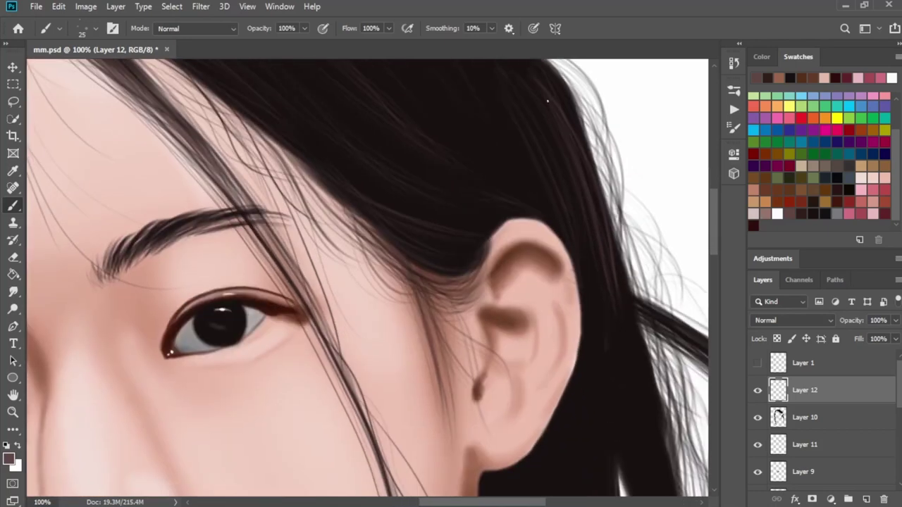
pyautogui.moveTo(623, 346)
pyautogui.mouseDown()
pyautogui.moveTo(610, 253)
pyautogui.moveTo(582, 395)
pyautogui.mouseUp()
pyautogui.moveTo(596, 290); pyautogui.dragTo(574, 417)
pyautogui.moveTo(598, 216); pyautogui.dragTo(576, 360)
pyautogui.moveTo(581, 237); pyautogui.dragTo(587, 323)
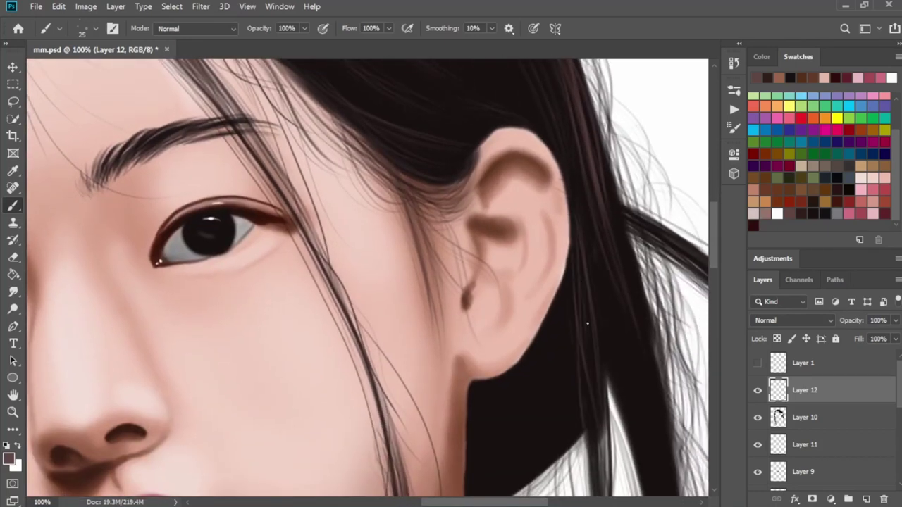
# Thicken and darken the hair strand beside the ear while viewing the whole face
pyautogui.scroll(-1, 586, 324)
pyautogui.scroll(-1, 604, 261)
pyautogui.moveTo(554, 256)
pyautogui.mouseDown()
pyautogui.moveTo(515, 262)
pyautogui.moveTo(507, 335)
pyautogui.moveTo(521, 466)
pyautogui.mouseUp()
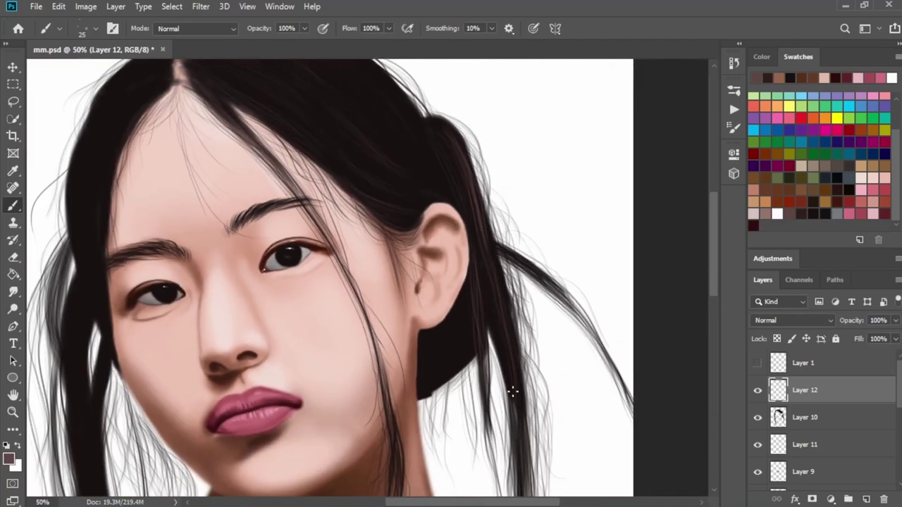
pyautogui.moveTo(556, 279)
pyautogui.mouseDown()
pyautogui.moveTo(580, 304)
pyautogui.moveTo(583, 327)
pyautogui.mouseUp()
pyautogui.moveTo(517, 253); pyautogui.dragTo(627, 390)
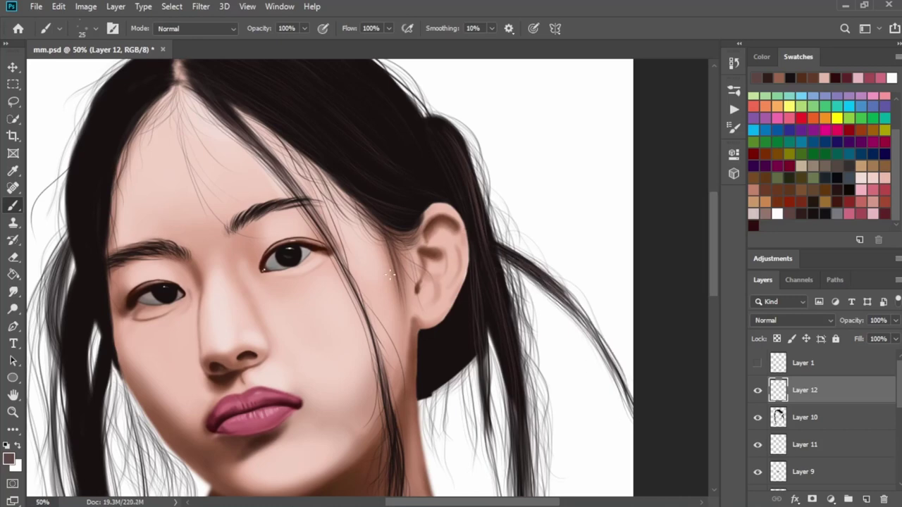
pyautogui.scroll(1, 389, 274)
# Paint faint light brown strands over the hair right of the parting
pyautogui.moveTo(442, 231); pyautogui.dragTo(505, 302)
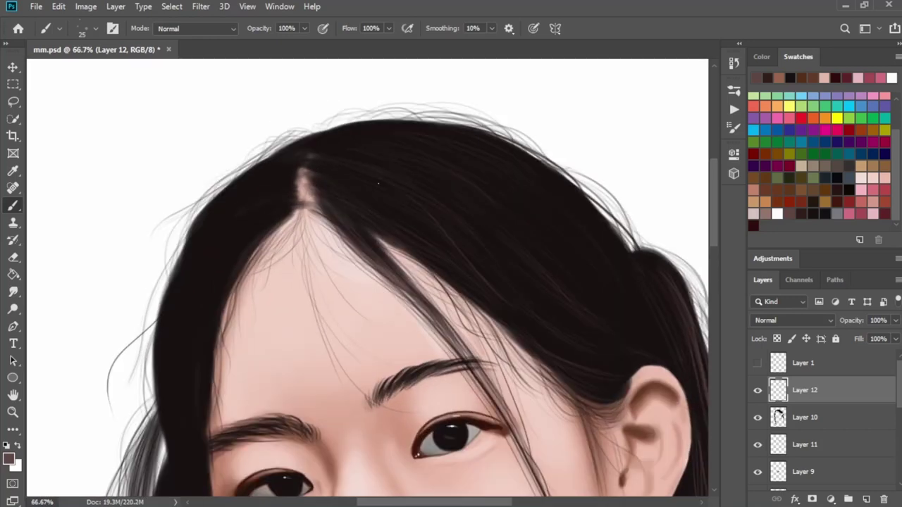
pyautogui.moveTo(415, 199); pyautogui.dragTo(535, 289)
pyautogui.moveTo(456, 249); pyautogui.dragTo(496, 296)
pyautogui.moveTo(413, 236); pyautogui.dragTo(498, 314)
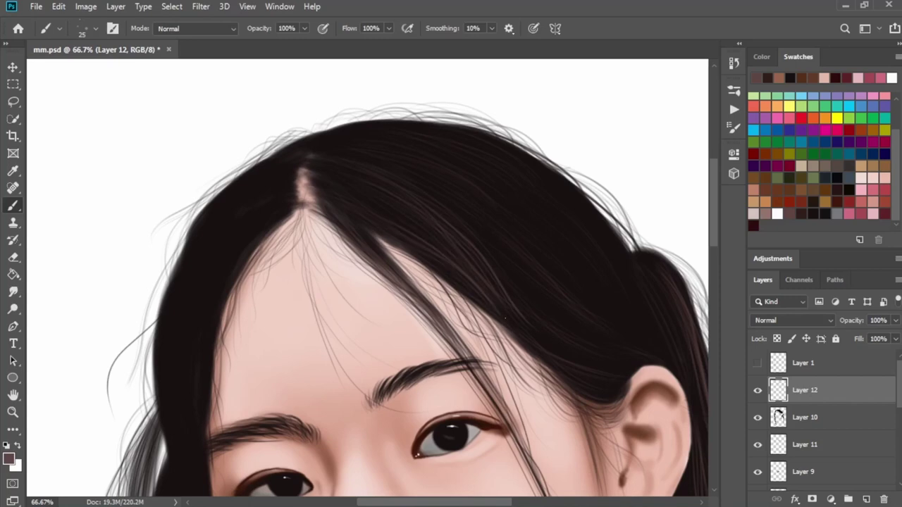
pyautogui.moveTo(468, 233)
pyautogui.mouseDown()
pyautogui.moveTo(510, 292)
pyautogui.moveTo(545, 312)
pyautogui.mouseUp()
pyautogui.moveTo(418, 248); pyautogui.dragTo(502, 319)
pyautogui.moveTo(462, 211); pyautogui.dragTo(496, 243)
pyautogui.moveTo(486, 201); pyautogui.dragTo(525, 249)
pyautogui.moveTo(448, 164); pyautogui.dragTo(488, 190)
pyautogui.moveTo(436, 145); pyautogui.dragTo(531, 221)
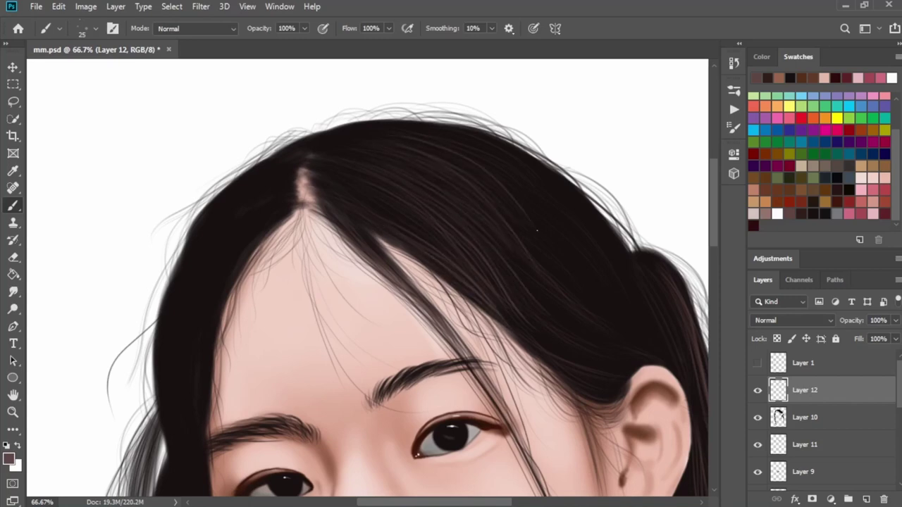
# Add more light strands near the crown and along the top hair edge
pyautogui.moveTo(407, 134); pyautogui.dragTo(455, 145)
pyautogui.moveTo(382, 157); pyautogui.dragTo(476, 210)
pyautogui.moveTo(407, 162); pyautogui.dragTo(498, 223)
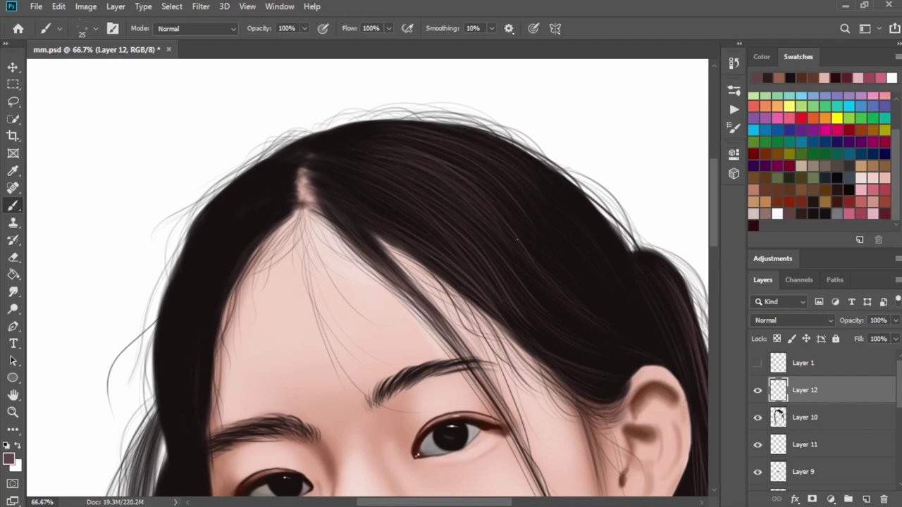
pyautogui.moveTo(389, 140); pyautogui.dragTo(480, 172)
pyautogui.moveTo(434, 144); pyautogui.dragTo(504, 160)
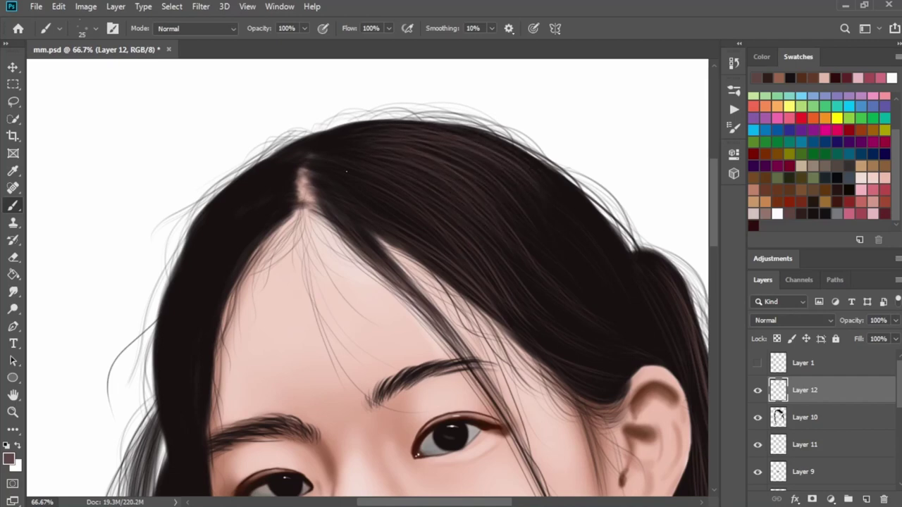
pyautogui.moveTo(386, 183); pyautogui.dragTo(513, 296)
pyautogui.moveTo(404, 168)
pyautogui.mouseDown()
pyautogui.moveTo(477, 204)
pyautogui.moveTo(487, 240)
pyautogui.mouseUp()
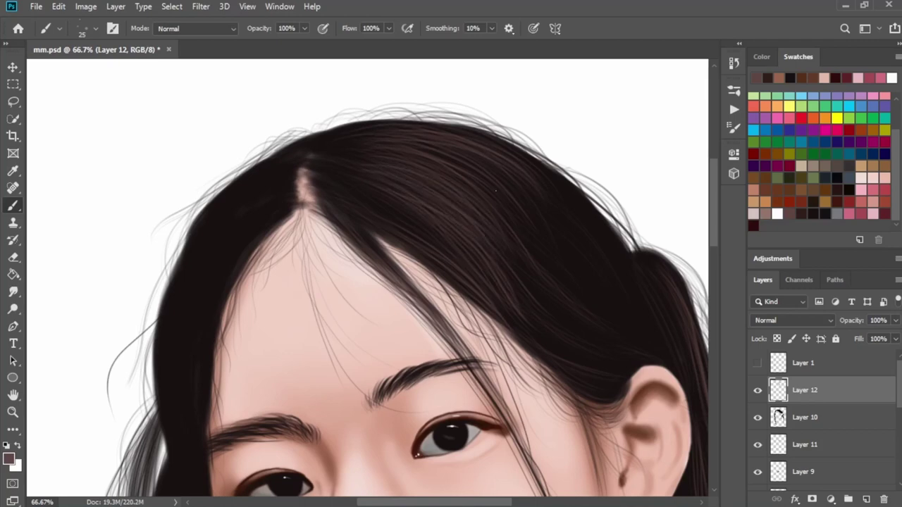
pyautogui.moveTo(419, 139); pyautogui.dragTo(479, 156)
# Paint light brown highlight strands over the hair left of the parting
pyautogui.moveTo(274, 206); pyautogui.dragTo(221, 263)
pyautogui.moveTo(281, 197); pyautogui.dragTo(212, 257)
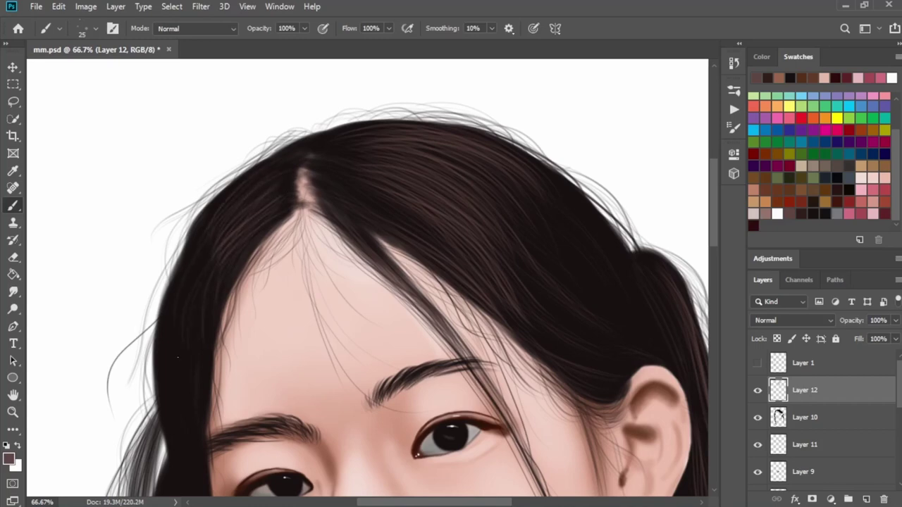
pyautogui.moveTo(246, 211); pyautogui.dragTo(201, 261)
pyautogui.moveTo(275, 184); pyautogui.dragTo(197, 255)
pyautogui.moveTo(267, 172); pyautogui.dragTo(197, 228)
pyautogui.moveTo(270, 216); pyautogui.dragTo(229, 260)
pyautogui.moveTo(267, 174); pyautogui.dragTo(202, 230)
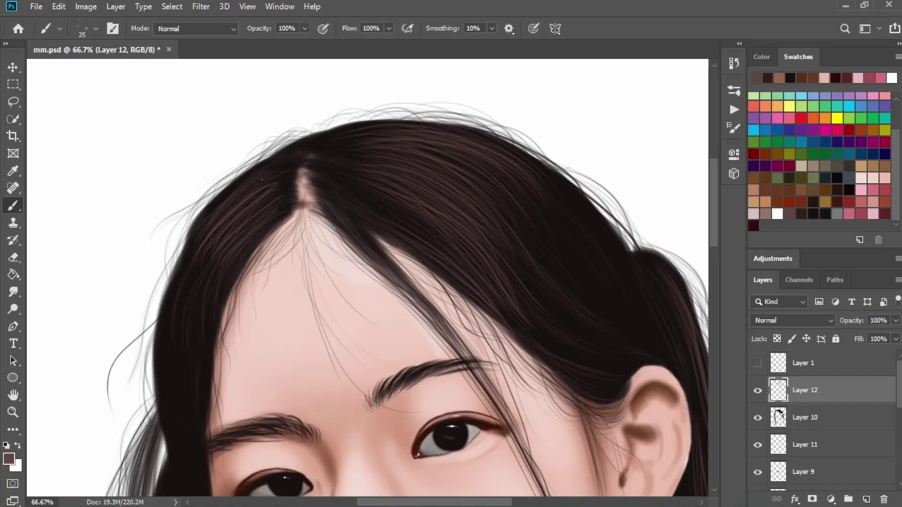
pyautogui.moveTo(294, 175)
pyautogui.mouseDown()
pyautogui.moveTo(261, 188)
pyautogui.moveTo(205, 292)
pyautogui.moveTo(200, 338)
pyautogui.mouseUp()
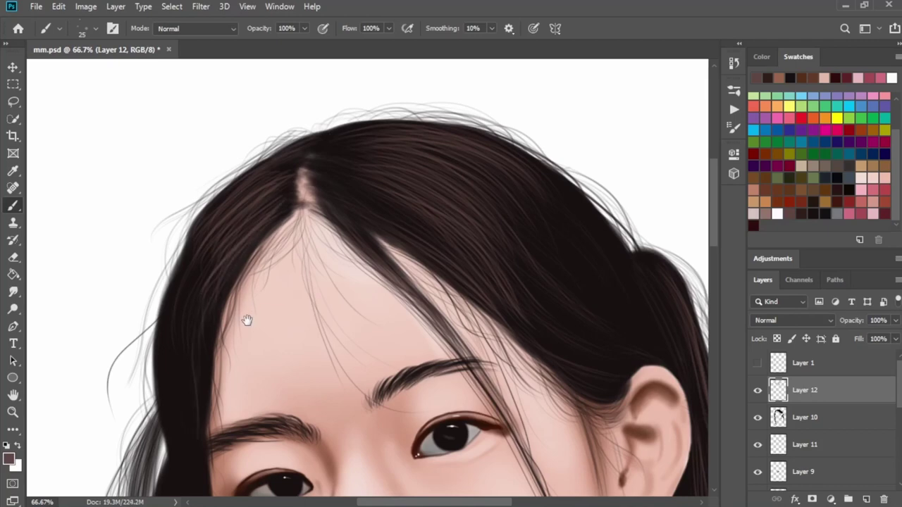
pyautogui.moveTo(246, 318); pyautogui.dragTo(331, 204)
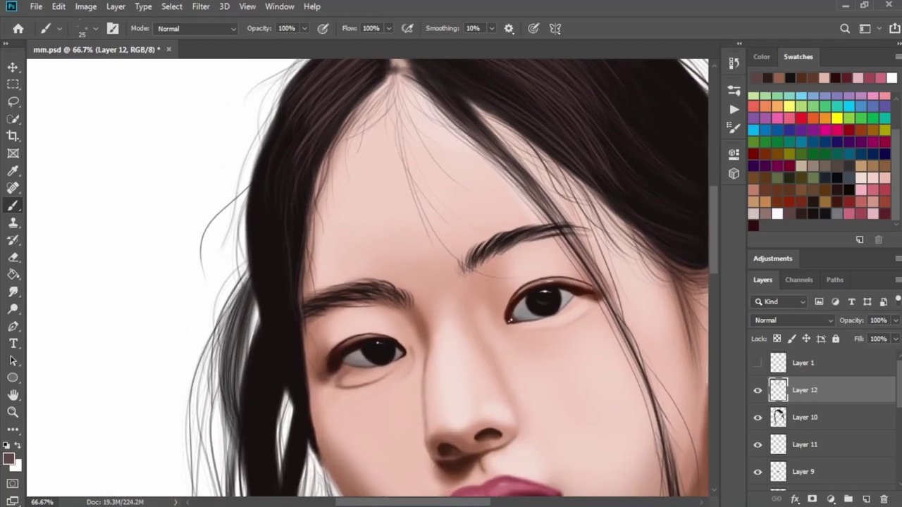
# Paint a darker brown strand along the left hair edge and look over the portrait
pyautogui.moveTo(284, 324)
pyautogui.mouseDown()
pyautogui.moveTo(354, 250)
pyautogui.moveTo(374, 257)
pyautogui.mouseUp()
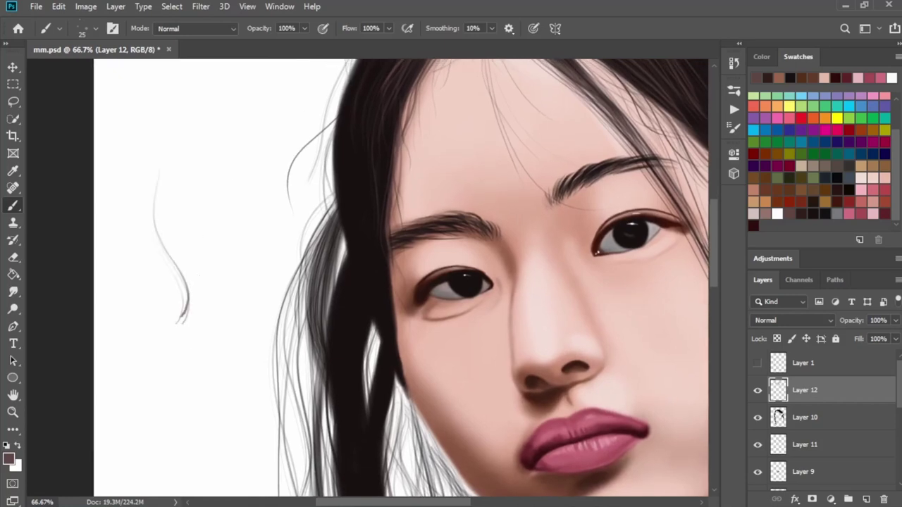
pyautogui.moveTo(325, 226)
pyautogui.mouseDown()
pyautogui.moveTo(301, 321)
pyautogui.moveTo(372, 221)
pyautogui.mouseUp()
pyautogui.scroll(-3, 378, 360)
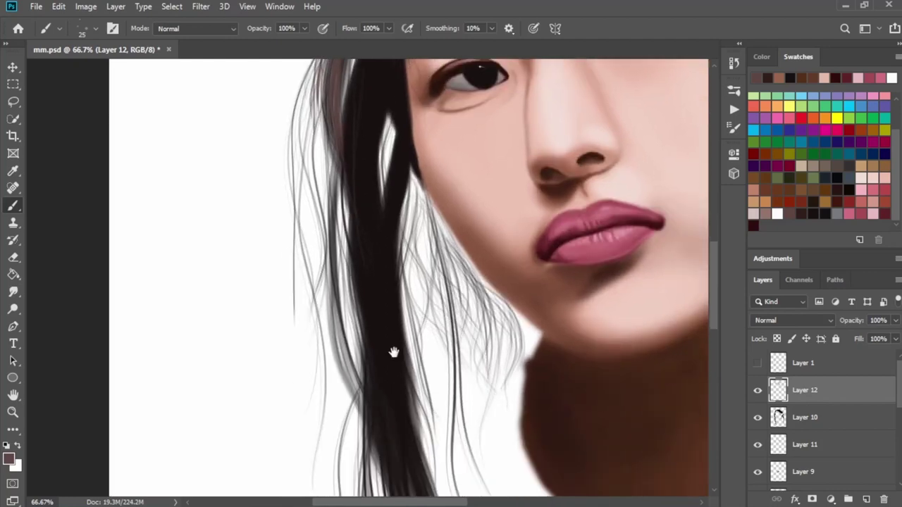
pyautogui.scroll(-5, 392, 352)
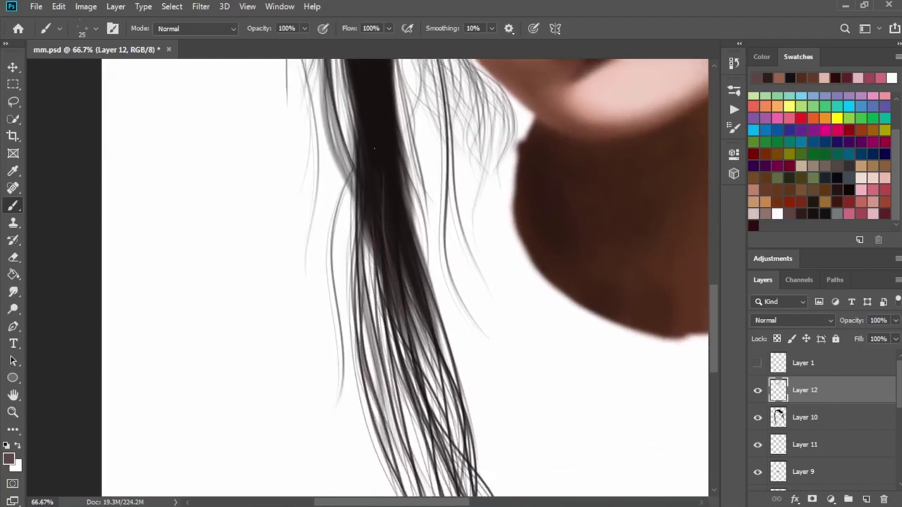
pyautogui.scroll(5, 429, 372)
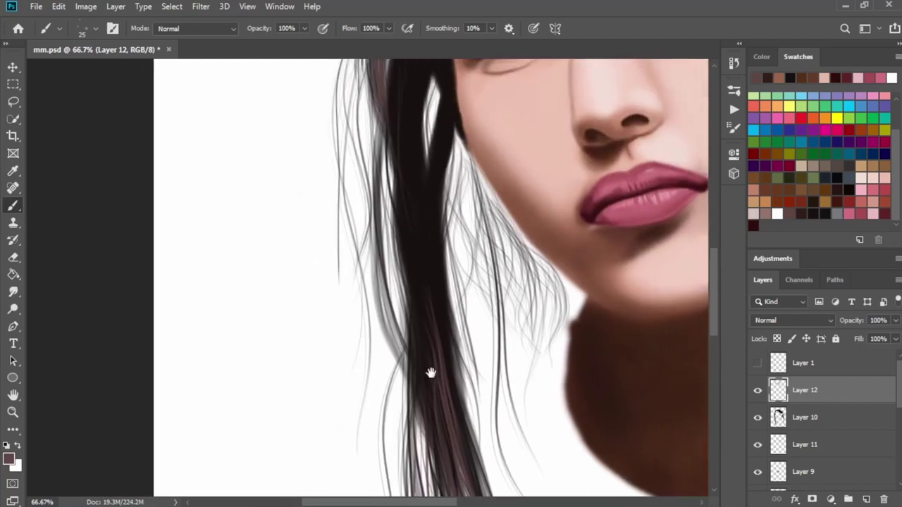
pyautogui.hscroll(3, 426, 317)
pyautogui.hscroll(5, 421, 266)
pyautogui.hscroll(4, 421, 266)
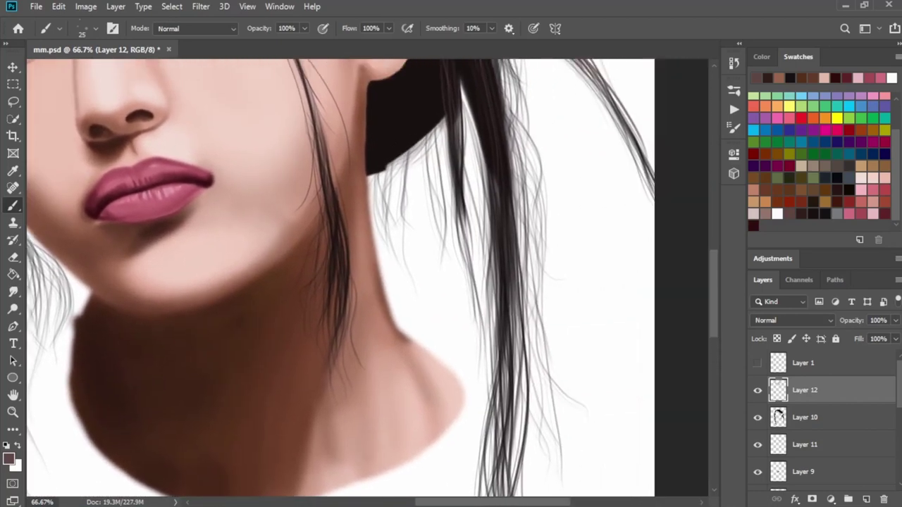
pyautogui.scroll(3, 472, 272)
pyautogui.scroll(-2, 475, 217)
pyautogui.scroll(-4, 423, 247)
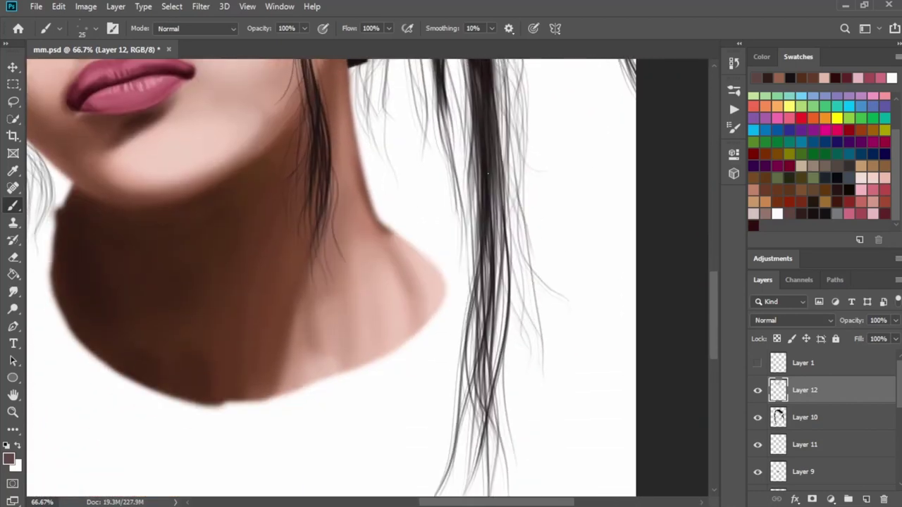
# Zoom out to 50%, view the top of the head, and add Layer 13 above Layer 12
pyautogui.hotkey('ctrl', '-')
pyautogui.scroll(4, 422, 247)
pyautogui.hscroll(-4, 407, 217)
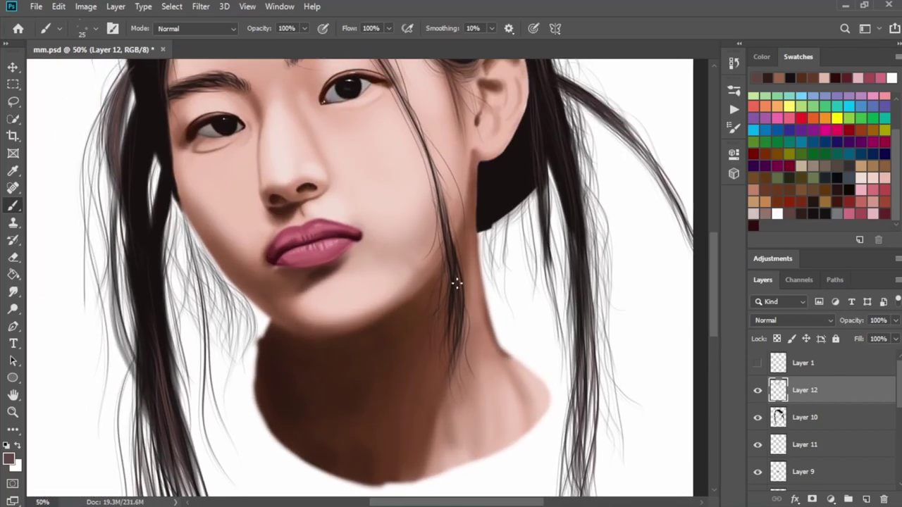
pyautogui.scroll(5, 415, 242)
pyautogui.scroll(3, 470, 342)
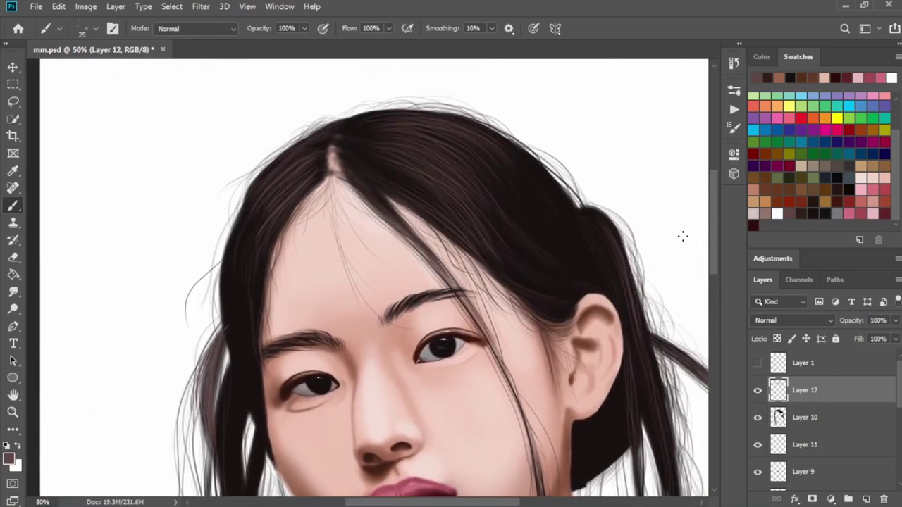
pyautogui.scroll(2, 511, 253)
pyautogui.moveTo(512, 252); pyautogui.dragTo(501, 252)
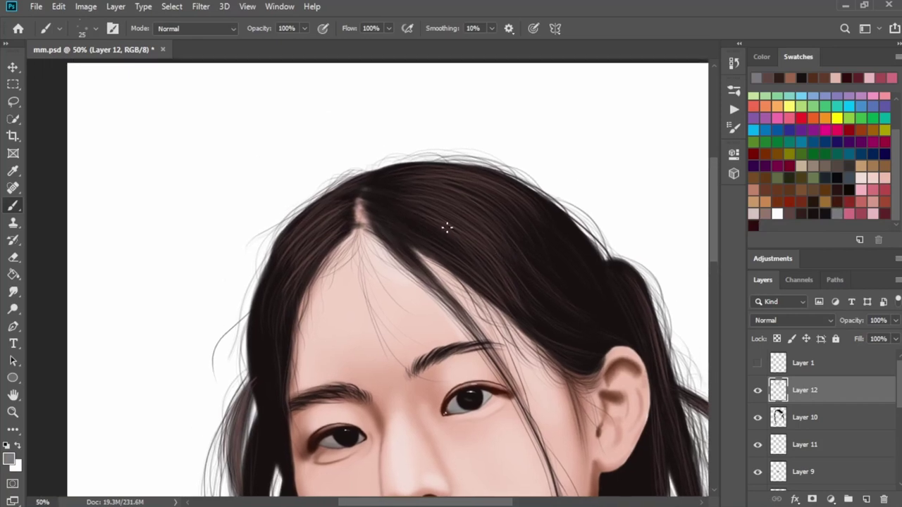
pyautogui.click(866, 498)
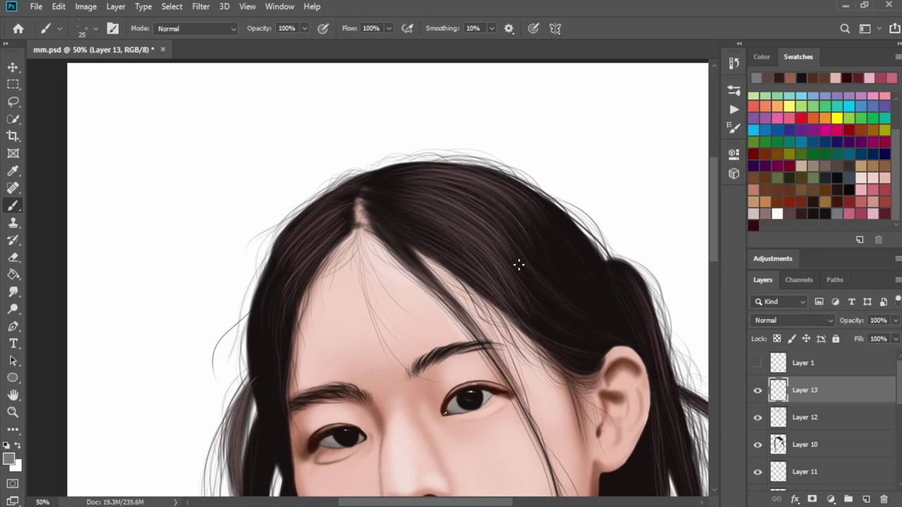
# Brush faint light strands across the dark bangs and the right-side hair toward the ear
pyautogui.moveTo(507, 184); pyautogui.dragTo(561, 238)
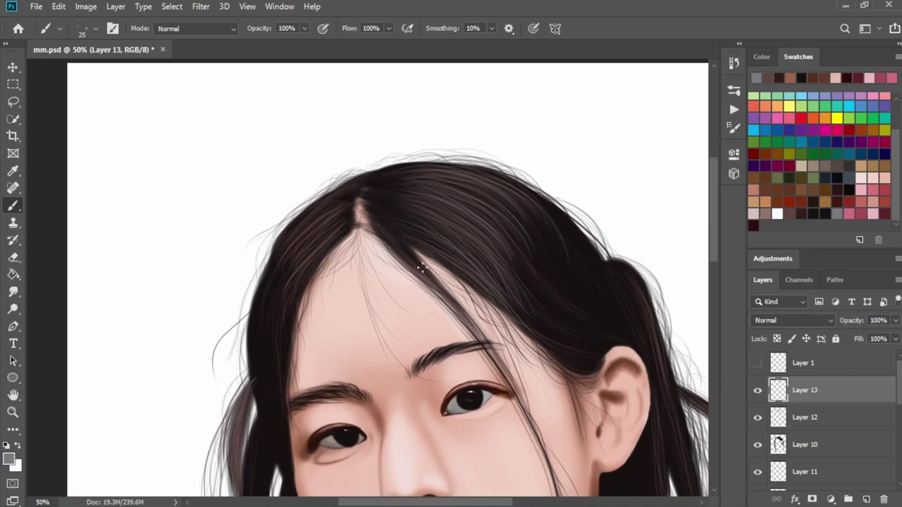
pyautogui.moveTo(394, 236); pyautogui.dragTo(463, 324)
pyautogui.moveTo(449, 266); pyautogui.dragTo(498, 301)
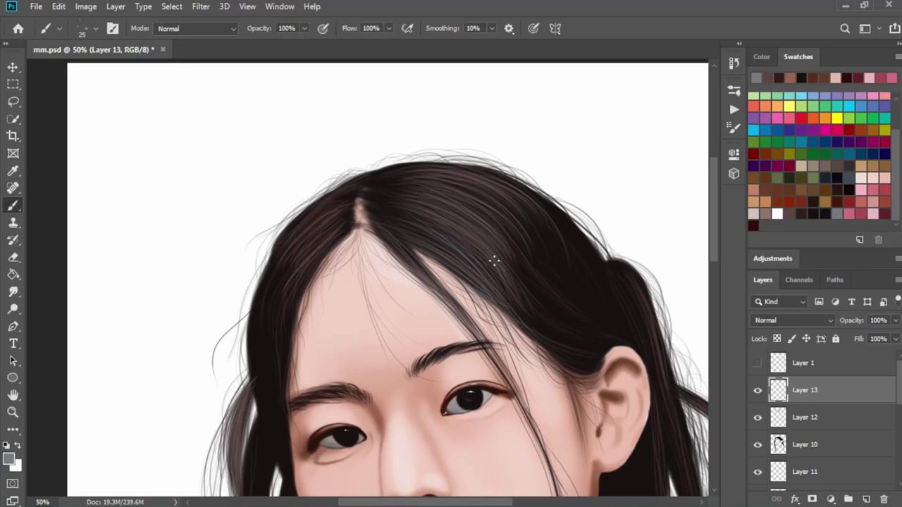
pyautogui.moveTo(479, 220); pyautogui.dragTo(542, 313)
pyautogui.moveTo(513, 276); pyautogui.dragTo(566, 343)
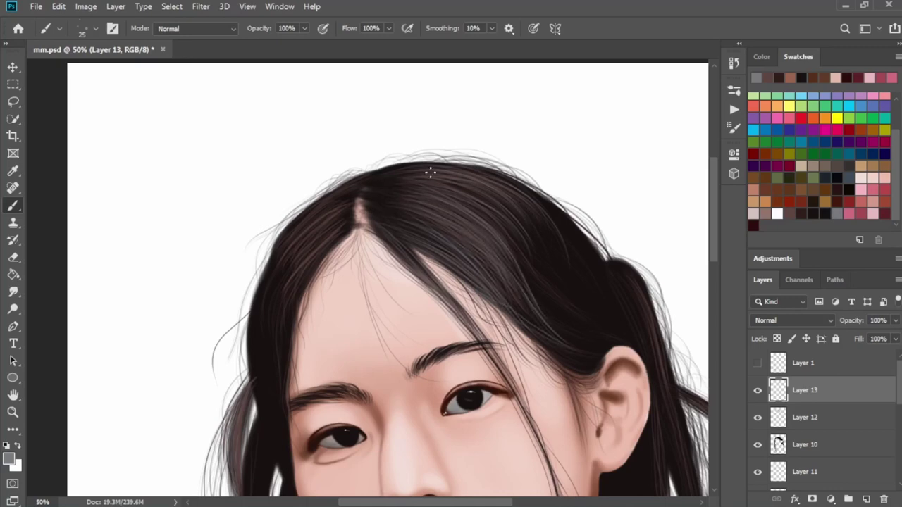
pyautogui.moveTo(493, 184)
pyautogui.mouseDown()
pyautogui.moveTo(577, 259)
pyautogui.moveTo(641, 346)
pyautogui.mouseUp()
pyautogui.moveTo(608, 262)
pyautogui.mouseDown()
pyautogui.moveTo(662, 391)
pyautogui.moveTo(579, 253)
pyautogui.mouseUp()
pyautogui.moveTo(547, 136); pyautogui.dragTo(610, 314)
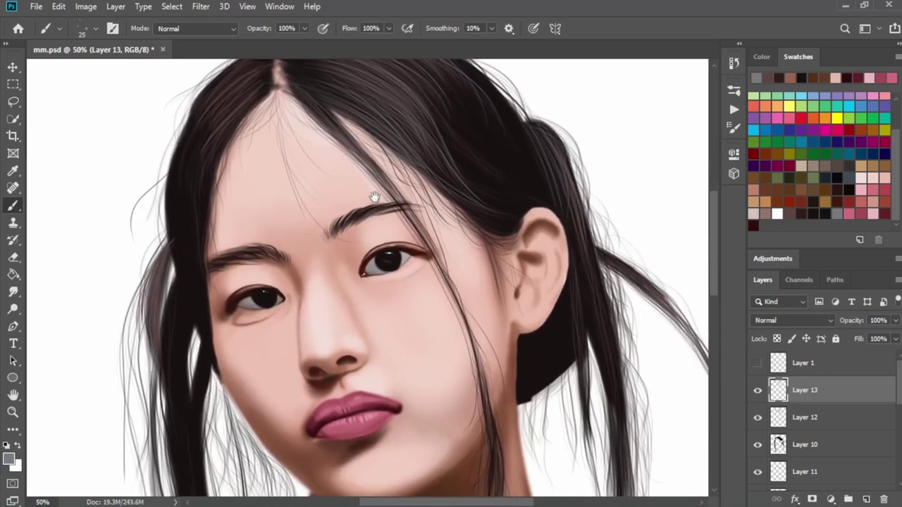
# Pan to the top of the head and paint thin light strands along the parting
pyautogui.moveTo(374, 197); pyautogui.dragTo(466, 296)
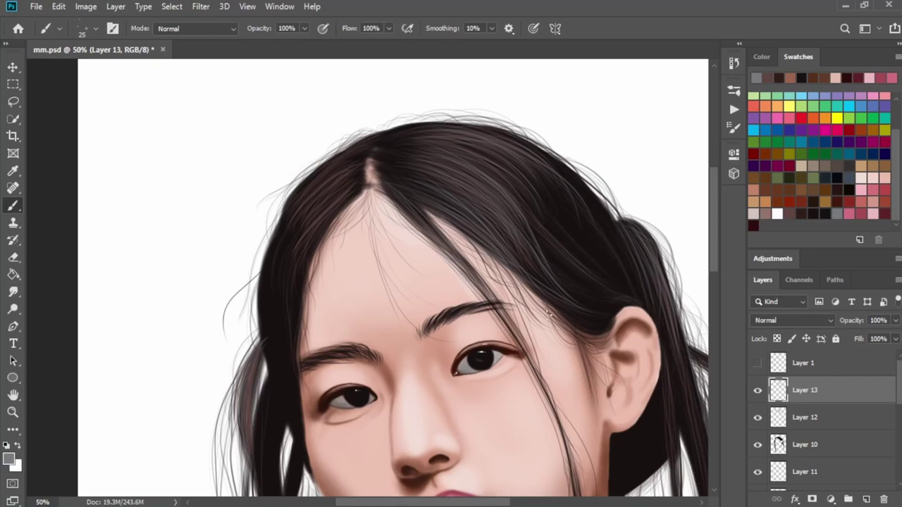
pyautogui.moveTo(393, 251); pyautogui.dragTo(438, 293)
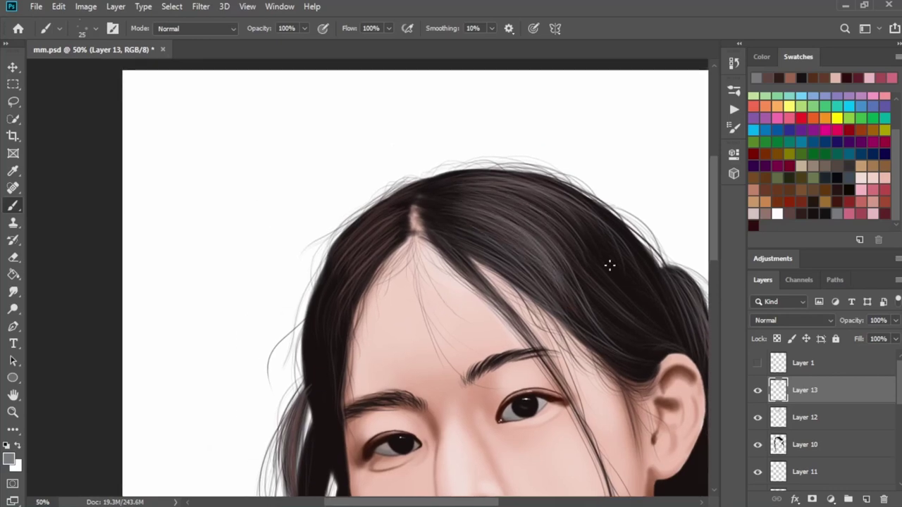
pyautogui.moveTo(307, 228); pyautogui.dragTo(394, 174)
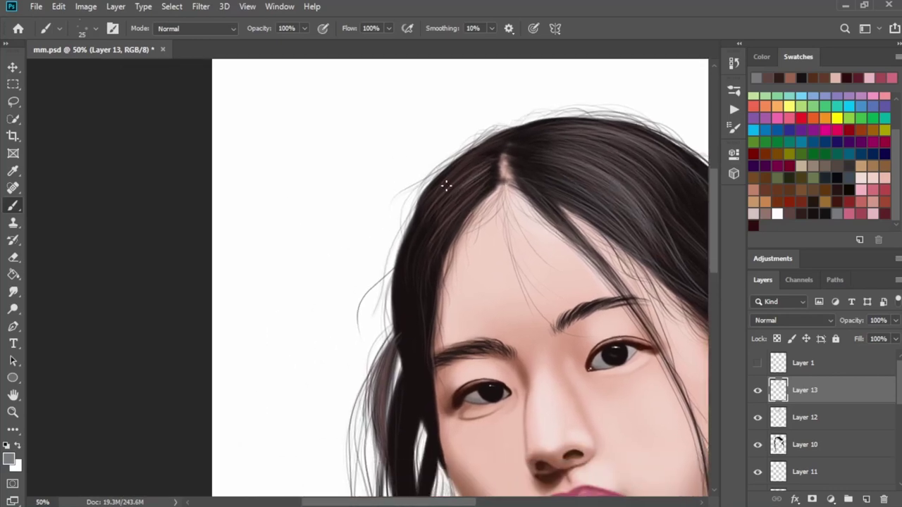
pyautogui.moveTo(495, 174); pyautogui.dragTo(438, 243)
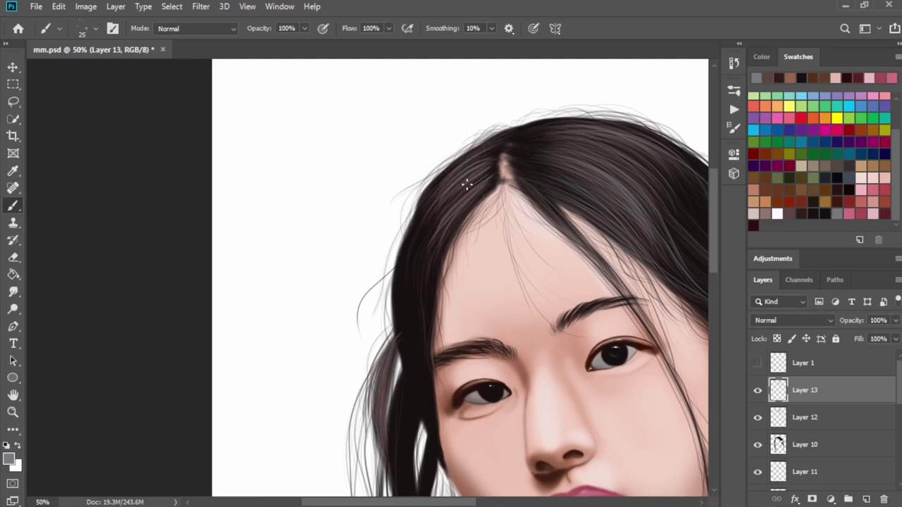
pyautogui.moveTo(454, 190); pyautogui.dragTo(417, 293)
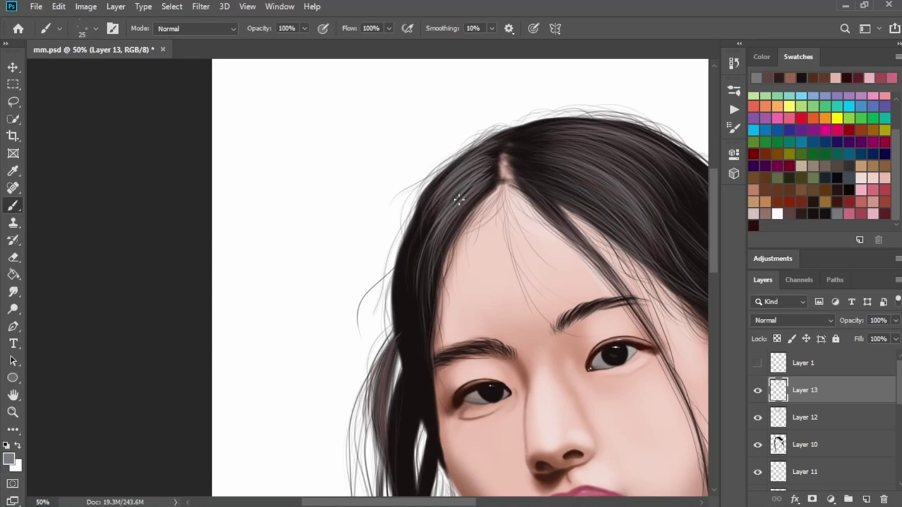
pyautogui.moveTo(498, 168); pyautogui.dragTo(476, 191)
# Brush three more faint grey strands across the right-side hair on Layer 13, then view the whole face
pyautogui.scroll(-3, 437, 211)
pyautogui.scroll(4, 498, 207)
pyautogui.hscroll(3, 549, 254)
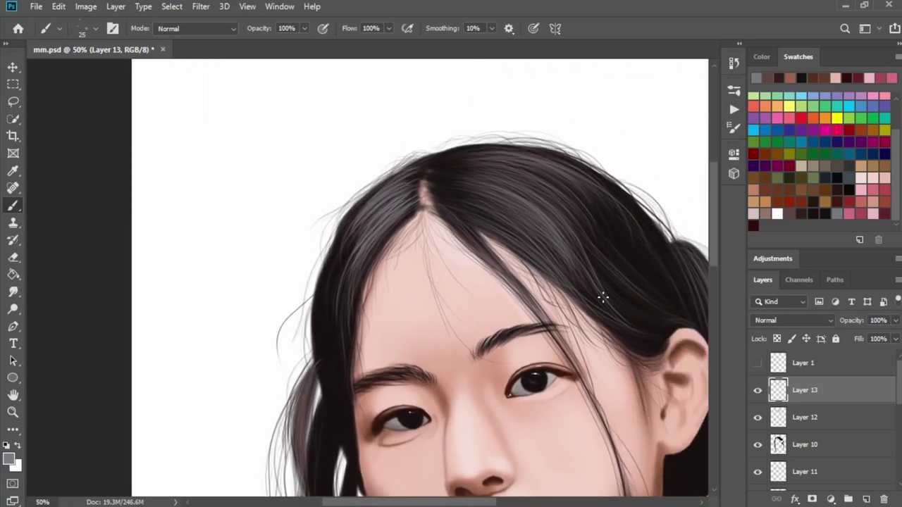
pyautogui.moveTo(485, 198); pyautogui.dragTo(583, 275)
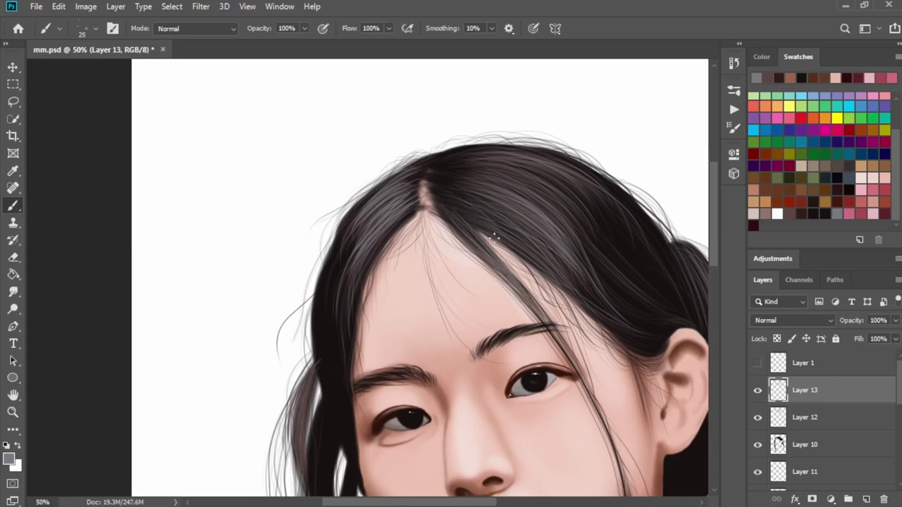
pyautogui.moveTo(481, 169); pyautogui.dragTo(599, 234)
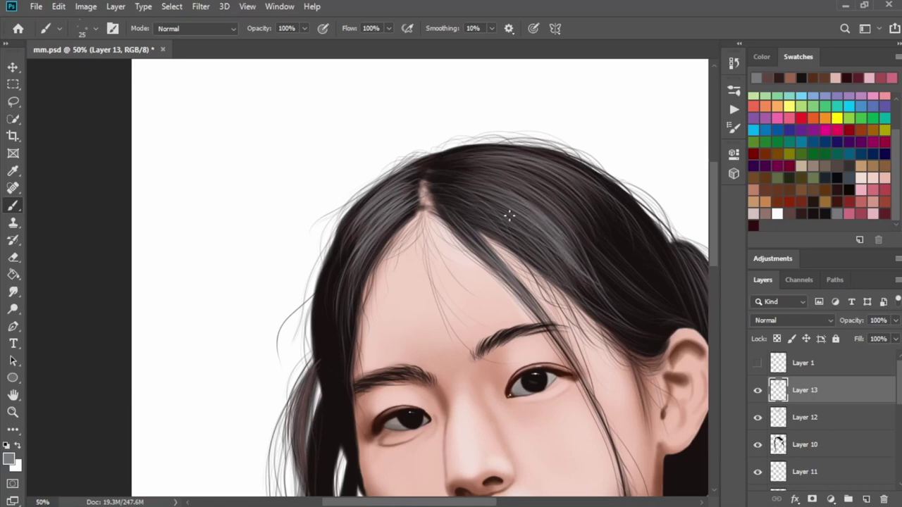
pyautogui.moveTo(478, 165); pyautogui.dragTo(599, 244)
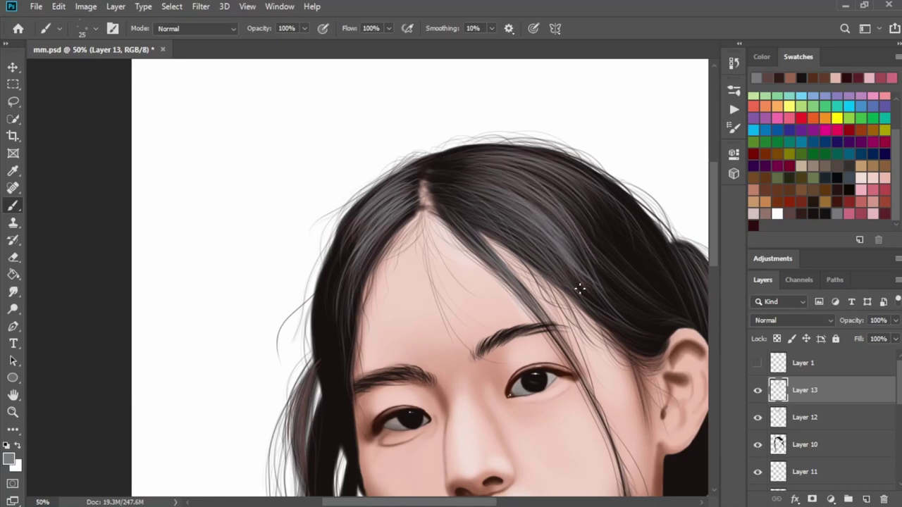
pyautogui.moveTo(563, 293); pyautogui.dragTo(517, 231)
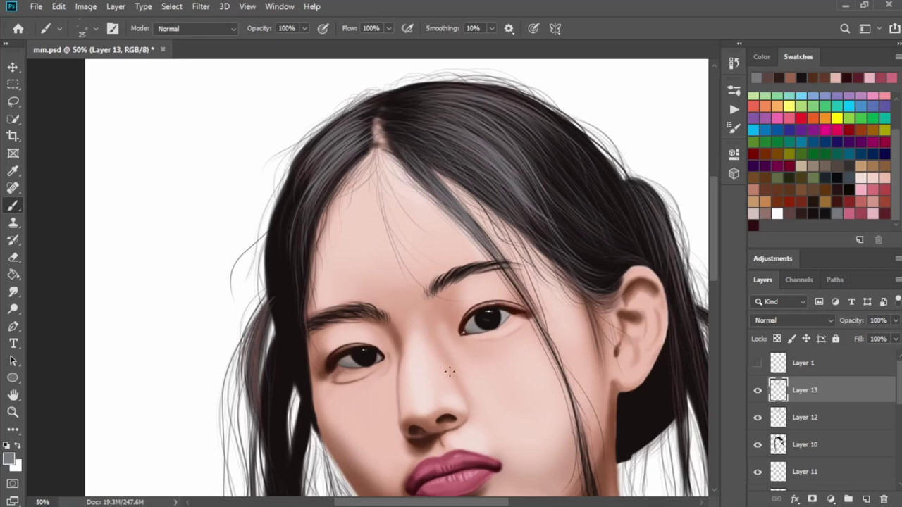
pyautogui.scroll(-1, 405, 382)
# Switch to Layer 6 and choose a soft round brush
pyautogui.scroll(-4, 409, 374)
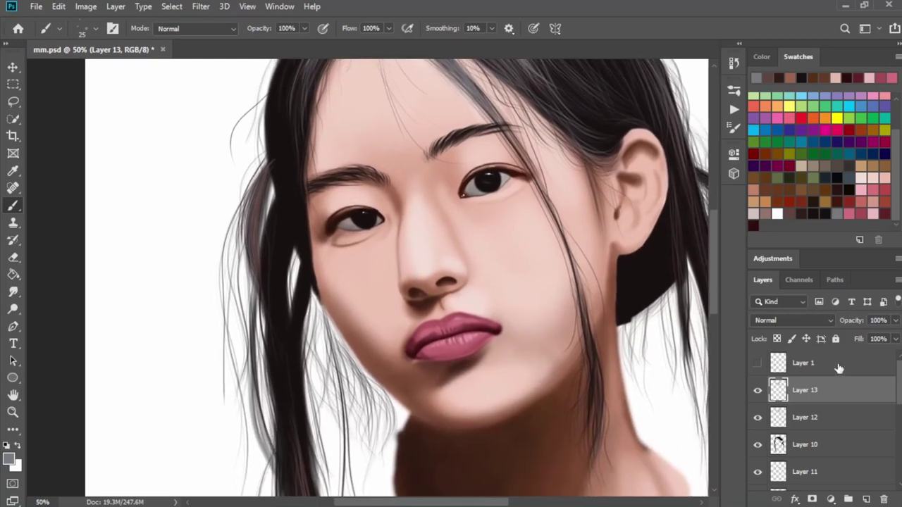
pyautogui.scroll(-5, 821, 423)
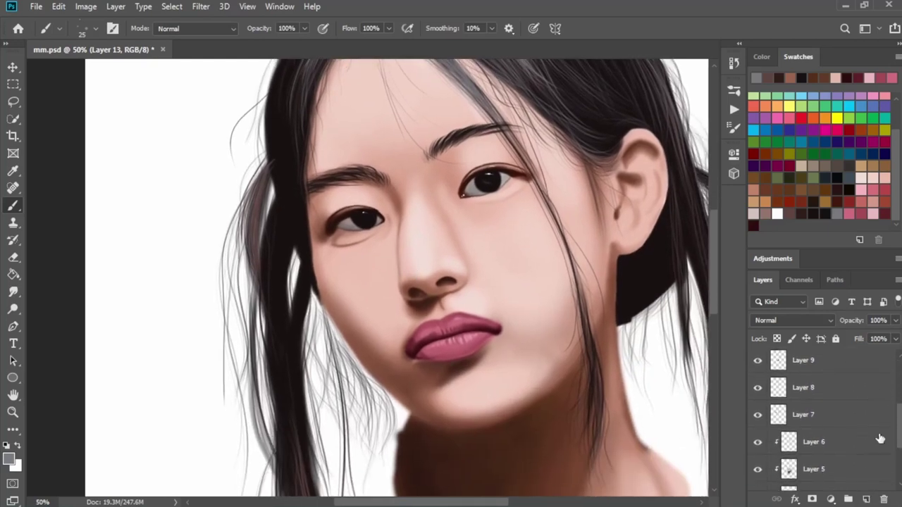
pyautogui.click(814, 442)
pyautogui.scroll(4, 517, 316)
pyautogui.rightClick(308, 234)
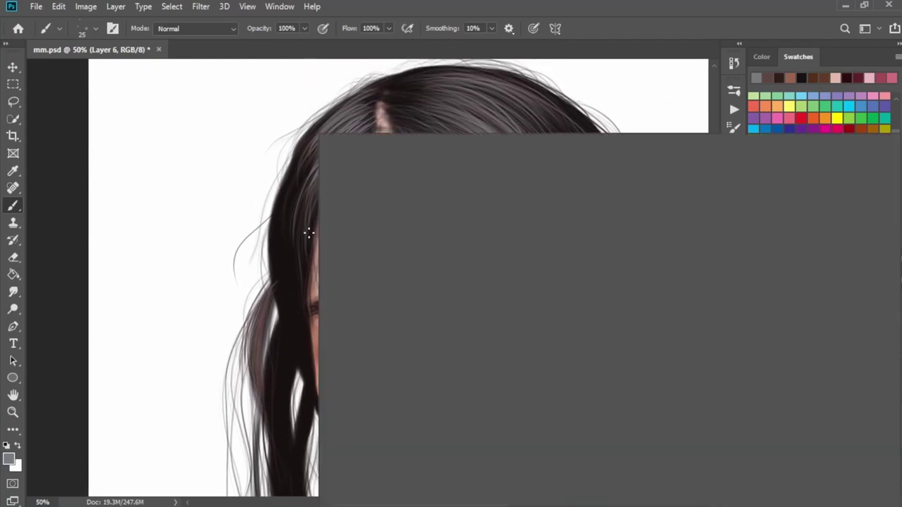
pyautogui.click(446, 315)
pyautogui.click(680, 55)
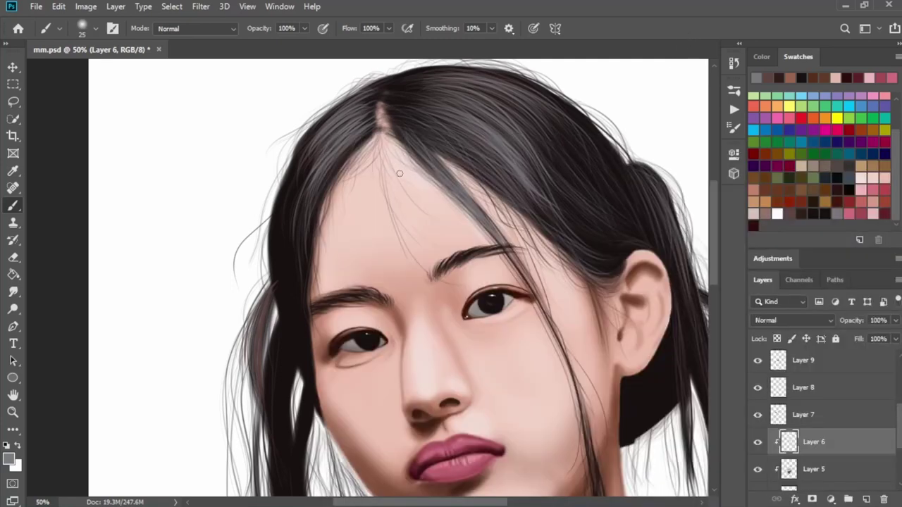
pyautogui.scroll(1, 399, 173)
# Sample the pinkish skin tone near the brow and blend it into the hair parting
pyautogui.moveTo(401, 162); pyautogui.dragTo(430, 247)
pyautogui.press('i')
pyautogui.click(466, 451)
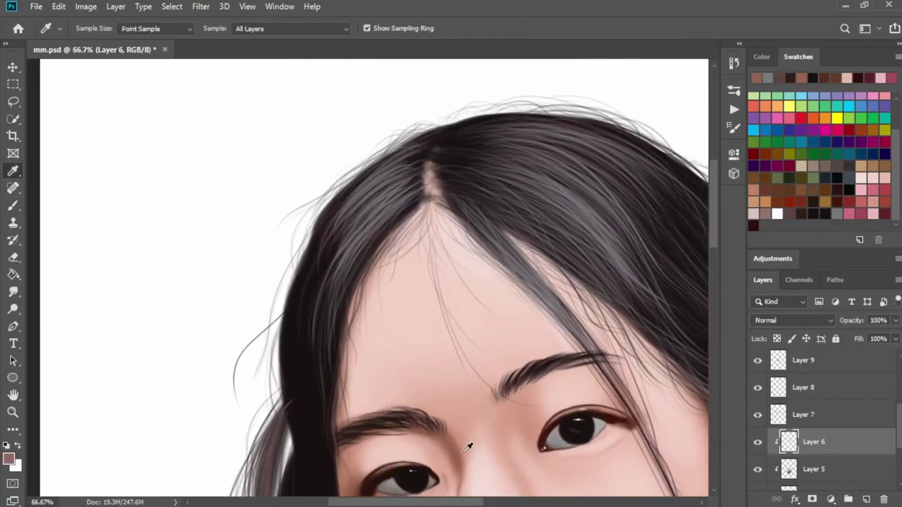
pyautogui.press('b')
pyautogui.moveTo(421, 203)
pyautogui.mouseDown()
pyautogui.moveTo(458, 213)
pyautogui.moveTo(402, 219)
pyautogui.mouseUp()
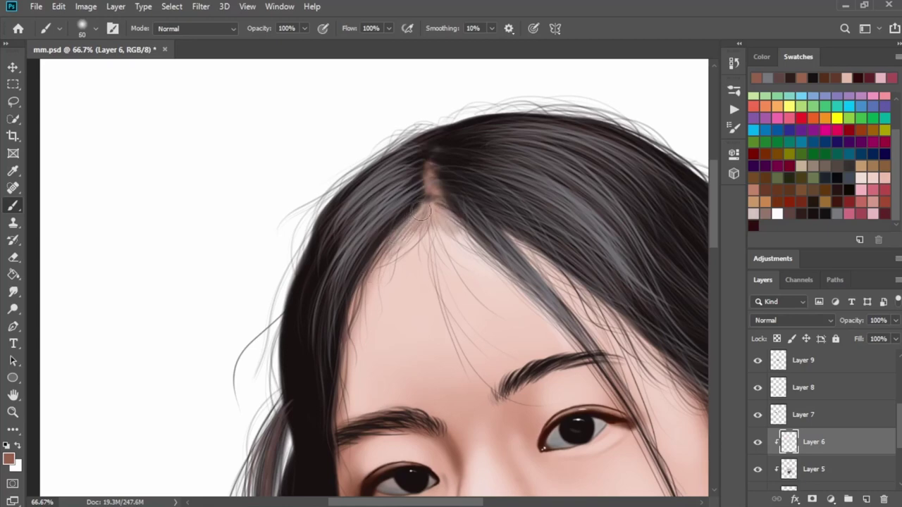
# With a 90 px black brush, darken the hair along the parting and above the forehead
pyautogui.press(']')
pyautogui.press(']')
pyautogui.press(']')
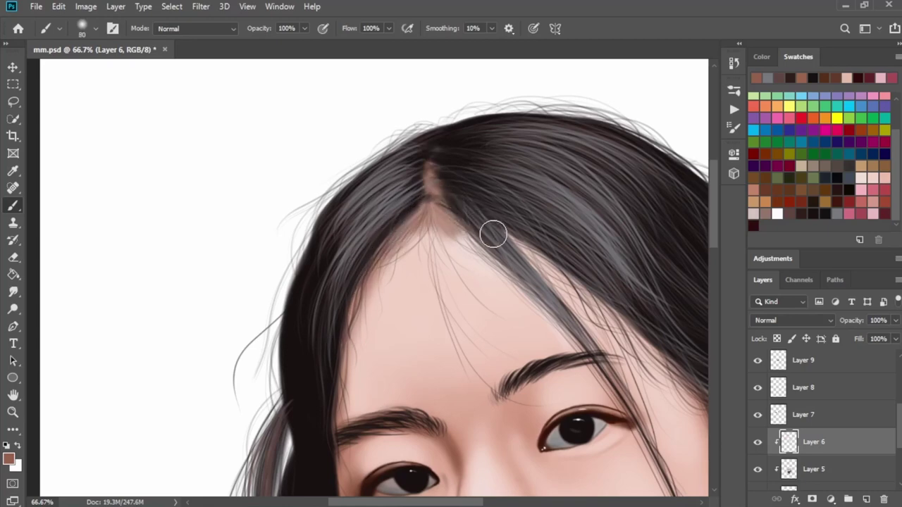
pyautogui.press(']')
pyautogui.moveTo(493, 235)
pyautogui.mouseDown()
pyautogui.moveTo(471, 226)
pyautogui.moveTo(420, 250)
pyautogui.moveTo(451, 223)
pyautogui.mouseUp()
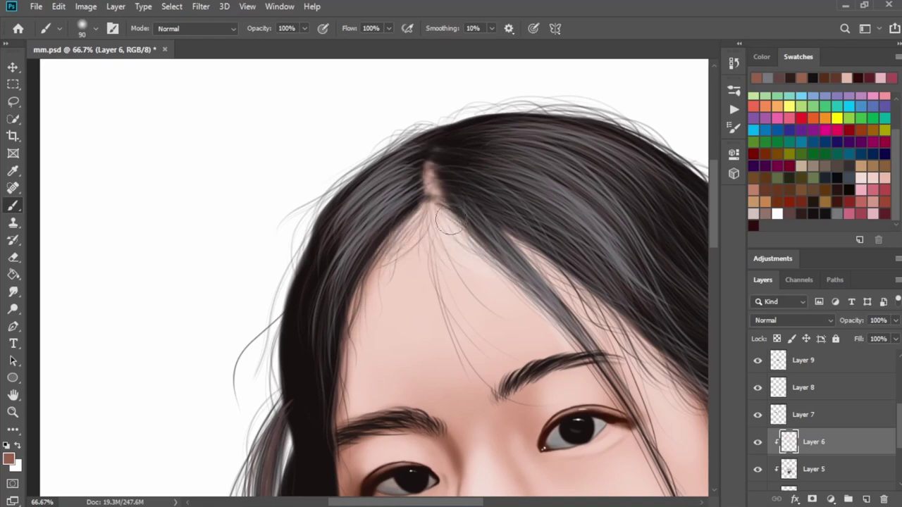
pyautogui.click(845, 206)
pyautogui.moveTo(469, 187)
pyautogui.mouseDown()
pyautogui.moveTo(418, 177)
pyautogui.moveTo(447, 205)
pyautogui.moveTo(365, 298)
pyautogui.mouseUp()
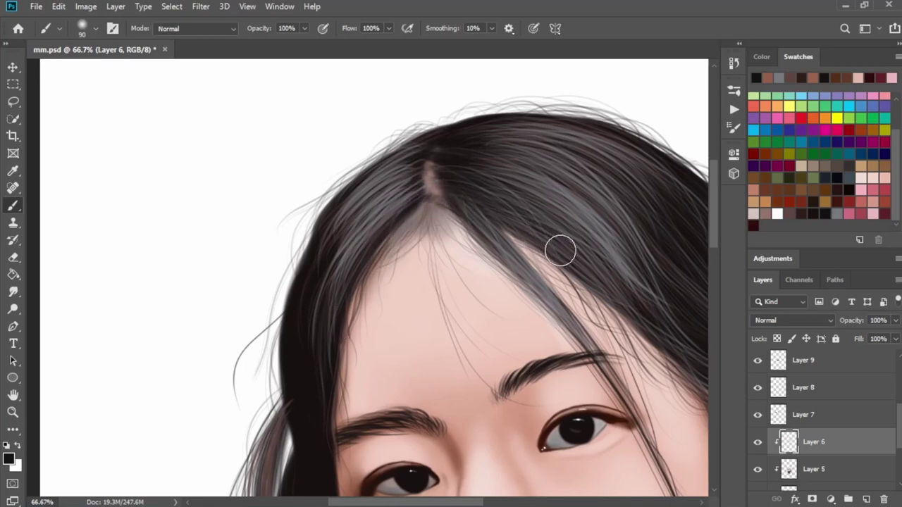
pyautogui.moveTo(519, 252)
pyautogui.mouseDown()
pyautogui.moveTo(530, 256)
pyautogui.moveTo(211, 111)
pyautogui.mouseUp()
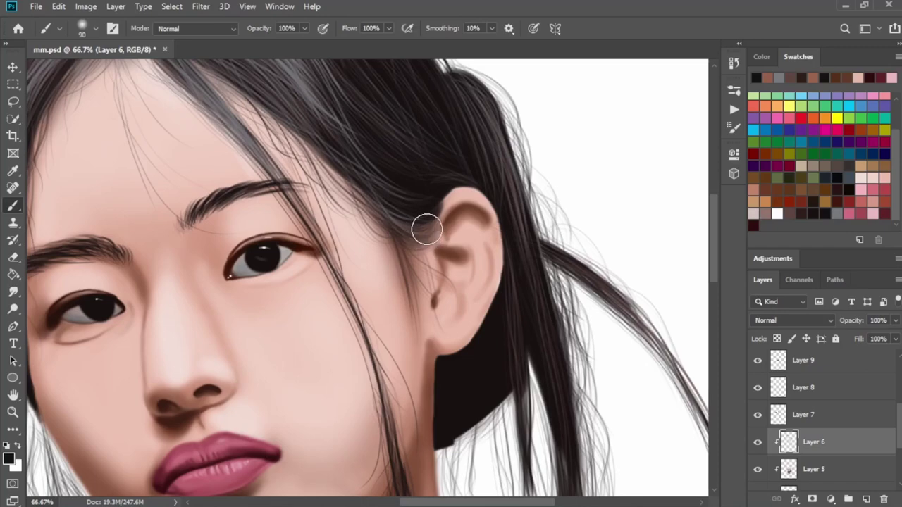
pyautogui.hotkey('ctrl', '-')
pyautogui.moveTo(449, 191); pyautogui.dragTo(495, 67)
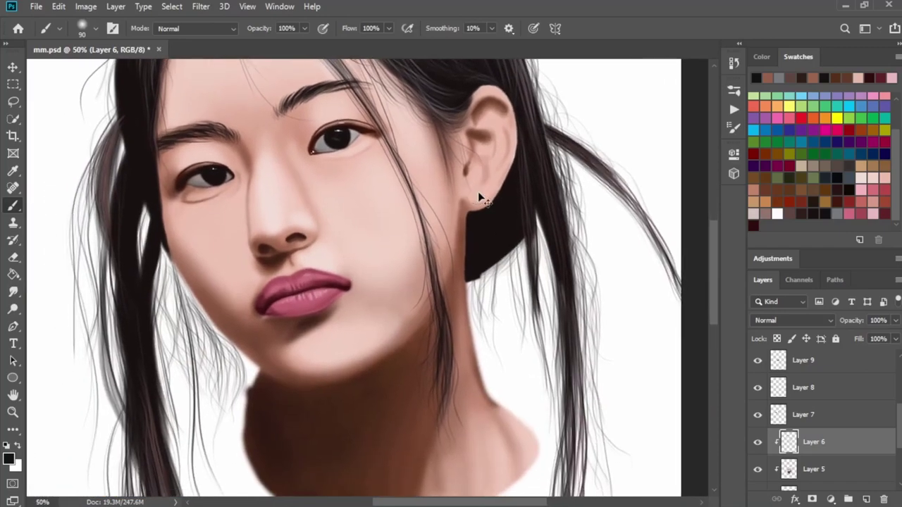
pyautogui.hotkey('ctrl', '-')
pyautogui.moveTo(477, 292); pyautogui.dragTo(535, 247)
# Show the shirt sketch Layer 1 and select Layer 2
pyautogui.scroll(3, 899, 408)
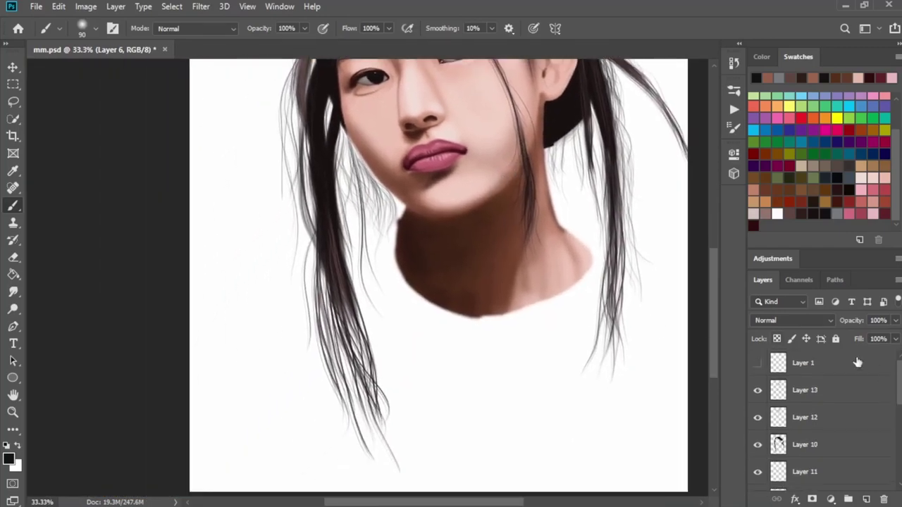
pyautogui.click(757, 363)
pyautogui.moveTo(560, 331); pyautogui.dragTo(585, 323)
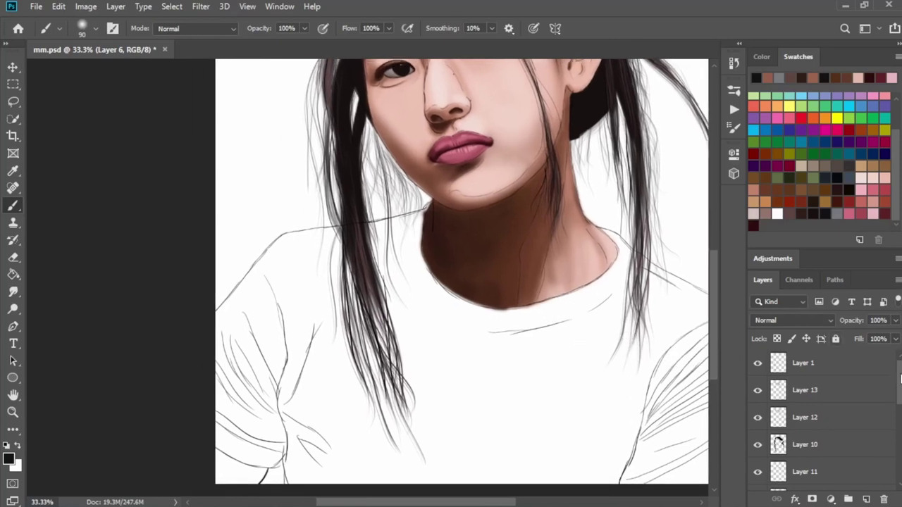
pyautogui.scroll(-5, 831, 423)
pyautogui.click(817, 467)
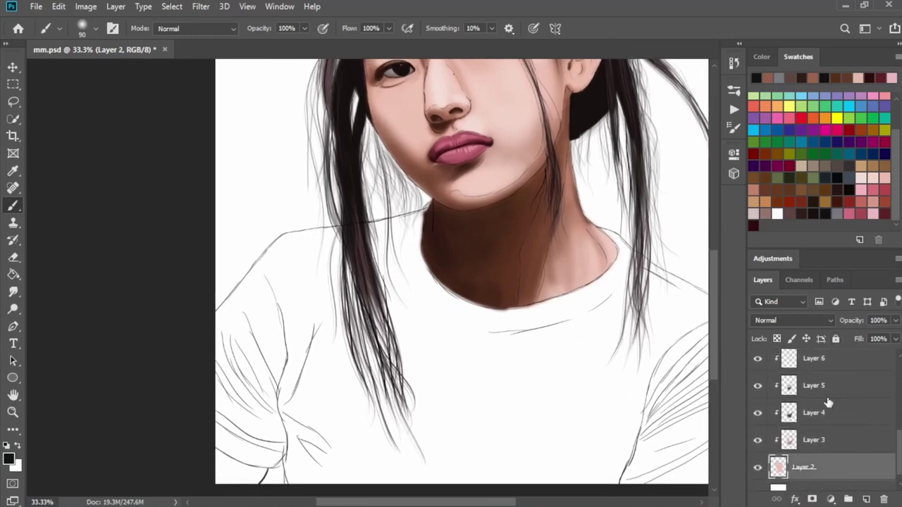
# Erase the brown shading spilling past the jaw and outside the neck edges
pyautogui.hotkey('ctrl', '+')
pyautogui.hotkey('ctrl', '+')
pyautogui.hotkey('ctrl', '+')
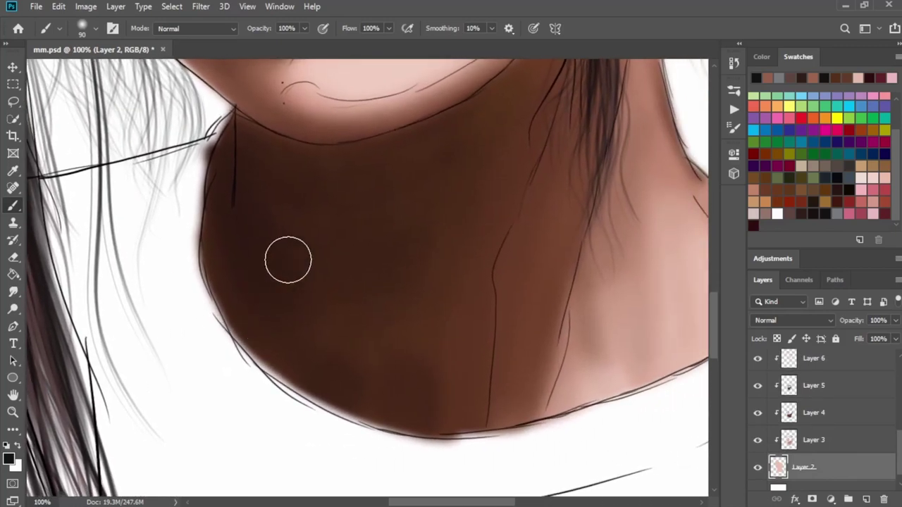
pyautogui.press('e')
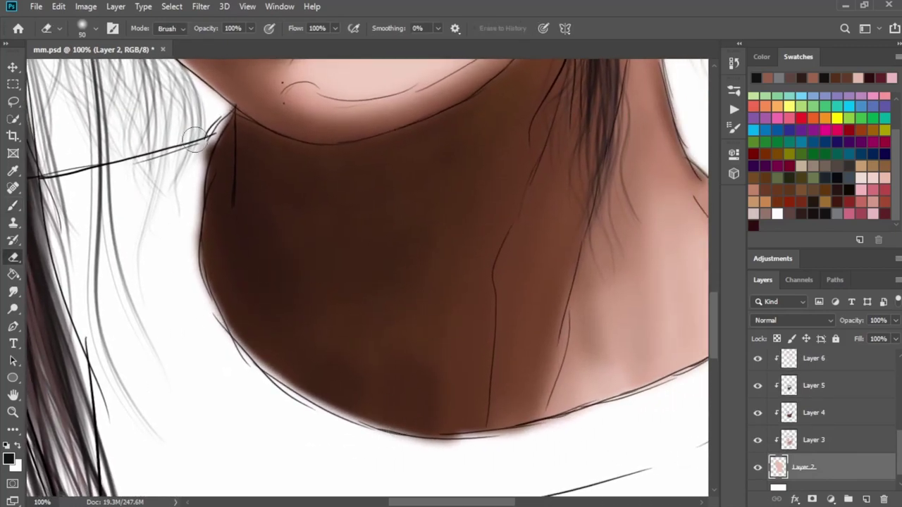
pyautogui.moveTo(196, 153); pyautogui.dragTo(214, 123)
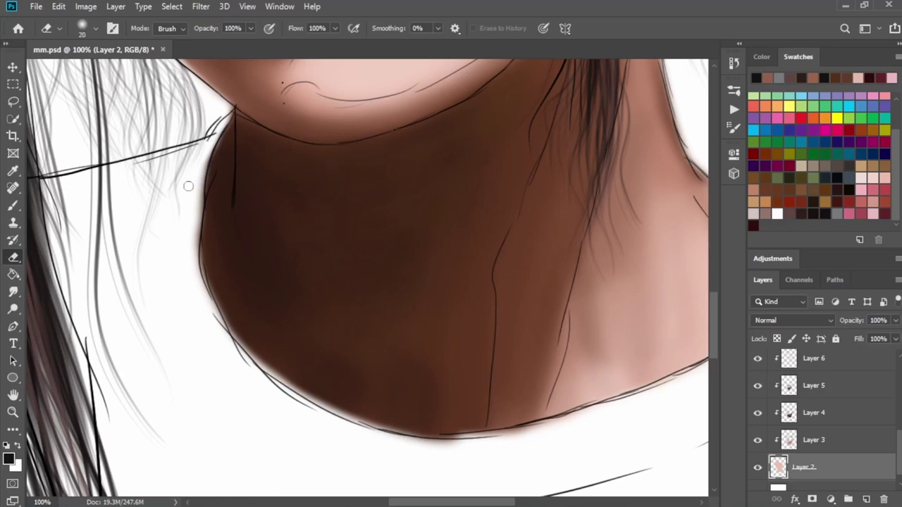
pyautogui.moveTo(195, 170); pyautogui.dragTo(190, 219)
pyautogui.press(']')
pyautogui.moveTo(190, 276); pyautogui.dragTo(222, 373)
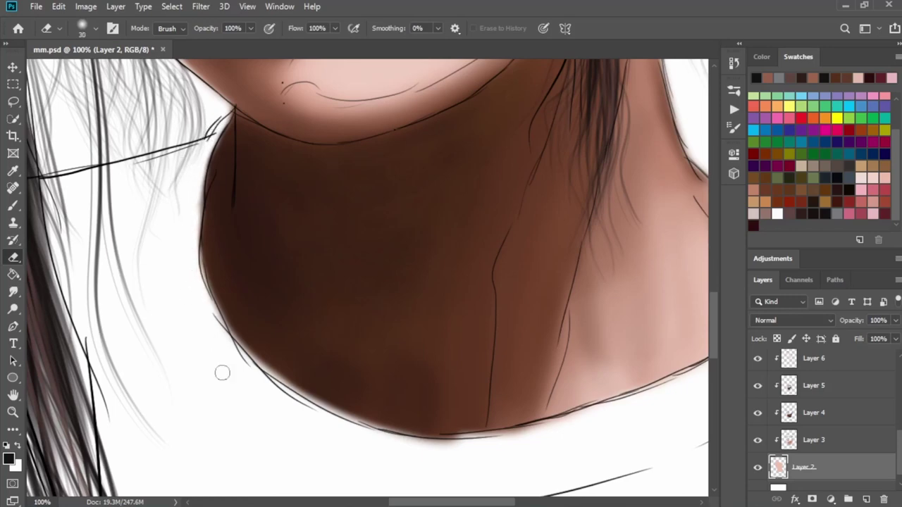
pyautogui.moveTo(449, 444)
pyautogui.mouseDown()
pyautogui.moveTo(471, 453)
pyautogui.moveTo(517, 441)
pyautogui.mouseUp()
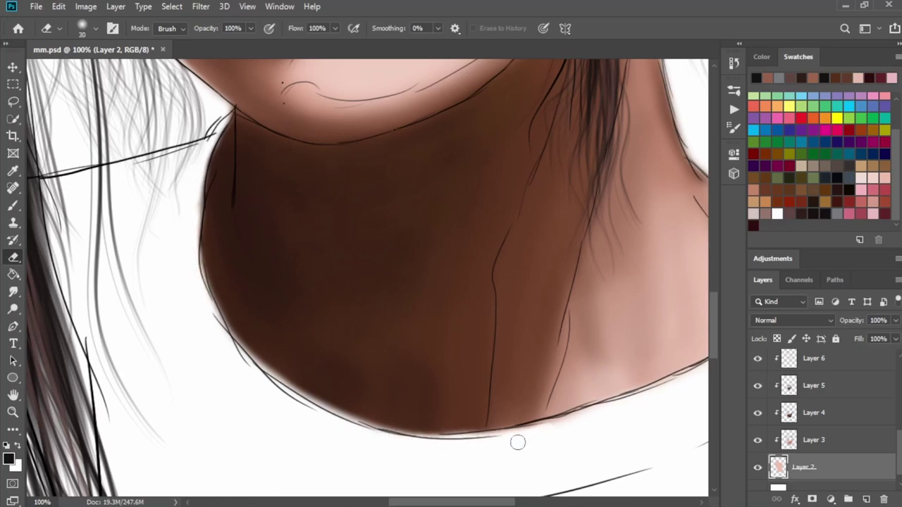
# Hide the shirt sketch and add new empty Layer 14 above the Background
pyautogui.hscroll(5, 563, 395)
pyautogui.scroll(5, 817, 416)
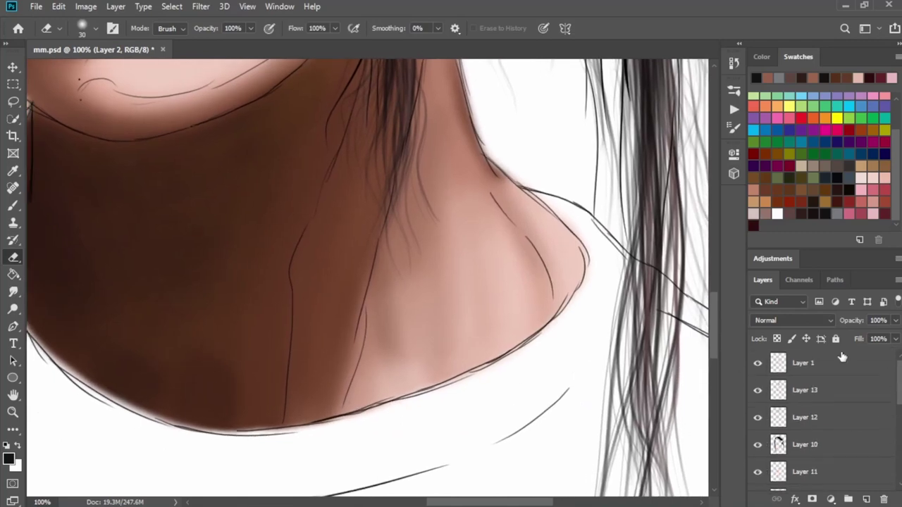
pyautogui.click(757, 362)
pyautogui.hotkey('ctrl', '-')
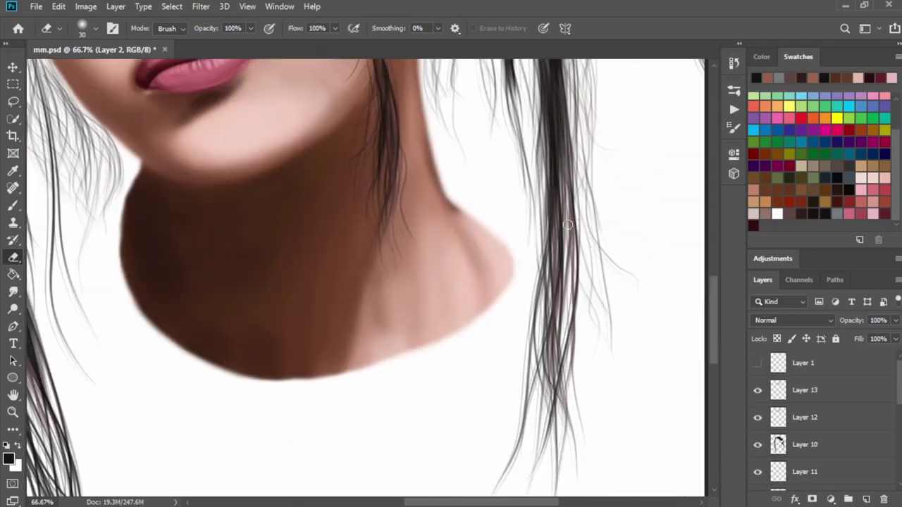
pyautogui.hotkey('ctrl', '-')
pyautogui.hotkey('ctrl', '-')
pyautogui.hotkey('ctrl', '-')
pyautogui.scroll(-3, 817, 415)
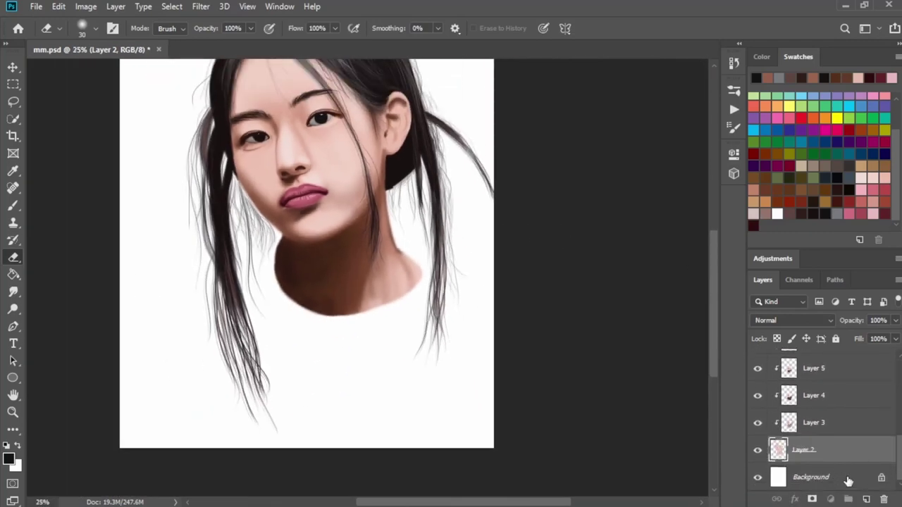
pyautogui.click(848, 481)
pyautogui.hotkey('ctrl', 'shift', 'alt', 'n')
# Eyedrop a near-black painting colour and show the shirt sketch layer
pyautogui.scroll(1, 900, 455)
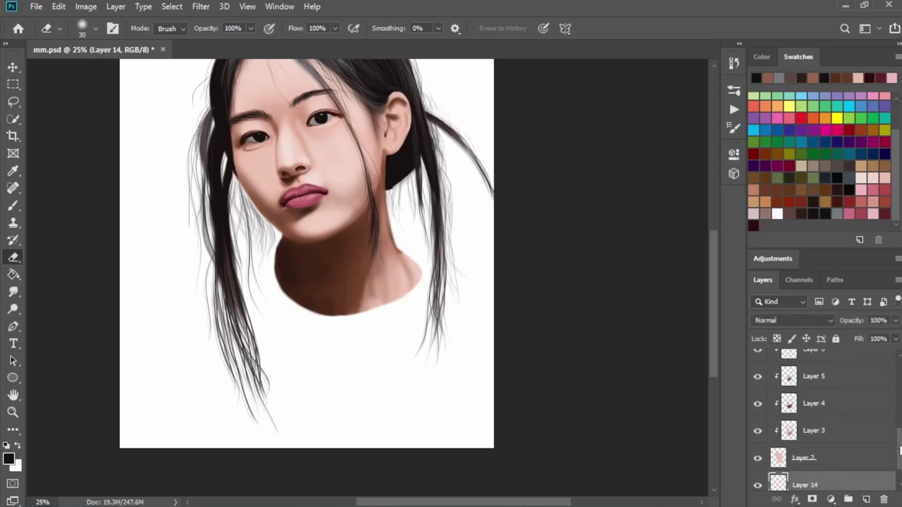
pyautogui.press('i')
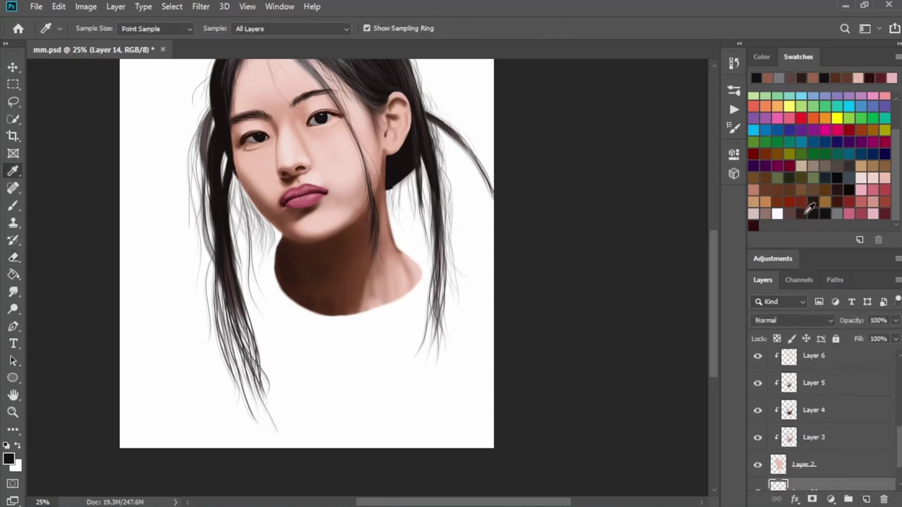
pyautogui.click(809, 210)
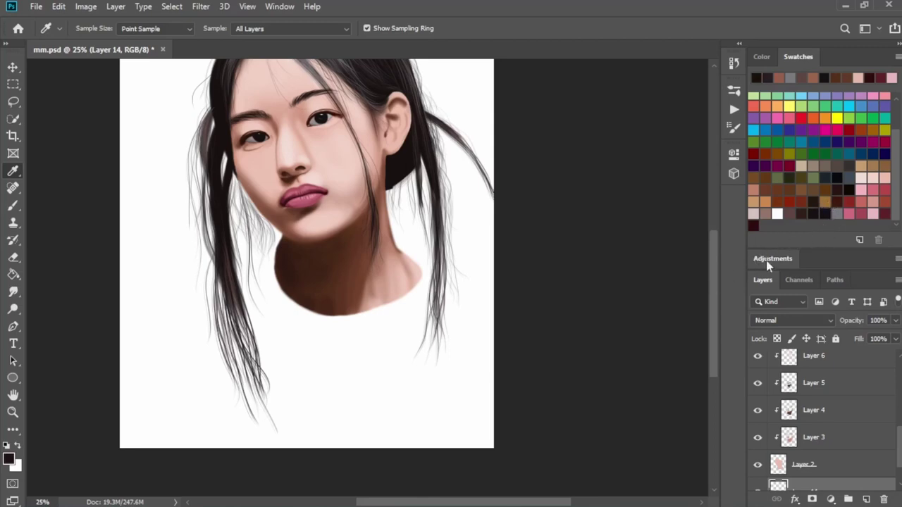
pyautogui.press('b')
pyautogui.scroll(3, 824, 422)
pyautogui.click(757, 362)
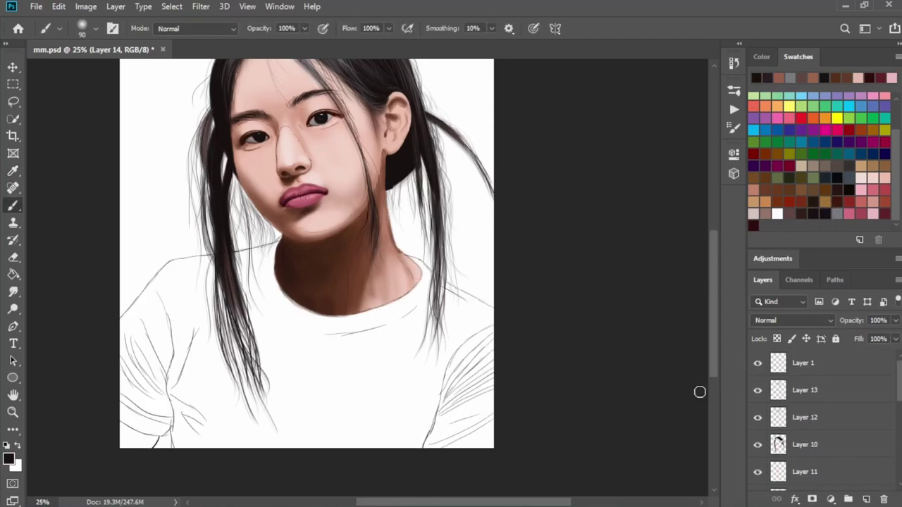
# With a smaller brush, paint black along the left shoulder line and neckline
pyautogui.scroll(2, 322, 356)
pyautogui.rightClick(308, 373)
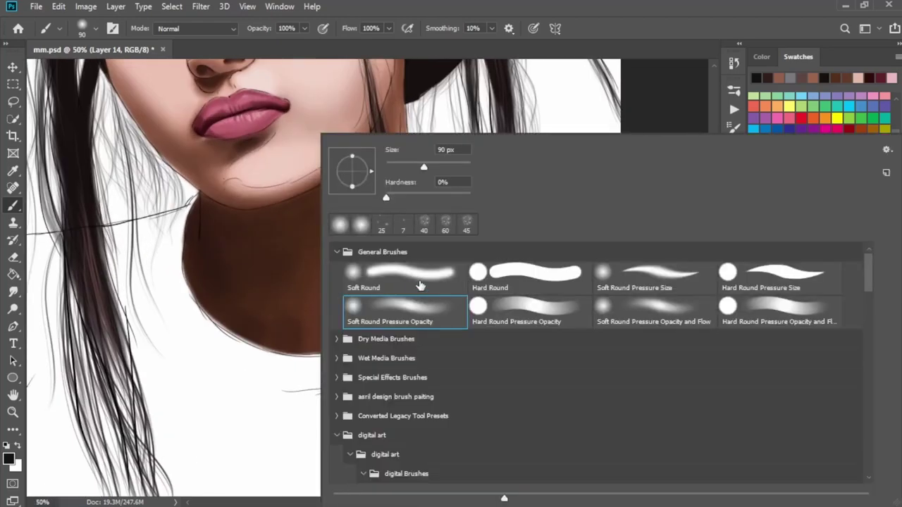
pyautogui.press('Escape')
pyautogui.scroll(1, 310, 380)
pyautogui.hscroll(-5, 457, 346)
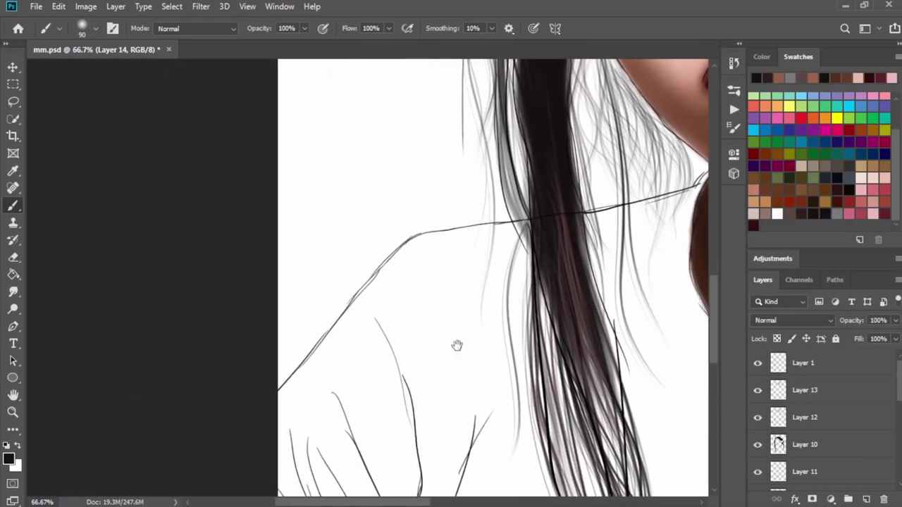
pyautogui.scroll(1, 413, 351)
pyautogui.press('[')
pyautogui.press('[')
pyautogui.press('[')
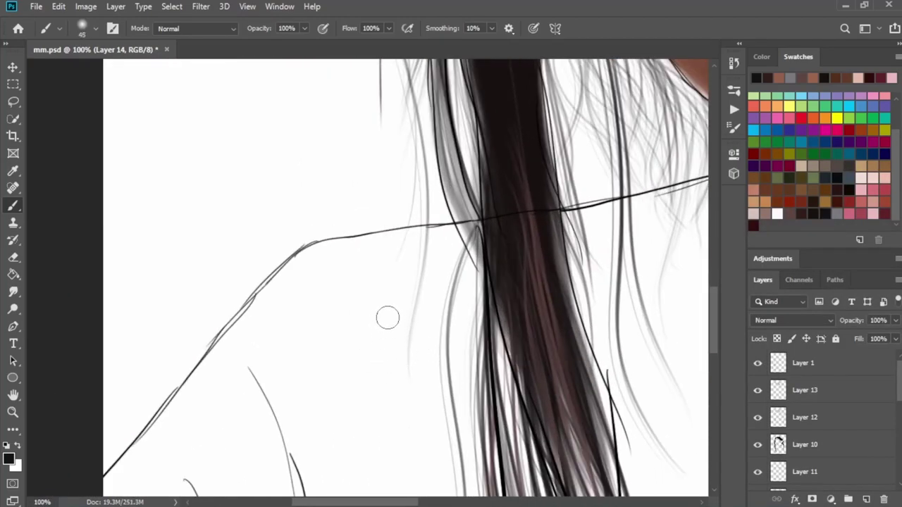
pyautogui.hscroll(-3, 339, 335)
pyautogui.scroll(-2, 339, 336)
pyautogui.moveTo(258, 379)
pyautogui.mouseDown()
pyautogui.moveTo(190, 451)
pyautogui.moveTo(195, 429)
pyautogui.moveTo(383, 213)
pyautogui.moveTo(415, 196)
pyautogui.mouseUp()
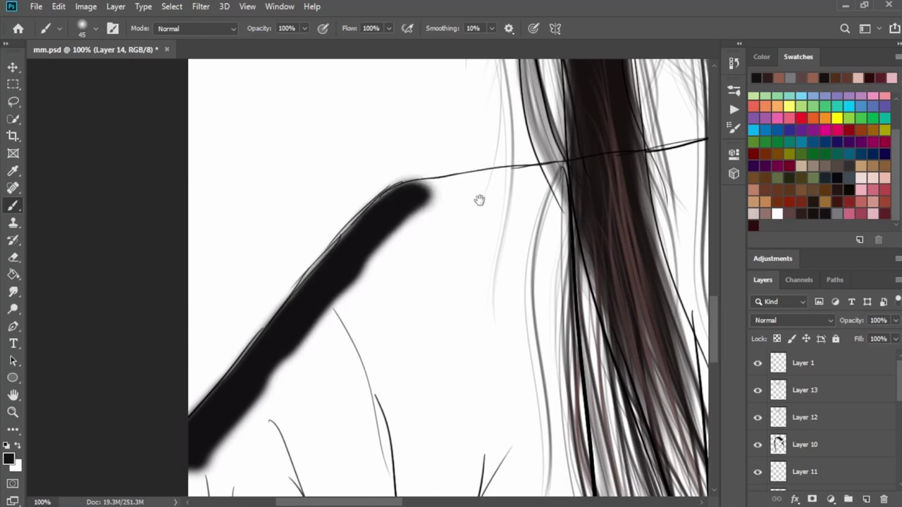
pyautogui.hscroll(5, 479, 199)
pyautogui.scroll(2, 479, 199)
pyautogui.moveTo(370, 259)
pyautogui.mouseDown()
pyautogui.moveTo(257, 262)
pyautogui.moveTo(435, 244)
pyautogui.moveTo(416, 241)
pyautogui.moveTo(426, 229)
pyautogui.moveTo(306, 268)
pyautogui.mouseUp()
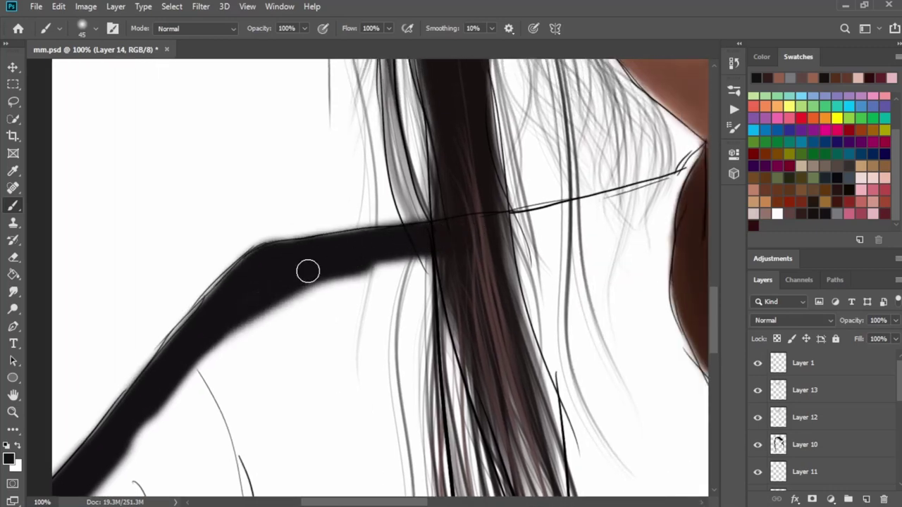
# Thicken the neckline into a solid black collar band around the neck base
pyautogui.hscroll(5, 305, 267)
pyautogui.scroll(2, 306, 268)
pyautogui.moveTo(364, 294)
pyautogui.mouseDown()
pyautogui.moveTo(400, 266)
pyautogui.moveTo(497, 245)
pyautogui.moveTo(378, 270)
pyautogui.moveTo(466, 251)
pyautogui.moveTo(533, 201)
pyautogui.mouseUp()
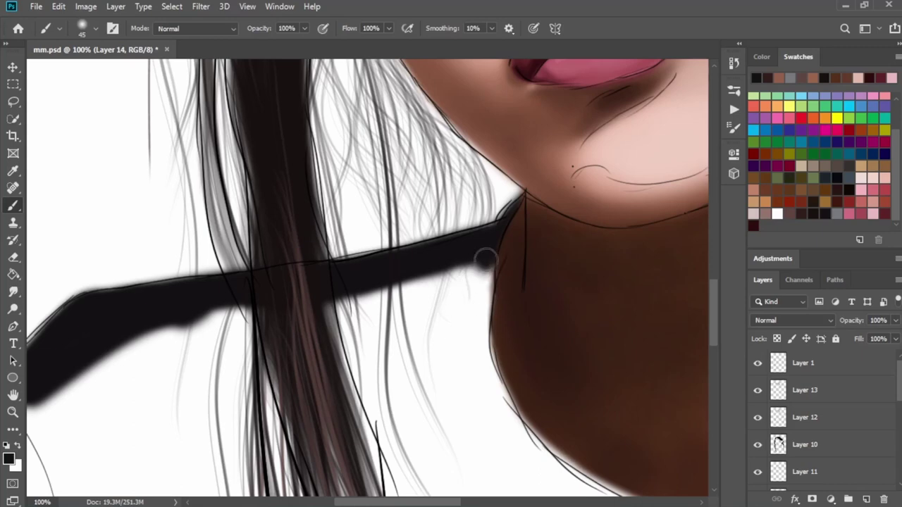
pyautogui.moveTo(485, 254)
pyautogui.mouseDown()
pyautogui.moveTo(475, 342)
pyautogui.moveTo(381, 342)
pyautogui.mouseUp()
pyautogui.moveTo(359, 299)
pyautogui.mouseDown()
pyautogui.moveTo(312, 324)
pyautogui.moveTo(467, 304)
pyautogui.moveTo(416, 307)
pyautogui.moveTo(540, 433)
pyautogui.moveTo(447, 332)
pyautogui.moveTo(405, 328)
pyautogui.moveTo(546, 456)
pyautogui.moveTo(314, 318)
pyautogui.moveTo(432, 412)
pyautogui.mouseUp()
# Paint black along the neck's lower edge and right shoulder, and save the file
pyautogui.moveTo(546, 421)
pyautogui.mouseDown()
pyautogui.moveTo(443, 357)
pyautogui.moveTo(577, 362)
pyautogui.moveTo(665, 342)
pyautogui.moveTo(599, 369)
pyautogui.mouseUp()
pyautogui.moveTo(599, 369); pyautogui.dragTo(203, 375)
pyautogui.moveTo(390, 153); pyautogui.dragTo(433, 204)
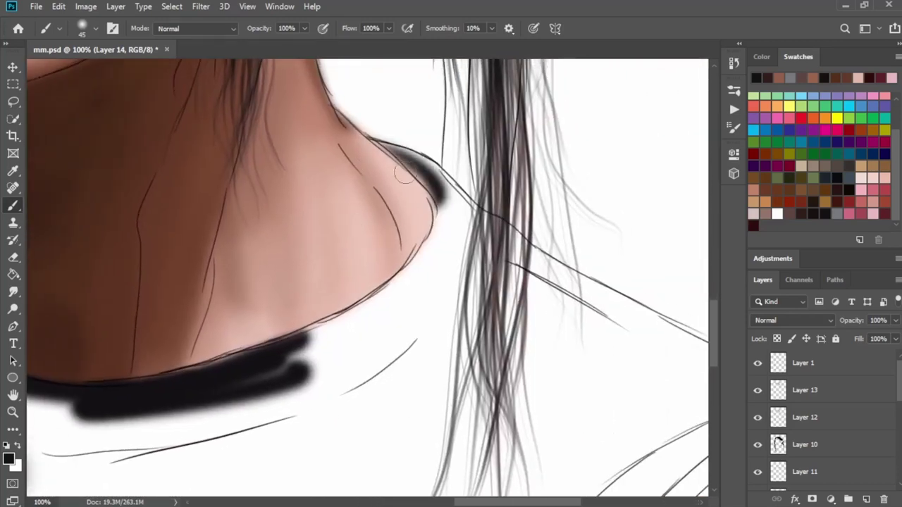
pyautogui.moveTo(374, 138); pyautogui.dragTo(469, 222)
pyautogui.moveTo(434, 192)
pyautogui.mouseDown()
pyautogui.moveTo(458, 220)
pyautogui.moveTo(614, 320)
pyautogui.moveTo(413, 270)
pyautogui.moveTo(326, 216)
pyautogui.moveTo(515, 314)
pyautogui.moveTo(525, 338)
pyautogui.mouseUp()
pyautogui.hotkey('ctrl', 's')
# Fill the collar edge and lower collar with black
pyautogui.moveTo(391, 301); pyautogui.dragTo(532, 325)
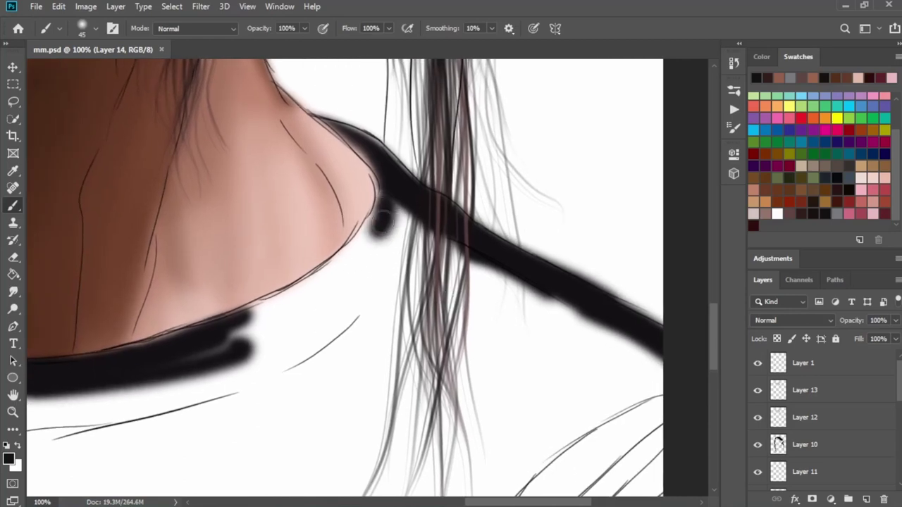
pyautogui.moveTo(398, 191); pyautogui.dragTo(197, 343)
pyautogui.moveTo(373, 278)
pyautogui.mouseDown()
pyautogui.moveTo(174, 362)
pyautogui.moveTo(257, 316)
pyautogui.moveTo(397, 218)
pyautogui.moveTo(563, 342)
pyautogui.mouseUp()
pyautogui.moveTo(372, 207)
pyautogui.mouseDown()
pyautogui.moveTo(663, 372)
pyautogui.moveTo(589, 303)
pyautogui.mouseUp()
# Paint black across the lower-left shirt down to the canvas bottom
pyautogui.hotkey('ctrl', '-')
pyautogui.hotkey('ctrl', '-')
pyautogui.hotkey('ctrl', '-')
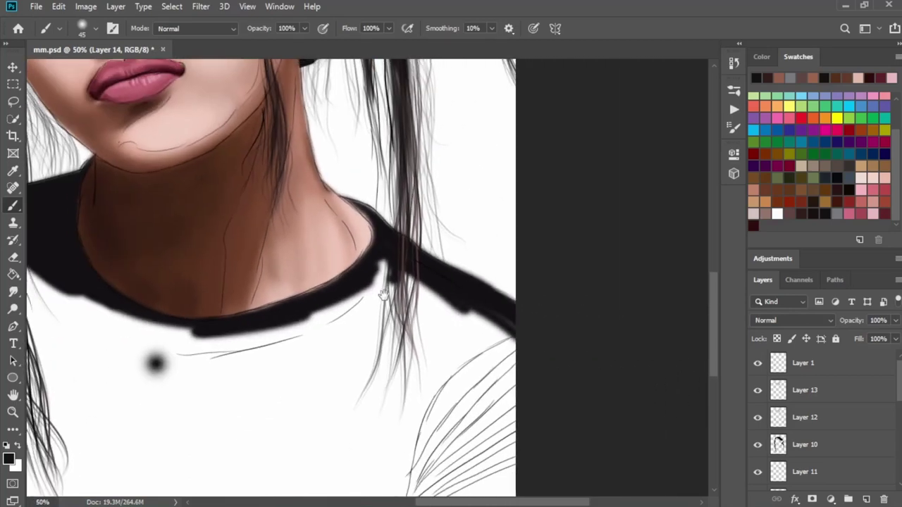
pyautogui.moveTo(150, 362); pyautogui.dragTo(505, 236)
pyautogui.hotkey('ctrl', '+')
pyautogui.hotkey('ctrl', '+')
pyautogui.hotkey('ctrl', '+')
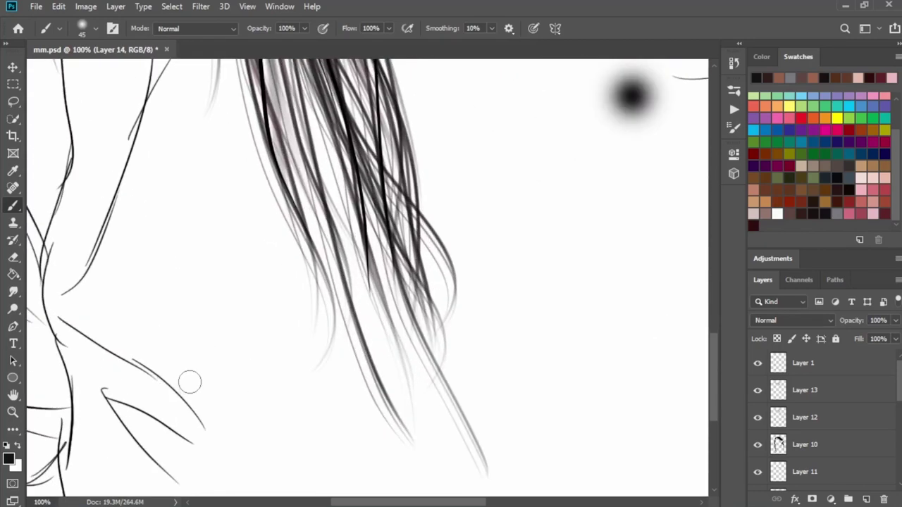
pyautogui.moveTo(141, 345)
pyautogui.mouseDown()
pyautogui.moveTo(220, 398)
pyautogui.moveTo(179, 386)
pyautogui.moveTo(258, 413)
pyautogui.moveTo(332, 390)
pyautogui.moveTo(380, 483)
pyautogui.mouseUp()
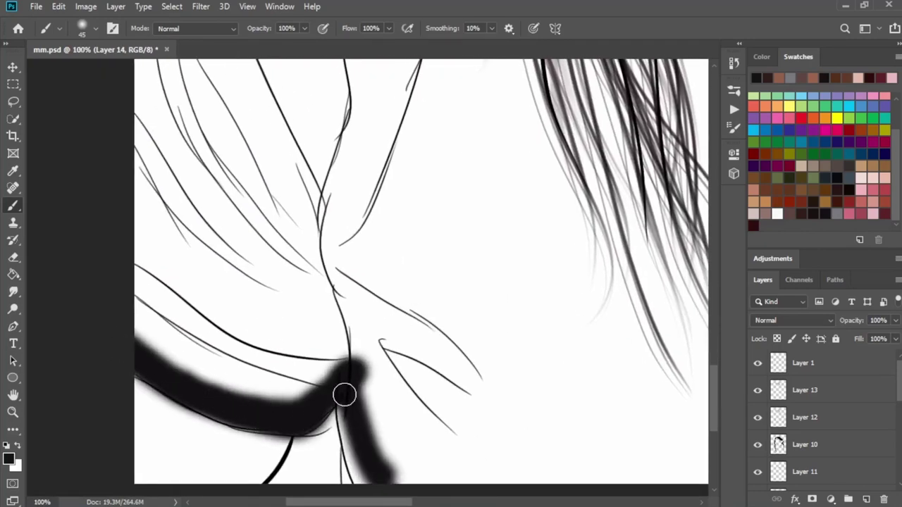
pyautogui.moveTo(377, 430)
pyautogui.mouseDown()
pyautogui.moveTo(386, 367)
pyautogui.moveTo(369, 411)
pyautogui.moveTo(352, 302)
pyautogui.mouseUp()
pyautogui.hotkey('ctrl', '-')
pyautogui.hotkey('ctrl', '-')
pyautogui.moveTo(258, 240)
pyautogui.mouseDown()
pyautogui.moveTo(261, 261)
pyautogui.moveTo(303, 292)
pyautogui.moveTo(366, 267)
pyautogui.moveTo(380, 338)
pyautogui.moveTo(366, 303)
pyautogui.mouseUp()
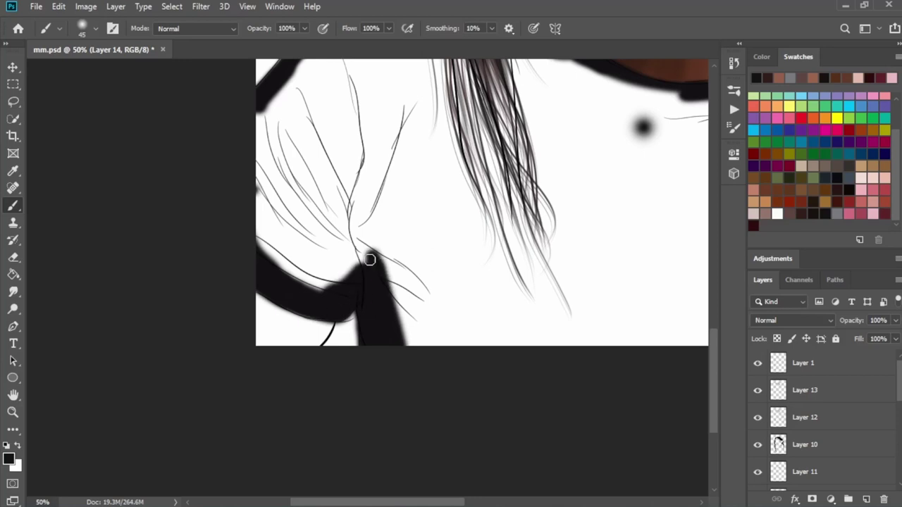
# Fill the shoulder strap and sleeve black with a 100 px brush up to the hair
pyautogui.moveTo(370, 260)
pyautogui.mouseDown()
pyautogui.moveTo(296, 263)
pyautogui.moveTo(336, 251)
pyautogui.moveTo(238, 236)
pyautogui.moveTo(301, 233)
pyautogui.moveTo(298, 244)
pyautogui.moveTo(258, 127)
pyautogui.moveTo(276, 155)
pyautogui.mouseUp()
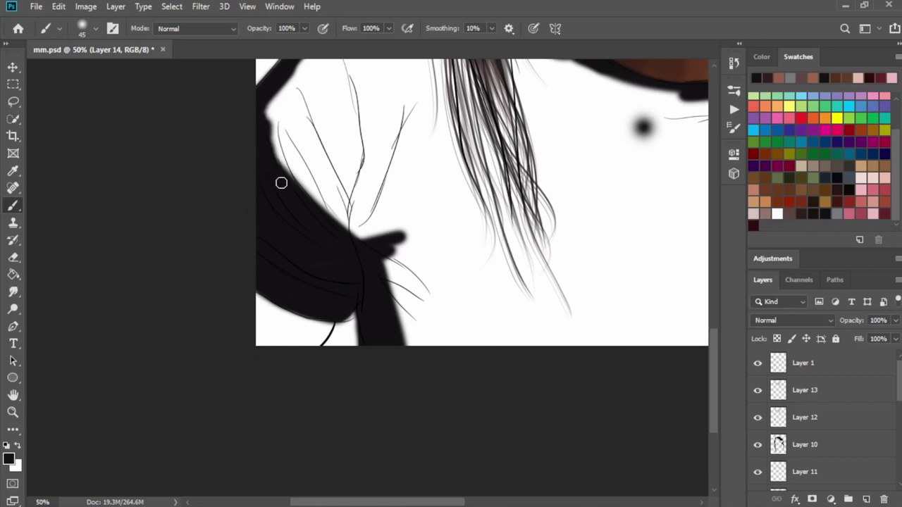
pyautogui.moveTo(282, 195); pyautogui.dragTo(203, 305)
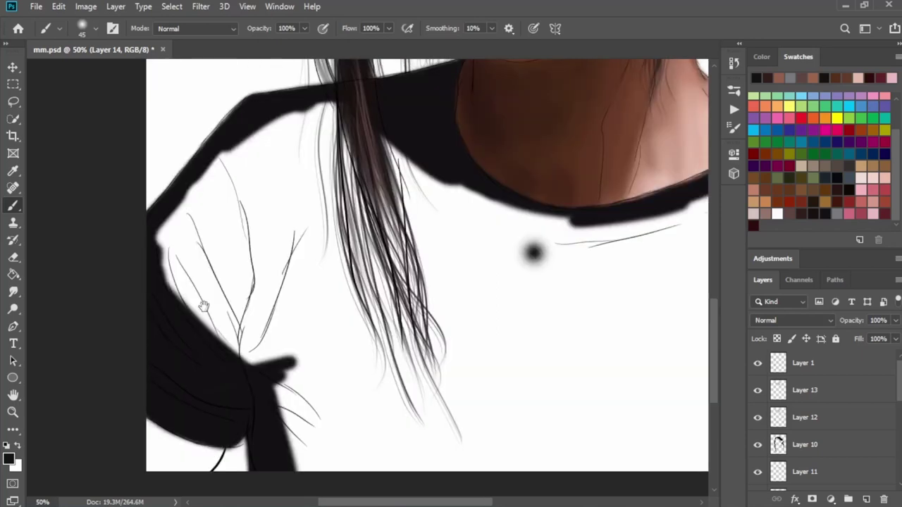
pyautogui.moveTo(173, 261); pyautogui.dragTo(185, 192)
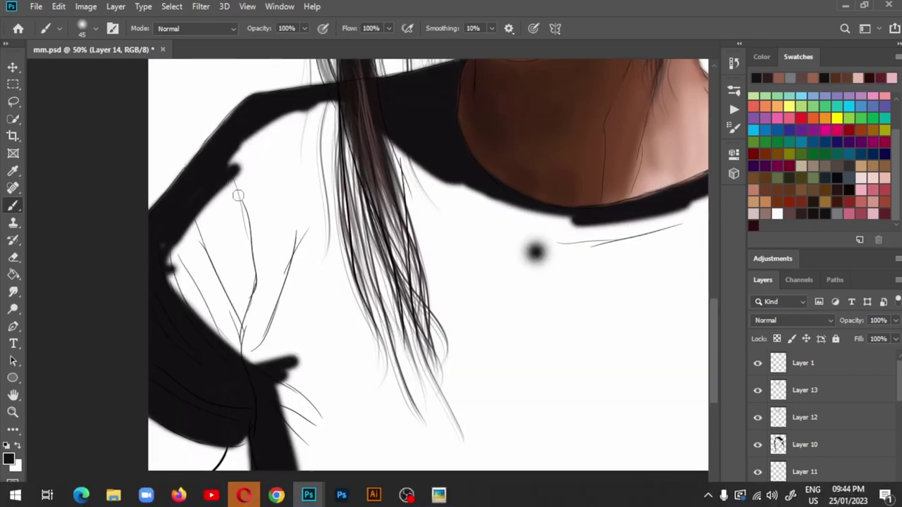
pyautogui.moveTo(280, 347)
pyautogui.mouseDown()
pyautogui.moveTo(278, 416)
pyautogui.moveTo(289, 444)
pyautogui.moveTo(284, 359)
pyautogui.moveTo(272, 414)
pyautogui.mouseUp()
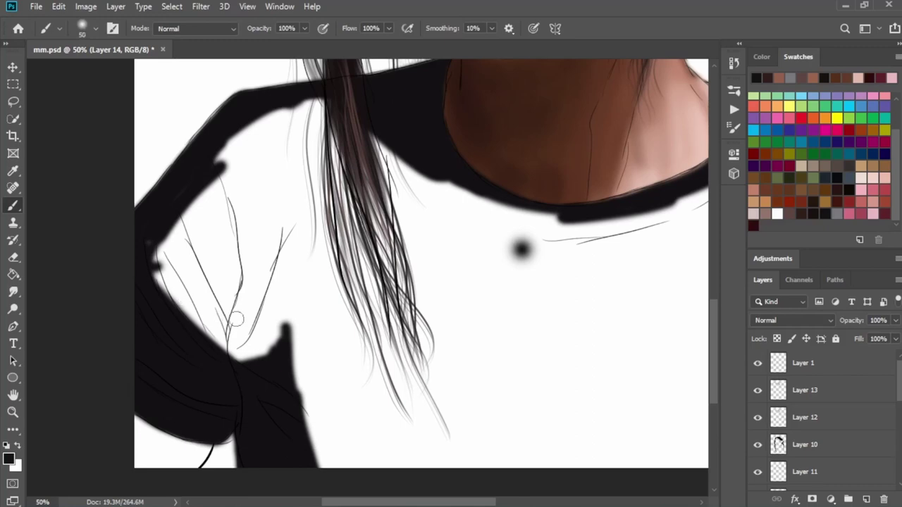
pyautogui.press(']')
pyautogui.press(']')
pyautogui.press(']')
pyautogui.moveTo(147, 296)
pyautogui.mouseDown()
pyautogui.moveTo(188, 201)
pyautogui.moveTo(303, 115)
pyautogui.moveTo(314, 129)
pyautogui.moveTo(366, 115)
pyautogui.moveTo(216, 187)
pyautogui.moveTo(340, 147)
pyautogui.moveTo(139, 321)
pyautogui.moveTo(179, 304)
pyautogui.moveTo(279, 348)
pyautogui.moveTo(261, 243)
pyautogui.moveTo(326, 484)
pyautogui.moveTo(308, 328)
pyautogui.moveTo(314, 216)
pyautogui.mouseUp()
# Blacken the shirt's right edge, right shoulder strap and sleeve down to the canvas edge
pyautogui.moveTo(400, 486)
pyautogui.mouseDown()
pyautogui.moveTo(352, 276)
pyautogui.moveTo(359, 233)
pyautogui.moveTo(453, 356)
pyautogui.moveTo(406, 164)
pyautogui.moveTo(528, 277)
pyautogui.moveTo(459, 202)
pyautogui.moveTo(526, 205)
pyautogui.moveTo(519, 341)
pyautogui.moveTo(328, 268)
pyautogui.mouseUp()
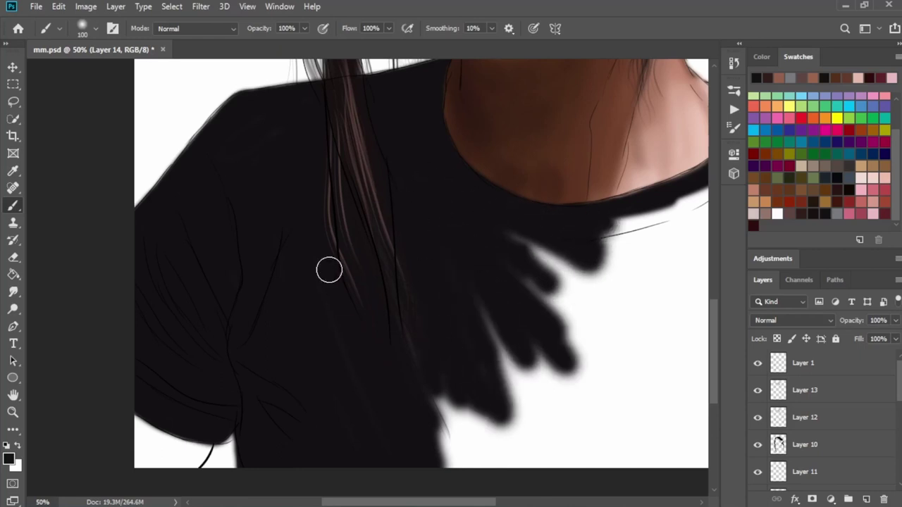
pyautogui.moveTo(367, 437)
pyautogui.mouseDown()
pyautogui.moveTo(388, 260)
pyautogui.moveTo(421, 459)
pyautogui.moveTo(511, 218)
pyautogui.moveTo(467, 241)
pyautogui.mouseUp()
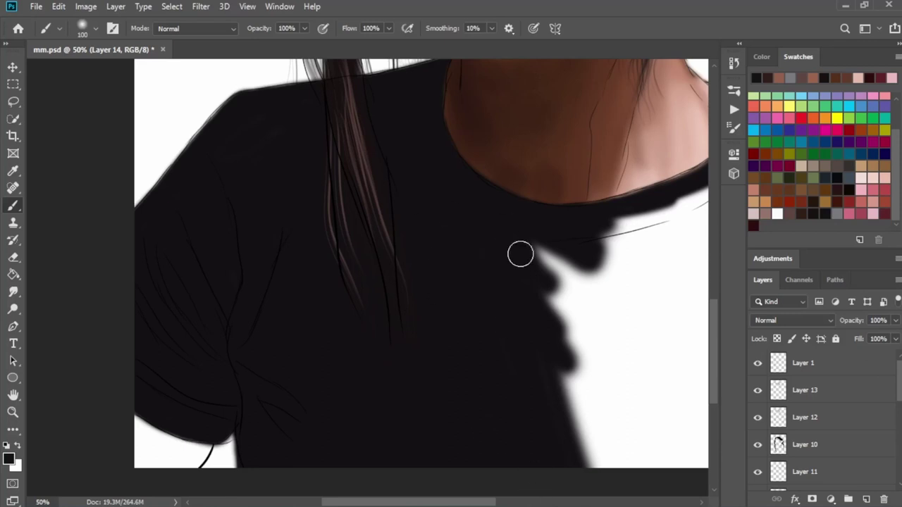
pyautogui.moveTo(519, 254)
pyautogui.mouseDown()
pyautogui.moveTo(587, 447)
pyautogui.moveTo(577, 278)
pyautogui.moveTo(568, 432)
pyautogui.moveTo(612, 399)
pyautogui.moveTo(564, 278)
pyautogui.moveTo(324, 291)
pyautogui.mouseUp()
pyautogui.moveTo(493, 133); pyautogui.dragTo(629, 234)
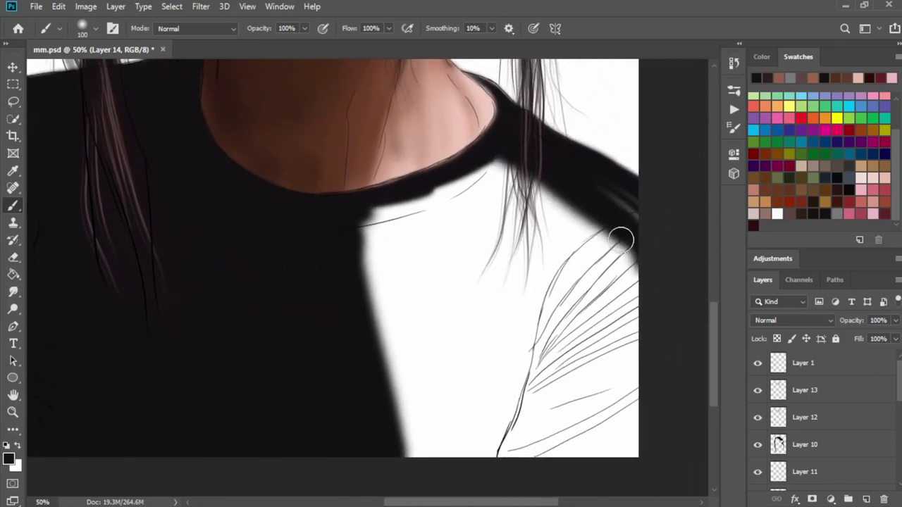
pyautogui.moveTo(525, 168)
pyautogui.mouseDown()
pyautogui.moveTo(648, 282)
pyautogui.moveTo(680, 377)
pyautogui.moveTo(526, 223)
pyautogui.mouseUp()
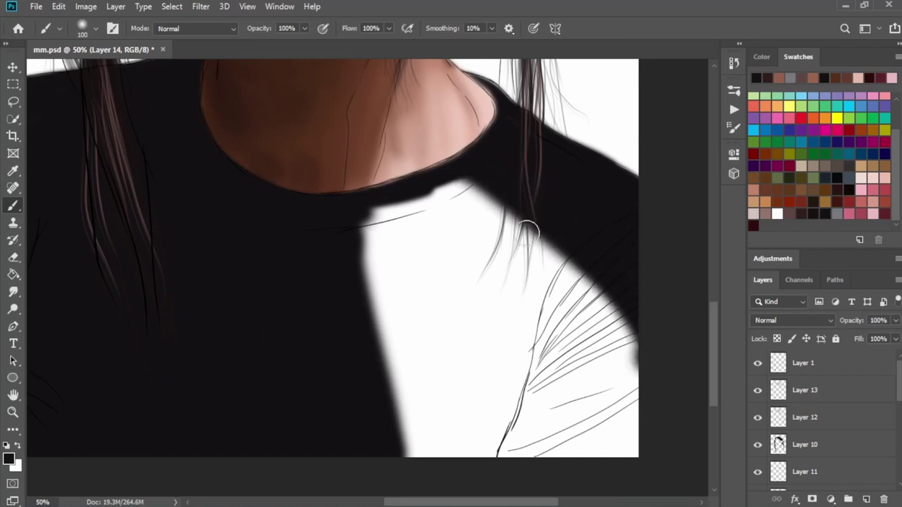
pyautogui.moveTo(620, 391)
pyautogui.mouseDown()
pyautogui.moveTo(438, 166)
pyautogui.moveTo(598, 286)
pyautogui.mouseUp()
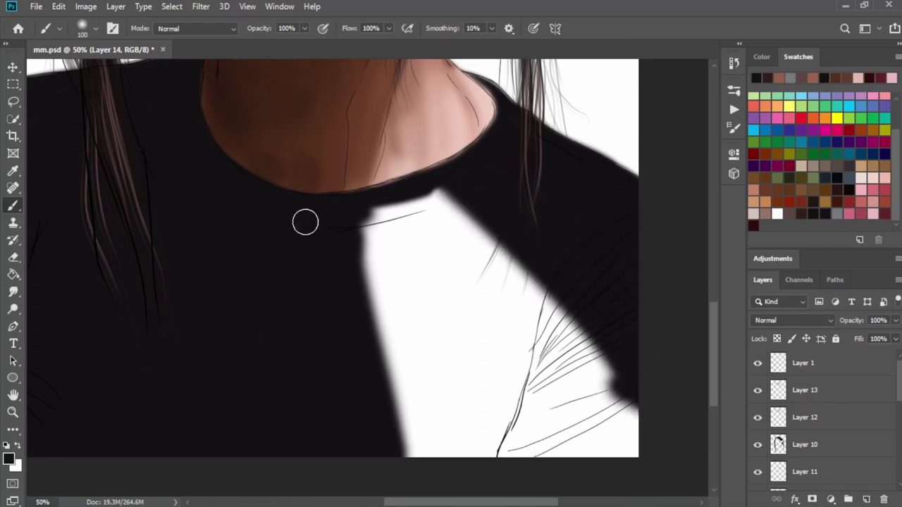
# Paint black down from the neckline until the last white streak on the chest is gone
pyautogui.moveTo(425, 179); pyautogui.dragTo(423, 444)
pyautogui.moveTo(366, 176); pyautogui.dragTo(415, 442)
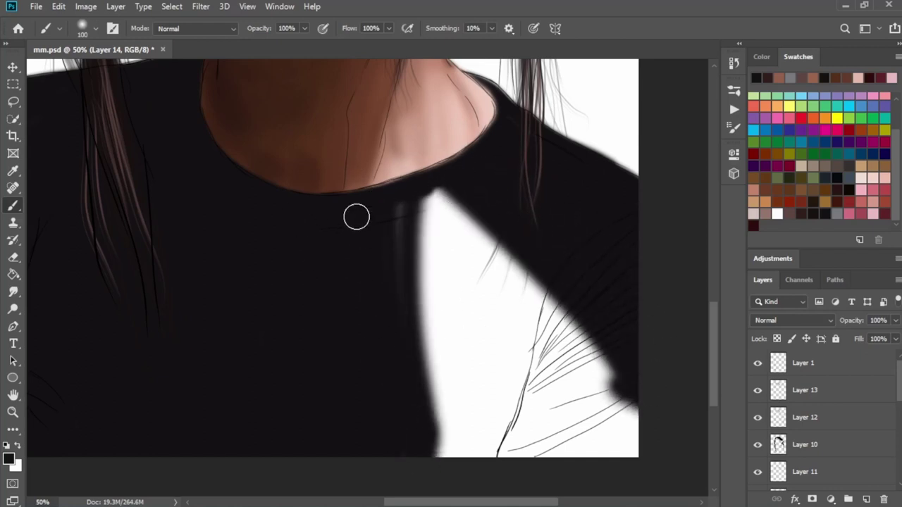
pyautogui.moveTo(356, 216)
pyautogui.mouseDown()
pyautogui.moveTo(393, 185)
pyautogui.moveTo(455, 441)
pyautogui.moveTo(423, 215)
pyautogui.moveTo(514, 455)
pyautogui.mouseUp()
pyautogui.moveTo(451, 193)
pyautogui.mouseDown()
pyautogui.moveTo(542, 454)
pyautogui.moveTo(557, 464)
pyautogui.moveTo(556, 316)
pyautogui.moveTo(642, 429)
pyautogui.moveTo(519, 317)
pyautogui.mouseUp()
pyautogui.moveTo(454, 233)
pyautogui.mouseDown()
pyautogui.moveTo(660, 497)
pyautogui.moveTo(584, 459)
pyautogui.mouseUp()
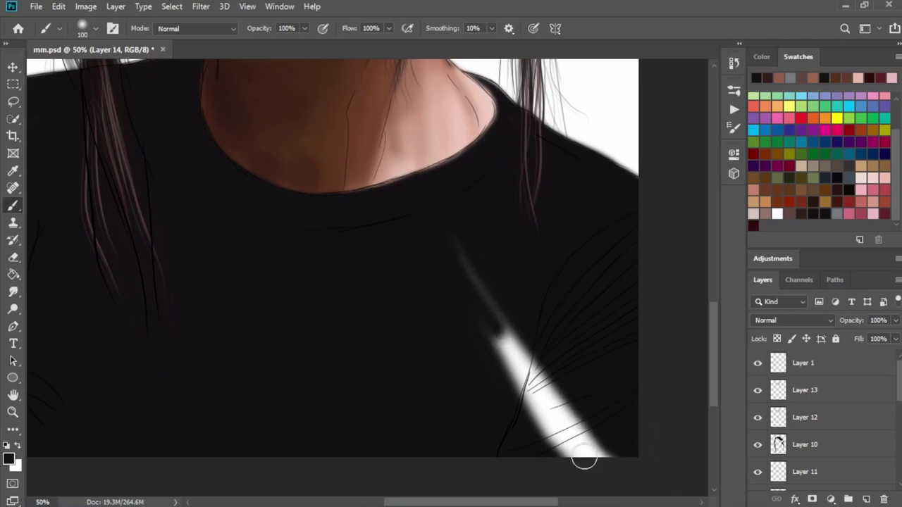
pyautogui.moveTo(493, 331); pyautogui.dragTo(559, 427)
pyautogui.moveTo(529, 289); pyautogui.dragTo(543, 345)
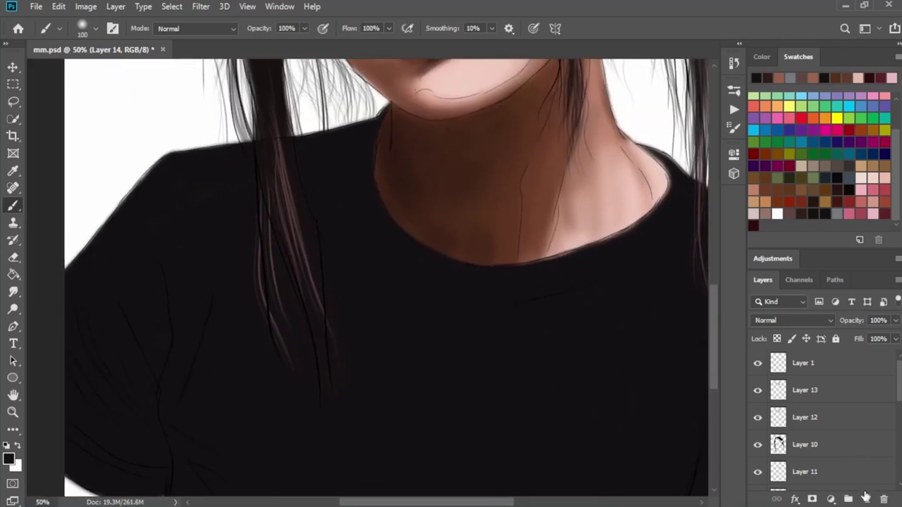
# Add new Layer 15 and clip it to the shirt layer below
pyautogui.click(866, 498)
pyautogui.rightClick(826, 480)
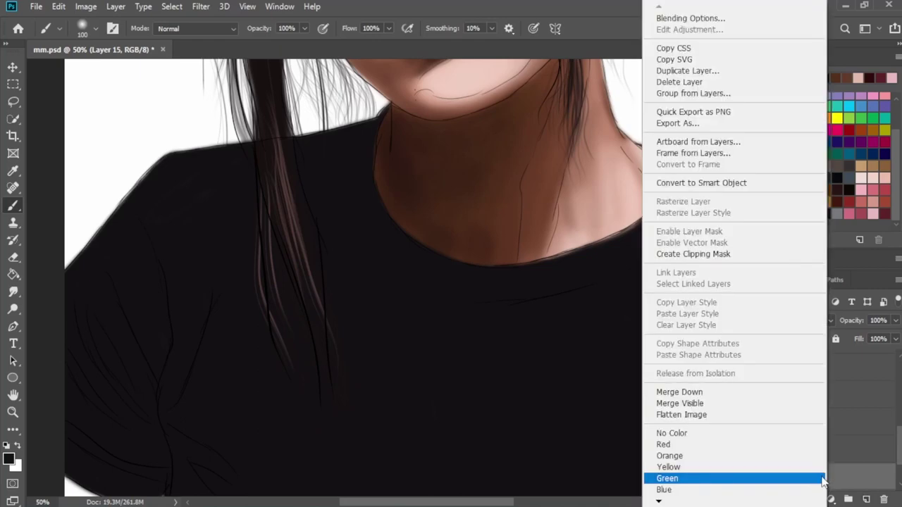
pyautogui.click(666, 259)
# Choose the Soft Round Pressure Opacity brush preset
pyautogui.hscroll(3, 550, 308)
pyautogui.scroll(-1, 610, 329)
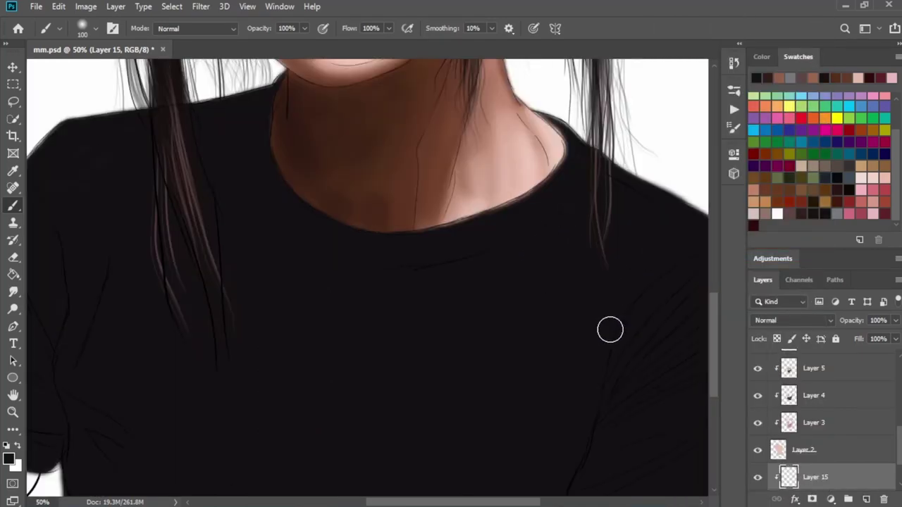
pyautogui.hscroll(-3, 437, 308)
pyautogui.rightClick(376, 274)
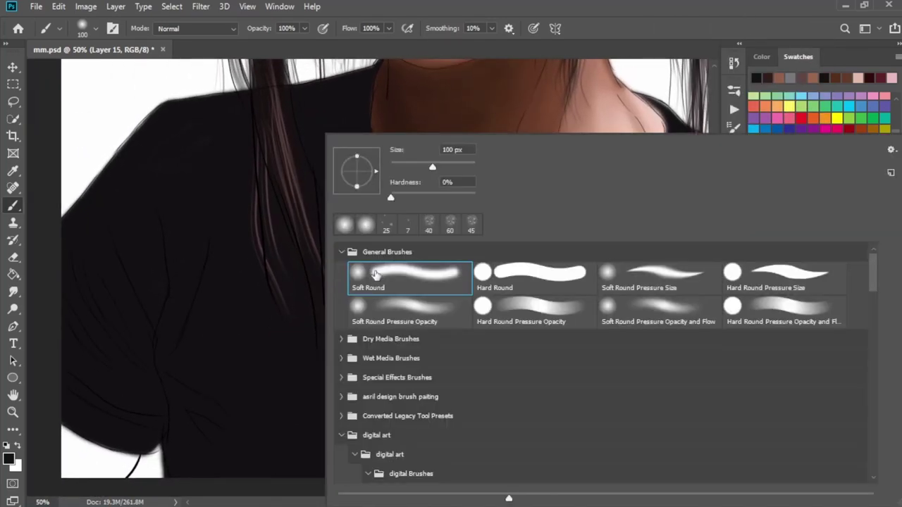
pyautogui.click(412, 324)
pyautogui.click(665, 90)
pyautogui.scroll(2, 271, 277)
pyautogui.hscroll(-2, 444, 328)
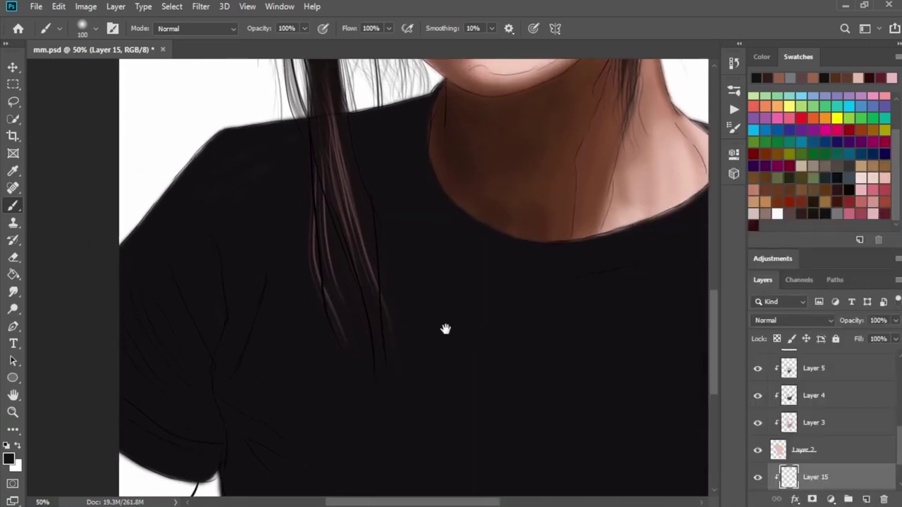
pyautogui.scroll(1, 511, 236)
pyautogui.hscroll(-2, 524, 322)
pyautogui.scroll(1, 523, 322)
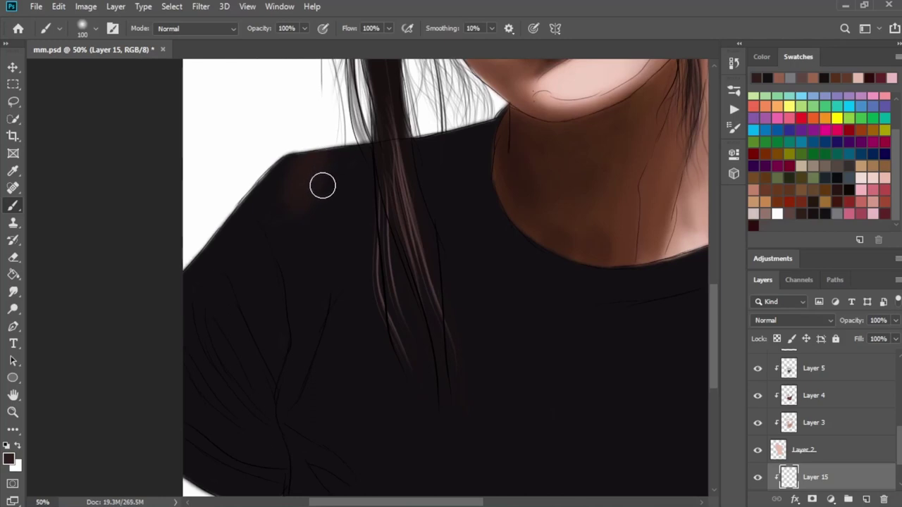
# Paint soft reddish-brown shading down the left shoulder, switching to a new brown swatch
pyautogui.moveTo(317, 153)
pyautogui.mouseDown()
pyautogui.moveTo(327, 214)
pyautogui.moveTo(294, 184)
pyautogui.mouseUp()
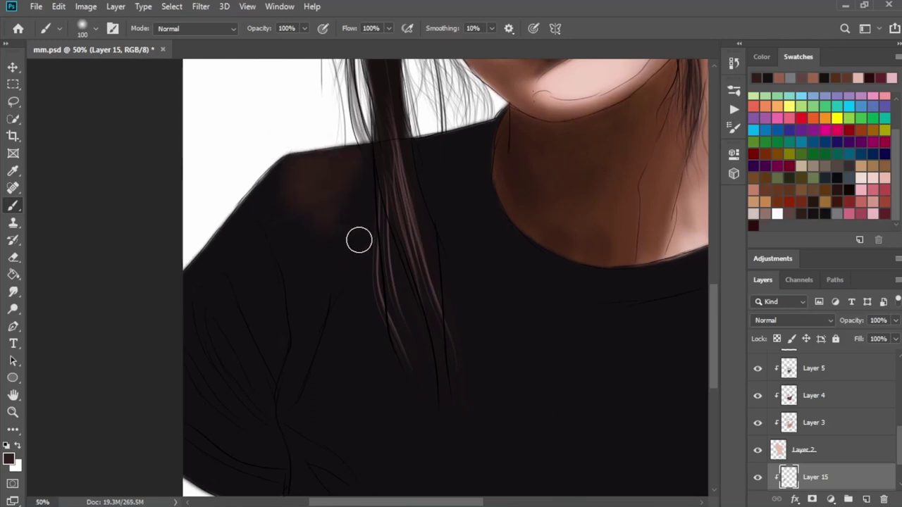
pyautogui.moveTo(314, 221); pyautogui.dragTo(314, 288)
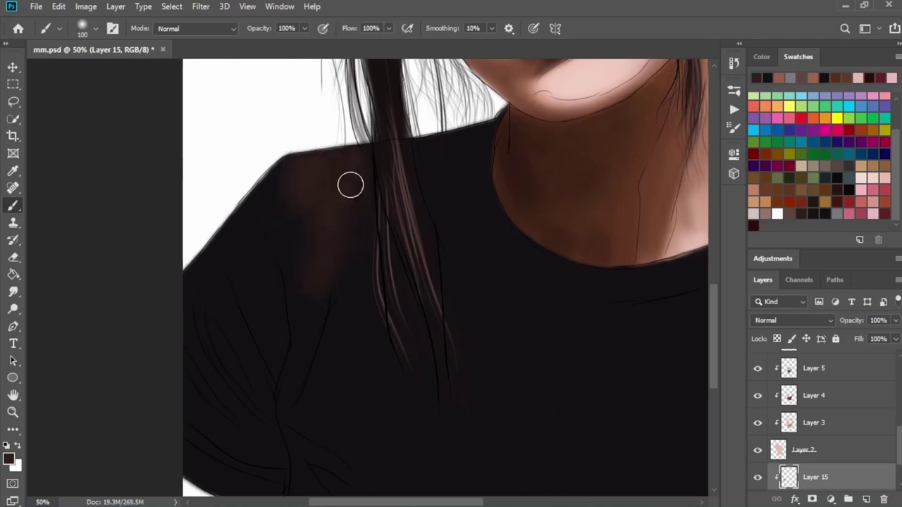
pyautogui.click(794, 214)
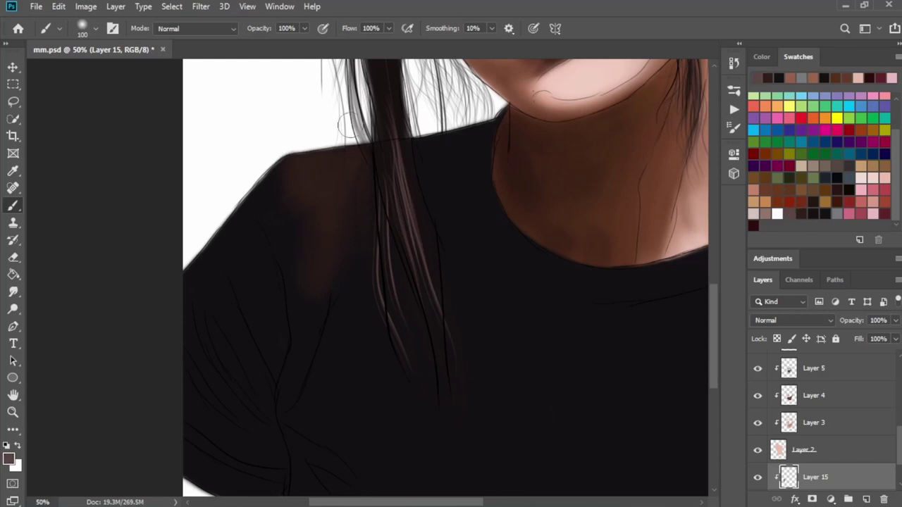
pyautogui.moveTo(324, 236); pyautogui.dragTo(328, 260)
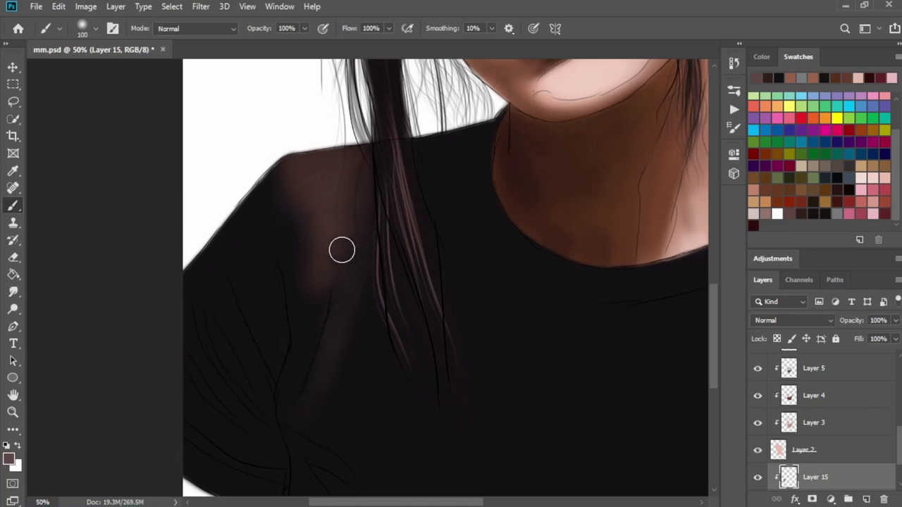
# Add a lighter brown shoulder highlight, resizing the brush between 70 and 125
pyautogui.press('[')
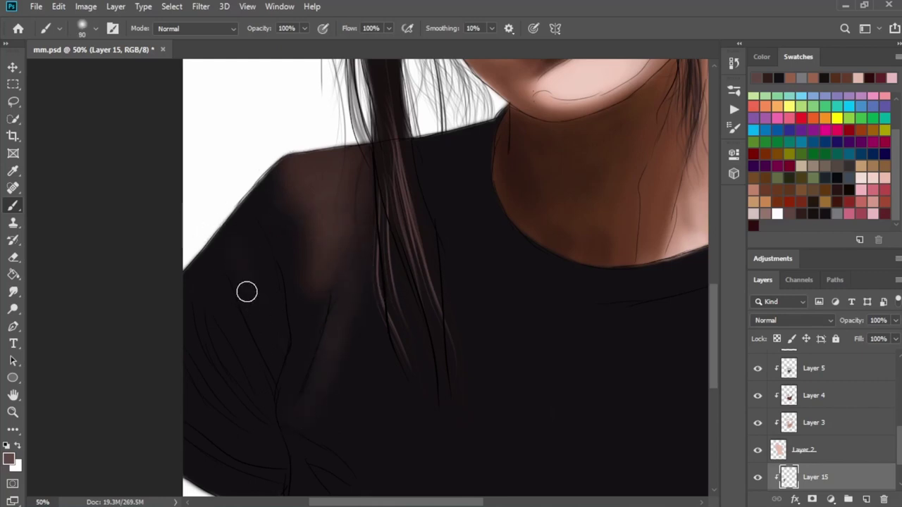
pyautogui.moveTo(246, 292); pyautogui.dragTo(244, 240)
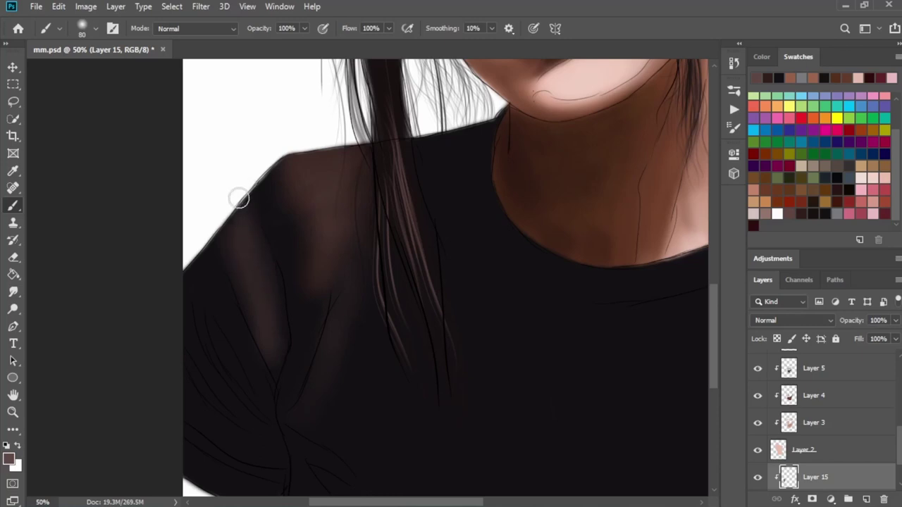
pyautogui.press(']')
pyautogui.press('[')
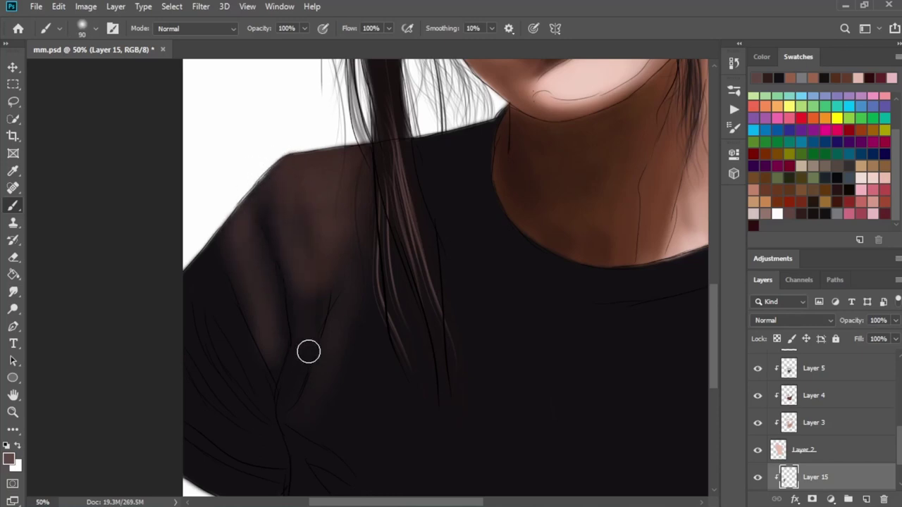
pyautogui.press('[')
pyautogui.press('[')
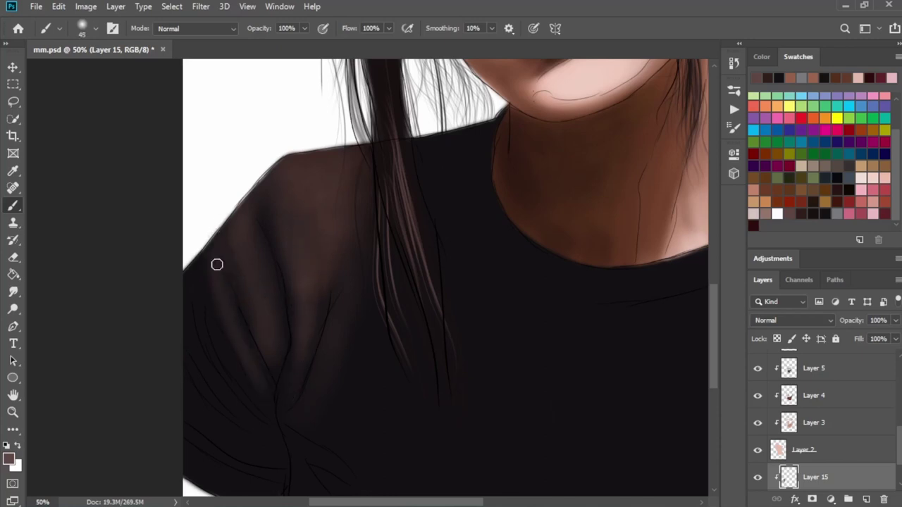
pyautogui.press(']')
pyautogui.press(']')
pyautogui.press(']')
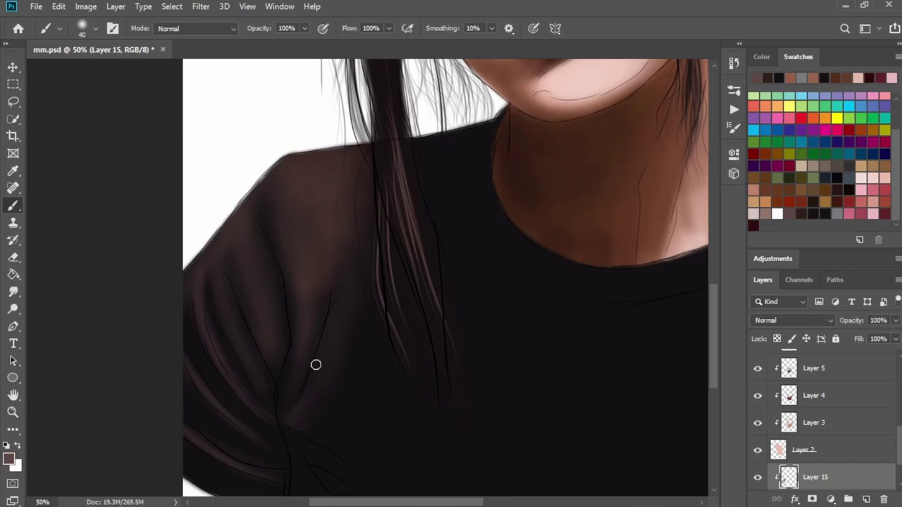
pyautogui.press(']')
pyautogui.press(']')
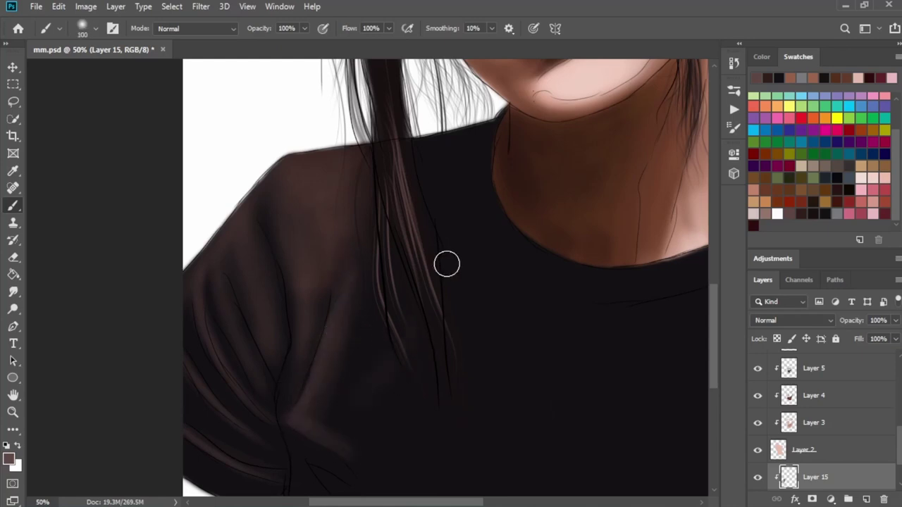
pyautogui.press(']')
pyautogui.press(']')
pyautogui.press(']')
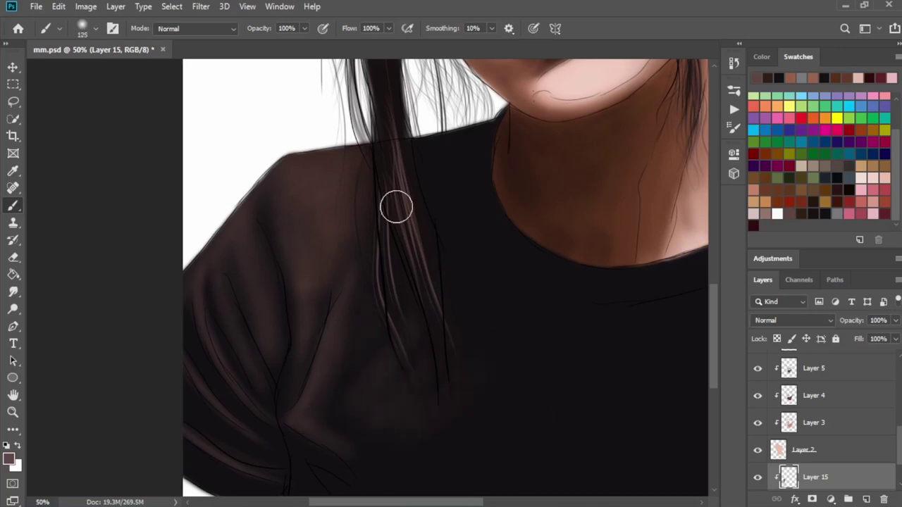
pyautogui.press('[')
pyautogui.press('[')
pyautogui.moveTo(324, 437); pyautogui.dragTo(318, 368)
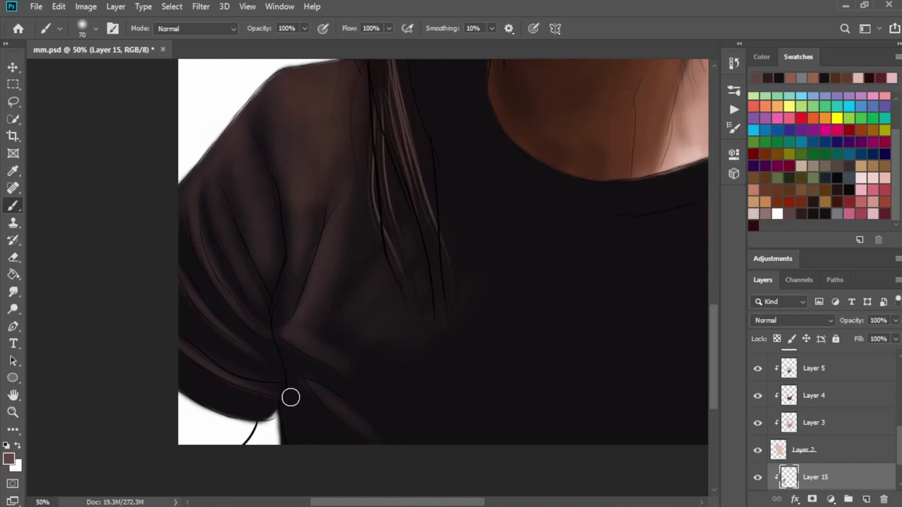
# Shade the dark fold near the sleeve bottom and paint a lighter band across the upper chest
pyautogui.moveTo(290, 397); pyautogui.dragTo(362, 467)
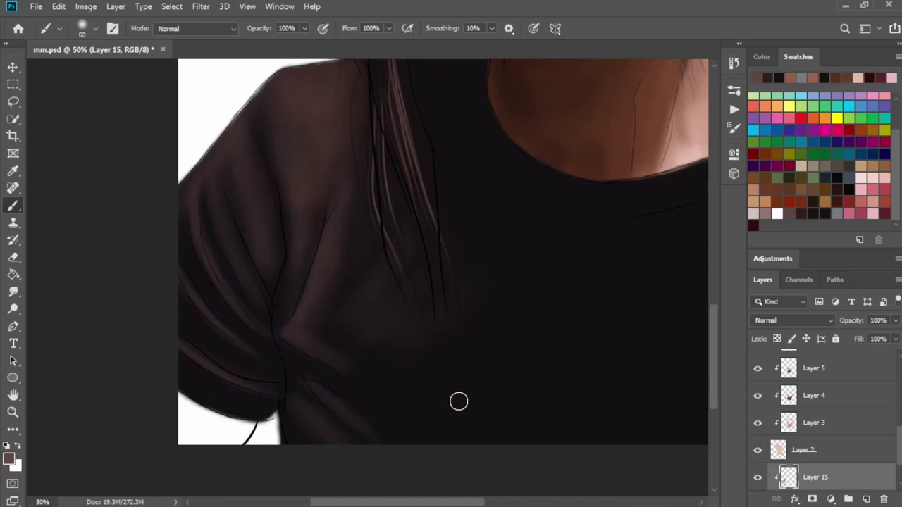
pyautogui.press(']')
pyautogui.press(']')
pyautogui.press(']')
pyautogui.press(']')
pyautogui.press(']')
pyautogui.press(']')
pyautogui.press(']')
pyautogui.press(']')
pyautogui.press(']')
pyautogui.press(']')
pyautogui.press(']')
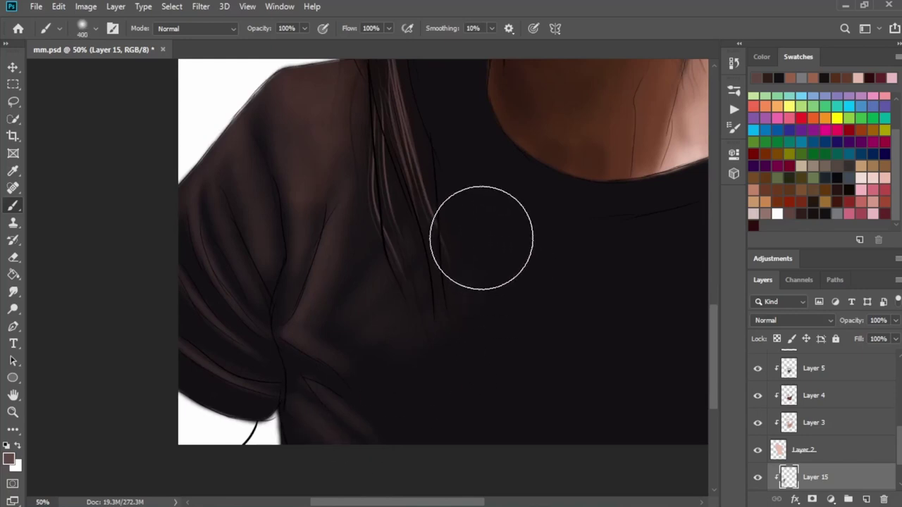
pyautogui.moveTo(542, 342); pyautogui.dragTo(358, 378)
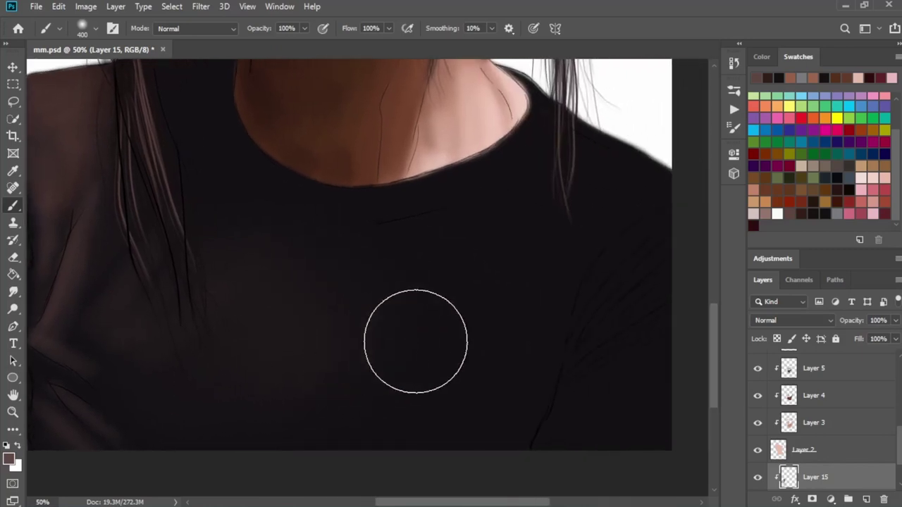
pyautogui.press('[')
pyautogui.press('[')
pyautogui.moveTo(324, 261); pyautogui.dragTo(432, 275)
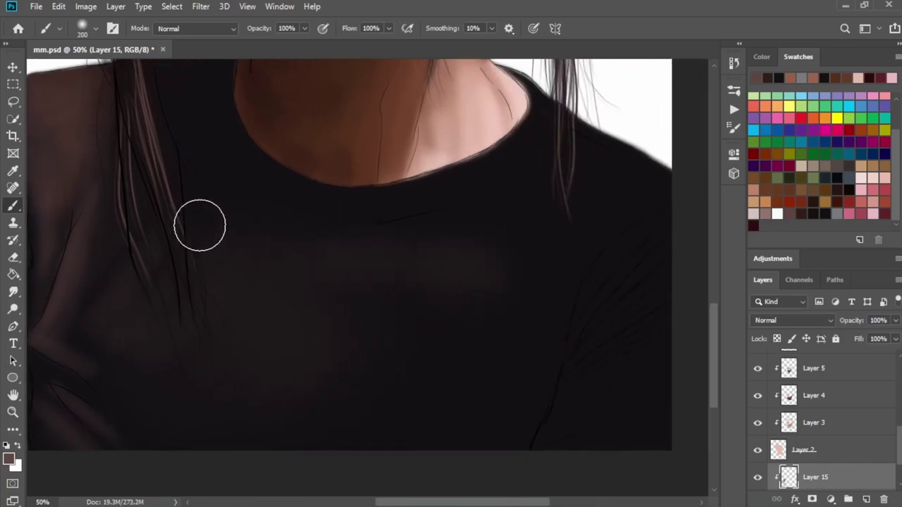
pyautogui.moveTo(199, 225); pyautogui.dragTo(395, 302)
# Paint a faint highlight along the right shoulder edge with a finer brush
pyautogui.press('[')
pyautogui.press('[')
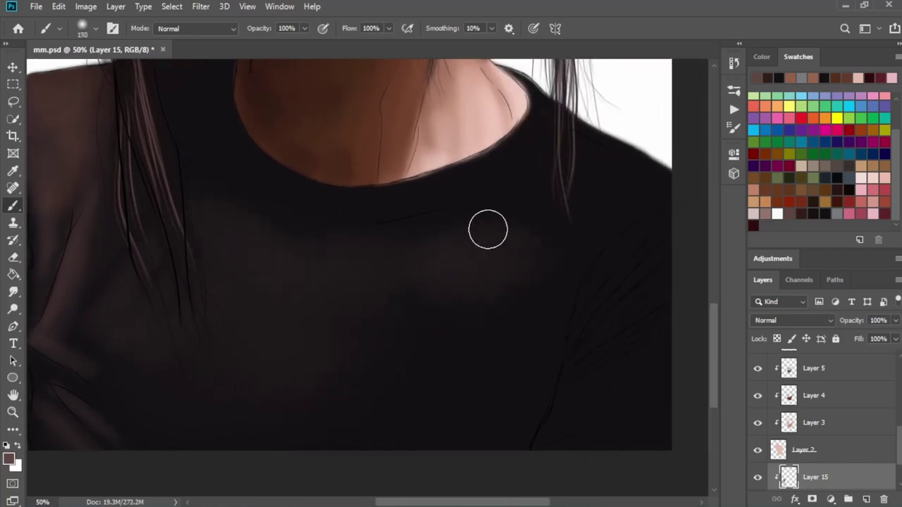
pyautogui.press('[')
pyautogui.press('[')
pyautogui.press('[')
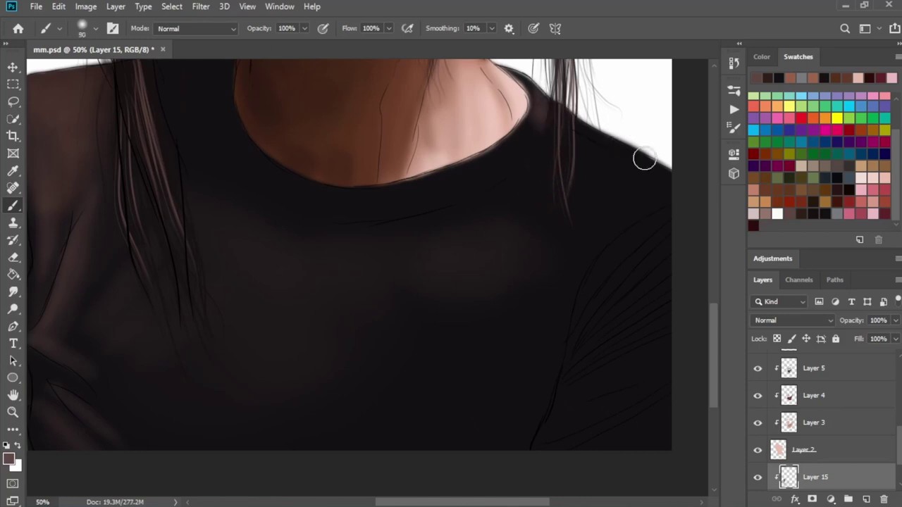
pyautogui.press(']')
pyautogui.press(']')
pyautogui.press(']')
pyautogui.press('[')
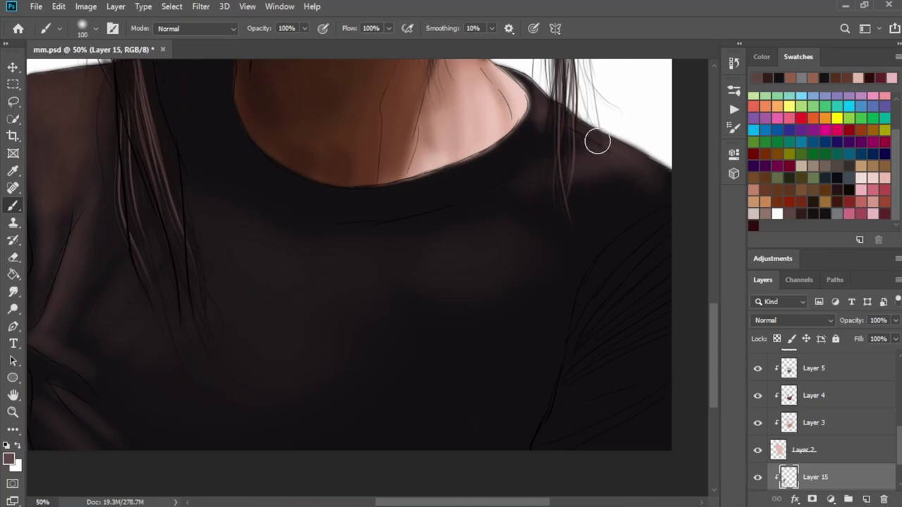
pyautogui.moveTo(654, 167); pyautogui.dragTo(640, 179)
pyautogui.press(']')
pyautogui.press(']')
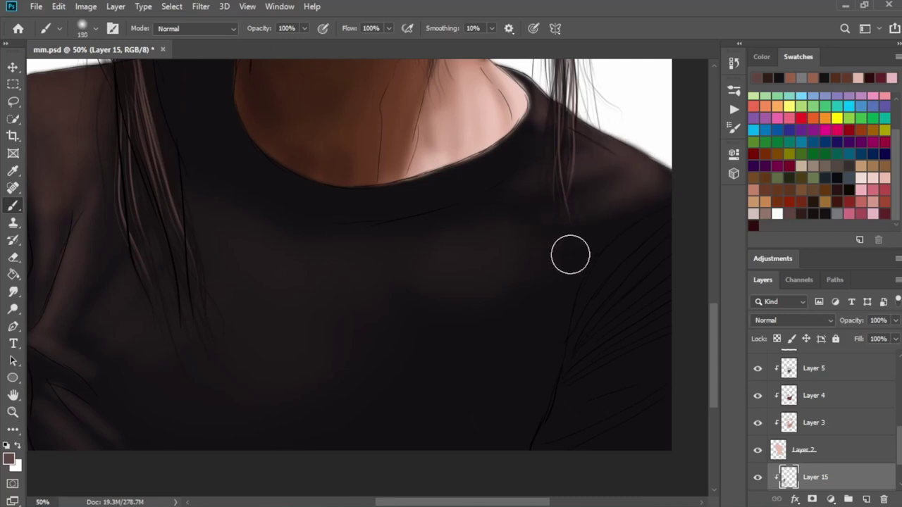
pyautogui.press(']')
pyautogui.press(']')
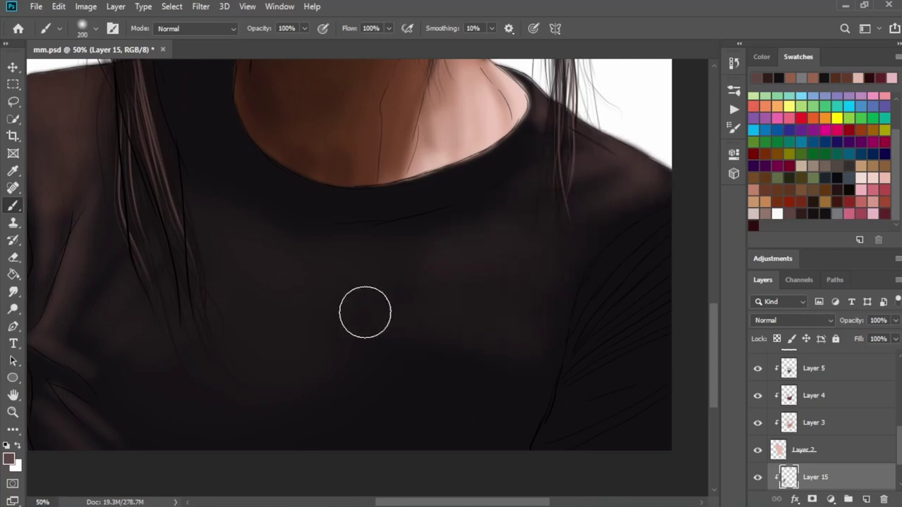
pyautogui.press(']')
pyautogui.press(']')
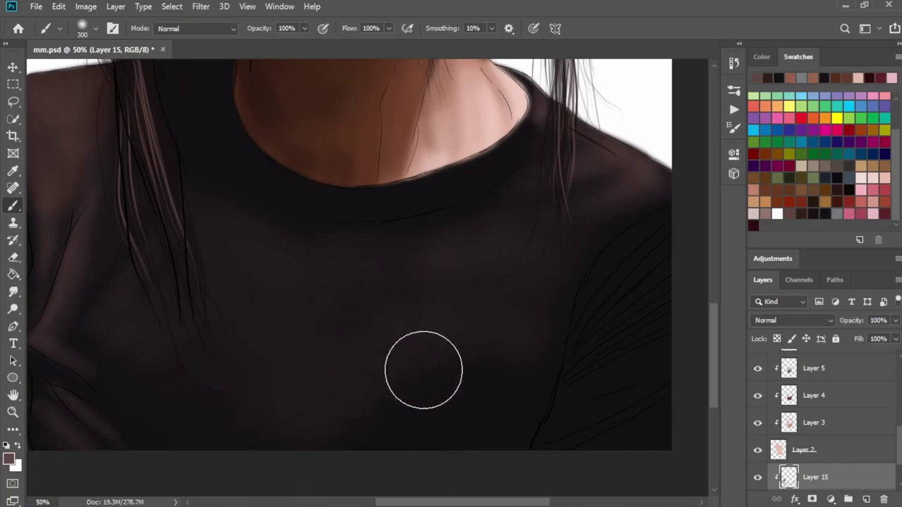
pyautogui.moveTo(425, 345); pyautogui.dragTo(212, 366)
pyautogui.press('[')
# Paint thin lighter brown highlights along the right shoulder and sleeve folds
pyautogui.press('[')
pyautogui.press('[')
pyautogui.press('[')
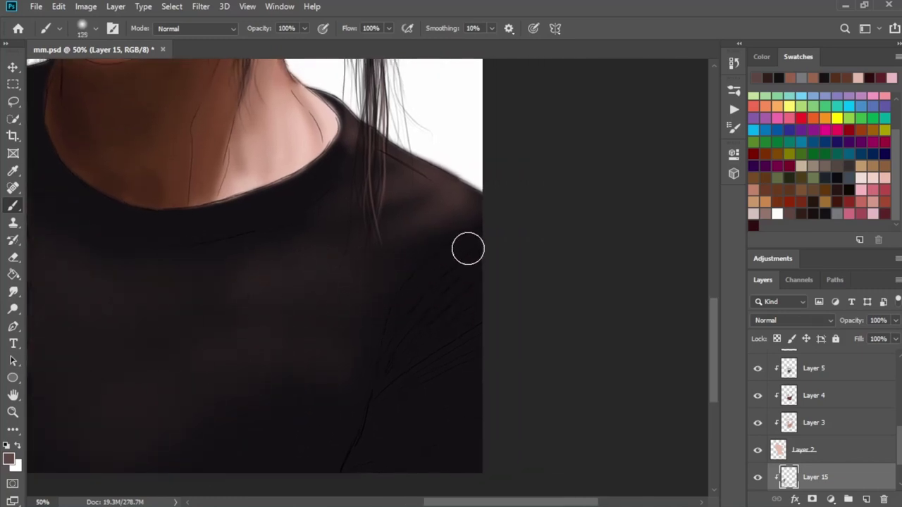
pyautogui.press('[')
pyautogui.press('[')
pyautogui.press('[')
pyautogui.moveTo(460, 264); pyautogui.dragTo(394, 343)
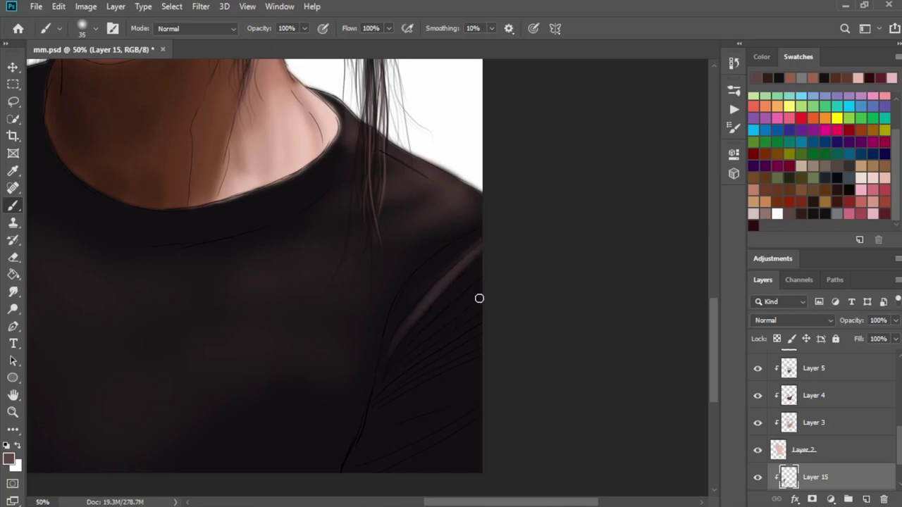
pyautogui.moveTo(477, 305); pyautogui.dragTo(426, 346)
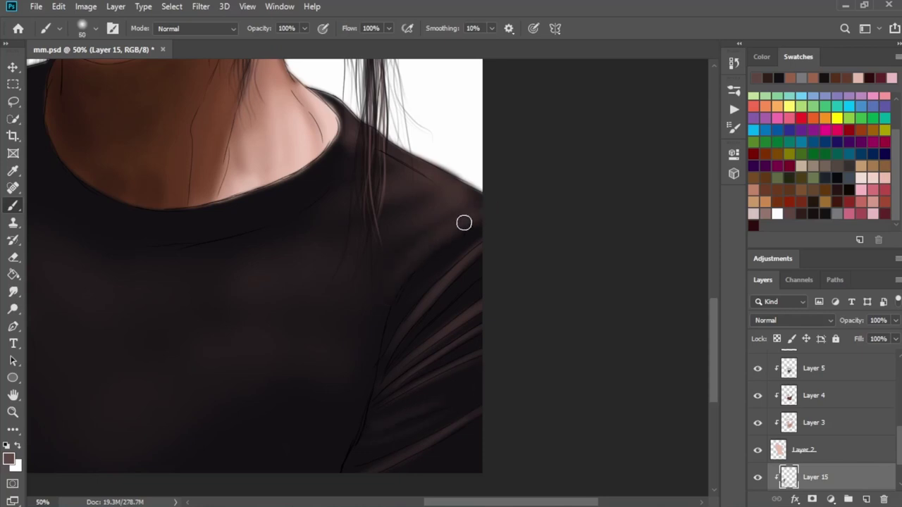
pyautogui.press(']')
pyautogui.press(']')
pyautogui.press(']')
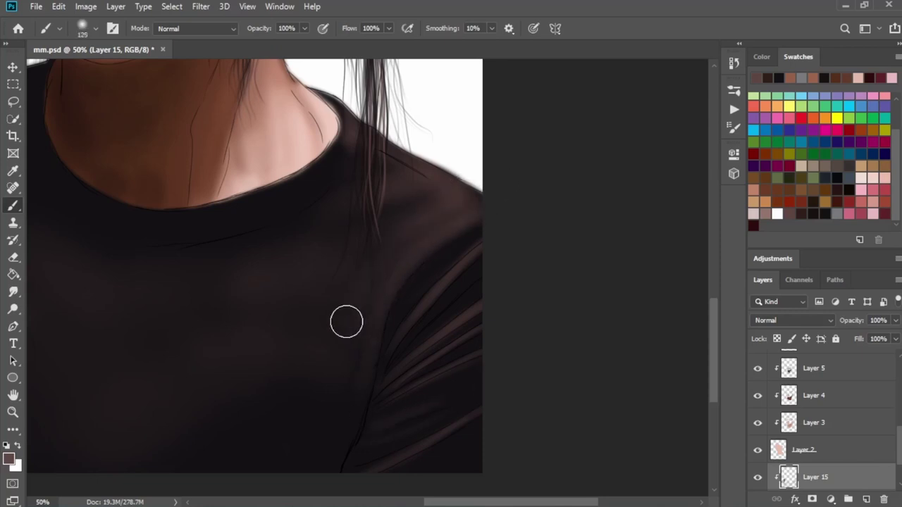
pyautogui.press('[')
pyautogui.press('[')
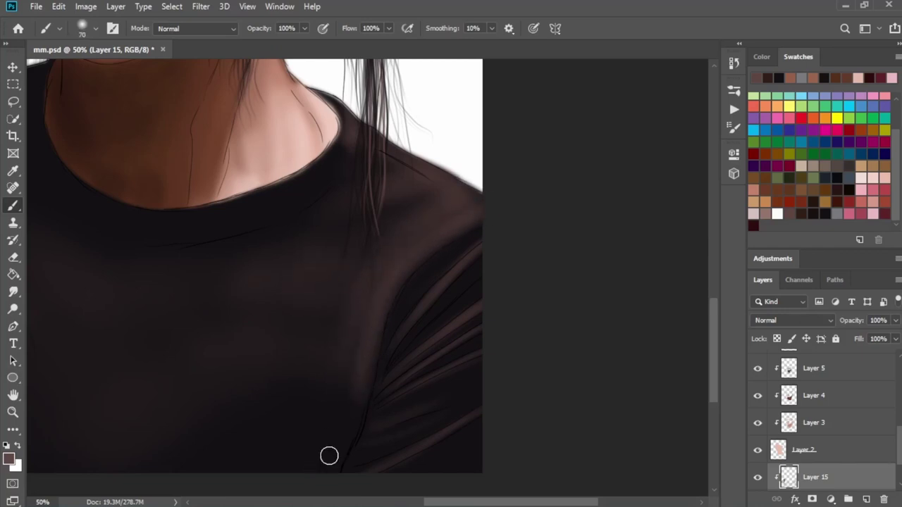
pyautogui.press(']')
pyautogui.press(']')
pyautogui.press(']')
pyautogui.press(']')
pyautogui.press(']')
pyautogui.press(']')
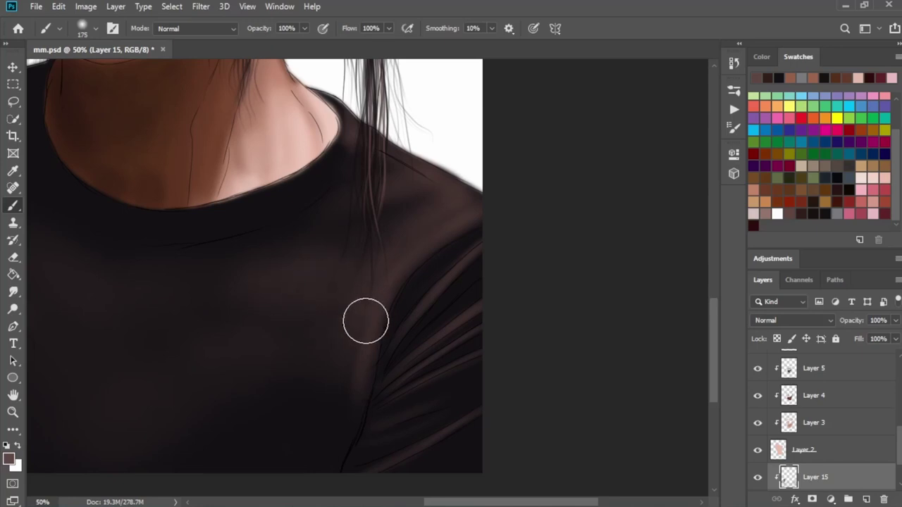
pyautogui.press('[')
pyautogui.press('[')
pyautogui.press('[')
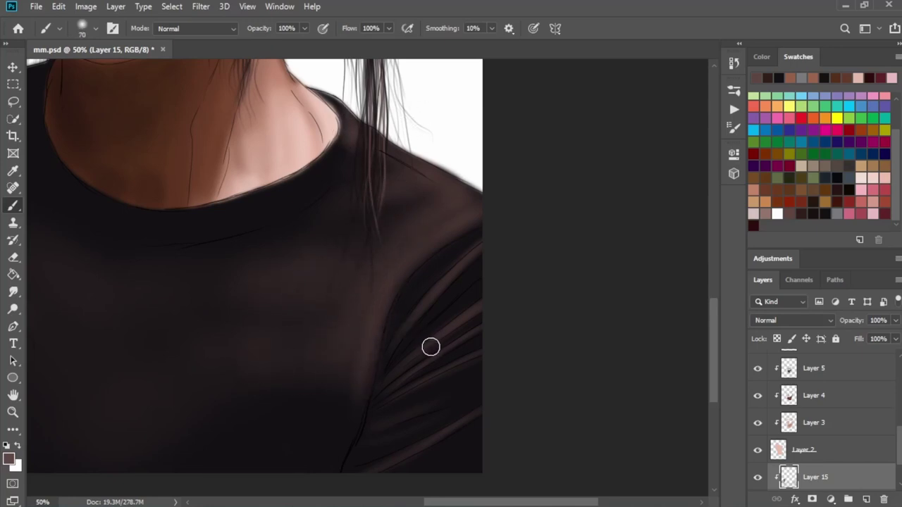
pyautogui.moveTo(424, 343); pyautogui.dragTo(358, 328)
# Add a new Layer 16 and clip it to the layer beneath
pyautogui.click(866, 499)
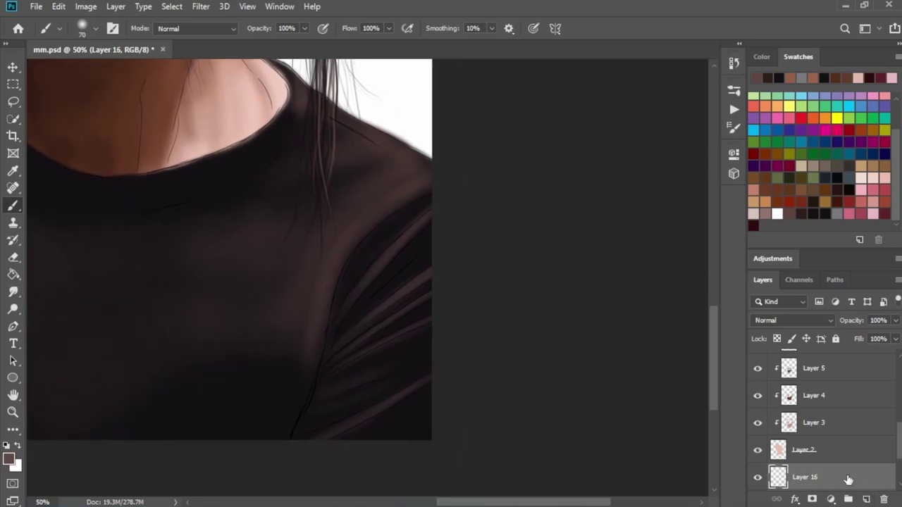
pyautogui.rightClick(837, 465)
pyautogui.click(701, 256)
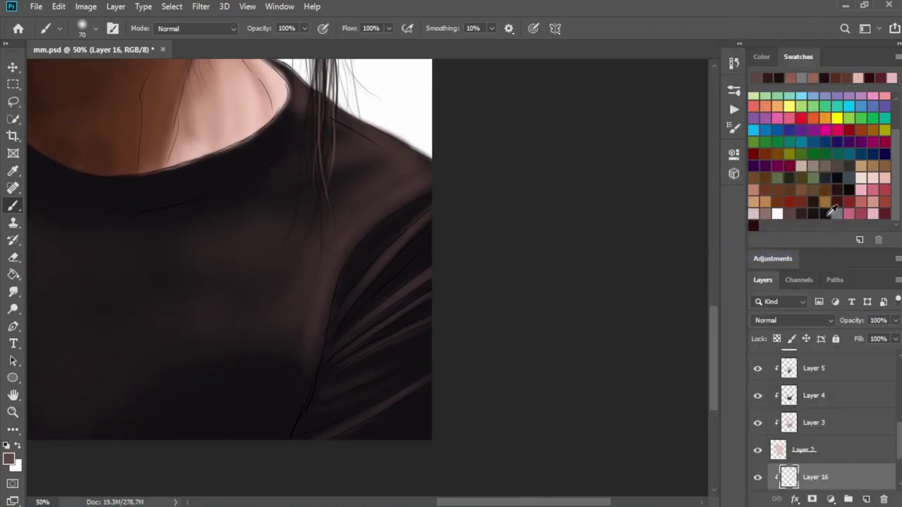
pyautogui.scroll(-3, 415, 348)
pyautogui.keyDown('alt'); pyautogui.scroll(1, 362, 352); pyautogui.keyUp('alt')
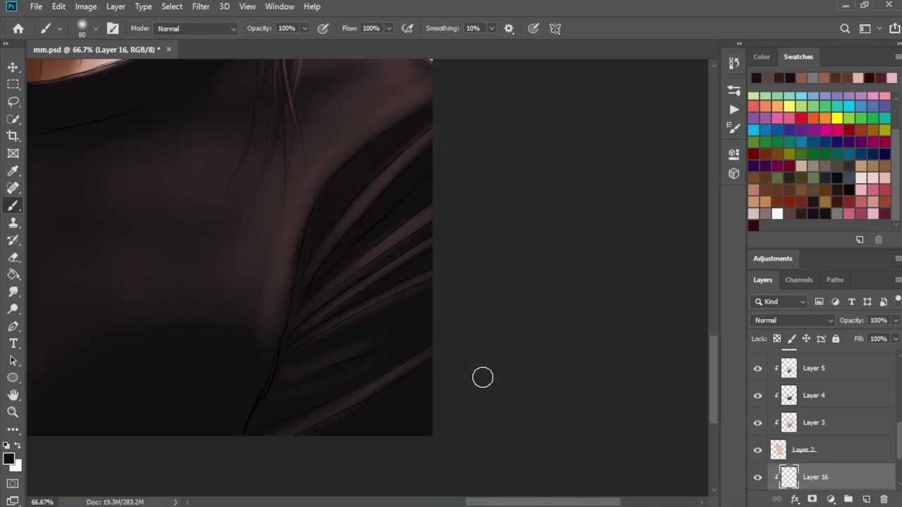
# Set the brush to 100 px and show the colour wheel to pick black
pyautogui.press(']')
pyautogui.press('[')
pyautogui.press('[')
pyautogui.press(']')
pyautogui.press(']')
pyautogui.press(']')
pyautogui.click(761, 56)
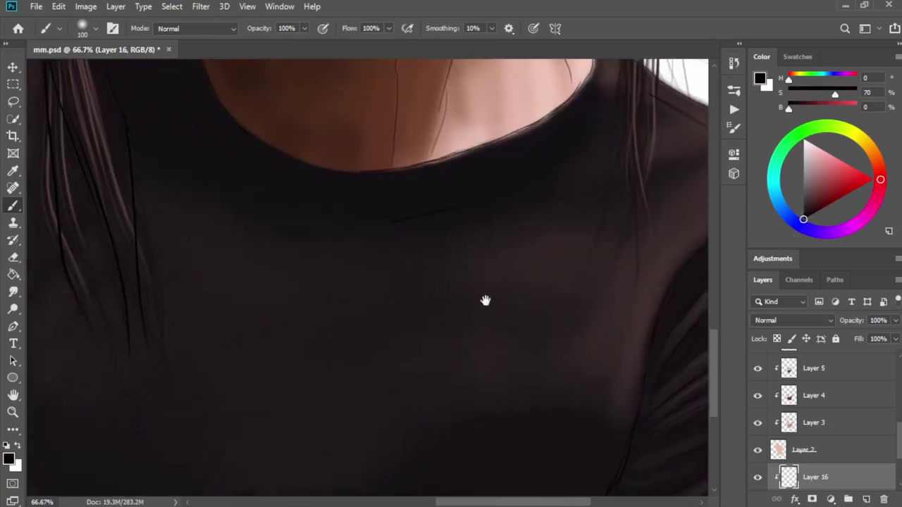
pyautogui.moveTo(112, 202); pyautogui.dragTo(486, 300)
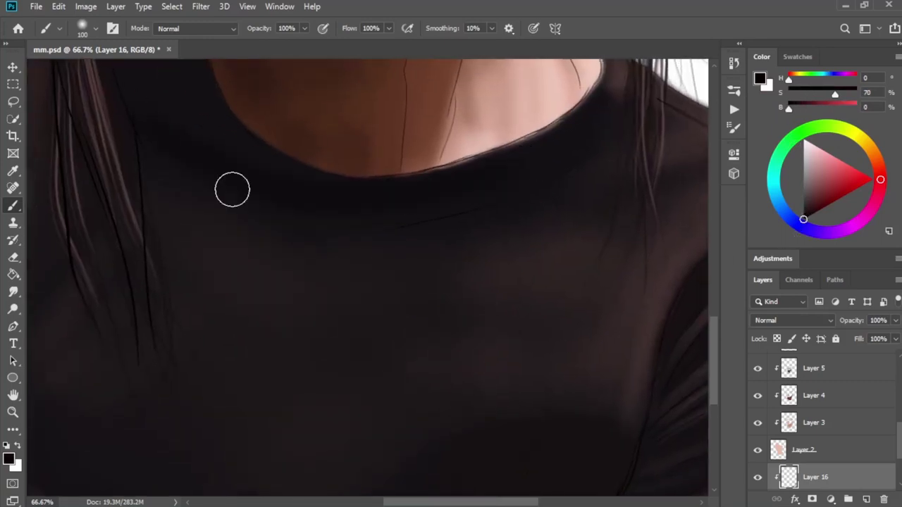
pyautogui.moveTo(232, 190); pyautogui.dragTo(346, 296)
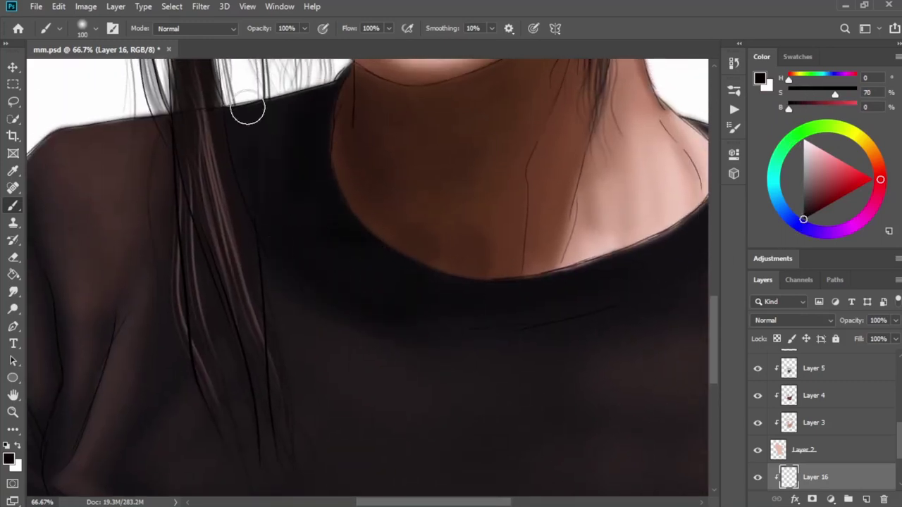
pyautogui.moveTo(319, 258); pyautogui.dragTo(544, 243)
pyautogui.press('[')
pyautogui.press('[')
pyautogui.press('[')
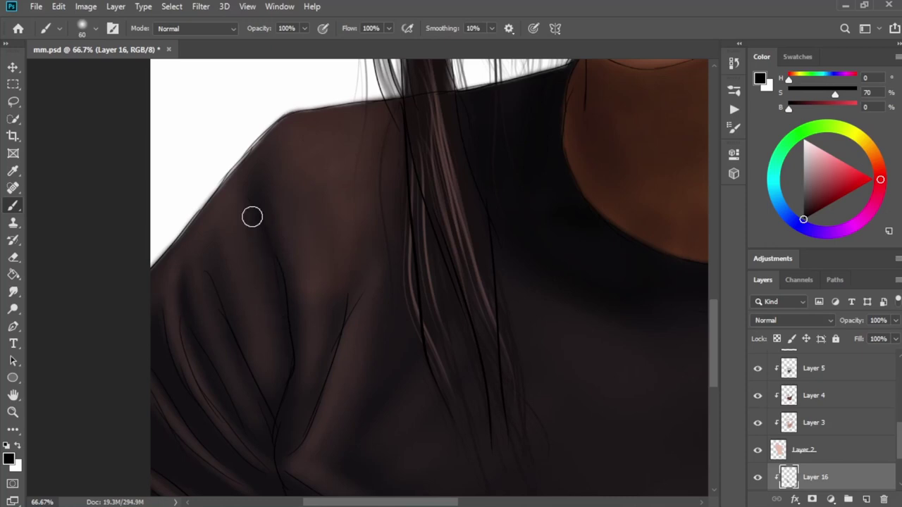
pyautogui.press('[')
pyautogui.moveTo(345, 289); pyautogui.dragTo(354, 205)
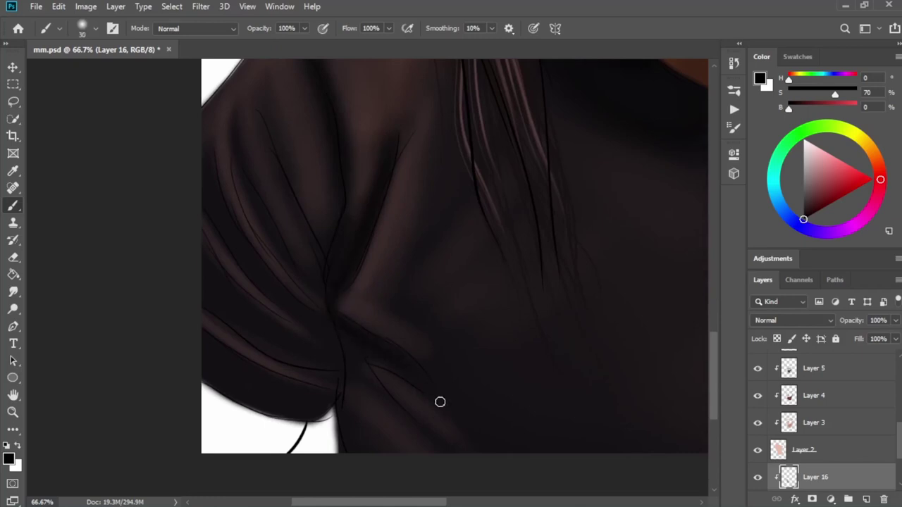
pyautogui.press(']')
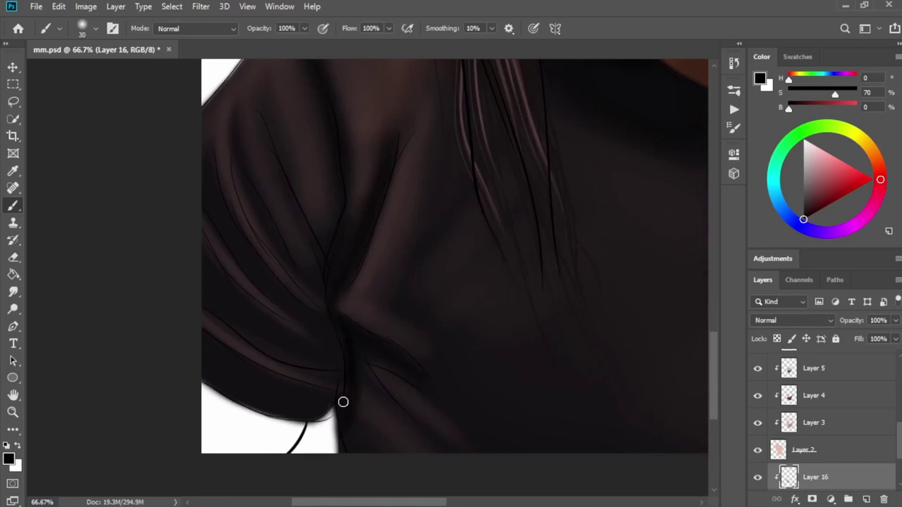
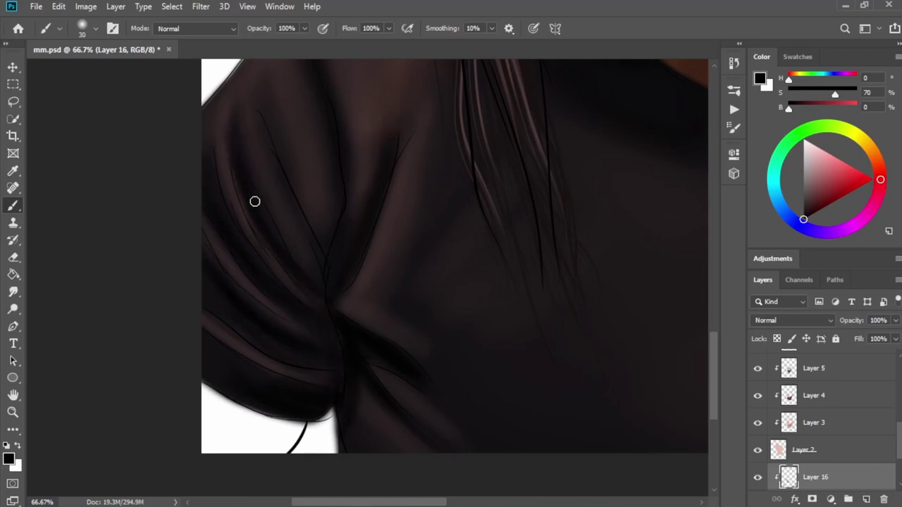
# Darken the fold on the t-shirt's right sleeve with a smaller brush stroke
pyautogui.scroll(3, 343, 241)
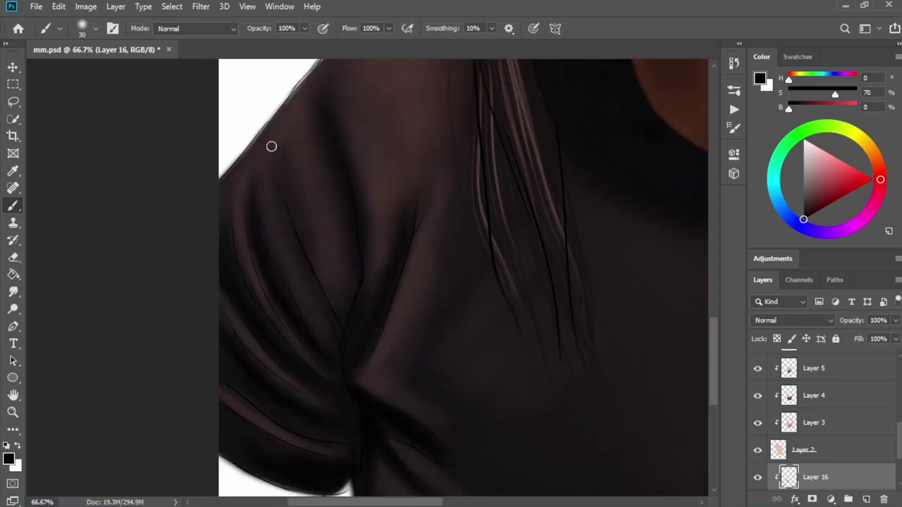
pyautogui.scroll(5, 367, 226)
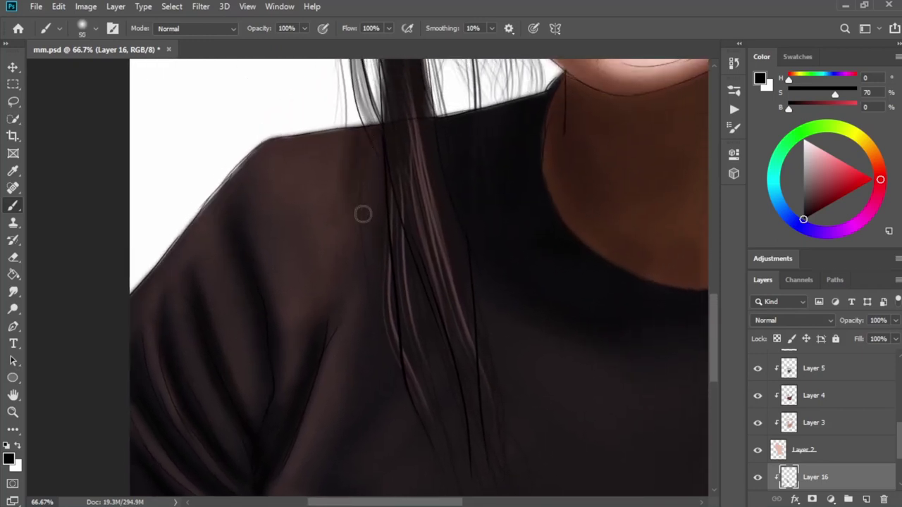
pyautogui.press(']')
pyautogui.press(']')
pyautogui.press(']')
pyautogui.moveTo(506, 334); pyautogui.dragTo(422, 77)
pyautogui.moveTo(467, 406); pyautogui.dragTo(453, 344)
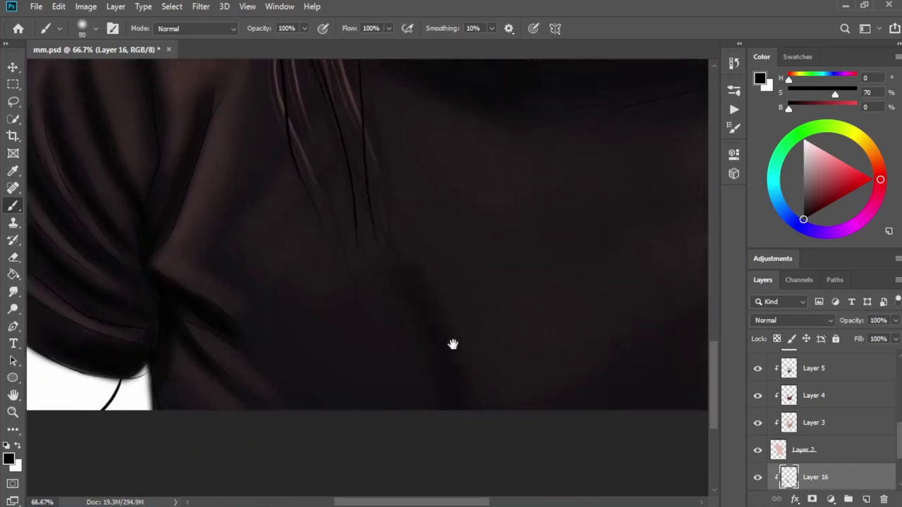
pyautogui.hscroll(5, 317, 346)
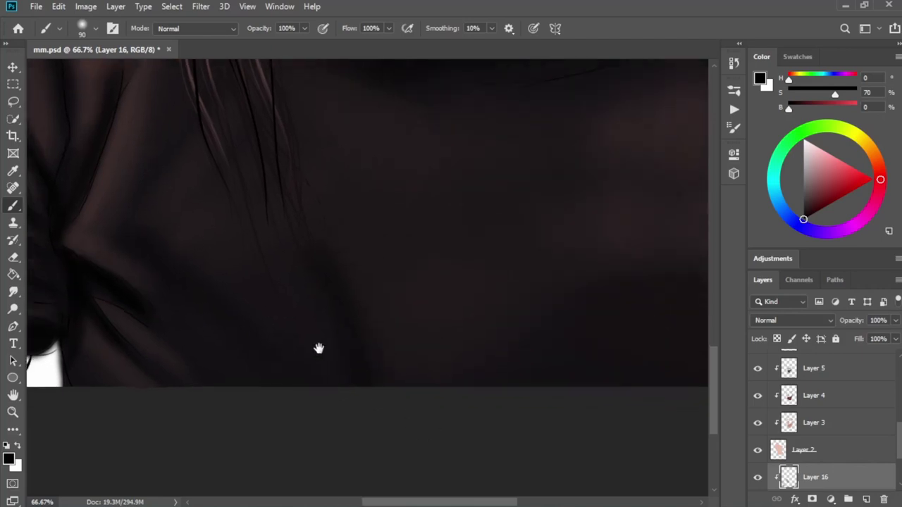
pyautogui.scroll(-1, 353, 341)
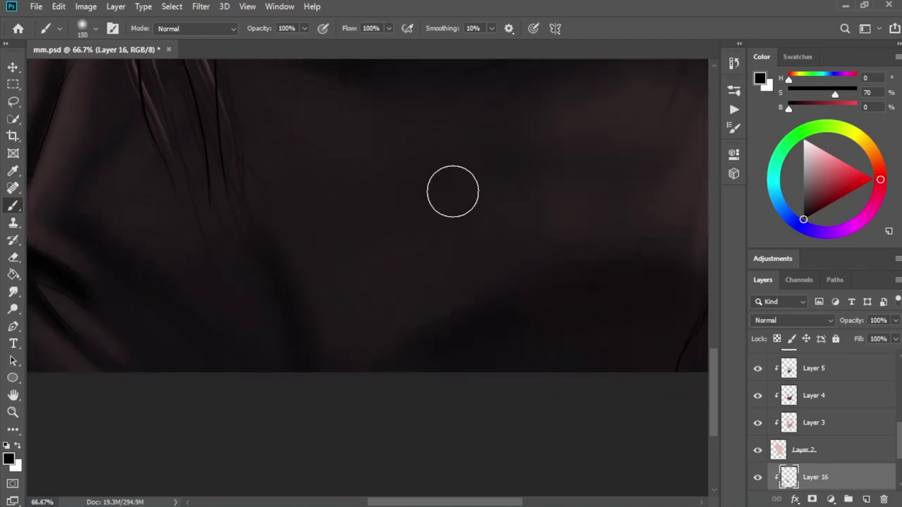
pyautogui.scroll(5, 502, 241)
pyautogui.scroll(-1, 484, 222)
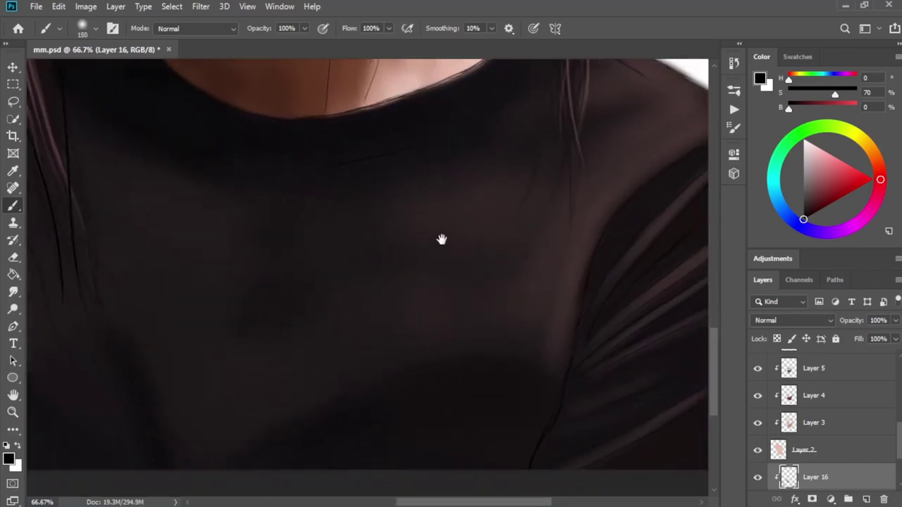
pyautogui.hotkey('ctrl', '-')
pyautogui.scroll(3, 449, 245)
pyautogui.scroll(3, 509, 382)
pyautogui.press('[')
pyautogui.press('[')
pyautogui.press('[')
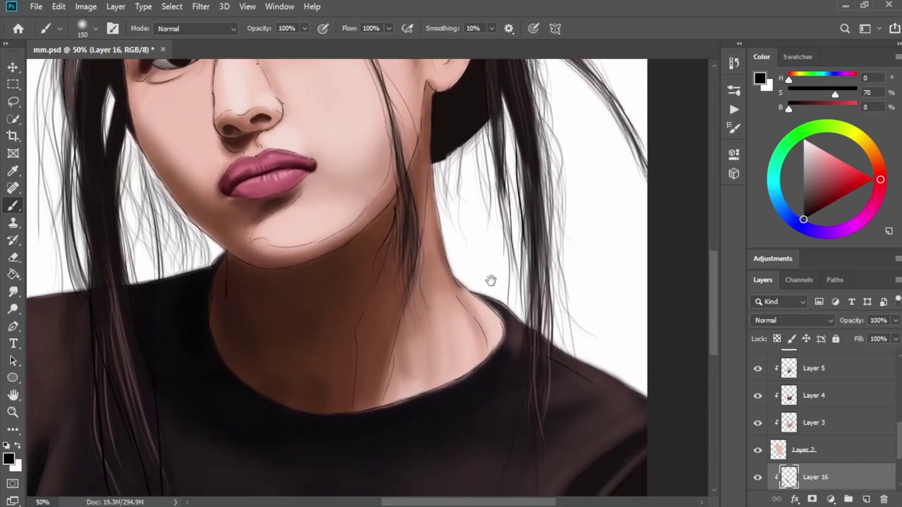
pyautogui.scroll(-7, 491, 278)
pyautogui.hscroll(3, 463, 244)
pyautogui.press('[')
pyautogui.press('[')
pyautogui.press('[')
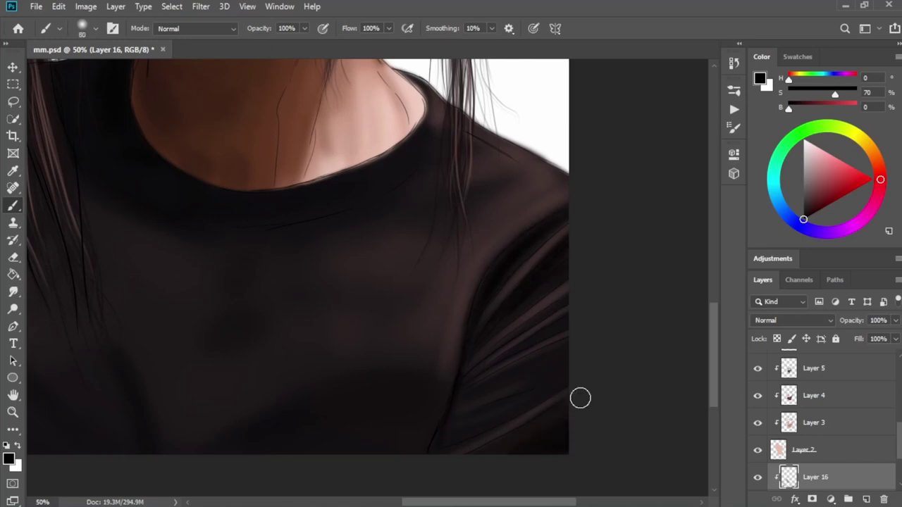
pyautogui.press('[')
pyautogui.press('[')
pyautogui.moveTo(493, 392); pyautogui.dragTo(516, 369)
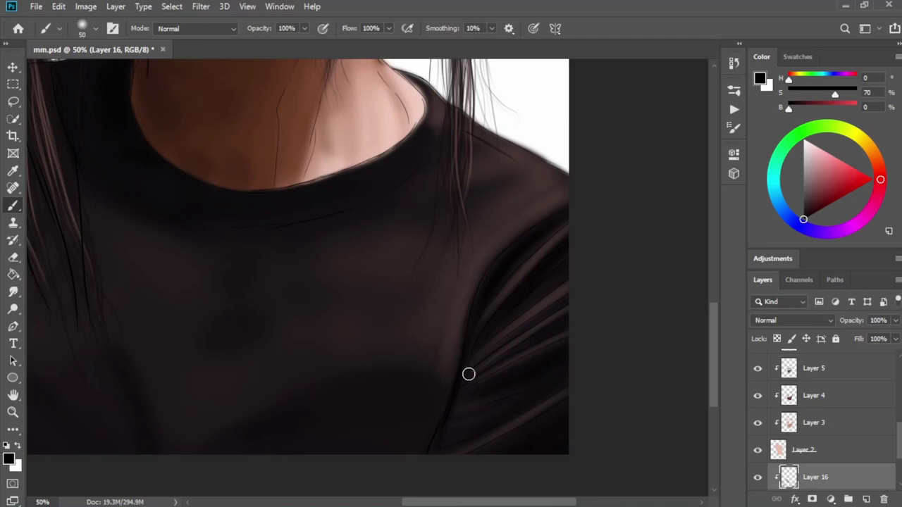
# Hide and re-show Layer 1 to compare the shaded shirt, then zoom in on the collar
pyautogui.hotkey('ctrl', '-')
pyautogui.moveTo(585, 306)
pyautogui.mouseDown()
pyautogui.moveTo(509, 338)
pyautogui.moveTo(423, 332)
pyautogui.moveTo(441, 301)
pyautogui.mouseUp()
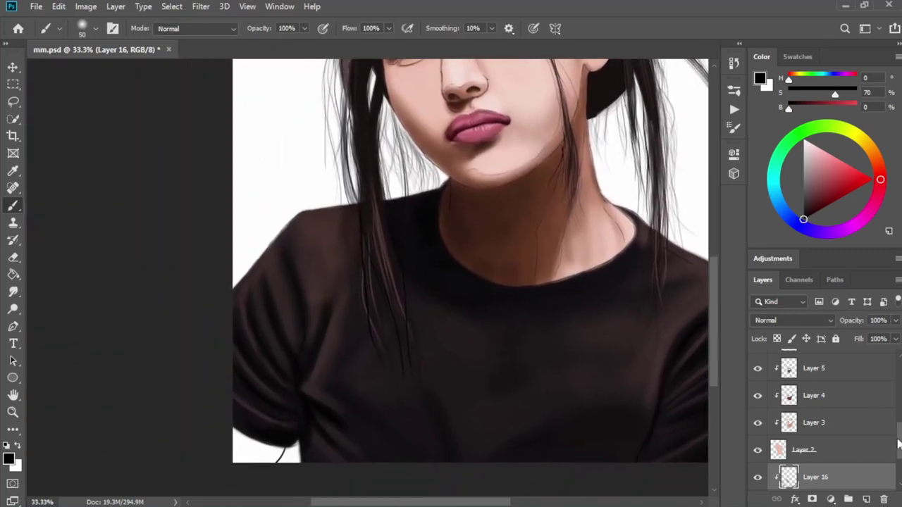
pyautogui.moveTo(899, 444); pyautogui.dragTo(898, 374)
pyautogui.click(757, 363)
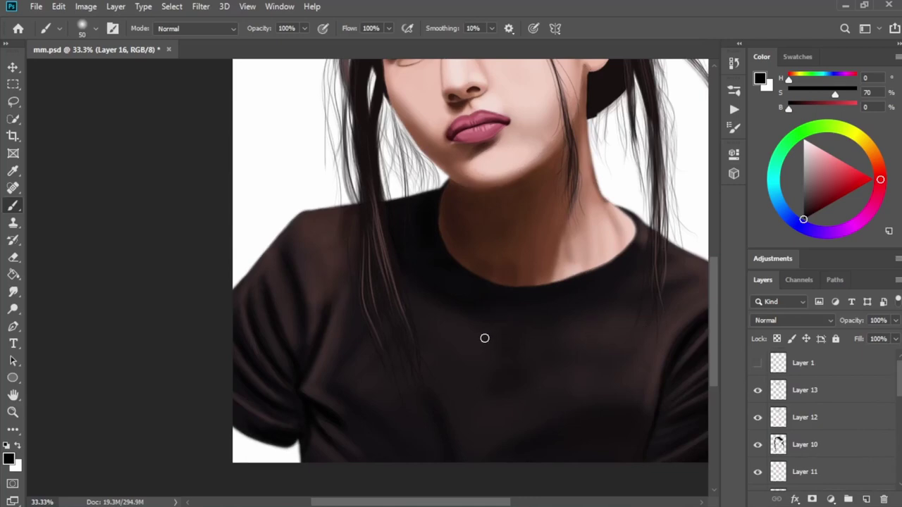
pyautogui.scroll(-1, 466, 359)
pyautogui.scroll(-2, 443, 328)
pyautogui.scroll(-2, 458, 308)
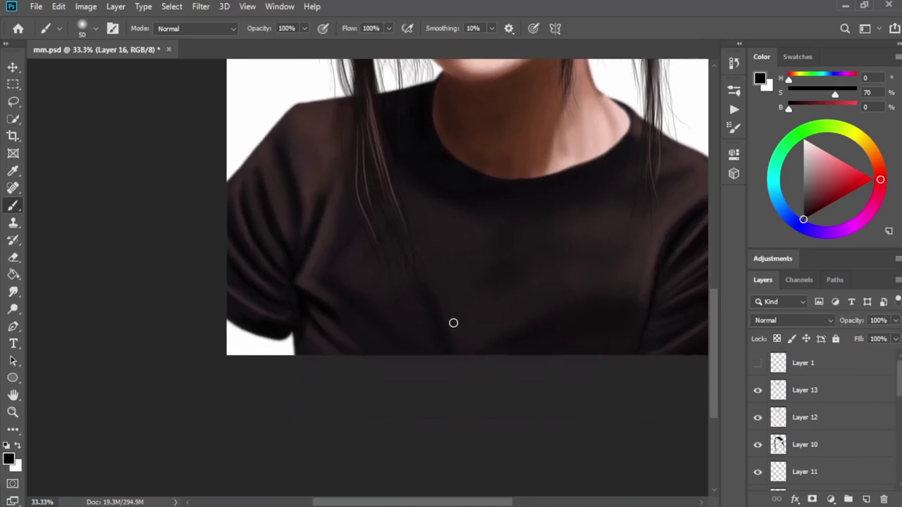
pyautogui.scroll(-2, 446, 326)
pyautogui.scroll(-2, 476, 284)
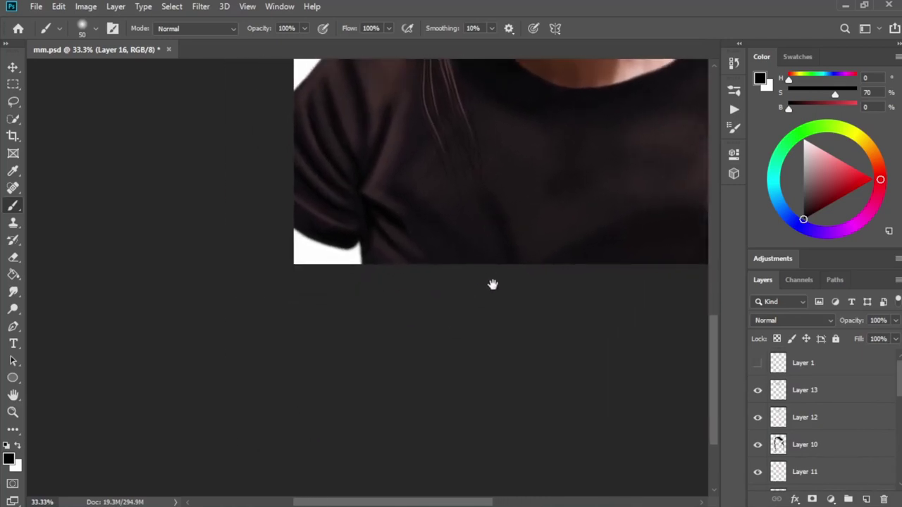
pyautogui.scroll(2, 493, 284)
pyautogui.click(757, 362)
pyautogui.hotkey('ctrl', '+')
pyautogui.scroll(5, 411, 318)
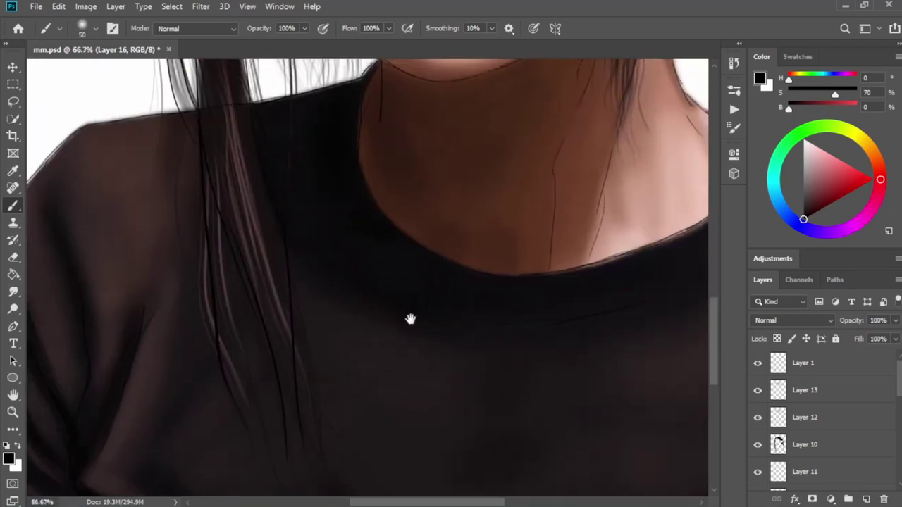
# Sample the pale pink skin tone and enlarge the brush slightly
pyautogui.keyDown('alt'); pyautogui.click(646, 205); pyautogui.keyUp('alt')
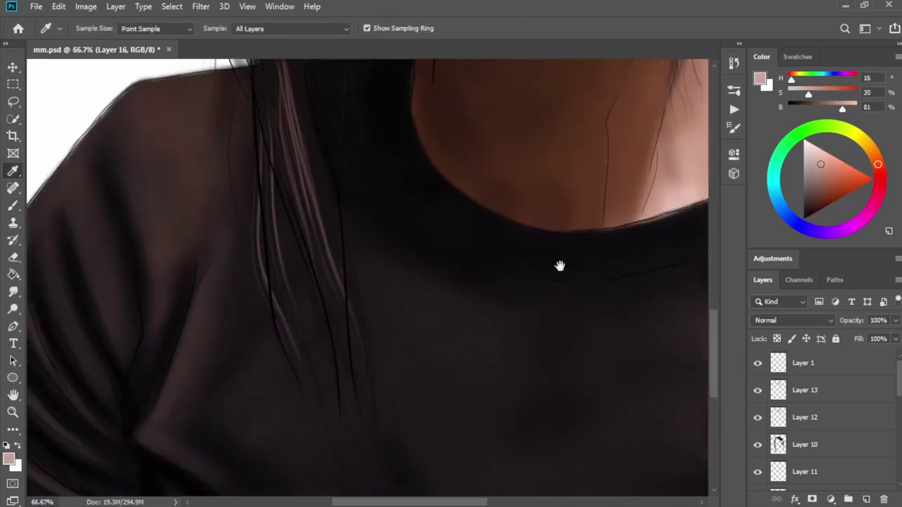
pyautogui.scroll(-3, 560, 266)
pyautogui.scroll(-4, 460, 342)
pyautogui.hscroll(-3, 460, 342)
pyautogui.press(']')
pyautogui.press(']')
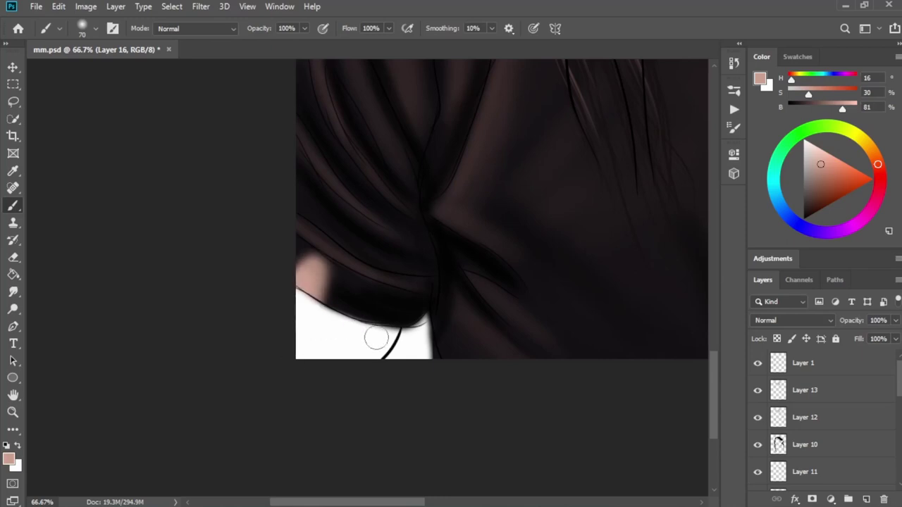
# Add Layer 17 just above Background and paint pink skin below the left sleeve
pyautogui.click(867, 498)
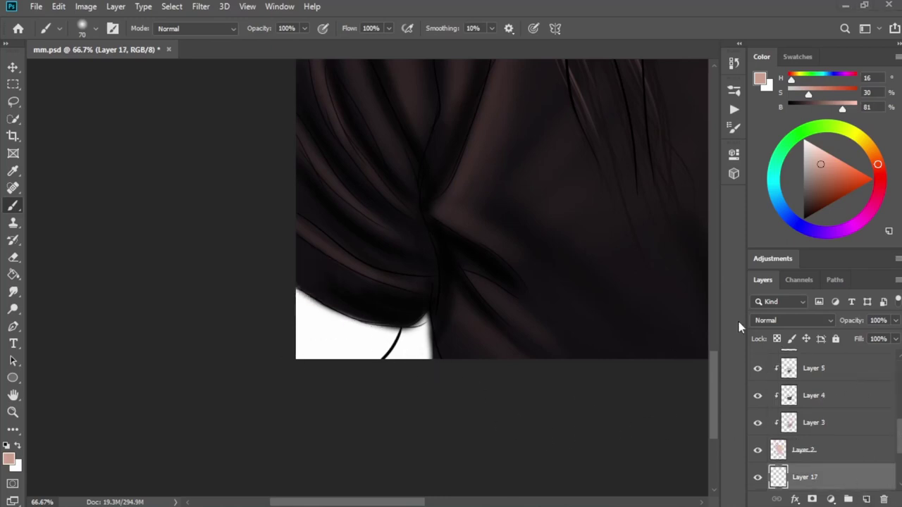
pyautogui.scroll(-5, 650, 402)
pyautogui.scroll(2, 613, 411)
pyautogui.scroll(1, 577, 375)
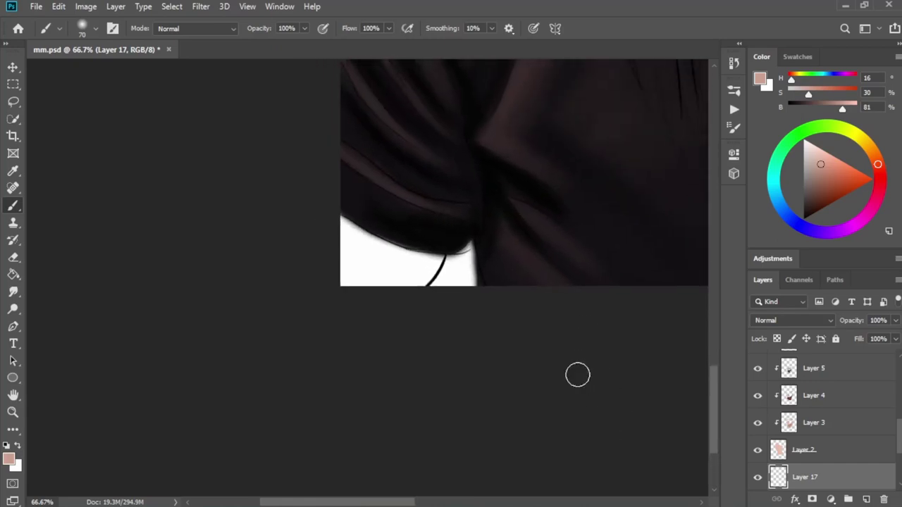
pyautogui.scroll(-3, 899, 435)
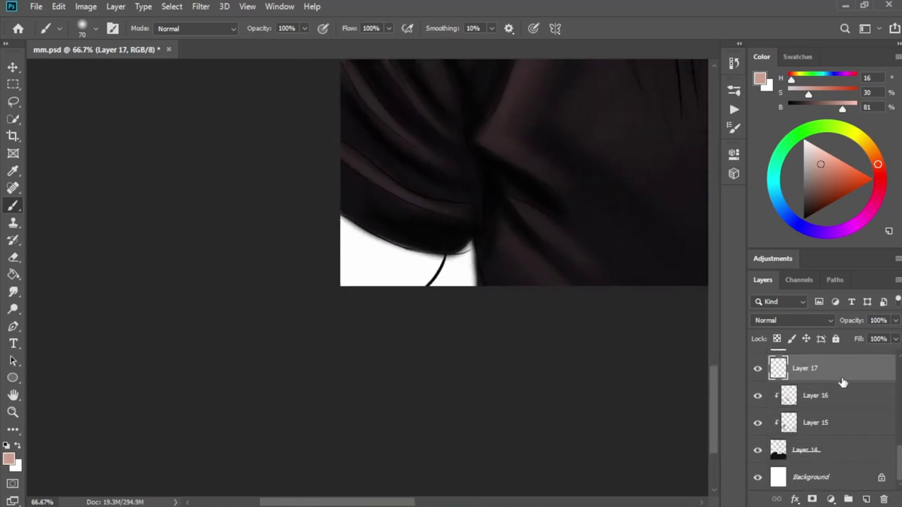
pyautogui.moveTo(841, 379); pyautogui.dragTo(841, 458)
pyautogui.moveTo(413, 255)
pyautogui.mouseDown()
pyautogui.moveTo(330, 224)
pyautogui.moveTo(441, 246)
pyautogui.mouseUp()
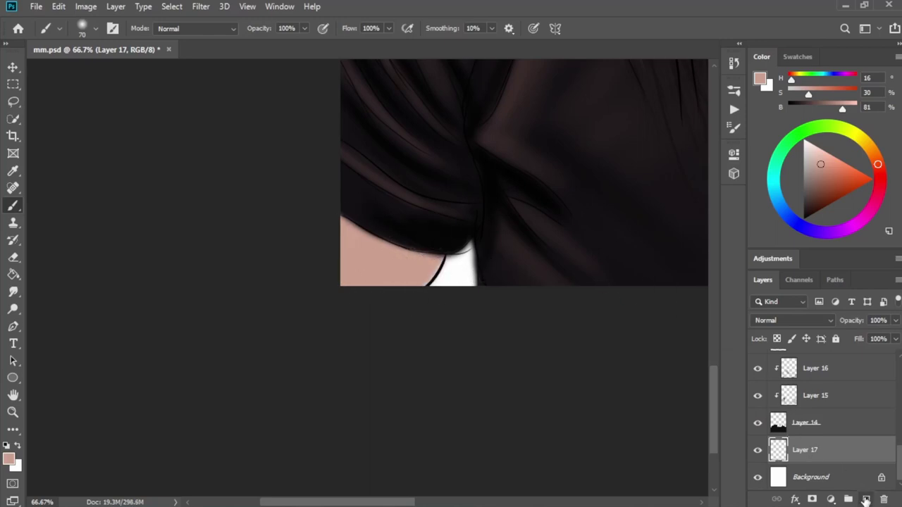
# Add Layer 18 as a clipping mask on the pink skin layer
pyautogui.click(865, 500)
pyautogui.rightClick(833, 454)
pyautogui.click(677, 255)
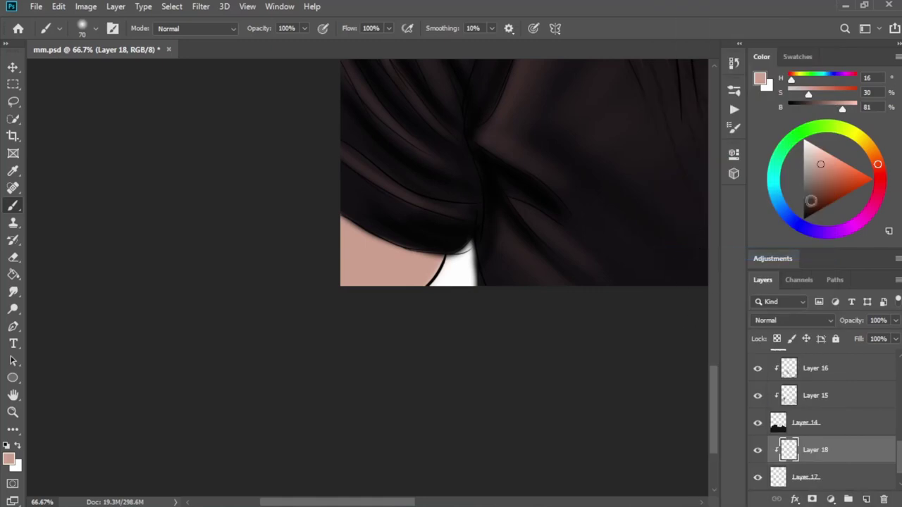
# Shade the skin under the sleeve edge with a brown, then a darker brown swatch
pyautogui.click(803, 57)
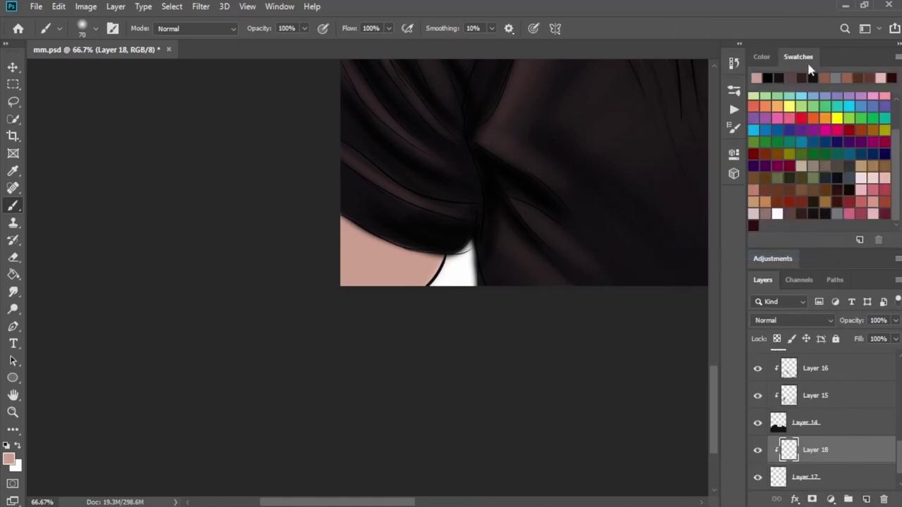
pyautogui.scroll(-5, 523, 298)
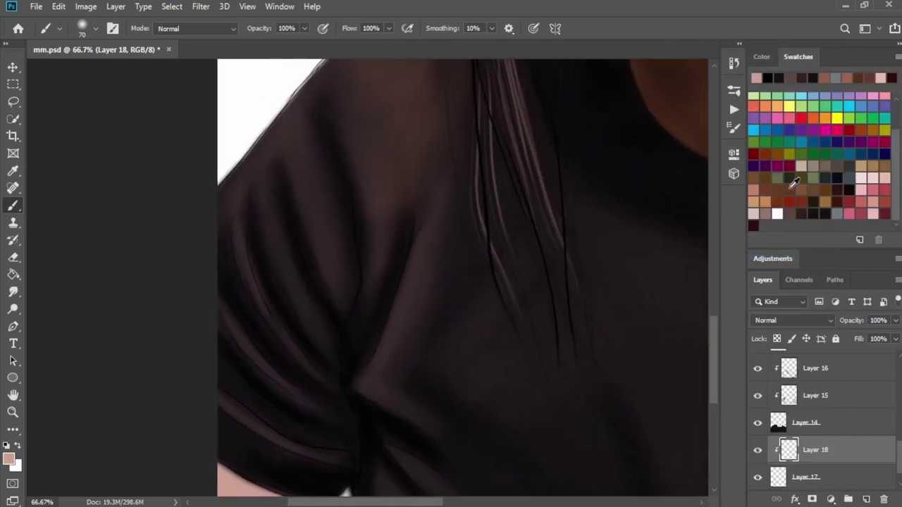
pyautogui.click(800, 183)
pyautogui.scroll(-3, 590, 227)
pyautogui.hscroll(-2, 590, 227)
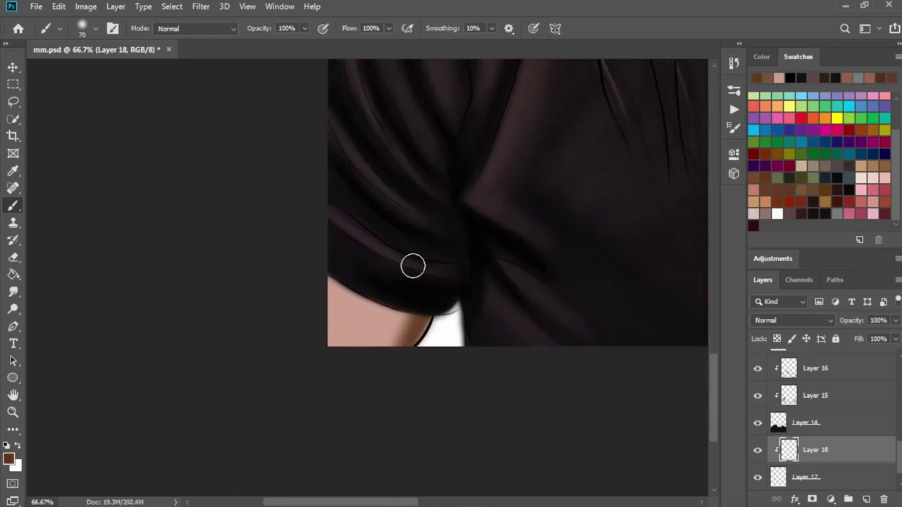
pyautogui.moveTo(412, 263); pyautogui.dragTo(423, 303)
pyautogui.moveTo(346, 266); pyautogui.dragTo(430, 322)
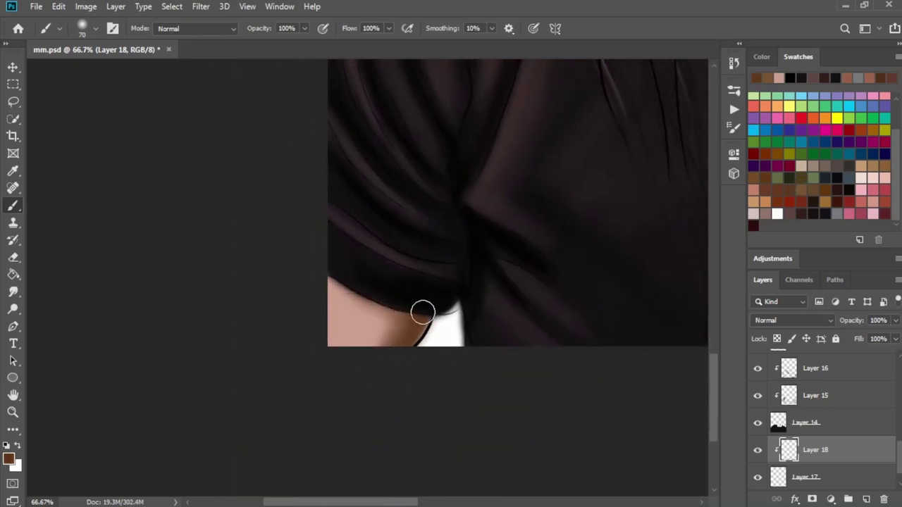
pyautogui.click(847, 186)
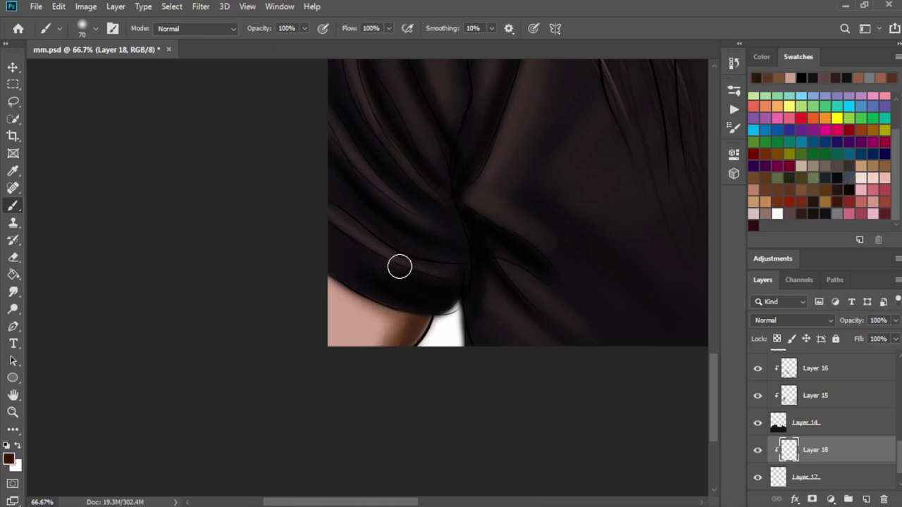
pyautogui.moveTo(398, 264)
pyautogui.mouseDown()
pyautogui.moveTo(384, 296)
pyautogui.moveTo(423, 328)
pyautogui.mouseUp()
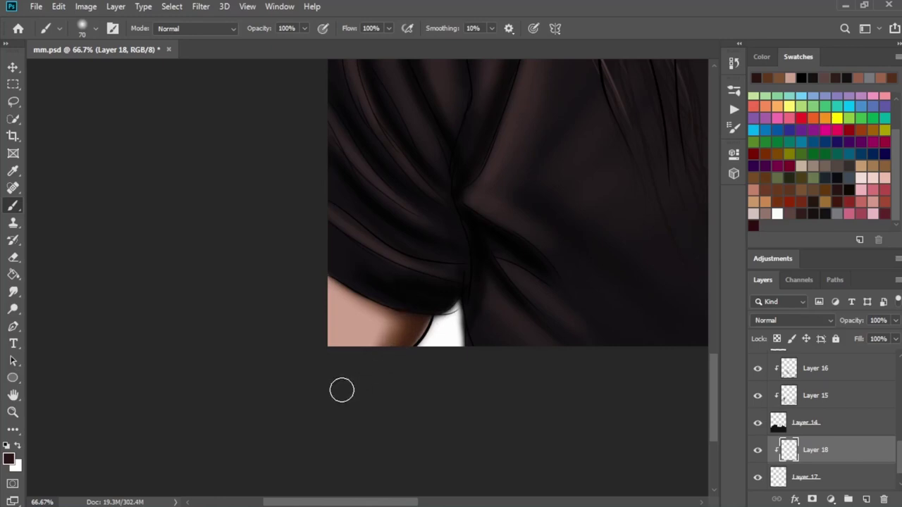
pyautogui.moveTo(340, 388); pyautogui.dragTo(373, 335)
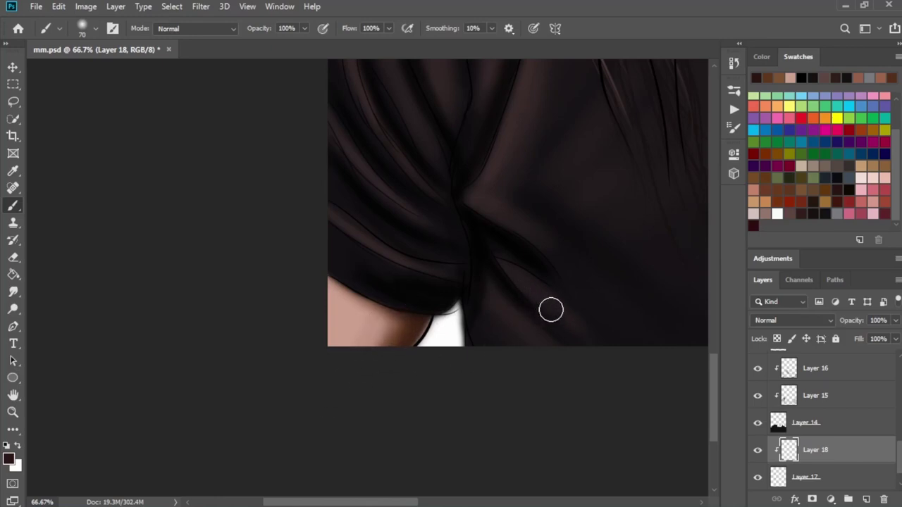
# Frame the face and ear, then add a new earring layer above Layer 6
pyautogui.scroll(-1, 505, 267)
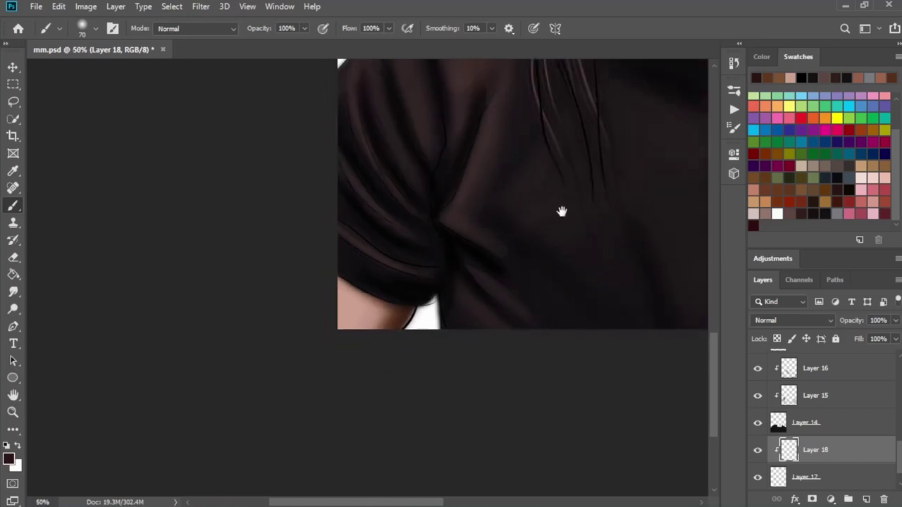
pyautogui.scroll(-1, 560, 207)
pyautogui.scroll(-1, 427, 305)
pyautogui.moveTo(477, 252)
pyautogui.mouseDown()
pyautogui.moveTo(510, 326)
pyautogui.moveTo(521, 275)
pyautogui.mouseUp()
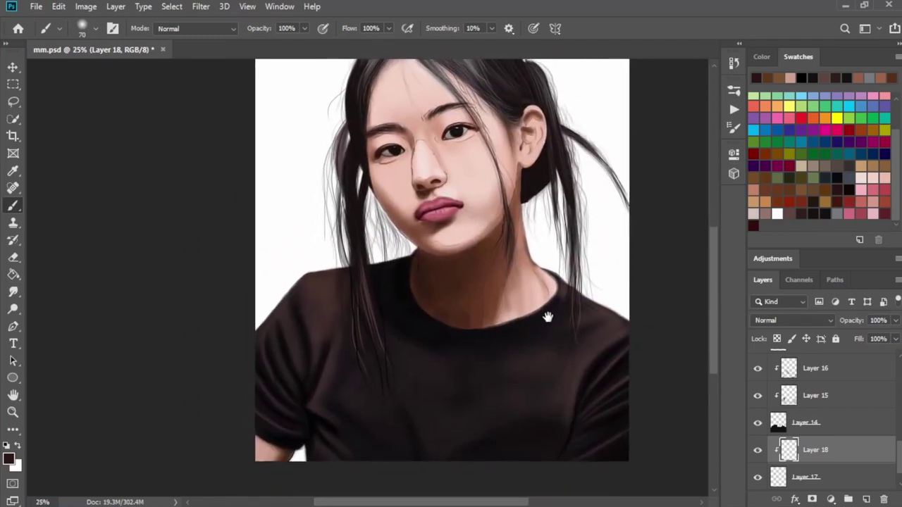
pyautogui.moveTo(553, 303)
pyautogui.mouseDown()
pyautogui.moveTo(568, 342)
pyautogui.moveTo(528, 328)
pyautogui.mouseUp()
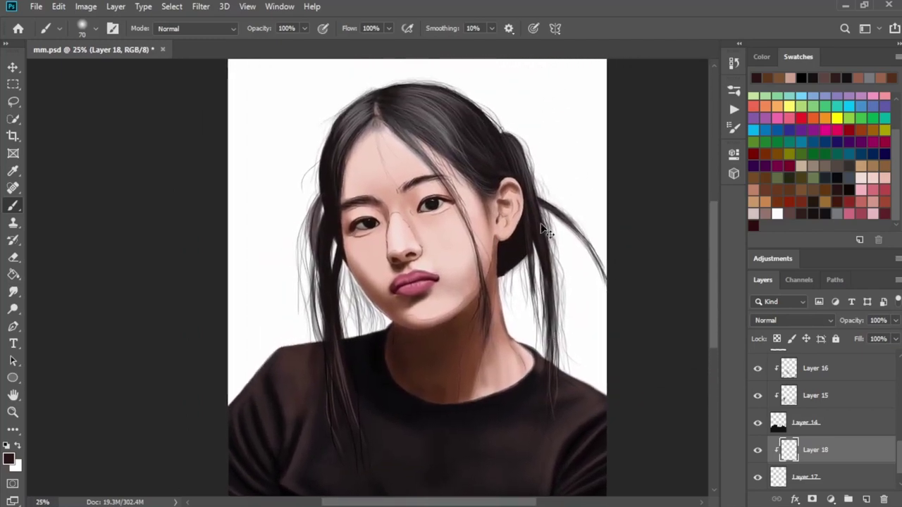
pyautogui.scroll(3, 608, 216)
pyautogui.moveTo(608, 215); pyautogui.dragTo(460, 255)
pyautogui.scroll(1, 460, 255)
pyautogui.moveTo(592, 308); pyautogui.dragTo(608, 322)
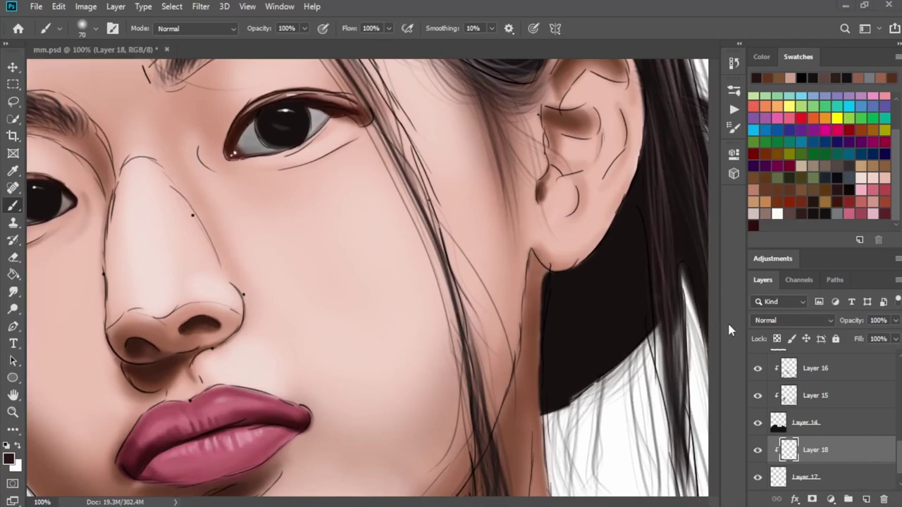
pyautogui.scroll(-2, 838, 408)
pyautogui.scroll(-2, 839, 408)
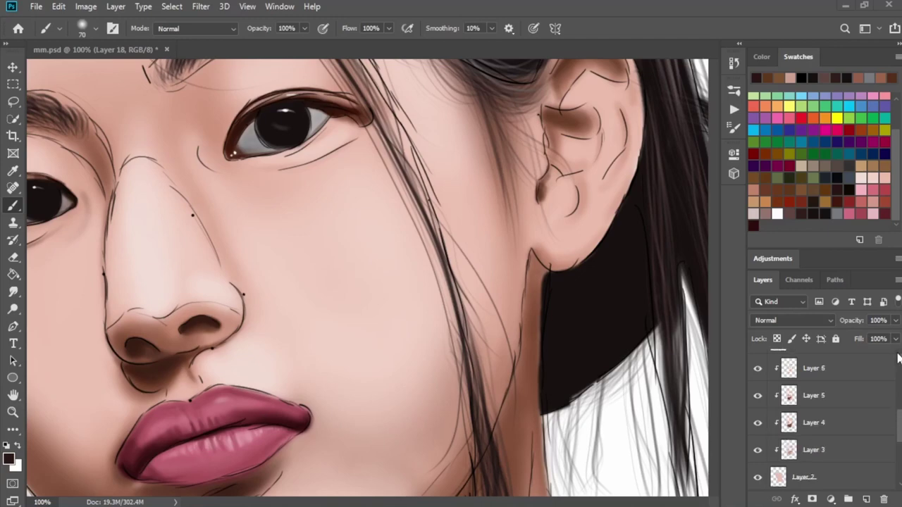
pyautogui.scroll(-1, 838, 408)
pyautogui.click(841, 395)
pyautogui.click(868, 499)
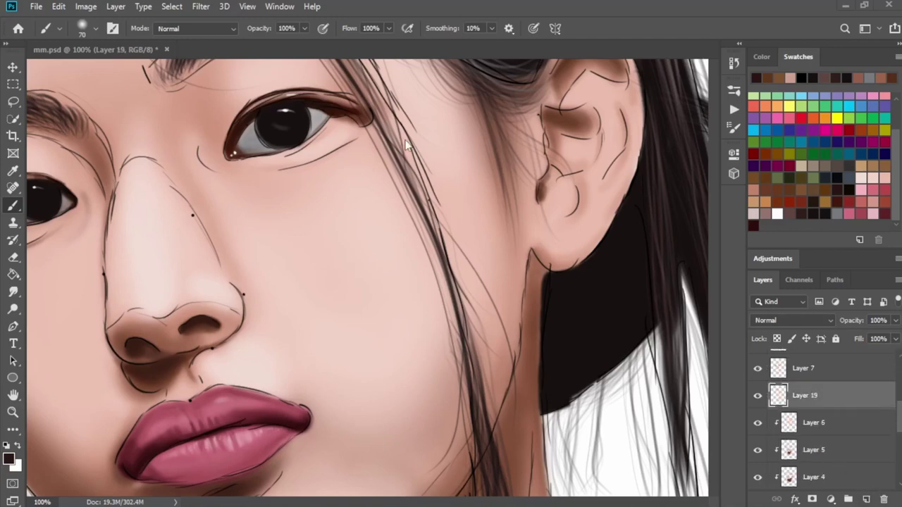
# Pick grey, set the brush size and paint the earring top below the earlobe at 200%
pyautogui.click(837, 215)
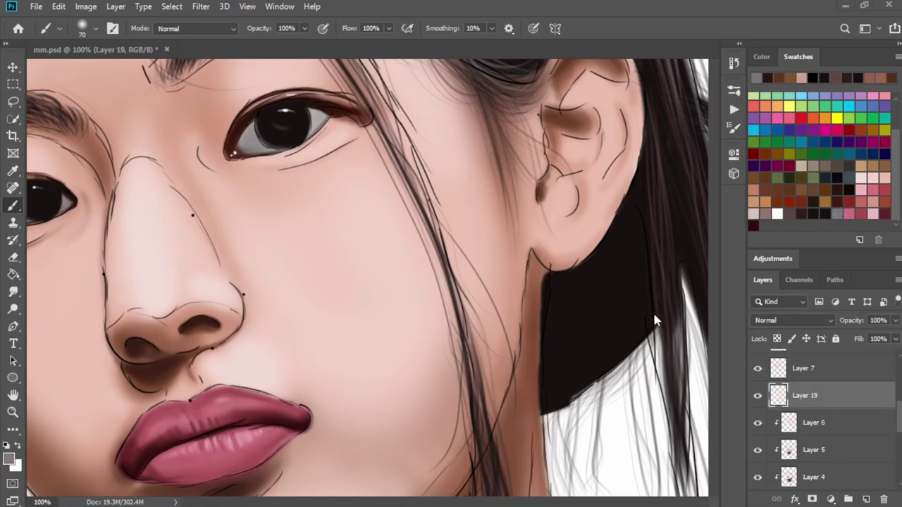
pyautogui.rightClick(572, 260)
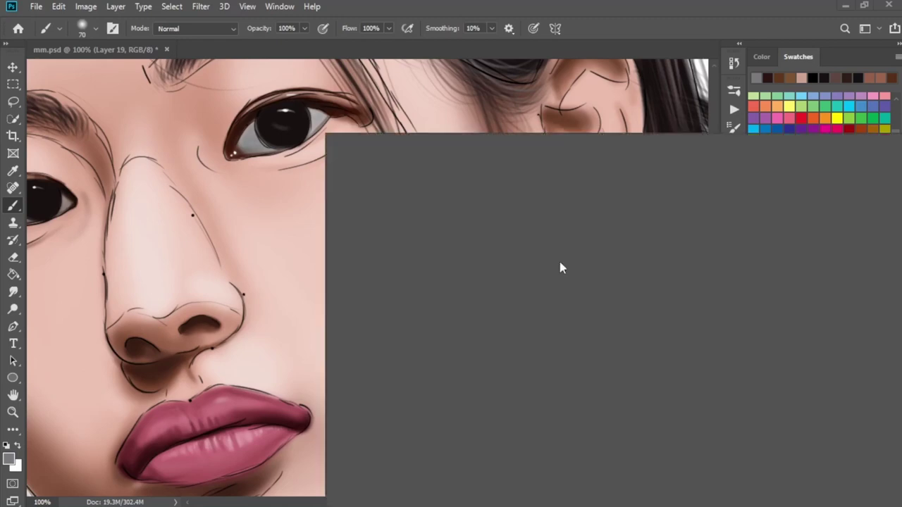
pyautogui.click(668, 35)
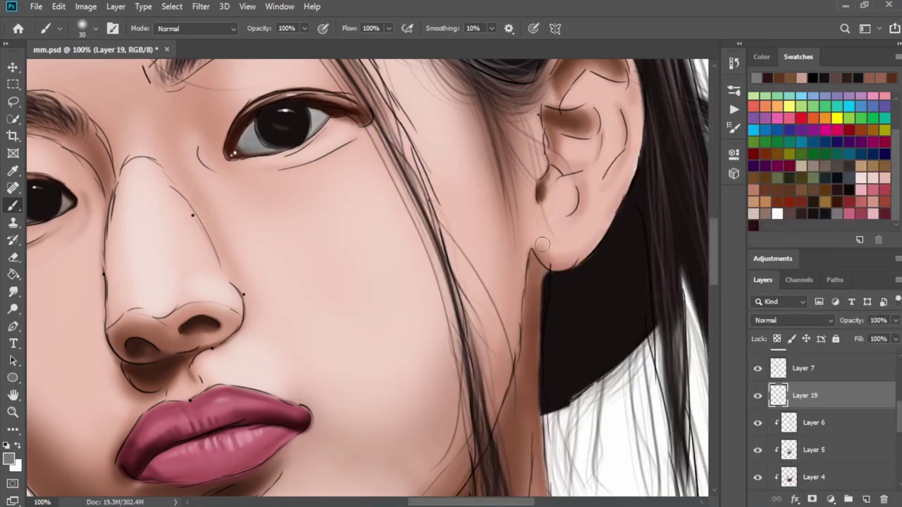
pyautogui.hotkey('ctrl', '+')
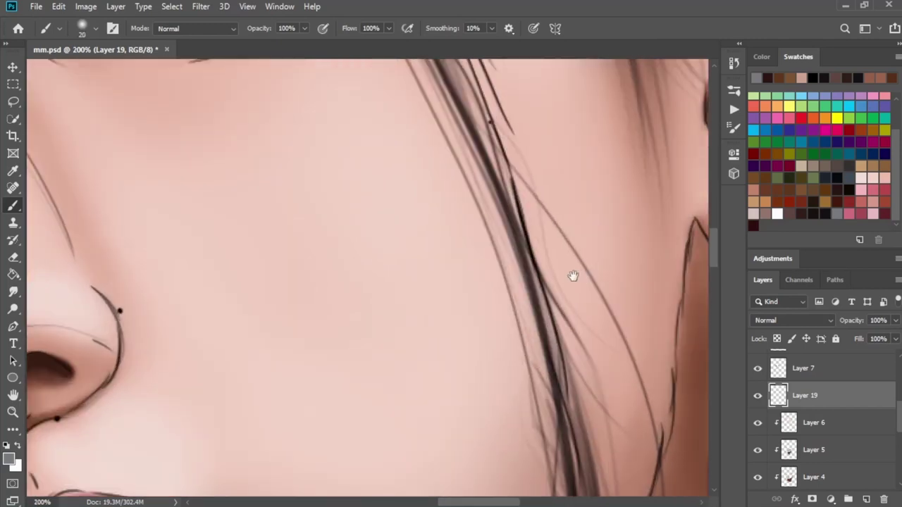
pyautogui.moveTo(572, 276); pyautogui.dragTo(547, 288)
pyautogui.moveTo(483, 227)
pyautogui.mouseDown()
pyautogui.moveTo(505, 314)
pyautogui.moveTo(523, 247)
pyautogui.moveTo(499, 237)
pyautogui.mouseUp()
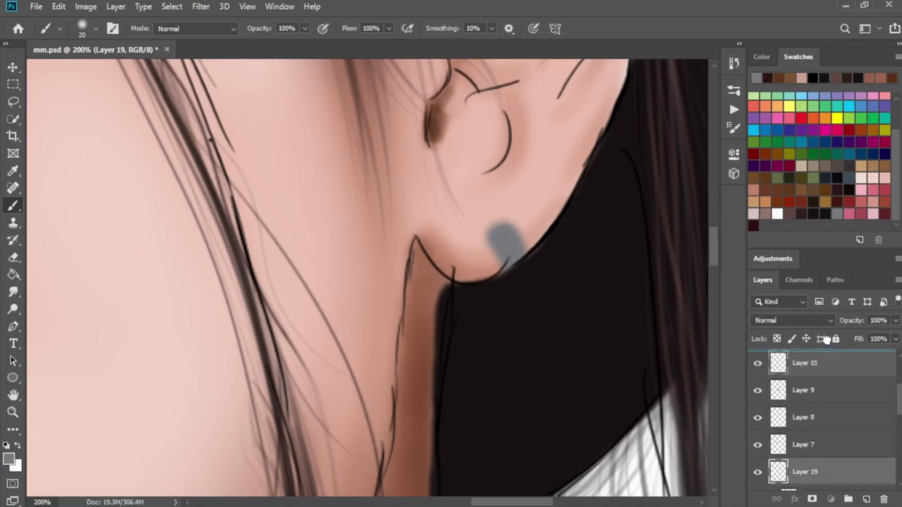
# Move Layer 19 below Layer 1 and paint the grey hook, chain and size-15 ball
pyautogui.moveTo(831, 394); pyautogui.dragTo(826, 375)
pyautogui.moveTo(510, 267)
pyautogui.mouseDown()
pyautogui.moveTo(517, 339)
pyautogui.moveTo(517, 312)
pyautogui.moveTo(491, 358)
pyautogui.moveTo(471, 350)
pyautogui.moveTo(475, 341)
pyautogui.moveTo(489, 354)
pyautogui.moveTo(527, 316)
pyautogui.mouseUp()
pyautogui.moveTo(527, 372)
pyautogui.mouseDown()
pyautogui.moveTo(555, 284)
pyautogui.moveTo(521, 256)
pyautogui.moveTo(489, 279)
pyautogui.moveTo(512, 336)
pyautogui.moveTo(504, 341)
pyautogui.moveTo(510, 376)
pyautogui.mouseUp()
pyautogui.press('[')
pyautogui.press('[')
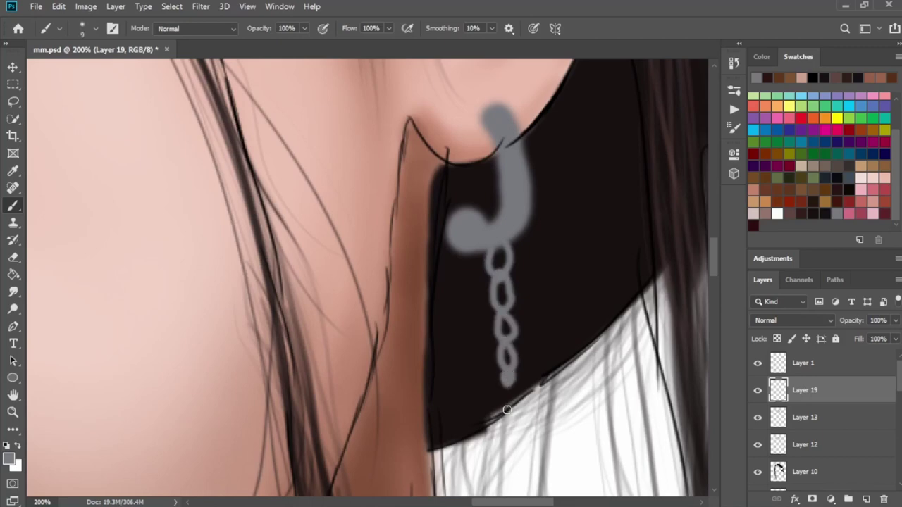
pyautogui.press(']')
pyautogui.press(']')
pyautogui.press(']')
pyautogui.hotkey('ctrl', '+')
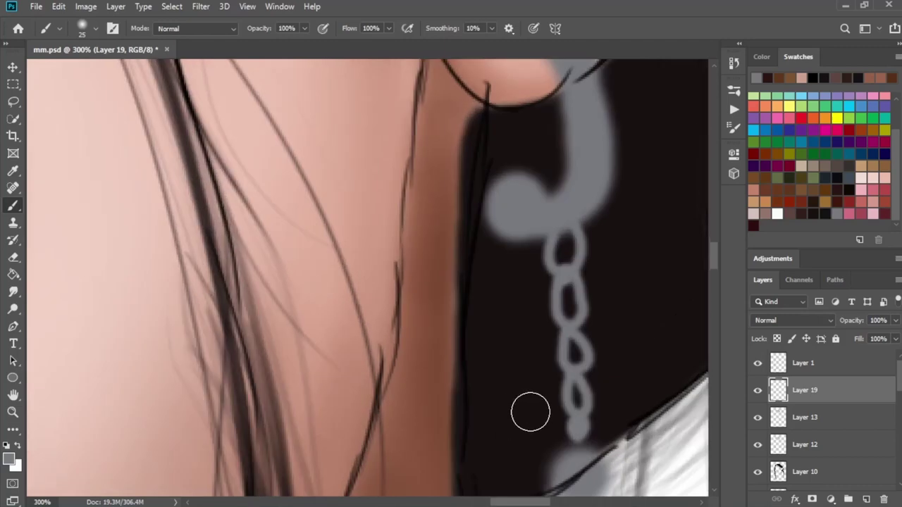
pyautogui.hotkey('ctrl', '-')
pyautogui.press('[')
pyautogui.press('[')
pyautogui.moveTo(506, 412)
pyautogui.mouseDown()
pyautogui.moveTo(518, 396)
pyautogui.moveTo(487, 420)
pyautogui.moveTo(505, 398)
pyautogui.mouseUp()
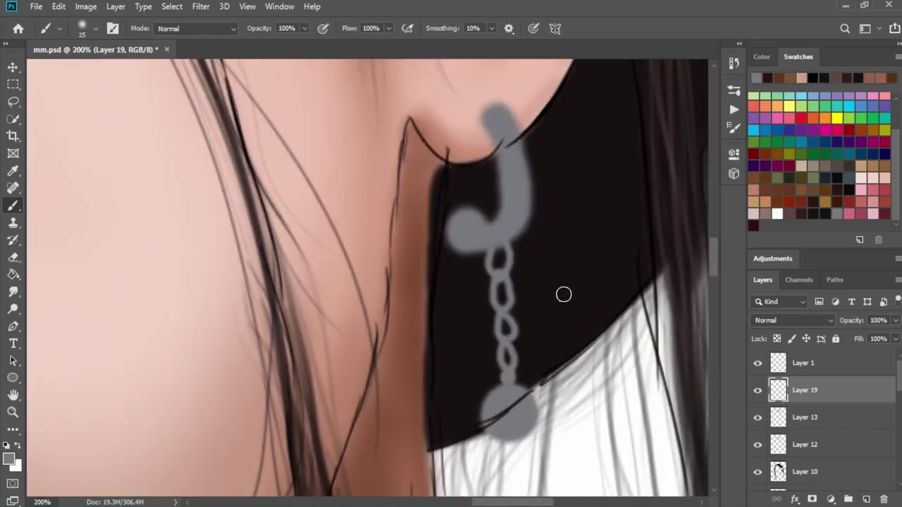
# Check the earring zoomed out, then add Layer 20 clipped to the earring layer
pyautogui.hotkey('ctrl', '-')
pyautogui.hotkey('ctrl', '-')
pyautogui.hotkey('ctrl', '-')
pyautogui.hotkey('ctrl', '-')
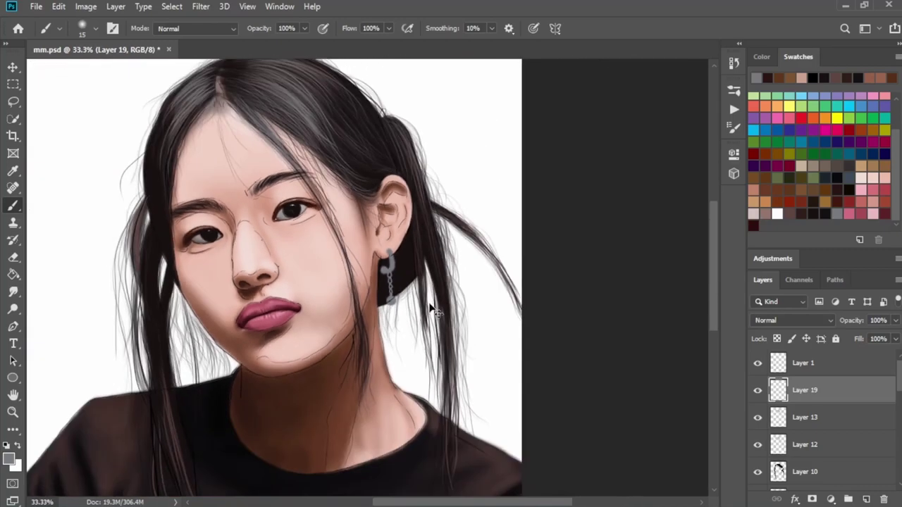
pyautogui.hotkey('ctrl', '+')
pyautogui.hotkey('ctrl', '+')
pyautogui.hotkey('ctrl', '+')
pyautogui.moveTo(502, 328); pyautogui.dragTo(516, 343)
pyautogui.hotkey('ctrl', '+')
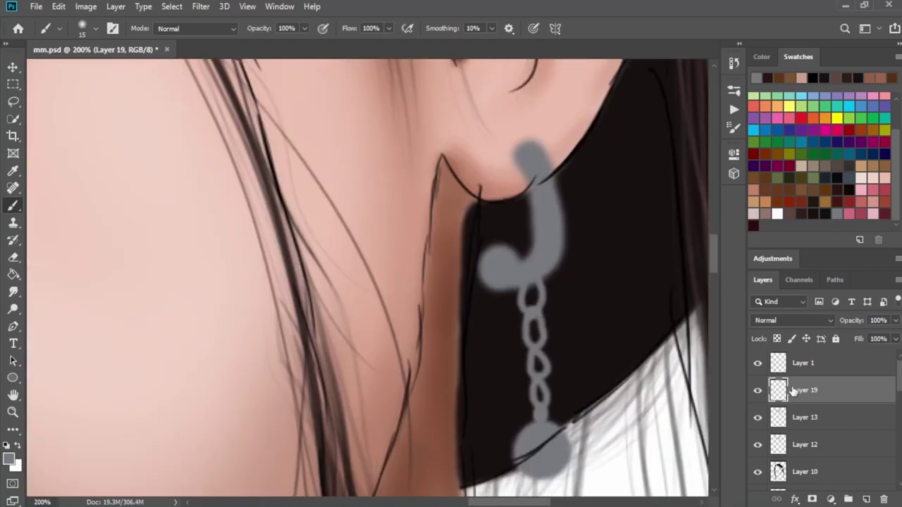
pyautogui.rightClick(810, 391)
pyautogui.click(850, 394)
pyautogui.click(866, 499)
pyautogui.rightClick(812, 391)
pyautogui.click(704, 253)
# Pick a darker grey on the colour wheel and hide Layer 1's line art
pyautogui.click(826, 208)
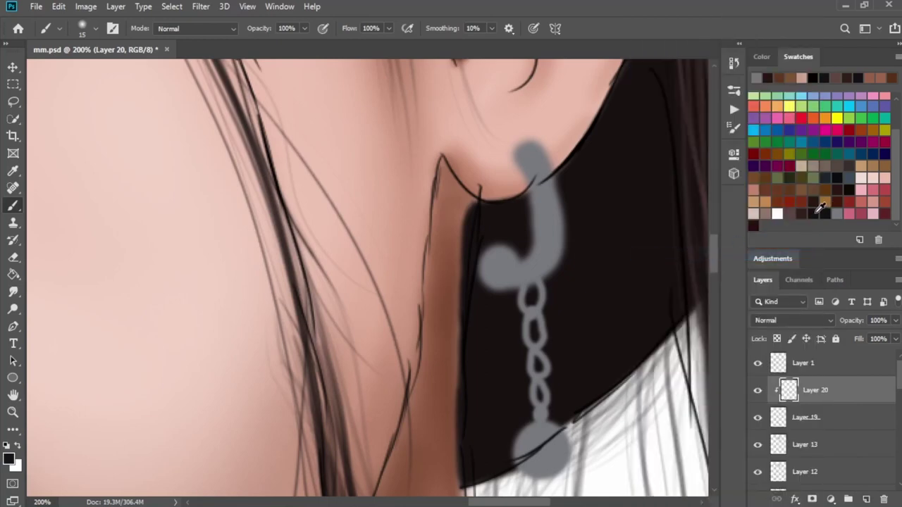
pyautogui.click(838, 210)
pyautogui.click(762, 57)
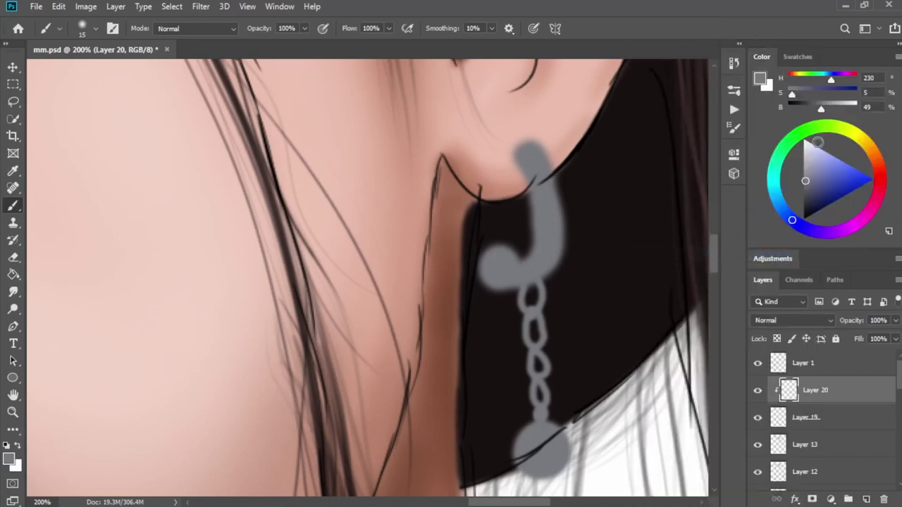
pyautogui.moveTo(805, 181); pyautogui.dragTo(807, 196)
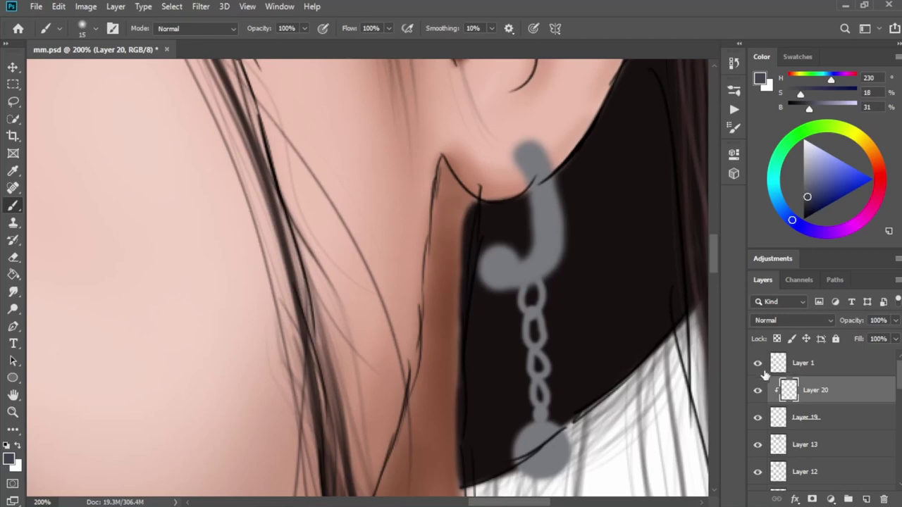
pyautogui.click(757, 363)
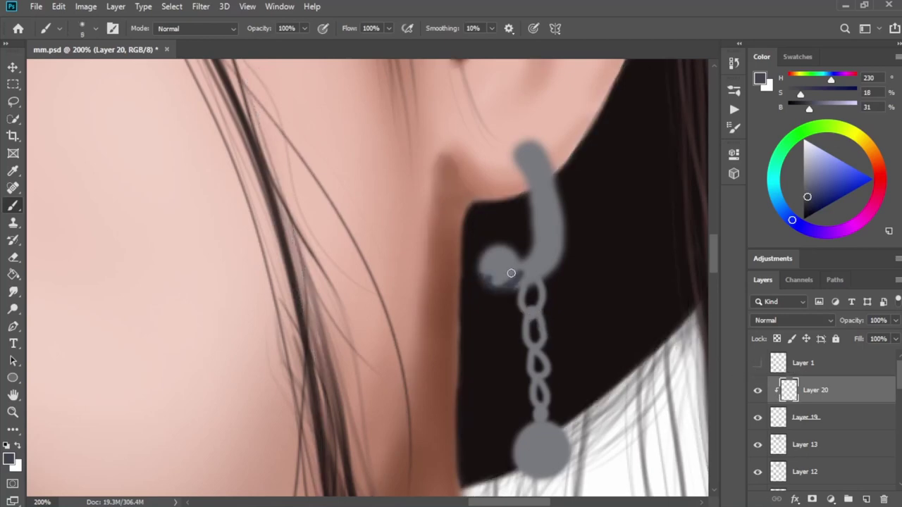
pyautogui.rightClick(490, 293)
pyautogui.press('Escape')
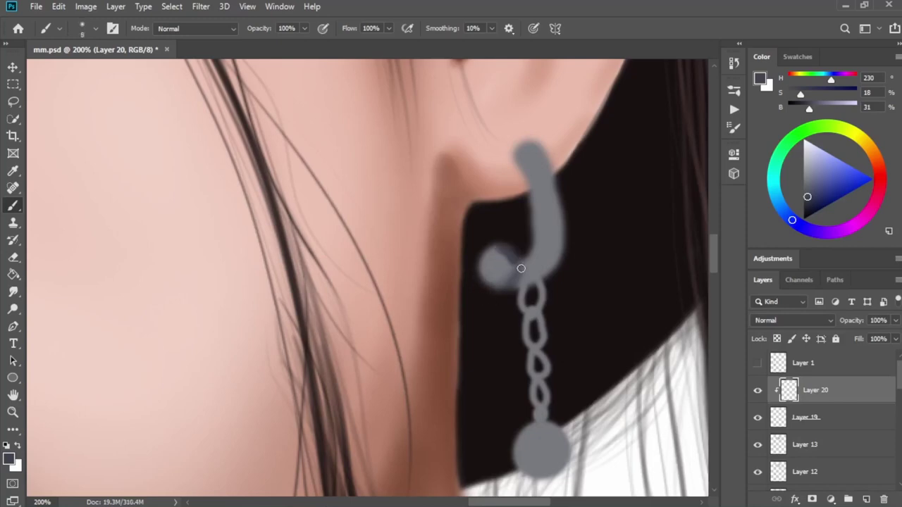
# Shade the earring's ball, hook and chain in darker grey, then choose a near-white highlight colour
pyautogui.moveTo(500, 271)
pyautogui.mouseDown()
pyautogui.moveTo(497, 288)
pyautogui.moveTo(554, 267)
pyautogui.mouseUp()
pyautogui.moveTo(558, 213); pyautogui.dragTo(537, 146)
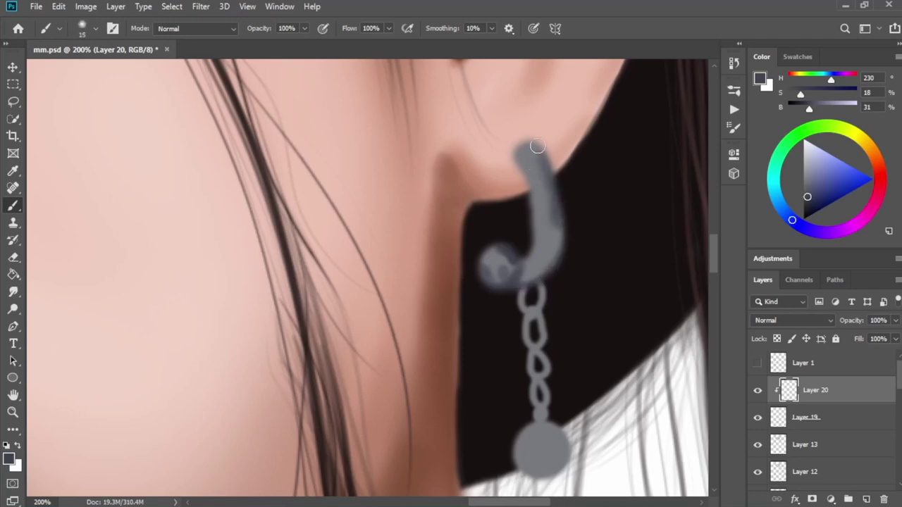
pyautogui.moveTo(552, 212)
pyautogui.mouseDown()
pyautogui.moveTo(533, 227)
pyautogui.moveTo(560, 249)
pyautogui.moveTo(558, 280)
pyautogui.mouseUp()
pyautogui.moveTo(526, 320)
pyautogui.mouseDown()
pyautogui.moveTo(540, 277)
pyautogui.moveTo(528, 328)
pyautogui.moveTo(533, 358)
pyautogui.moveTo(545, 362)
pyautogui.moveTo(541, 407)
pyautogui.moveTo(555, 459)
pyautogui.mouseUp()
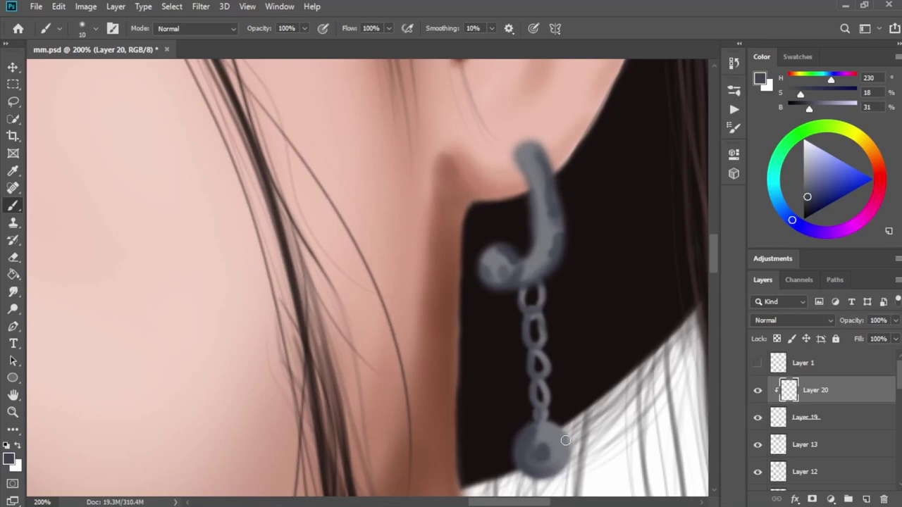
pyautogui.moveTo(806, 199); pyautogui.dragTo(803, 204)
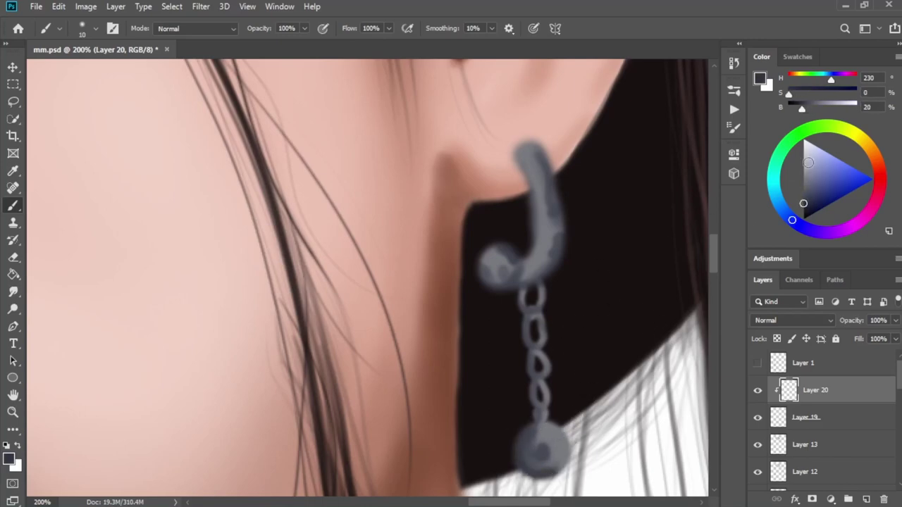
pyautogui.moveTo(808, 163); pyautogui.dragTo(801, 146)
pyautogui.click(866, 499)
# Place Layer 21 below Layer 20 and paint light highlights on the earring hook and ball
pyautogui.moveTo(817, 390); pyautogui.dragTo(782, 419)
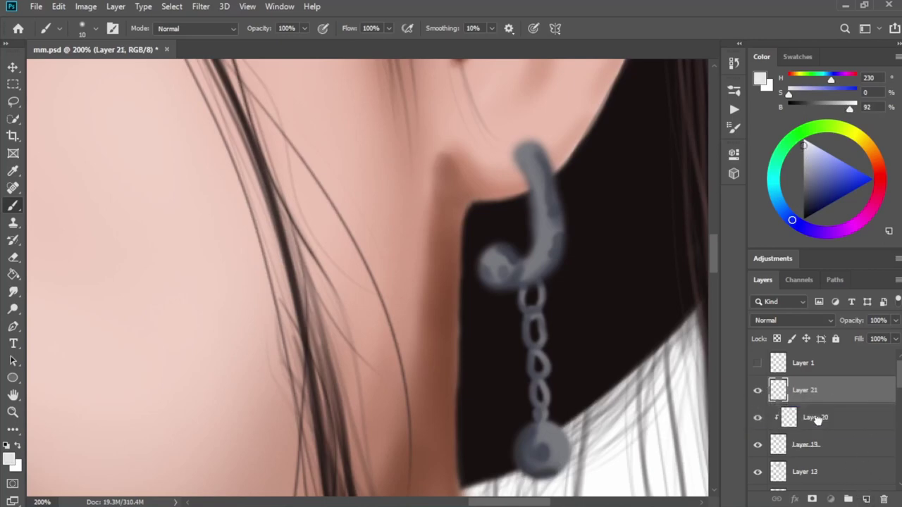
pyautogui.press('[')
pyautogui.press('[')
pyautogui.press('[')
pyautogui.press(']')
pyautogui.press(']')
pyautogui.moveTo(528, 158)
pyautogui.mouseDown()
pyautogui.moveTo(541, 212)
pyautogui.moveTo(543, 197)
pyautogui.moveTo(502, 254)
pyautogui.mouseUp()
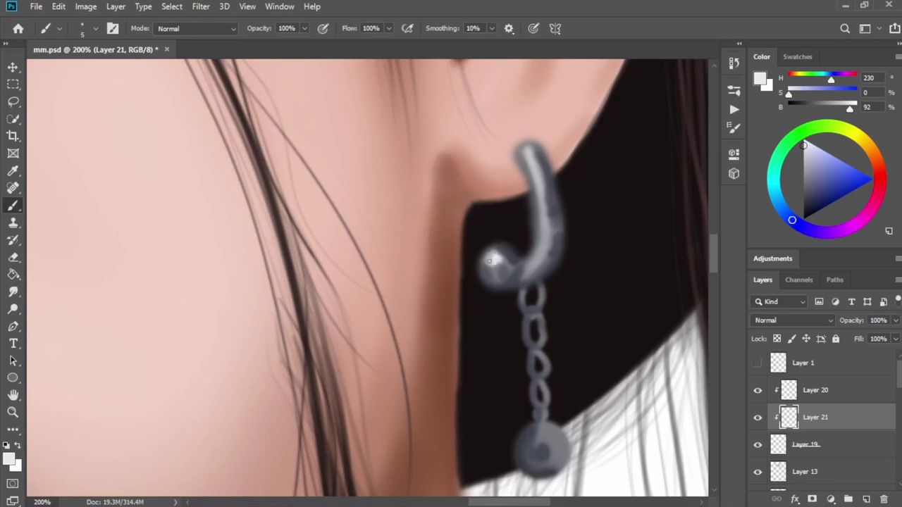
pyautogui.moveTo(533, 263); pyautogui.dragTo(543, 228)
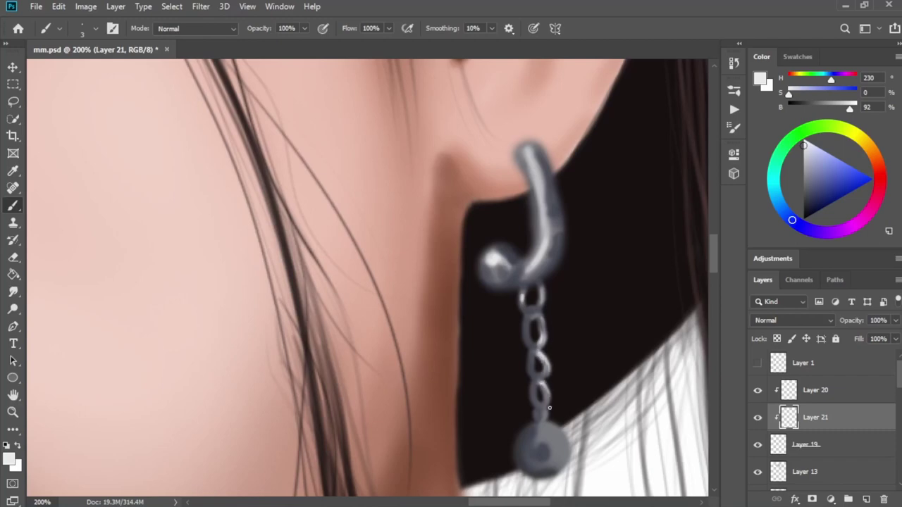
pyautogui.moveTo(552, 443); pyautogui.dragTo(553, 435)
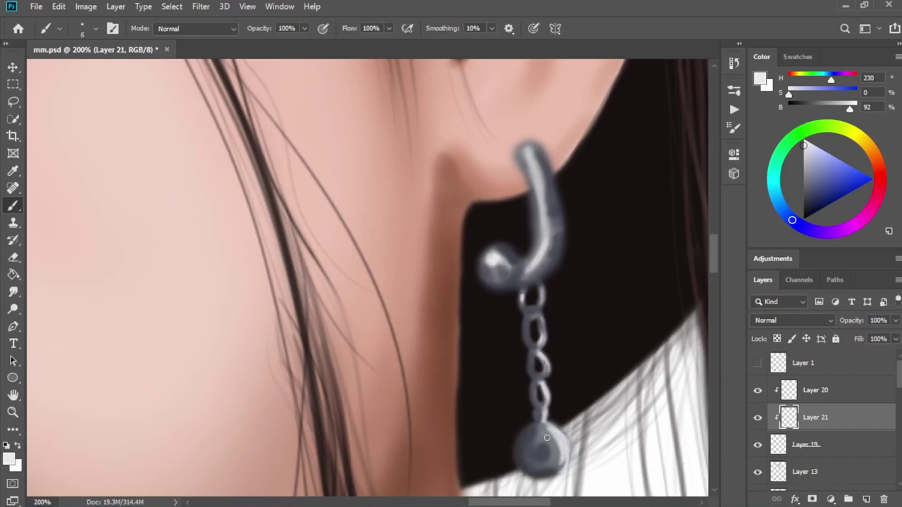
pyautogui.moveTo(537, 428); pyautogui.dragTo(554, 448)
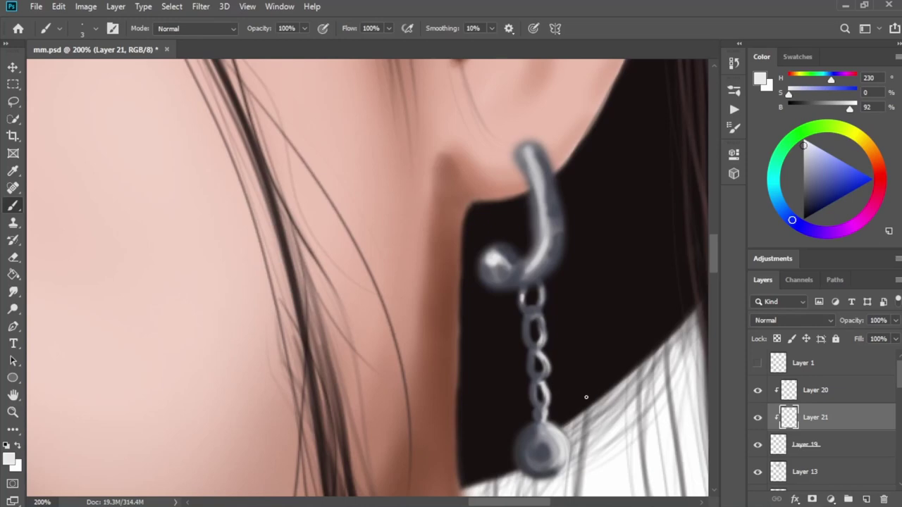
# Sample the earring greys and shade the lower ball darker on Layers 19 and 21
pyautogui.scroll(-5, 585, 397)
pyautogui.click(805, 444)
pyautogui.keyDown('alt'); pyautogui.click(547, 169); pyautogui.keyUp('alt')
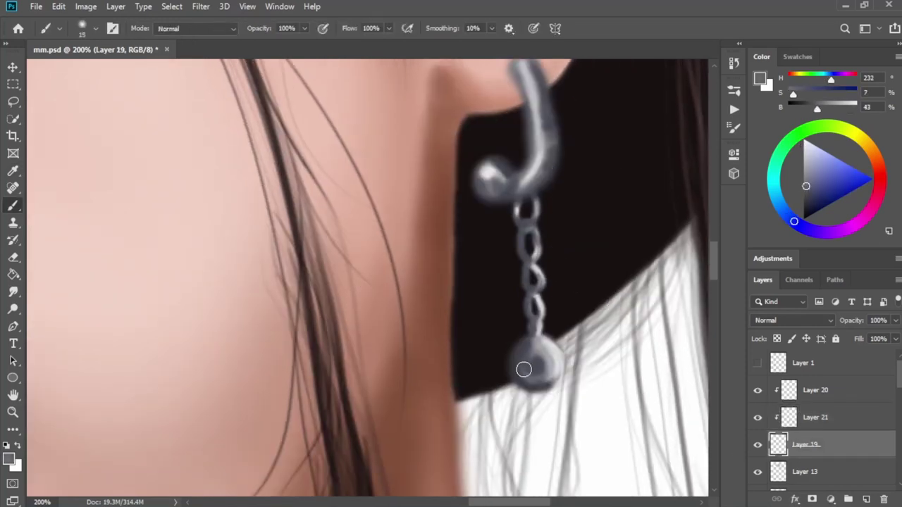
pyautogui.press(']')
pyautogui.moveTo(527, 362)
pyautogui.mouseDown()
pyautogui.moveTo(531, 392)
pyautogui.moveTo(543, 388)
pyautogui.moveTo(533, 373)
pyautogui.moveTo(523, 392)
pyautogui.moveTo(546, 365)
pyautogui.moveTo(535, 409)
pyautogui.moveTo(523, 383)
pyautogui.moveTo(533, 364)
pyautogui.moveTo(571, 355)
pyautogui.mouseUp()
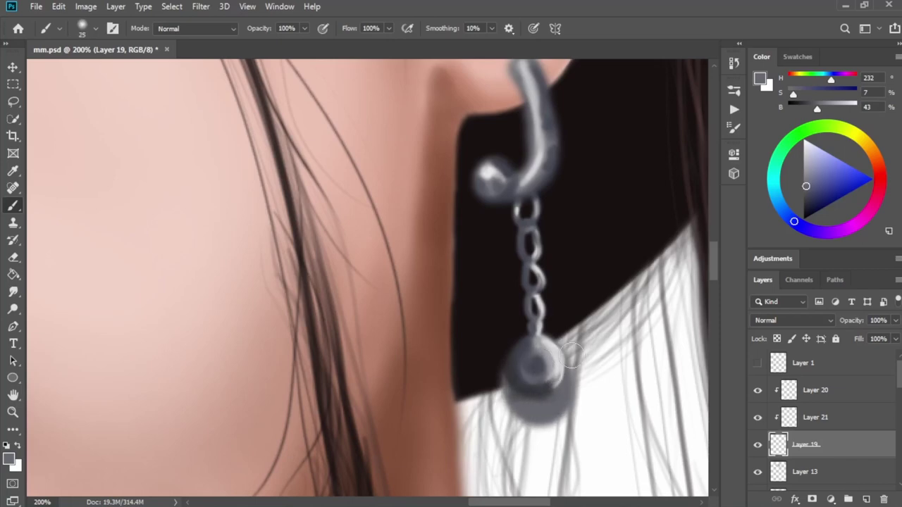
pyautogui.click(807, 417)
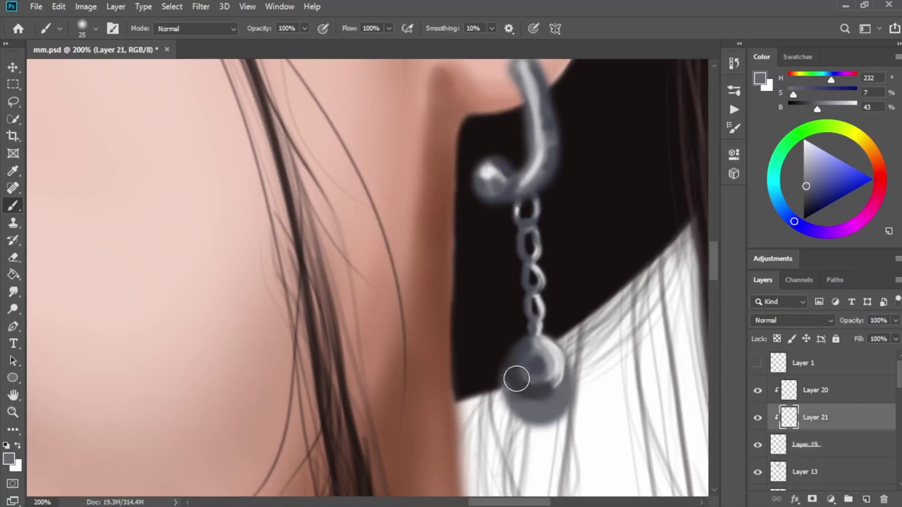
pyautogui.keyDown('alt'); pyautogui.click(541, 389); pyautogui.keyUp('alt')
pyautogui.moveTo(519, 413)
pyautogui.mouseDown()
pyautogui.moveTo(528, 392)
pyautogui.moveTo(533, 412)
pyautogui.moveTo(551, 424)
pyautogui.moveTo(538, 416)
pyautogui.moveTo(554, 446)
pyautogui.mouseUp()
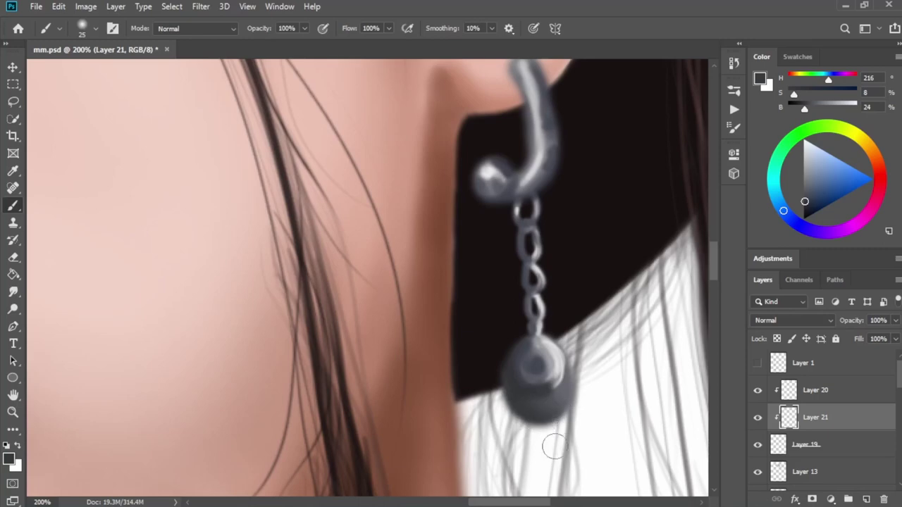
# Sample light grey from the bead with a tiny brush and zoom out to check the earring
pyautogui.click(810, 390)
pyautogui.keyDown('alt'); pyautogui.click(566, 360); pyautogui.keyUp('alt')
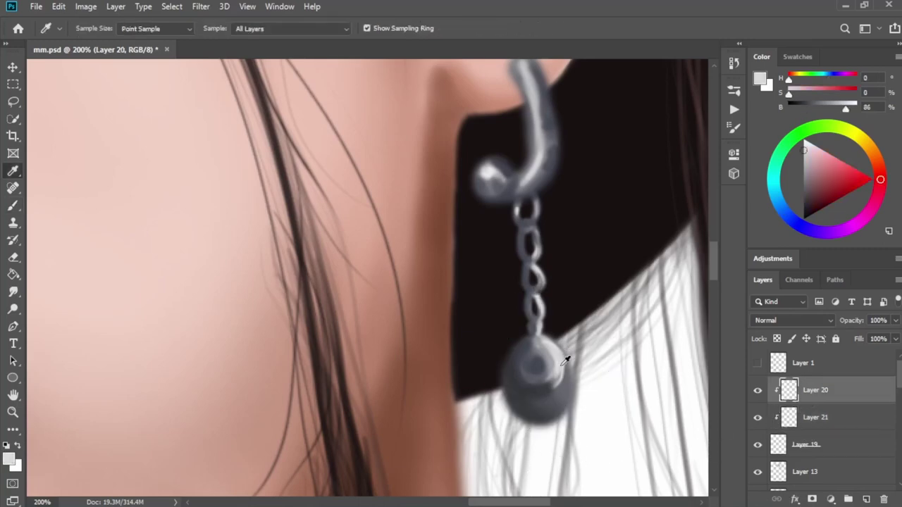
pyautogui.press('[')
pyautogui.press('[')
pyautogui.press('[')
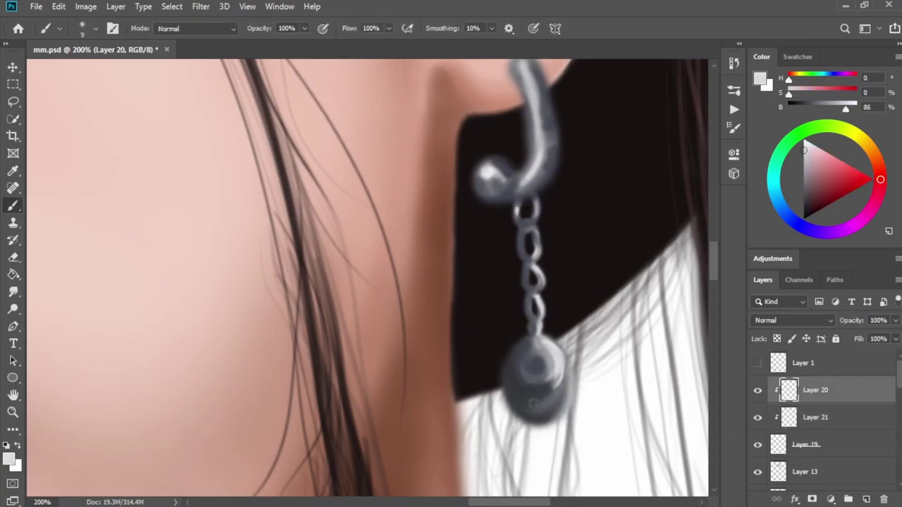
pyautogui.press('[')
pyautogui.press('[')
pyautogui.press('[')
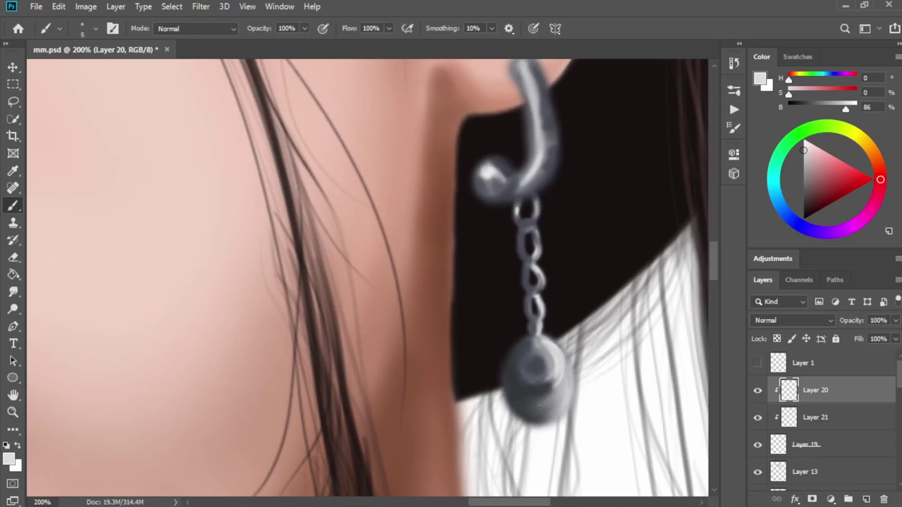
pyautogui.hotkey('ctrl', '-')
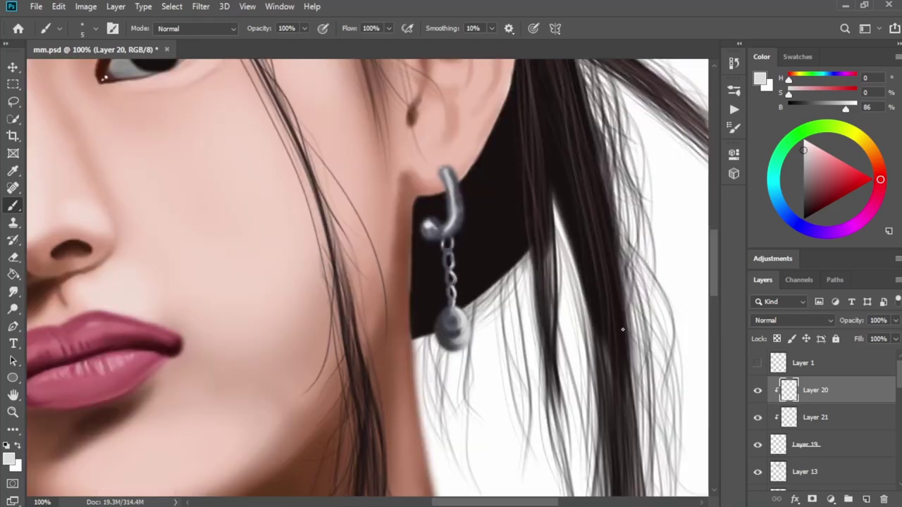
pyautogui.hotkey('ctrl', '-')
pyautogui.hotkey('ctrl', '-')
pyautogui.hotkey('ctrl', '+')
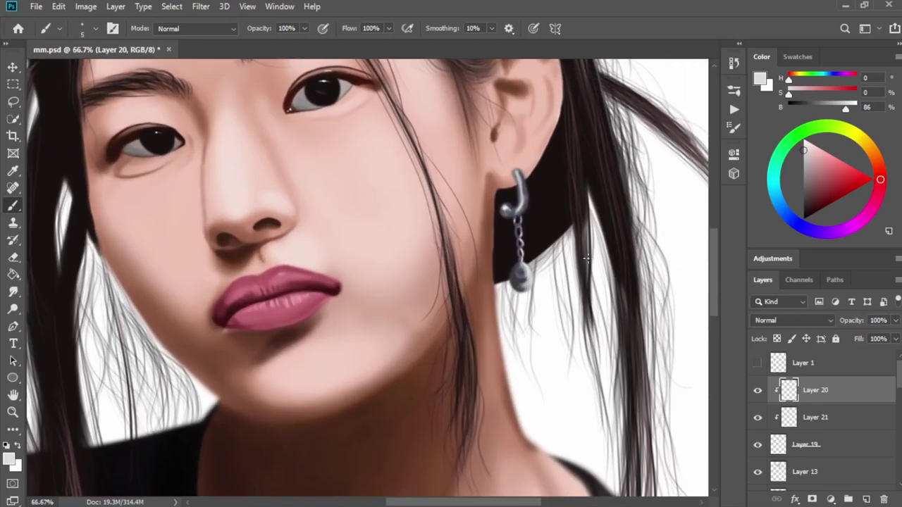
pyautogui.hotkey('ctrl', '+')
# On Layer 6, sample the brown skin tone beside the earring and resize the brush
pyautogui.scroll(-5, 824, 422)
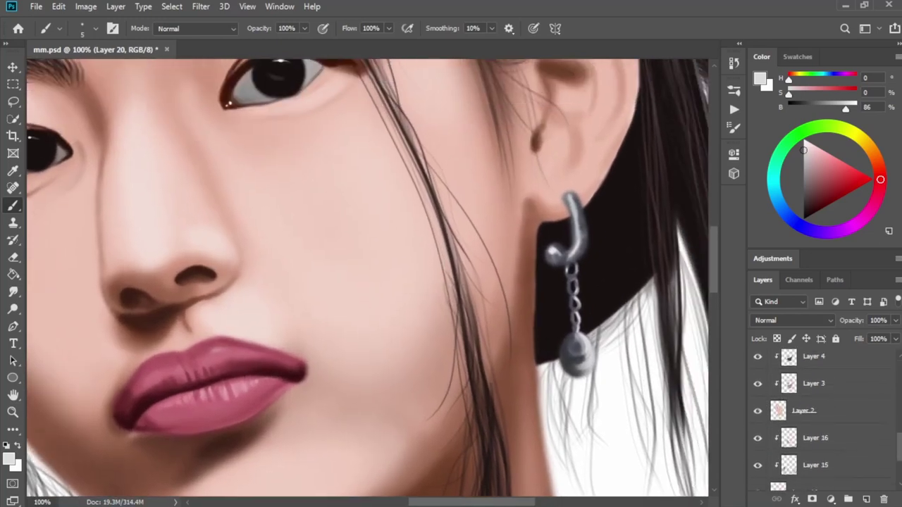
pyautogui.scroll(-3, 824, 423)
pyautogui.click(817, 422)
pyautogui.press('i')
pyautogui.click(525, 262)
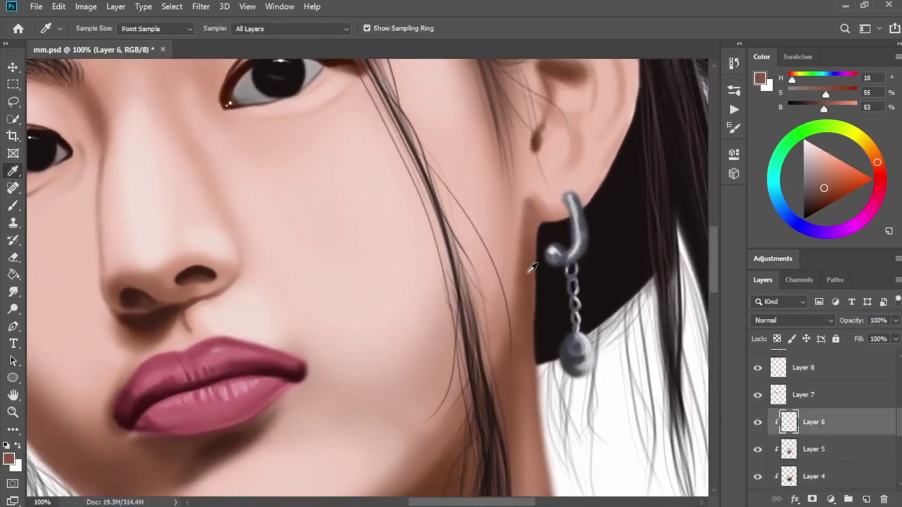
pyautogui.press('b')
pyautogui.press(']')
pyautogui.press(']')
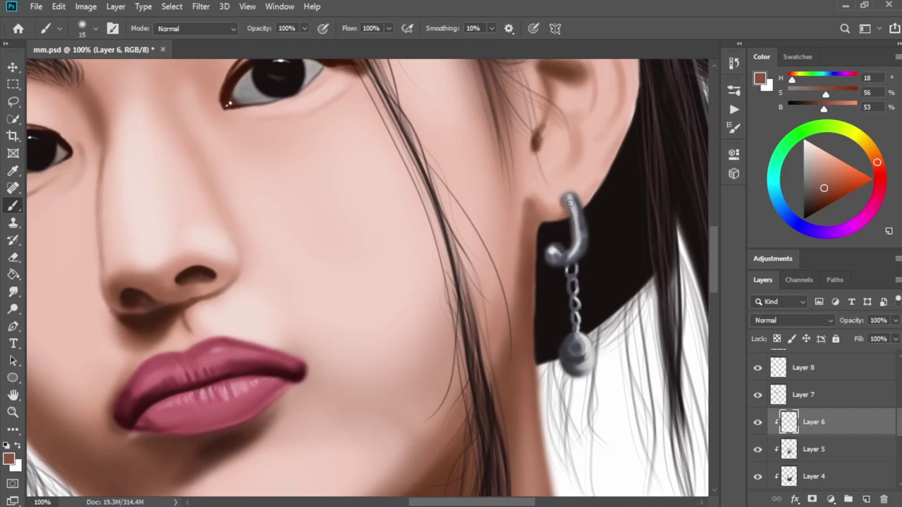
pyautogui.press('[')
pyautogui.press(']')
pyautogui.press(']')
pyautogui.press(']')
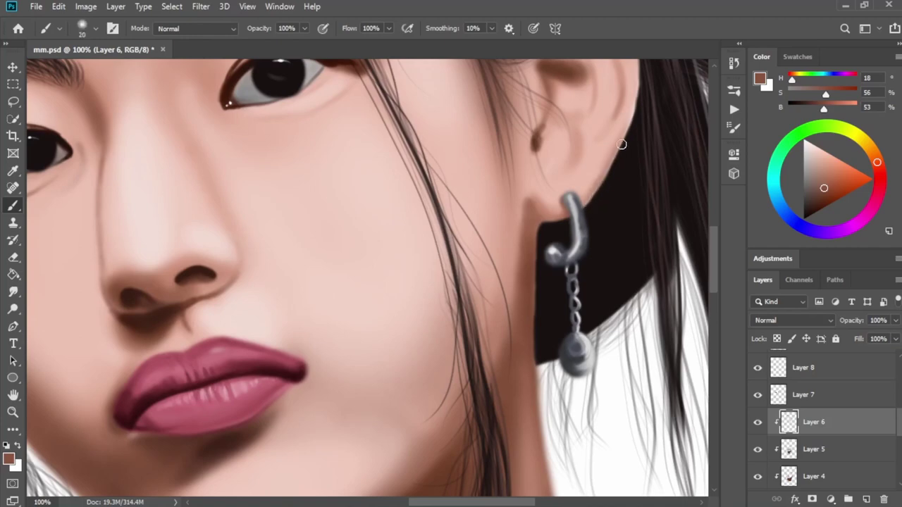
# Review the whole portrait, then add a blank layer with the neck and swatches in view
pyautogui.hotkey('ctrl', '-')
pyautogui.hotkey('ctrl', '-')
pyautogui.hotkey('ctrl', '-')
pyautogui.hotkey('ctrl', '-')
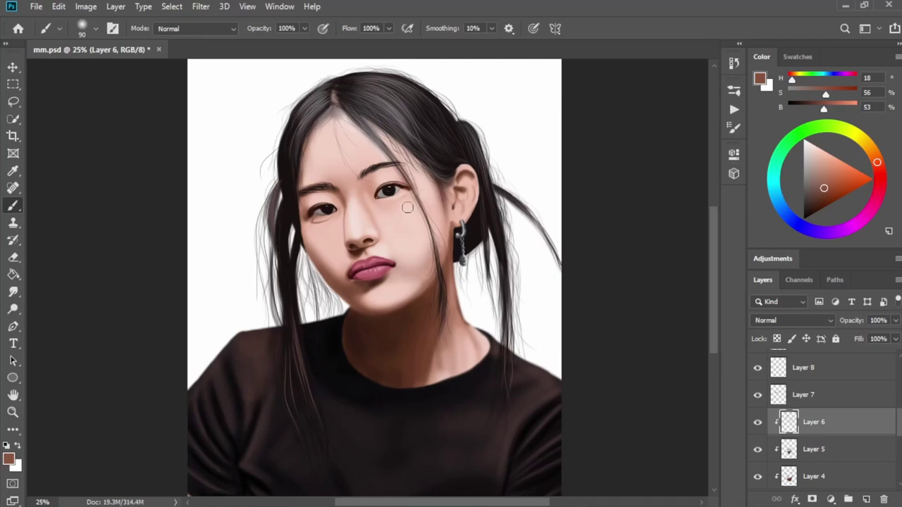
pyautogui.hotkey('ctrl', '+')
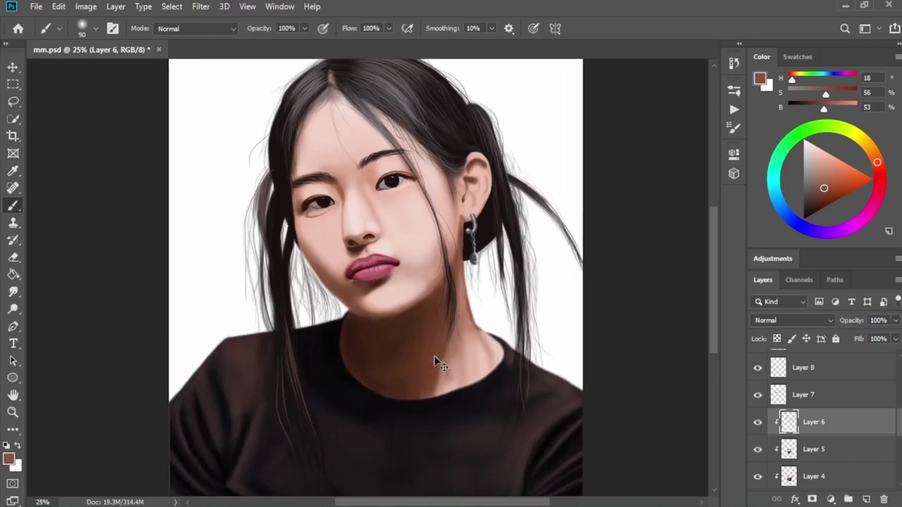
pyautogui.hotkey('ctrl', '+')
pyautogui.hotkey('ctrl', '+')
pyautogui.scroll(-3, 423, 338)
pyautogui.scroll(-2, 376, 218)
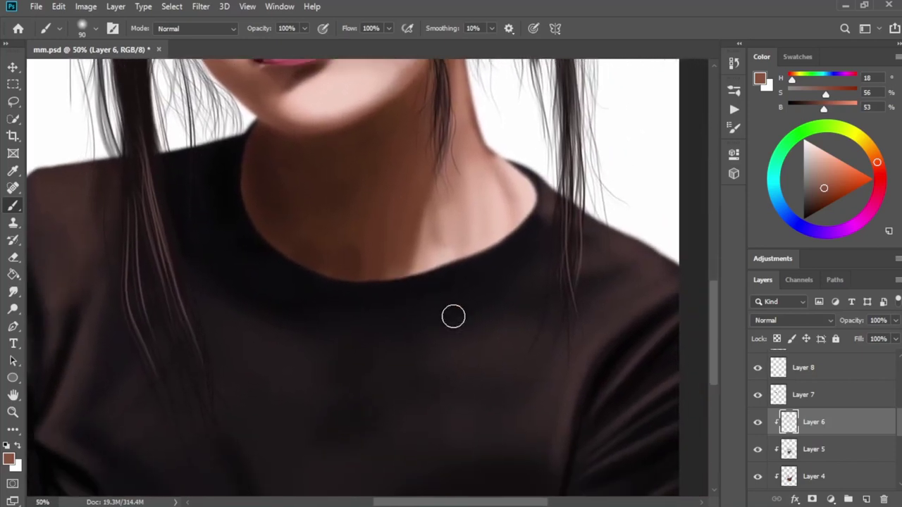
pyautogui.scroll(-5, 846, 422)
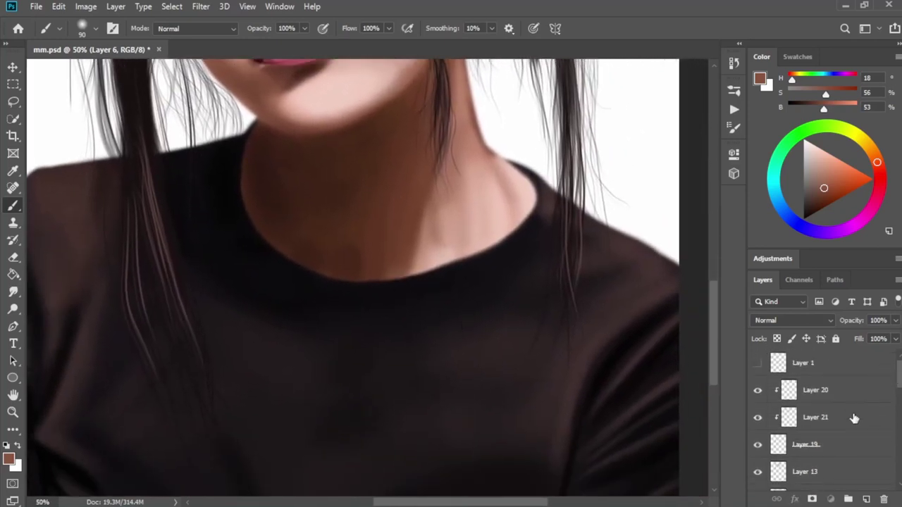
pyautogui.click(853, 391)
pyautogui.moveTo(496, 280); pyautogui.dragTo(514, 312)
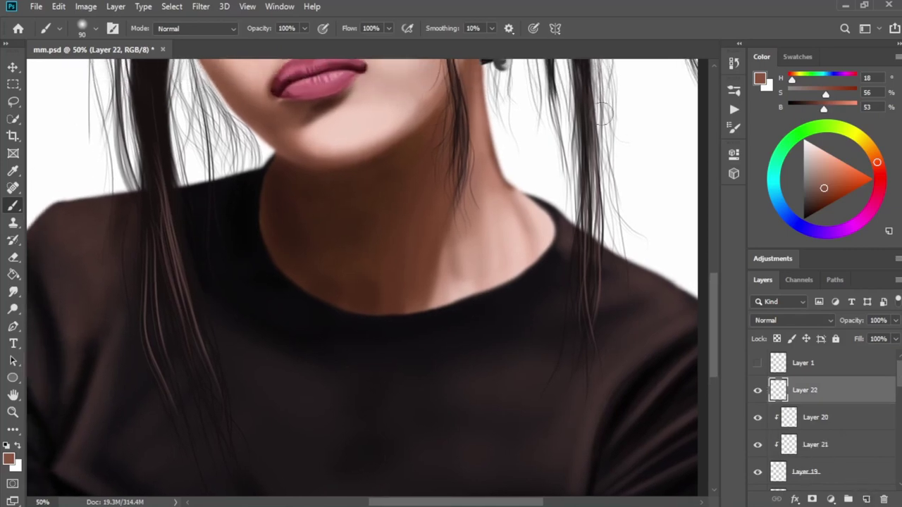
pyautogui.click(798, 56)
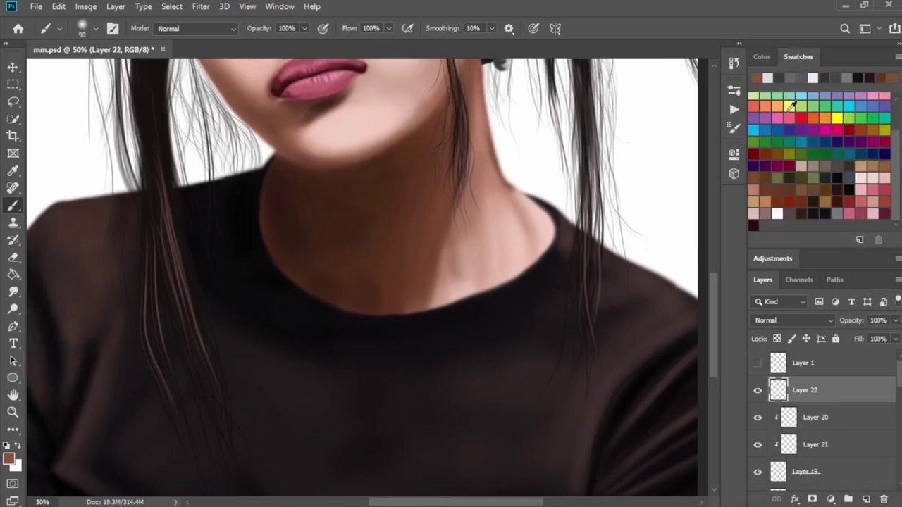
# Choose a light pink swatch and paint a small round pendant on the shirt
pyautogui.click(753, 215)
pyautogui.press('[')
pyautogui.press('[')
pyautogui.press('[')
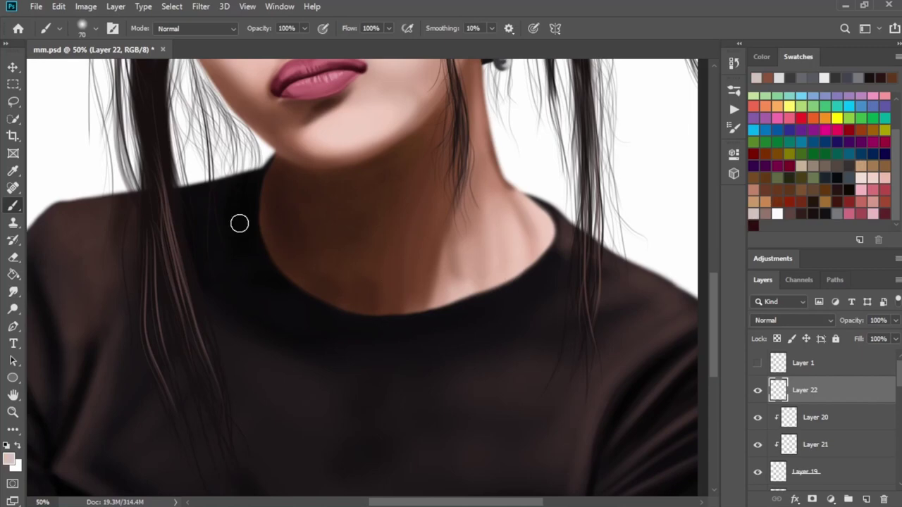
pyautogui.press('[')
pyautogui.press('[')
pyautogui.press('[')
pyautogui.press('[')
pyautogui.press('[')
pyautogui.press('[')
pyautogui.press('[')
pyautogui.press(']')
pyautogui.press(']')
pyautogui.moveTo(357, 385); pyautogui.dragTo(369, 384)
pyautogui.press('[')
pyautogui.press('[')
pyautogui.press('[')
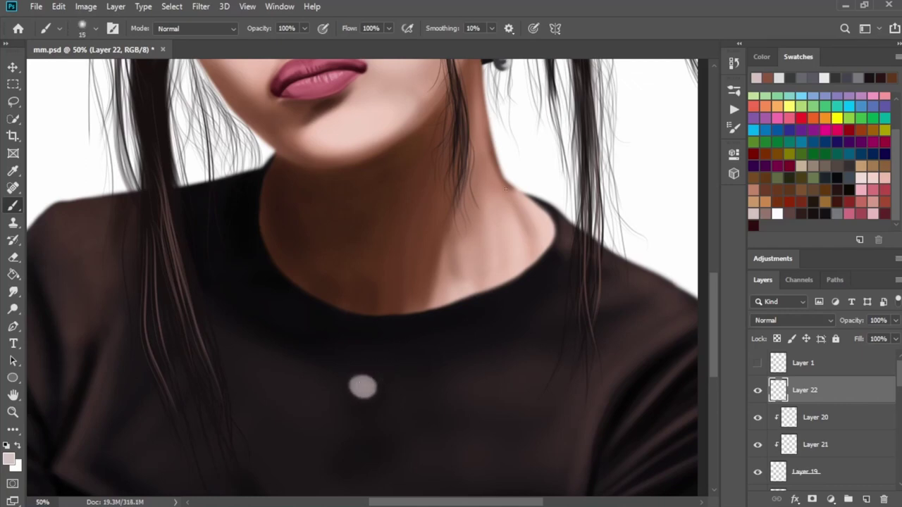
# Draw thin chain strands up both sides from the pendant to the neck
pyautogui.moveTo(370, 390); pyautogui.dragTo(477, 284)
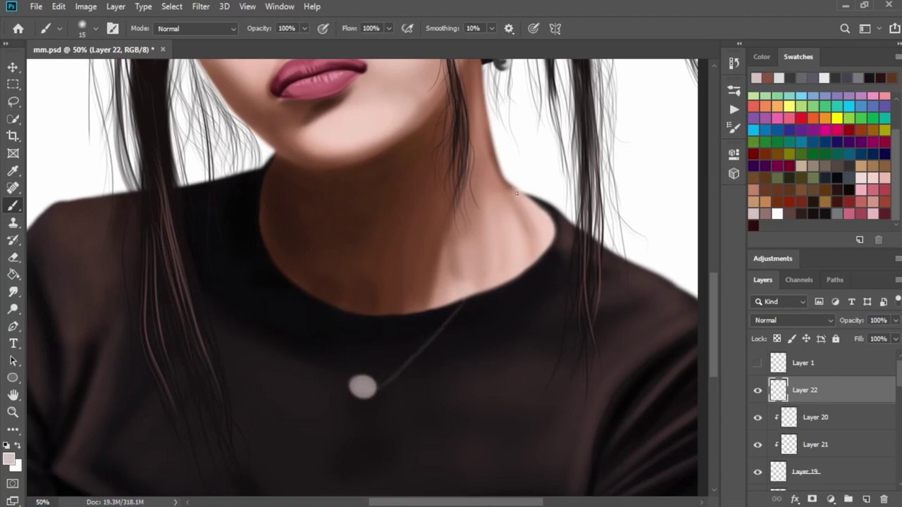
pyautogui.press('[')
pyautogui.press('[')
pyautogui.moveTo(478, 293); pyautogui.dragTo(378, 388)
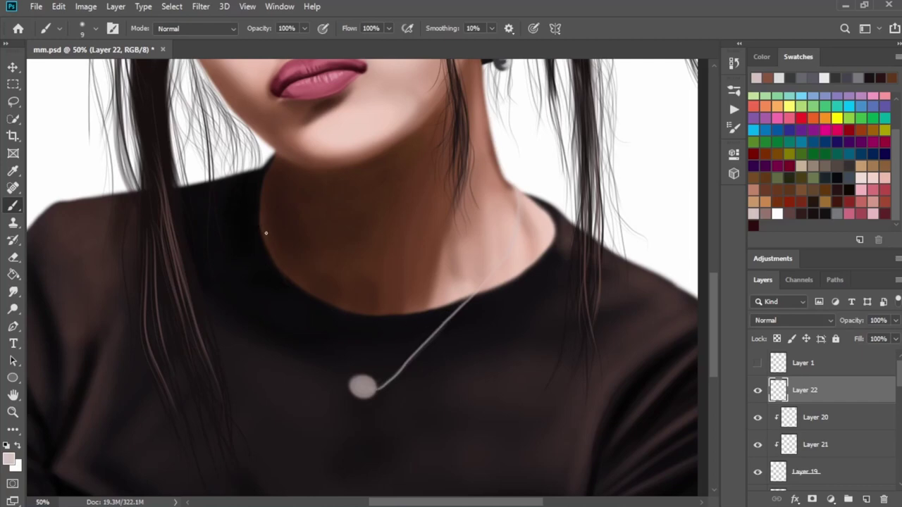
pyautogui.moveTo(269, 244)
pyautogui.mouseDown()
pyautogui.moveTo(351, 386)
pyautogui.moveTo(469, 301)
pyautogui.mouseUp()
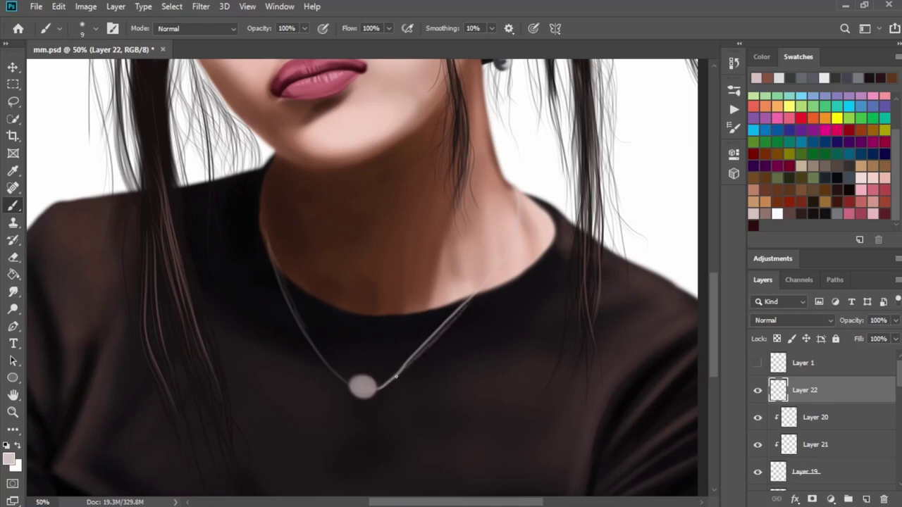
pyautogui.moveTo(396, 376); pyautogui.dragTo(489, 290)
# Zoom in on the neckline and erase the thick bright stroke on the right chain
pyautogui.hotkey('ctrl', '+')
pyautogui.hotkey('ctrl', '+')
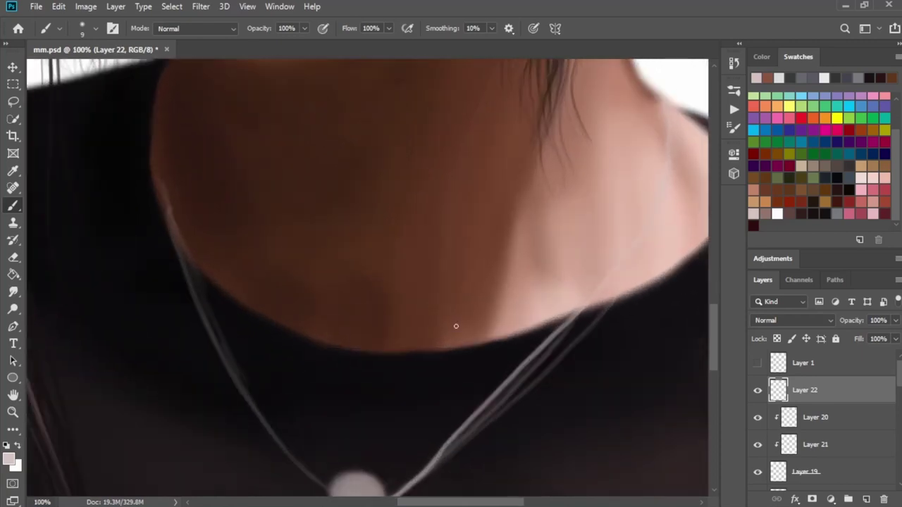
pyautogui.moveTo(459, 326); pyautogui.dragTo(364, 298)
pyautogui.press('e')
pyautogui.moveTo(326, 431); pyautogui.dragTo(475, 293)
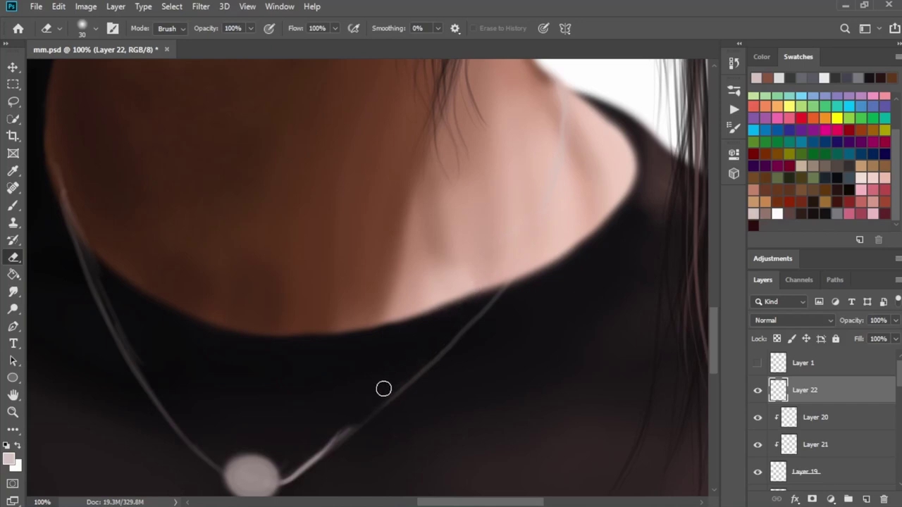
# Try repainting the right chain several times, undoing each unwanted stroke
pyautogui.press('b')
pyautogui.moveTo(281, 486); pyautogui.dragTo(412, 370)
pyautogui.hotkey('ctrl', 'z')
pyautogui.moveTo(290, 482); pyautogui.dragTo(422, 359)
pyautogui.hotkey('ctrl', 'z')
pyautogui.moveTo(292, 477)
pyautogui.mouseDown()
pyautogui.moveTo(361, 424)
pyautogui.moveTo(510, 263)
pyautogui.mouseUp()
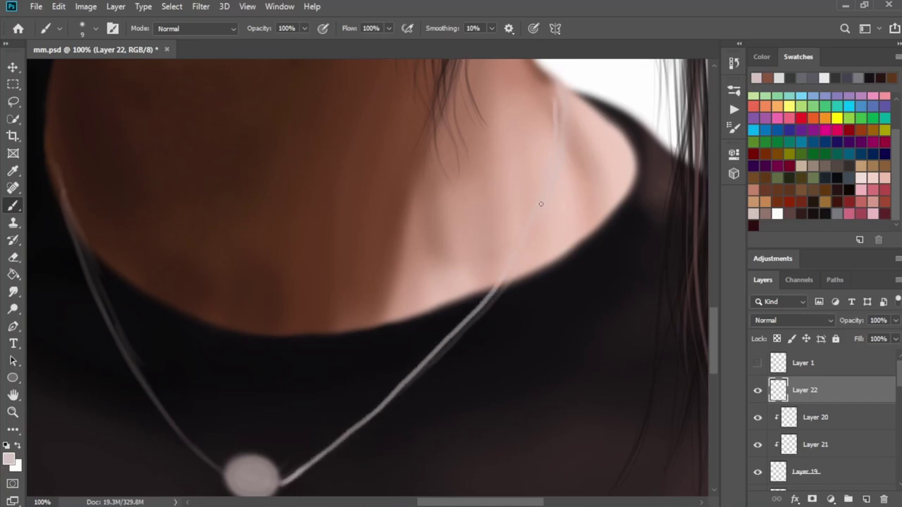
pyautogui.hotkey('ctrl', 'z')
pyautogui.moveTo(518, 272); pyautogui.dragTo(476, 326)
pyautogui.hotkey('ctrl', 'z')
pyautogui.moveTo(300, 475)
pyautogui.mouseDown()
pyautogui.moveTo(366, 431)
pyautogui.moveTo(342, 435)
pyautogui.moveTo(510, 279)
pyautogui.mouseUp()
pyautogui.hotkey('ctrl', 'z')
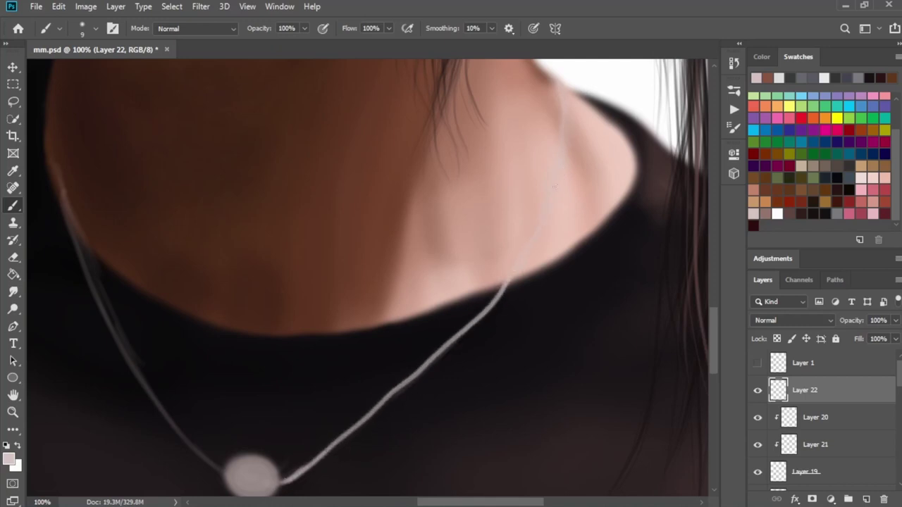
# In white, brighten the right chain and the upper and lower left chain segments
pyautogui.hotkey('ctrl', '-')
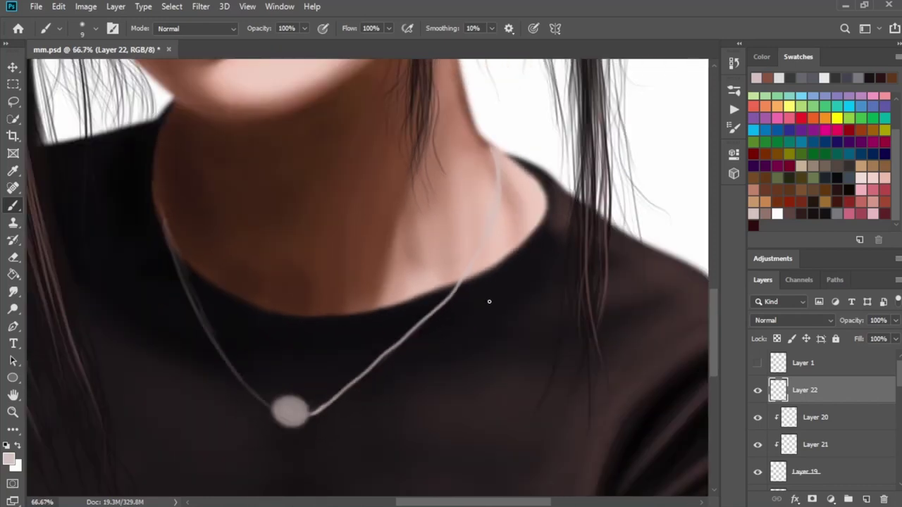
pyautogui.click(777, 213)
pyautogui.moveTo(312, 411)
pyautogui.mouseDown()
pyautogui.moveTo(373, 368)
pyautogui.moveTo(462, 280)
pyautogui.mouseUp()
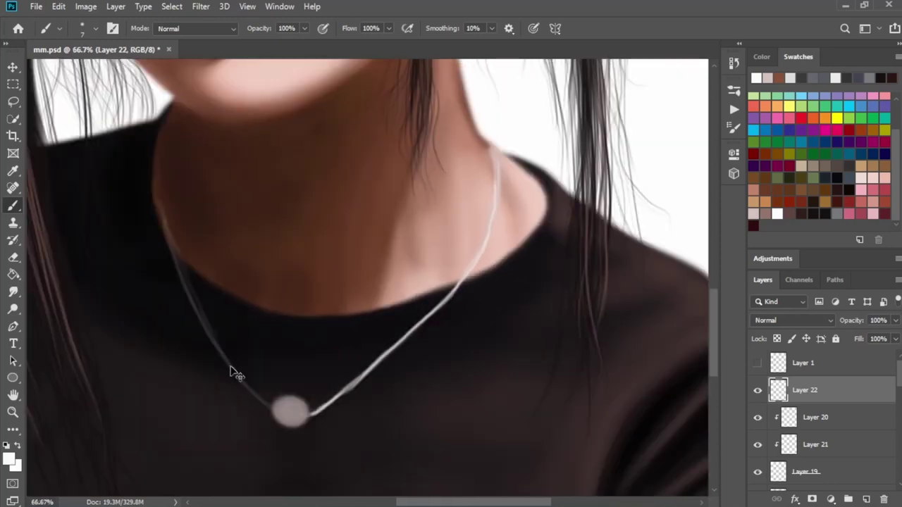
pyautogui.scroll(1, 234, 374)
pyautogui.moveTo(271, 370)
pyautogui.mouseDown()
pyautogui.moveTo(303, 423)
pyautogui.moveTo(299, 412)
pyautogui.mouseUp()
pyautogui.moveTo(224, 294)
pyautogui.mouseDown()
pyautogui.moveTo(254, 354)
pyautogui.moveTo(209, 258)
pyautogui.moveTo(224, 290)
pyautogui.mouseUp()
# Erase the faint doubled line beside the left chain and paint a highlight across the pendant
pyautogui.press('e')
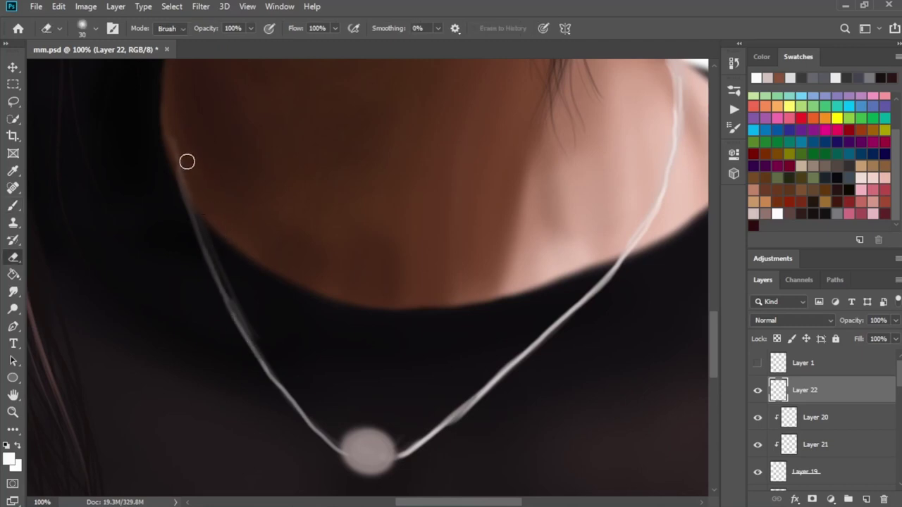
pyautogui.moveTo(216, 223); pyautogui.dragTo(238, 321)
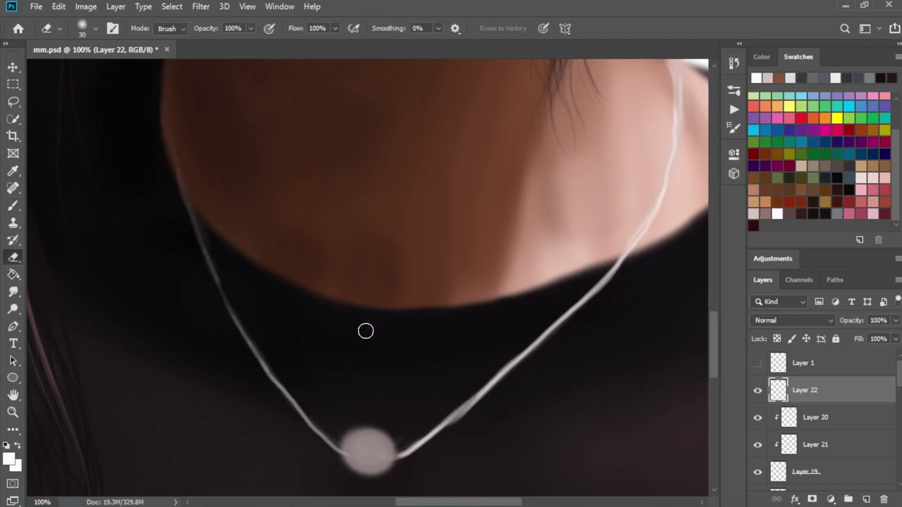
pyautogui.hotkey('ctrl', '=')
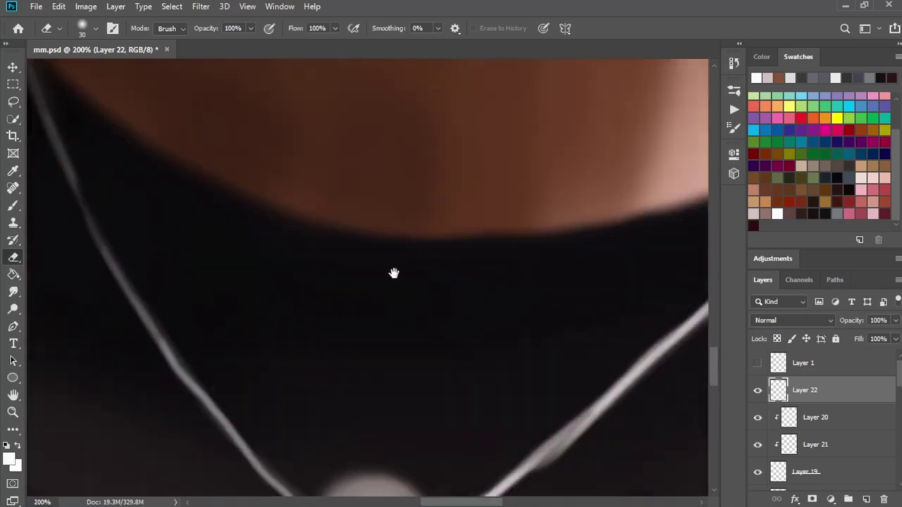
pyautogui.scroll(-5, 391, 296)
pyautogui.press('b')
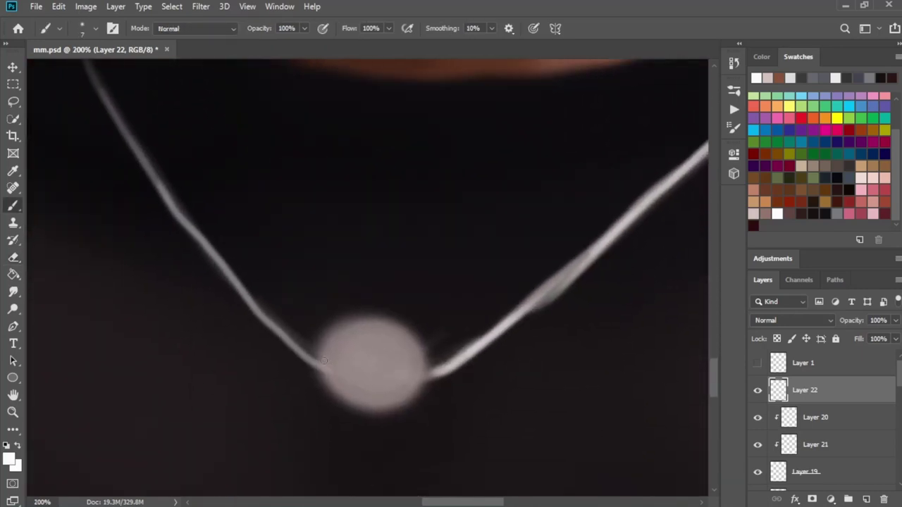
pyautogui.moveTo(324, 360); pyautogui.dragTo(426, 370)
# Add a new layer clipped to the one below and paint black shading over the pendant
pyautogui.click(866, 499)
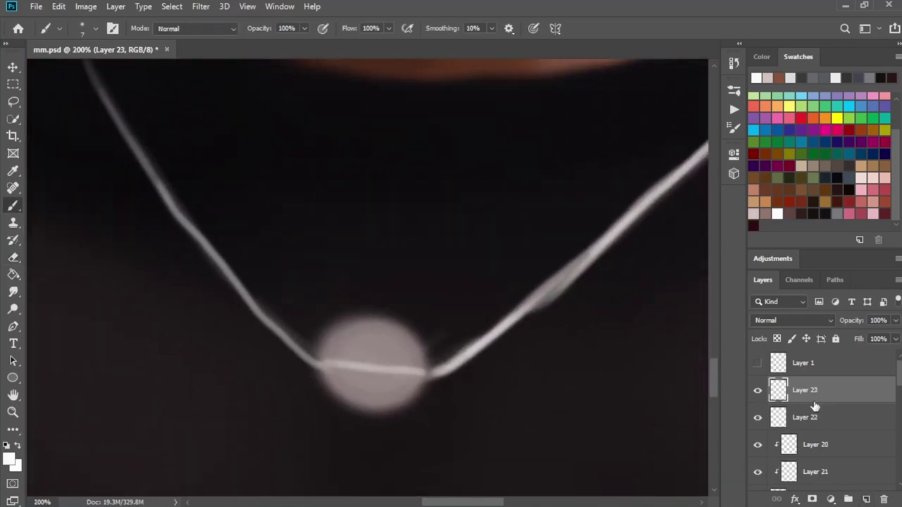
pyautogui.rightClick(815, 392)
pyautogui.click(689, 255)
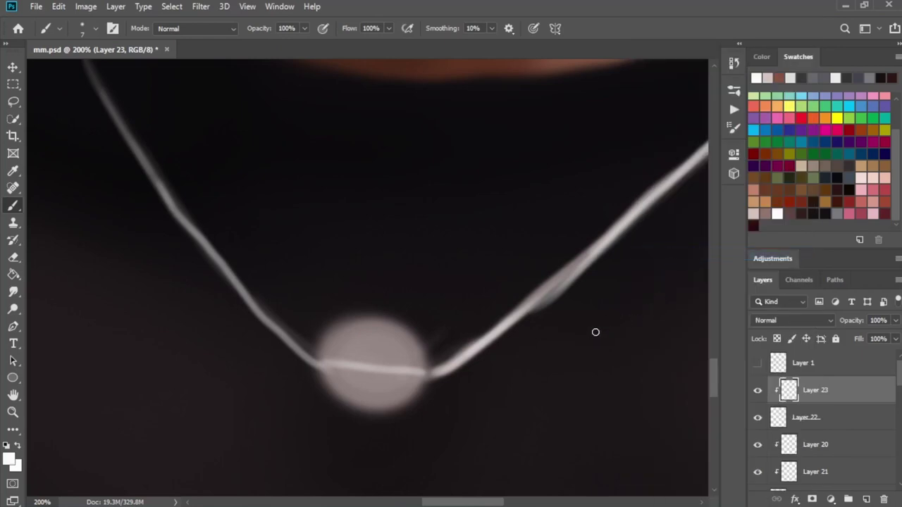
pyautogui.click(829, 212)
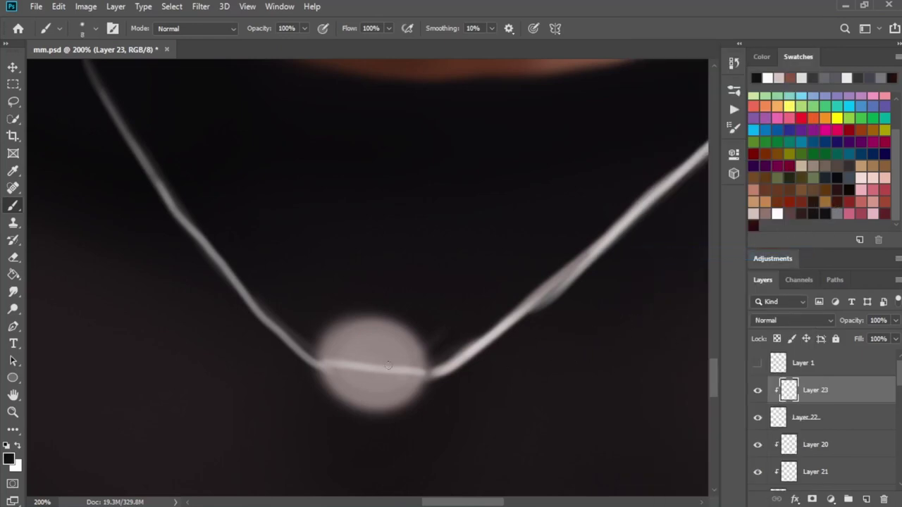
pyautogui.press(']')
pyautogui.press(']')
pyautogui.press(']')
pyautogui.moveTo(343, 362)
pyautogui.mouseDown()
pyautogui.moveTo(352, 373)
pyautogui.moveTo(322, 376)
pyautogui.moveTo(367, 387)
pyautogui.moveTo(363, 379)
pyautogui.moveTo(380, 408)
pyautogui.mouseUp()
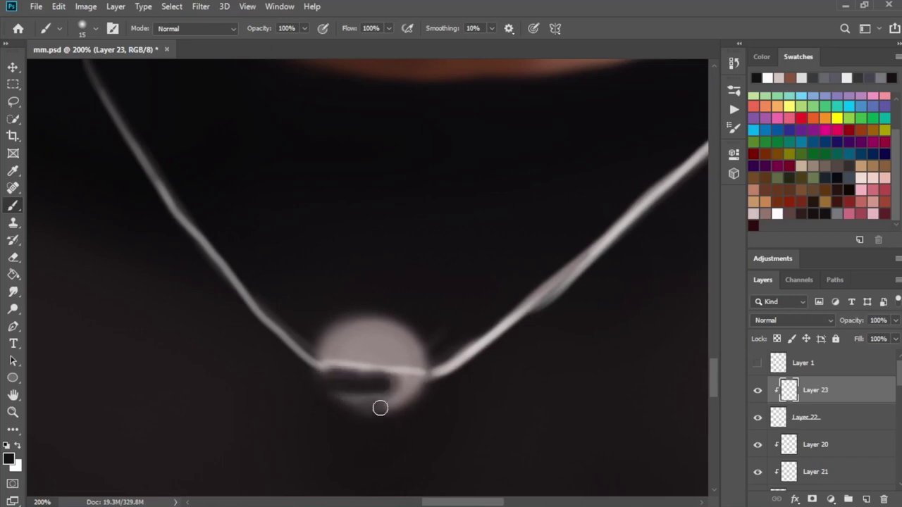
pyautogui.moveTo(387, 331)
pyautogui.mouseDown()
pyautogui.moveTo(416, 352)
pyautogui.moveTo(324, 352)
pyautogui.moveTo(398, 339)
pyautogui.moveTo(373, 355)
pyautogui.moveTo(403, 342)
pyautogui.moveTo(389, 376)
pyautogui.moveTo(380, 358)
pyautogui.moveTo(391, 344)
pyautogui.moveTo(416, 359)
pyautogui.moveTo(334, 370)
pyautogui.moveTo(393, 370)
pyautogui.mouseUp()
# Sample the necklace's light grey and brighten the line across the pendant
pyautogui.press('i')
pyautogui.click(448, 366)
pyautogui.press('b')
pyautogui.moveTo(322, 366); pyautogui.dragTo(423, 370)
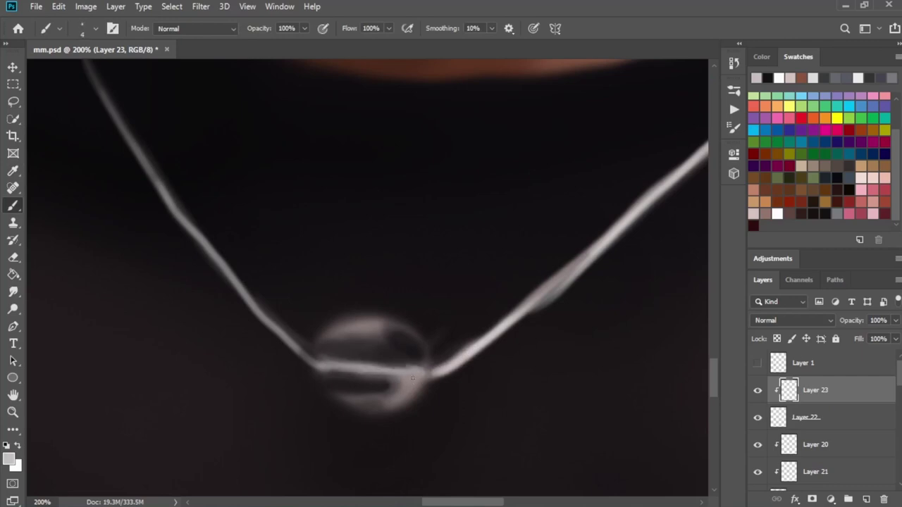
# Add small white glints on the pendant's top and upper right, then zoom out to the torso
pyautogui.click(777, 213)
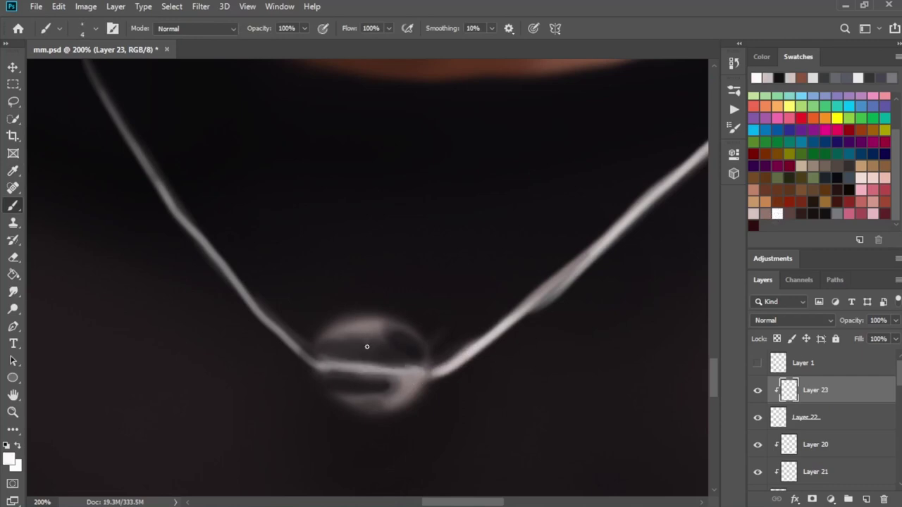
pyautogui.press('[')
pyautogui.press('[')
pyautogui.moveTo(359, 345)
pyautogui.mouseDown()
pyautogui.moveTo(369, 347)
pyautogui.moveTo(351, 350)
pyautogui.mouseUp()
pyautogui.press(']')
pyautogui.press(']')
pyautogui.click(398, 333)
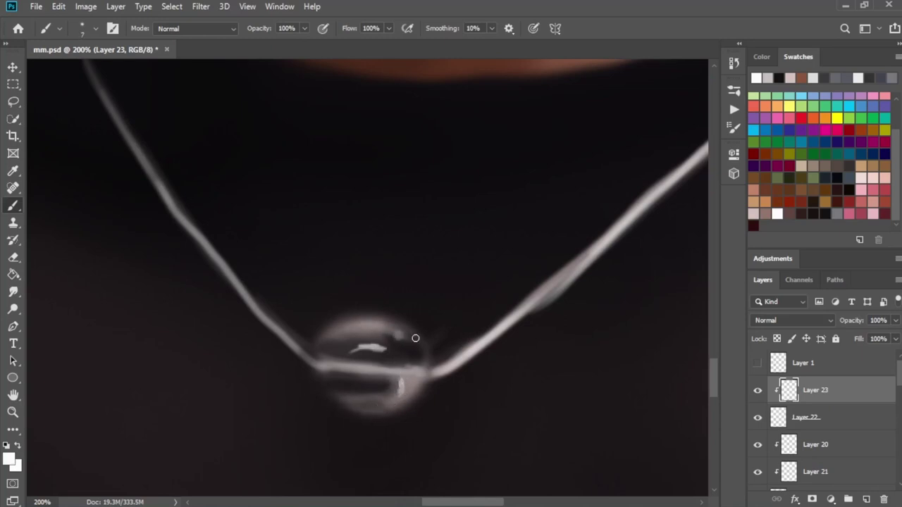
pyautogui.hotkey('ctrl', '-')
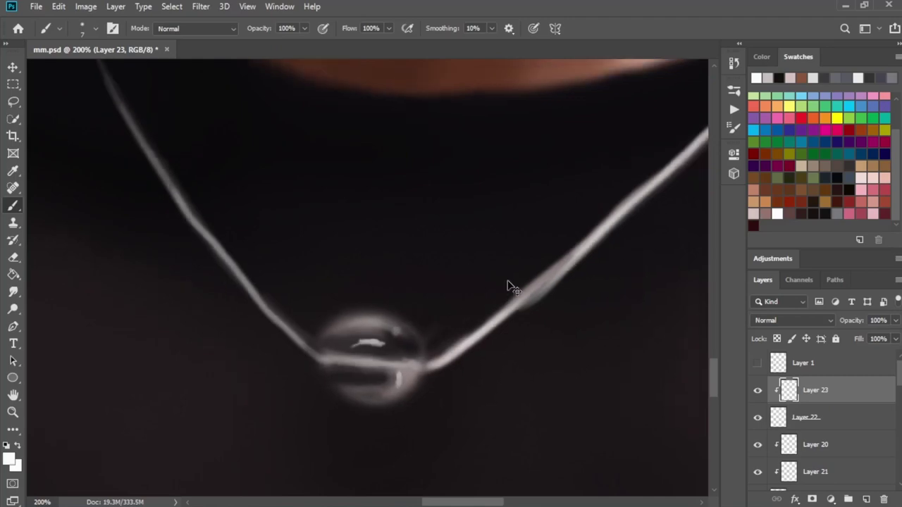
pyautogui.hotkey('ctrl', '-')
pyautogui.hotkey('ctrl', '-')
pyautogui.hotkey('ctrl', '-')
# Add a new layer above Background and fill it with the pink foreground colour via Paint Bucket
pyautogui.scroll(2, 490, 268)
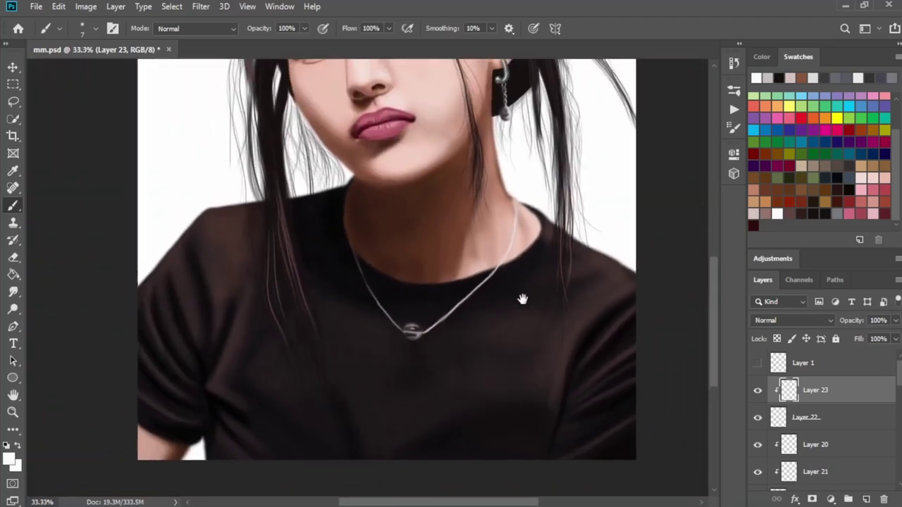
pyautogui.hotkey('ctrl', '-')
pyautogui.hotkey('ctrl', '-')
pyautogui.hotkey('ctrl', '+')
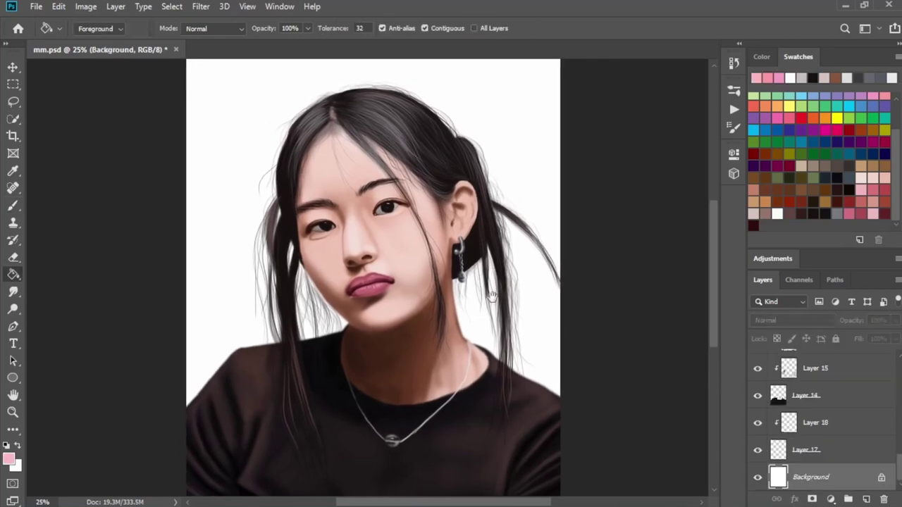
pyautogui.click(761, 56)
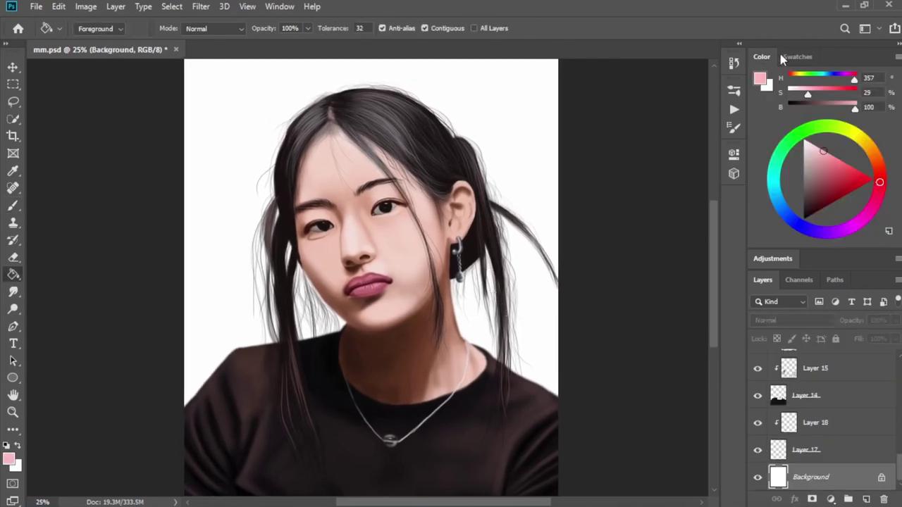
pyautogui.click(799, 57)
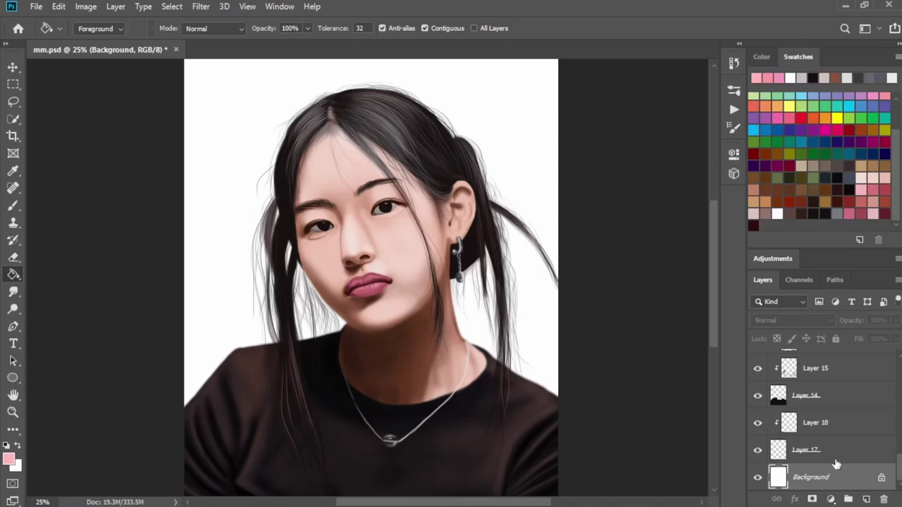
pyautogui.click(867, 499)
pyautogui.click(543, 294)
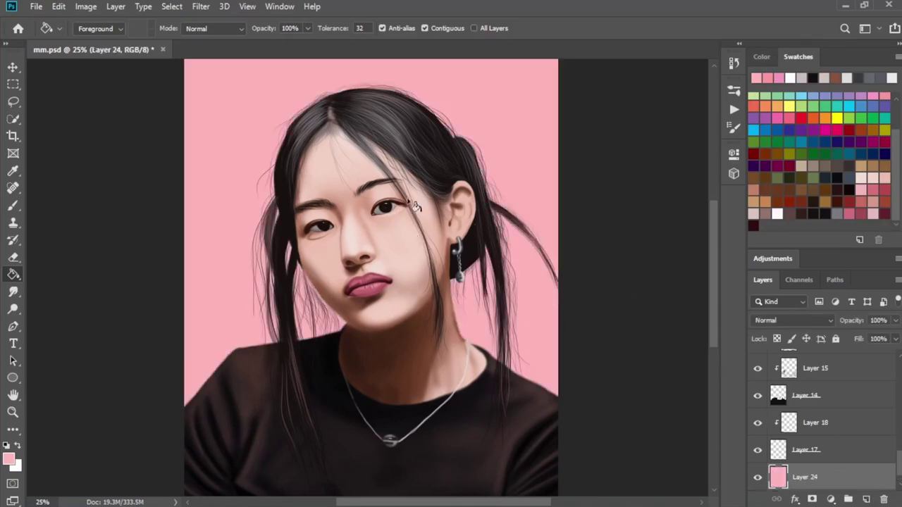
pyautogui.press('b')
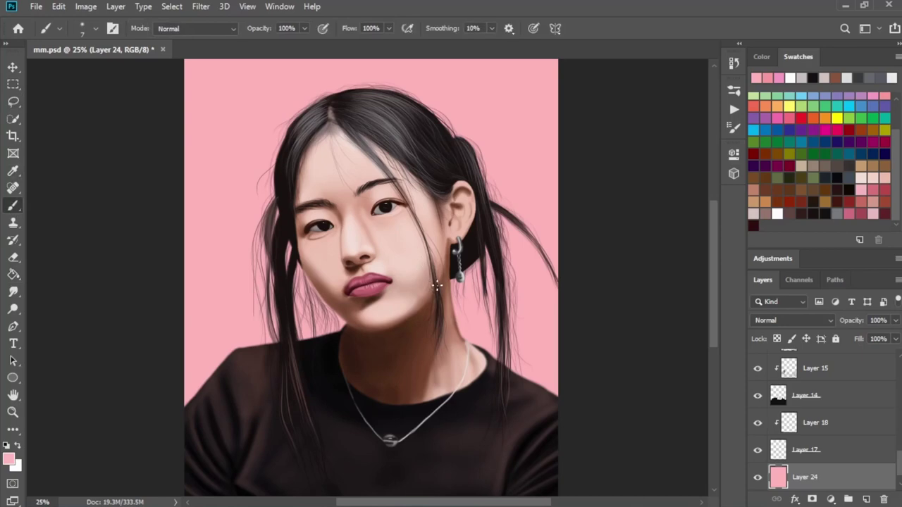
pyautogui.scroll(2, 437, 285)
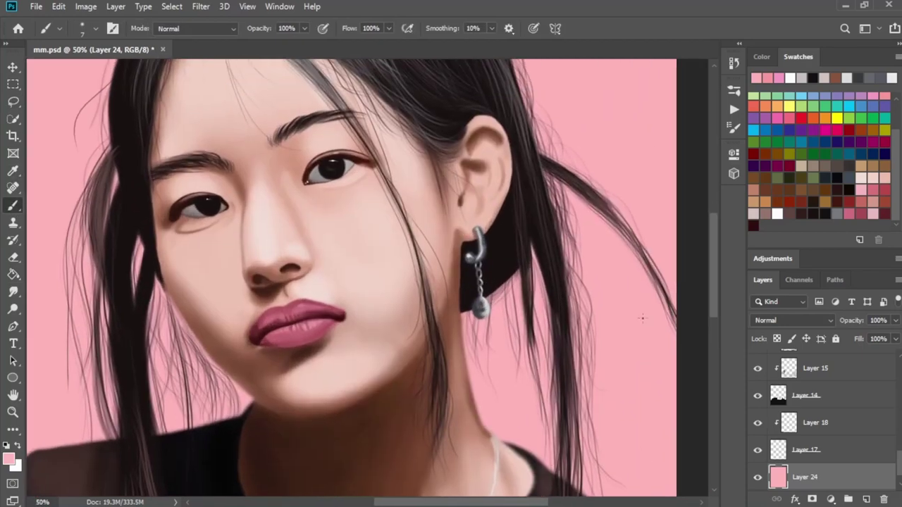
# On Layer 20, try white highlights along the earring hook, then undo them
pyautogui.moveTo(900, 472); pyautogui.dragTo(899, 373)
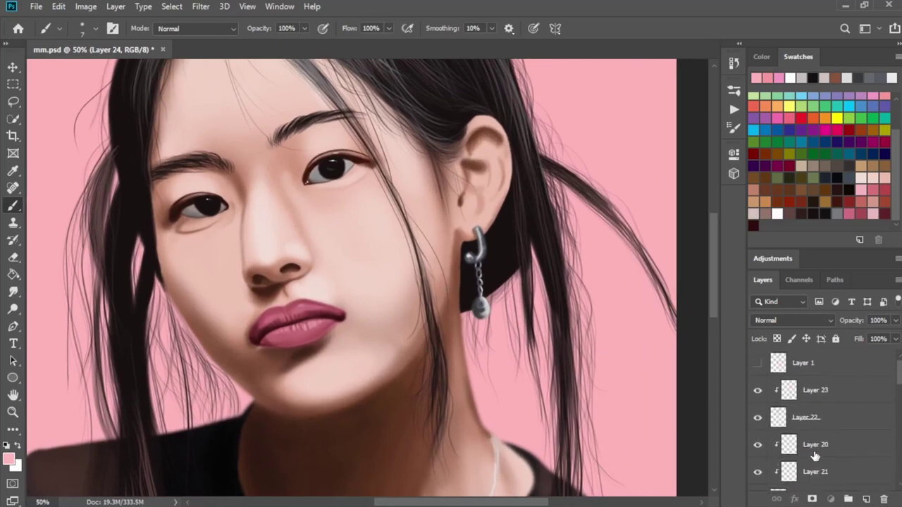
pyautogui.click(815, 445)
pyautogui.click(777, 213)
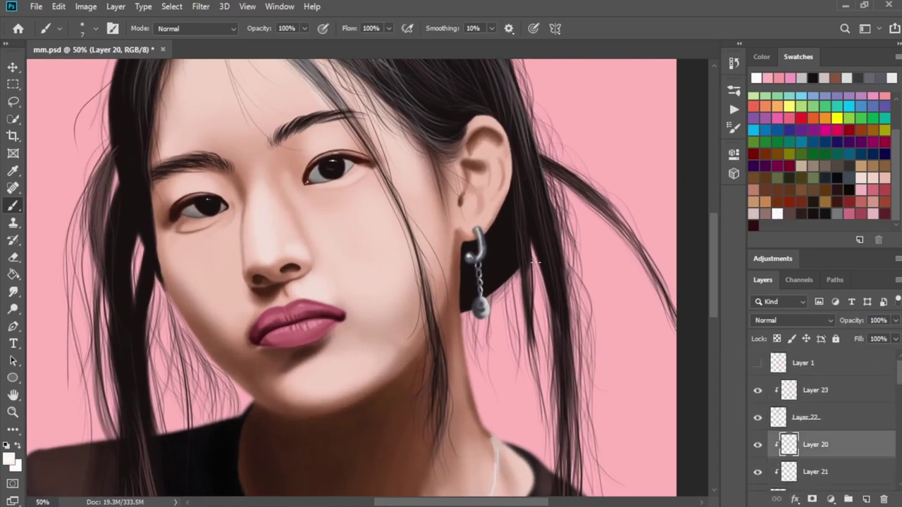
pyautogui.rightClick(441, 258)
pyautogui.press('Escape')
pyautogui.moveTo(479, 228); pyautogui.dragTo(481, 261)
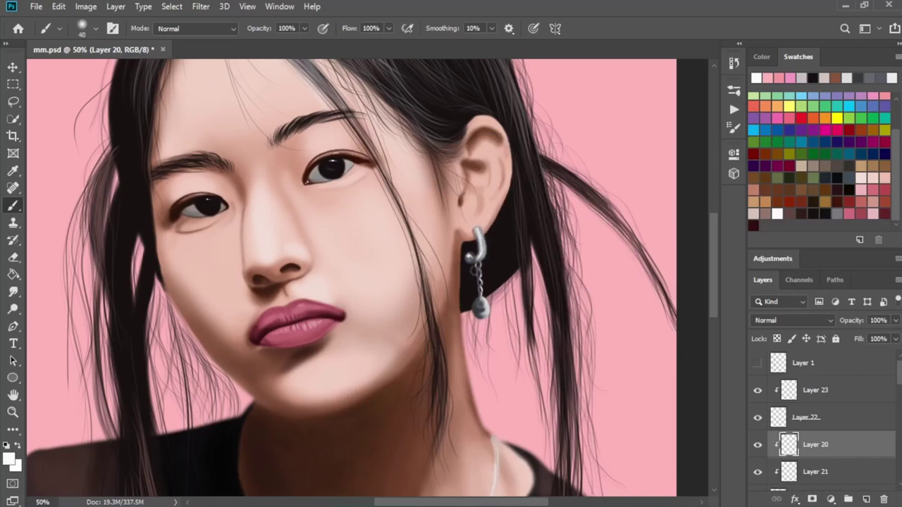
pyautogui.hotkey('ctrl', 'z')
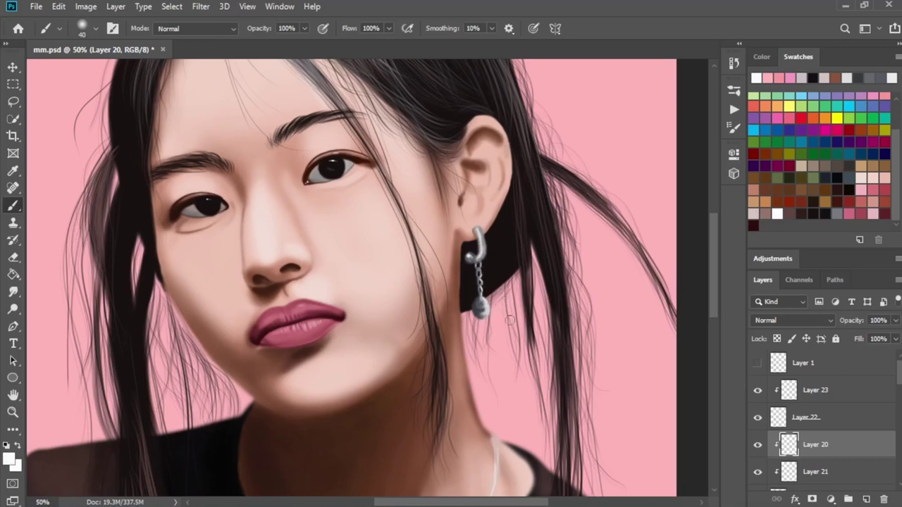
# Paint lightly along the hair beside the earring, then switch to the Eraser and review the portrait
pyautogui.moveTo(522, 341); pyautogui.dragTo(522, 256)
pyautogui.scroll(-3, 518, 294)
pyautogui.hotkey('alt', ']')
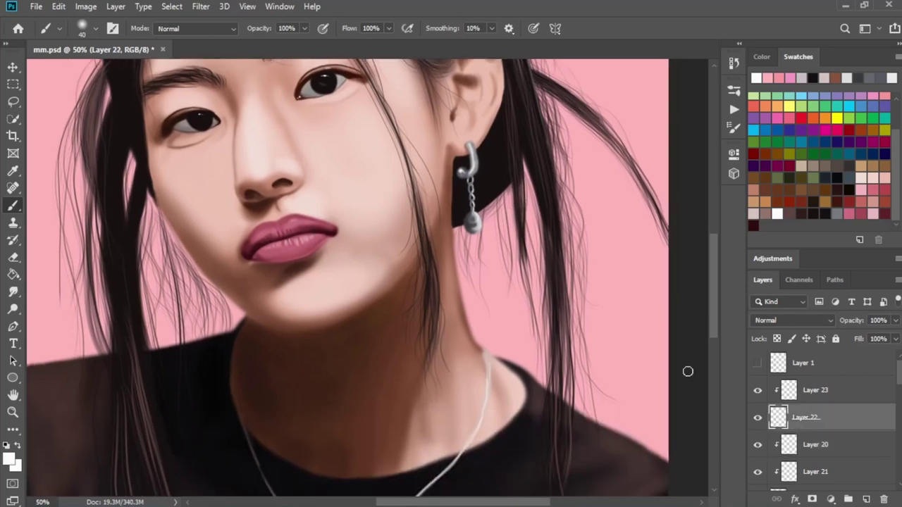
pyautogui.hotkey('ctrl', '+')
pyautogui.press('e')
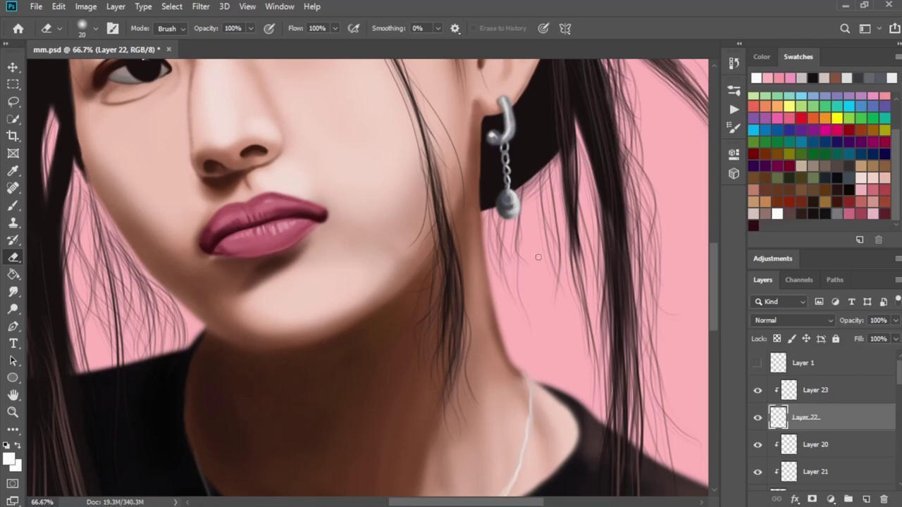
pyautogui.hotkey('ctrl', '-')
pyautogui.hotkey('ctrl', '-')
pyautogui.hotkey('ctrl', '-')
pyautogui.hotkey('ctrl', '-')
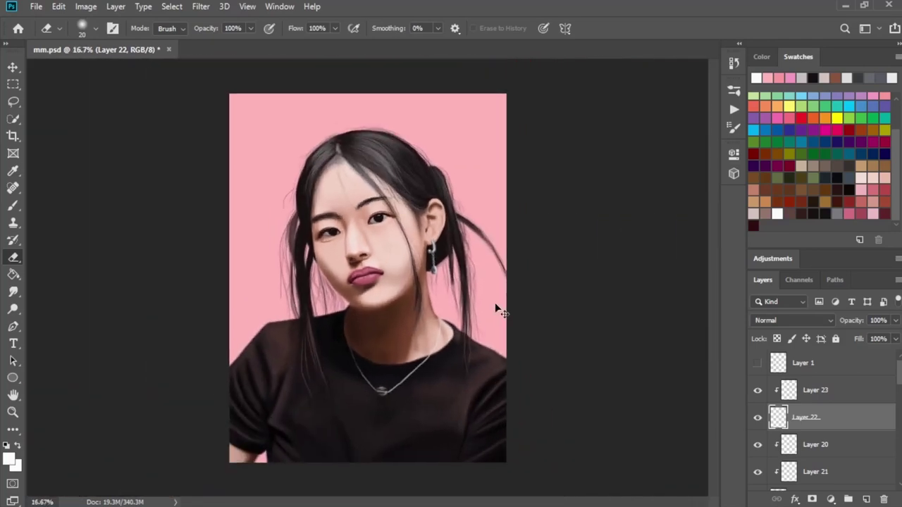
pyautogui.hotkey('ctrl', '+')
# Create Layer 25 and move it above Layer 6 among the face layers
pyautogui.scroll(-2, 608, 298)
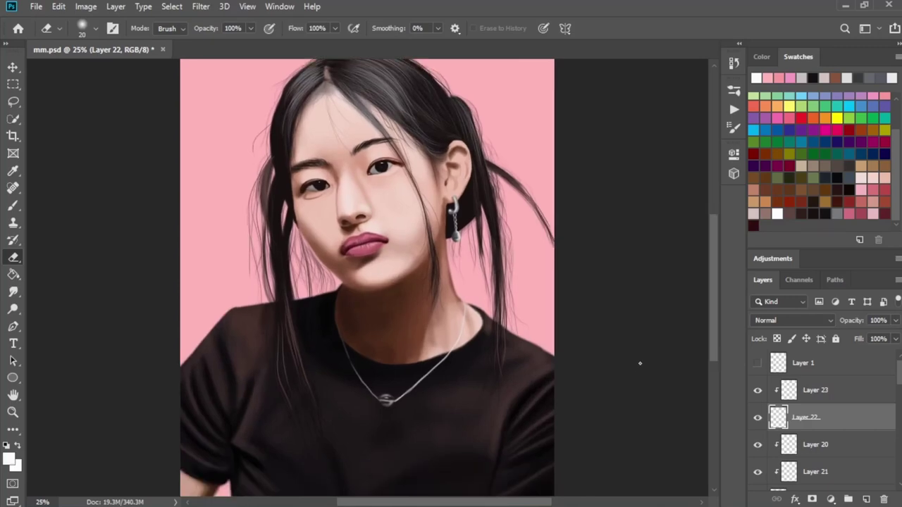
pyautogui.scroll(-5, 831, 423)
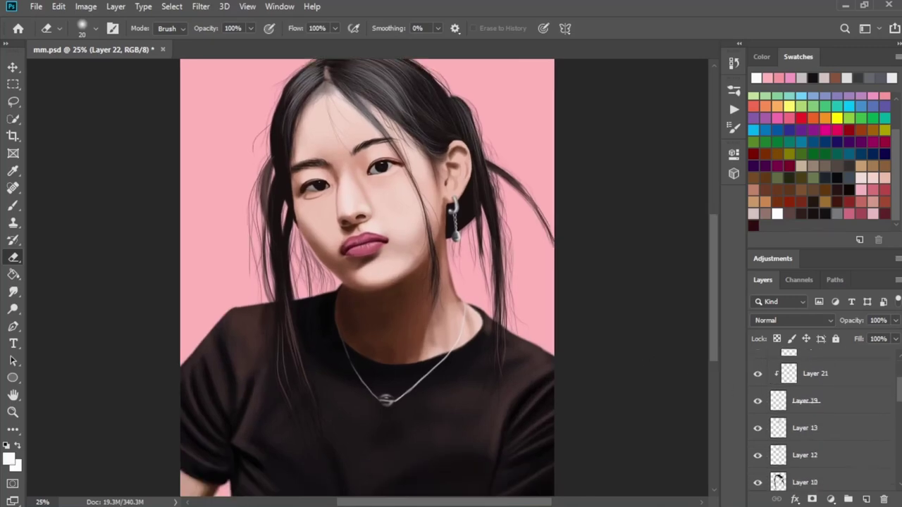
pyautogui.scroll(-3, 831, 422)
pyautogui.scroll(-3, 832, 422)
pyautogui.click(849, 422)
pyautogui.click(865, 498)
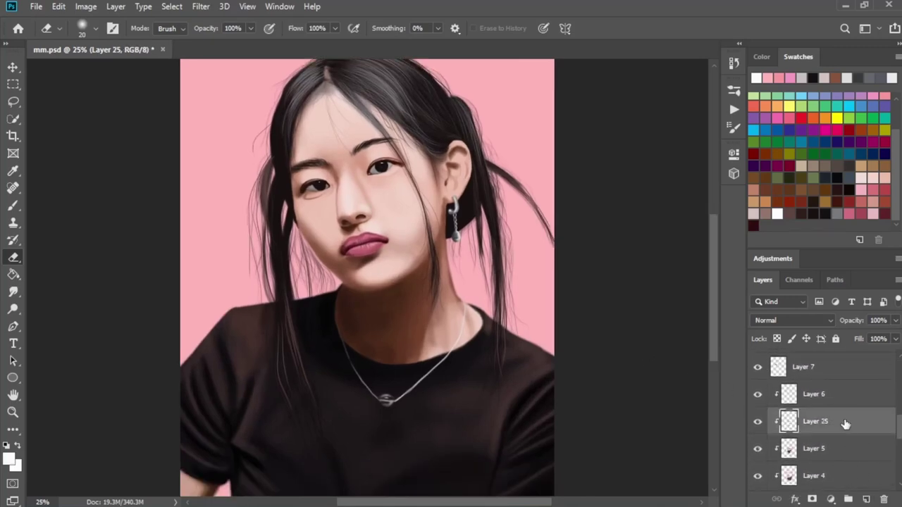
pyautogui.moveTo(841, 425); pyautogui.dragTo(841, 396)
# Sample skin near the eye and paint a darker lower-lid line under the left eye
pyautogui.hotkey('ctrl', '+')
pyautogui.hotkey('ctrl', '+')
pyautogui.hotkey('ctrl', '+')
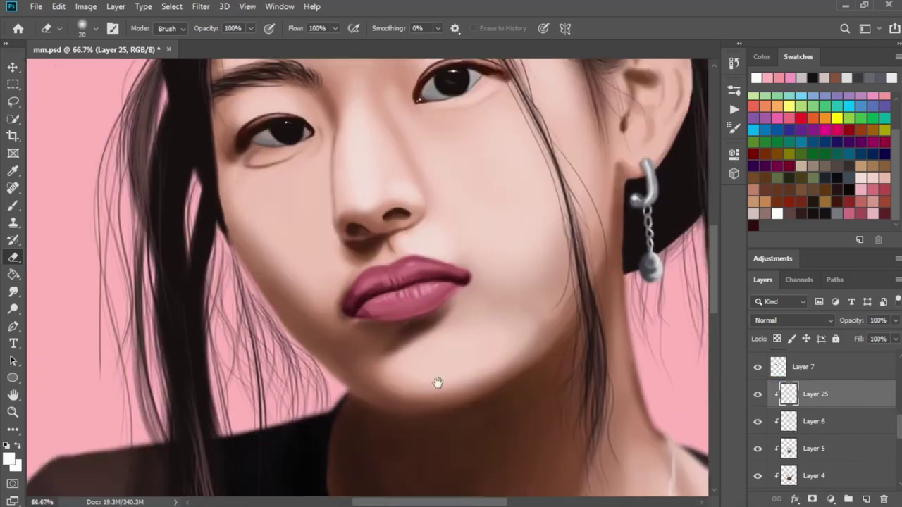
pyautogui.scroll(3, 421, 348)
pyautogui.press('i')
pyautogui.click(315, 283)
pyautogui.press('b')
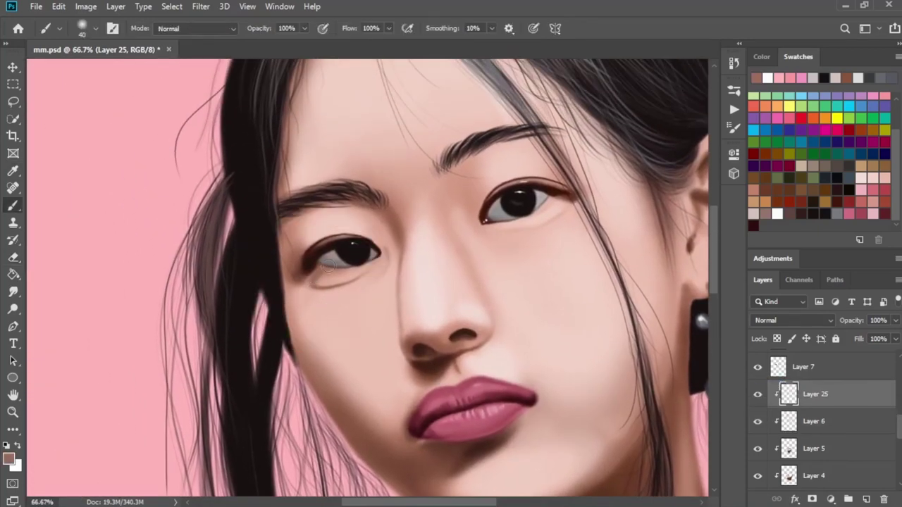
pyautogui.moveTo(310, 279); pyautogui.dragTo(350, 287)
# With a smaller brush, darken the lower eye edge, then bring the other eye into view and zoom out
pyautogui.hotkey('ctrl', '+')
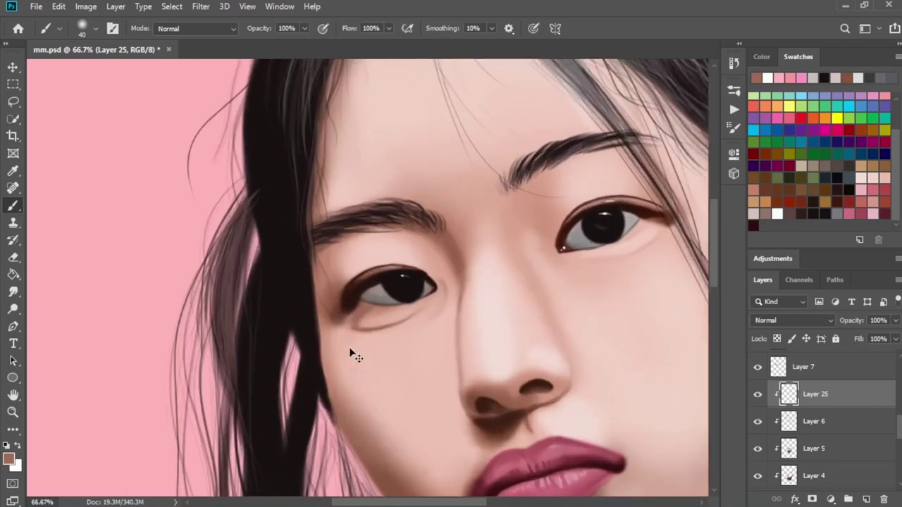
pyautogui.press('[')
pyautogui.press('[')
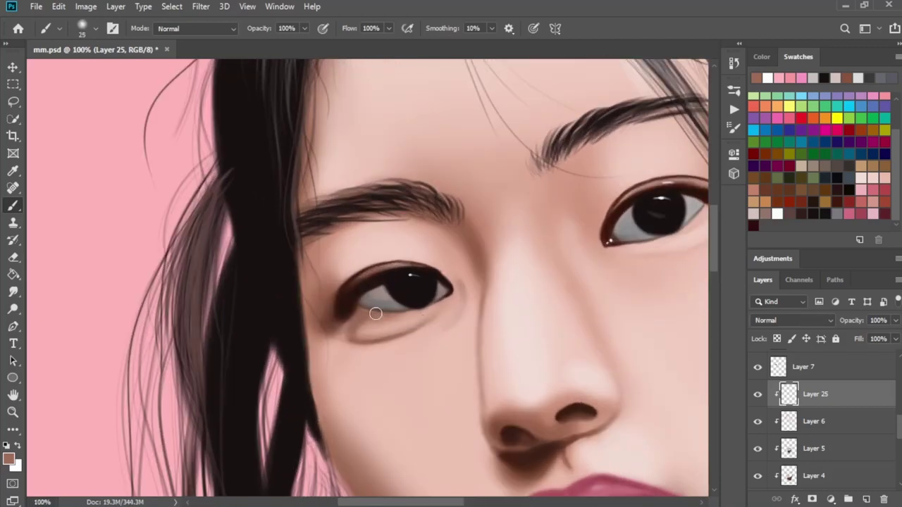
pyautogui.moveTo(376, 313); pyautogui.dragTo(356, 325)
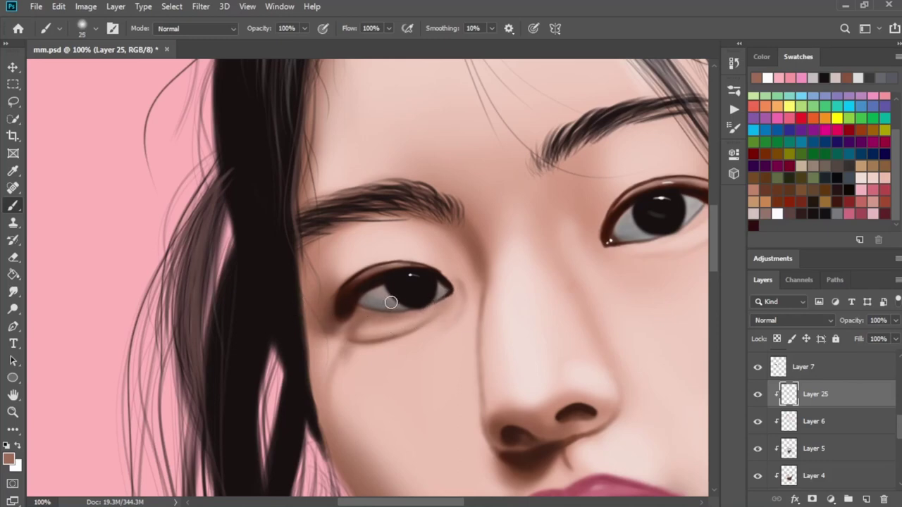
pyautogui.press('[')
pyautogui.moveTo(610, 261); pyautogui.dragTo(433, 282)
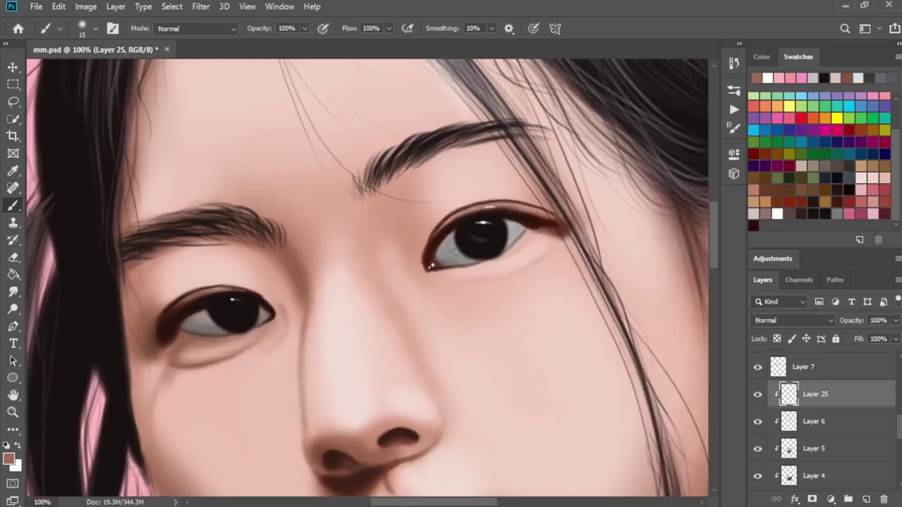
pyautogui.press(']')
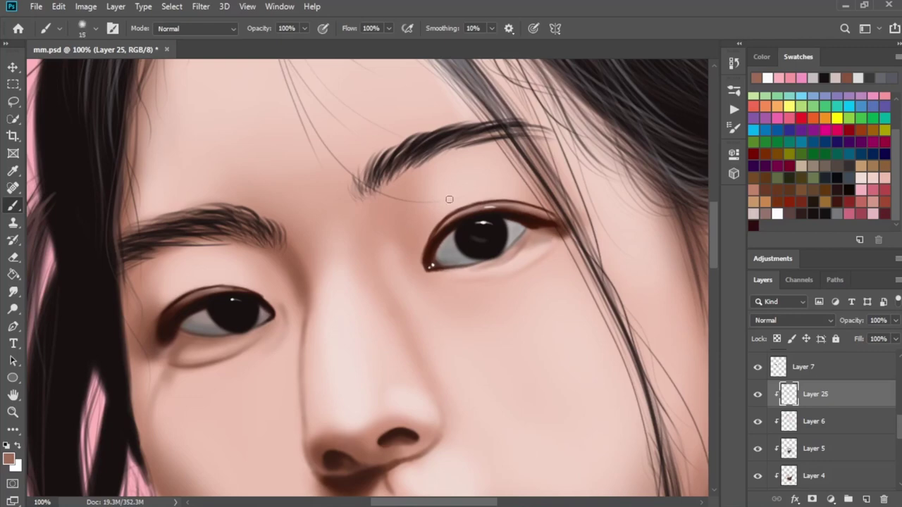
pyautogui.hotkey('ctrl', '-')
pyautogui.hotkey('ctrl', '-')
pyautogui.hotkey('ctrl', '-')
pyautogui.hotkey('ctrl', '-')
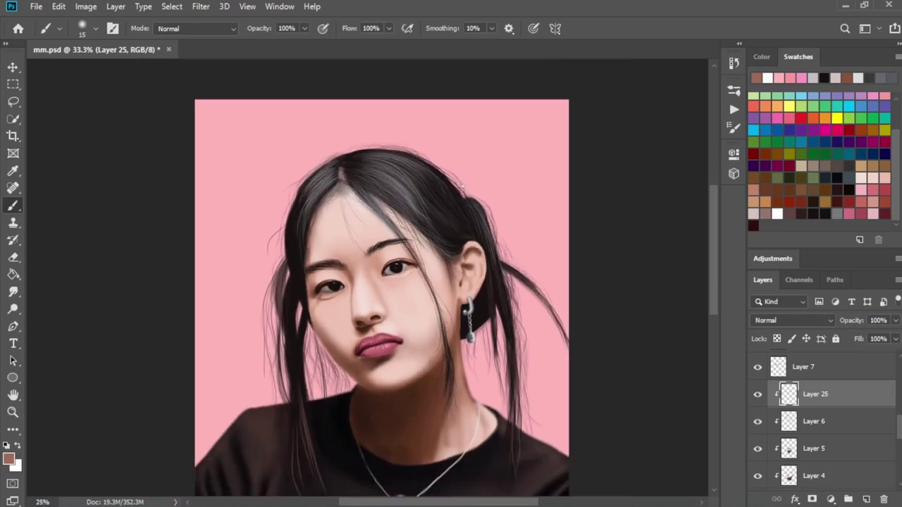
# Sample the dark brown neck tone and paint a soft shadow along the neck with a larger brush
pyautogui.scroll(-1, 465, 185)
pyautogui.scroll(-1, 469, 182)
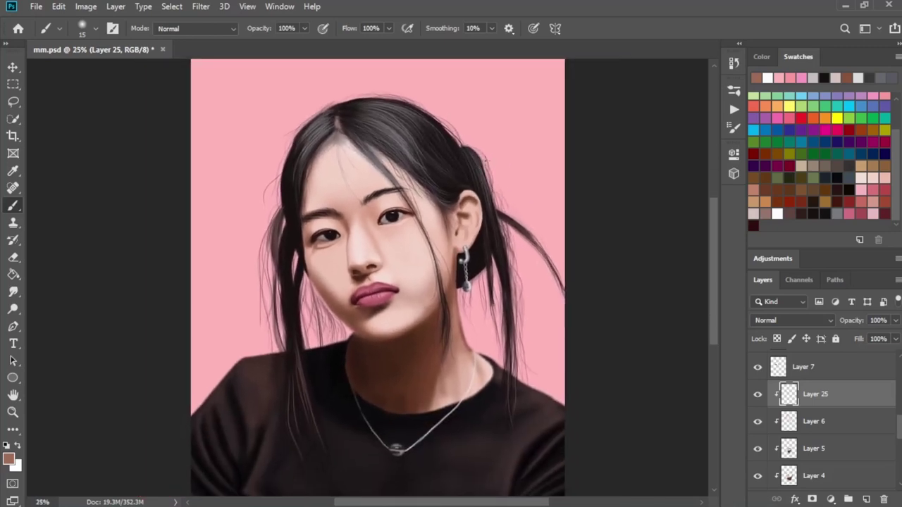
pyautogui.scroll(-1, 589, 410)
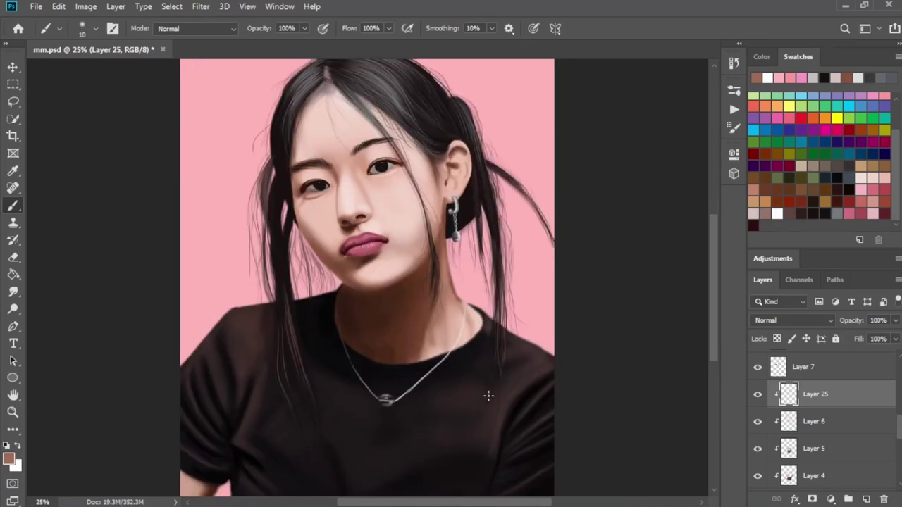
pyautogui.hotkey('ctrl', '+')
pyautogui.hotkey('ctrl', '+')
pyautogui.scroll(-1, 458, 374)
pyautogui.hscroll(-1, 404, 351)
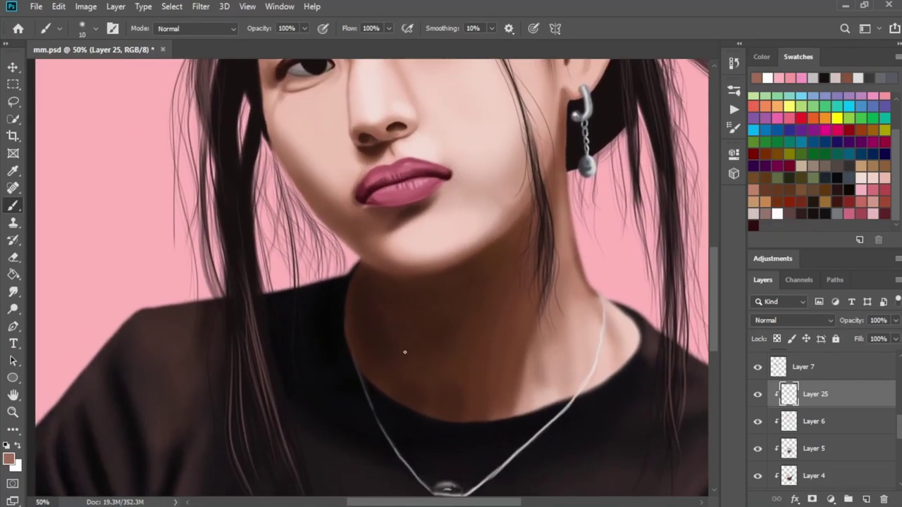
pyautogui.keyDown('alt'); pyautogui.click(376, 314); pyautogui.keyUp('alt')
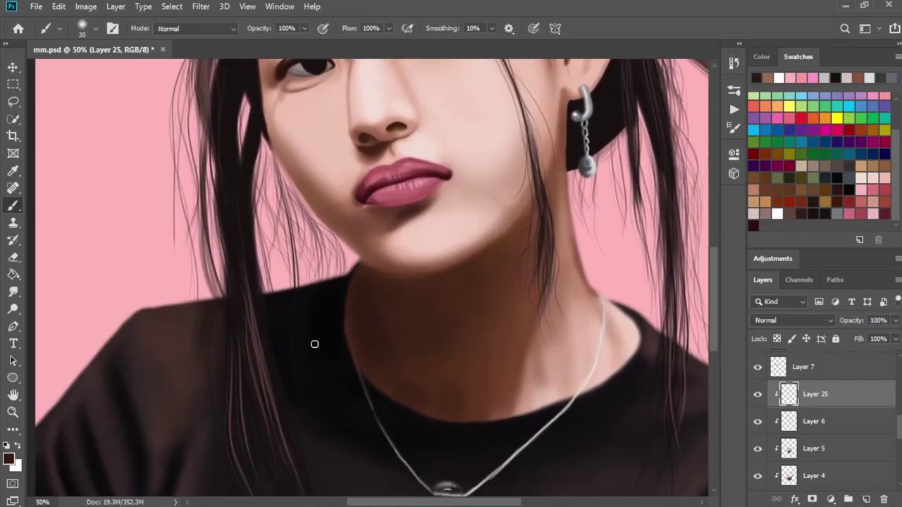
pyautogui.press(']')
pyautogui.press(']')
pyautogui.moveTo(362, 374); pyautogui.dragTo(419, 411)
# Pick a darker swatch for the neck shadow, adjust the brush size, and zoom out to recentre the painting
pyautogui.click(814, 214)
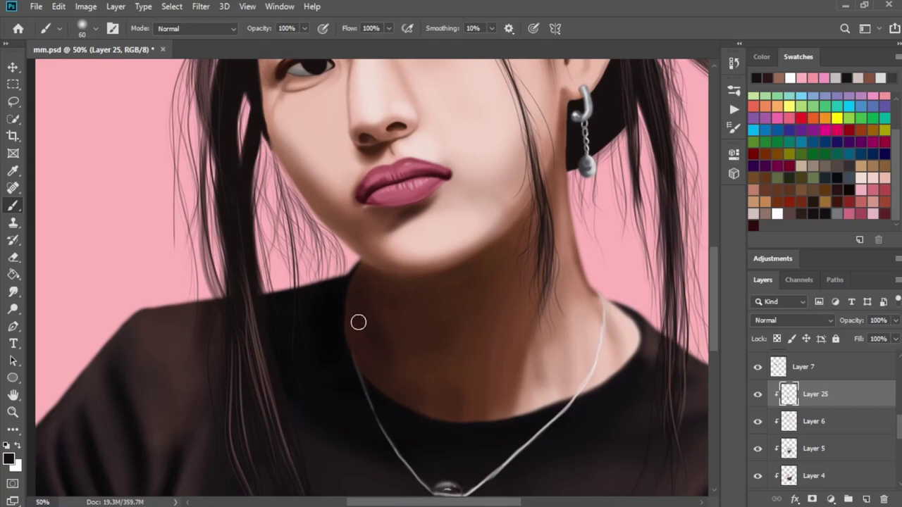
pyautogui.press(']')
pyautogui.press(']')
pyautogui.press(']')
pyautogui.press('[')
pyautogui.press('[')
pyautogui.press('[')
pyautogui.press('[')
pyautogui.hotkey('ctrl', '-')
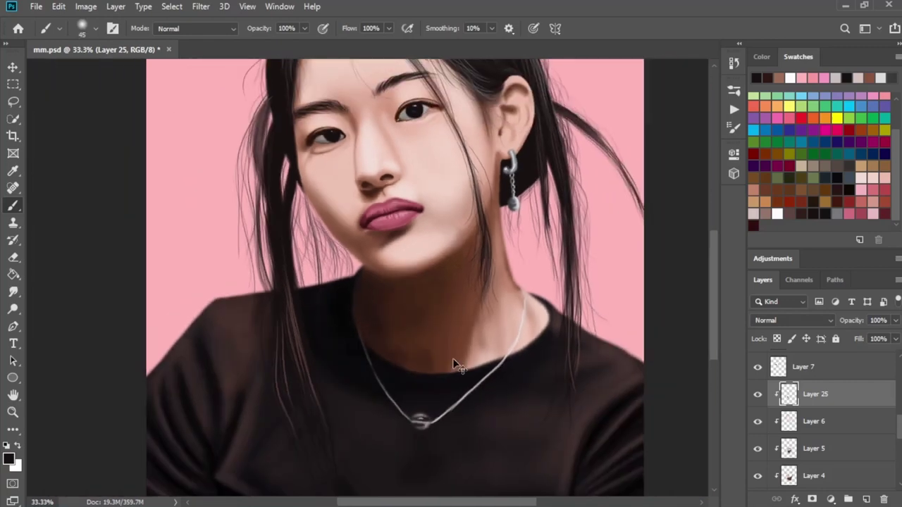
pyautogui.hotkey('ctrl', '-')
pyautogui.moveTo(568, 329); pyautogui.dragTo(567, 363)
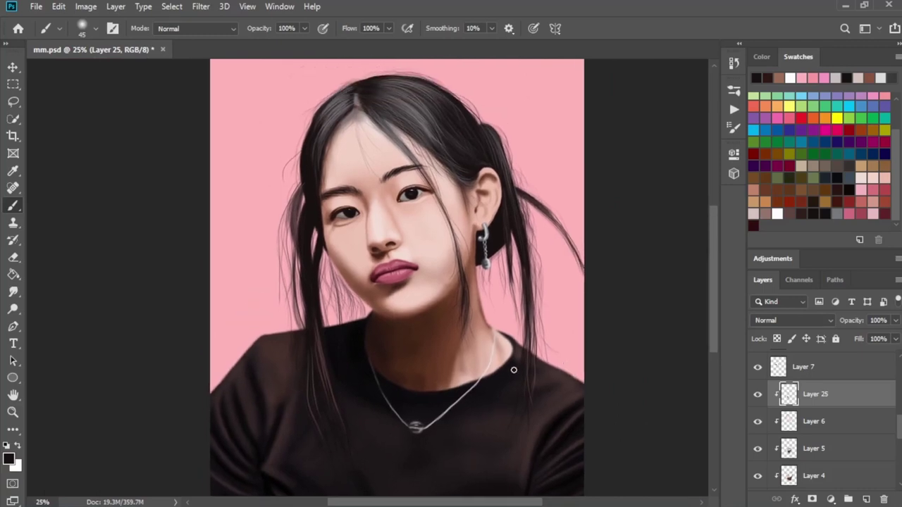
# Check Layers 9, 11 and 7 by toggling their visibility, then make Layer 7 active
pyautogui.scroll(-1, 680, 396)
pyautogui.hotkey('ctrl', '+')
pyautogui.hotkey('ctrl', '+')
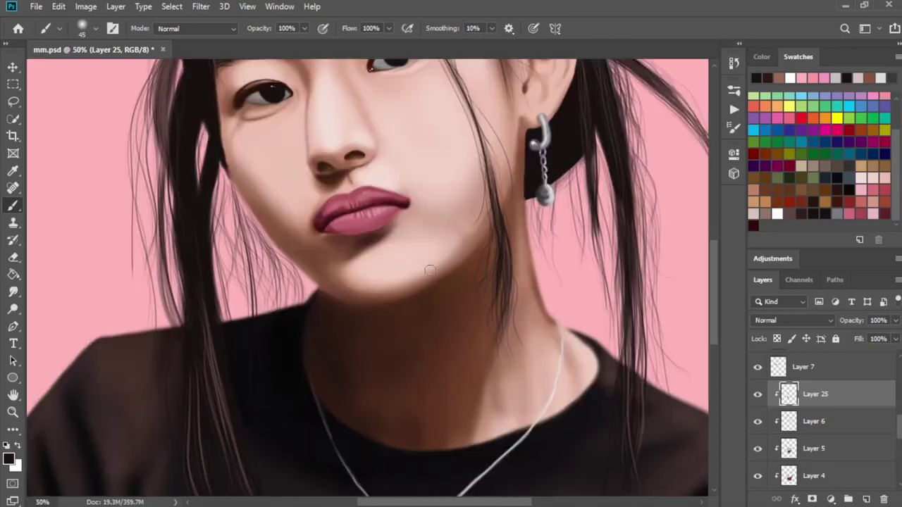
pyautogui.scroll(5, 899, 427)
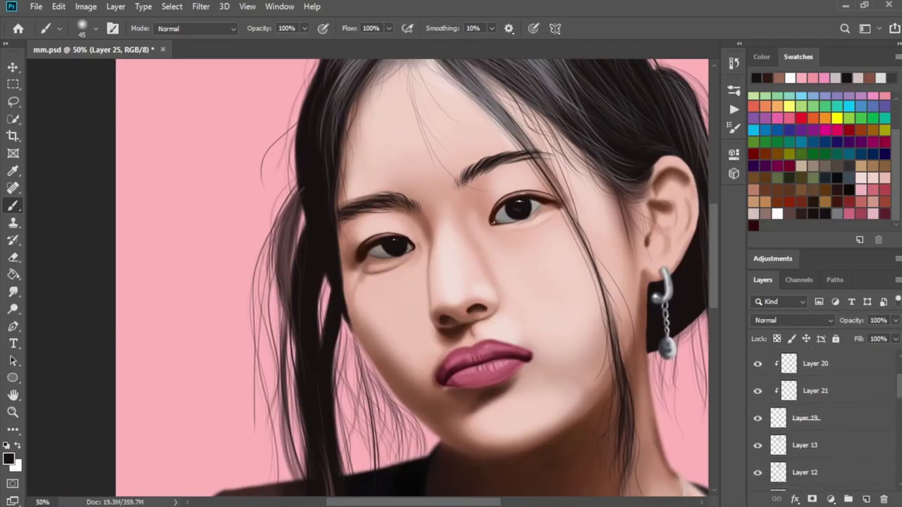
pyautogui.click(758, 455)
pyautogui.click(758, 454)
pyautogui.click(758, 427)
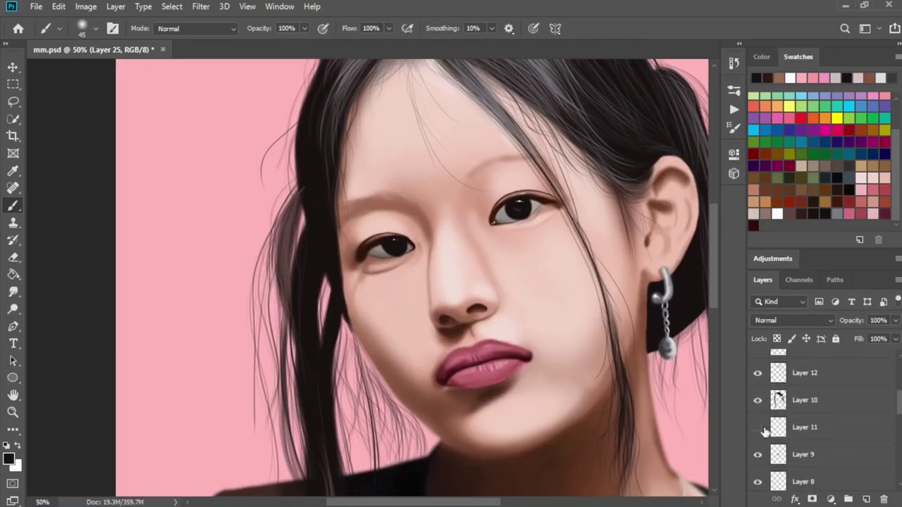
pyautogui.scroll(-2, 899, 418)
pyautogui.click(757, 444)
pyautogui.click(758, 443)
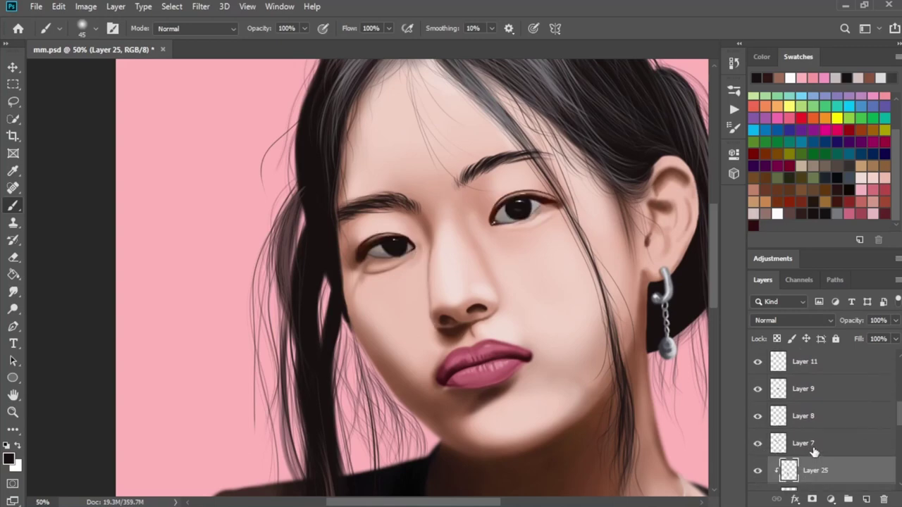
pyautogui.click(803, 443)
# Sample the eyelid's dark brown and paint a fine stroke along the inner lower eyelid
pyautogui.hotkey('ctrl', '+')
pyautogui.hotkey('ctrl', '+')
pyautogui.hotkey('ctrl', '+')
pyautogui.moveTo(423, 204); pyautogui.dragTo(466, 319)
pyautogui.keyDown('alt'); pyautogui.click(435, 296); pyautogui.keyUp('alt')
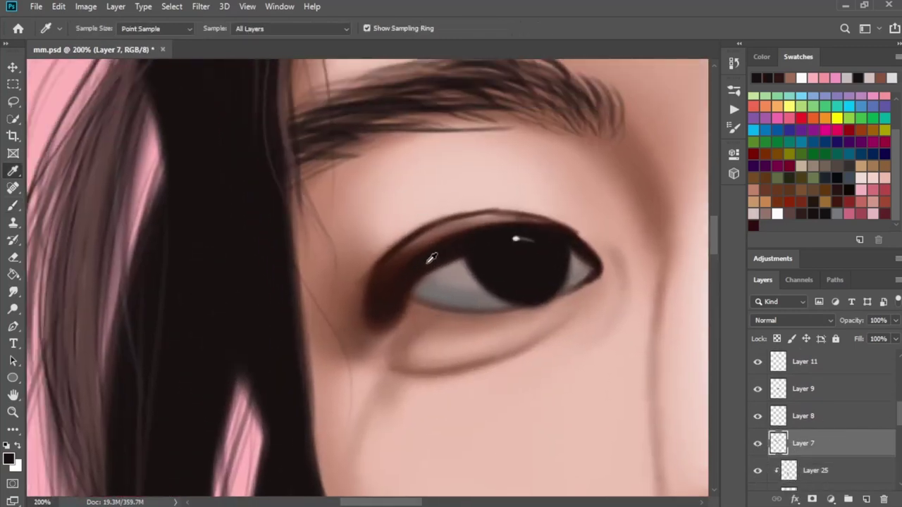
pyautogui.press('[')
pyautogui.press('[')
pyautogui.press('[')
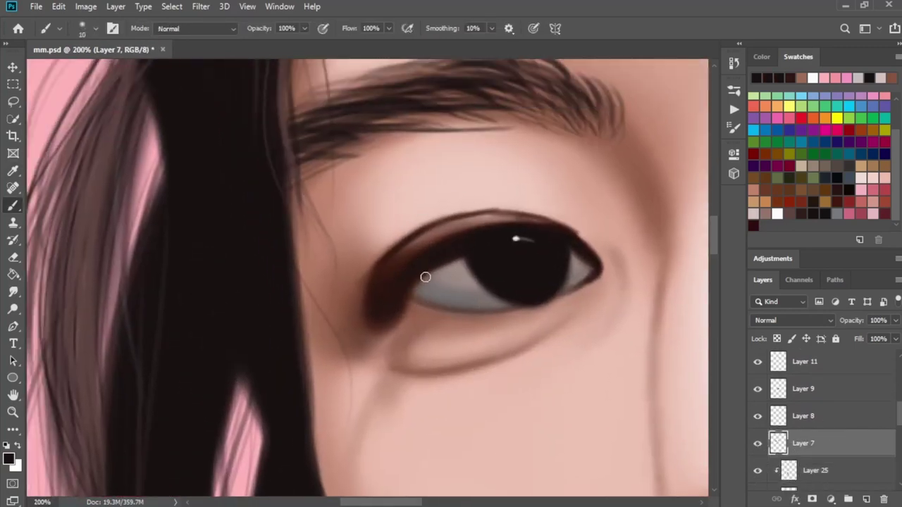
pyautogui.moveTo(421, 291); pyautogui.dragTo(429, 278)
# Deepen the shadow at the inner eye corner with a broader brush and resampled dark brown
pyautogui.press(']')
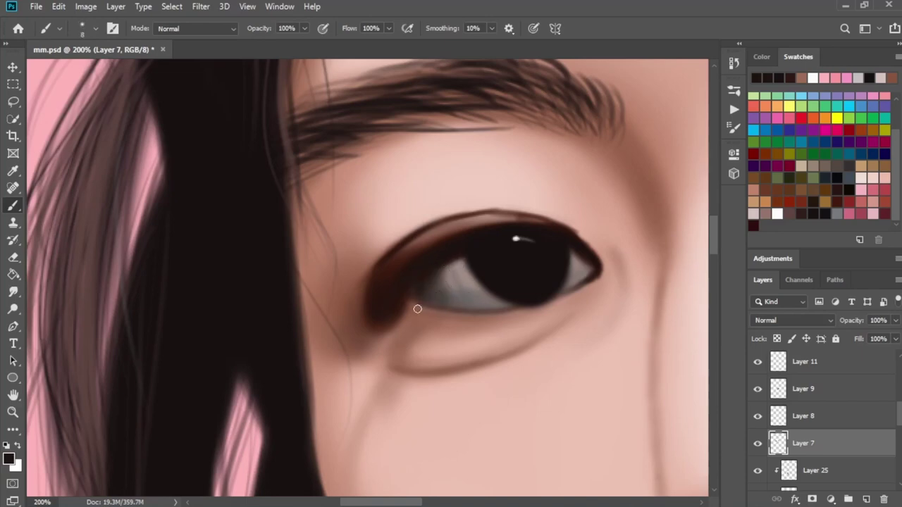
pyautogui.press(']')
pyautogui.press(']')
pyautogui.press(']')
pyautogui.press(']')
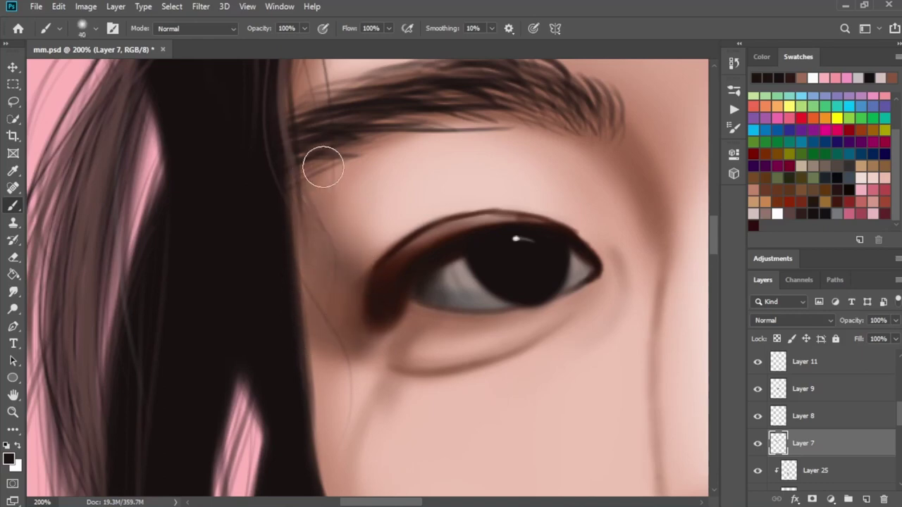
pyautogui.moveTo(314, 251)
pyautogui.mouseDown()
pyautogui.moveTo(383, 318)
pyautogui.moveTo(352, 326)
pyautogui.moveTo(393, 316)
pyautogui.mouseUp()
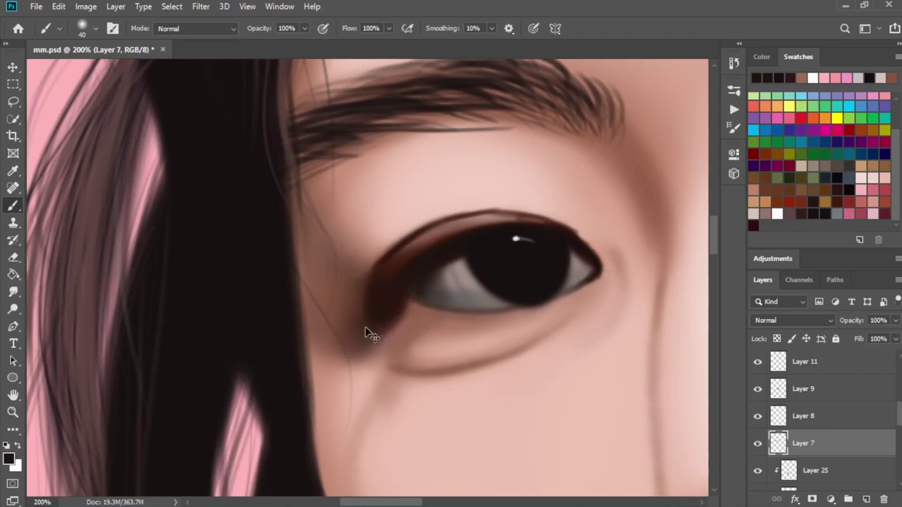
pyautogui.keyDown('alt'); pyautogui.click(388, 320); pyautogui.keyUp('alt')
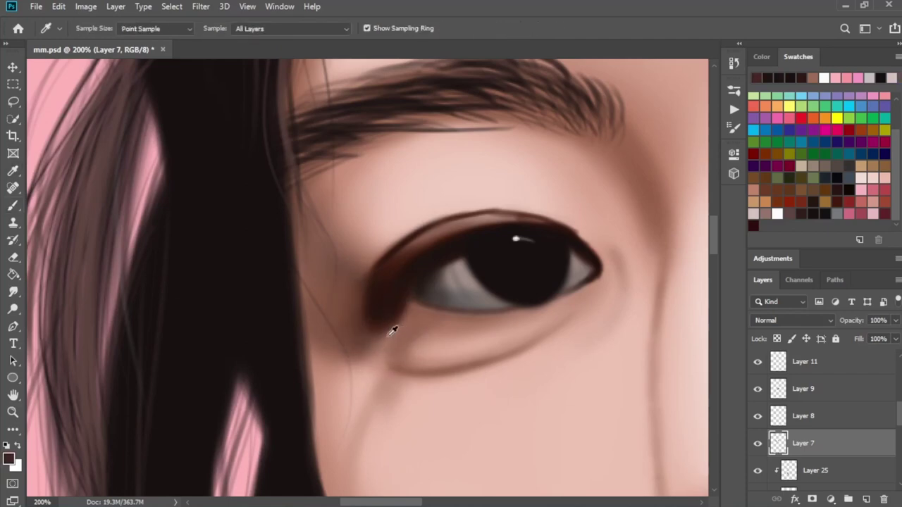
pyautogui.press('[')
pyautogui.moveTo(377, 334); pyautogui.dragTo(359, 317)
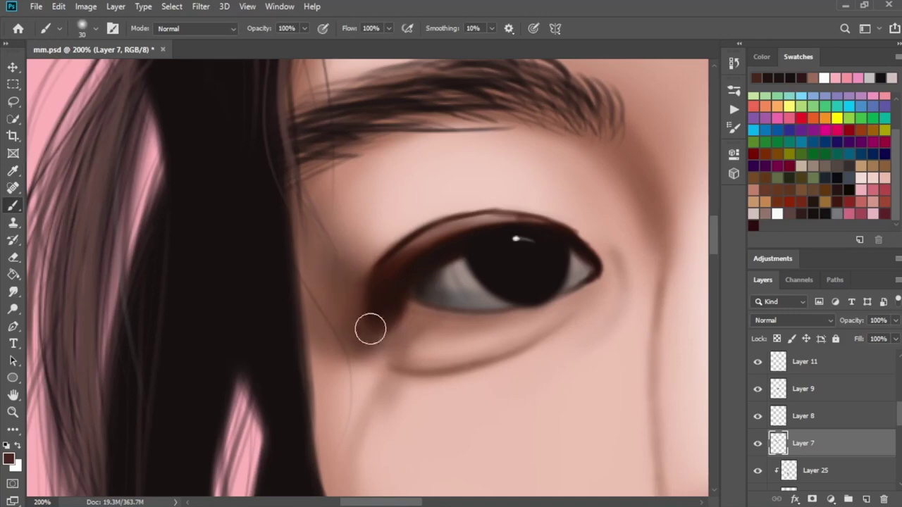
# Darken and soften the crease below the inner eye corner with progressively larger brushes
pyautogui.press(']')
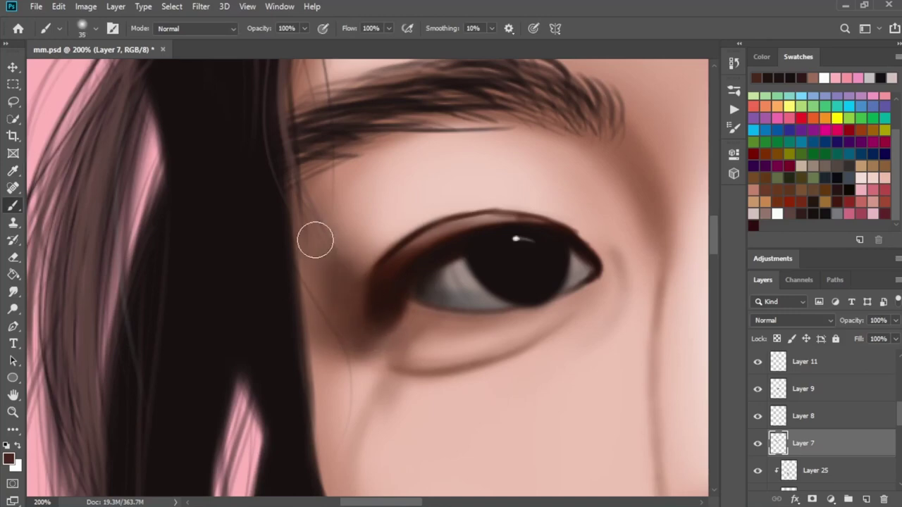
pyautogui.moveTo(314, 240)
pyautogui.mouseDown()
pyautogui.moveTo(341, 357)
pyautogui.moveTo(384, 393)
pyautogui.mouseUp()
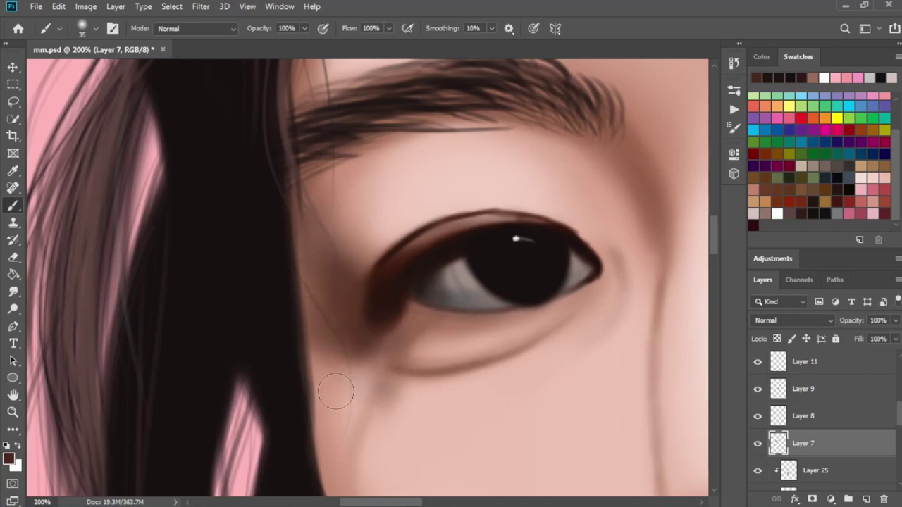
pyautogui.press(']')
pyautogui.press(']')
pyautogui.moveTo(319, 342); pyautogui.dragTo(341, 430)
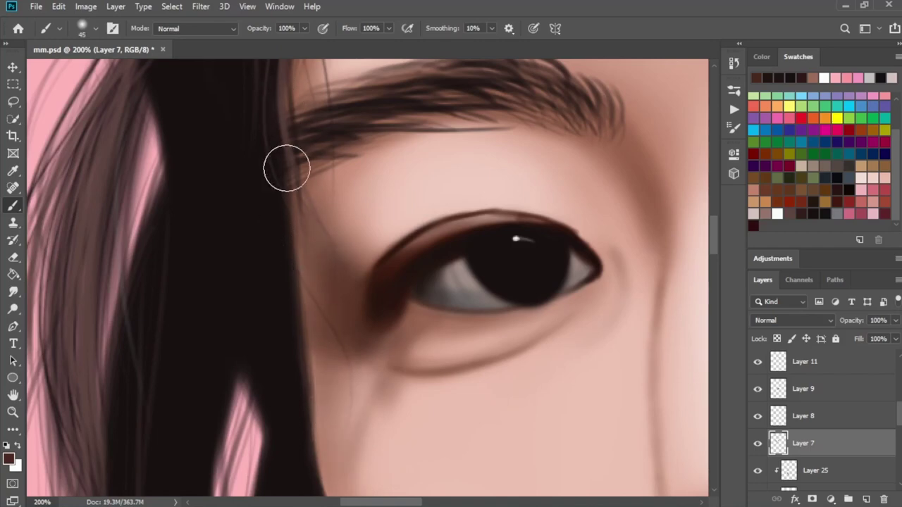
pyautogui.press(']')
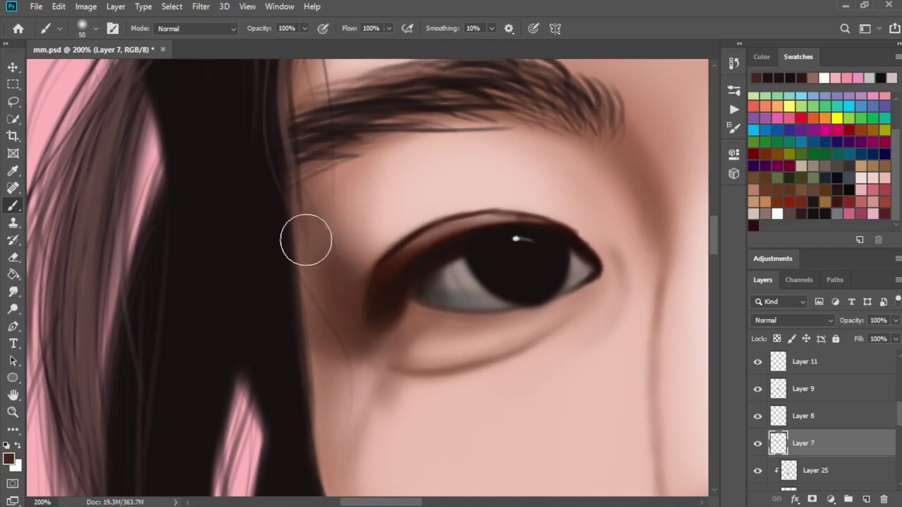
pyautogui.hotkey('ctrl', '-')
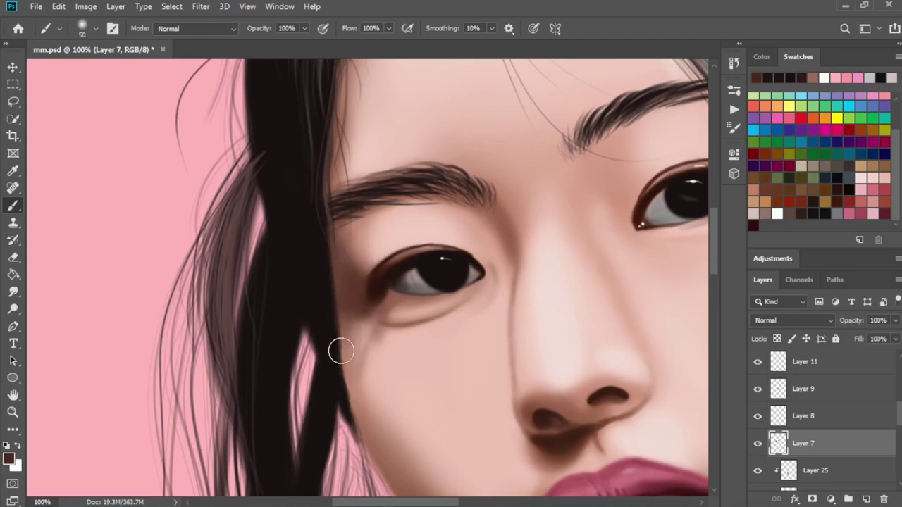
# Zoom out and recentre the view to show the whole face including the ear
pyautogui.hotkey('ctrl', '-')
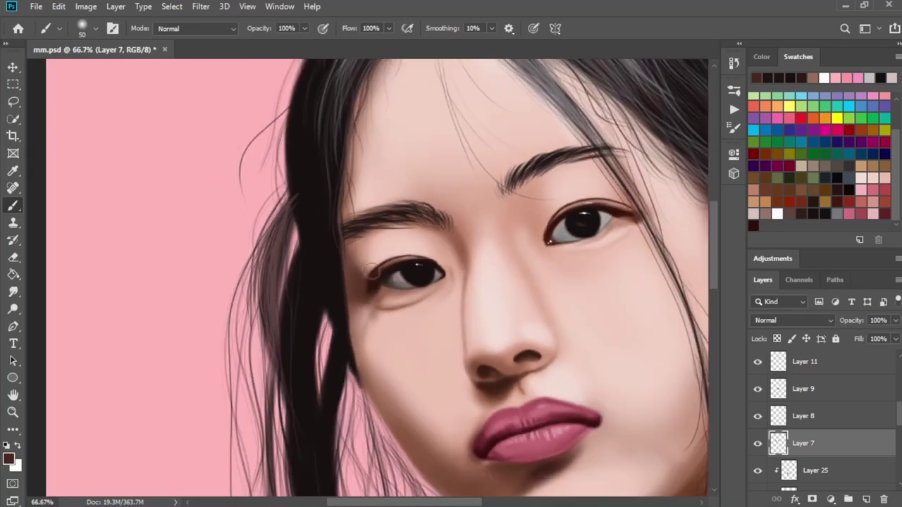
pyautogui.moveTo(377, 293); pyautogui.dragTo(372, 231)
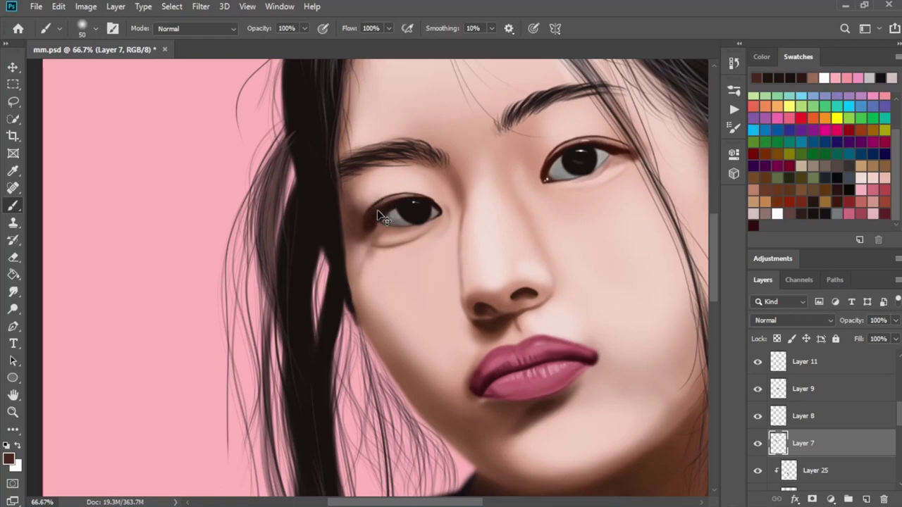
pyautogui.hotkey('ctrl', '-')
pyautogui.hotkey('ctrl', '-')
pyautogui.hotkey('ctrl', '-')
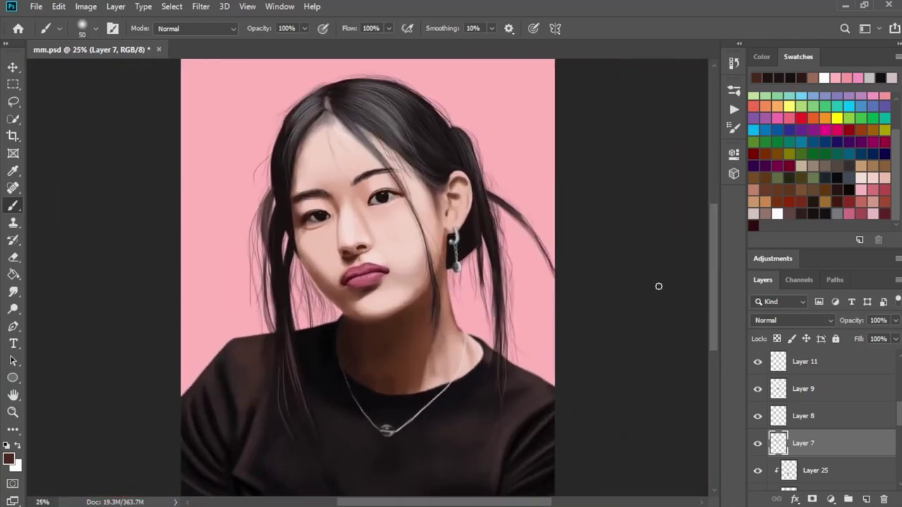